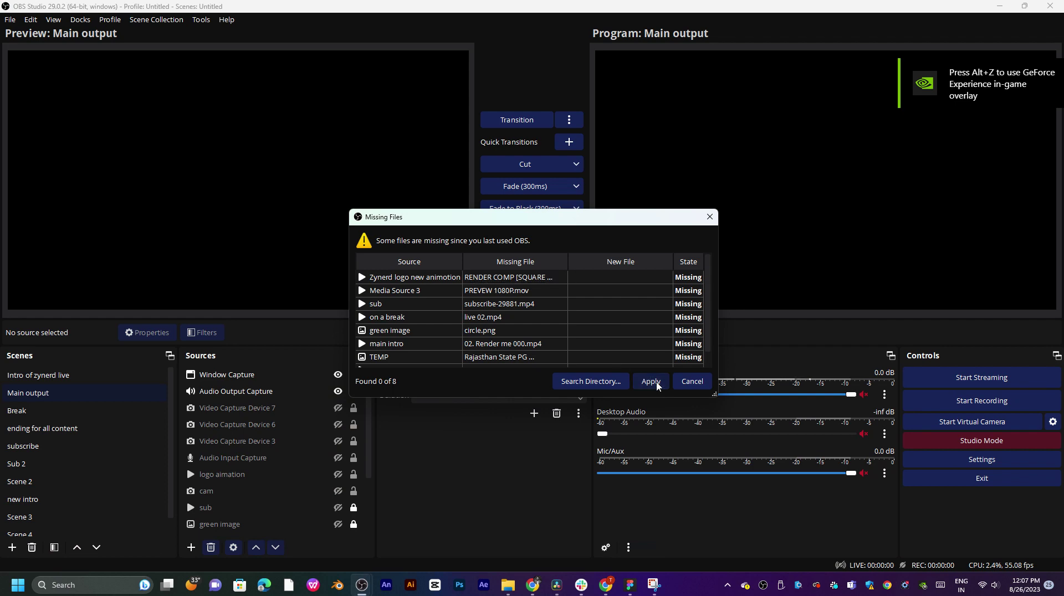
- Close the missing files list by applying it, and switch to Google Chrome with the Editor profile
click(644, 387)
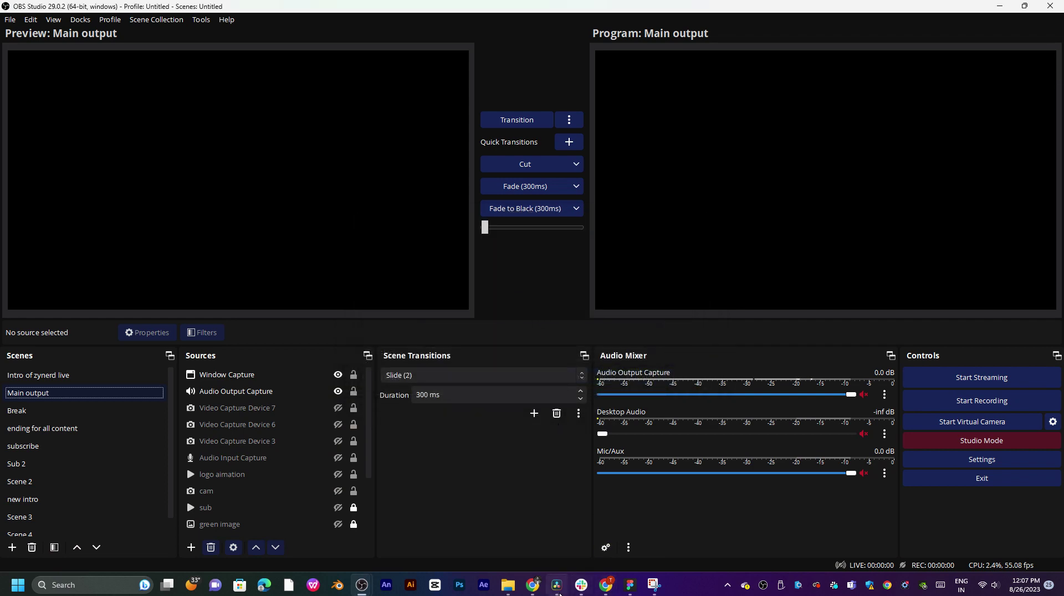
click(532, 584)
click(1034, 31)
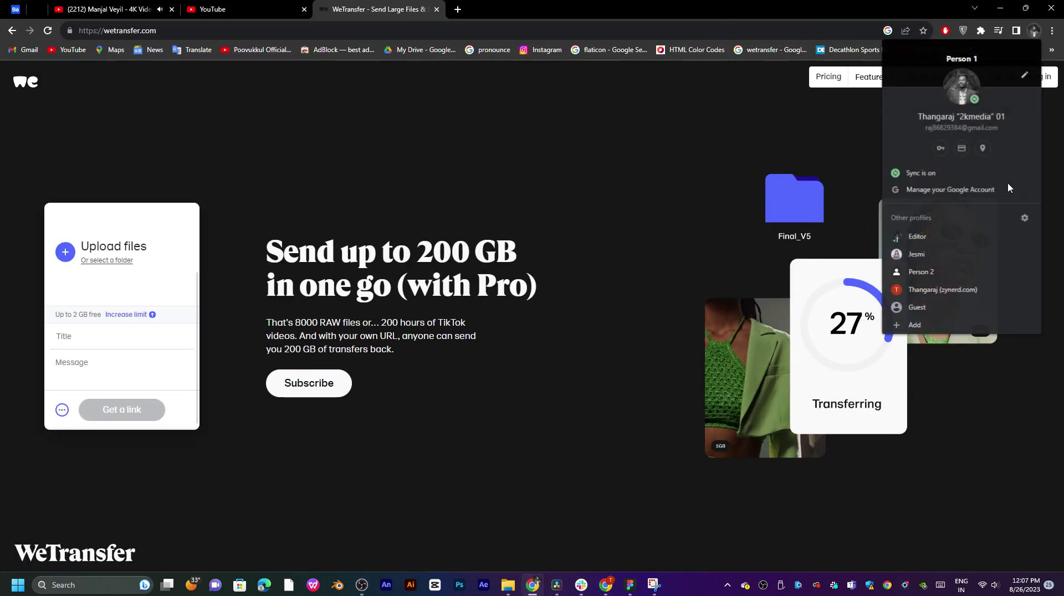
click(906, 240)
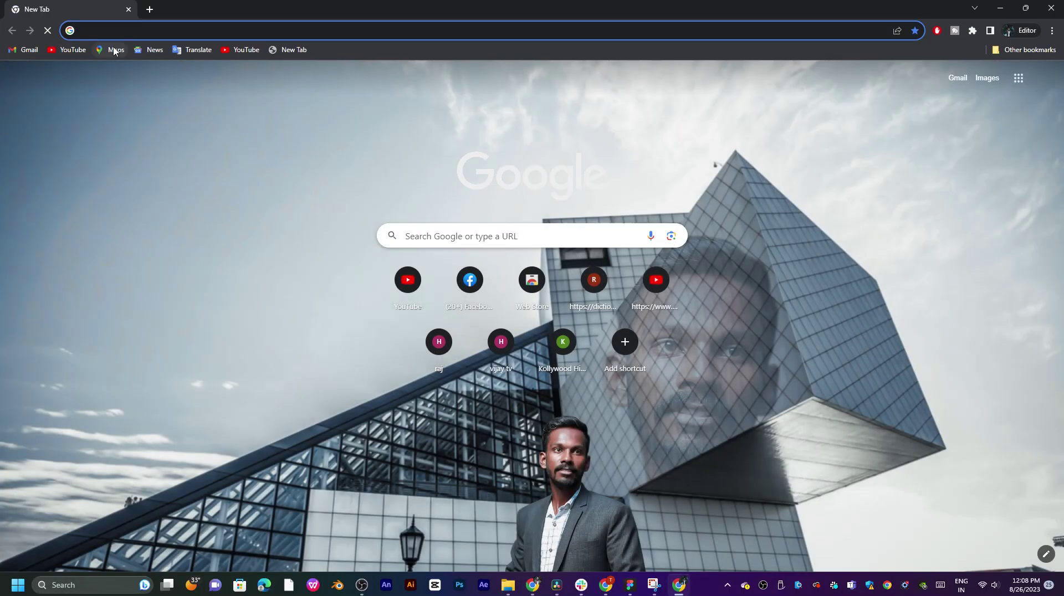
- Open YouTube's live streaming page in YouTube Studio and copy the default stream key
click(66, 50)
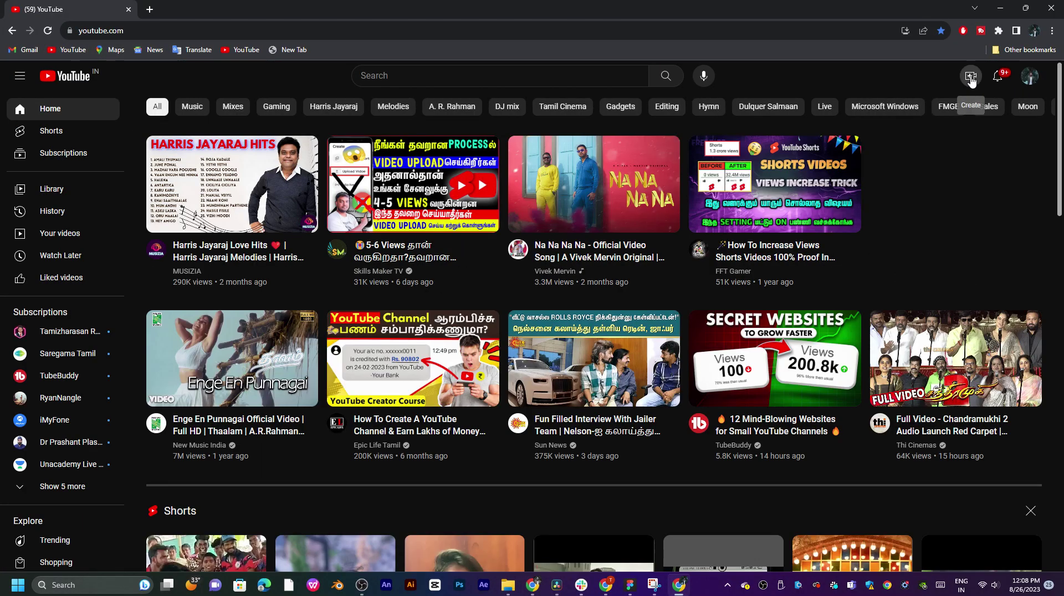
click(970, 79)
click(984, 124)
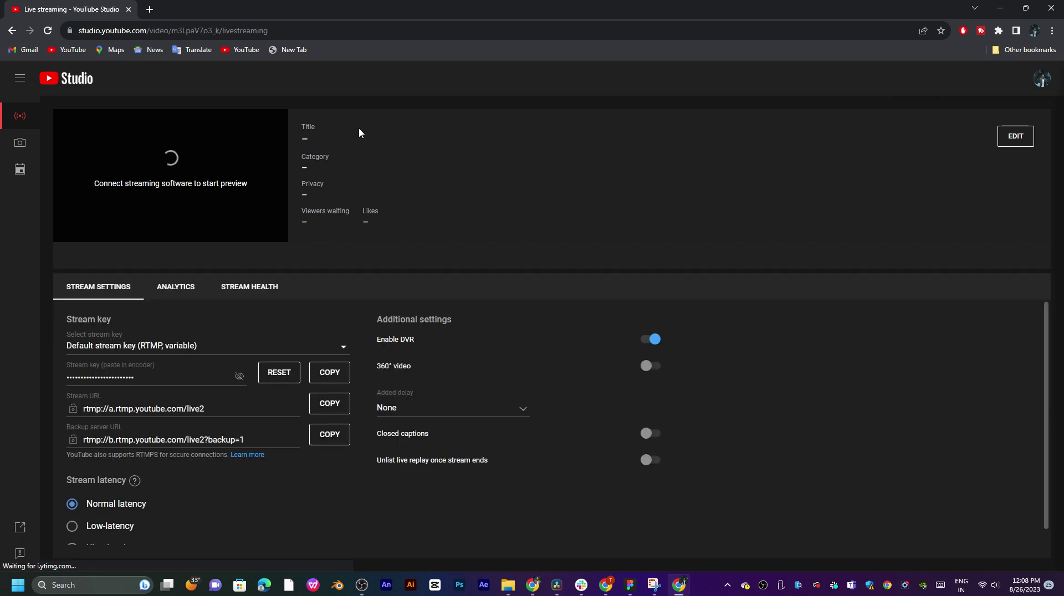
click(332, 377)
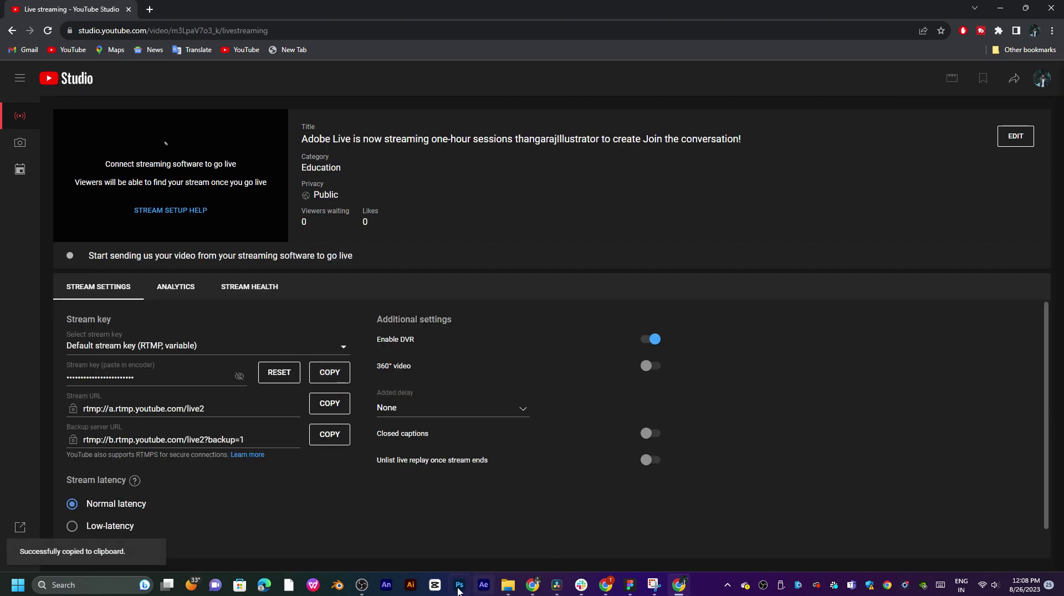
- Switch to OBS Studio and paste the YouTube stream key into its stream settings, applying the change
drag(362, 585, 488, 589)
mouse_move(488, 589)
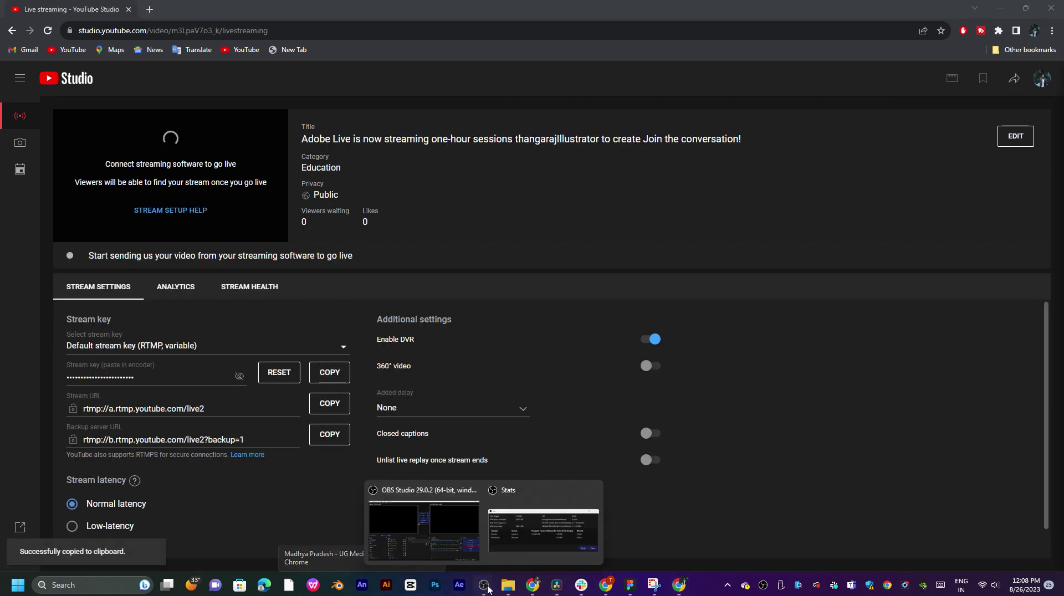
click(427, 527)
click(1001, 458)
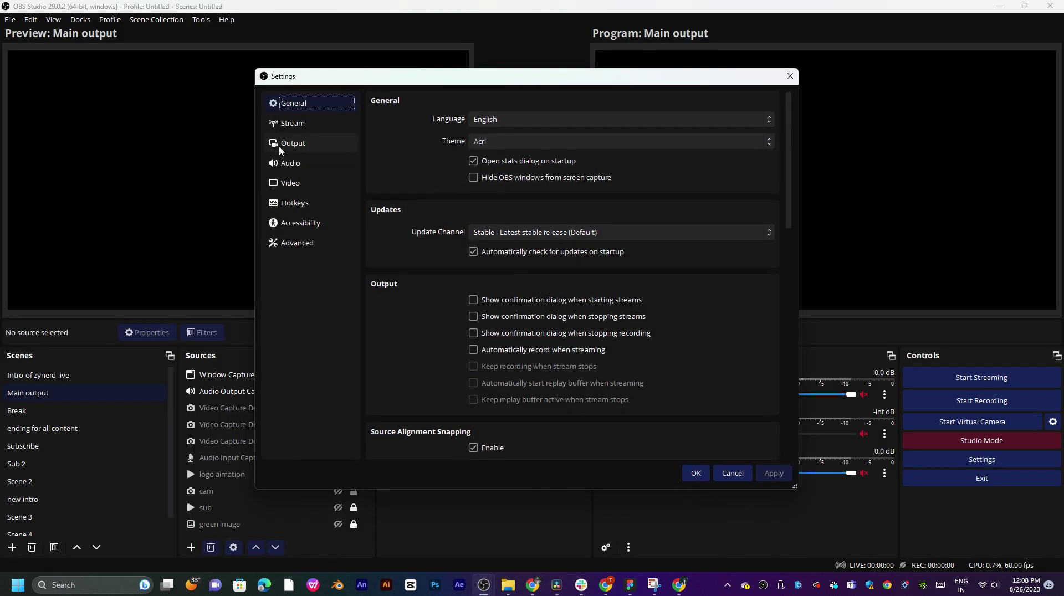
click(282, 144)
click(292, 123)
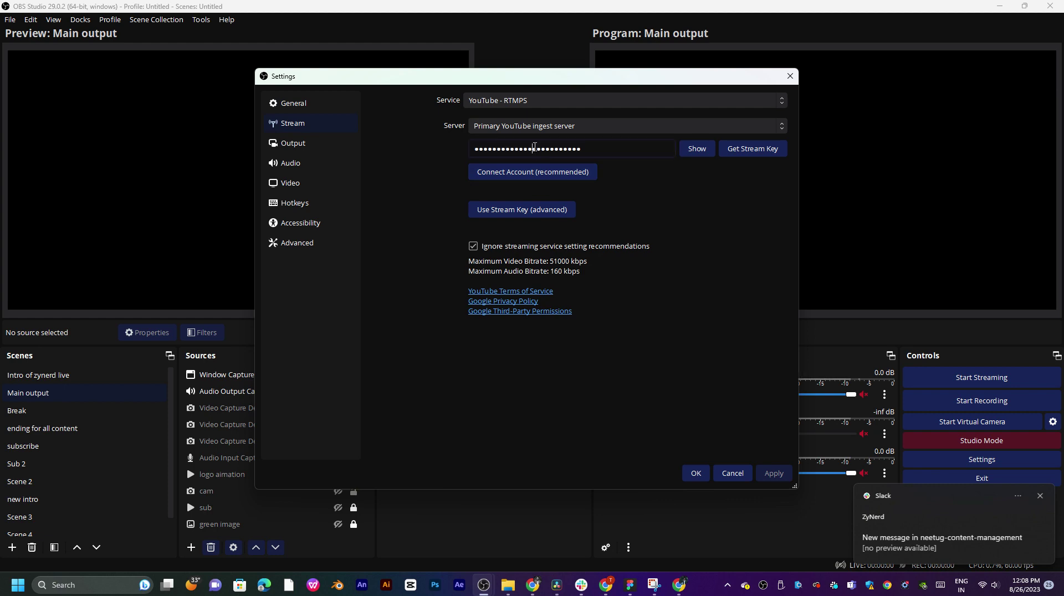
double_click(534, 146)
click(773, 473)
click(696, 474)
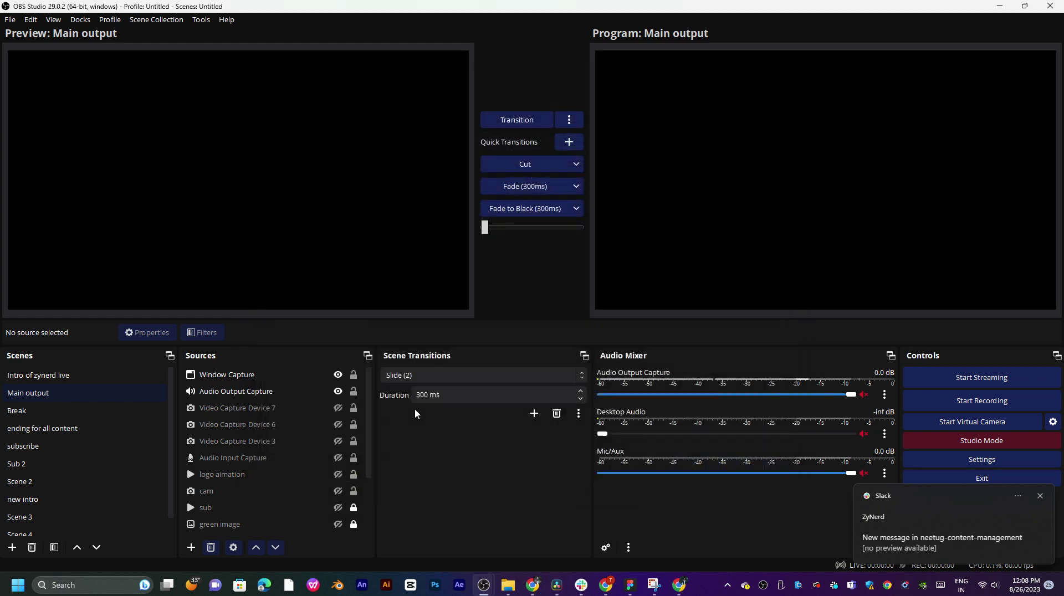
- Set the Window Capture source to the DaVinci Resolve - raj 25.8.23 window
double_click(262, 377)
click(466, 291)
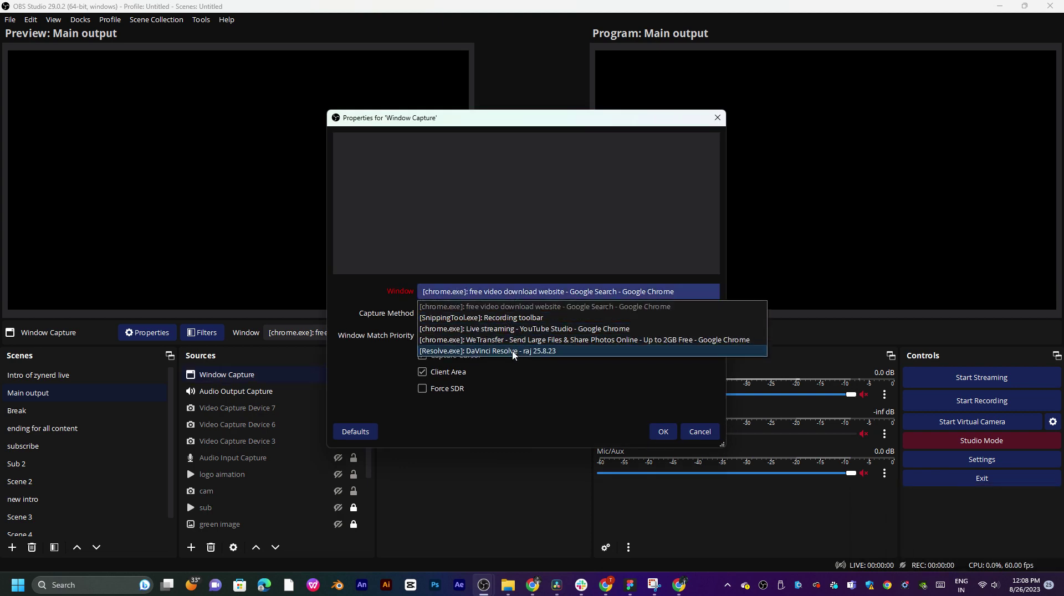
click(513, 352)
click(663, 432)
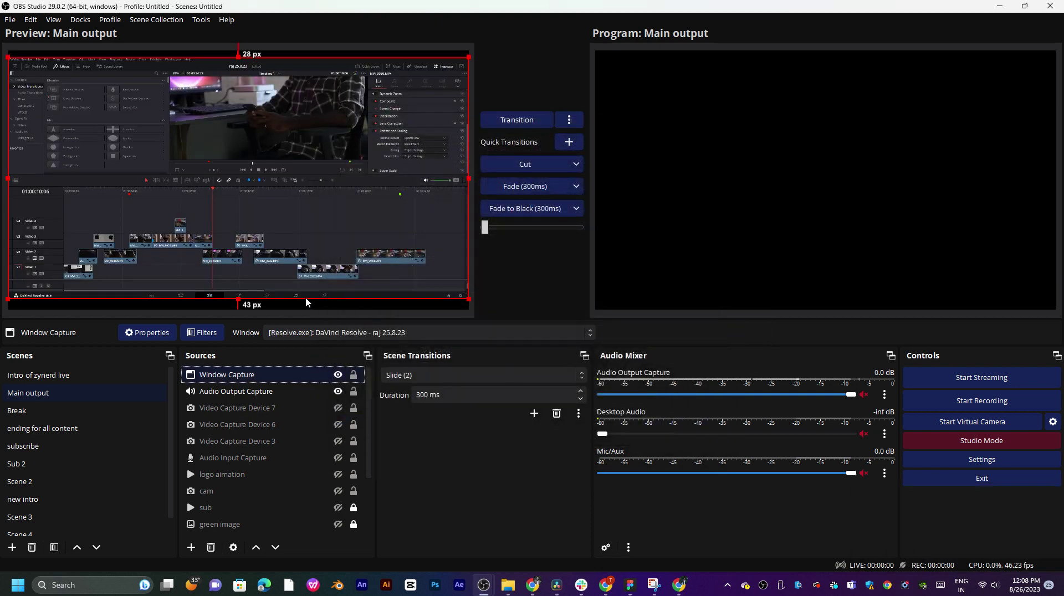
- Enlarge and align the Window Capture source so it fills the height of the Main output canvas
drag(240, 299, 240, 309)
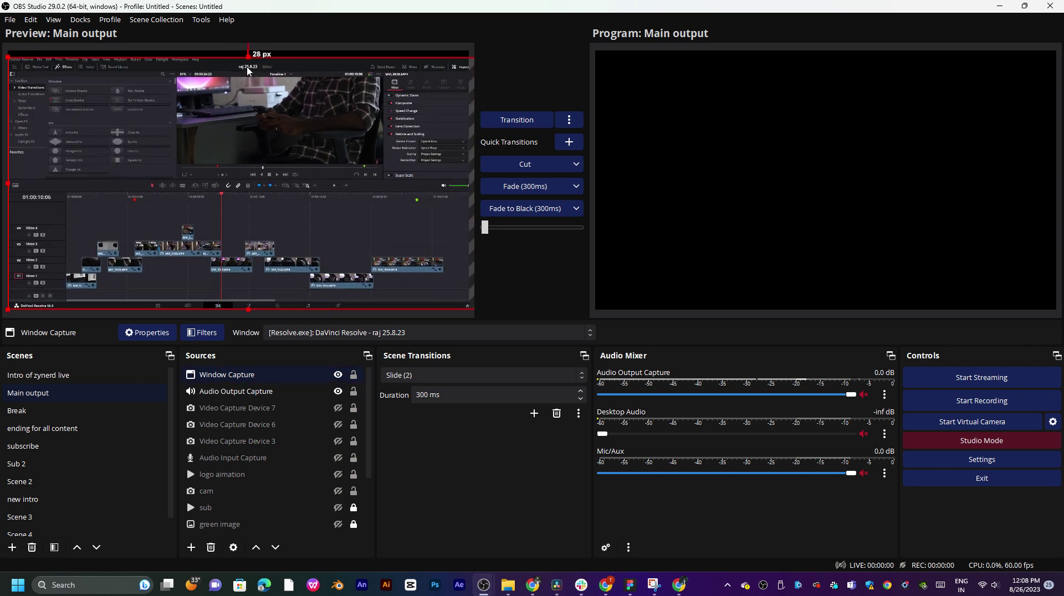
drag(248, 55, 247, 51)
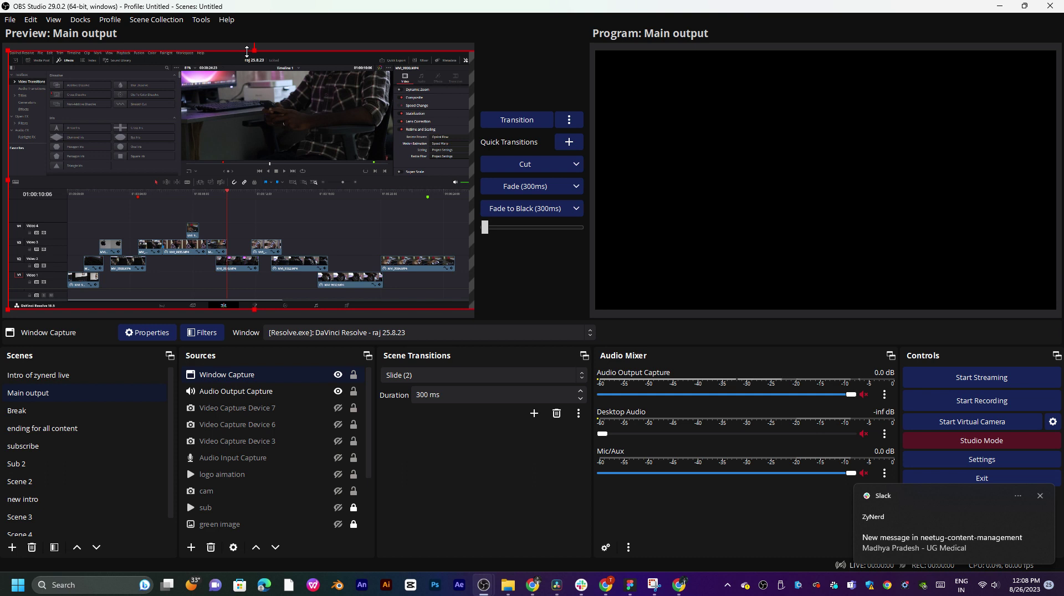
drag(282, 99, 276, 94)
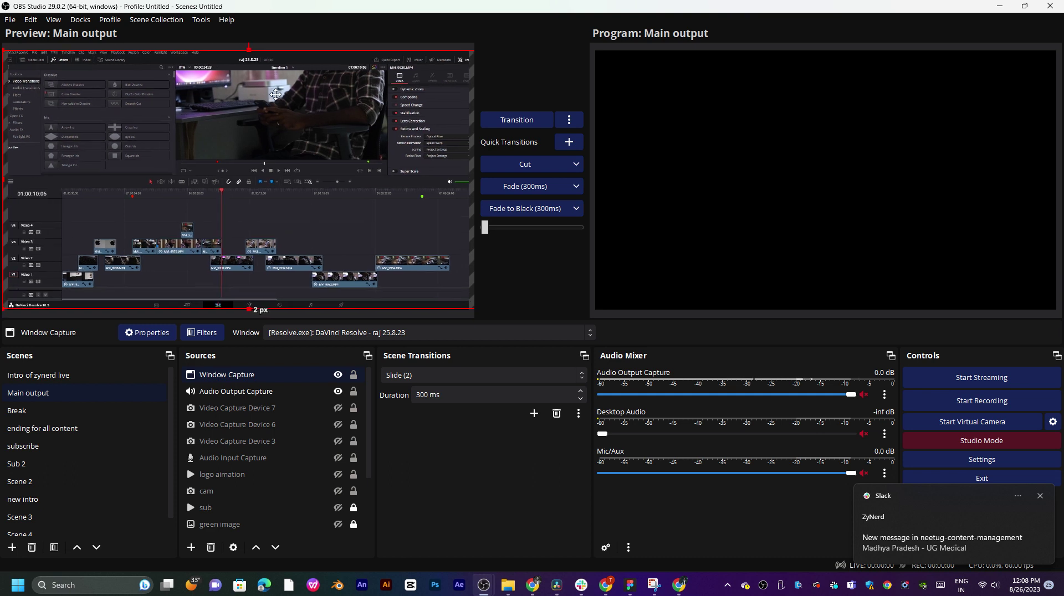
drag(276, 94, 277, 95)
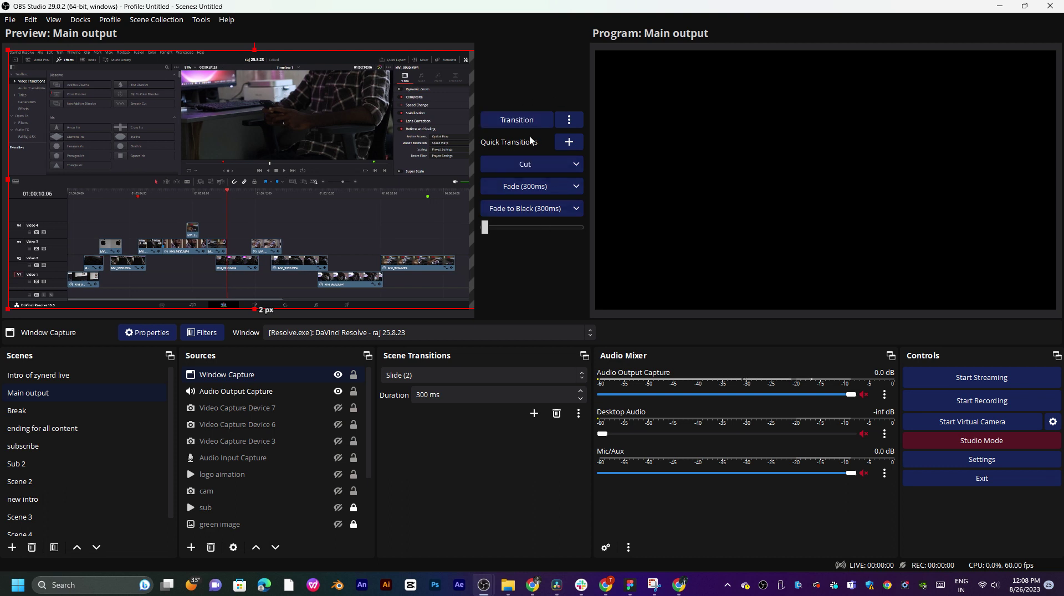
- Transition the Main output preview to the program view, and in DaVinci Resolve move the playhead to 01:00:02:01
click(526, 127)
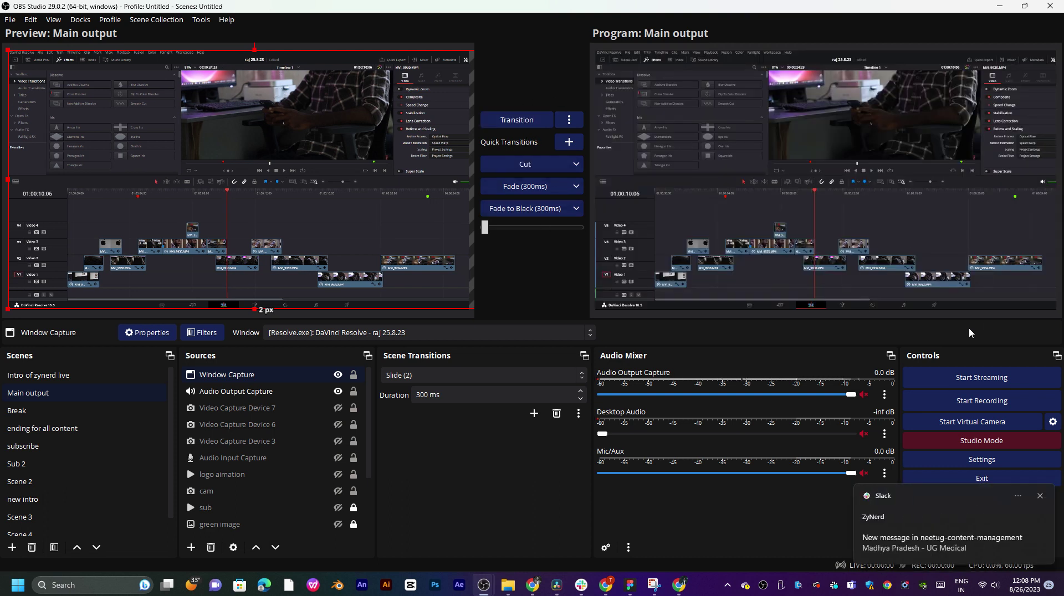
click(556, 585)
drag(276, 317, 197, 319)
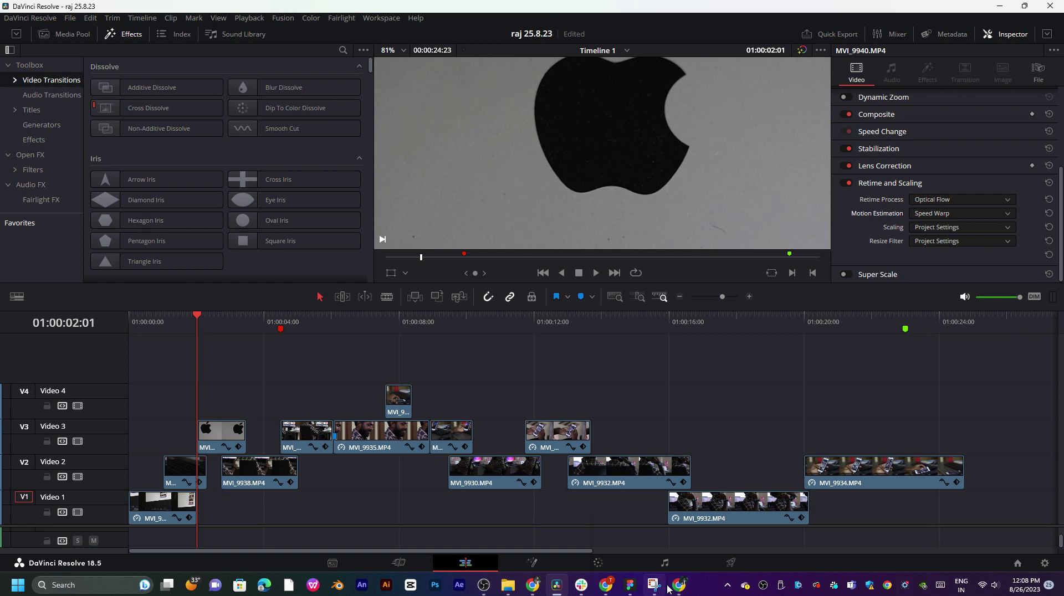
- Check the YouTube Studio live streaming page and start streaming from OBS Studio
mouse_move(676, 586)
click(657, 532)
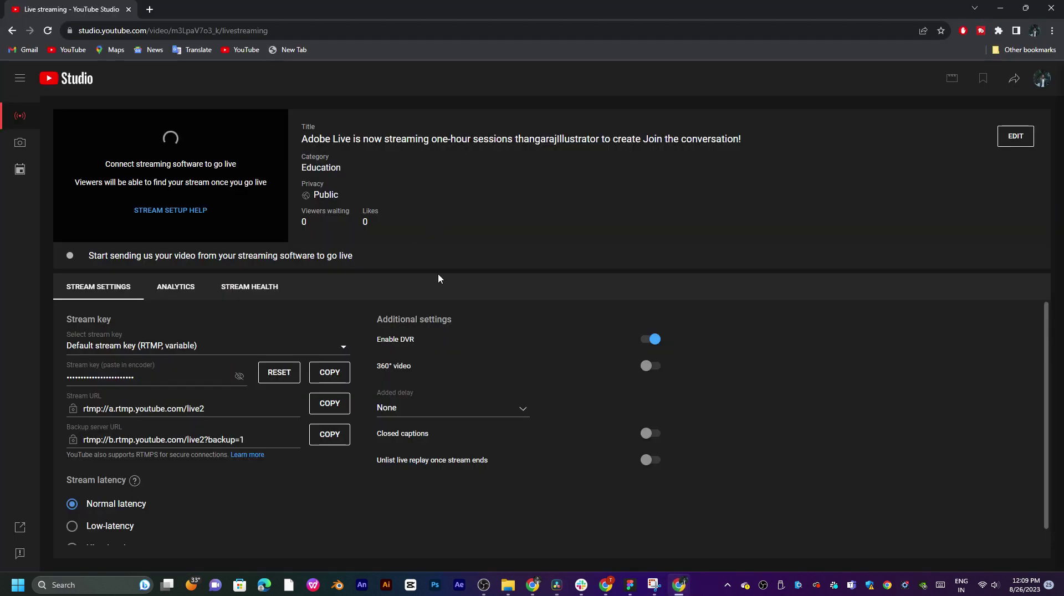
mouse_move(481, 588)
click(422, 533)
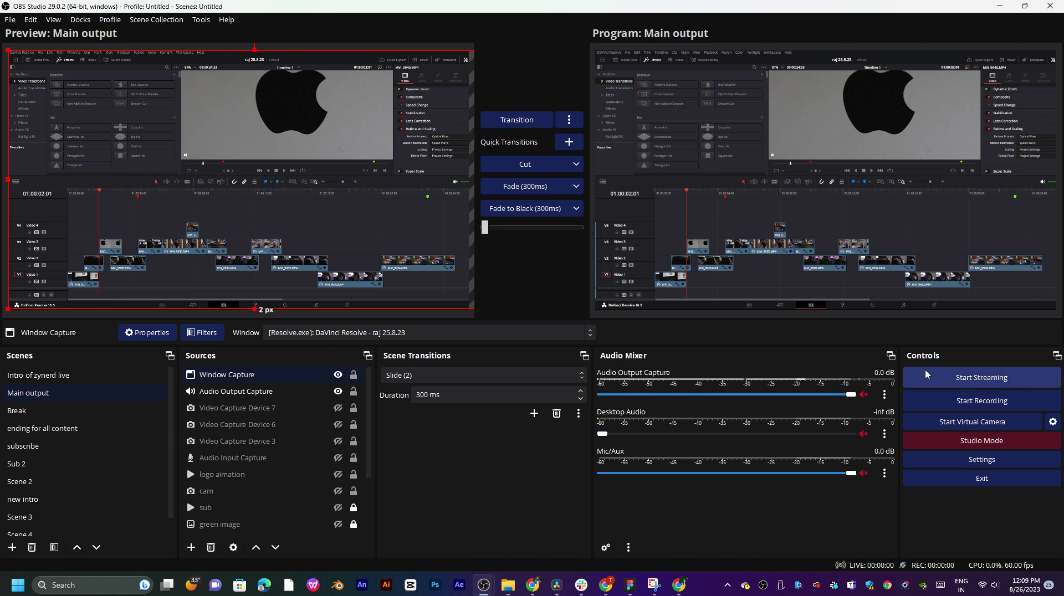
click(942, 377)
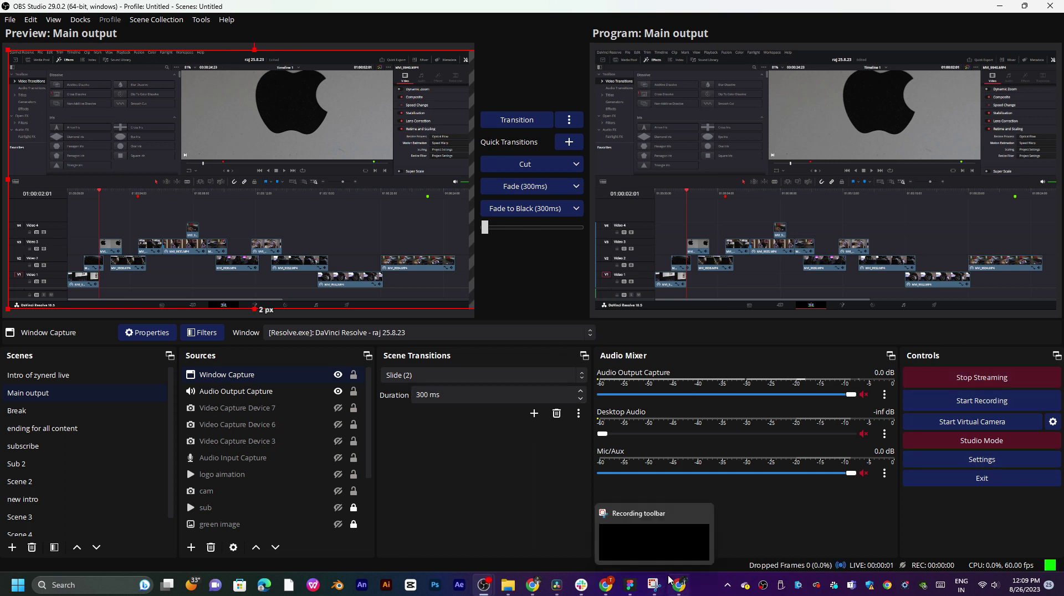
- Switch to Chrome, open YouTube in a second tab, and return to the YouTube Studio live dashboard
click(680, 585)
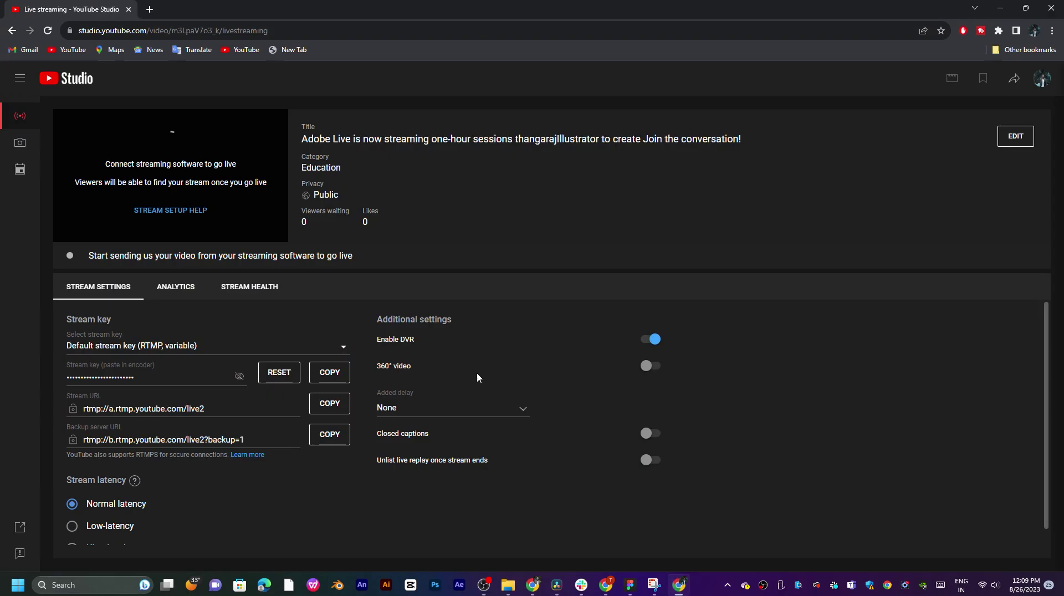
click(148, 10)
click(202, 10)
click(67, 9)
click(166, 9)
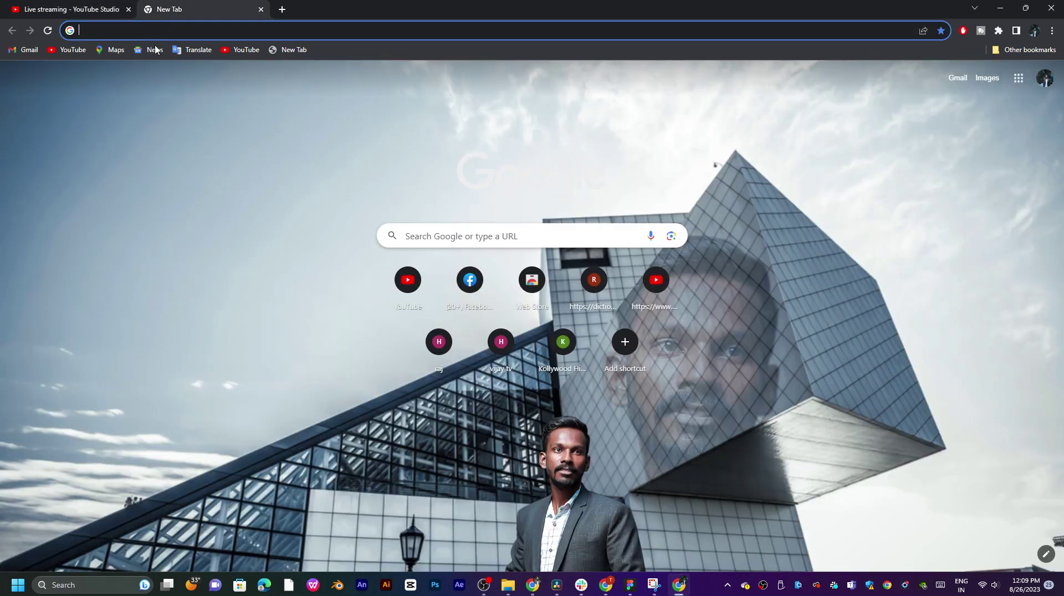
click(67, 50)
click(64, 10)
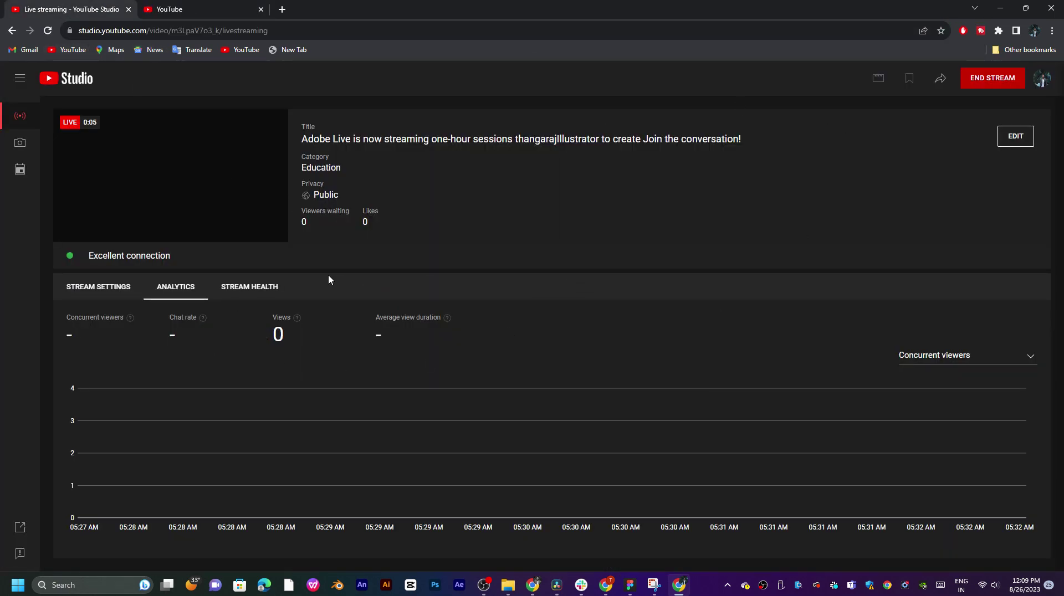
- Open the live stream's edit settings, select the whole title, and open a new browser tab
click(1020, 137)
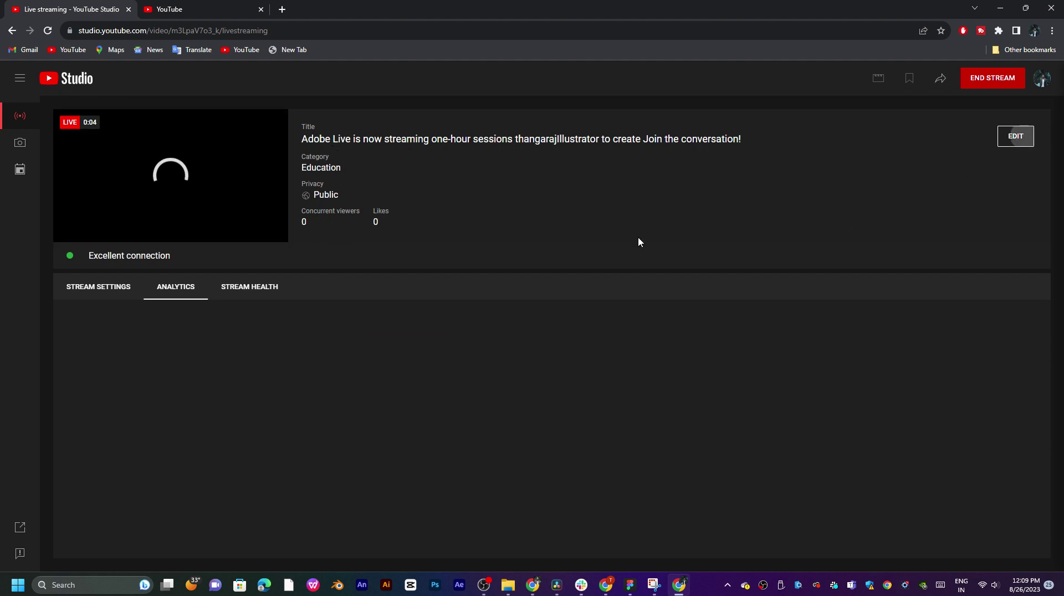
click(458, 214)
triple_click(502, 215)
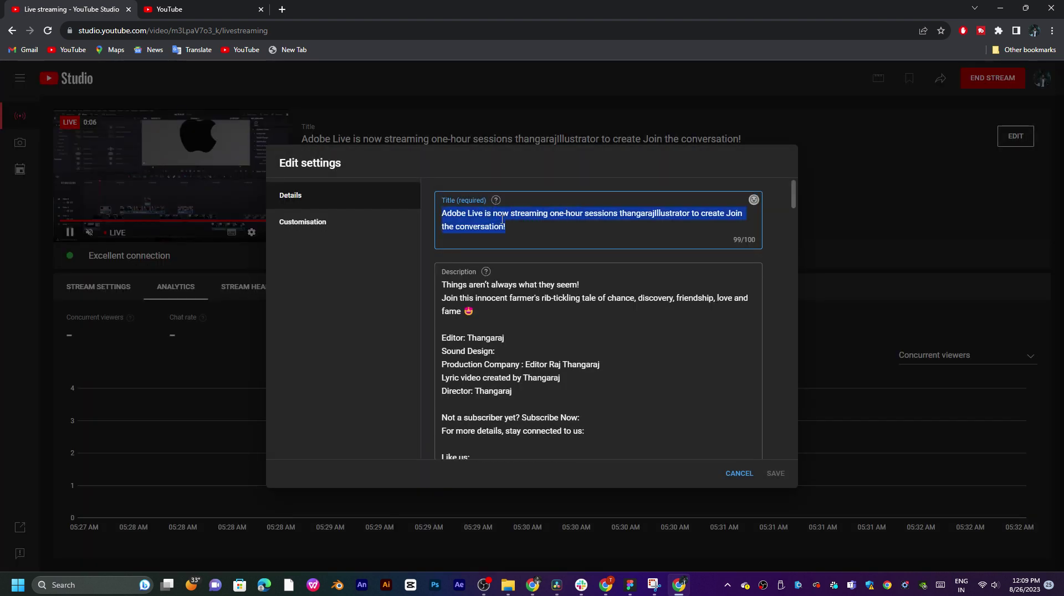
click(282, 9)
click(258, 31)
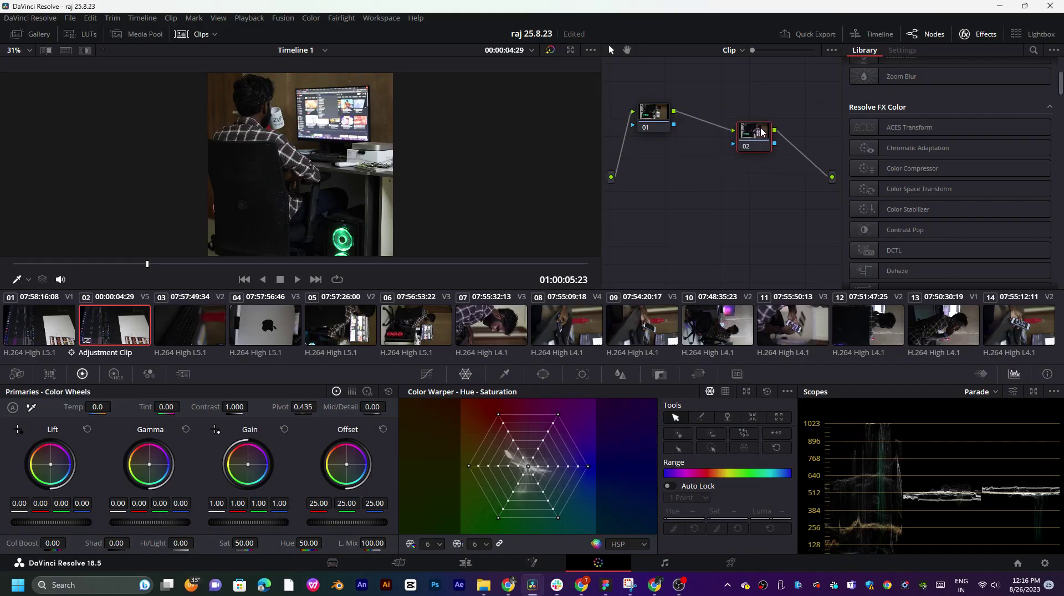
- In DaVinci Resolve, add the Color Space Transform effect to node 02 and set its input color space to DCDM
drag(762, 132, 724, 165)
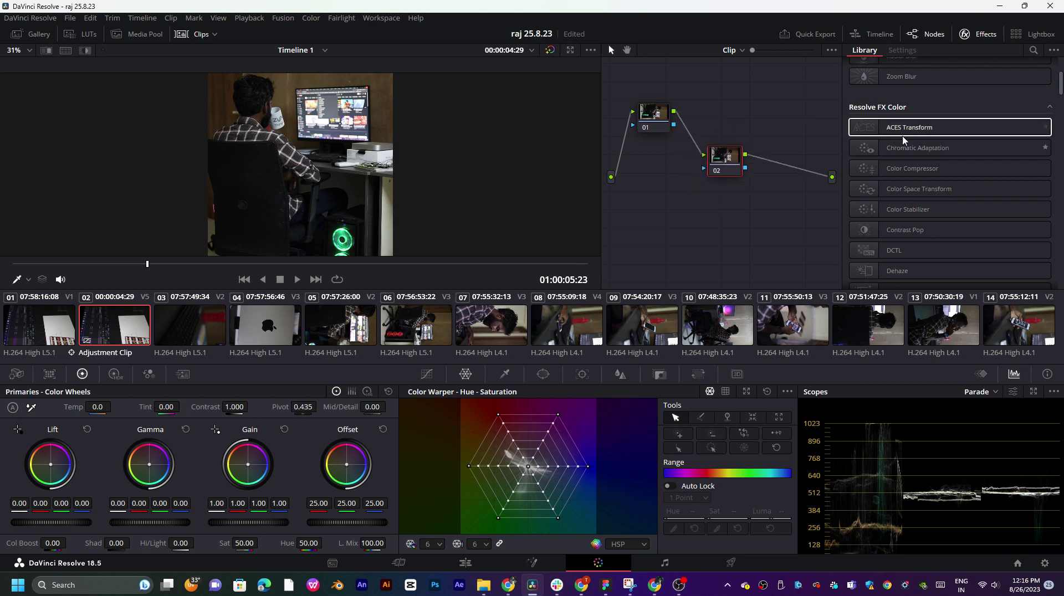
drag(910, 153, 724, 160)
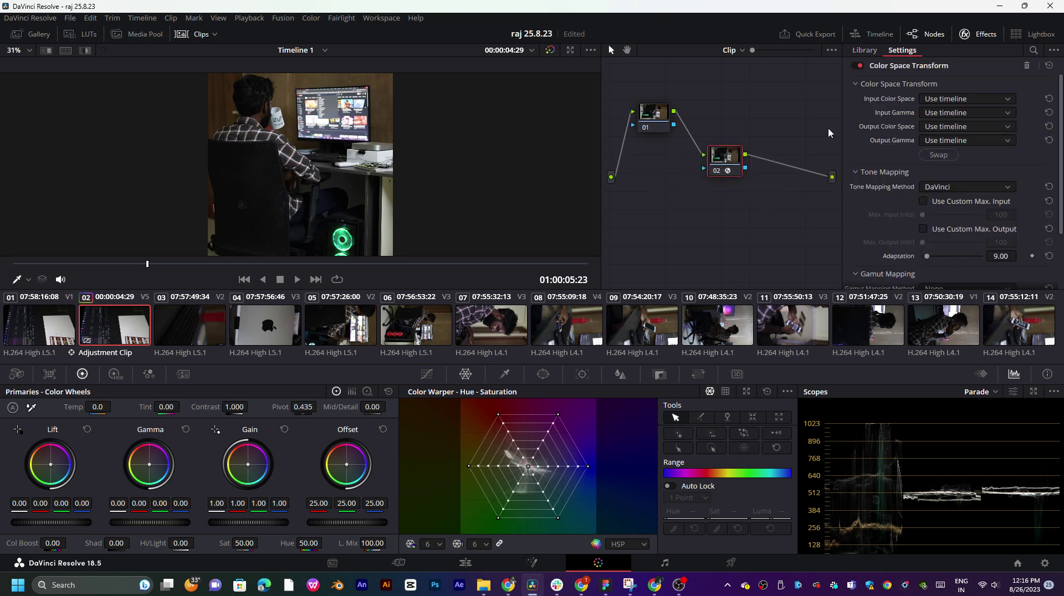
click(945, 100)
scroll(954, 166, down, 3)
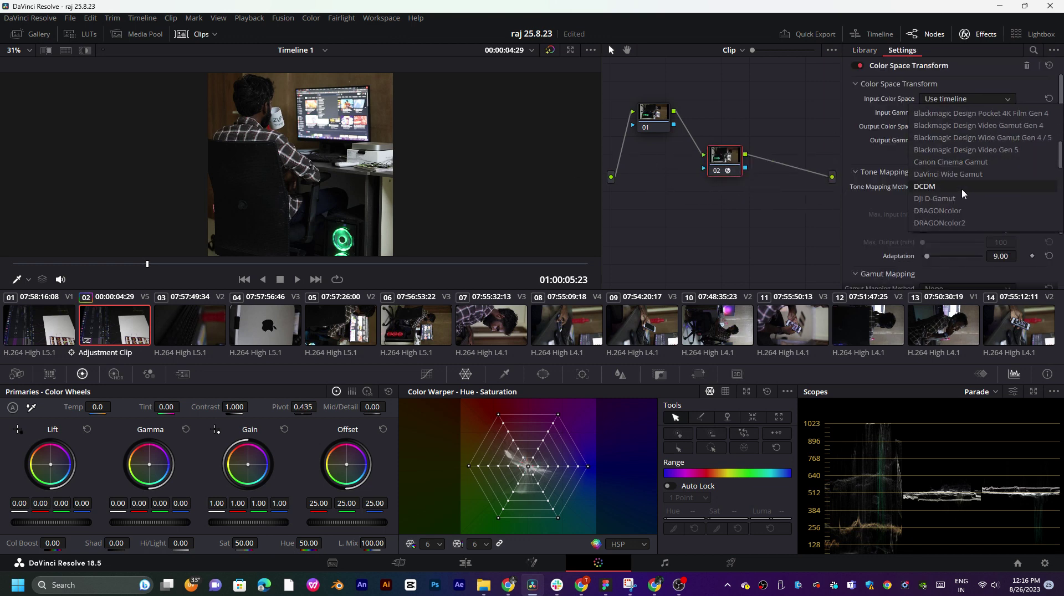
scroll(956, 184, down, 3)
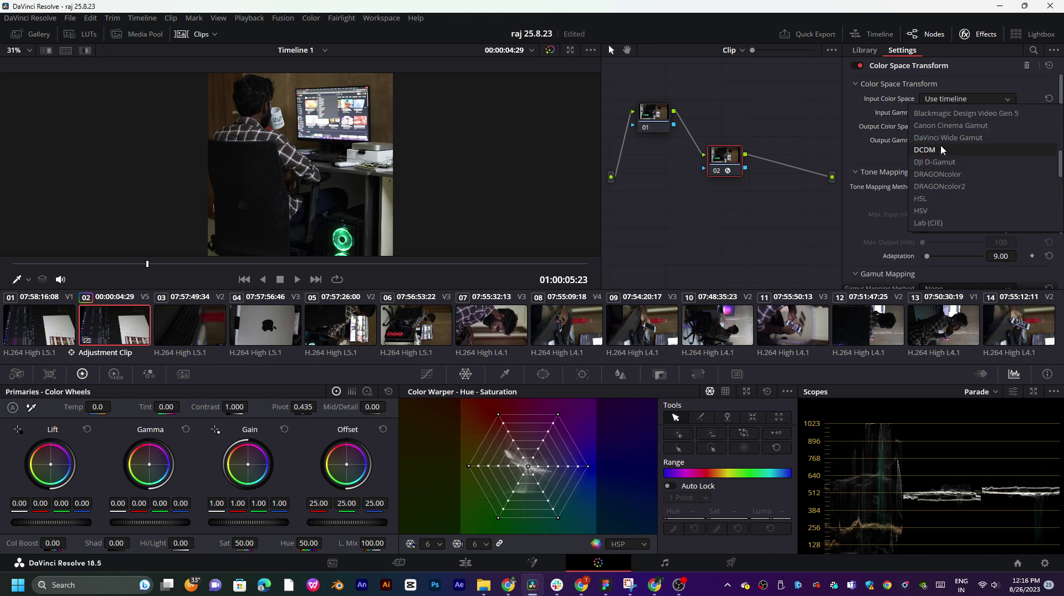
click(942, 150)
- Set the Color Space Transform's input gamma to Gamma 2.5
click(949, 112)
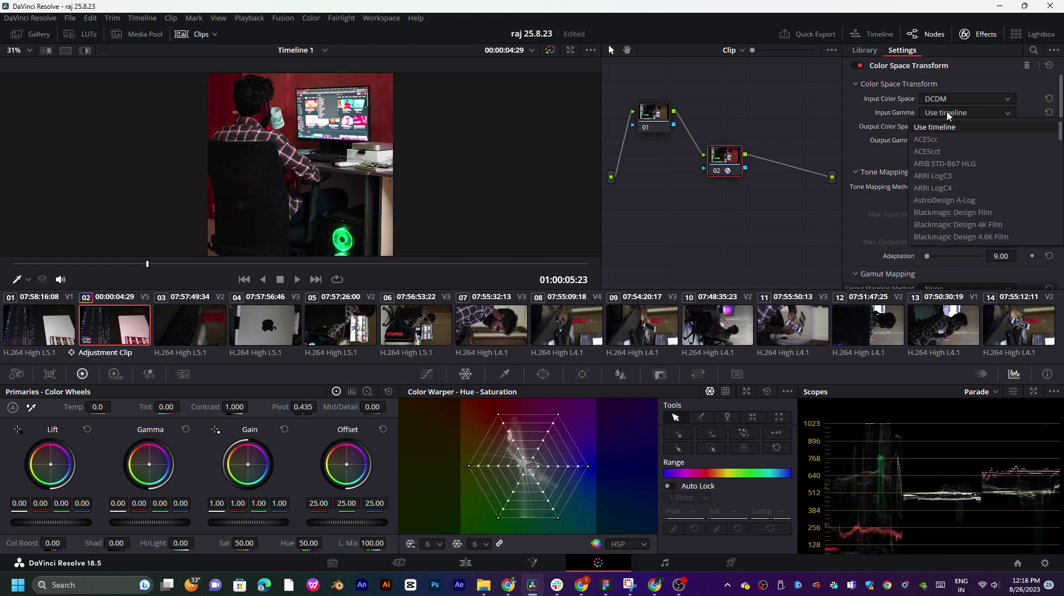
scroll(949, 187, down, 5)
click(951, 188)
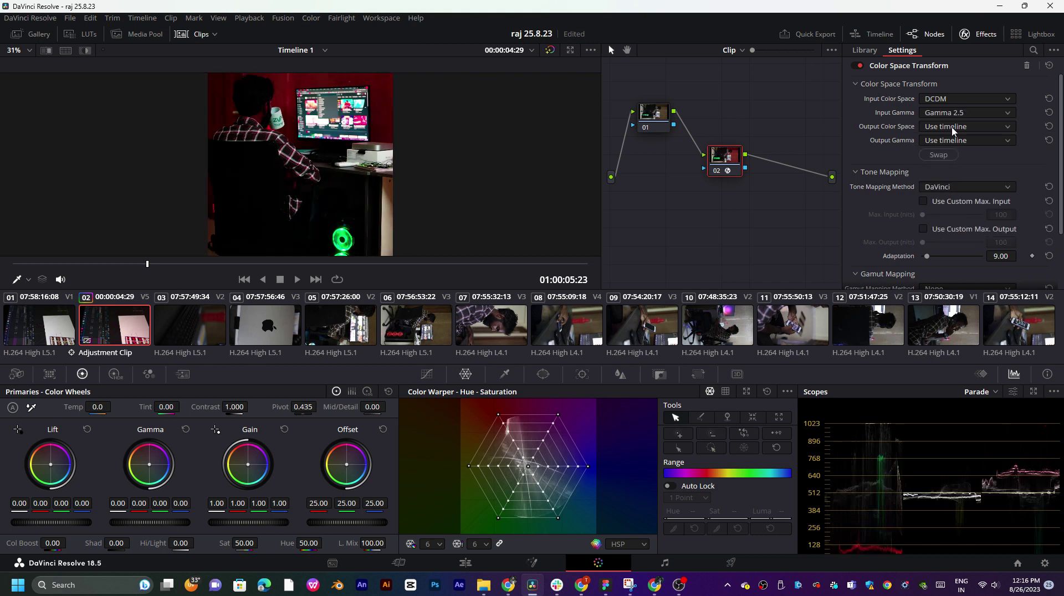
- Set the Color Space Transform's input color space to Sony S-Gamut
click(952, 127)
scroll(959, 166, down, 5)
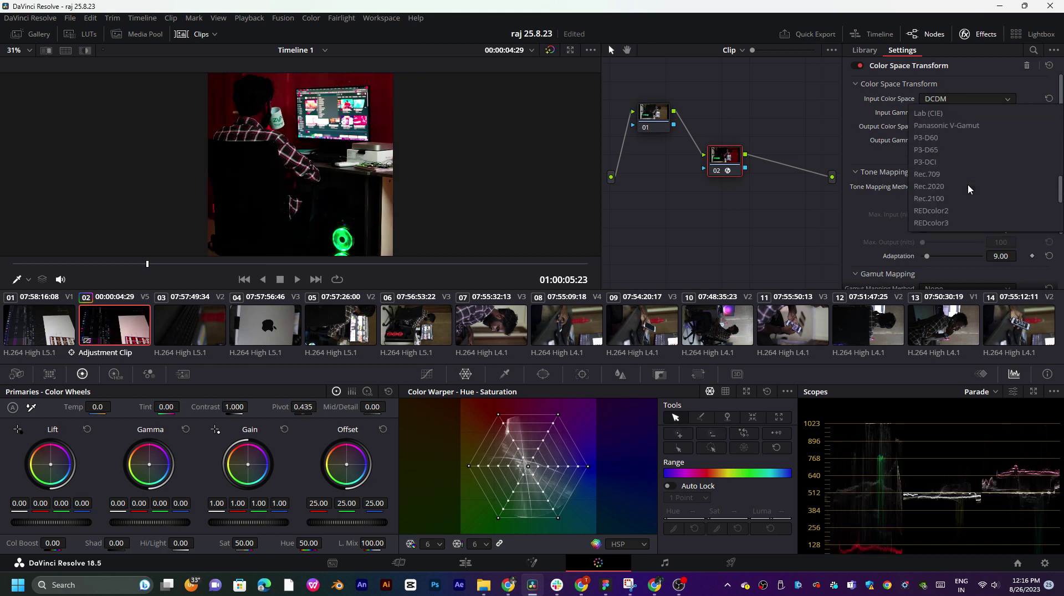
scroll(968, 188, down, 3)
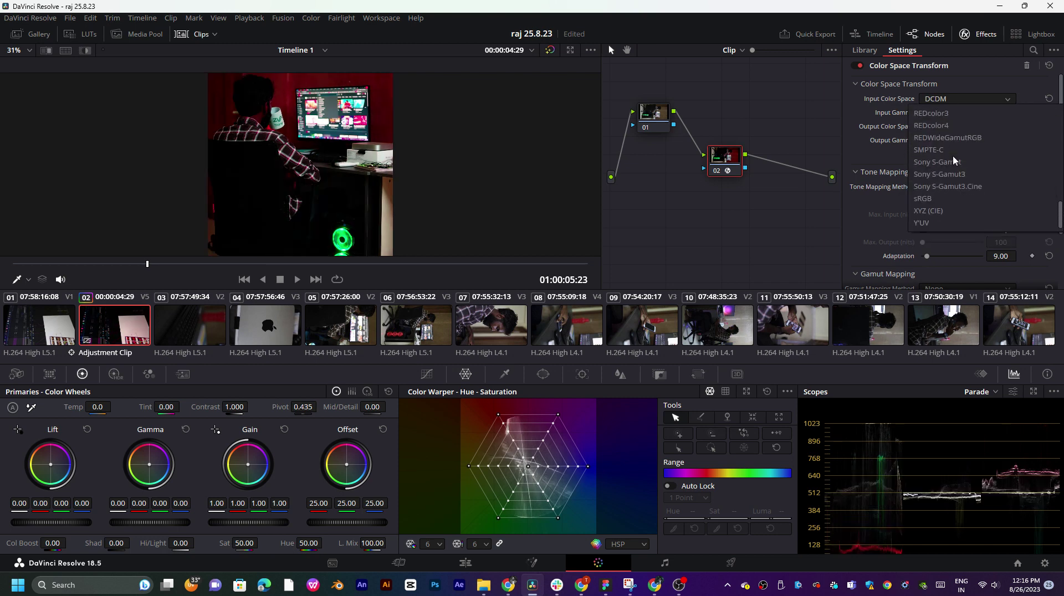
click(950, 162)
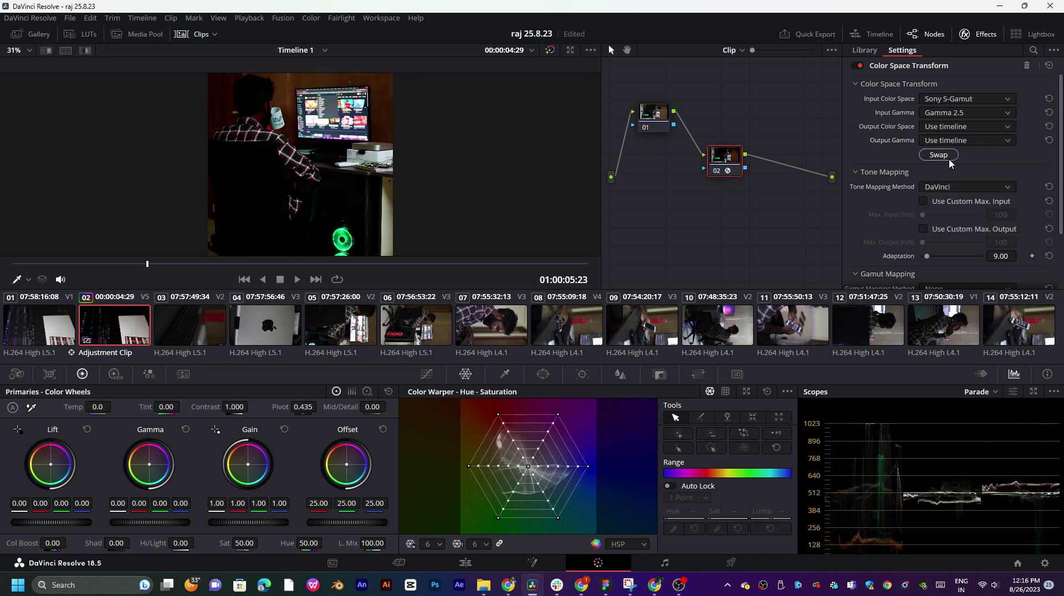
- Set the Color Space Transform's output color space to sRGB and its output gamma to Rec.709
click(953, 127)
scroll(955, 189, down, 4)
scroll(946, 188, down, 5)
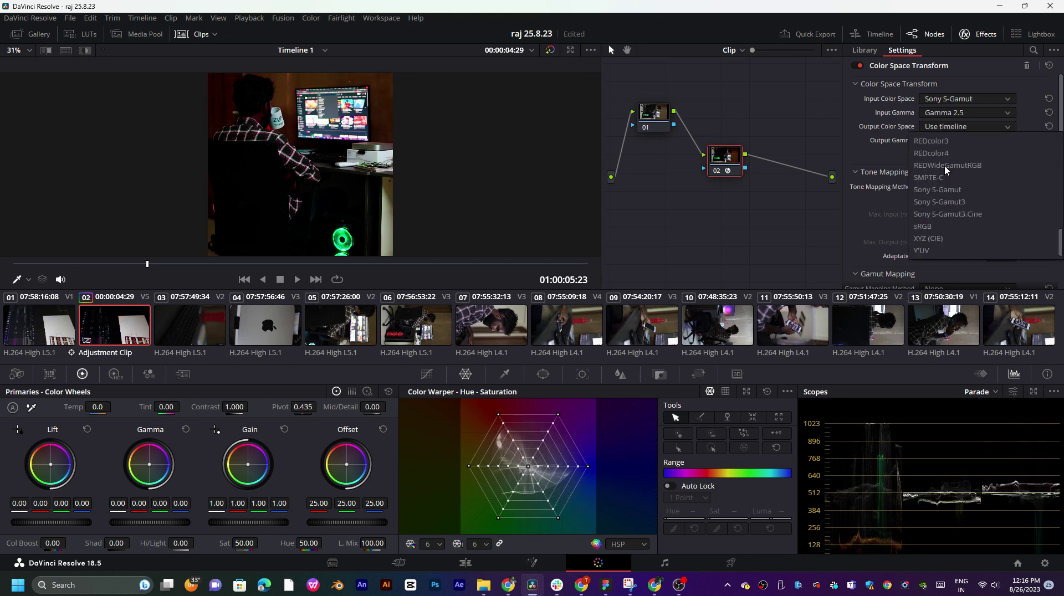
click(942, 223)
click(953, 141)
scroll(951, 199, down, 5)
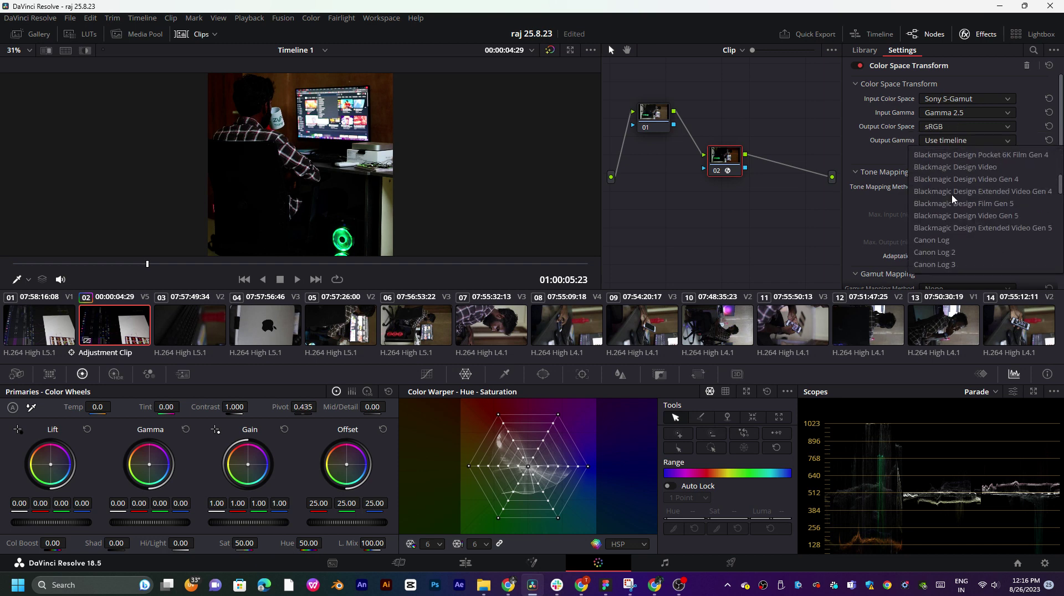
click(950, 215)
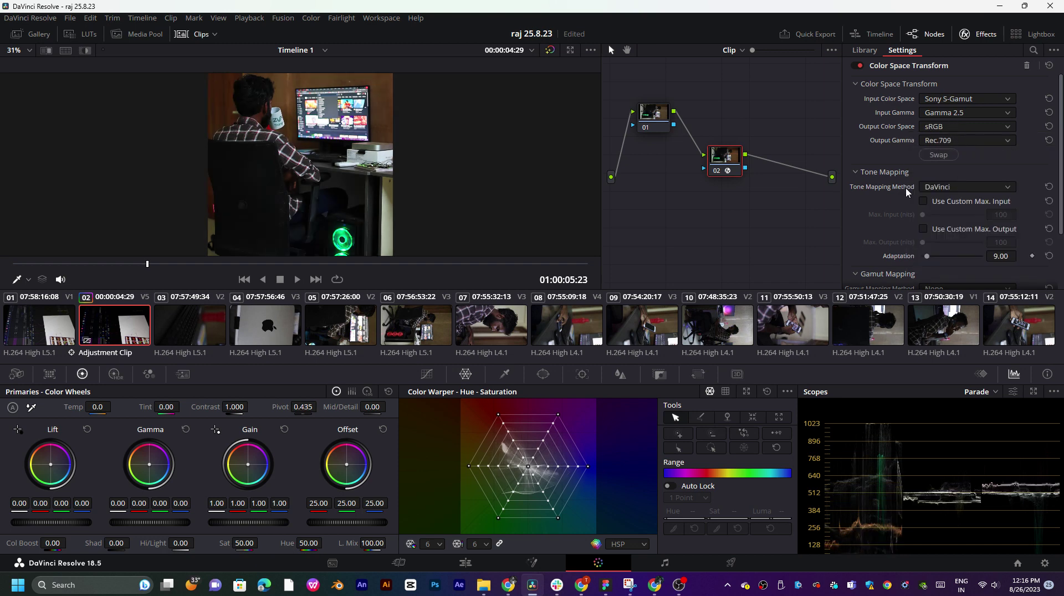
- Preview the graded image full screen, scrub to the man's close-up at 01:00:07:07, and return to the grading workspace
key(ctrl+f)
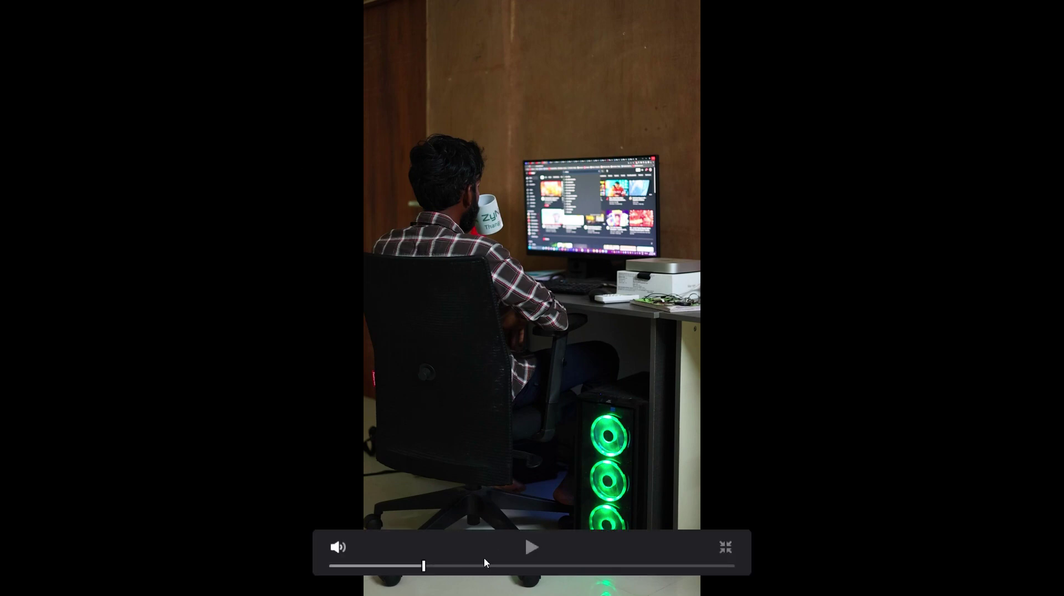
drag(482, 565, 447, 563)
key(Escape)
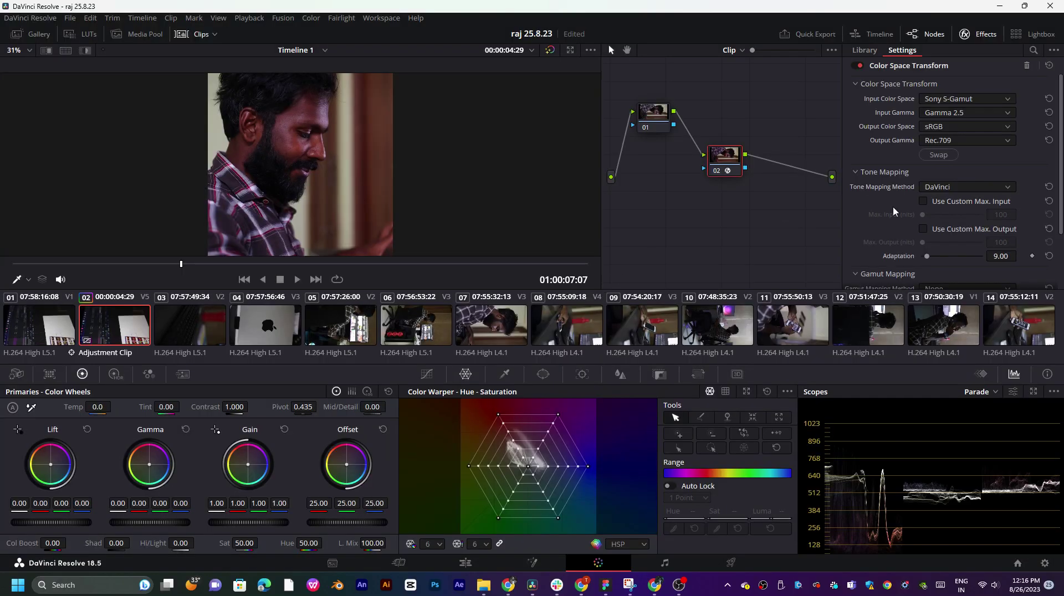
- Try SMPTE-C, Rec.2100, Rec.709 and DRAGONcolor2 in turn as the Color Space Transform's input color space
click(952, 103)
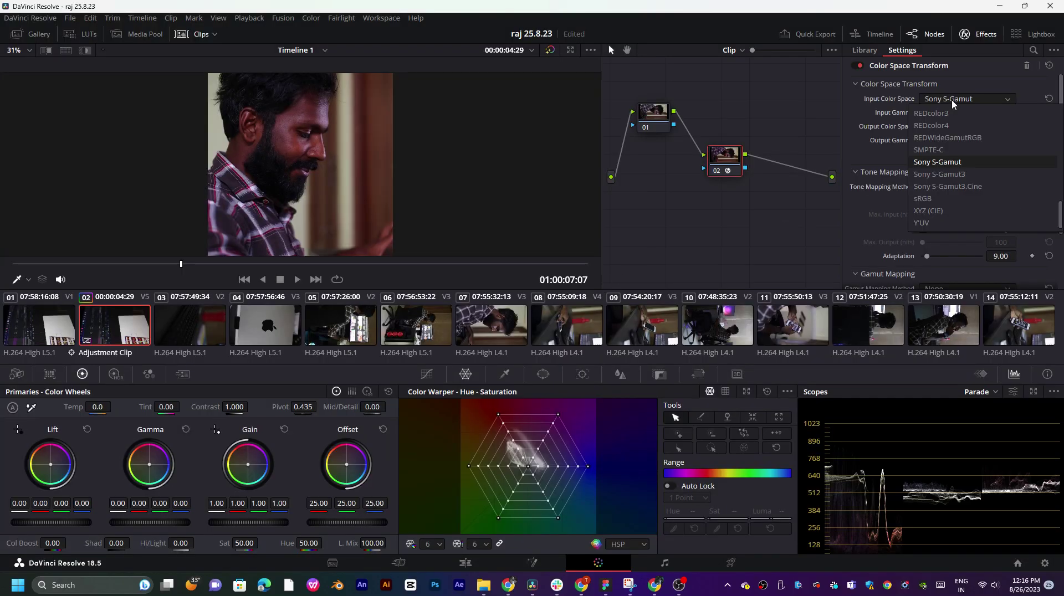
click(958, 151)
click(961, 102)
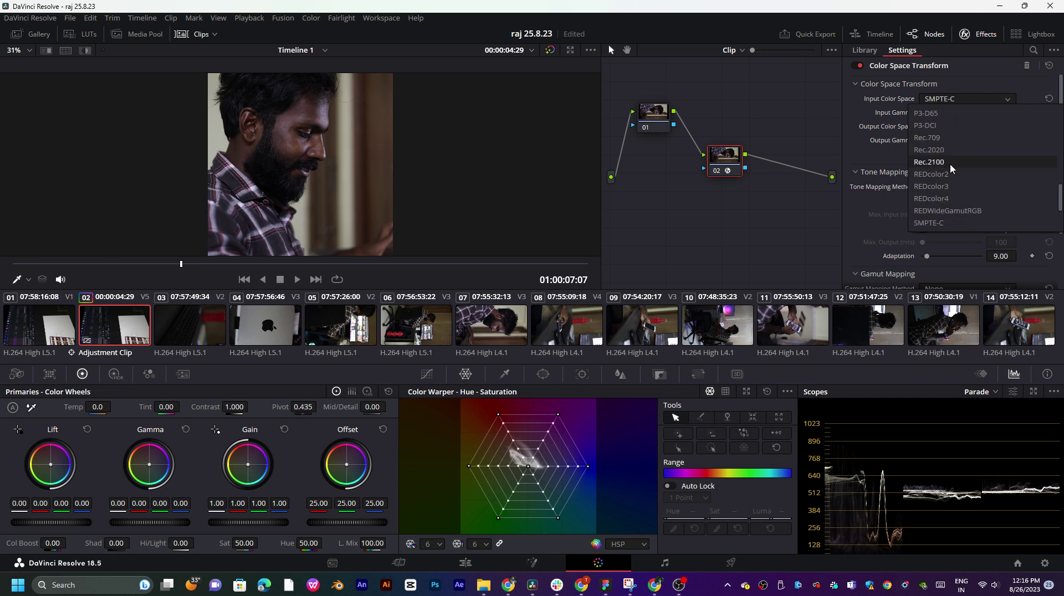
click(942, 125)
click(954, 99)
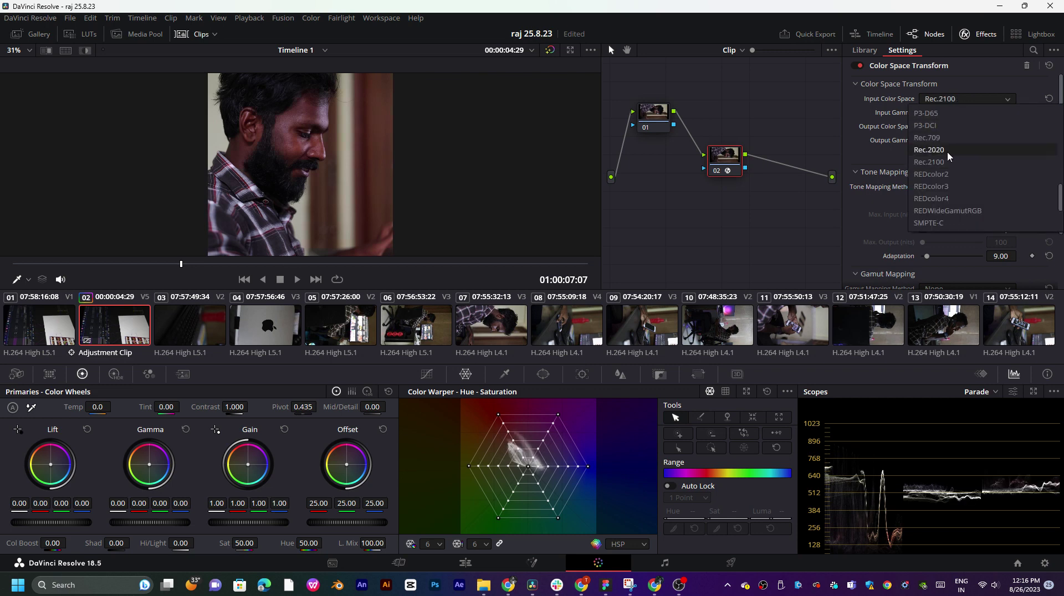
click(937, 137)
click(961, 100)
scroll(954, 154, up, 3)
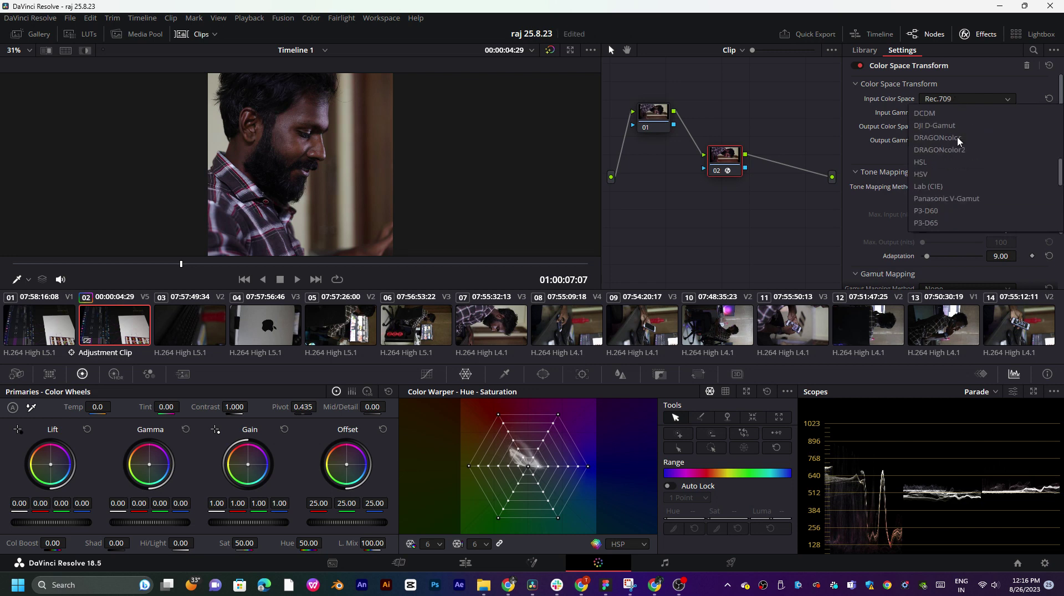
click(954, 154)
- Set the Color Space Transform's input color space to Use timeline
click(899, 84)
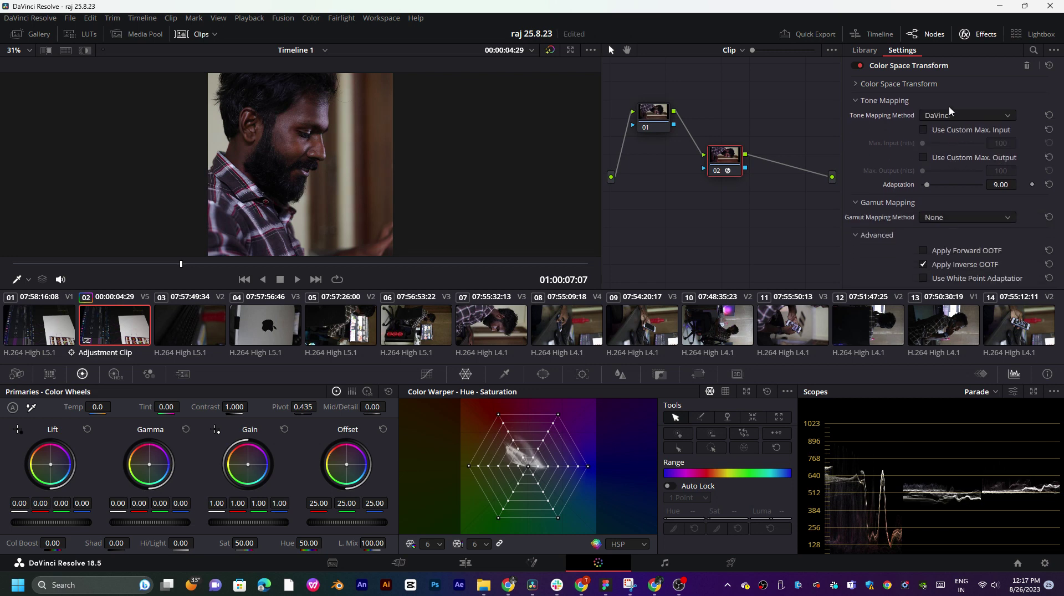
click(908, 84)
click(953, 99)
scroll(950, 144, up, 3)
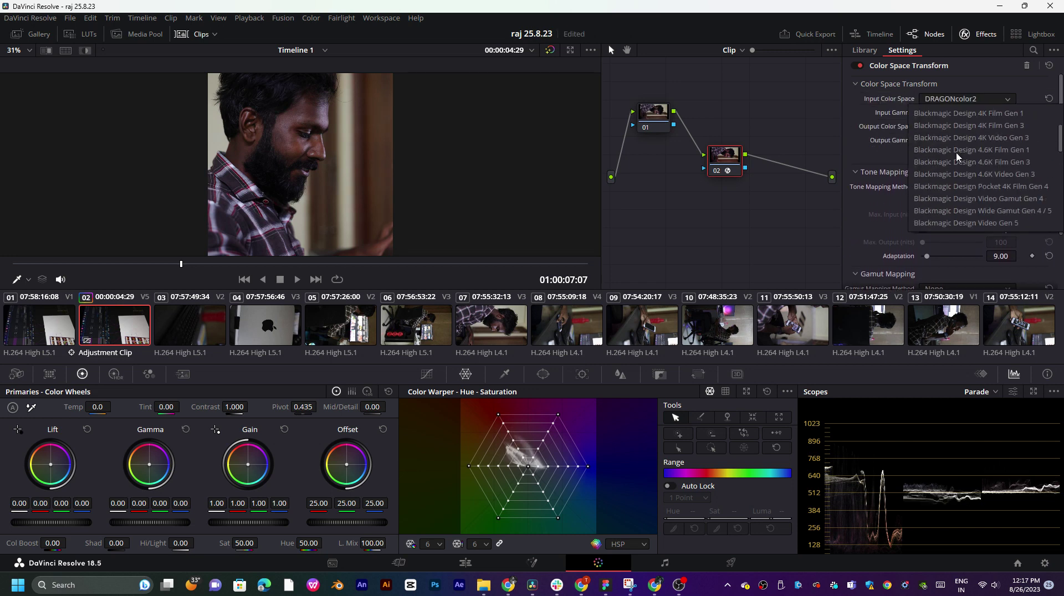
scroll(949, 120, up, 3)
click(950, 113)
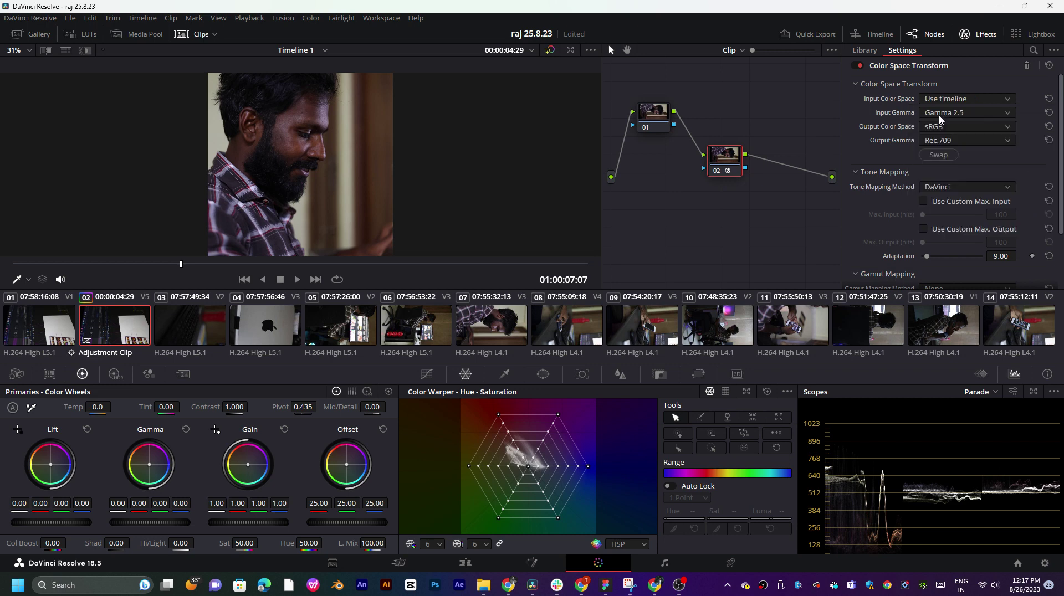
- Swap the transform's input and output back and forth, ending with sRGB and Rec.709 as input, timeline color space and Gamma 2.5 as output
click(940, 156)
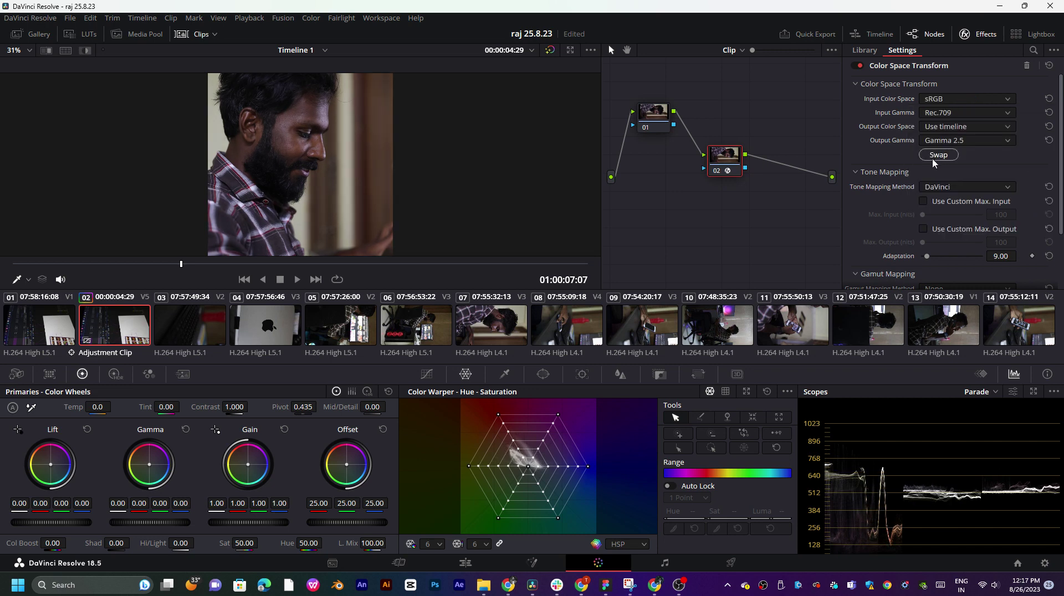
click(935, 156)
click(938, 156)
click(938, 156)
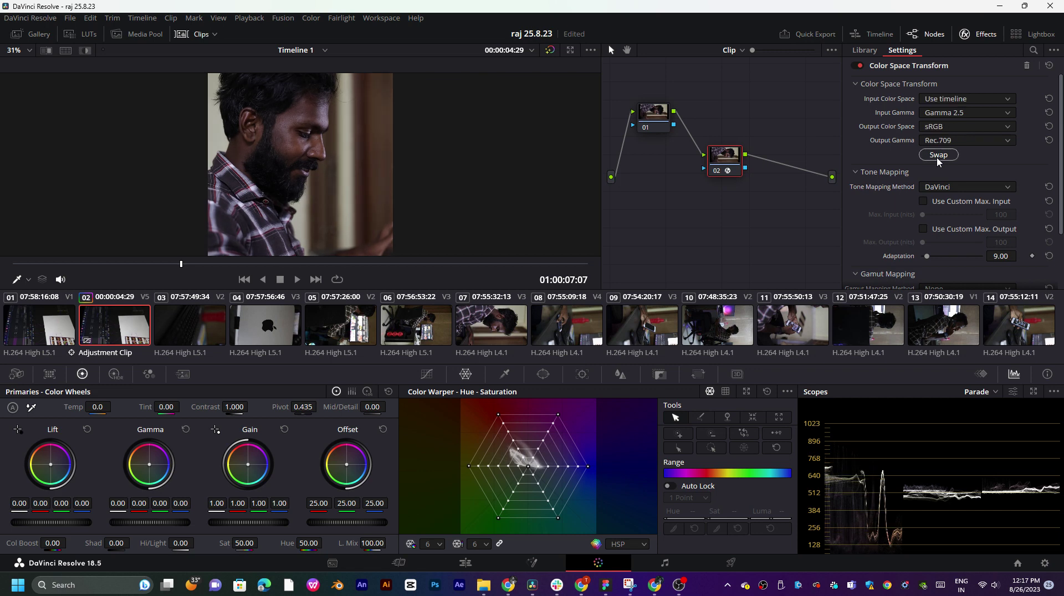
click(938, 155)
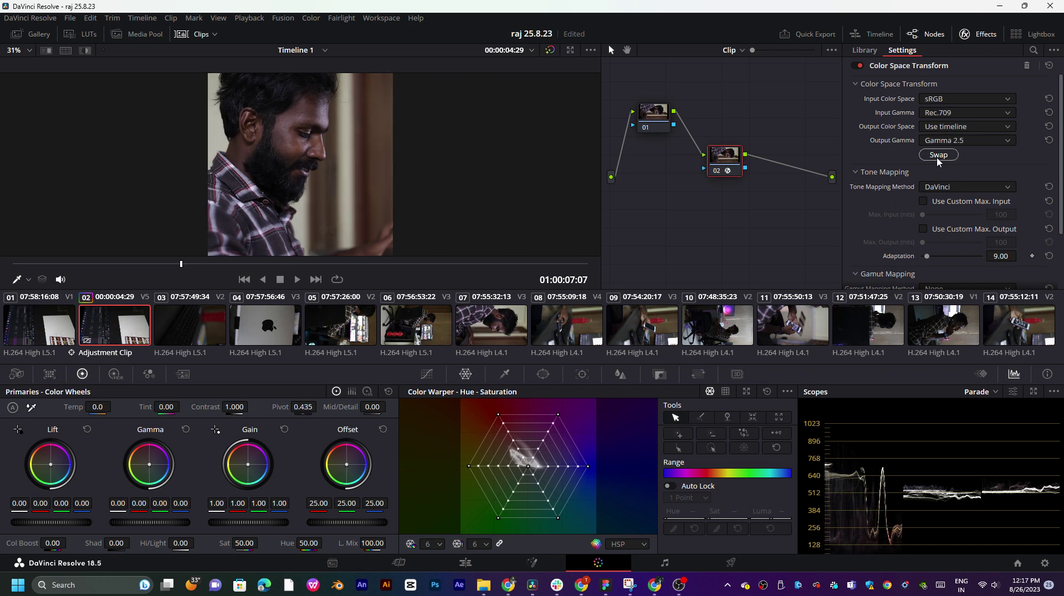
- Try the Clip tone mapping method, and set tone mapping to None
click(944, 190)
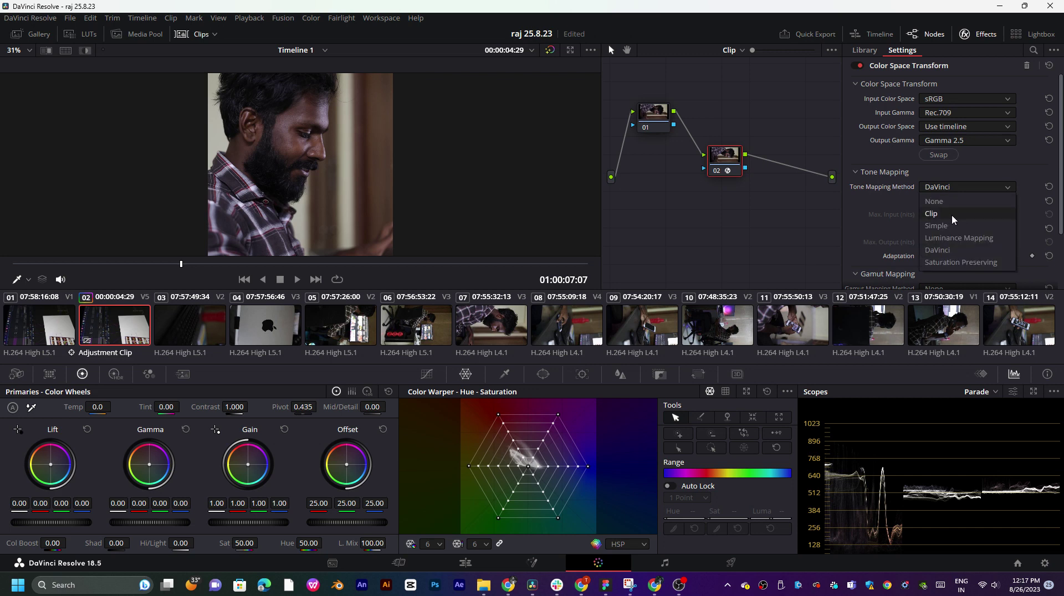
click(953, 215)
click(955, 187)
click(952, 200)
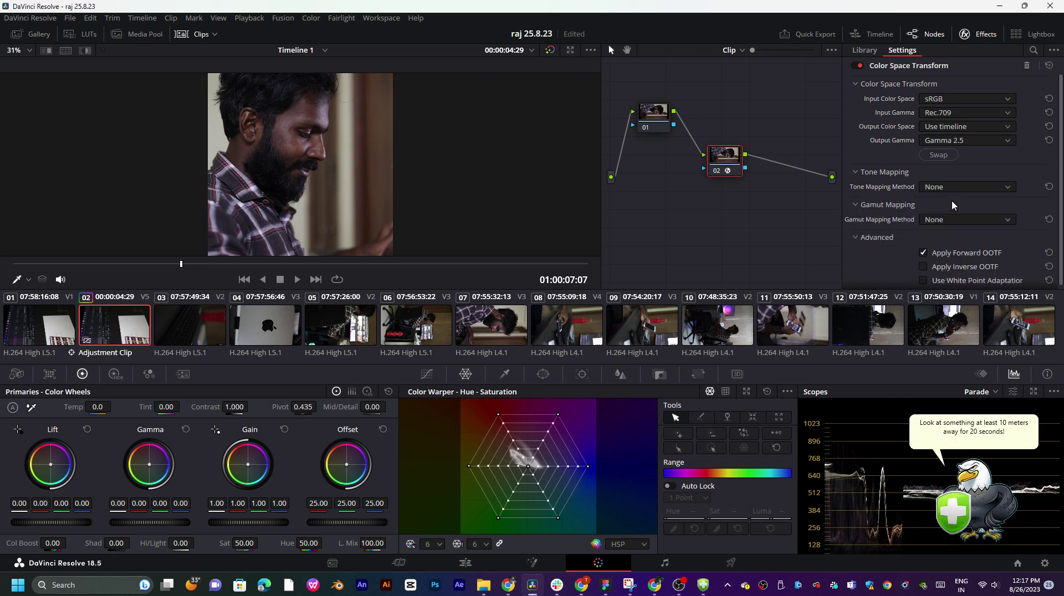
- Try the Clip and Saturation Compression gamut mapping methods, and return gamut mapping to None
click(941, 222)
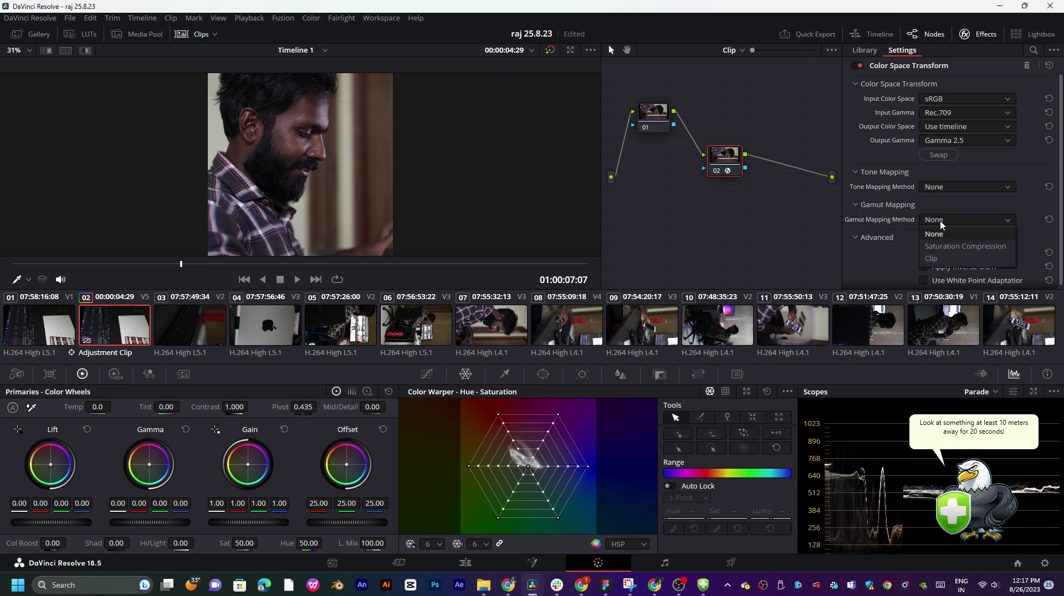
click(948, 258)
click(947, 221)
click(948, 246)
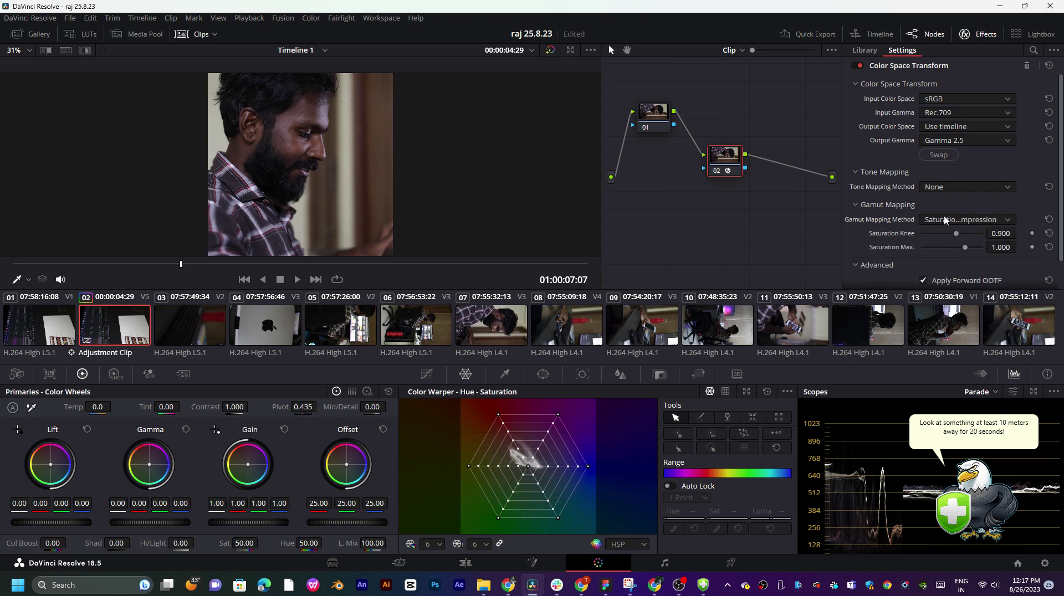
click(945, 220)
click(947, 234)
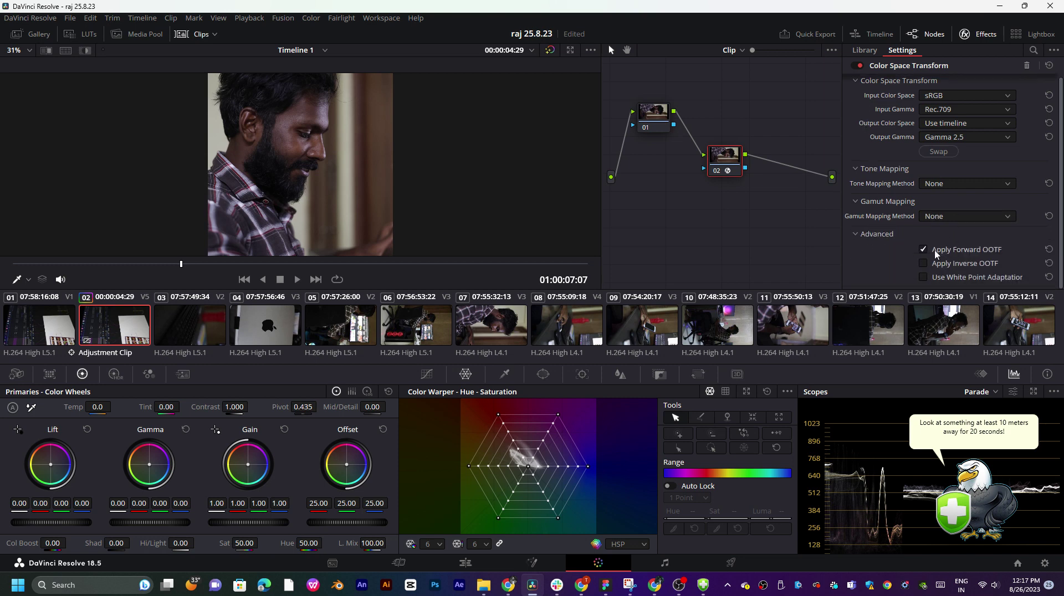
- Compare the Apply Inverse OOTF and Apply Forward OOTF options on the image, leaving both disabled
click(923, 264)
click(924, 264)
click(923, 263)
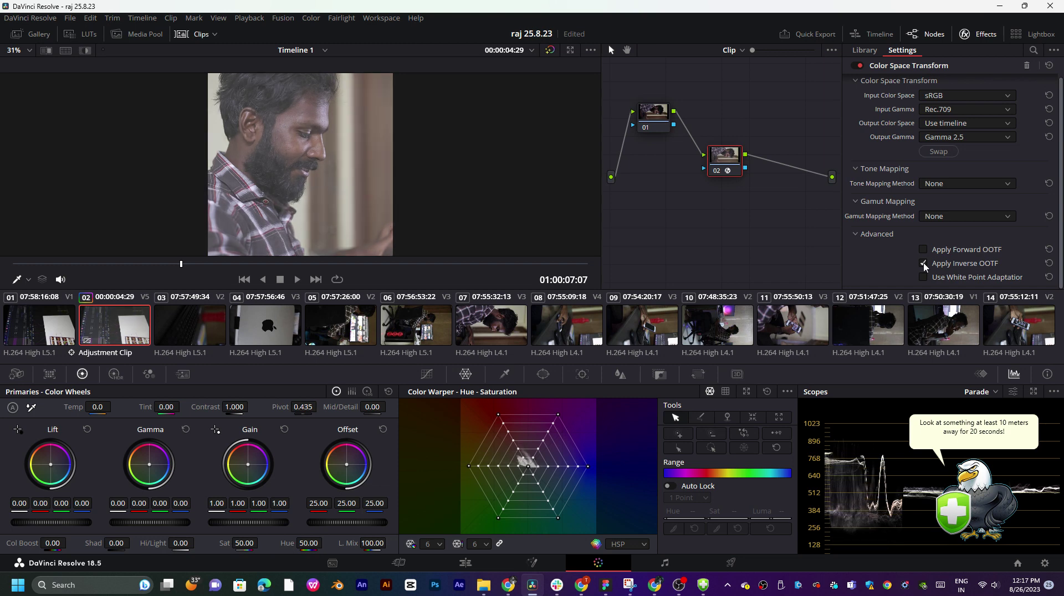
click(923, 264)
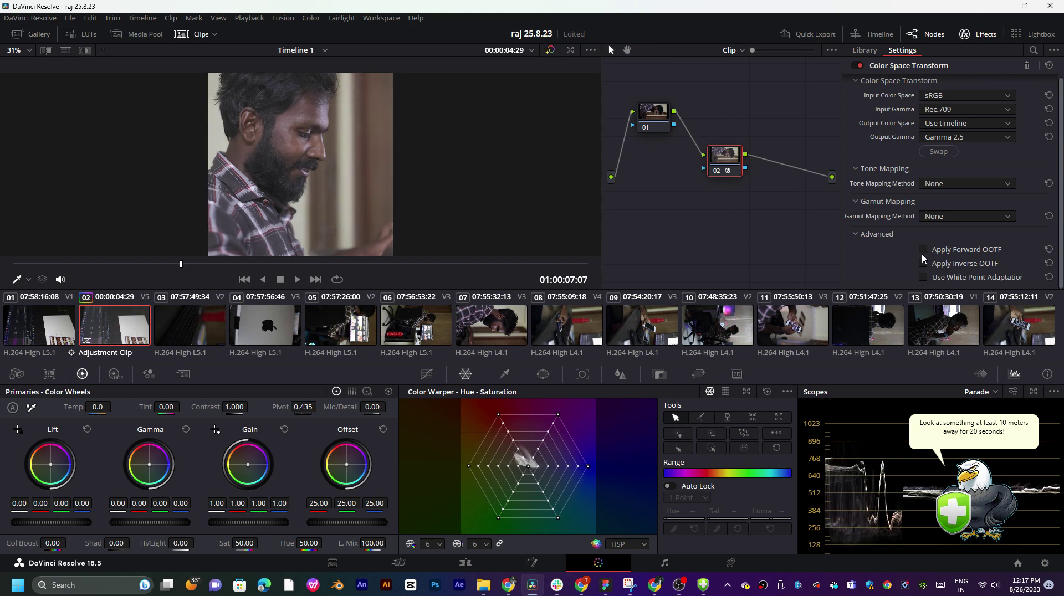
click(923, 256)
click(923, 256)
click(923, 249)
click(923, 249)
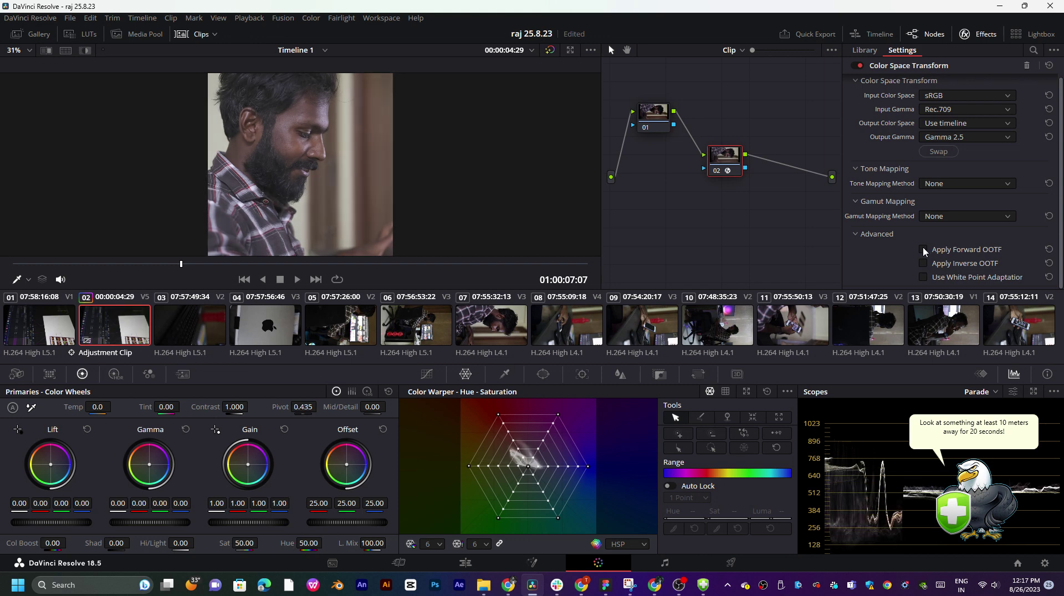
- Zoom the viewer out to 24% and scrub to the phone call shot at 01:00:17:00
scroll(249, 185, down, 2)
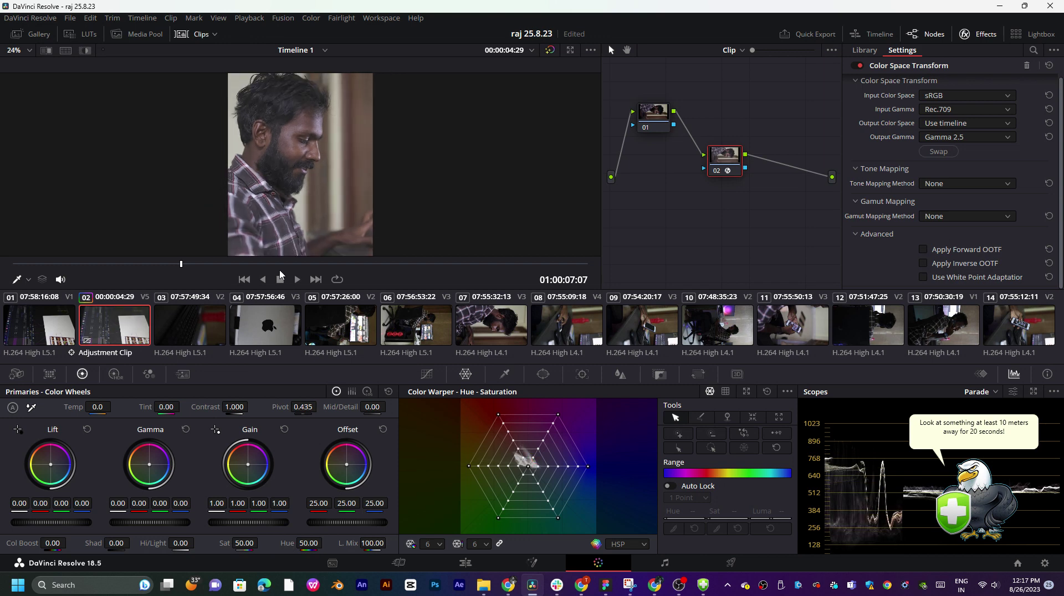
drag(299, 264, 408, 264)
- Move node 02 up in line with node 01 and add a Combiner node below it
drag(726, 160, 737, 111)
right_click(728, 160)
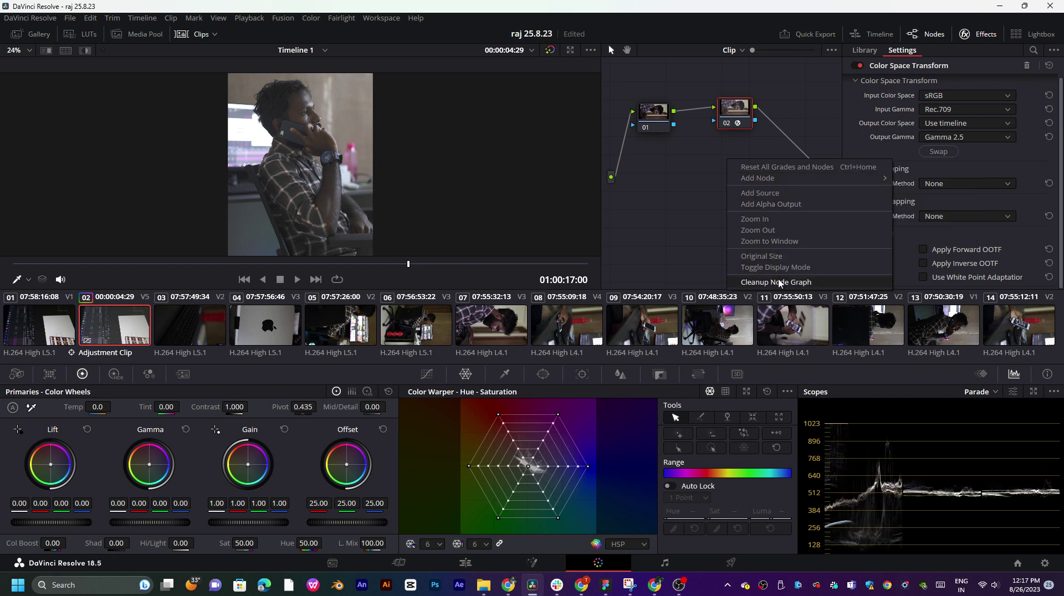
mouse_move(820, 178)
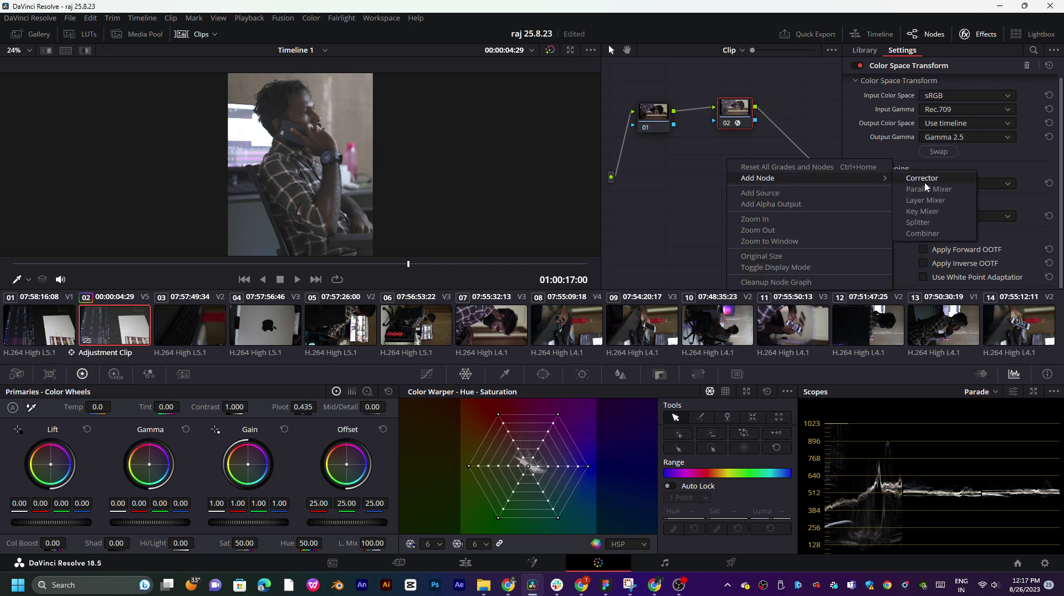
click(929, 234)
- Add a two-input mixer node, insert it between node 02 and the output, and move the unconnected Combiner node farther down
drag(738, 108, 722, 101)
right_click(698, 154)
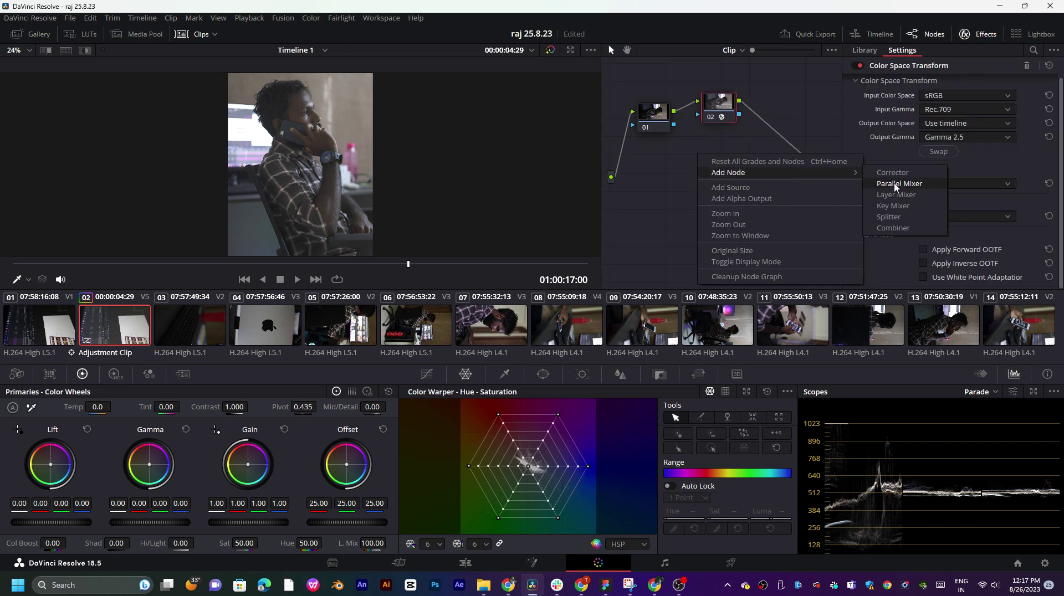
click(897, 183)
drag(698, 159, 785, 147)
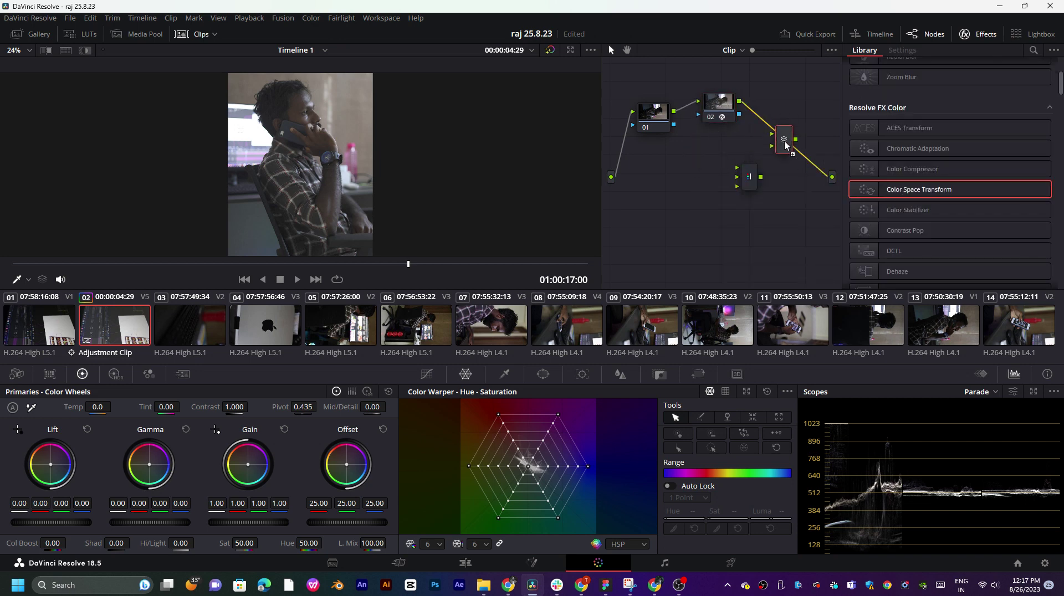
drag(717, 119, 704, 168)
drag(763, 185, 775, 262)
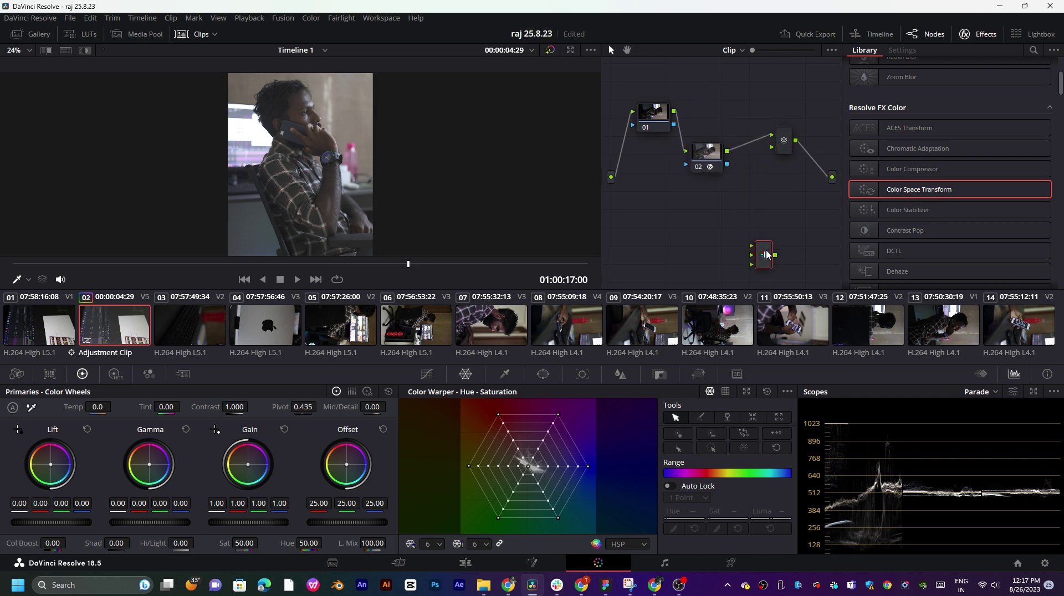
- Try adding a Key Mixer node below node 02, and undo the addition
right_click(711, 174)
mouse_move(763, 192)
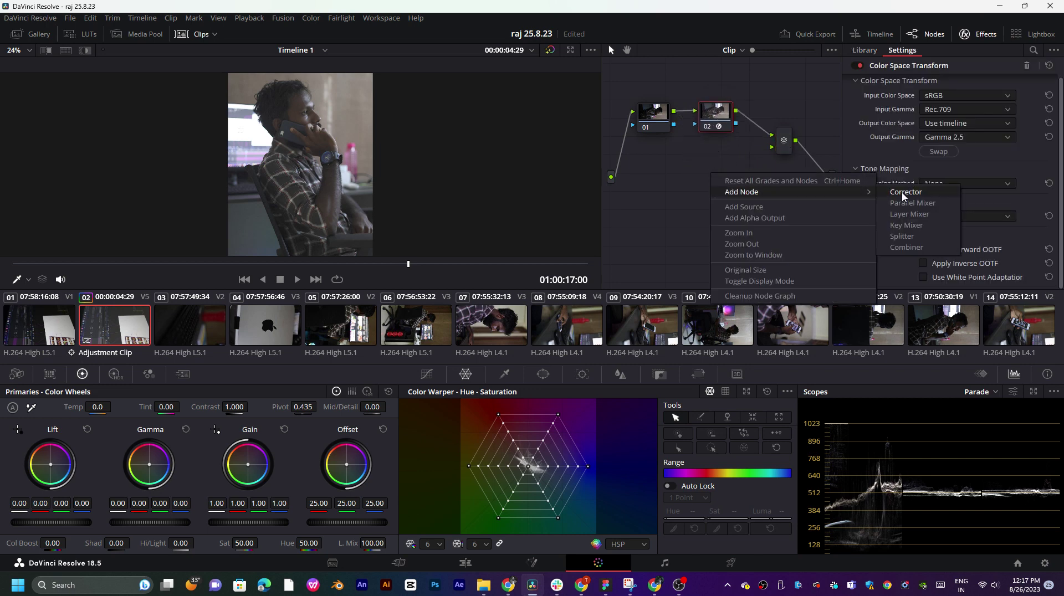
click(906, 225)
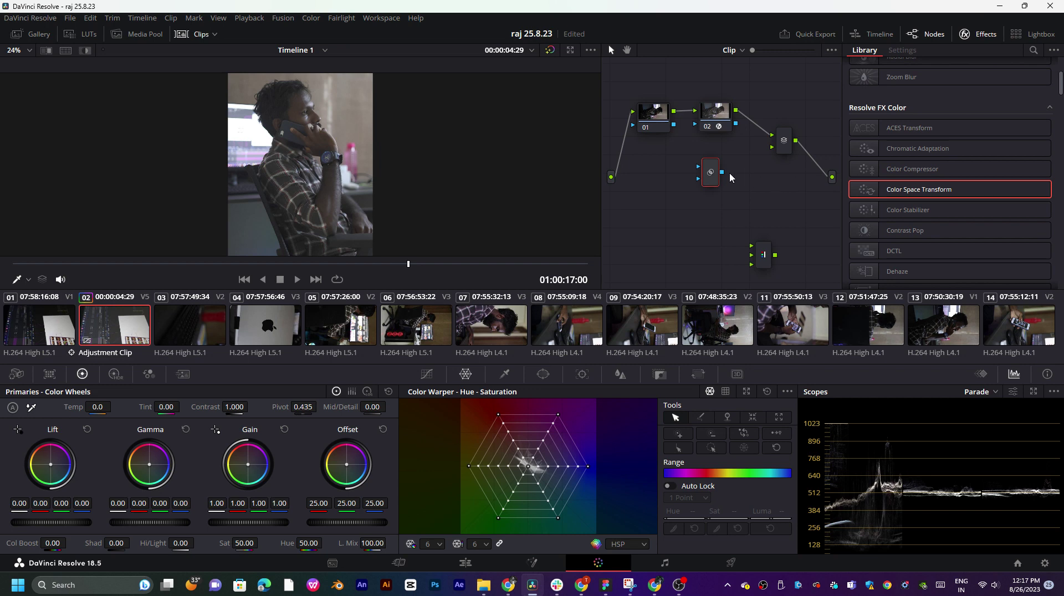
key(ctrl+z)
key(ctrl+z)
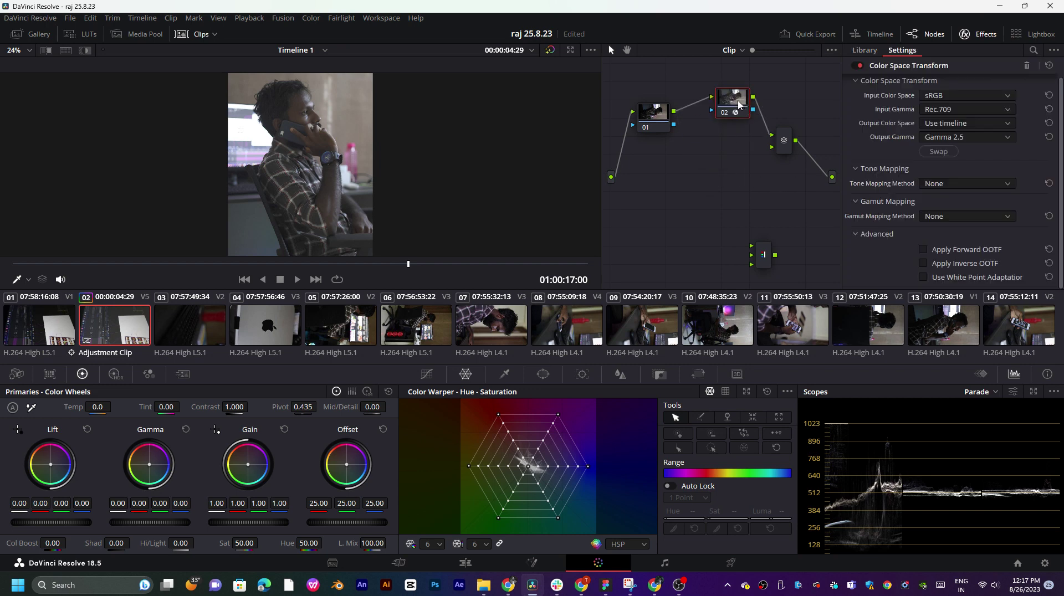
- Add two parallel nodes, 03 and 04, between node 01 and the mixer, and apply the Glow effect to node 03
key(ctrl+shift+z)
key(ctrl+shift+z)
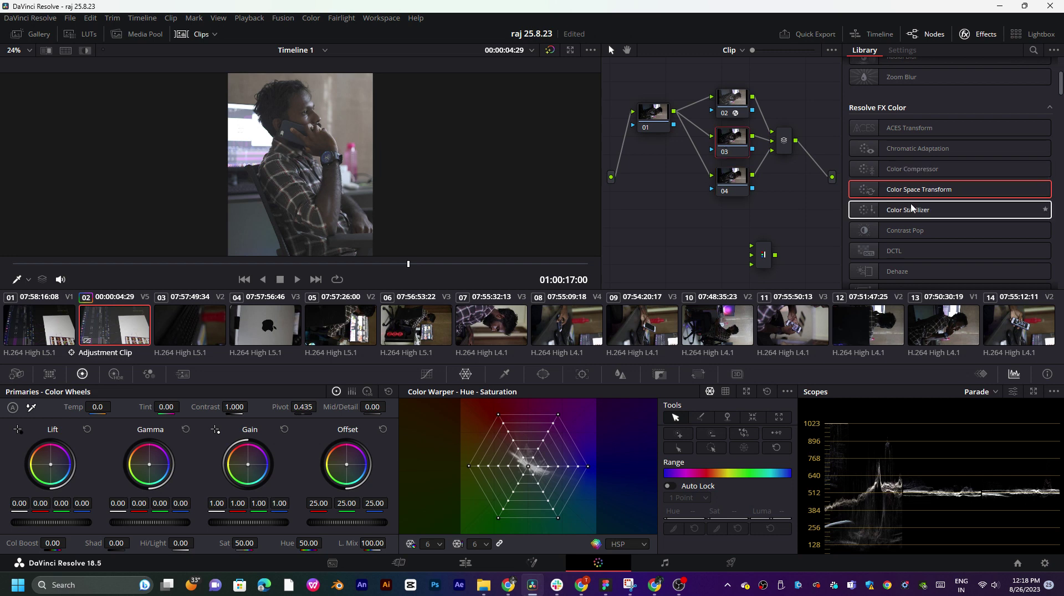
scroll(934, 220, down, 5)
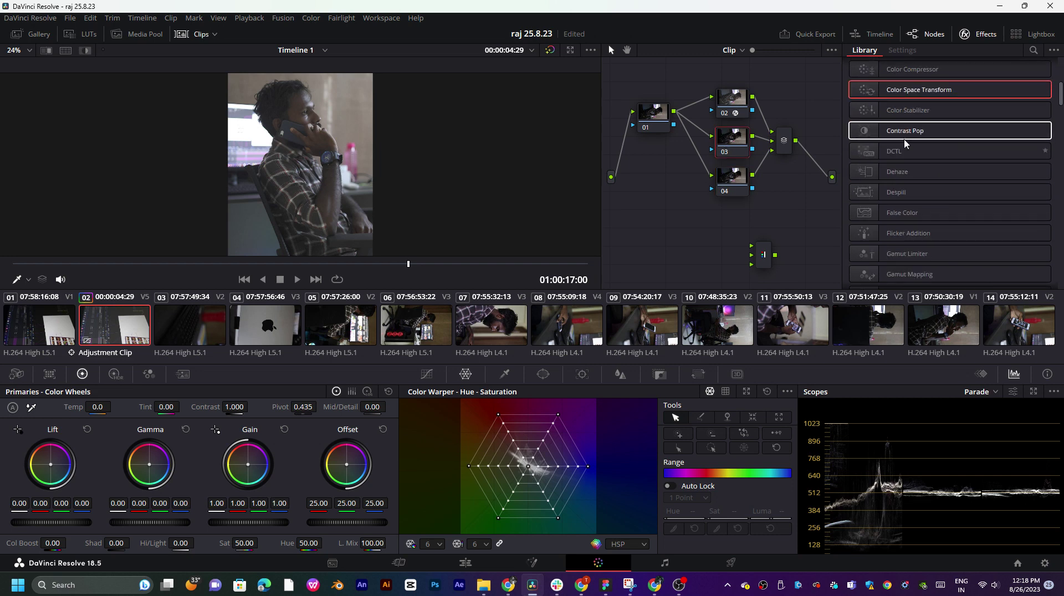
scroll(948, 205, down, 4)
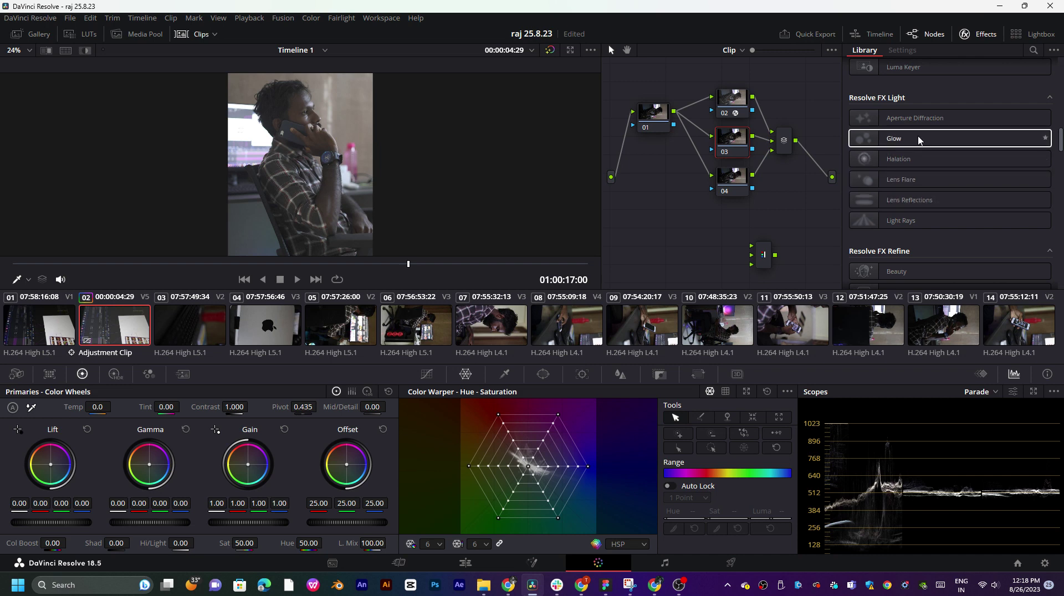
drag(916, 138, 734, 150)
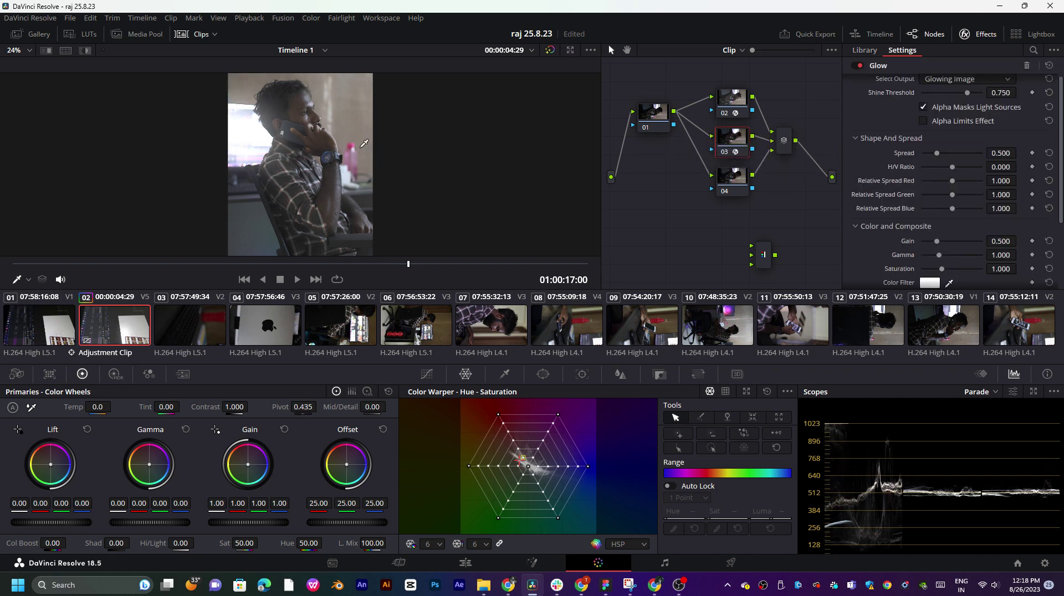
- Scrub to the desk shot at 01:00:05:25 and look through the light, refine, revival and sharpen effects for node 04
drag(406, 270, 148, 268)
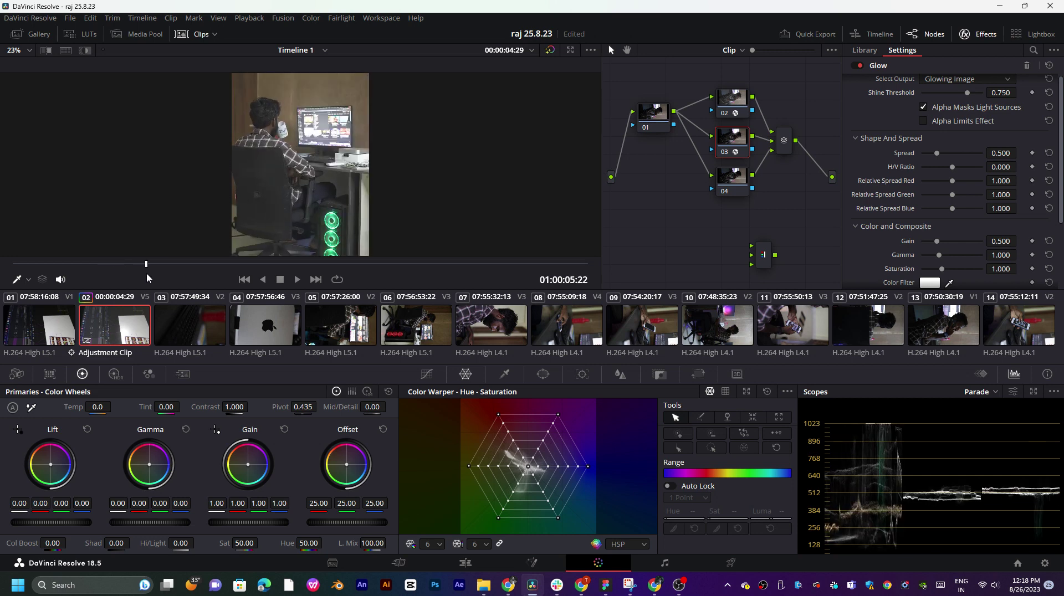
scroll(948, 107, up, 1)
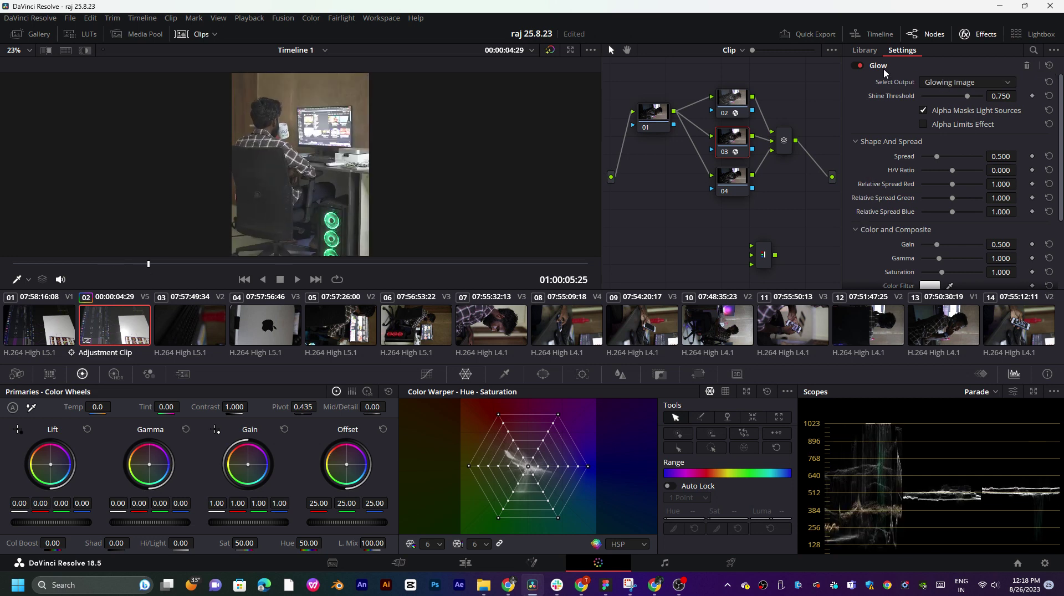
click(730, 183)
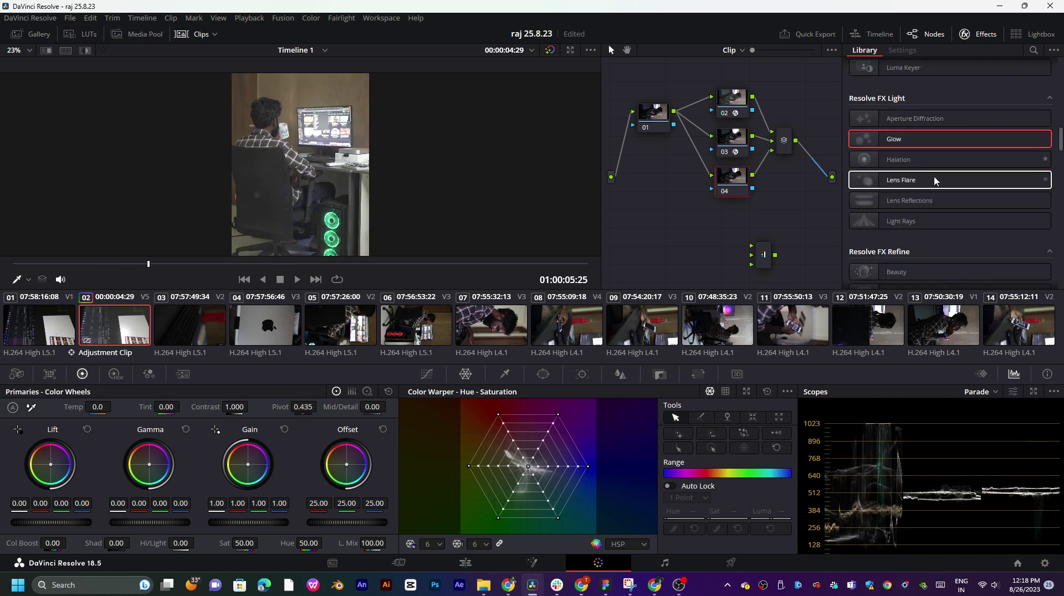
scroll(934, 179, down, 3)
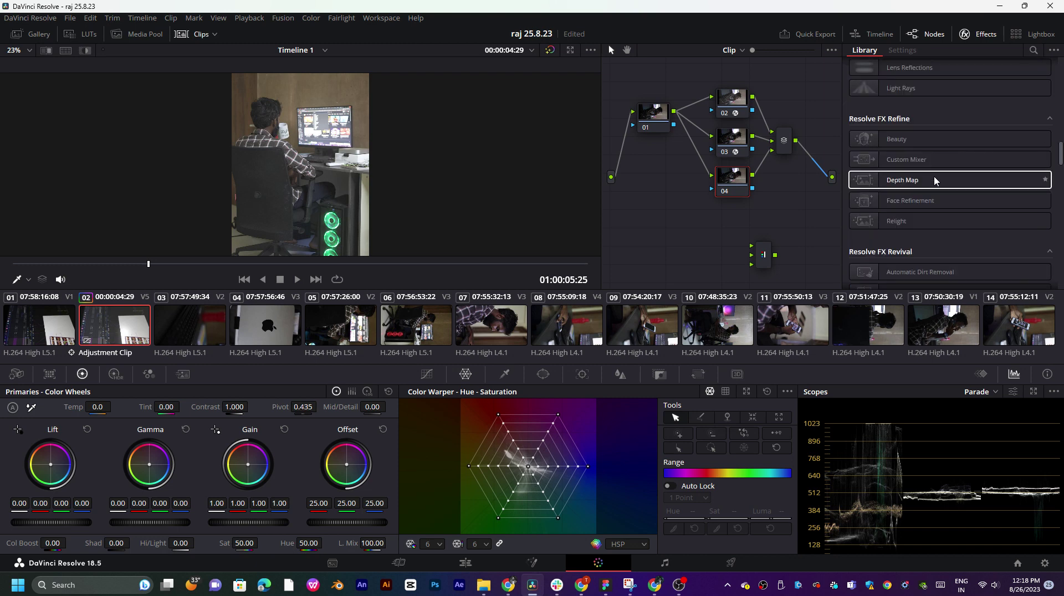
scroll(935, 180, down, 5)
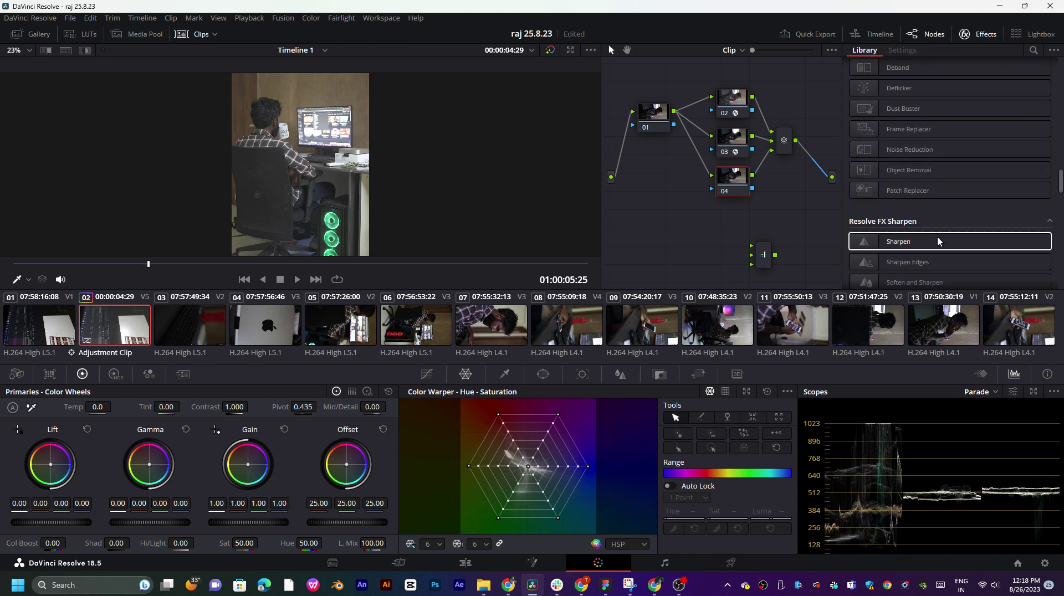
scroll(938, 166, down, 2)
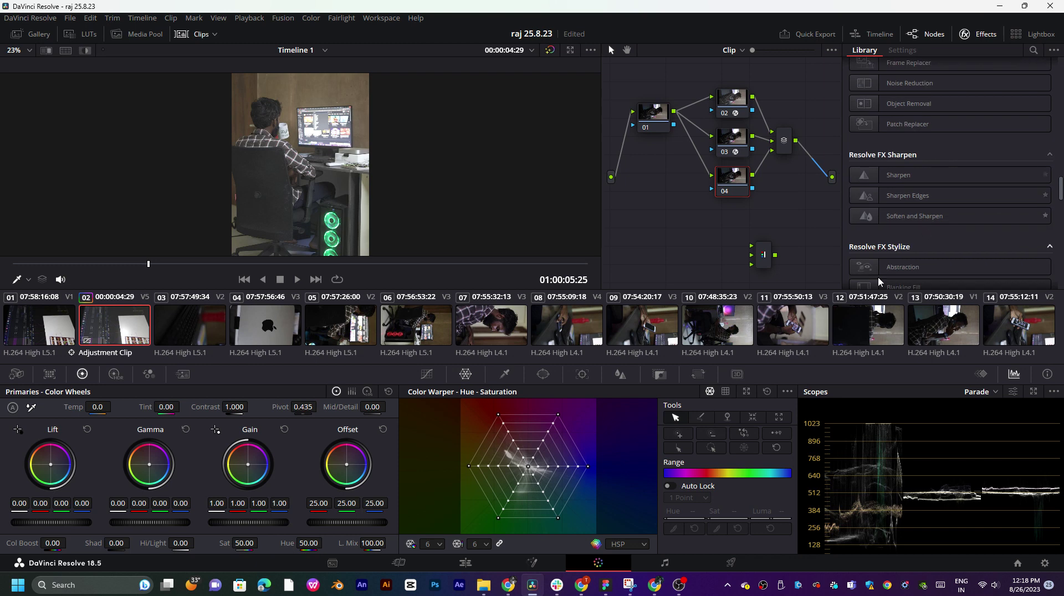
- Switch to Chrome, check the stream's dashboard in YouTube Studio, and open the live stream's watch page
click(655, 585)
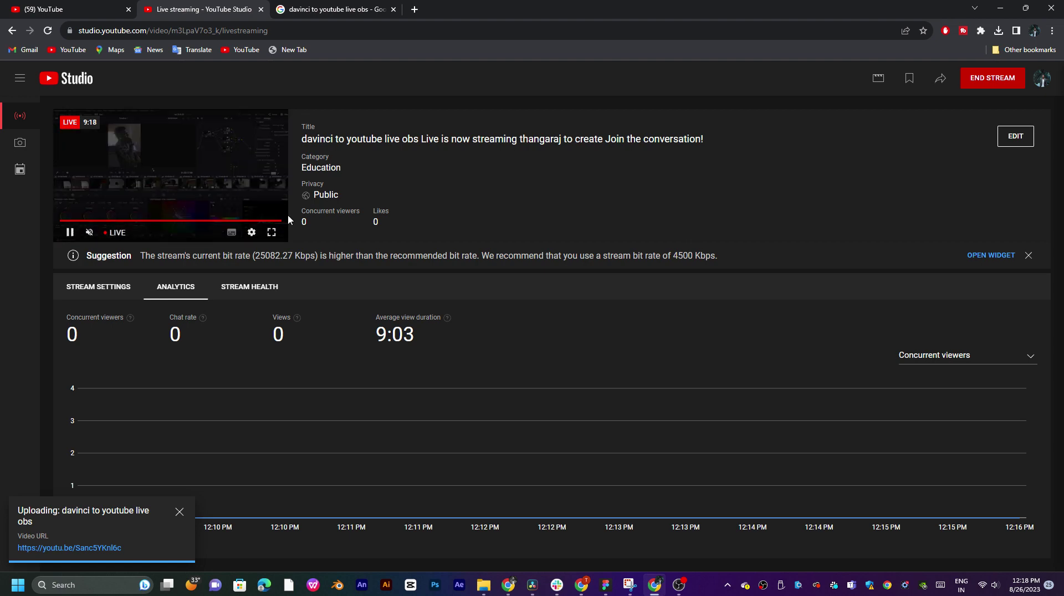
key(ctrl+shift+Tab)
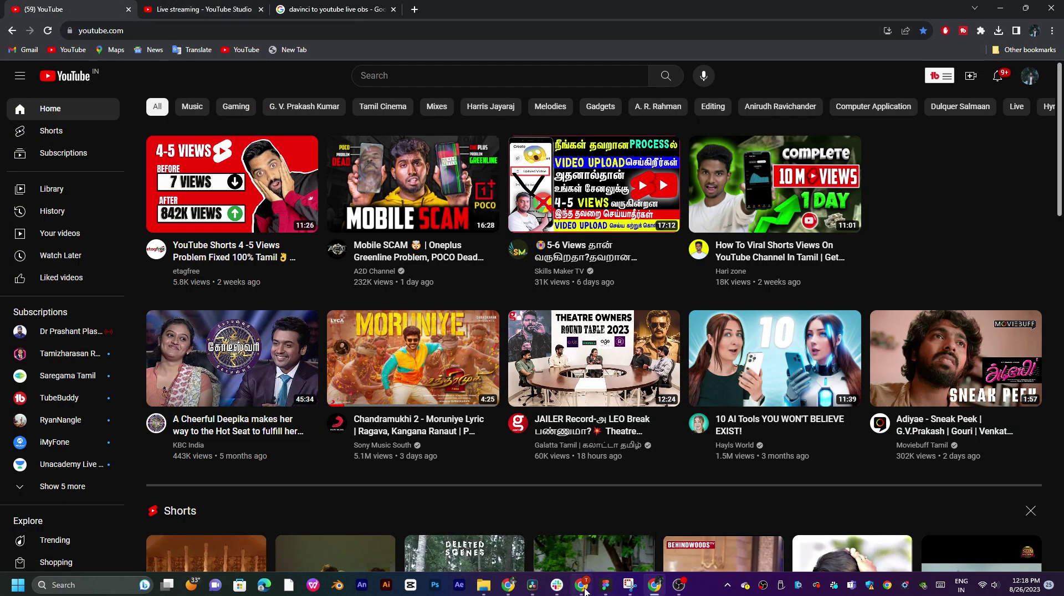
click(522, 591)
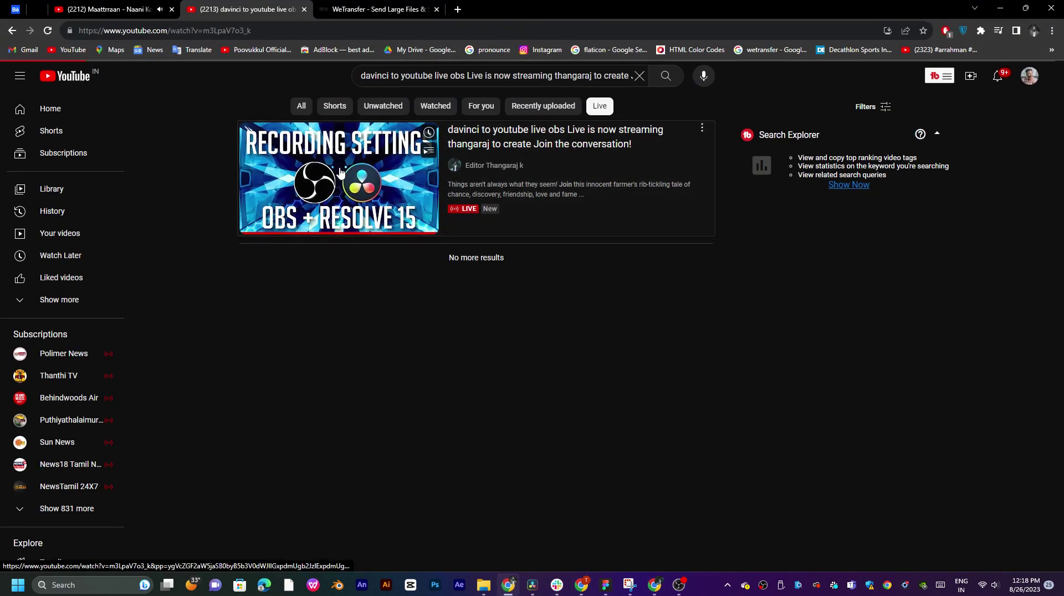
click(362, 146)
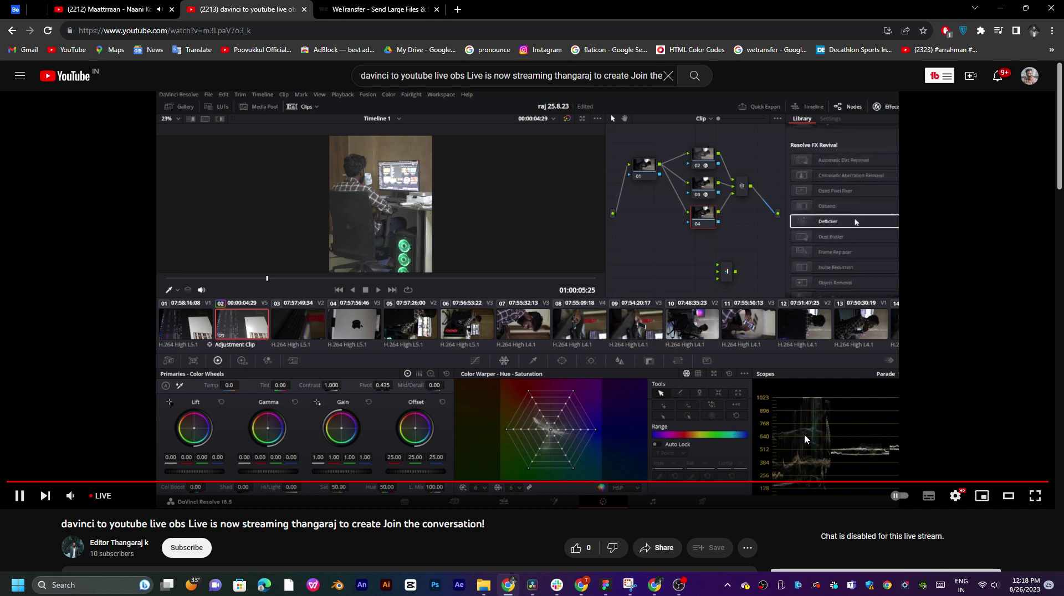
mouse_move(661, 591)
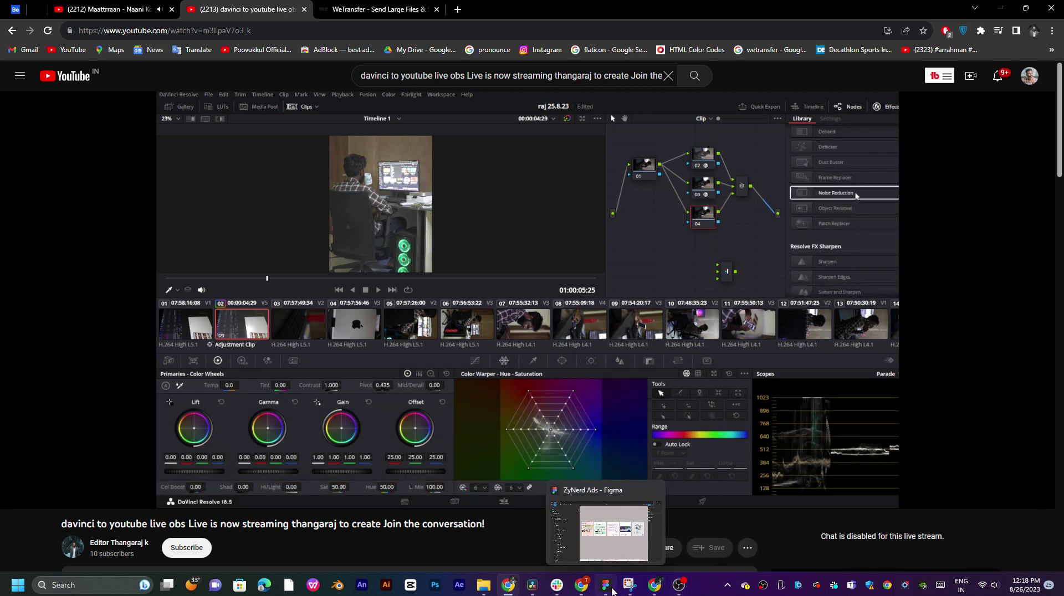
mouse_move(582, 589)
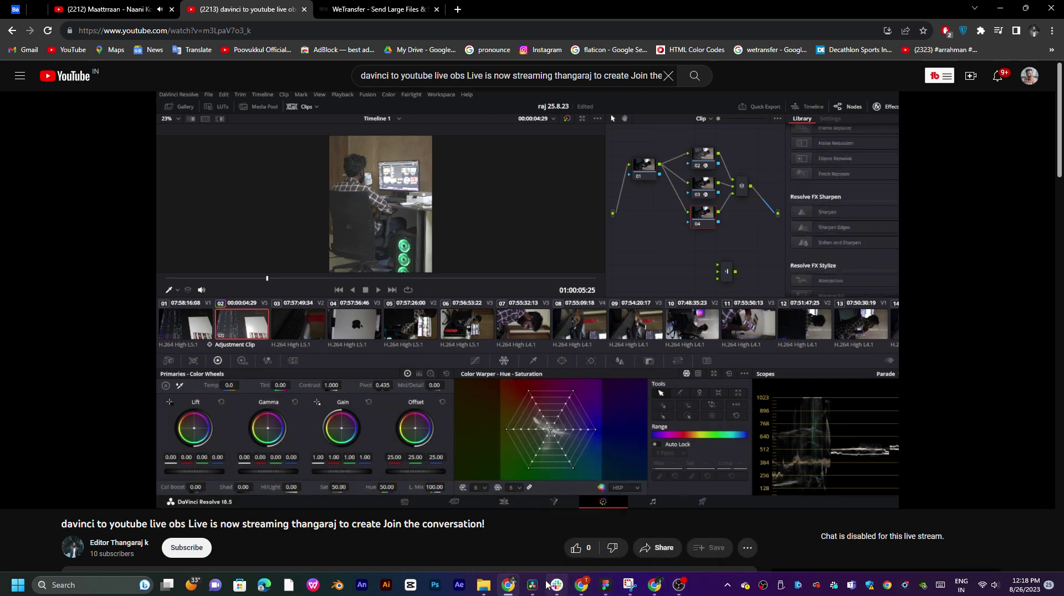
- Switch back to DaVinci Resolve, reposition node 04 slightly, and apply the Vignette effect to it
click(532, 585)
drag(747, 185, 745, 190)
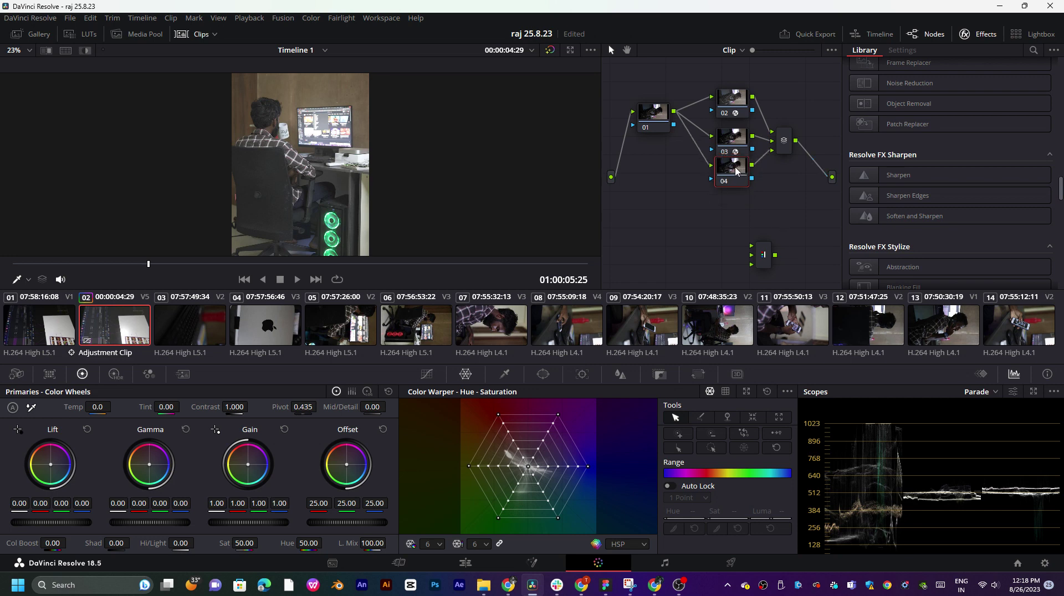
scroll(953, 195, down, 5)
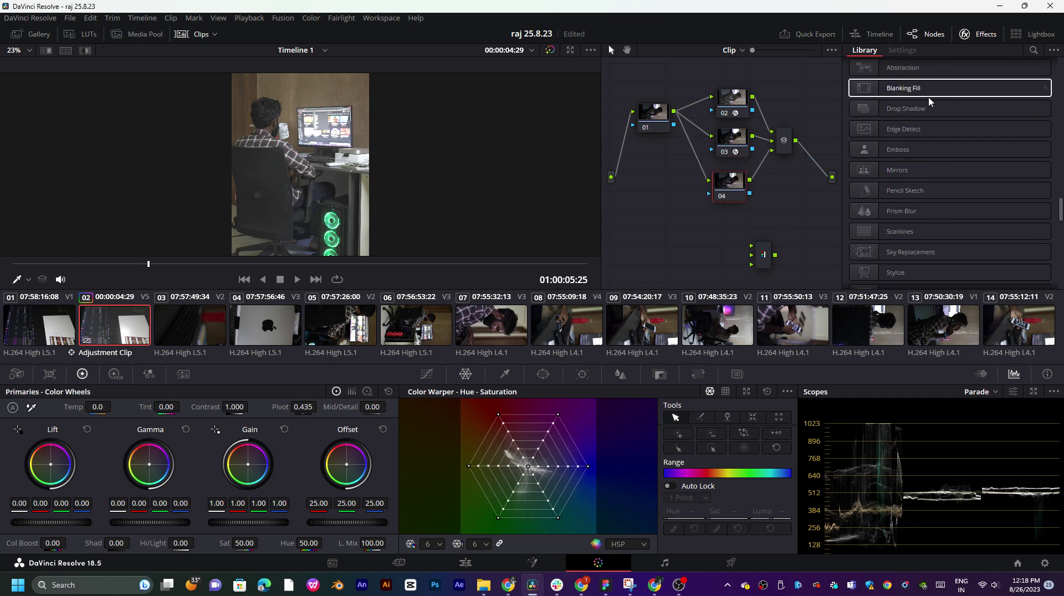
scroll(913, 181, down, 2)
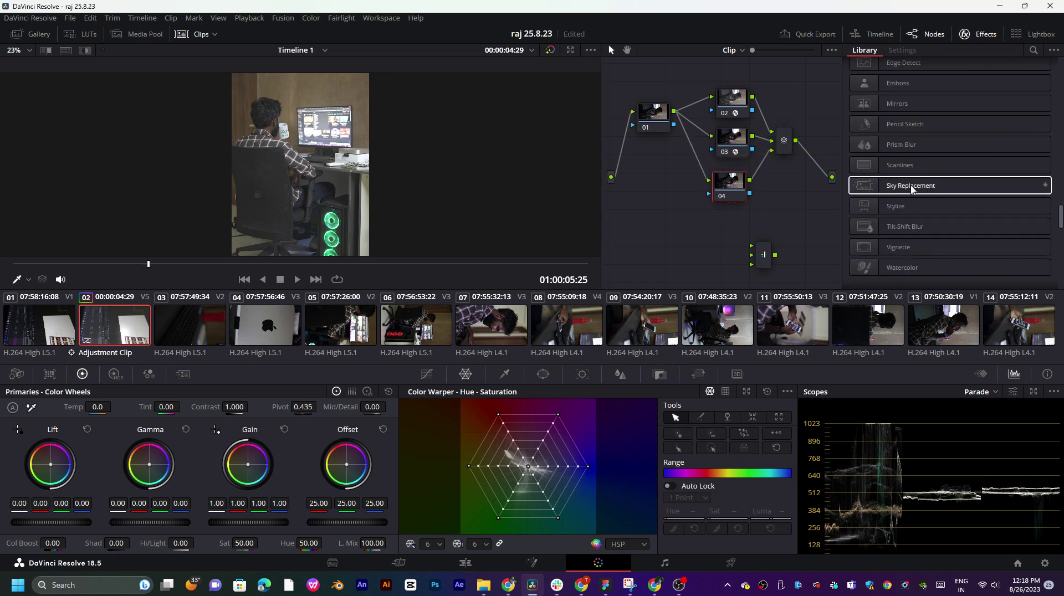
drag(909, 246, 726, 194)
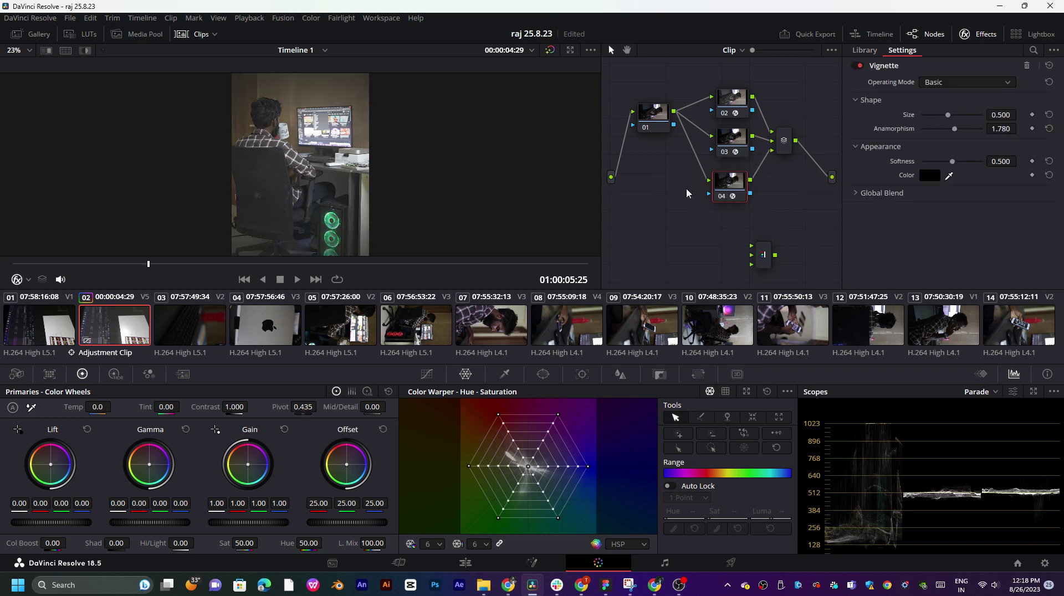
- Scrub to the phone call shot at 01:00:18:00 and set node 04's vignette size to 1.000 and anamorphism to 0.624
scroll(332, 151, down, 1)
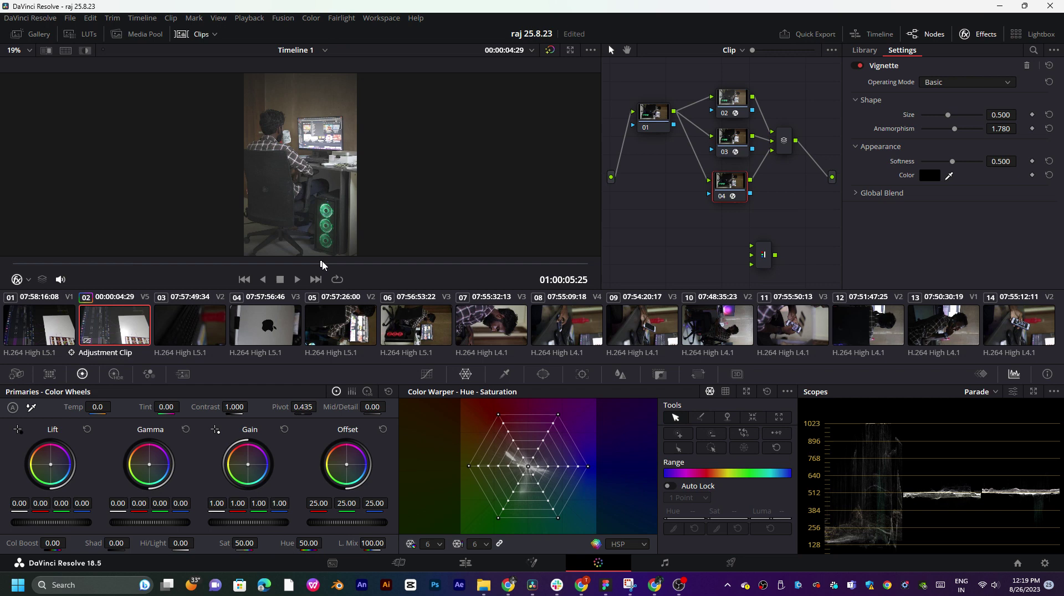
drag(323, 265, 433, 265)
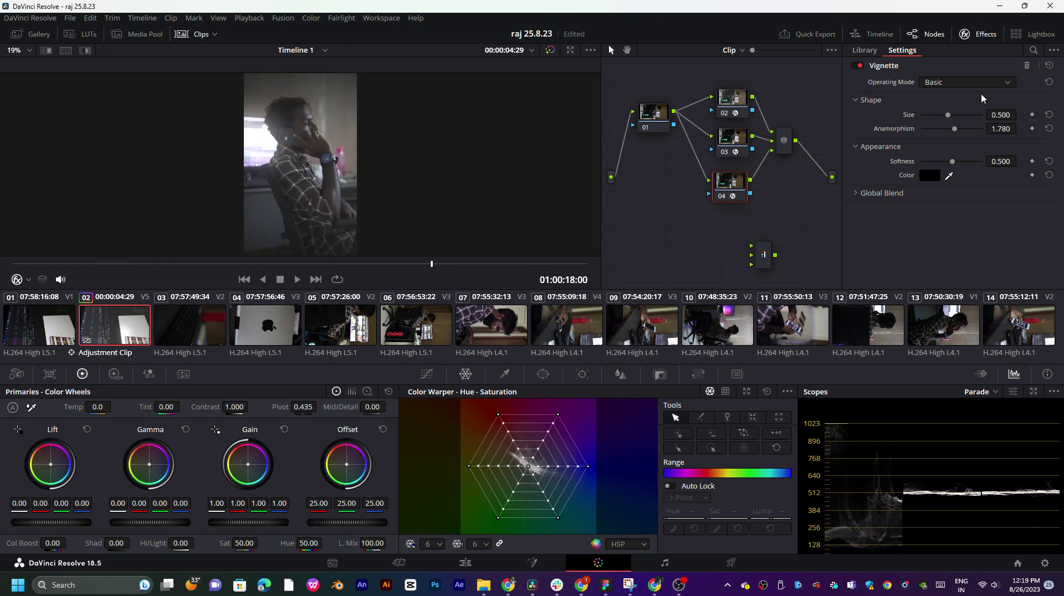
drag(947, 115, 925, 160)
- Set node 03's Glow spread to 0.092 and shine threshold to 0.514
click(734, 150)
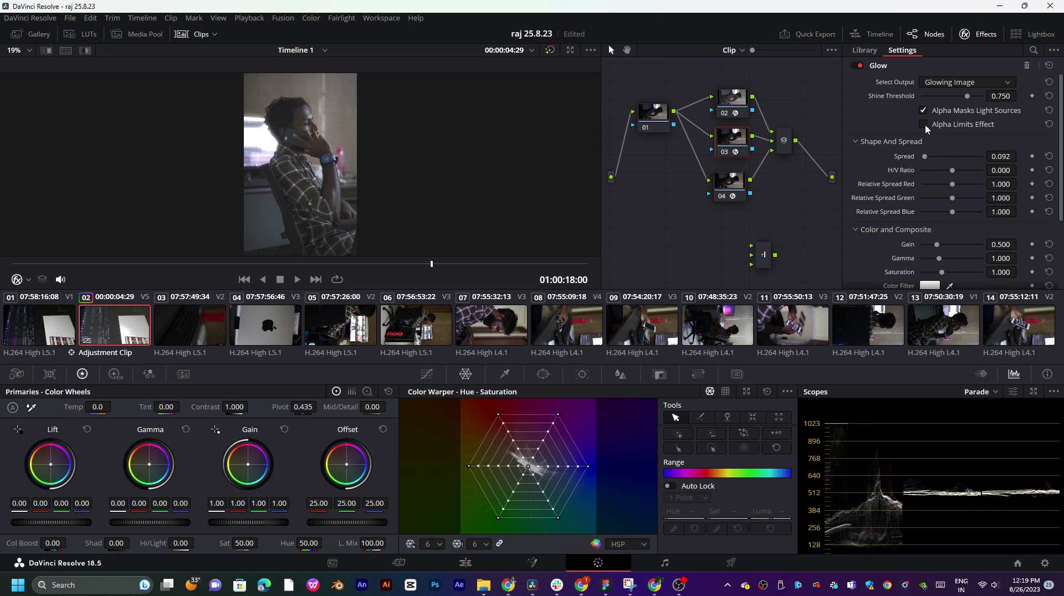
mouse_move(968, 98)
mouse_down()
mouse_move(983, 98)
mouse_move(953, 98)
mouse_up()
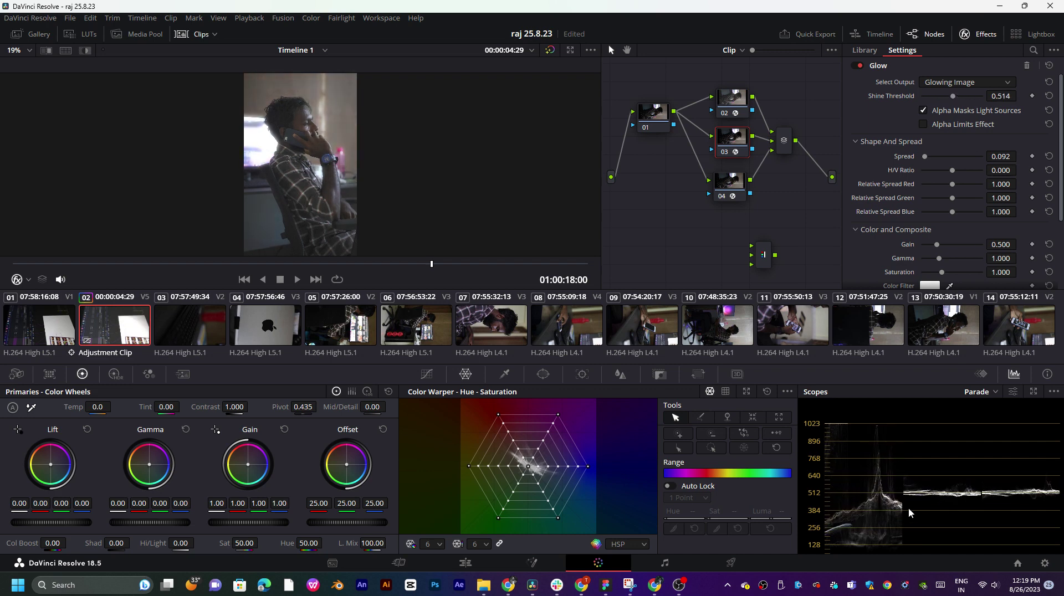
- Add a parallel node 05 below node 04 and delete the unconnected Combiner node
click(435, 379)
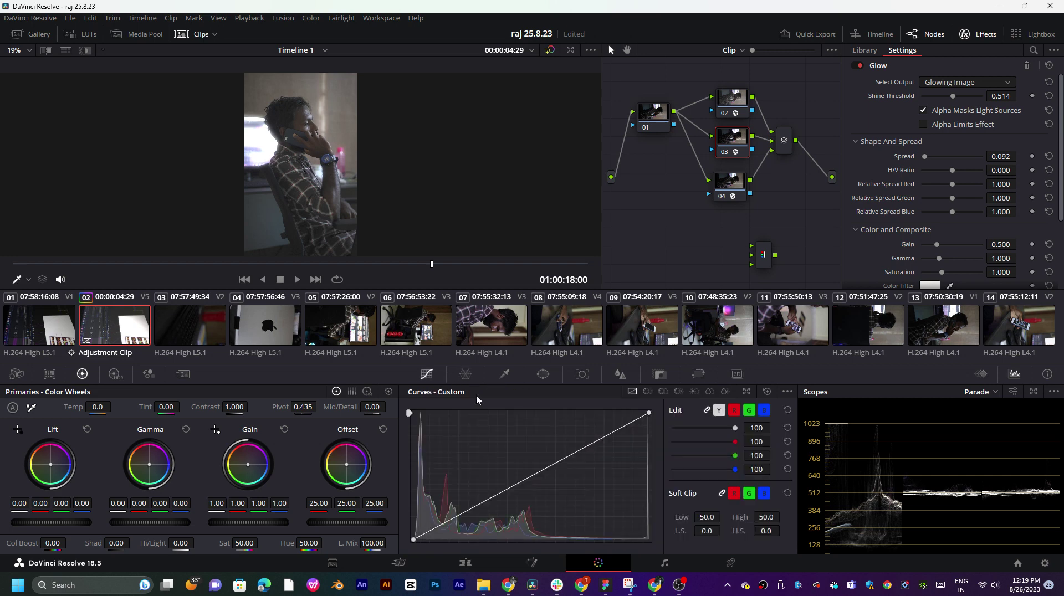
click(732, 178)
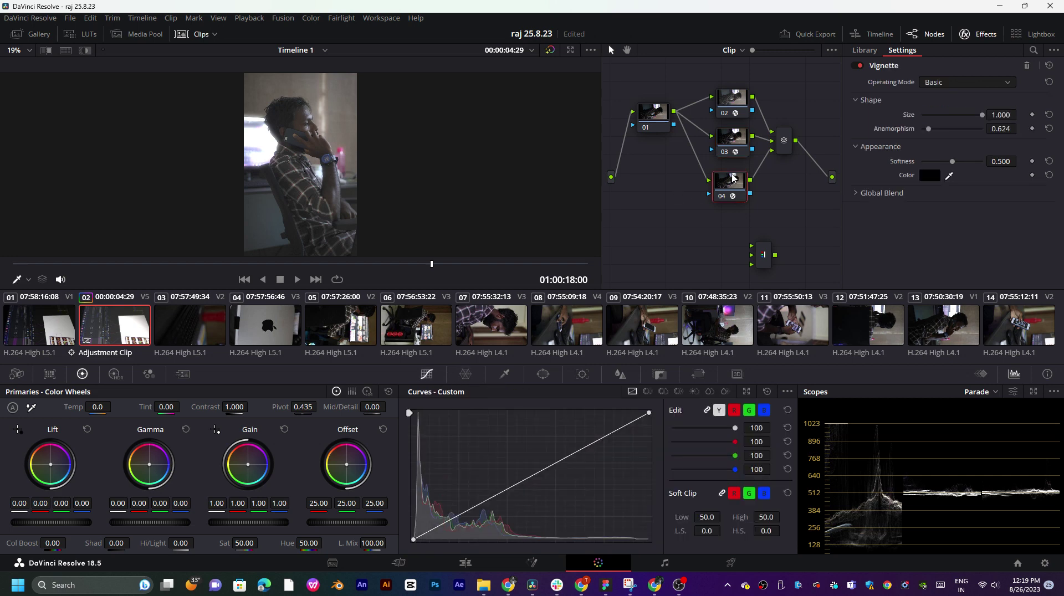
key(alt+s)
scroll(779, 194, down, 1)
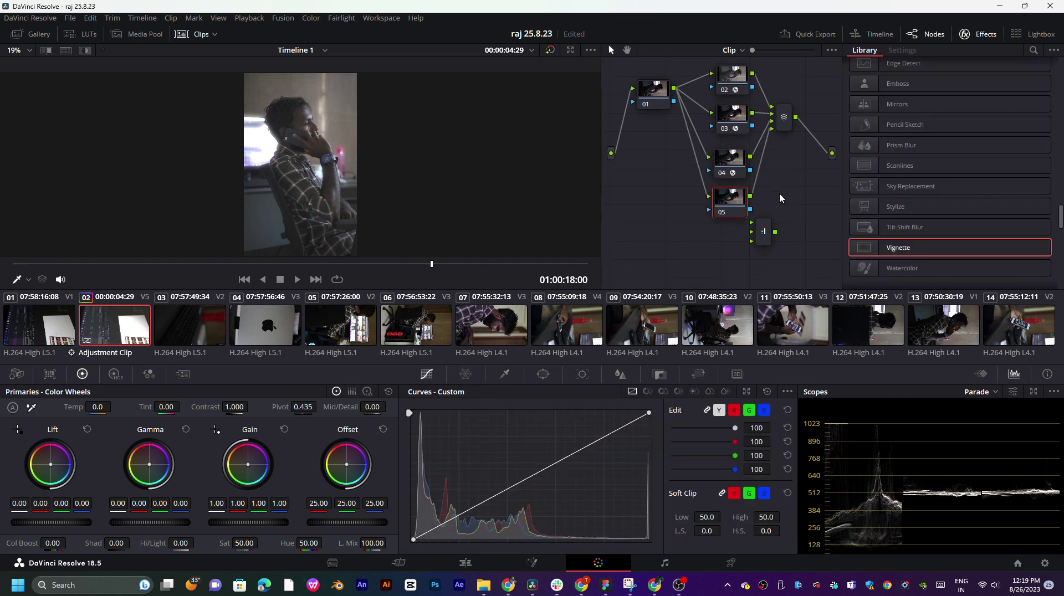
drag(763, 231, 772, 238)
key(Delete)
- Raise a point in the upper midtones of node 05's custom curve and place a second point in the shadows
drag(510, 508, 554, 454)
drag(477, 498, 471, 507)
scroll(317, 150, up, 5)
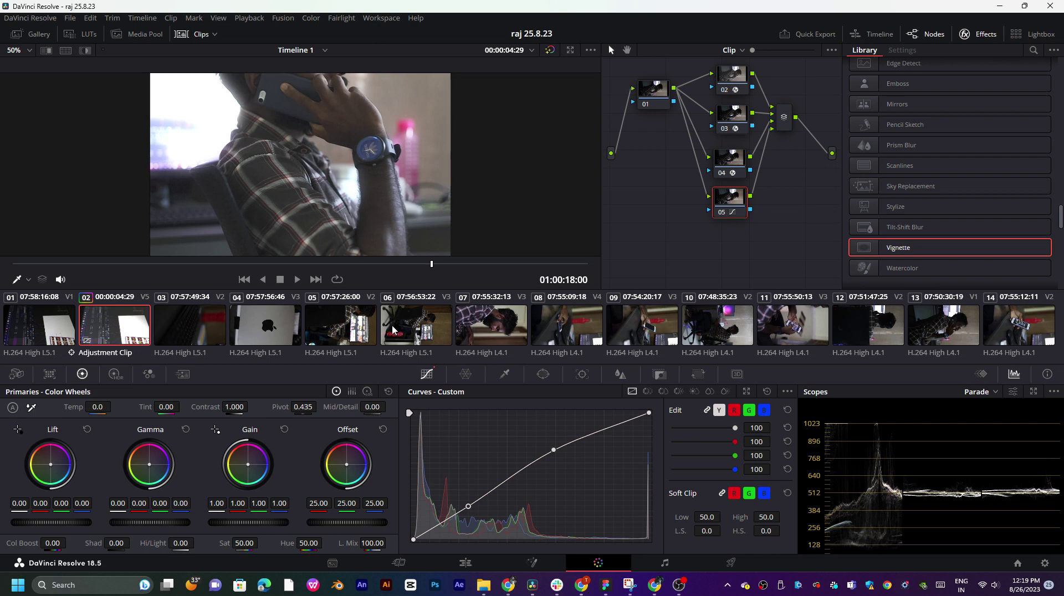
- Check clip 07 and its node graph, and return to adjustment clip 02
click(465, 328)
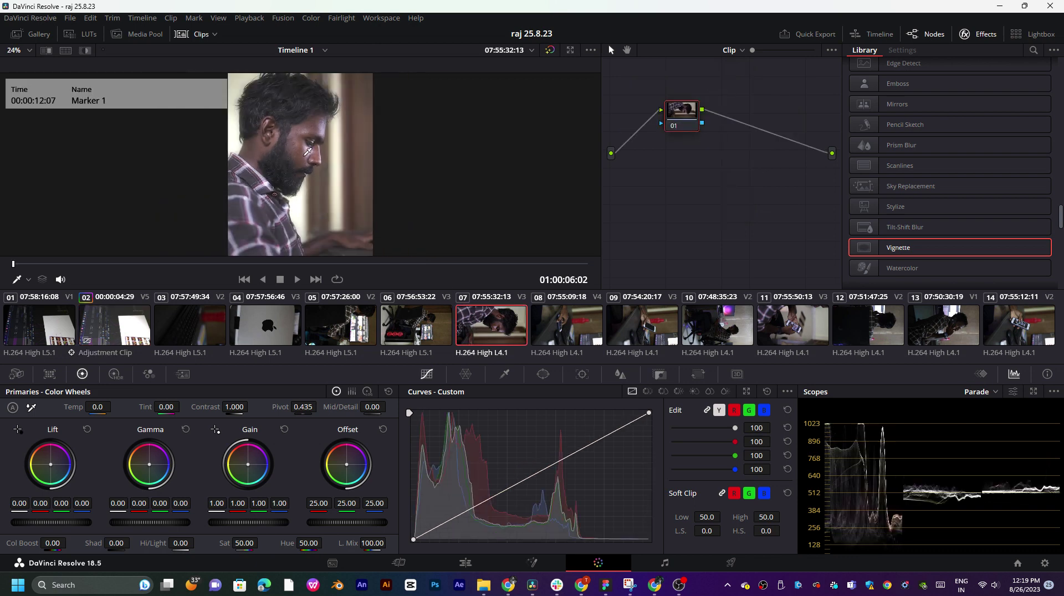
drag(684, 105, 703, 118)
click(117, 323)
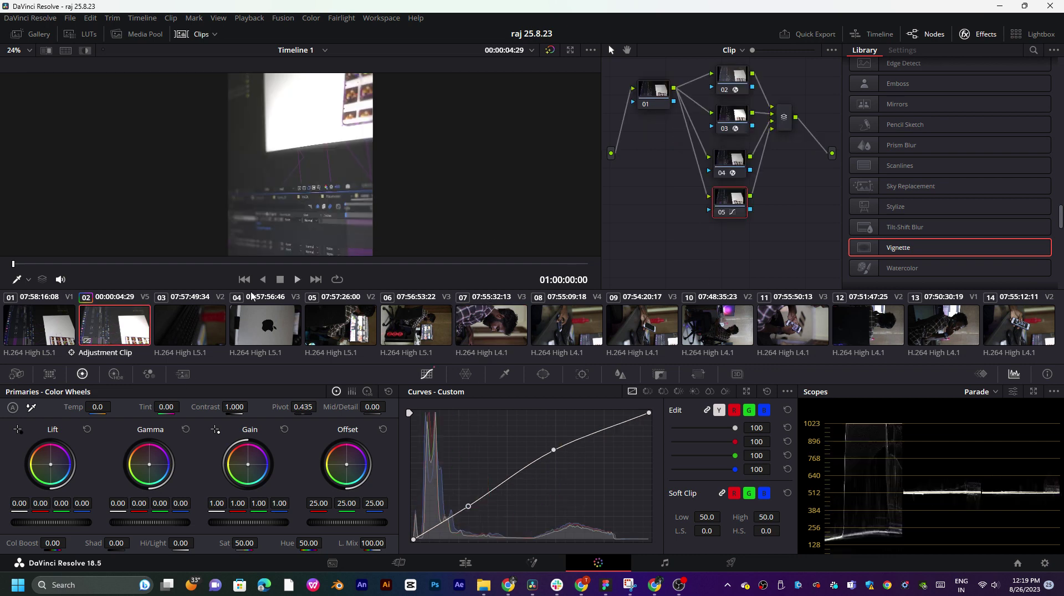
- Add a parallel node 06 below node 05 and warm its gamma to red 0.04, green -0.01, blue -0.06, using the shot at 01:00:07:00
scroll(734, 186, down, 1)
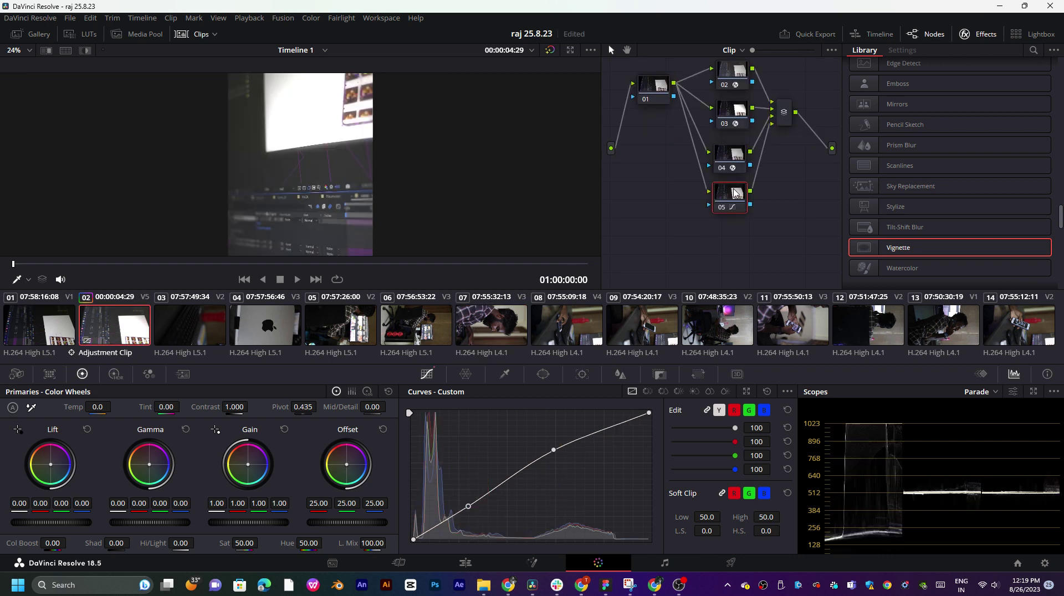
key(alt+p)
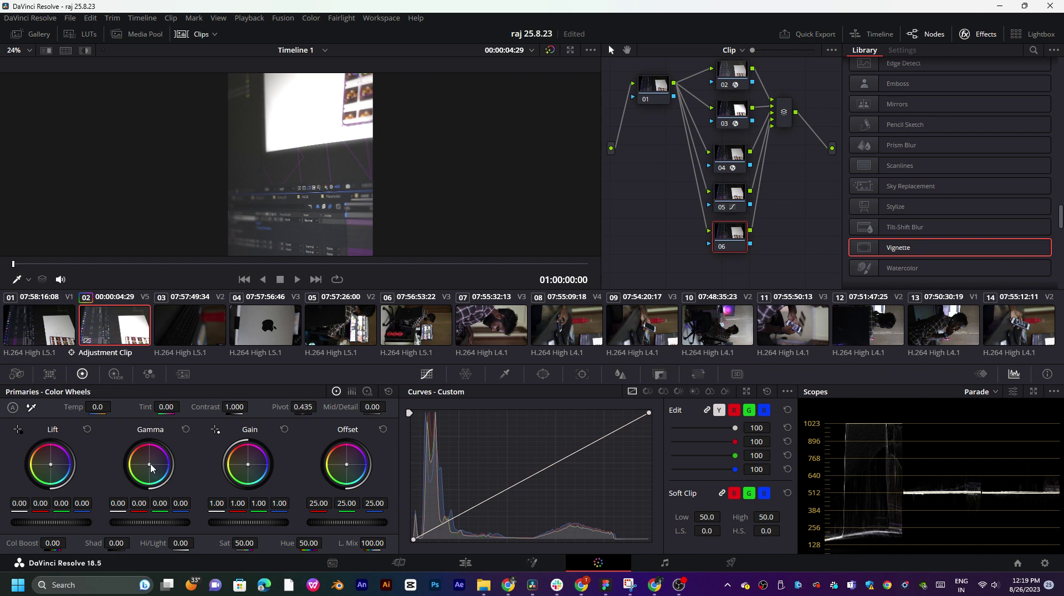
drag(151, 469, 151, 467)
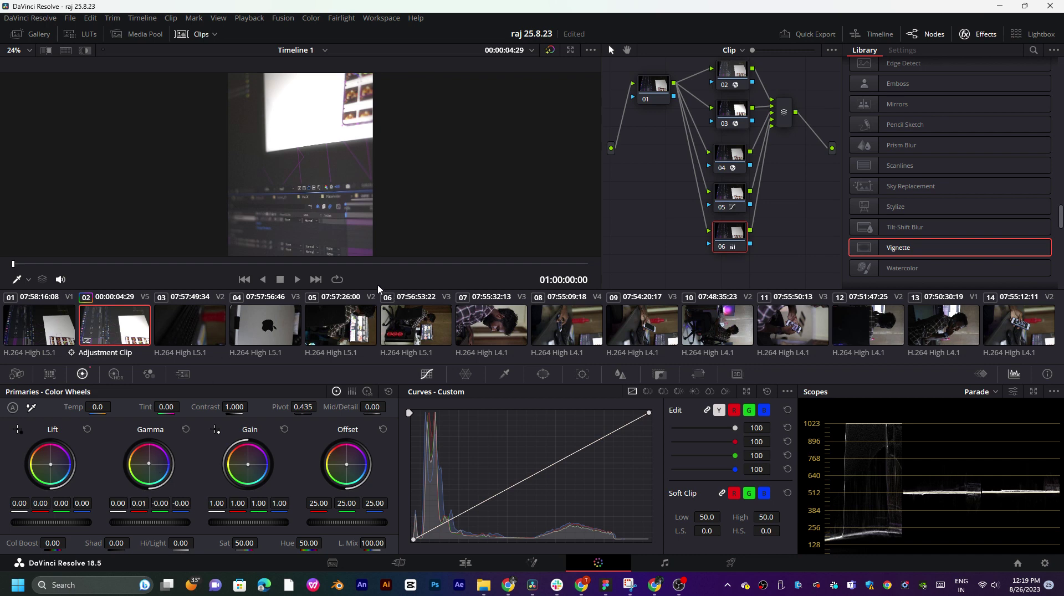
drag(259, 267, 174, 264)
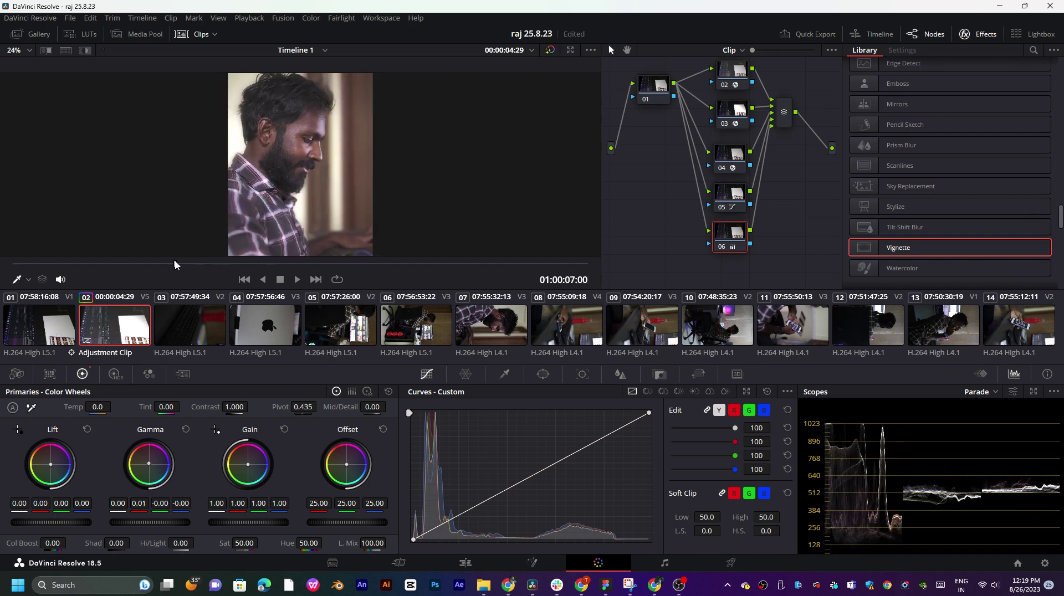
drag(150, 465, 146, 461)
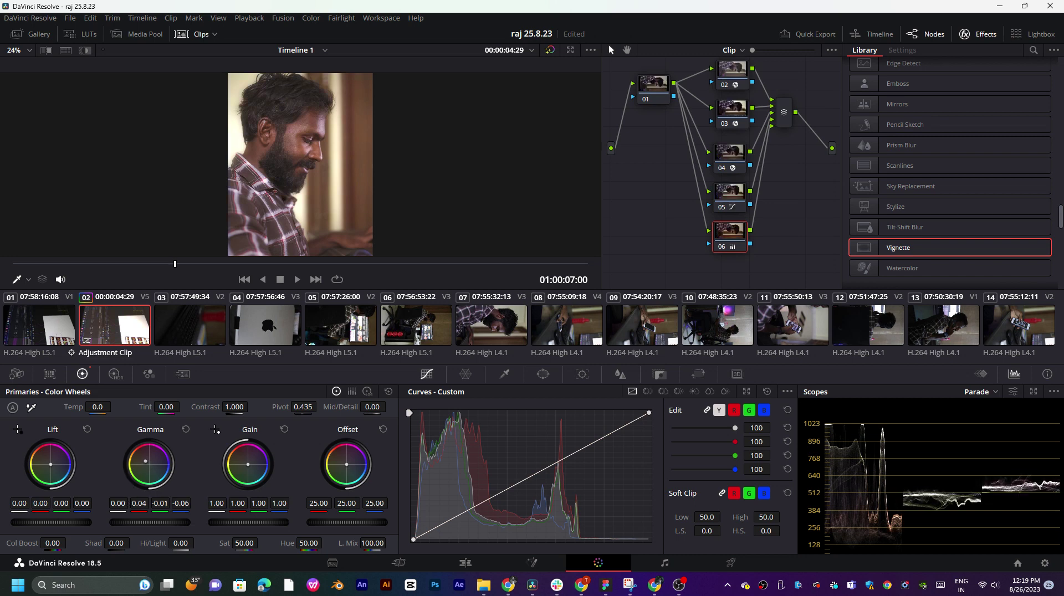
- Push node 06's log midtones to red -0.18, green 0.00, blue 0.54, checking the shots at 01:00:17:21 and 01:00:08:13
drag(240, 265, 424, 261)
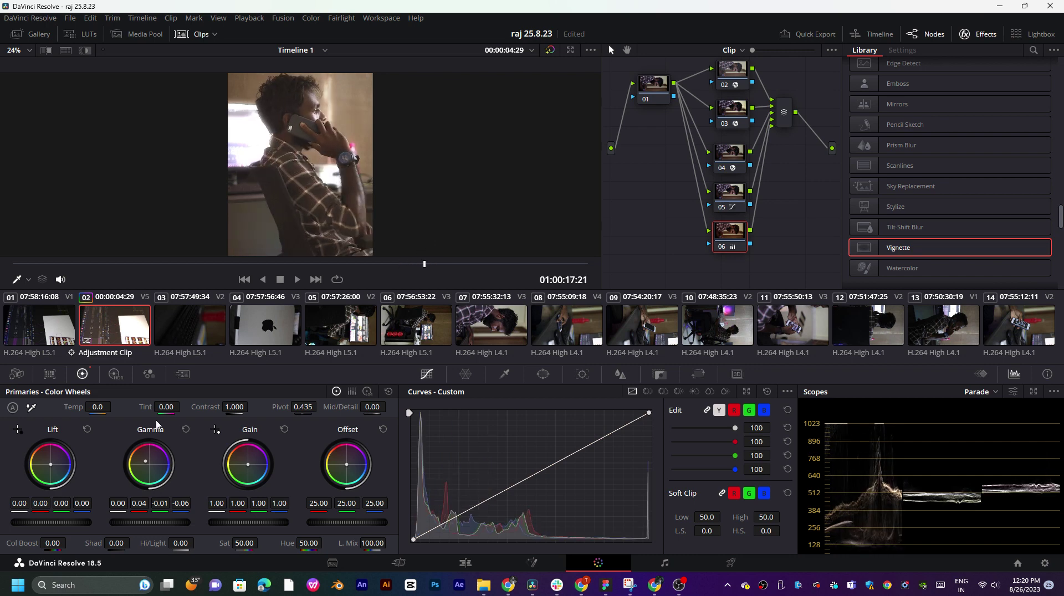
click(367, 392)
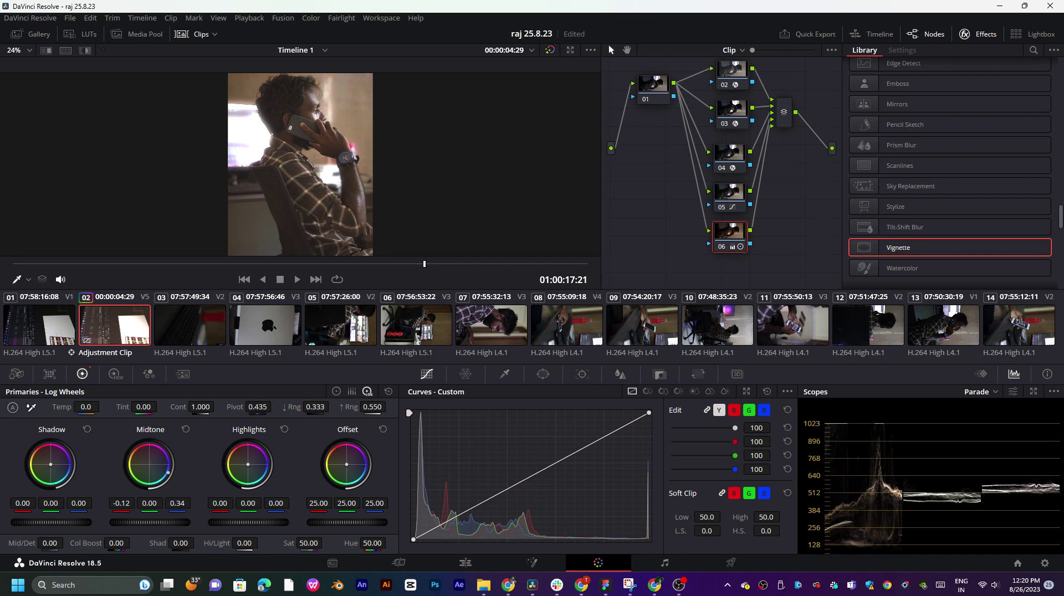
drag(168, 472, 168, 472)
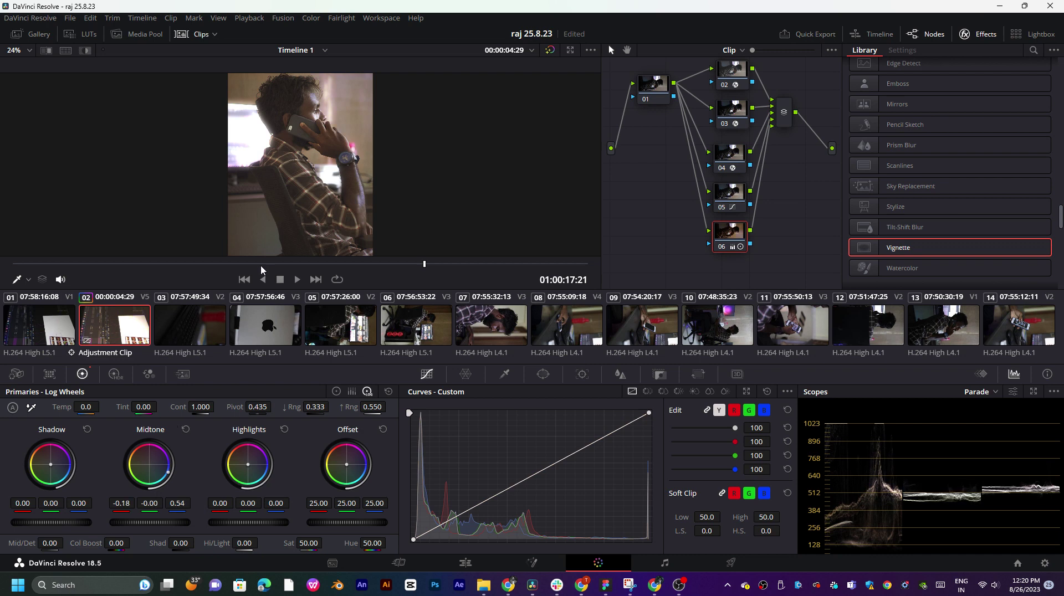
drag(261, 270, 183, 268)
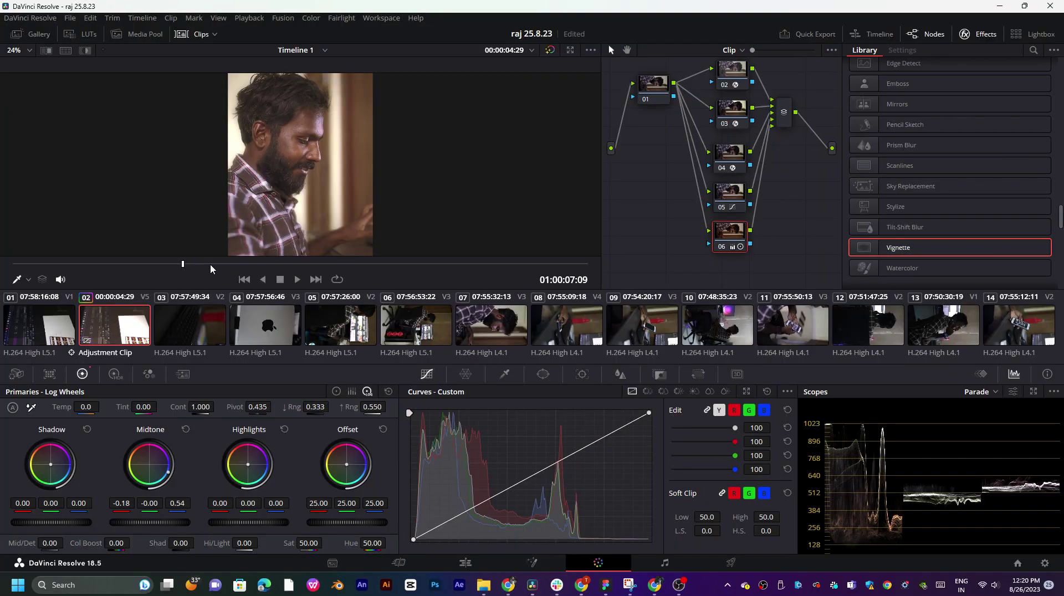
mouse_move(222, 270)
mouse_down()
mouse_move(571, 256)
mouse_move(31, 264)
mouse_move(208, 256)
mouse_up()
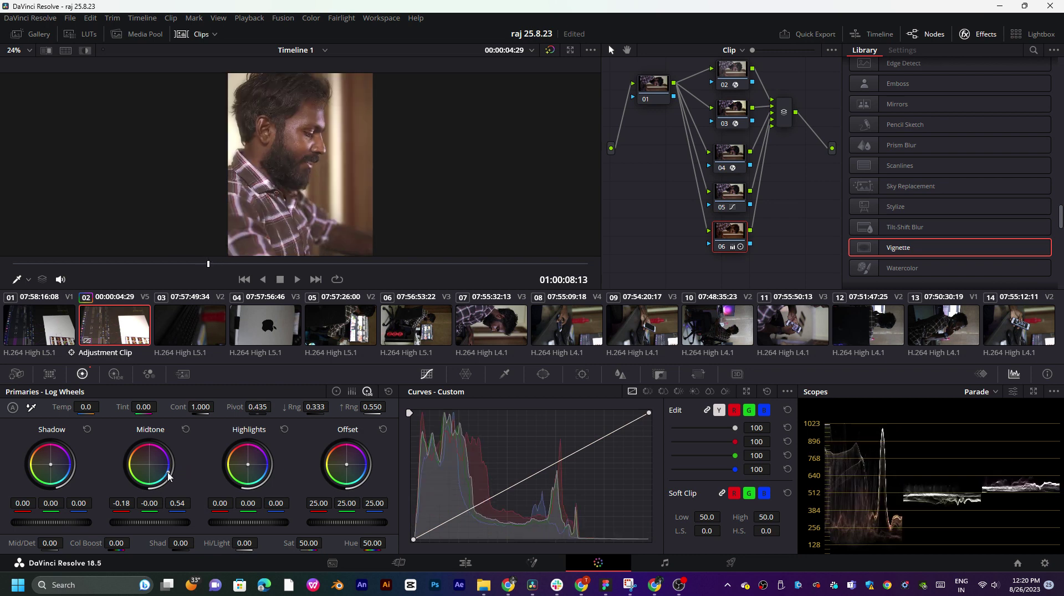
- Set node 06's log midtones to red 0.04, green -0.01, blue -0.01 and return to the primary color wheels
drag(169, 476, 151, 454)
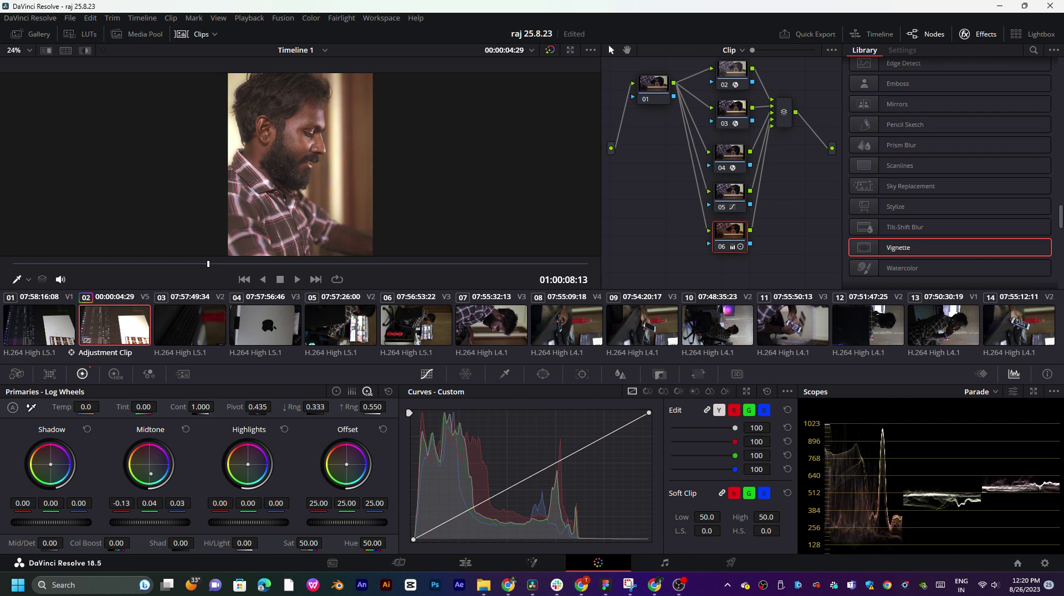
mouse_move(150, 474)
mouse_down()
mouse_move(135, 463)
mouse_move(151, 461)
mouse_up()
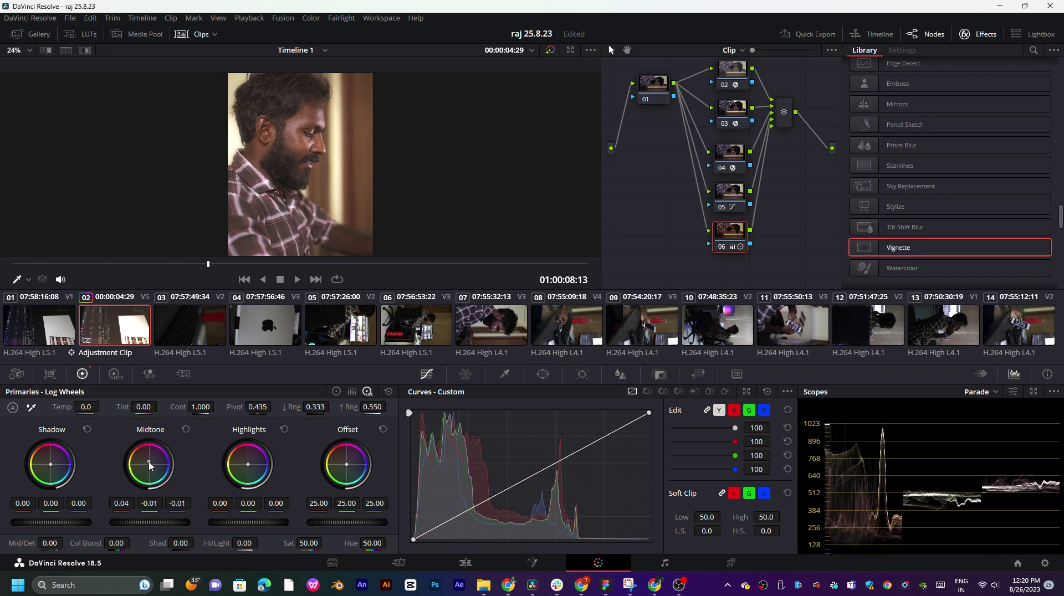
click(336, 392)
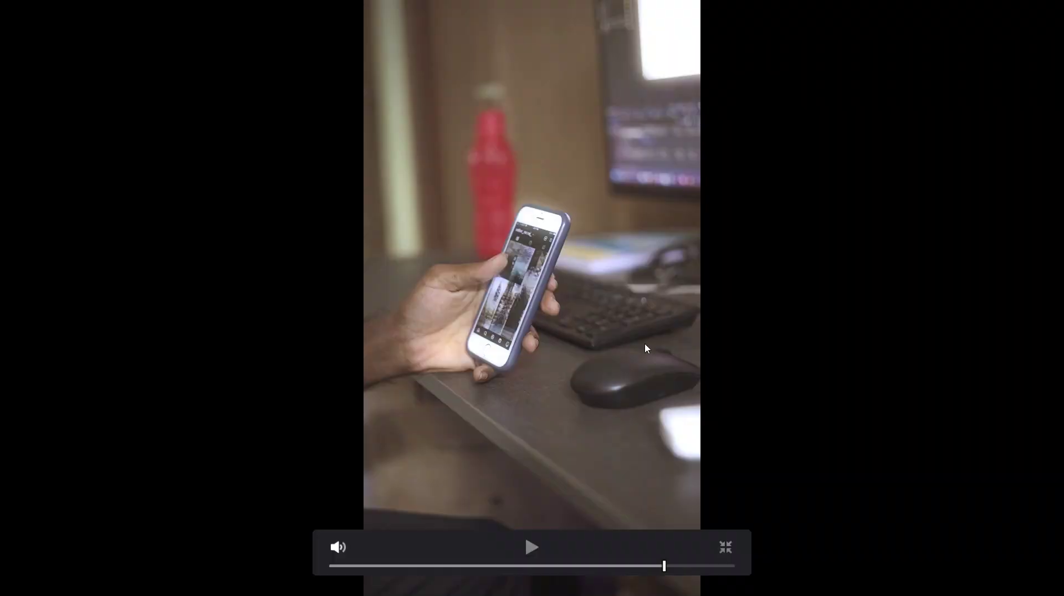
- Leave the full-screen preview and rearrange nodes 03, 04, 06, 09 and 10 more compactly in the node graph
click(726, 549)
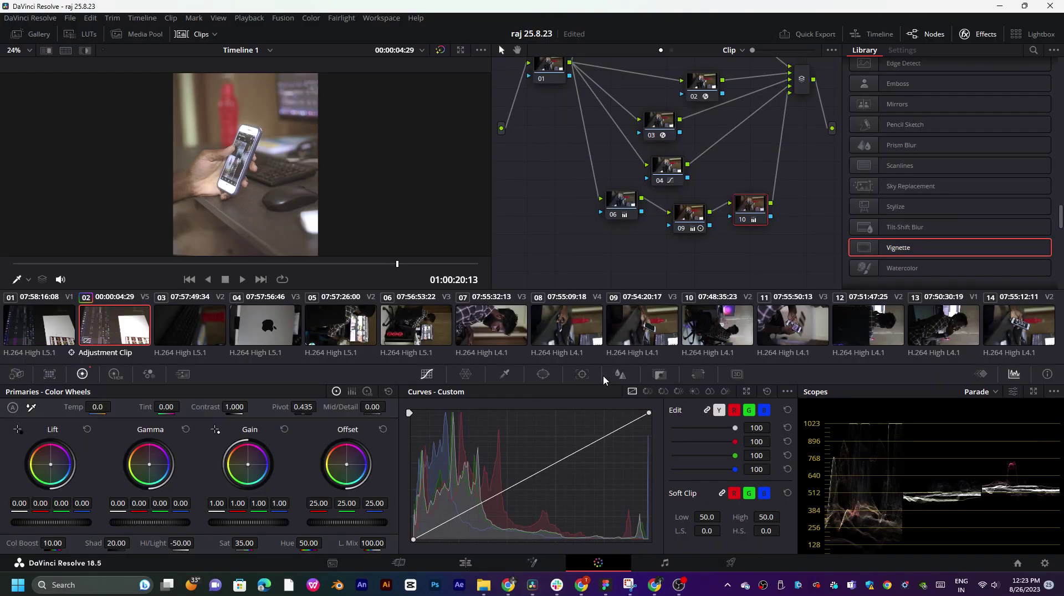
mouse_move(760, 216)
mouse_down()
mouse_move(761, 192)
mouse_move(765, 208)
mouse_up()
scroll(748, 176, up, 2)
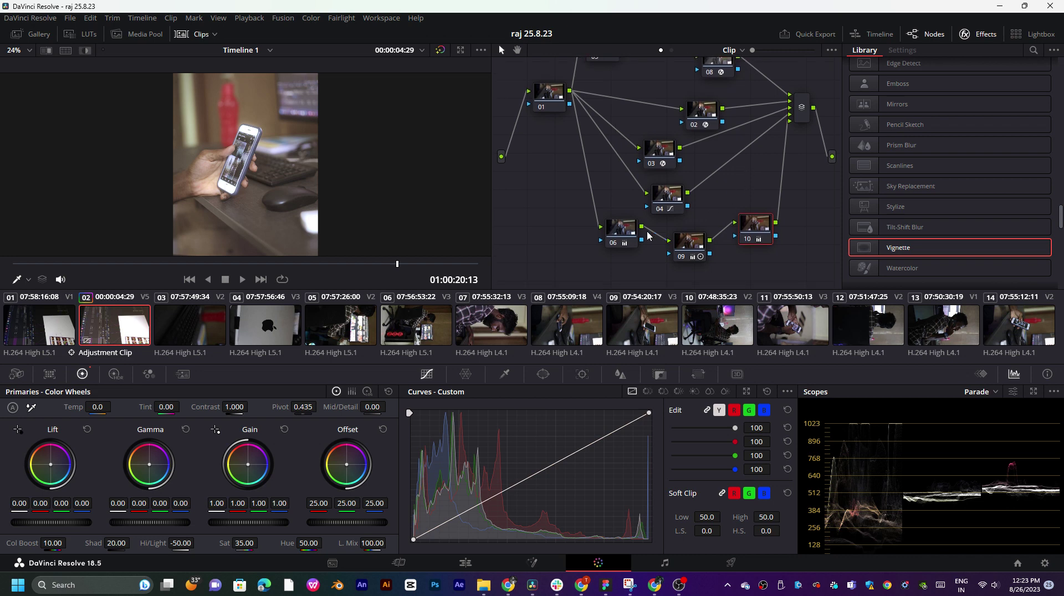
drag(621, 229, 592, 222)
drag(667, 204, 631, 189)
drag(656, 154, 655, 140)
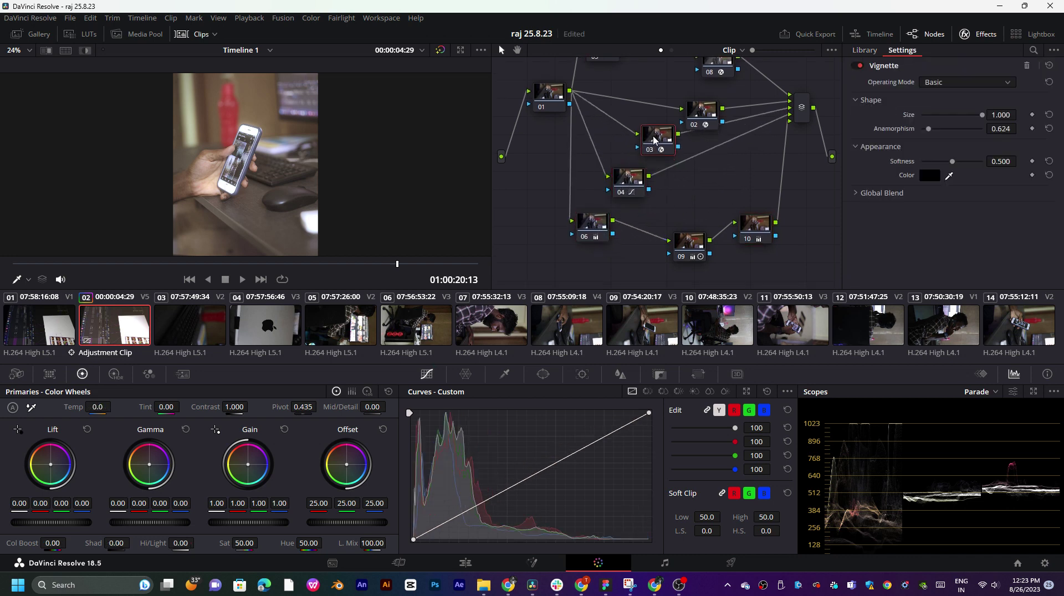
drag(689, 257, 683, 200)
drag(765, 234, 733, 244)
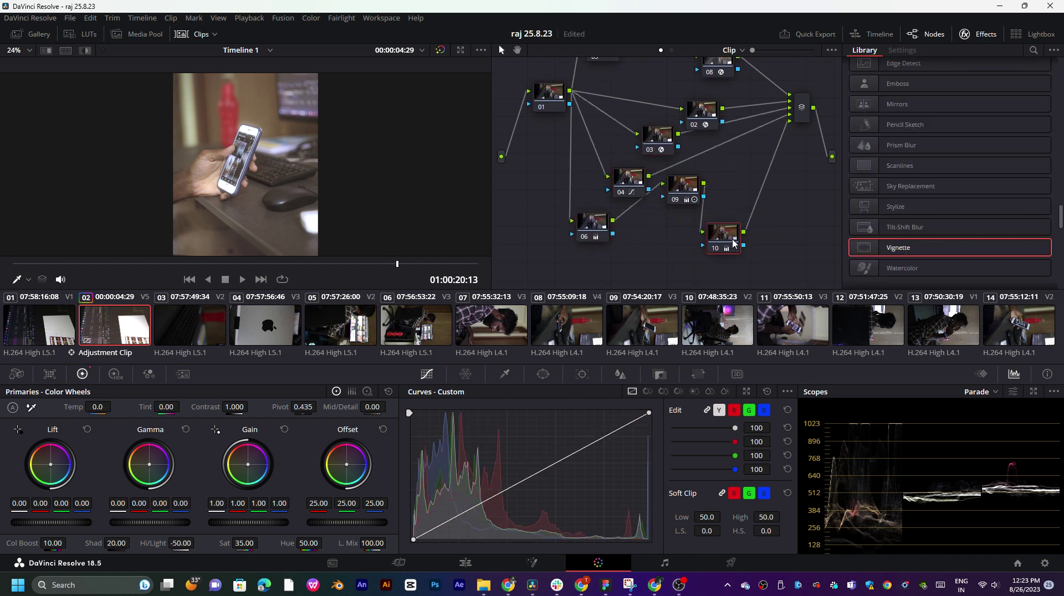
- Add a parallel node 11 below node 10 and arrange nodes 09, 10 and 11 as a branch after node 06
key(alt+p)
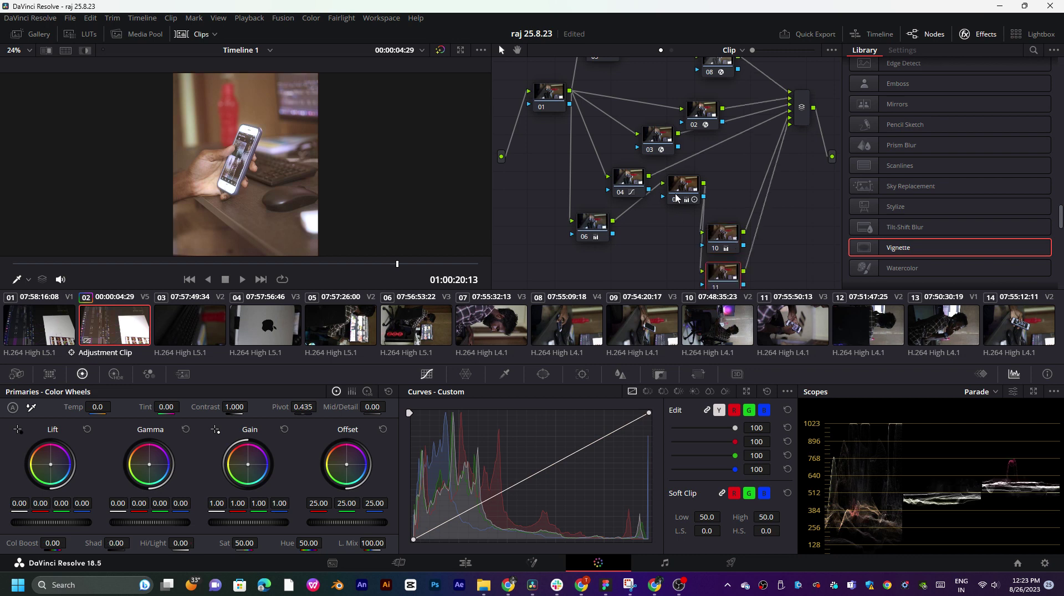
drag(676, 198, 637, 228)
drag(716, 237, 715, 196)
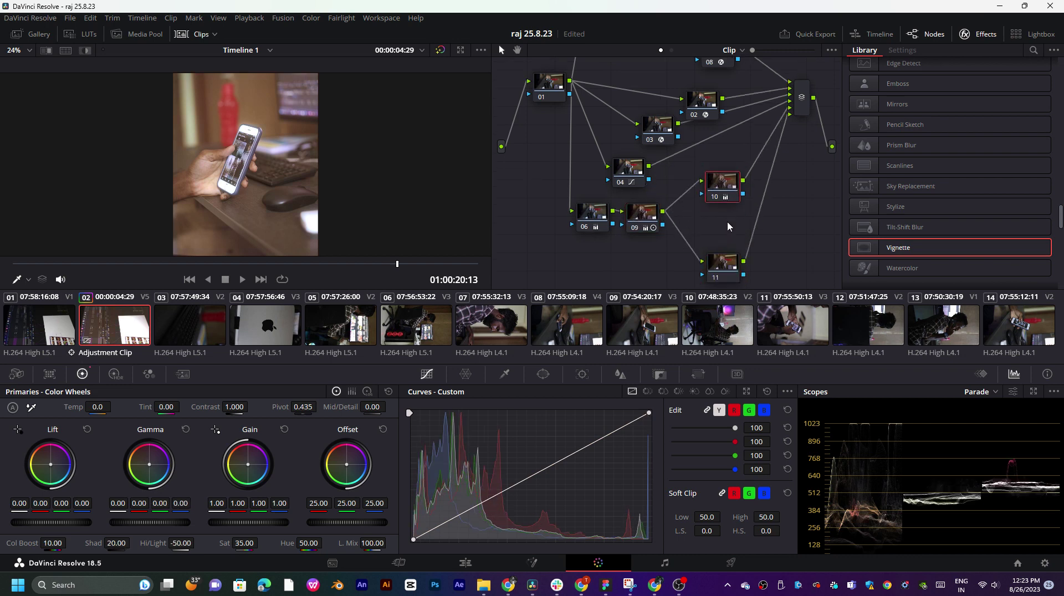
drag(730, 265, 733, 232)
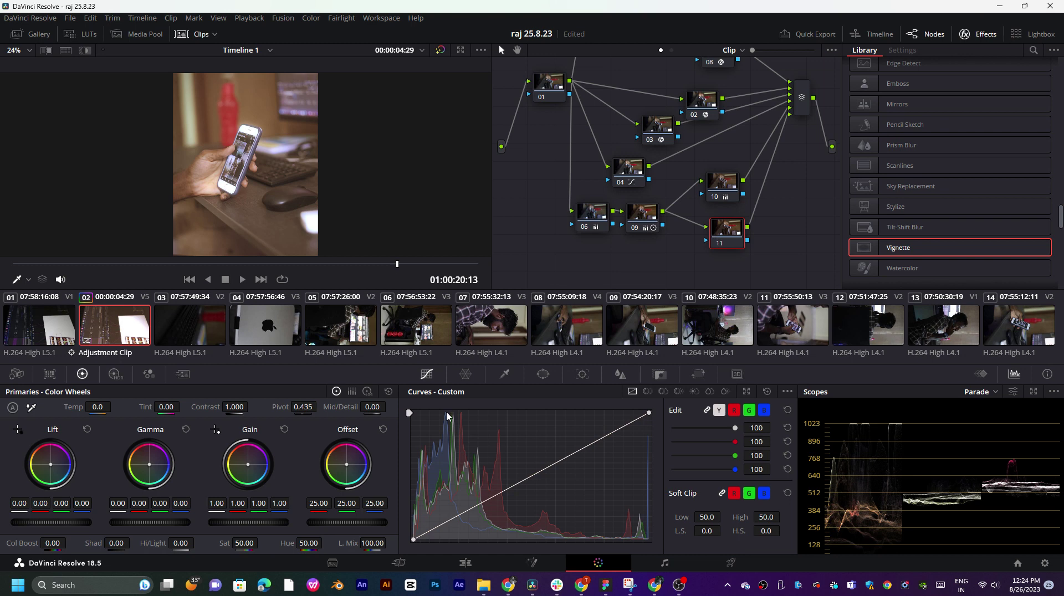
- Key the area beside the phone with node 11's HSL qualifier, set Blur Radius to 263.9 and raise the gain to 1.02
click(505, 375)
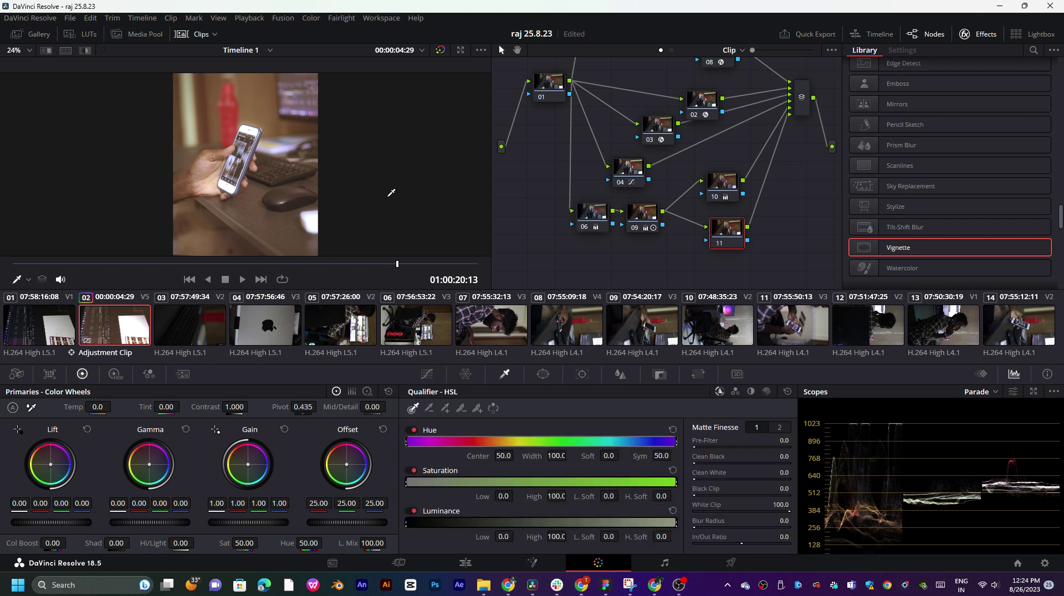
click(286, 182)
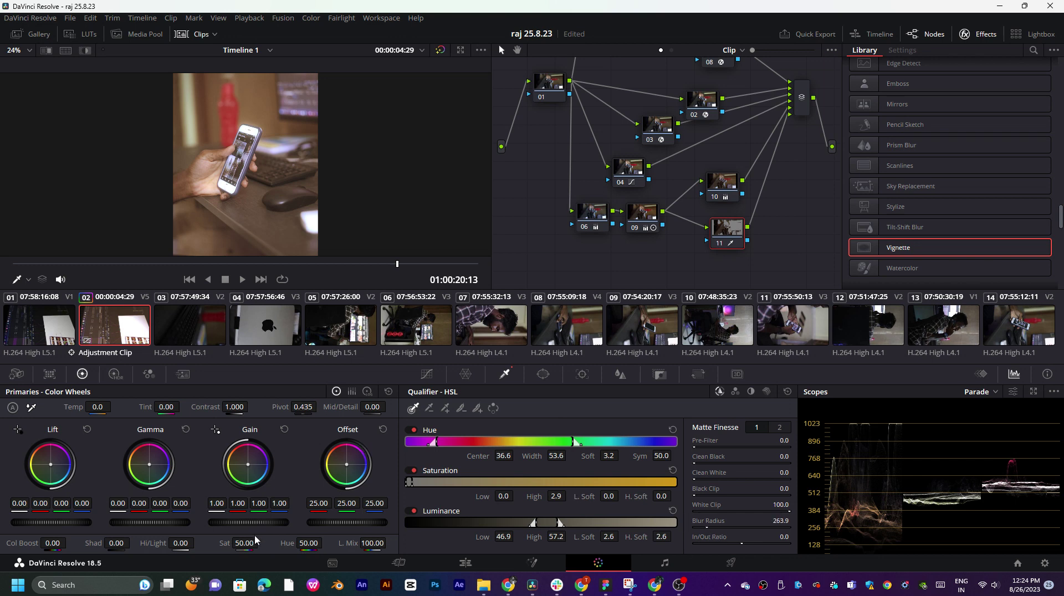
drag(249, 523, 280, 521)
- Shape node 11's custom curve into a gentle S with a lowered shadow point and a raised upper-midtone point
click(426, 374)
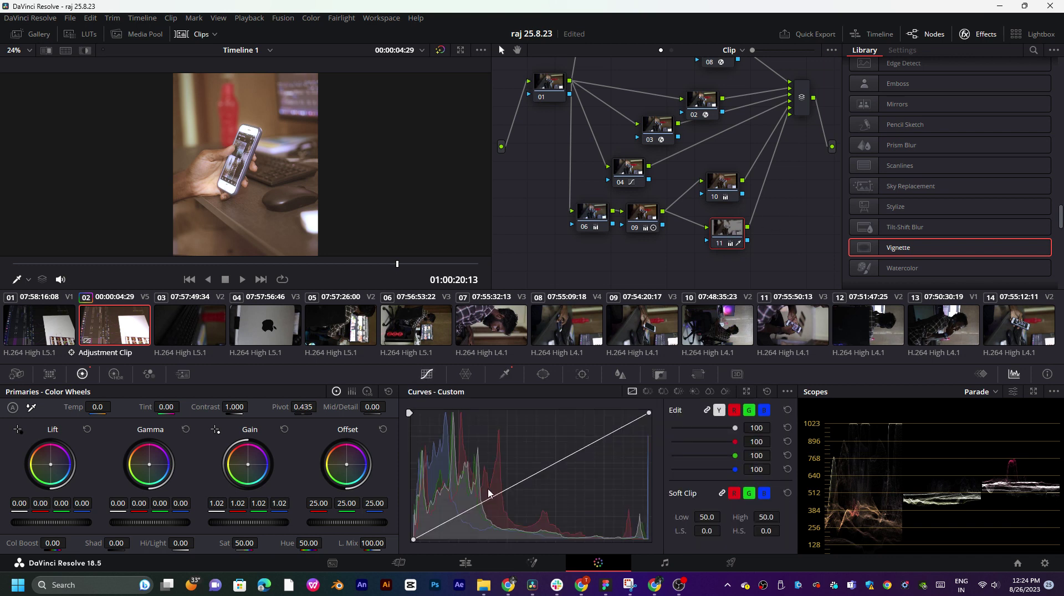
drag(458, 518, 462, 525)
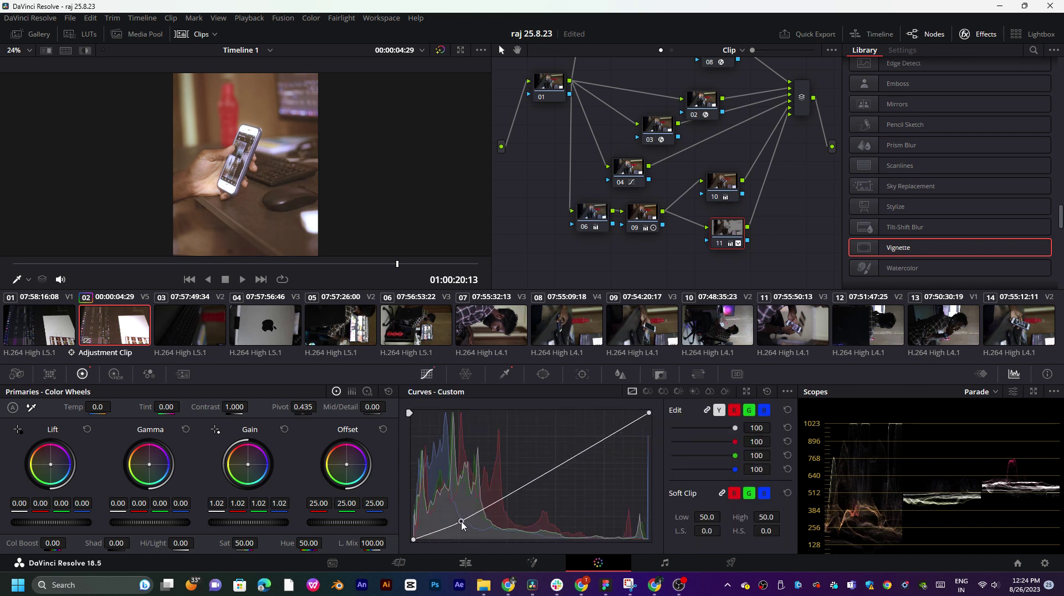
drag(525, 487, 563, 457)
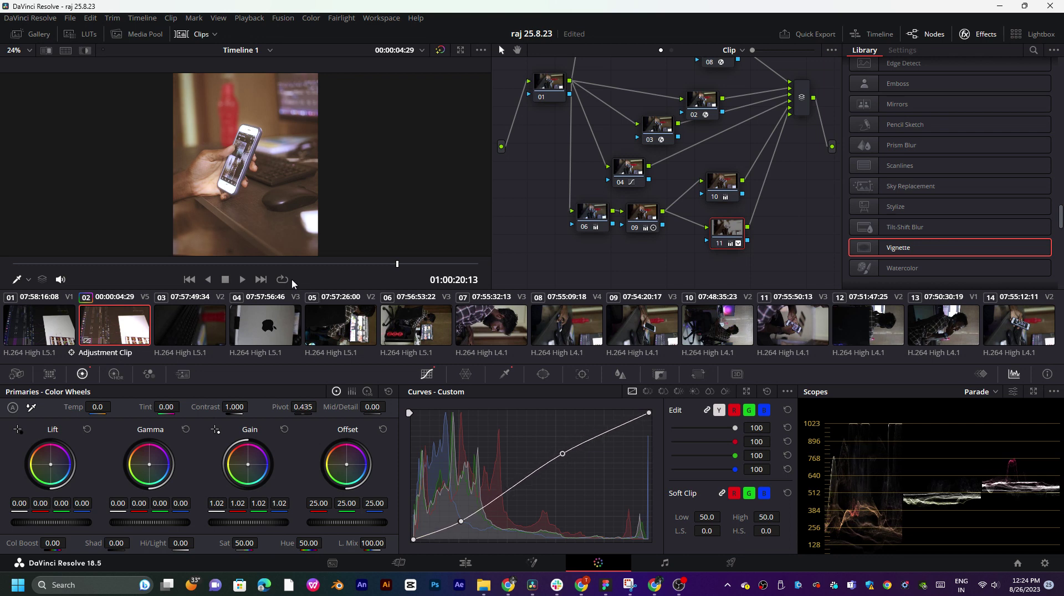
- Bring up the shot at 01:00:11:20 and spread nodes 06, 10 and 11 apart around node 09
drag(277, 264, 233, 264)
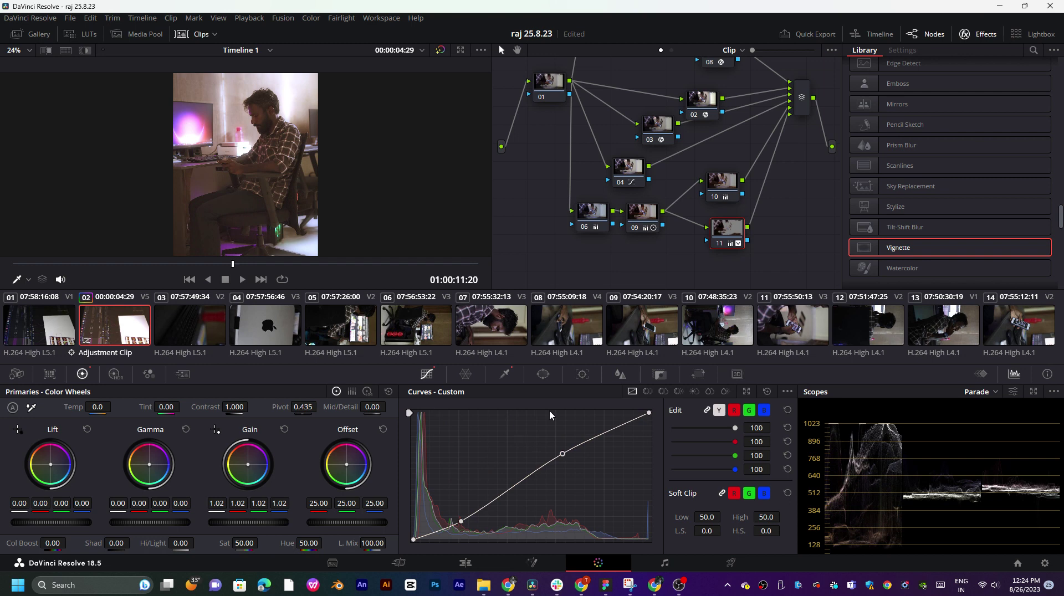
click(655, 219)
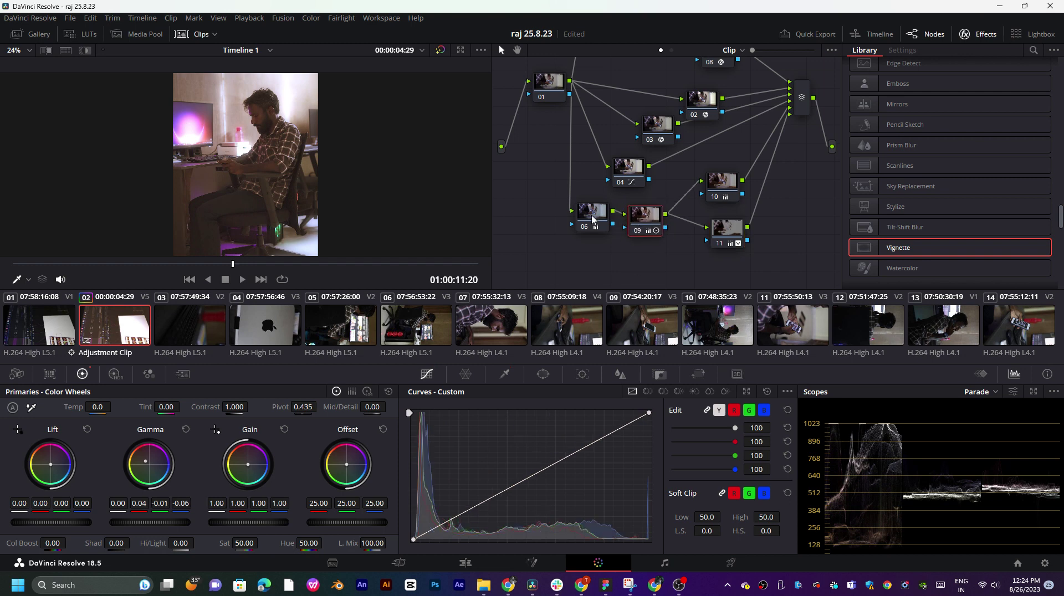
drag(592, 218, 562, 205)
drag(732, 191, 737, 169)
drag(733, 236, 725, 219)
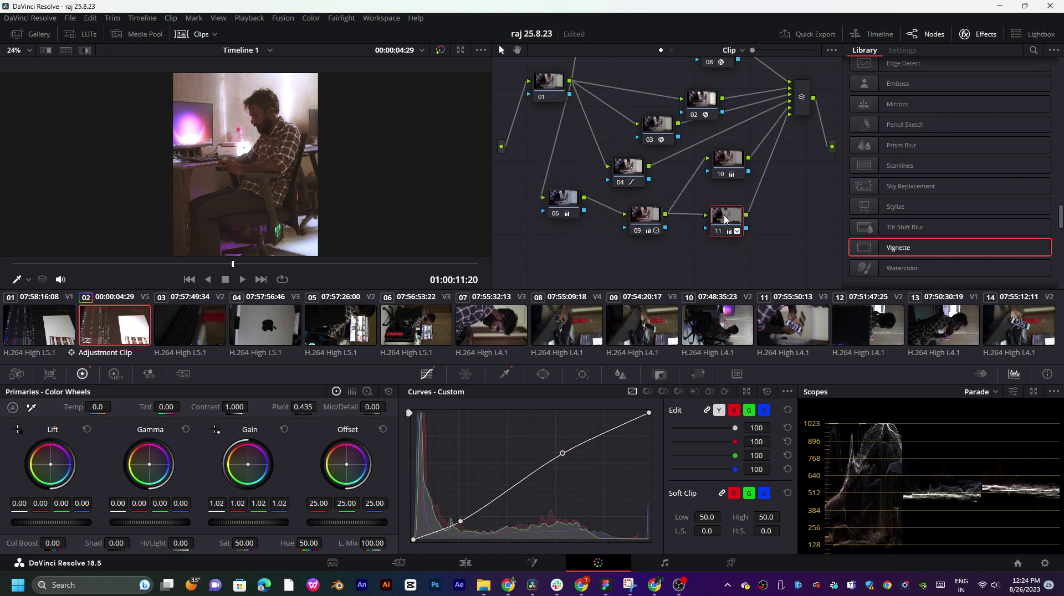
- Add a parallel node 12 below node 11 and reposition nodes 11, 12 and the parallel mixer for clear connections
key(alt+l)
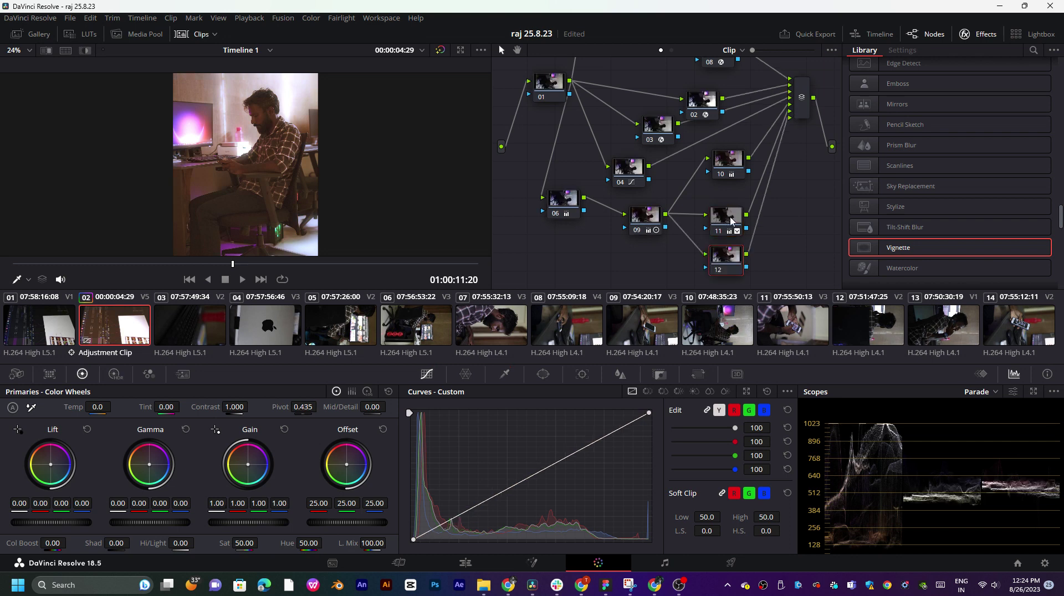
drag(804, 111, 808, 109)
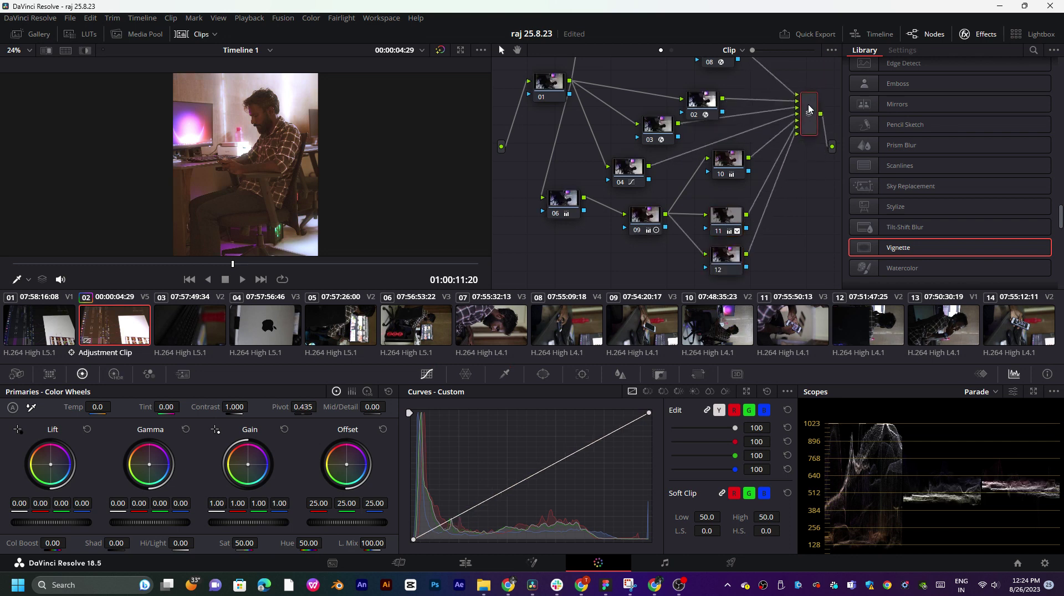
drag(732, 265, 756, 262)
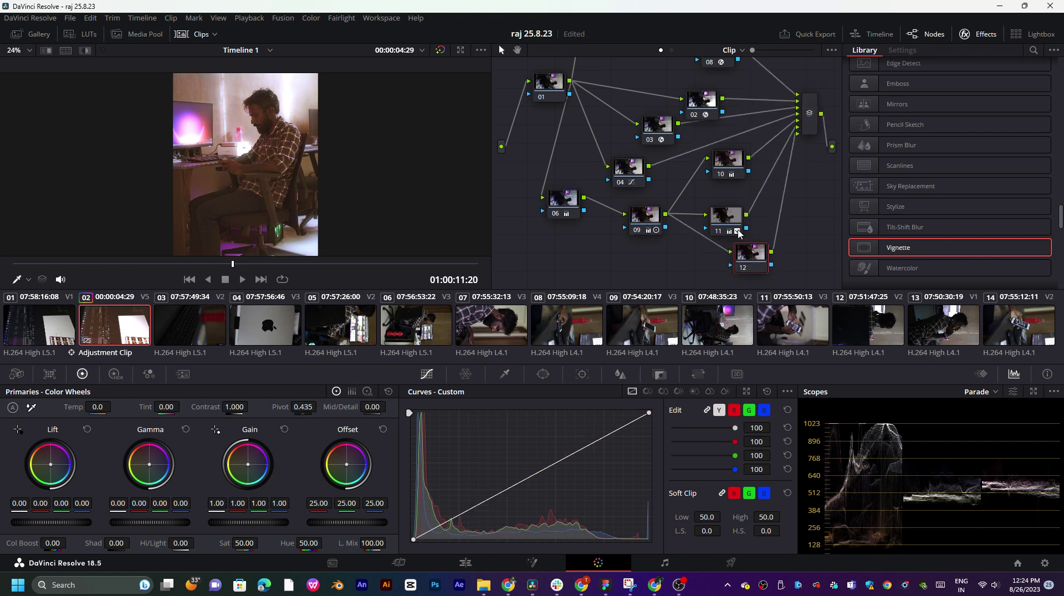
drag(729, 220, 749, 206)
scroll(746, 206, down, 1)
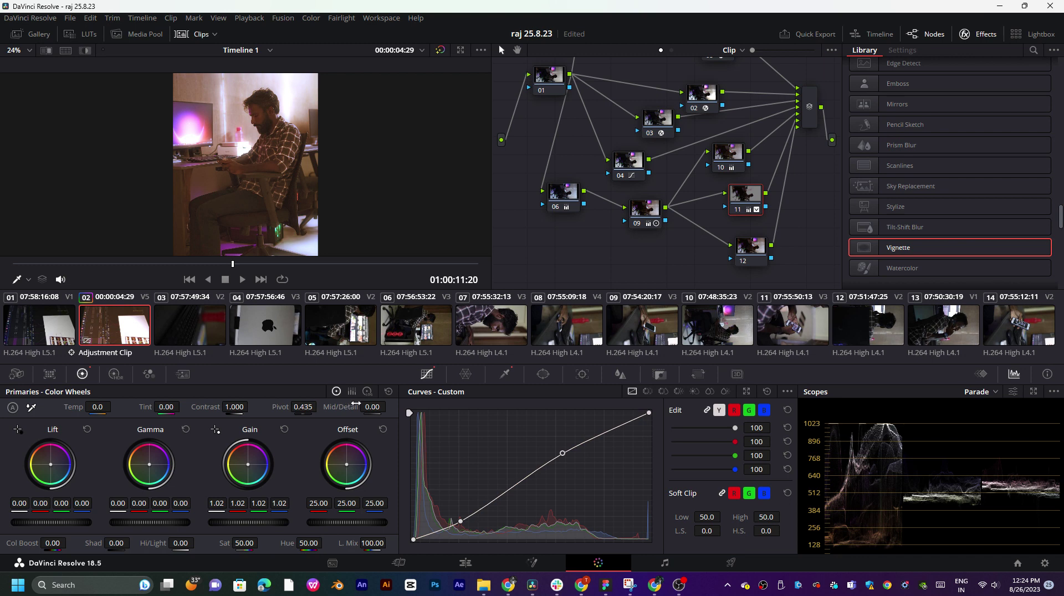
- Pull down a mid-luminance point on node 11's Lum Vs Sat curve, and slightly lower a mid-luminance point on node 12's
click(505, 375)
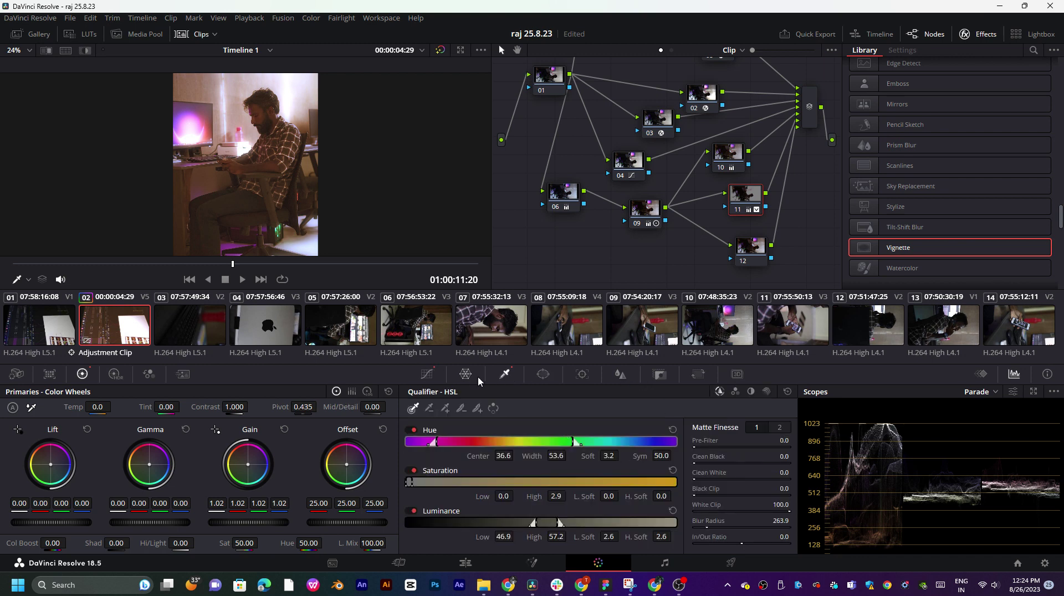
click(427, 375)
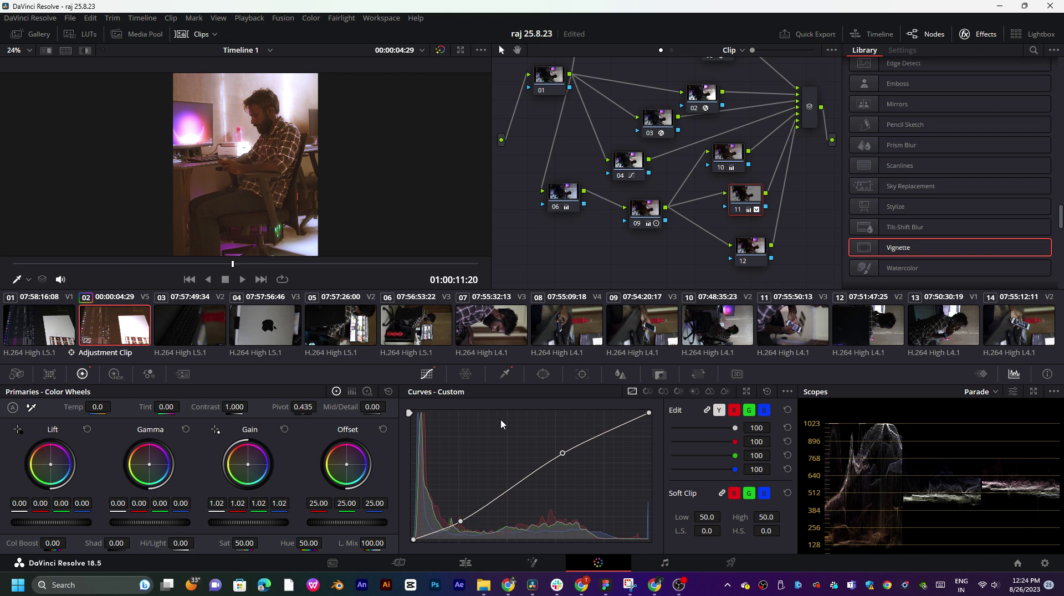
click(649, 392)
click(665, 393)
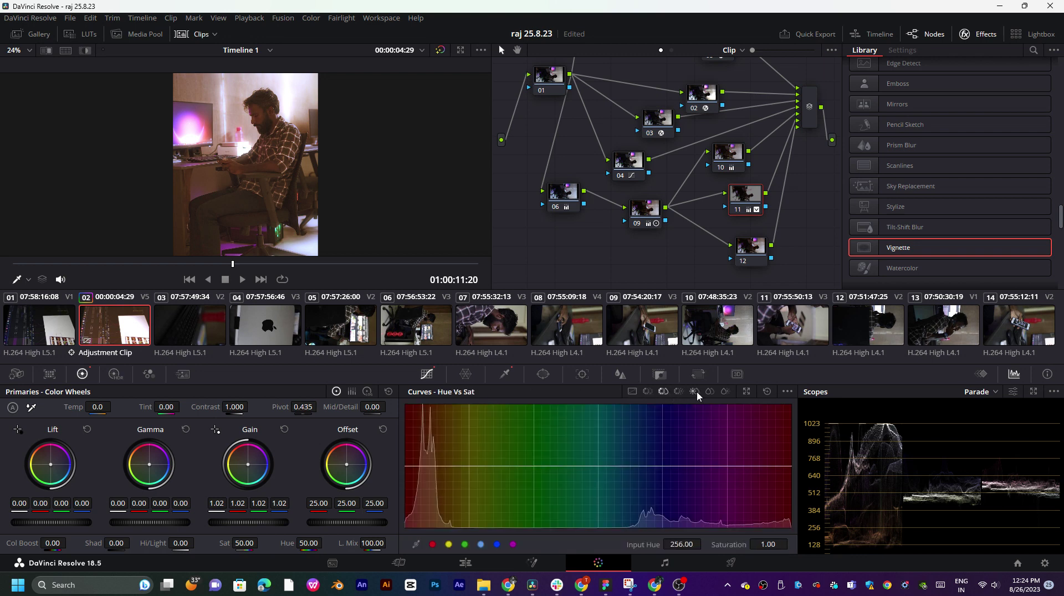
click(695, 392)
drag(583, 467, 579, 549)
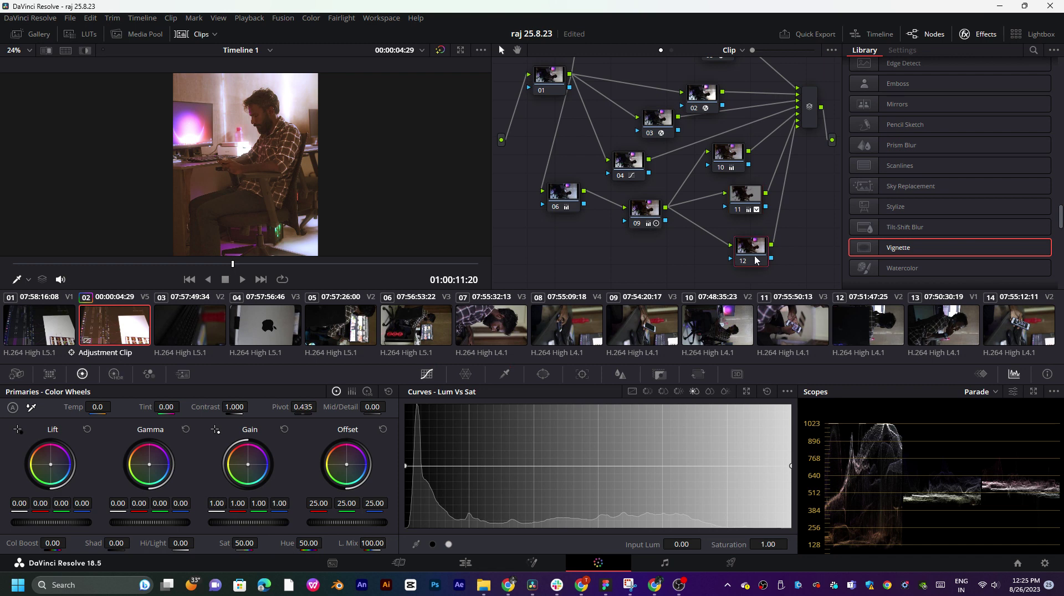
mouse_move(605, 470)
mouse_down()
mouse_move(601, 515)
mouse_move(597, 447)
mouse_move(578, 560)
mouse_move(581, 486)
mouse_move(603, 479)
mouse_up()
- Try to shift the orange hues with node 12's Hue Vs Hue curve, and undo the change
click(646, 391)
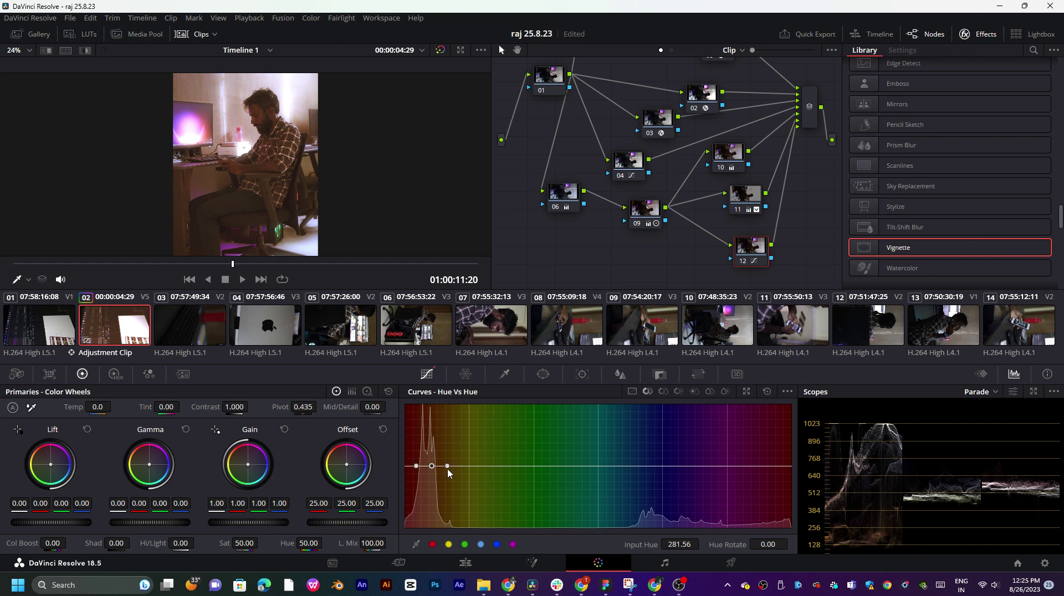
drag(433, 470, 458, 481)
key(ctrl+z)
key(ctrl+z)
- Bring up the shot at 01:00:09:13, try a circular window on node 12, and undo it
click(465, 374)
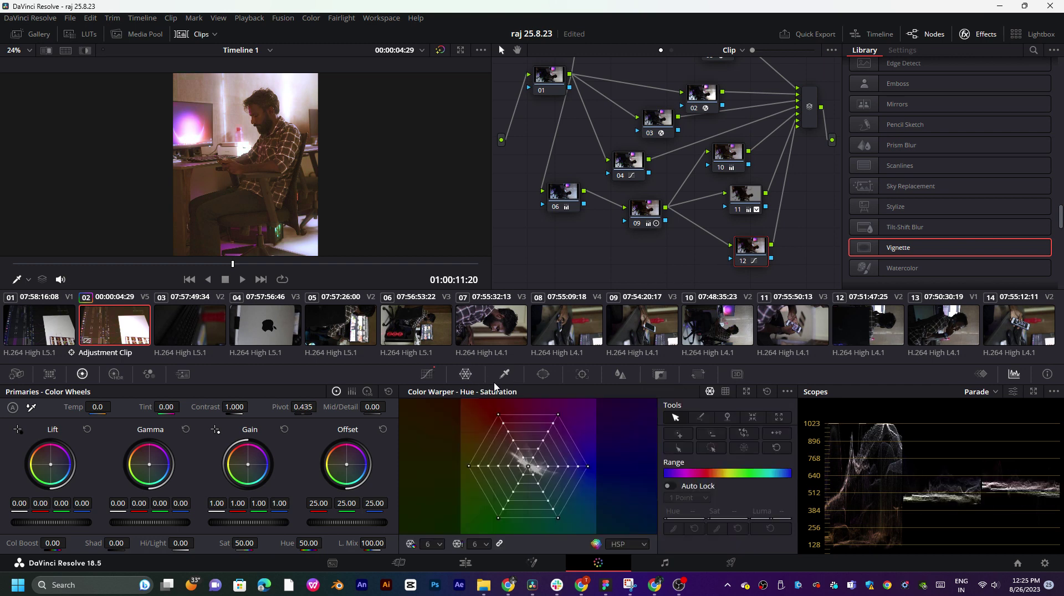
click(546, 375)
drag(223, 267, 190, 263)
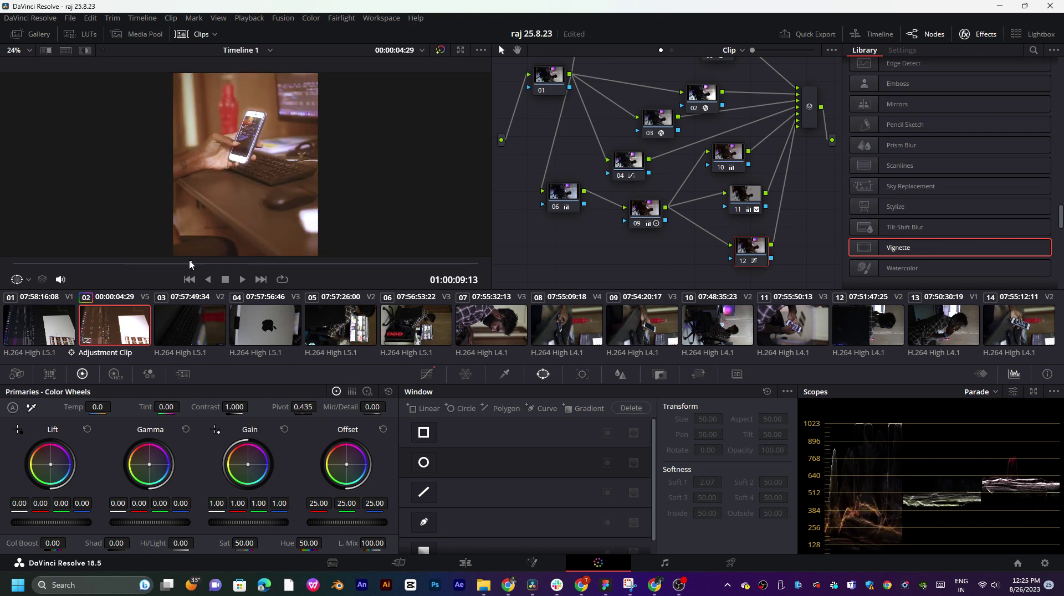
scroll(352, 141, down, 3)
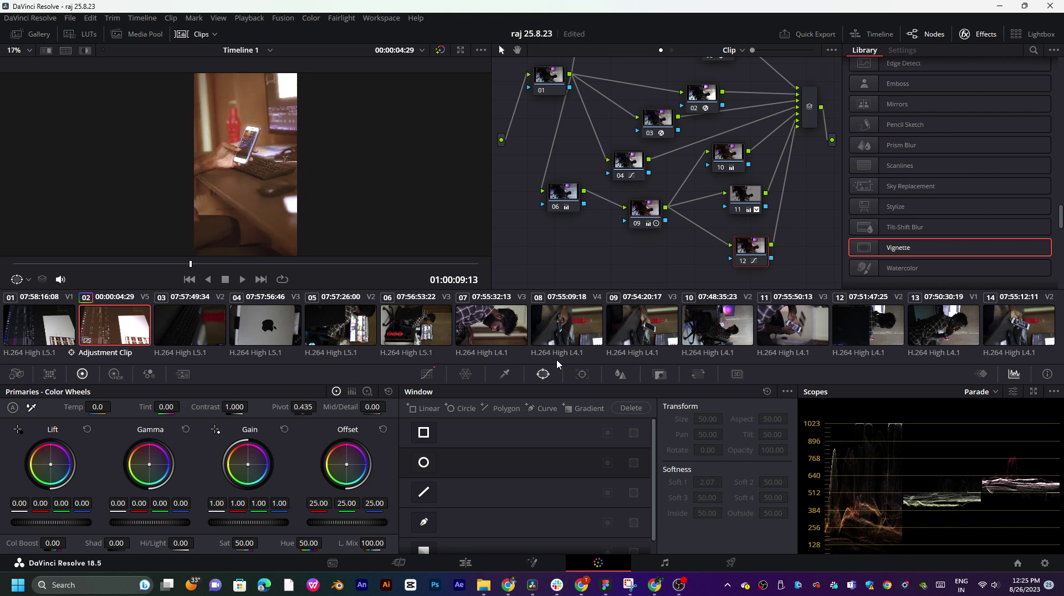
click(427, 464)
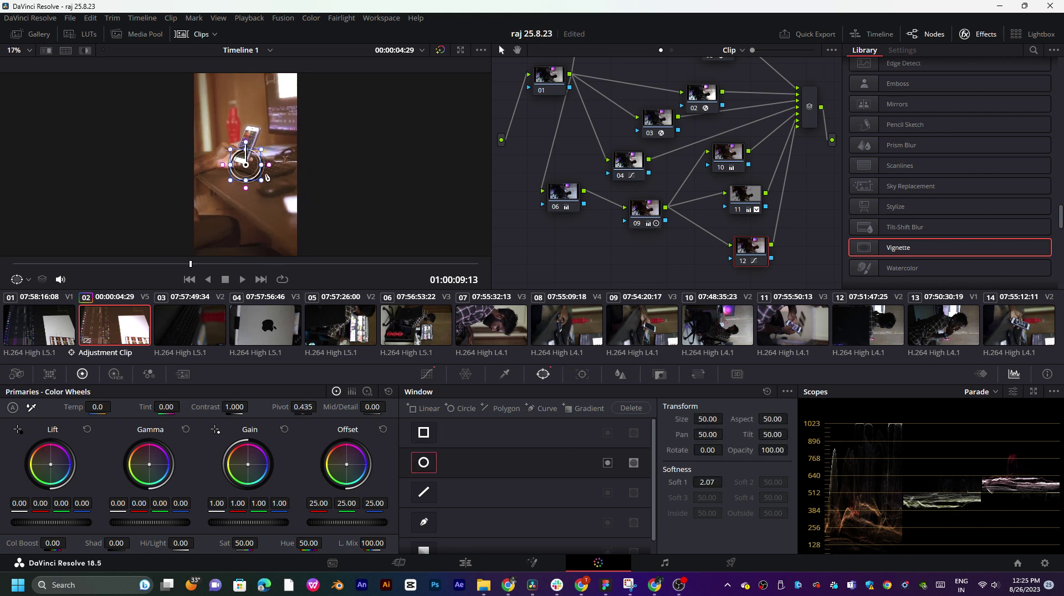
click(713, 256)
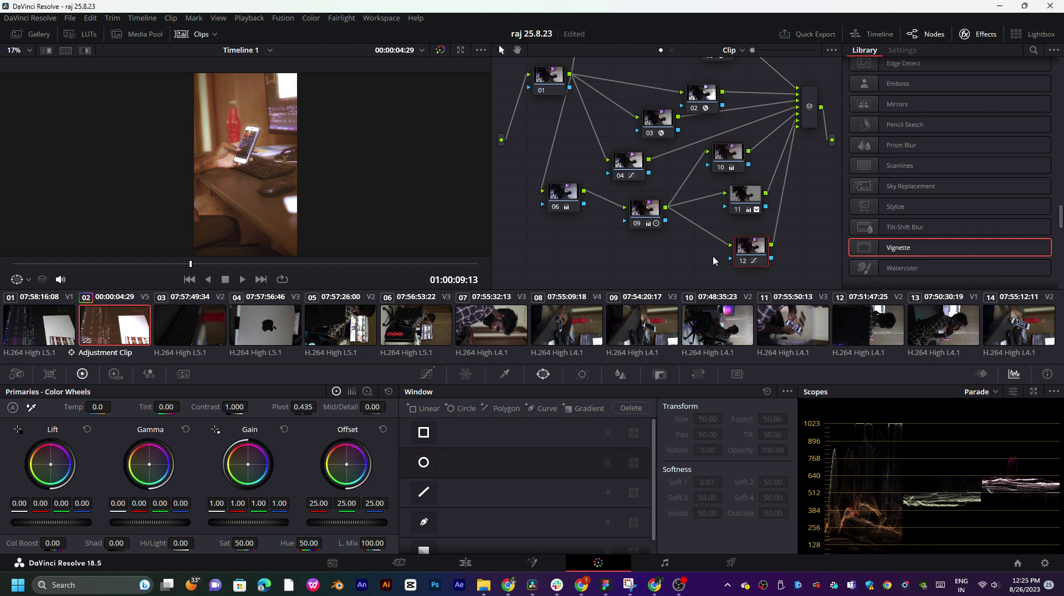
- Reposition the parallel mixer and nodes 08 and 02 to make more room in the node graph
scroll(757, 205, up, 3)
scroll(757, 205, up, 1)
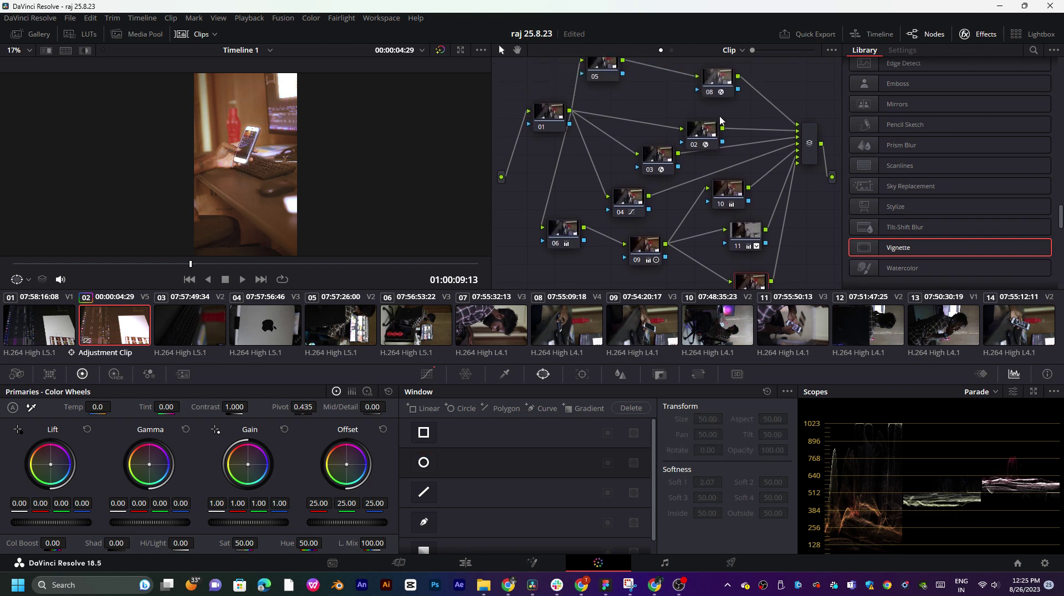
drag(796, 152, 787, 118)
drag(717, 86, 679, 85)
drag(700, 143, 650, 124)
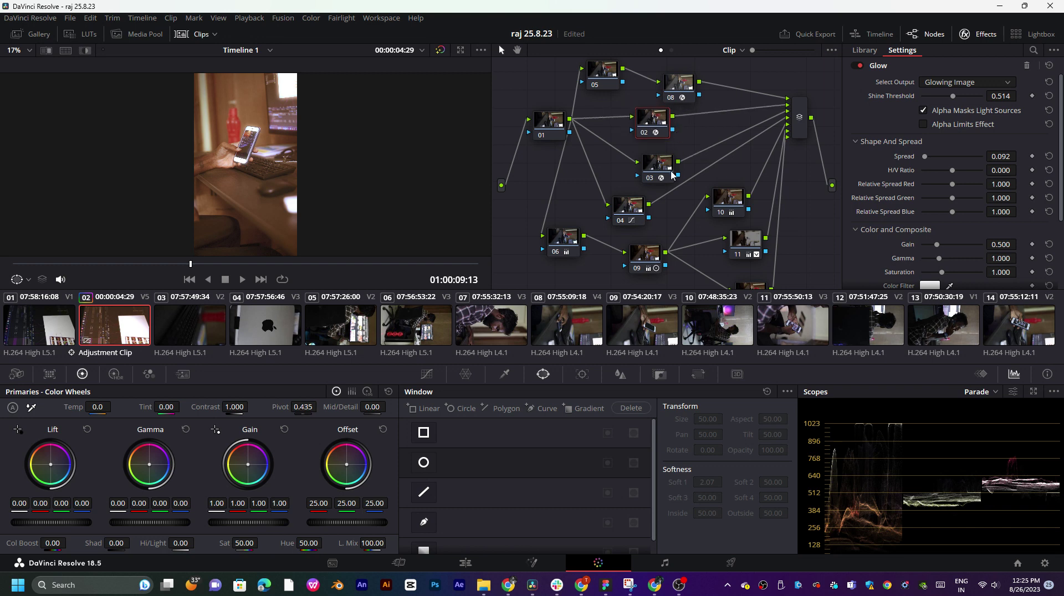
scroll(662, 210, down, 2)
- Insert a new serial node between nodes 06 and 09, and space the neighbouring nodes so the connections read clearly
click(653, 241)
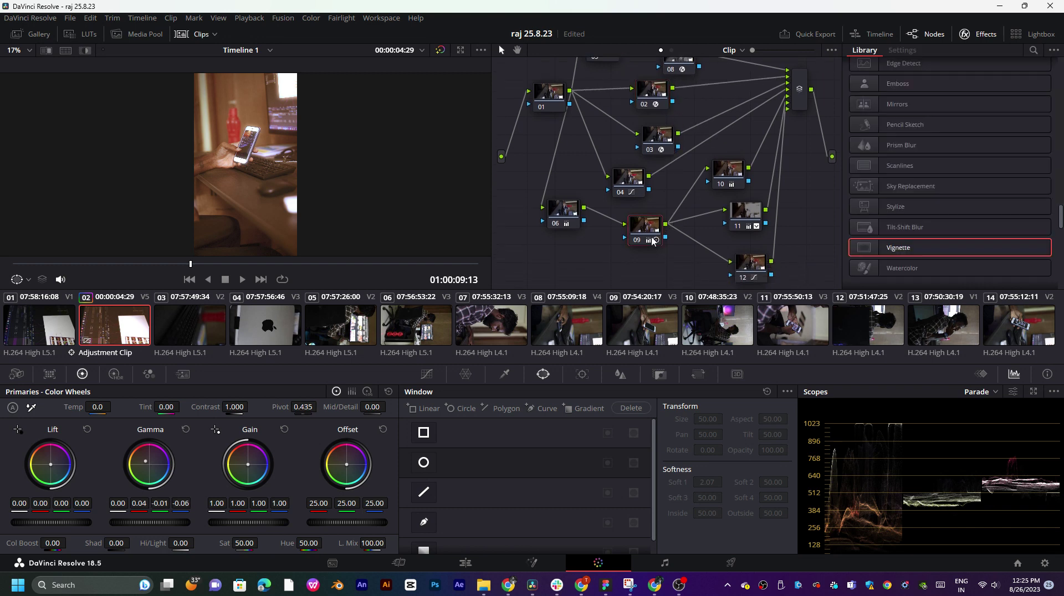
drag(653, 240, 657, 250)
scroll(656, 244, down, 2)
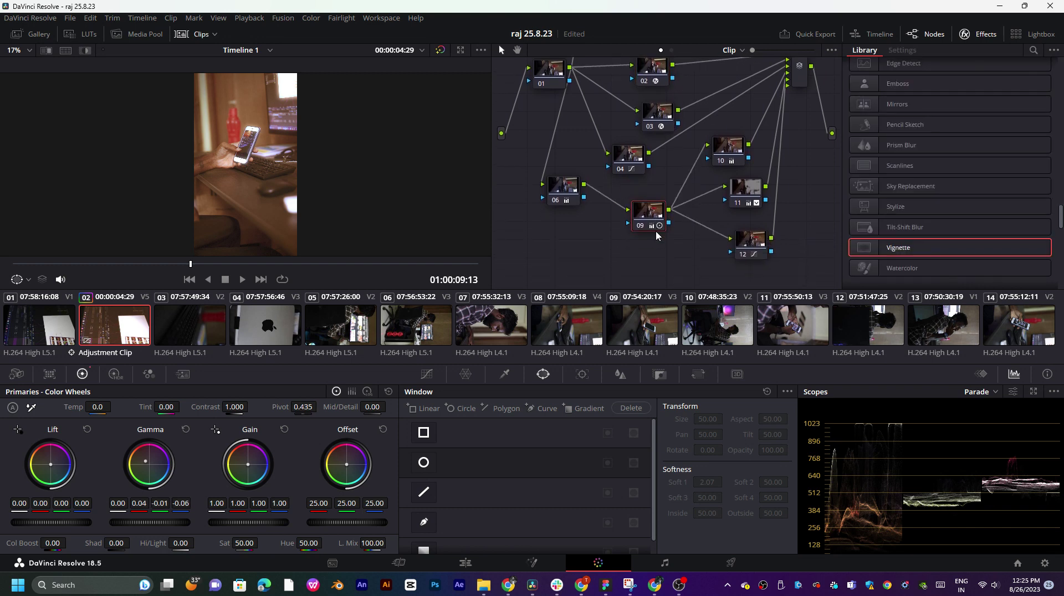
key(shift+s)
drag(609, 235, 586, 250)
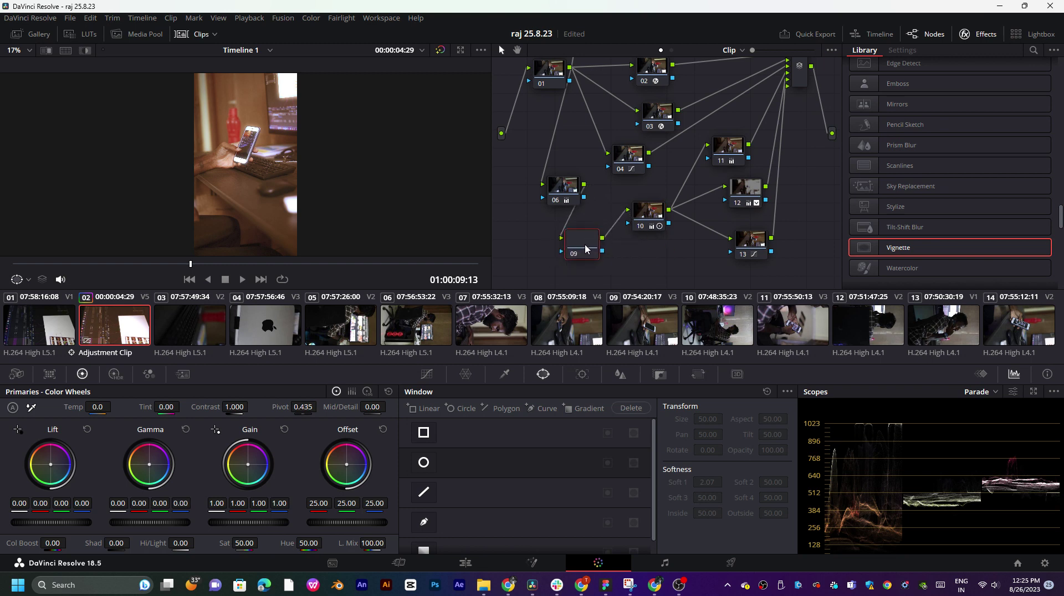
drag(560, 184, 529, 172)
drag(580, 246, 586, 216)
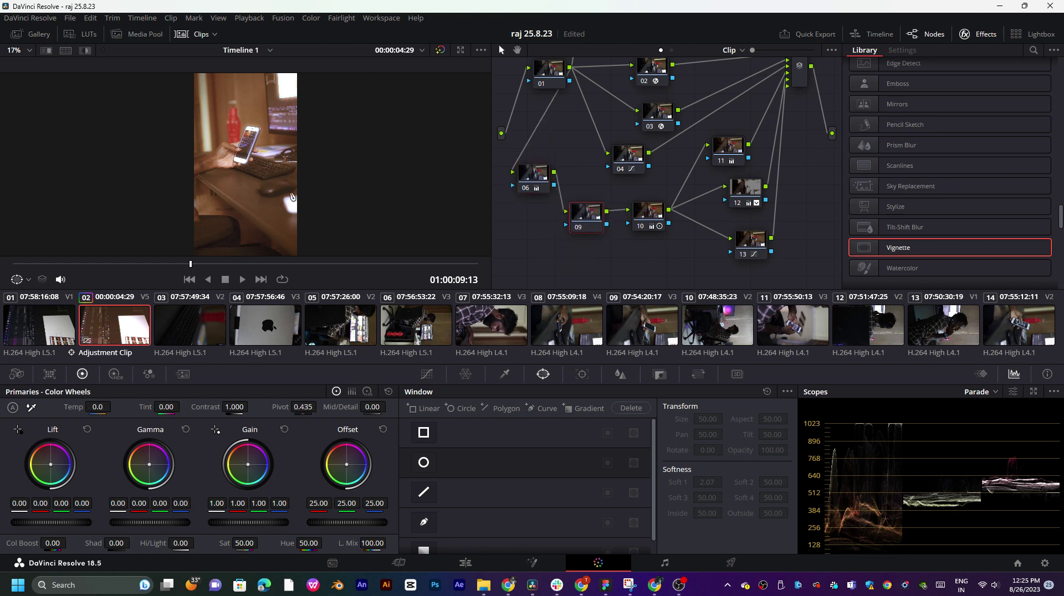
- Add a circular window to node 09, shape it into a tall ellipse of about size 80.70 and aspect 32.79, and raise it to tilt 51.19
click(422, 462)
drag(270, 179, 252, 141)
scroll(252, 140, down, 2)
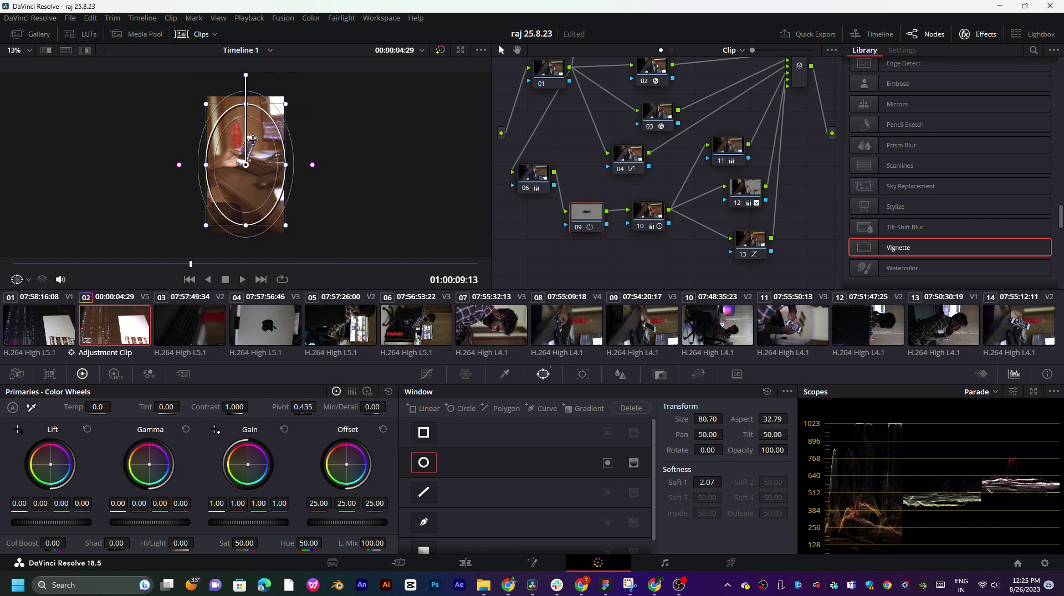
scroll(252, 140, up, 1)
click(193, 36)
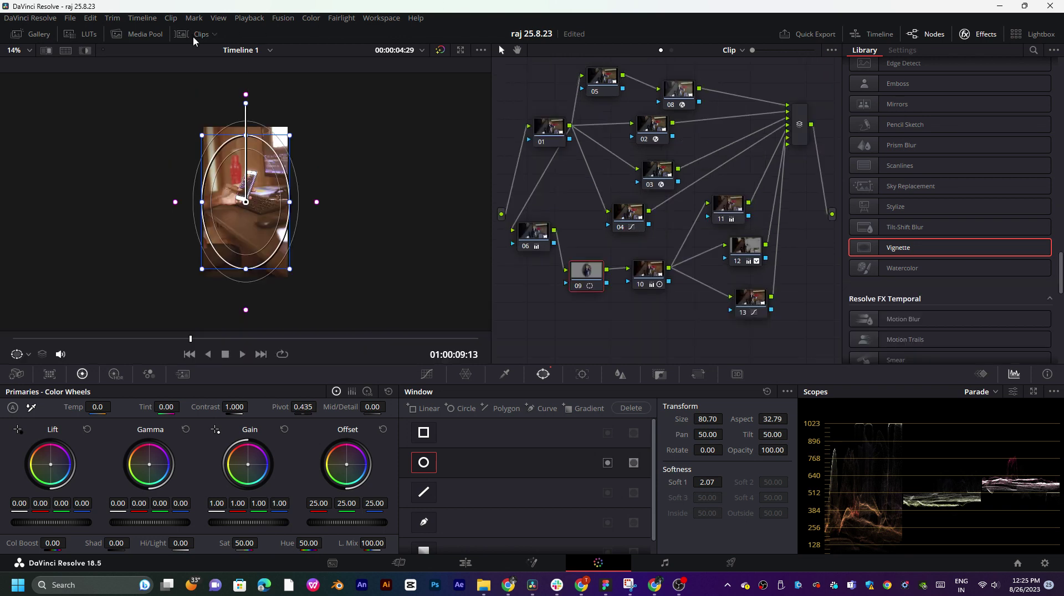
scroll(283, 228, up, 4)
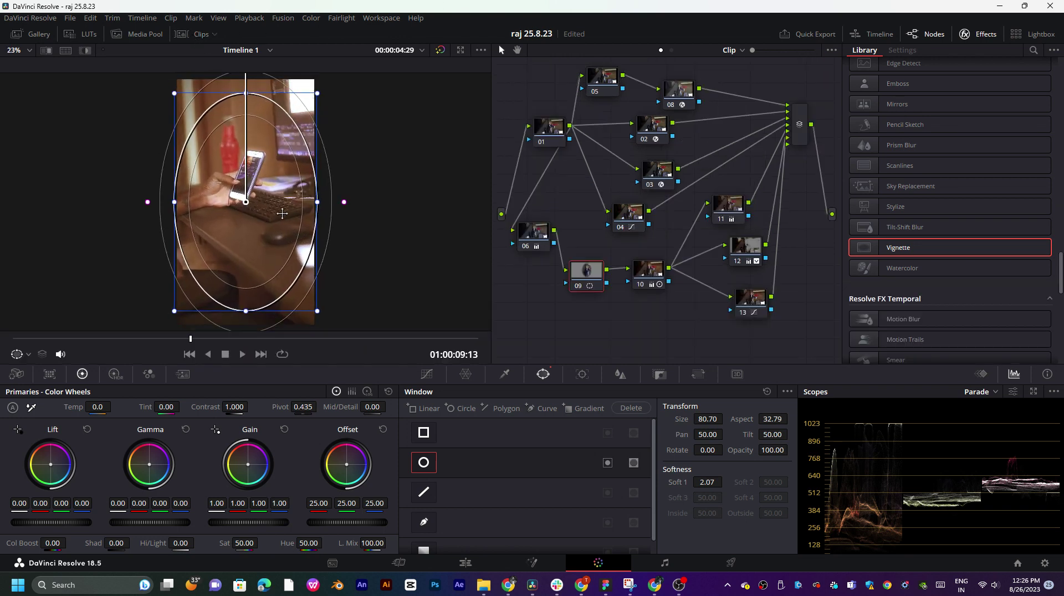
mouse_move(246, 203)
mouse_down()
mouse_move(271, 183)
mouse_move(262, 167)
mouse_move(244, 189)
mouse_up()
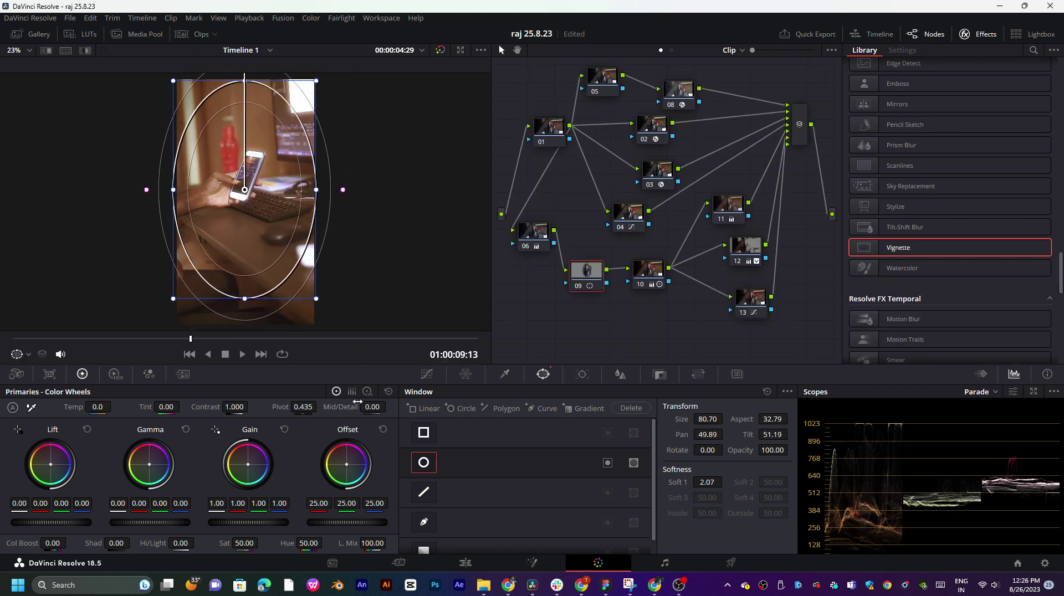
- At the shot at 01:00:15:06, try and reset a gain change on node 09, and move its elliptical window to pan 49.36, tilt 50.50
drag(190, 340, 300, 333)
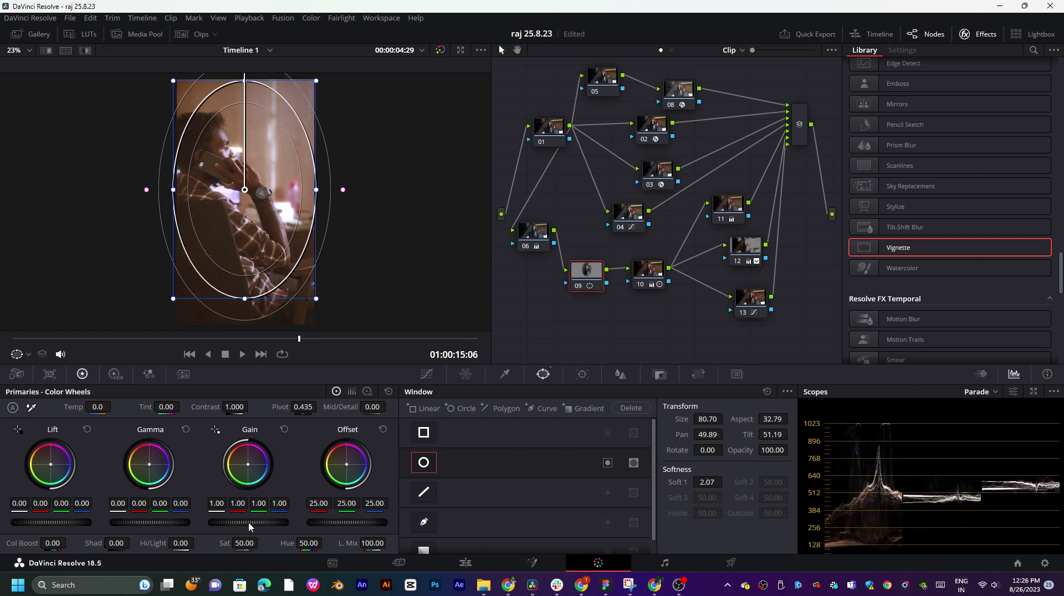
drag(249, 526, 281, 527)
double_click(281, 527)
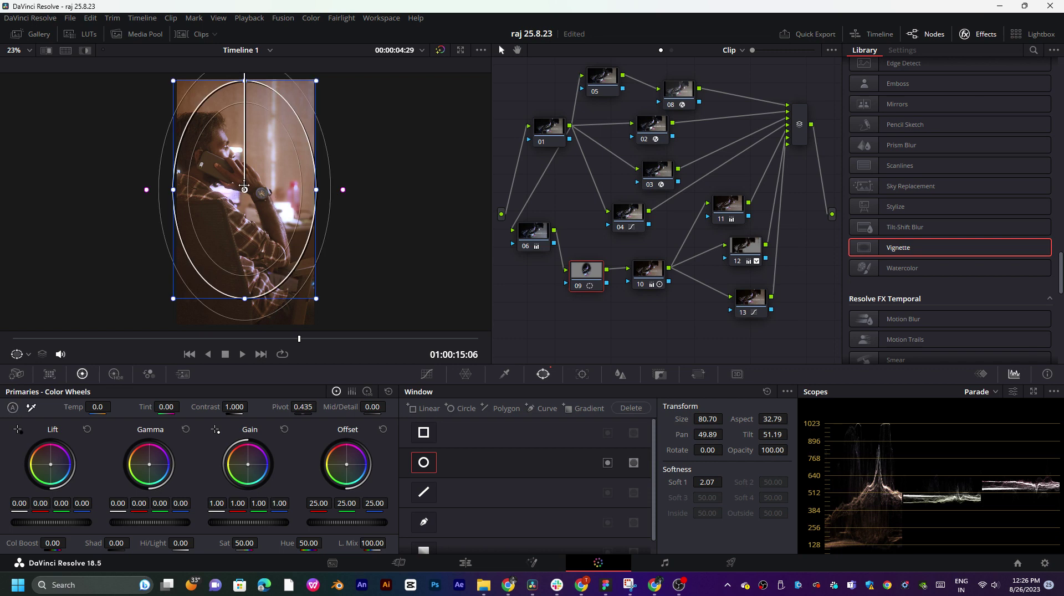
drag(243, 187, 239, 197)
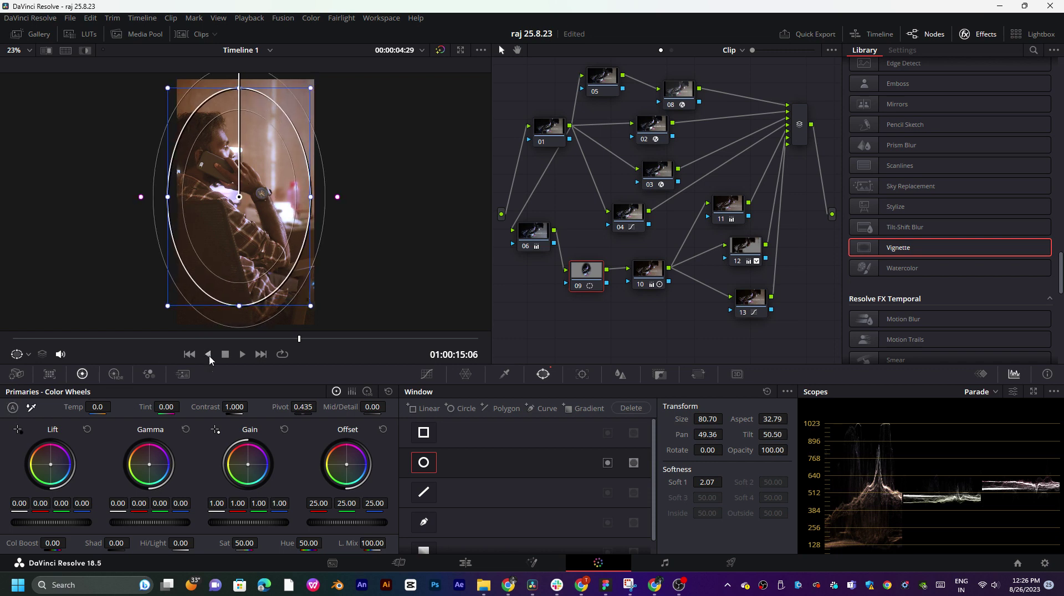
- Switch the primaries to Log Wheels and review the graded footage from an earlier point in full screen
click(367, 392)
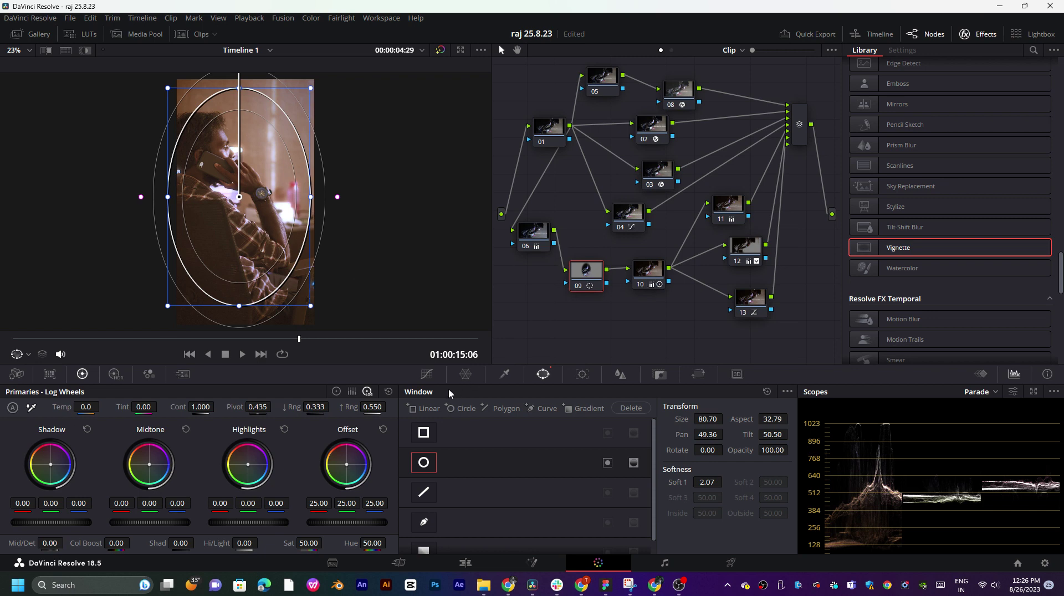
drag(312, 339, 101, 334)
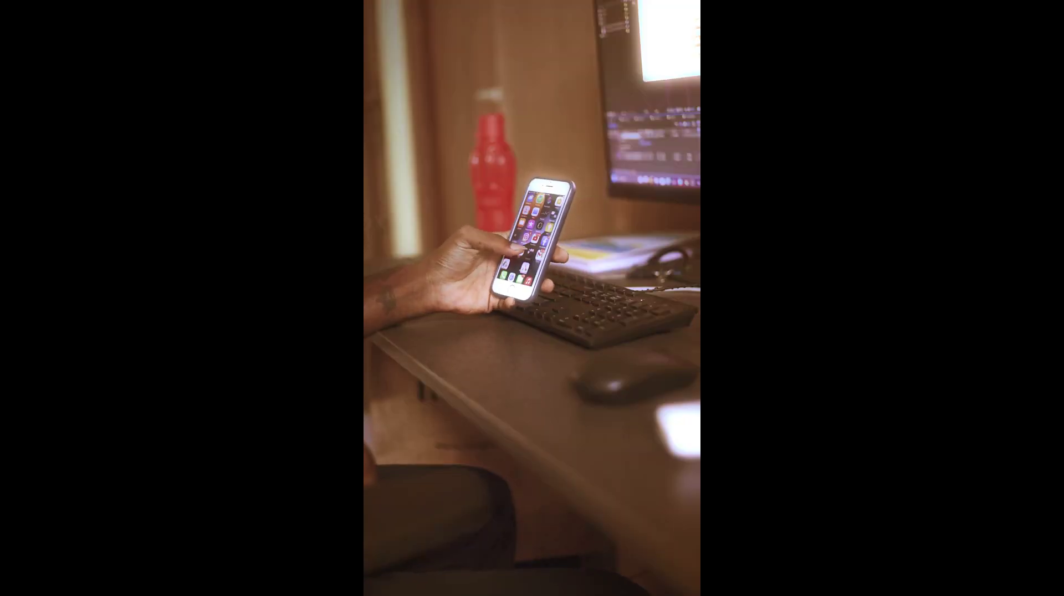
mouse_move(252, 304)
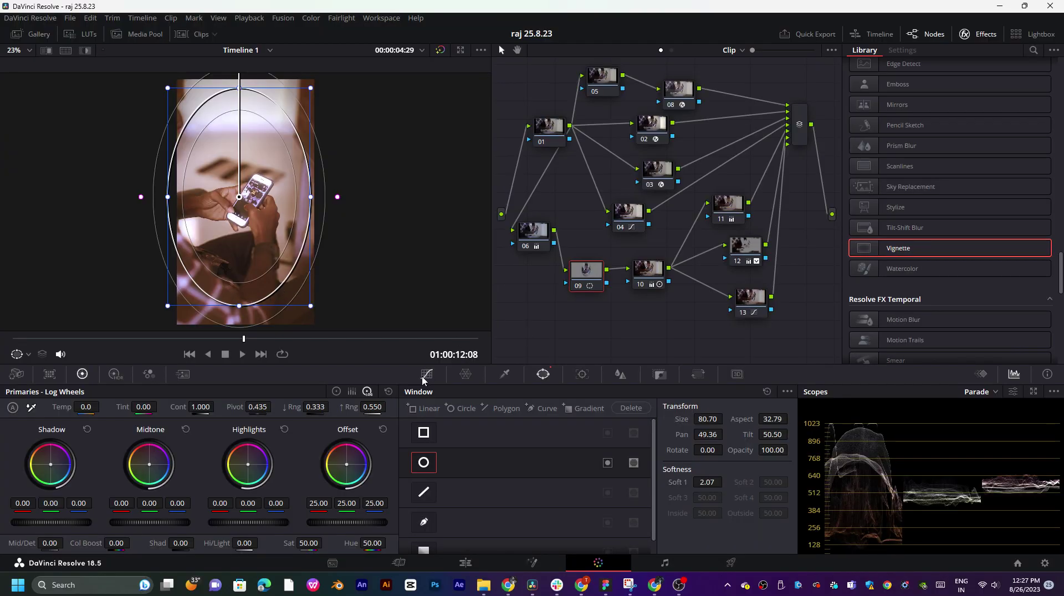
- Add layer node 10 alongside node 09, and spread nodes 06, 09 and 10 apart
click(639, 274)
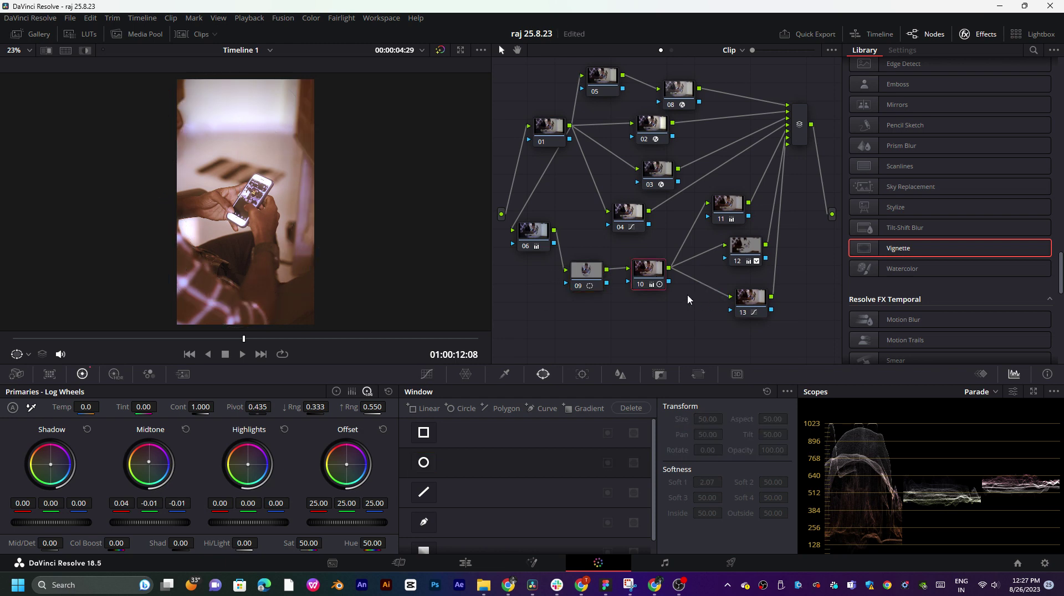
click(590, 280)
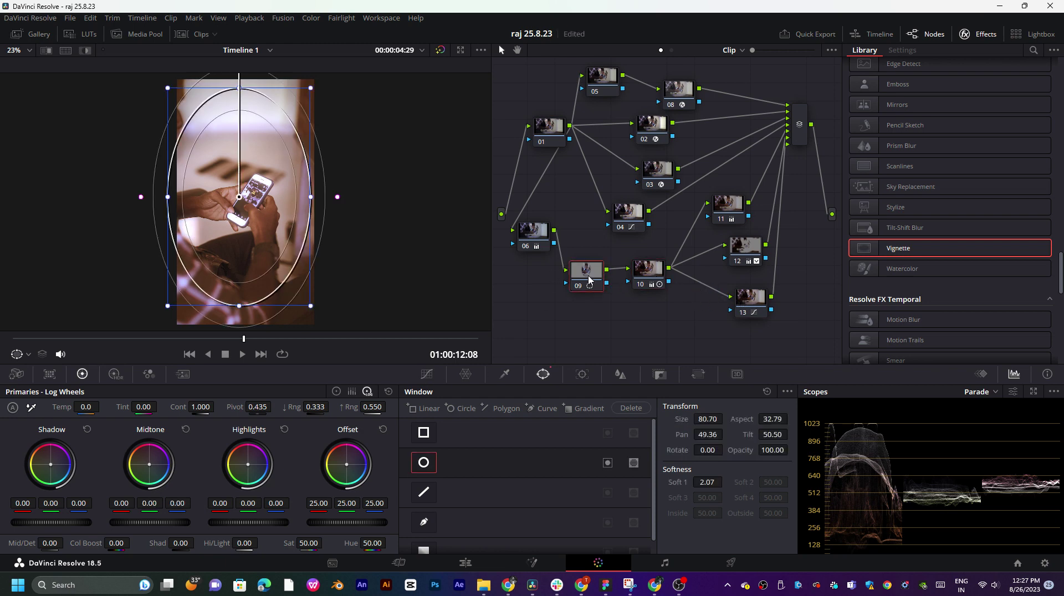
key(alt+l)
drag(590, 279, 547, 187)
drag(587, 320, 551, 324)
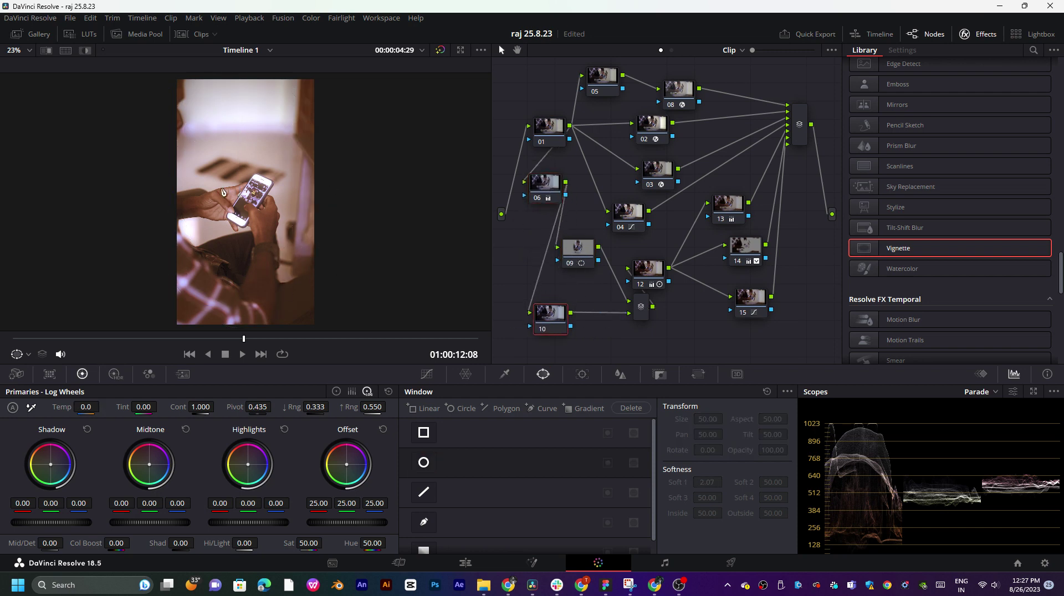
- Set node 10's temperature to -500 and review the graded footage in full screen
drag(86, 410, 102, 406)
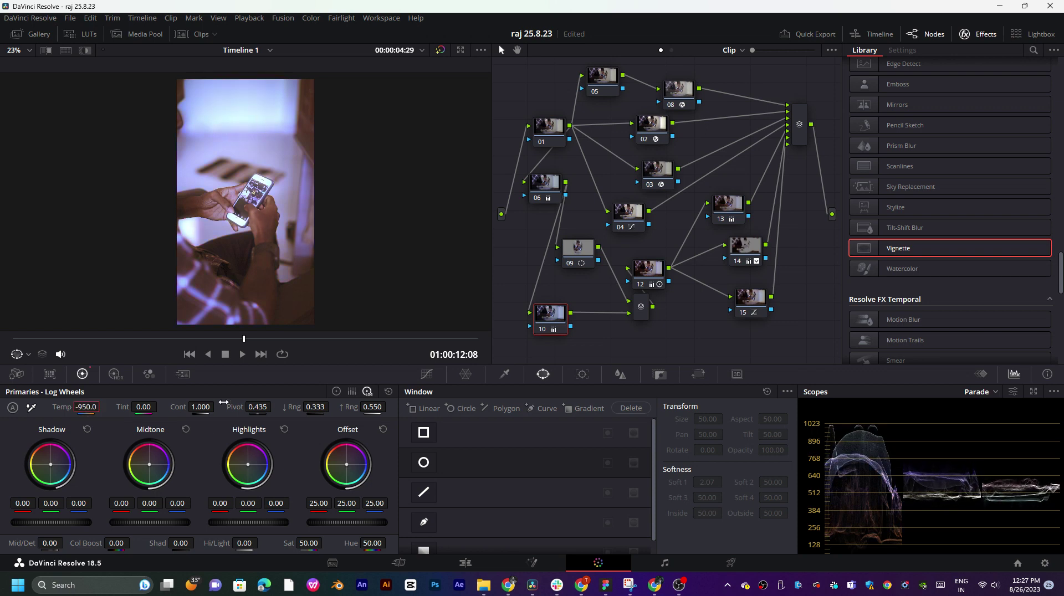
key(Return)
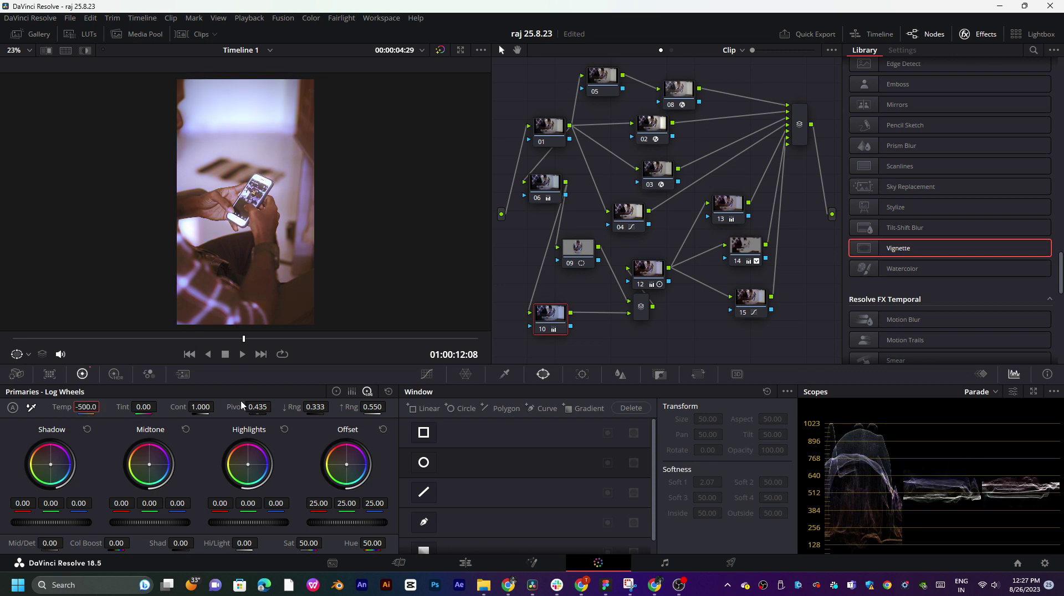
key(ctrl+f)
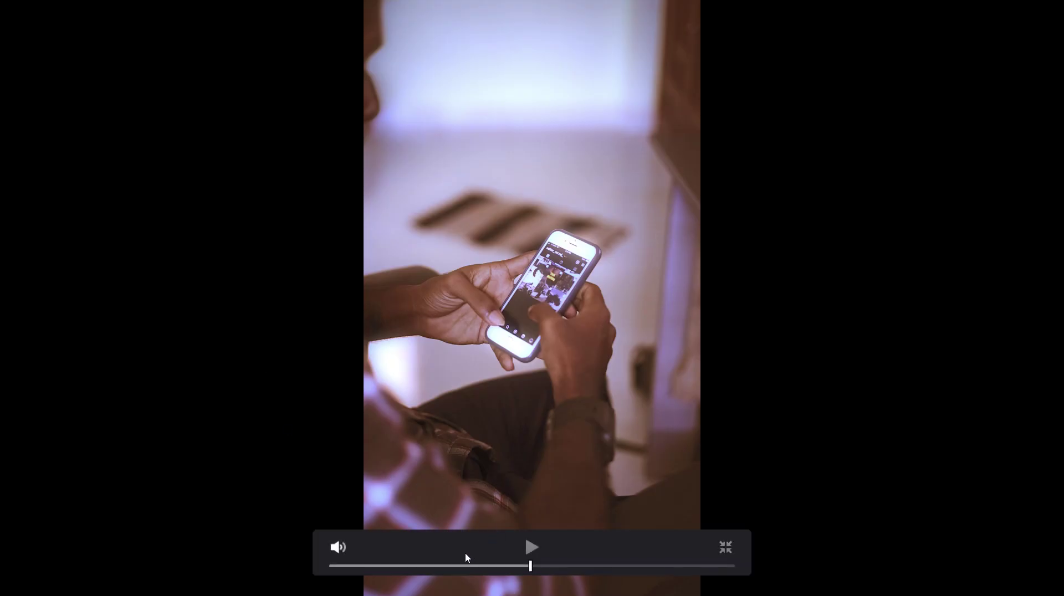
drag(419, 568, 697, 556)
key(Escape)
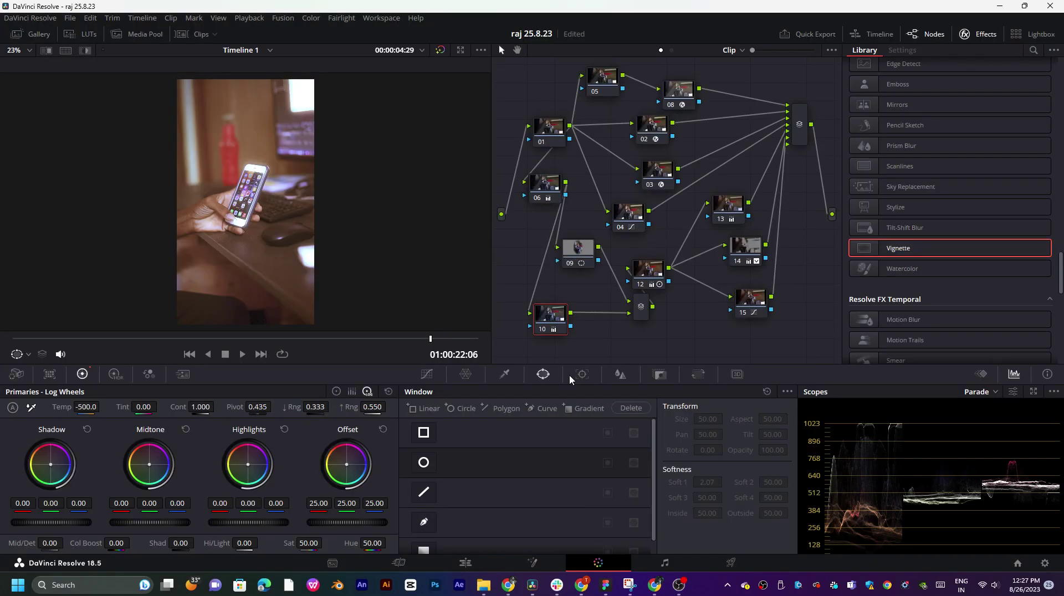
- Examine the settings of nodes 13, 03, 04 and 02, and compare the picture with node 02's Glow off and on
click(731, 204)
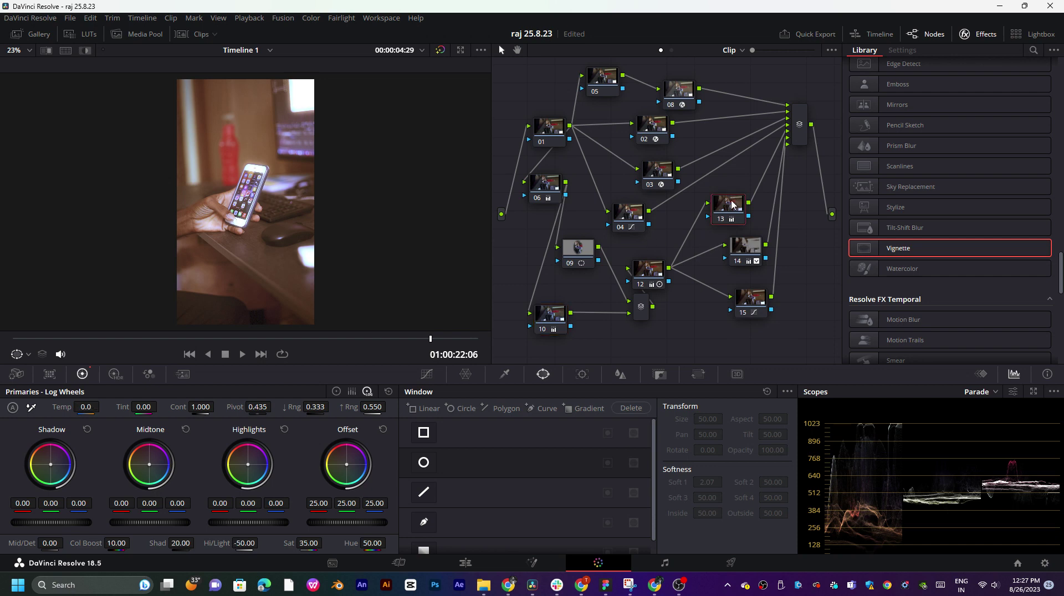
scroll(731, 204, up, 1)
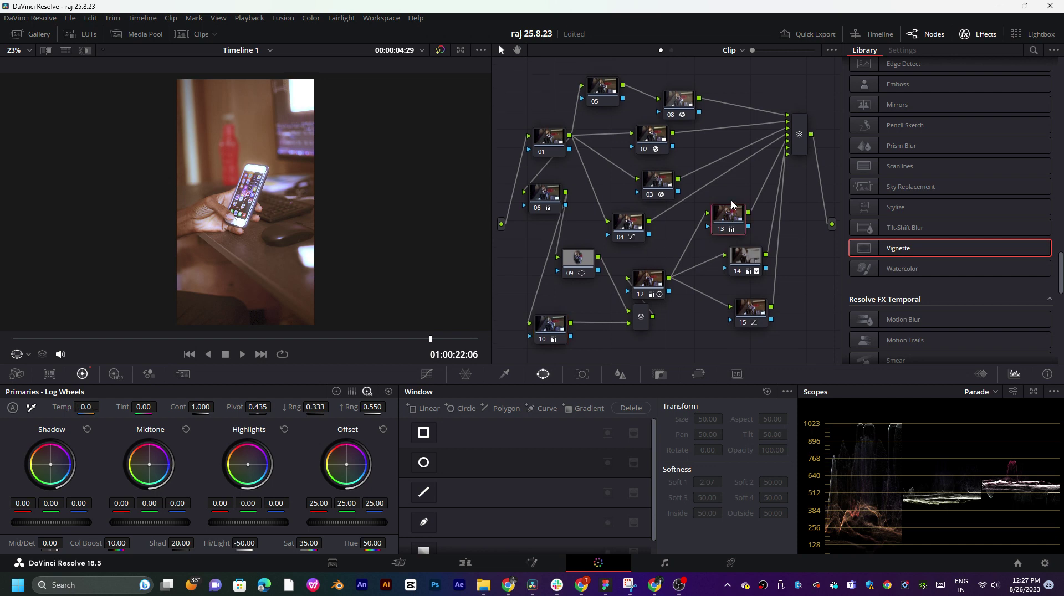
click(667, 187)
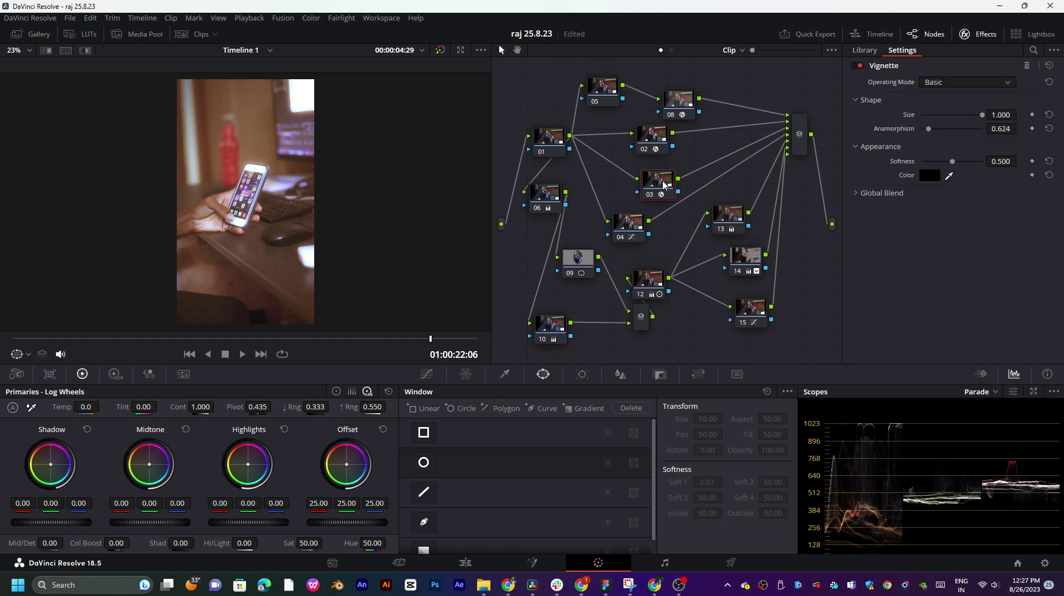
click(630, 231)
click(661, 138)
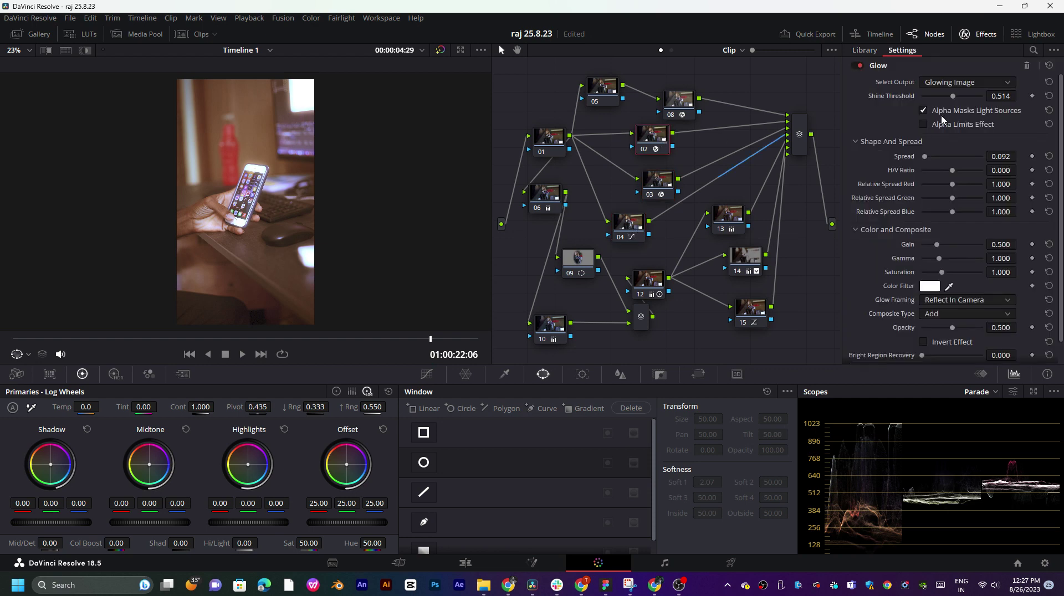
click(858, 66)
click(858, 66)
click(858, 66)
click(858, 66)
- Try a Spread of 0 on node 02's Glow, restore it to 0.092, and set the H/V Ratio to -1.000
mouse_move(925, 160)
mouse_down()
mouse_move(974, 152)
mouse_move(906, 160)
mouse_up()
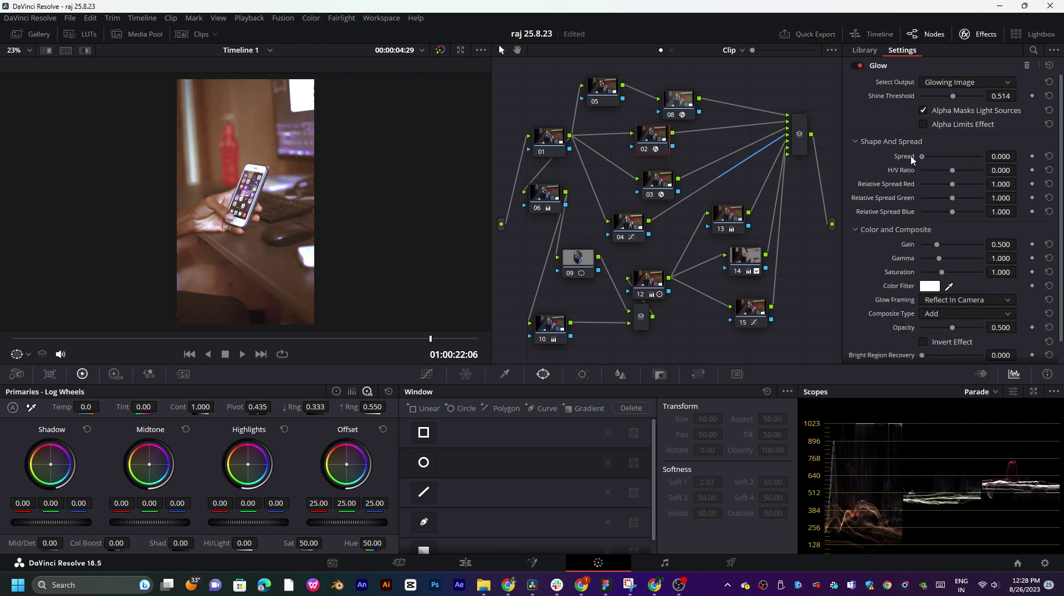
drag(923, 160, 925, 160)
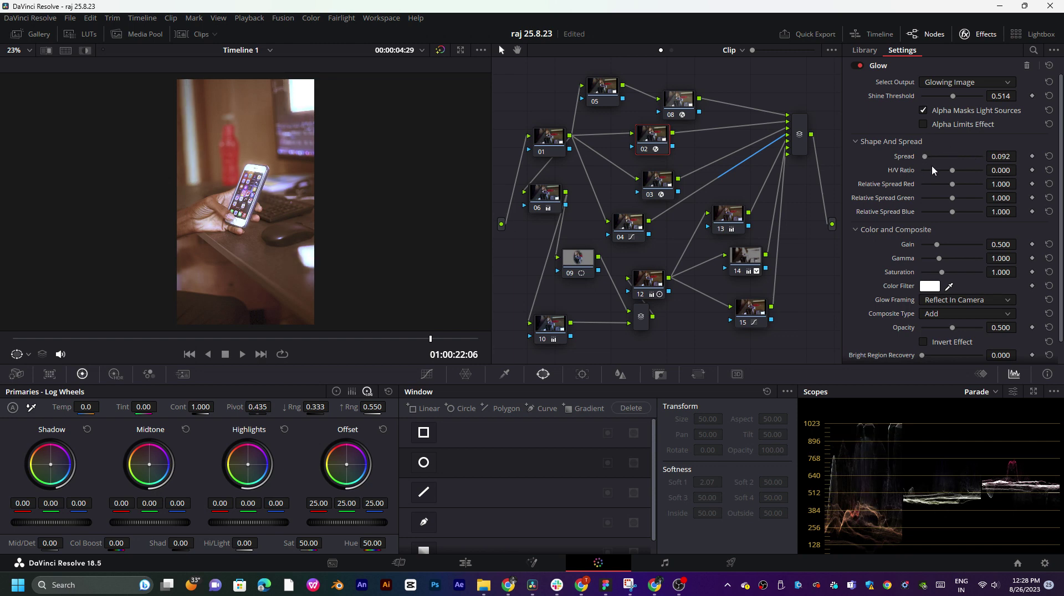
drag(953, 171, 871, 180)
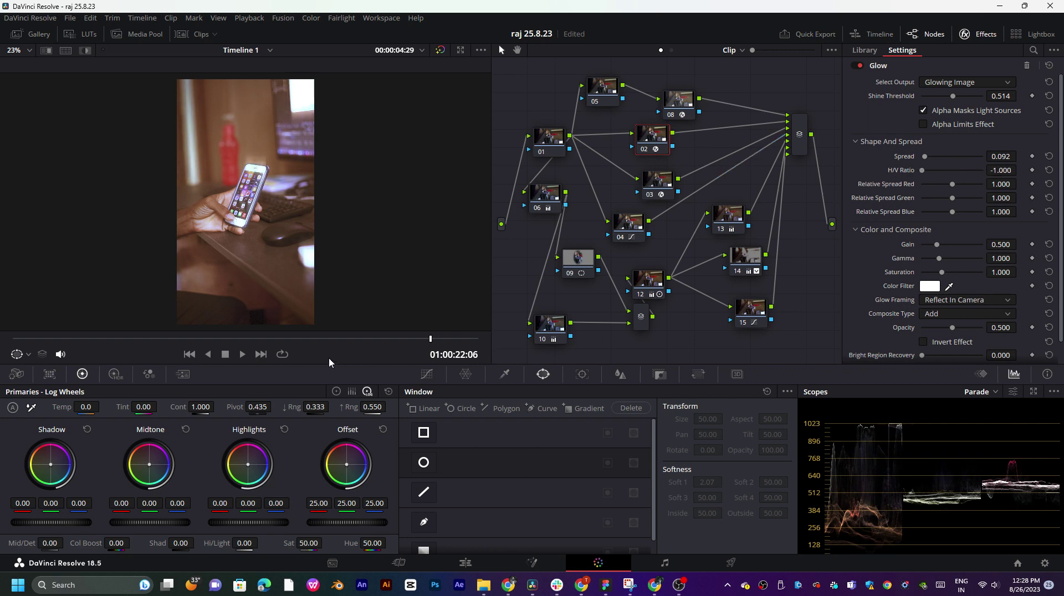
- Try an H/V Ratio of 0.248, a Relative Spread Red of 0 and a Relative Spread Green of 2.000 on node 02's Glow
drag(293, 338, 368, 344)
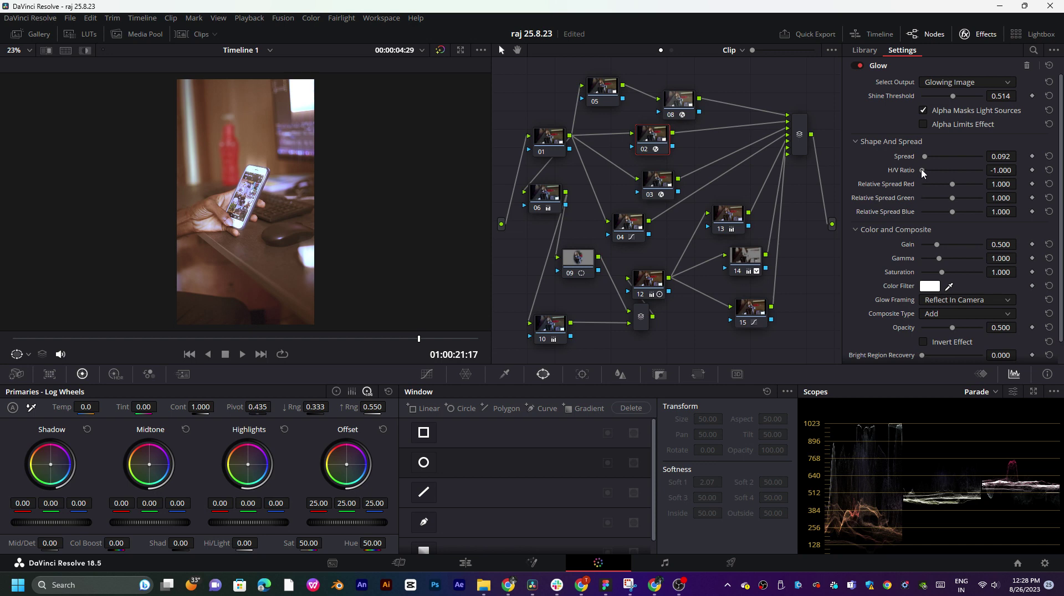
drag(923, 171, 899, 188)
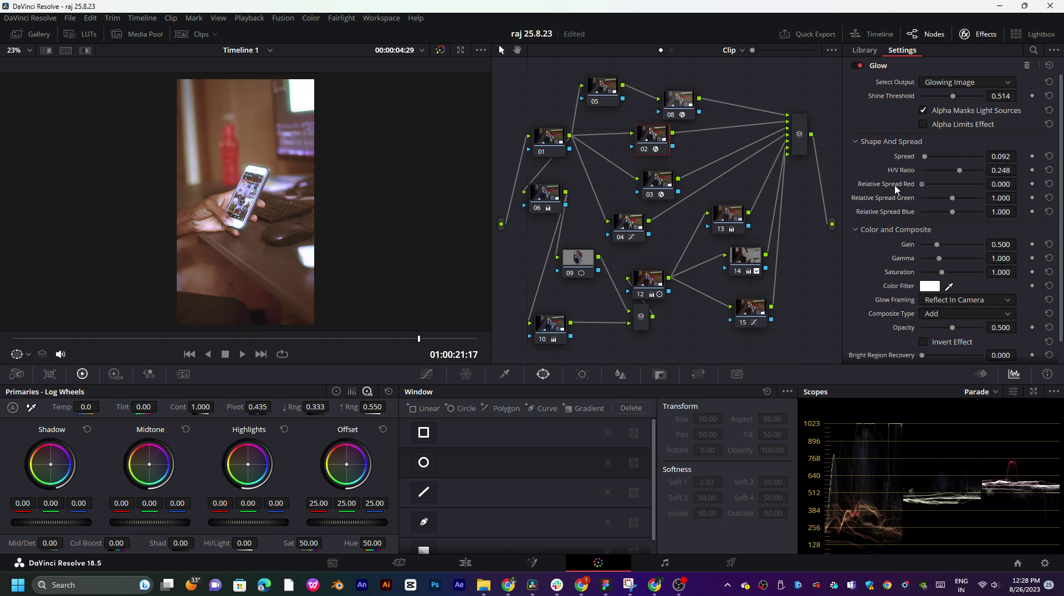
key(ctrl+z)
key(ctrl+z)
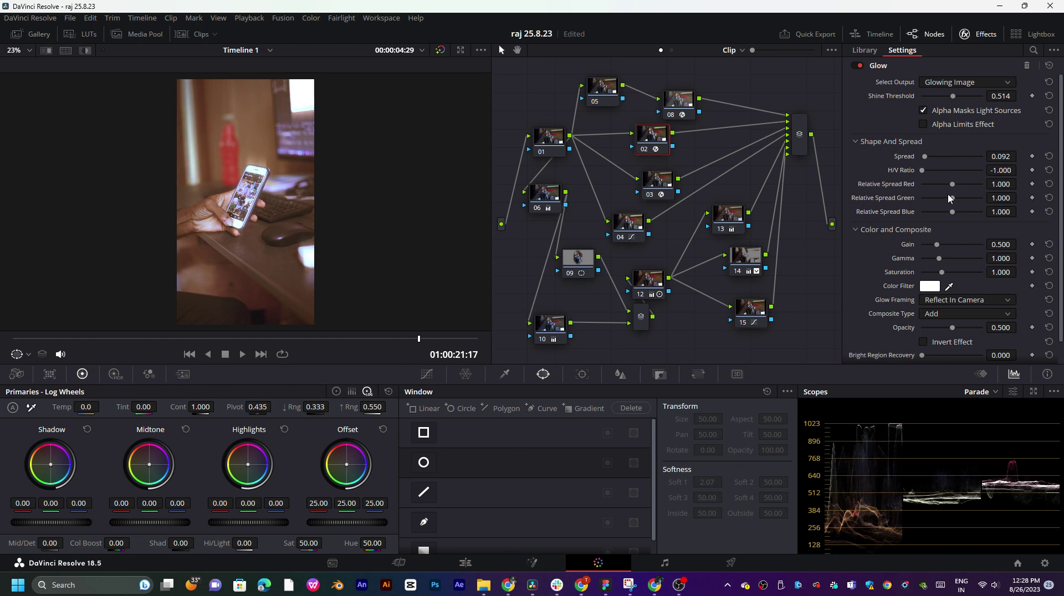
drag(923, 200, 1028, 211)
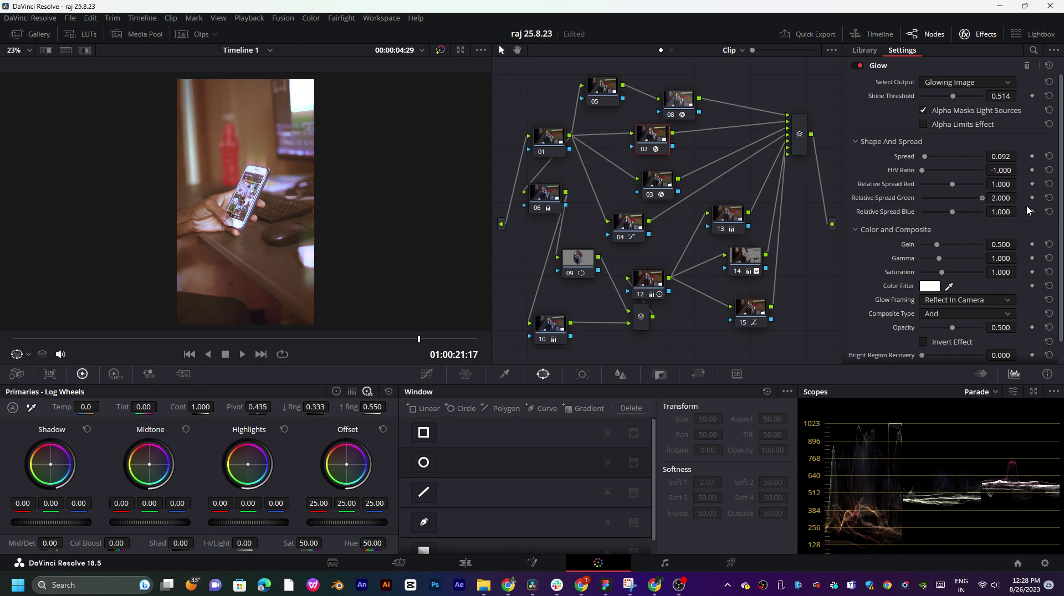
key(ctrl+z)
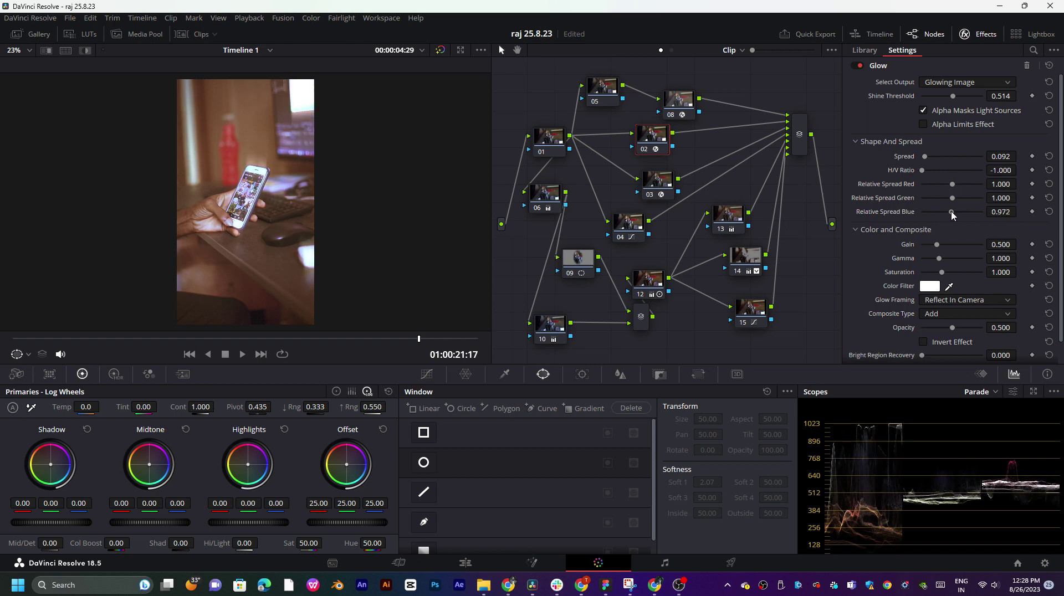
- Undo the Glow's Relative Spread Blue and H/V Ratio changes, and set its Gamma to 0.200
key(ctrl+z)
key(ctrl+z)
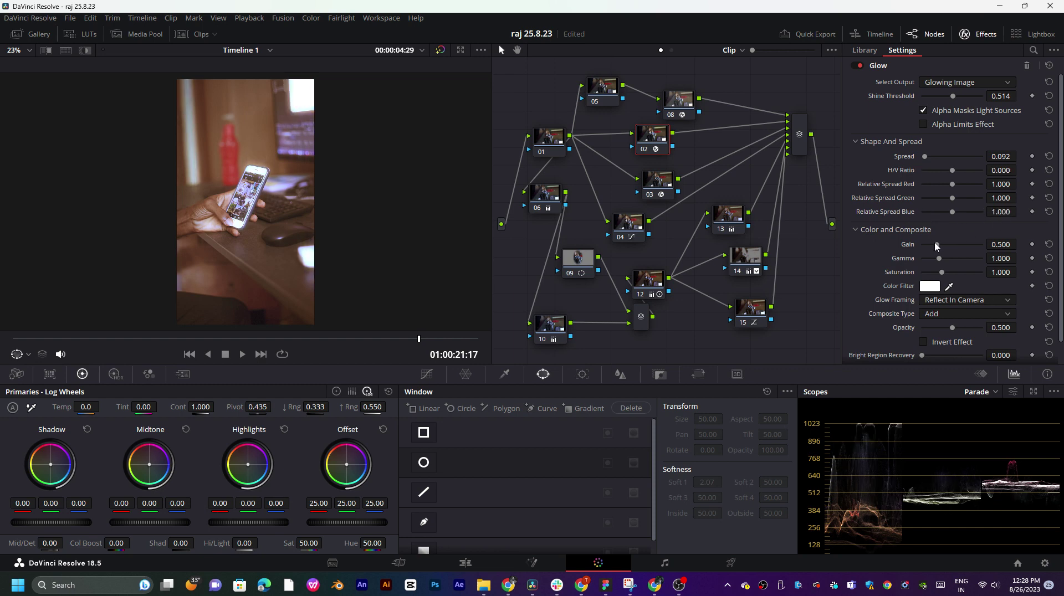
drag(937, 244, 885, 262)
key(ctrl+z)
- Review the graded footage in full screen through to the final phone shot
key(ctrl+f)
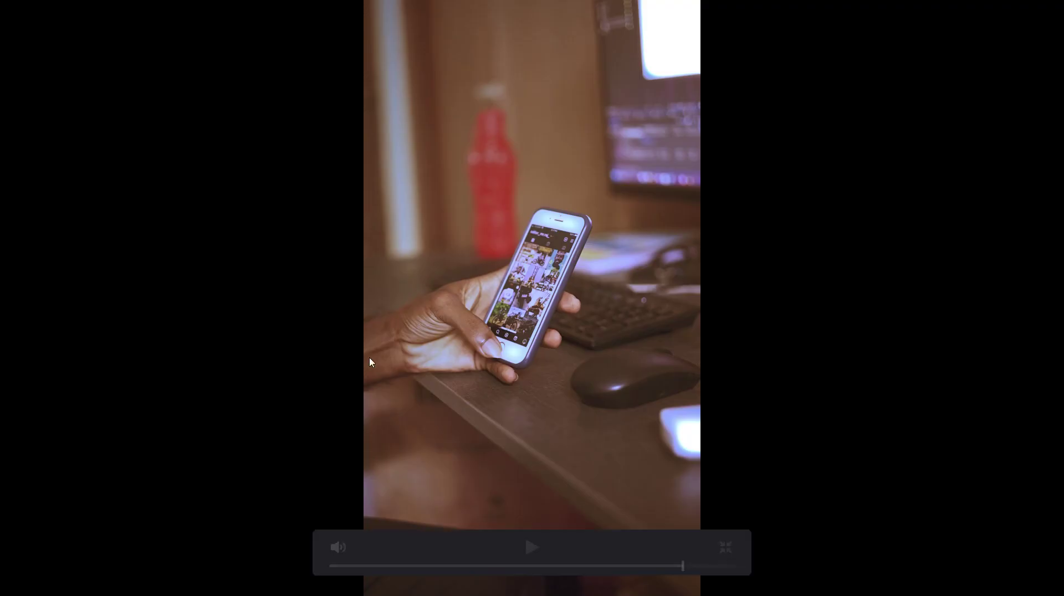
drag(491, 565, 726, 546)
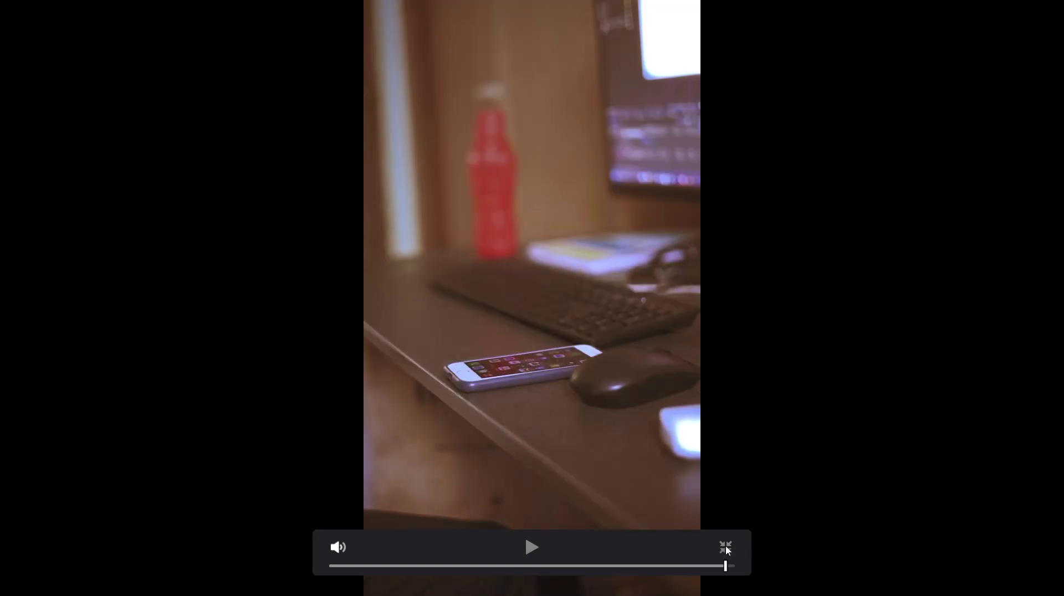
click(725, 548)
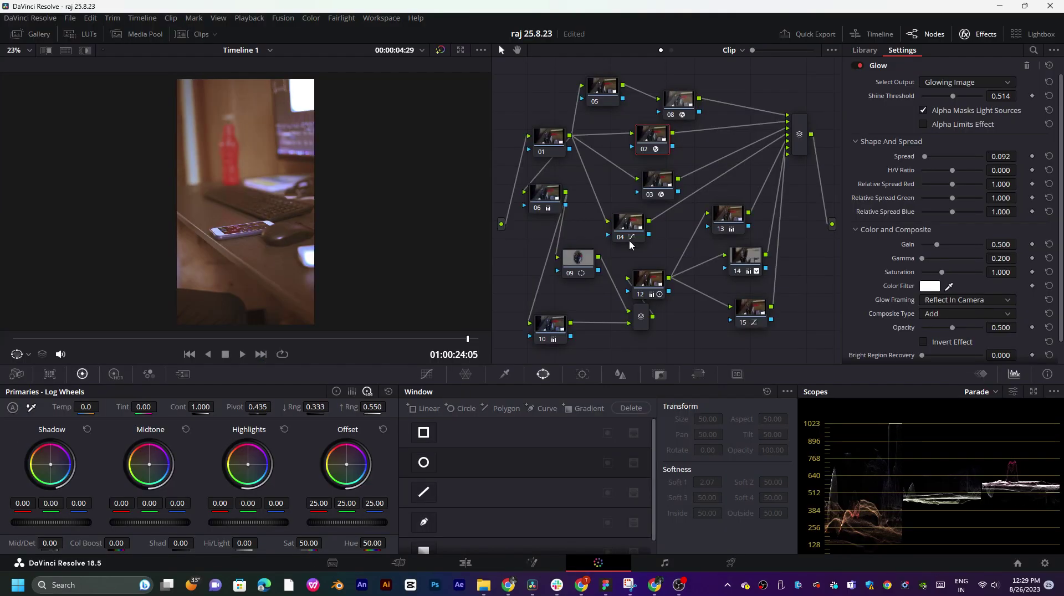
- Try a much cooler temperature of -2490 on node 10 and check it on the shot of the man seen from behind
scroll(654, 239, down, 1)
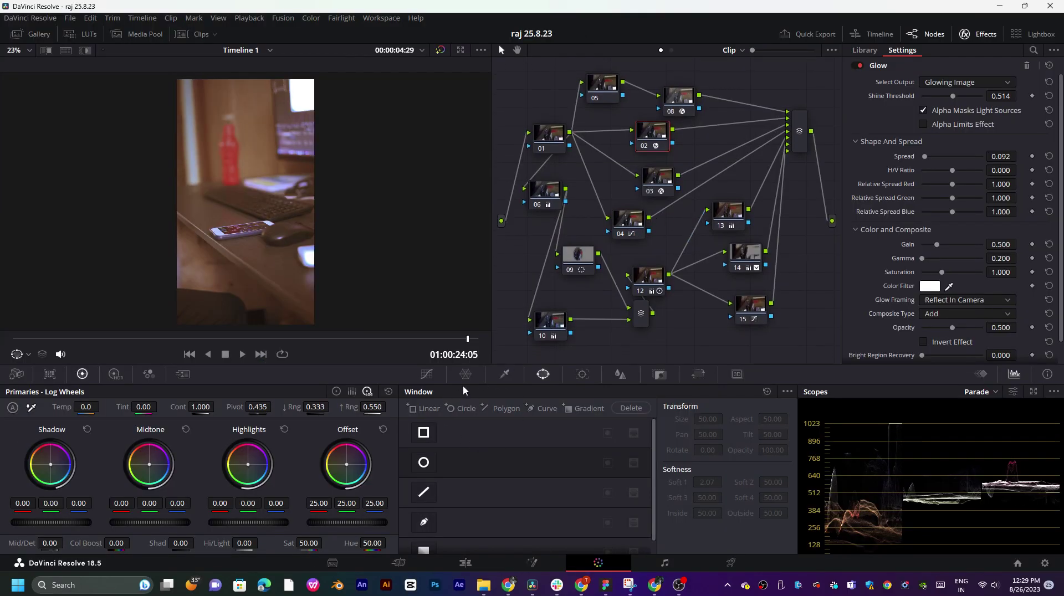
click(558, 328)
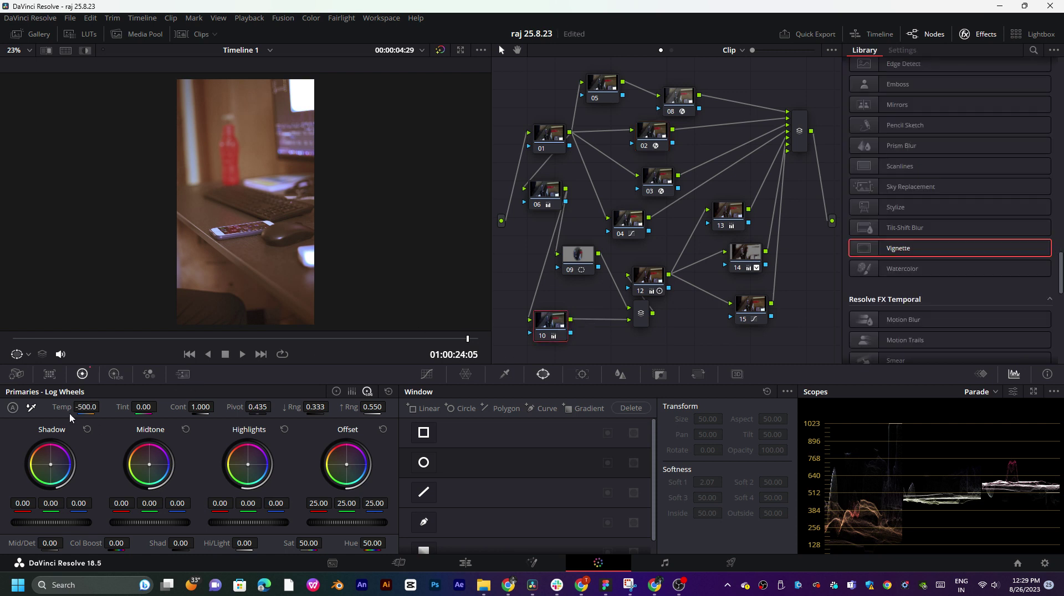
mouse_move(86, 407)
mouse_down()
mouse_move(22, 406)
mouse_move(102, 407)
mouse_up()
drag(244, 345, 274, 337)
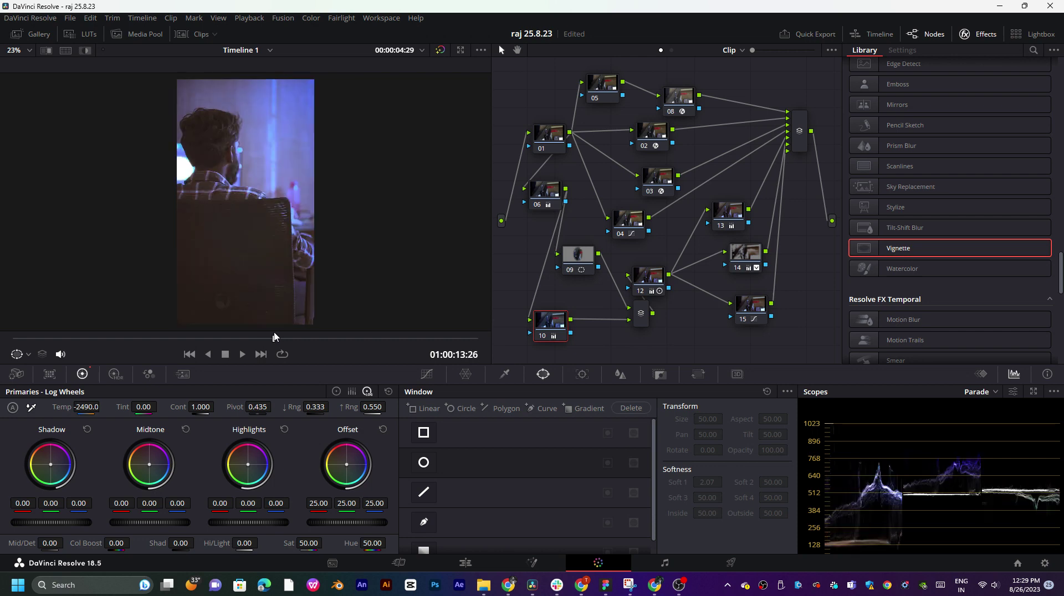
key(ctrl+z)
- Try moving nodes 09 and 10 higher in the node graph, and undo both the moves and the temperature change
drag(554, 326, 557, 297)
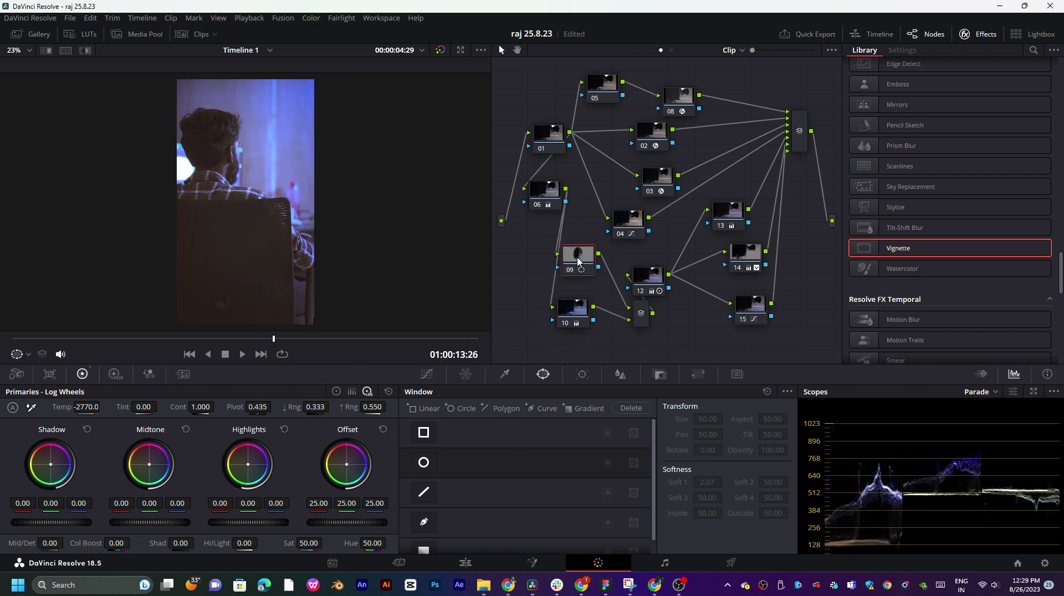
drag(578, 256, 578, 235)
click(556, 291)
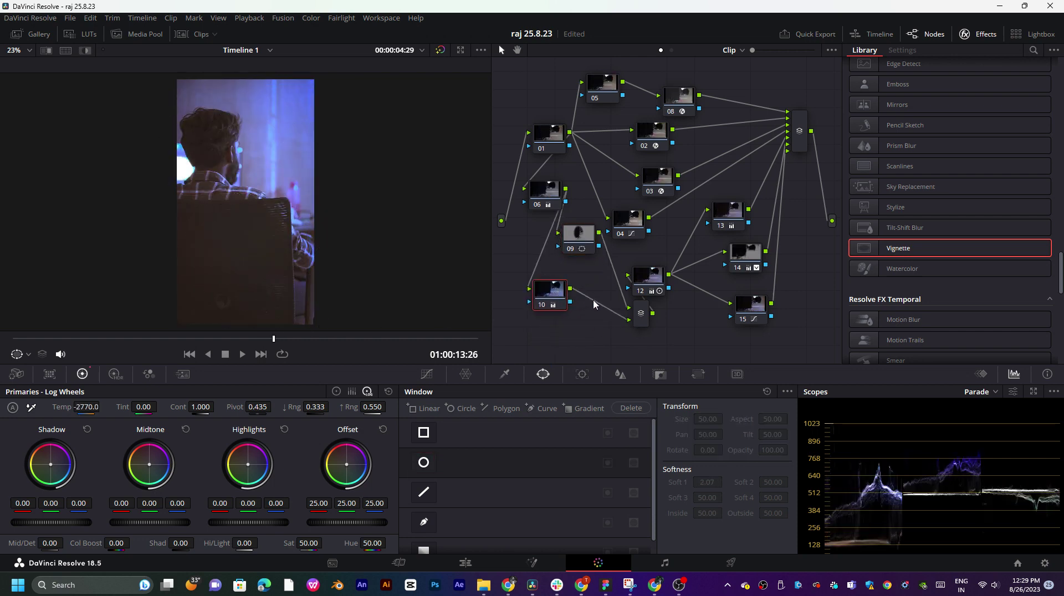
key(ctrl+z)
key(ctrl+z)
key(ctrl+z)
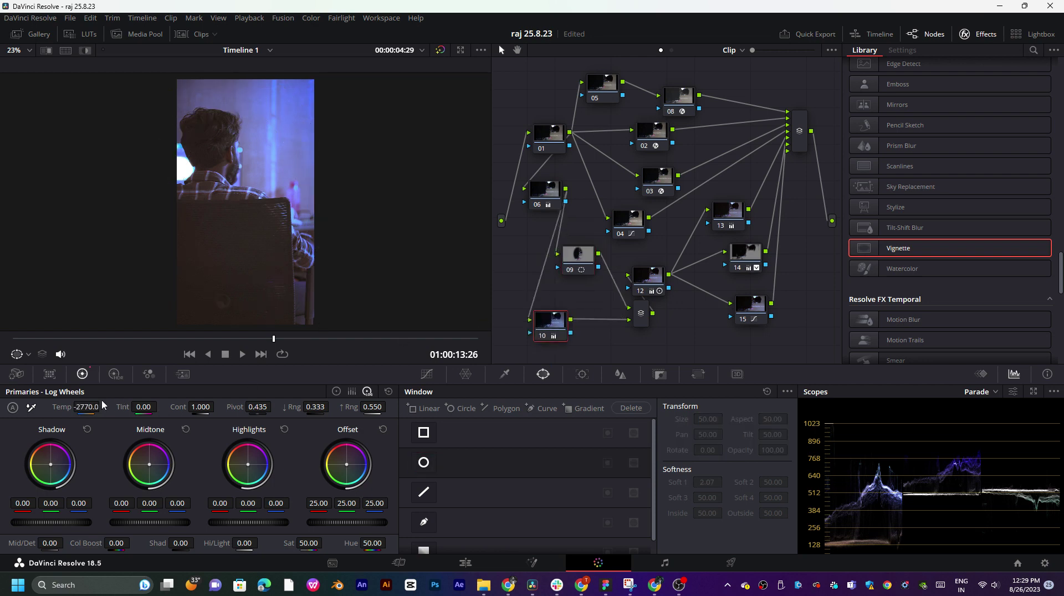
key(ctrl+z)
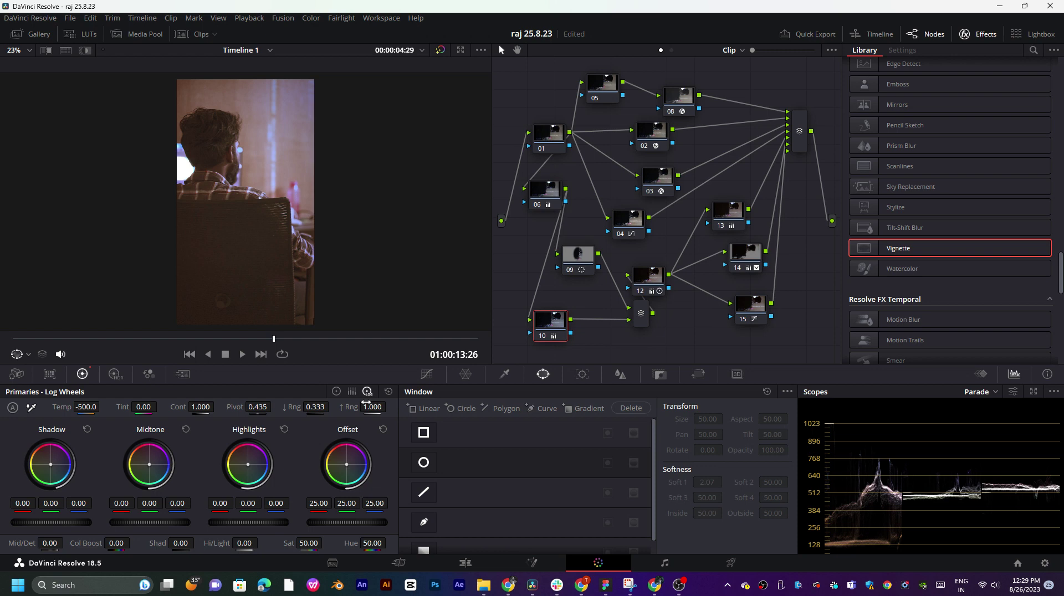
- Switch the primaries to Color Wheels, try a Mid/Detail of 100 on node 10, and reset it to 0
click(336, 392)
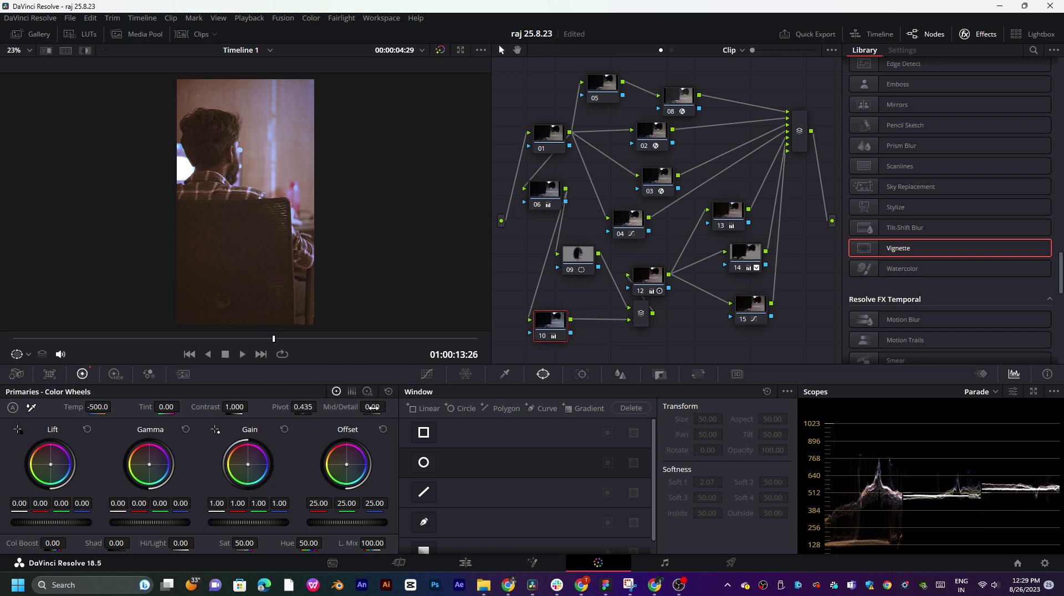
drag(372, 408, 438, 408)
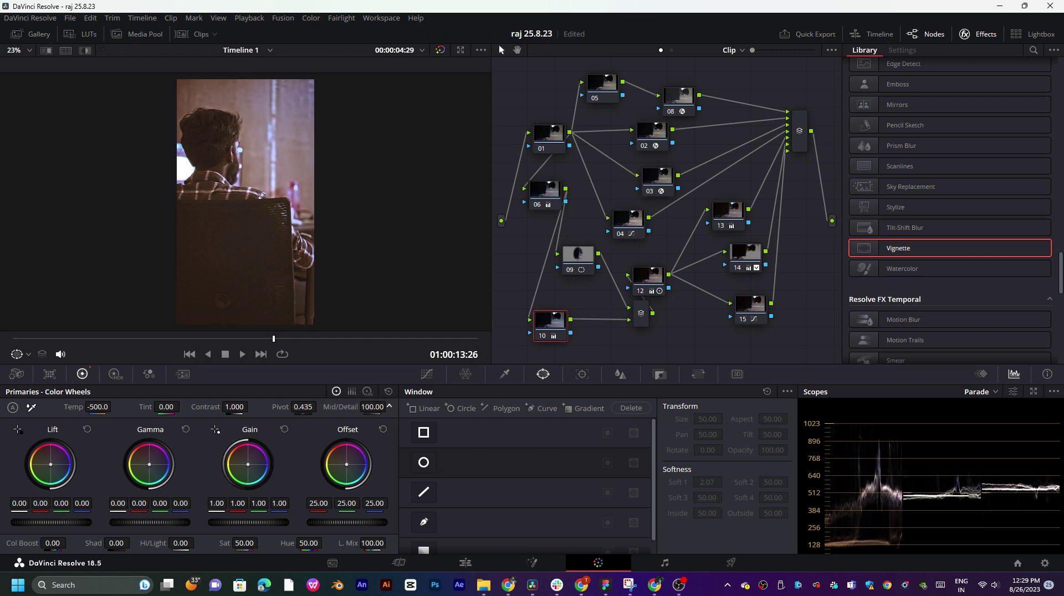
mouse_move(254, 342)
mouse_down()
mouse_move(185, 340)
mouse_move(214, 349)
mouse_move(263, 338)
mouse_up()
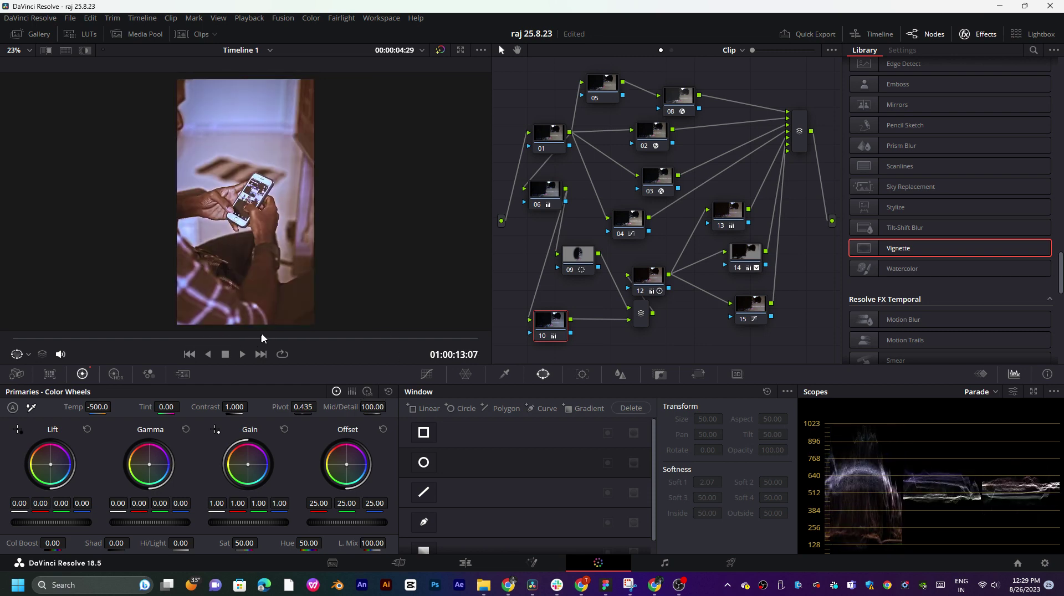
double_click(366, 406)
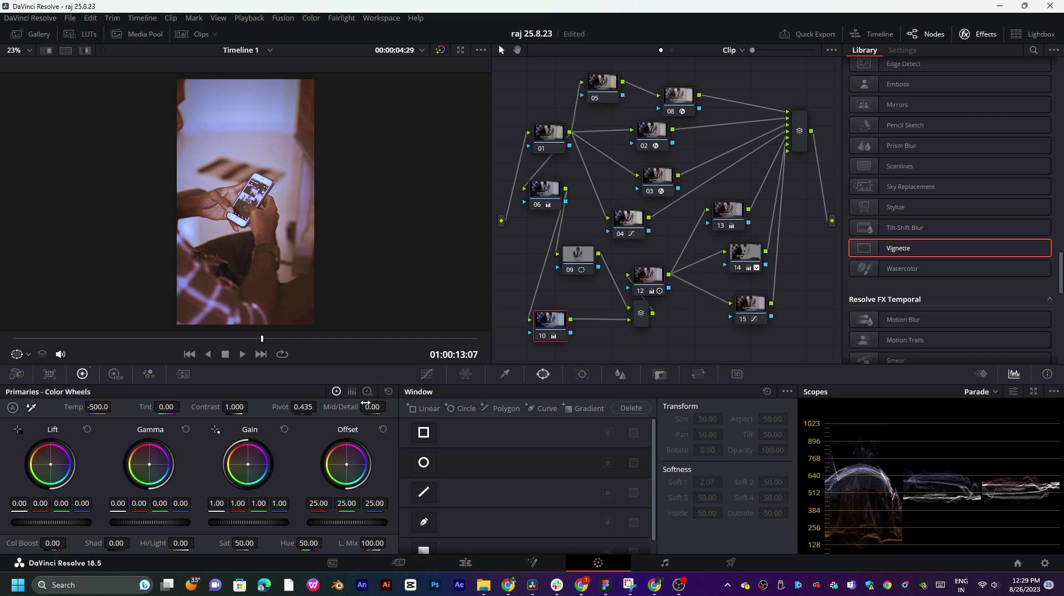
- Set node 10's Mid/Detail to -20 and review the footage in full screen
drag(372, 407, 385, 406)
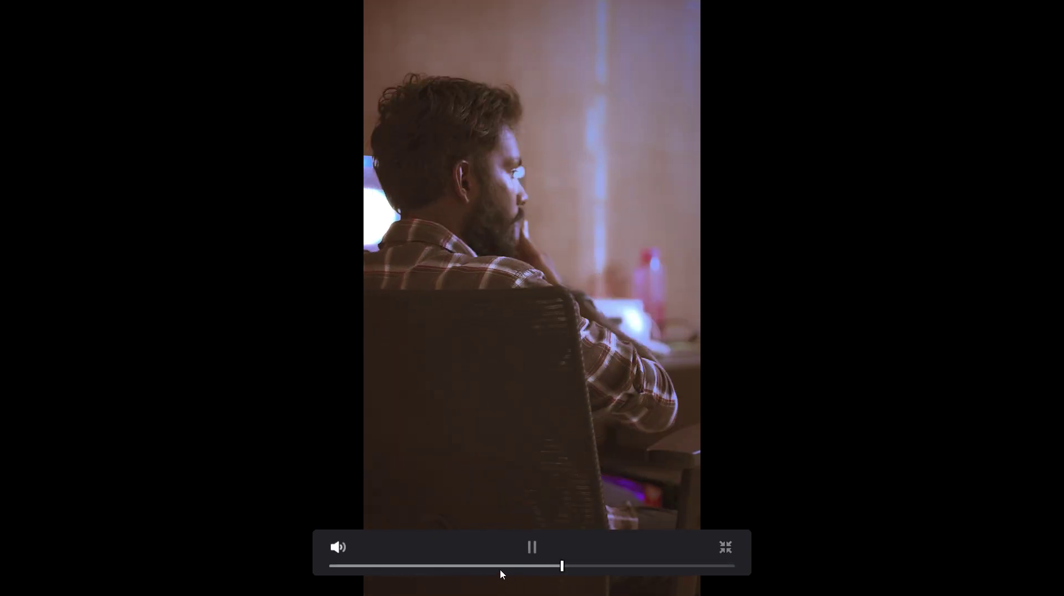
drag(500, 566, 690, 566)
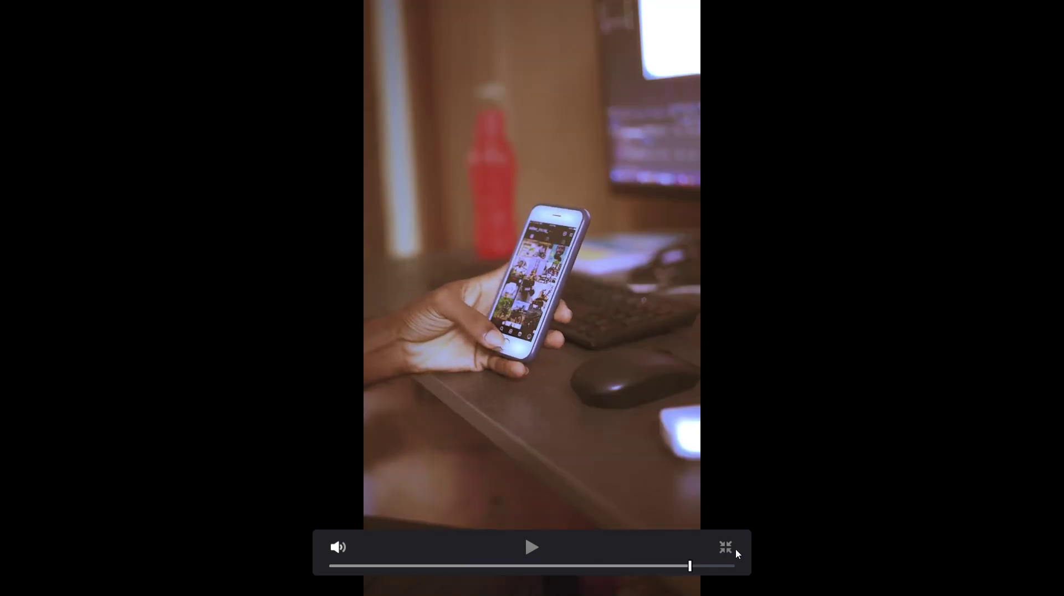
click(725, 548)
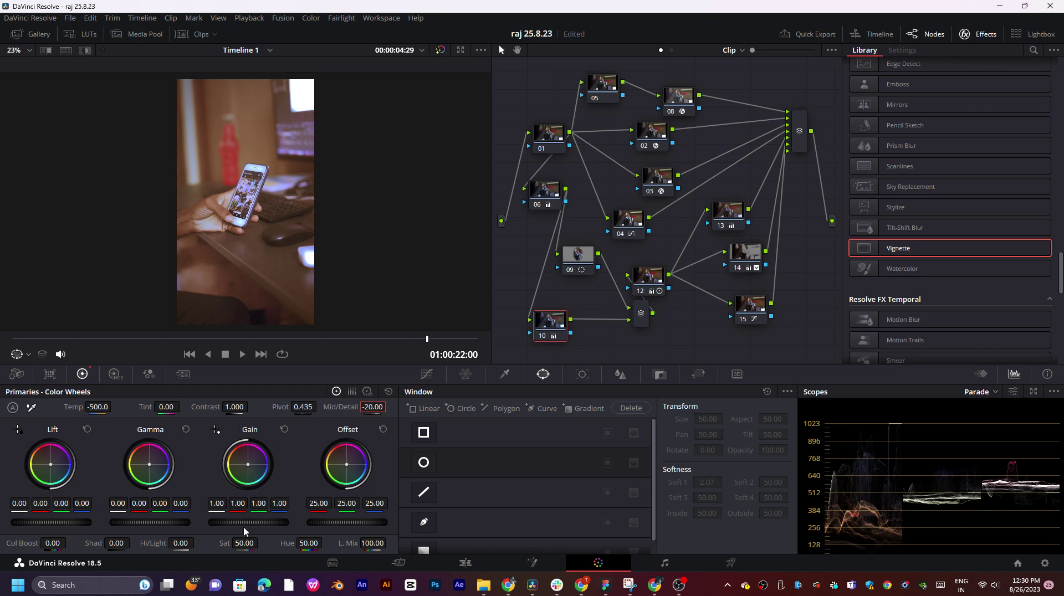
- Set node 10's Gain to 1.06, Gamma to -0.01 and Lift to -0.03, and check the shot with the computer desk
drag(248, 522, 183, 525)
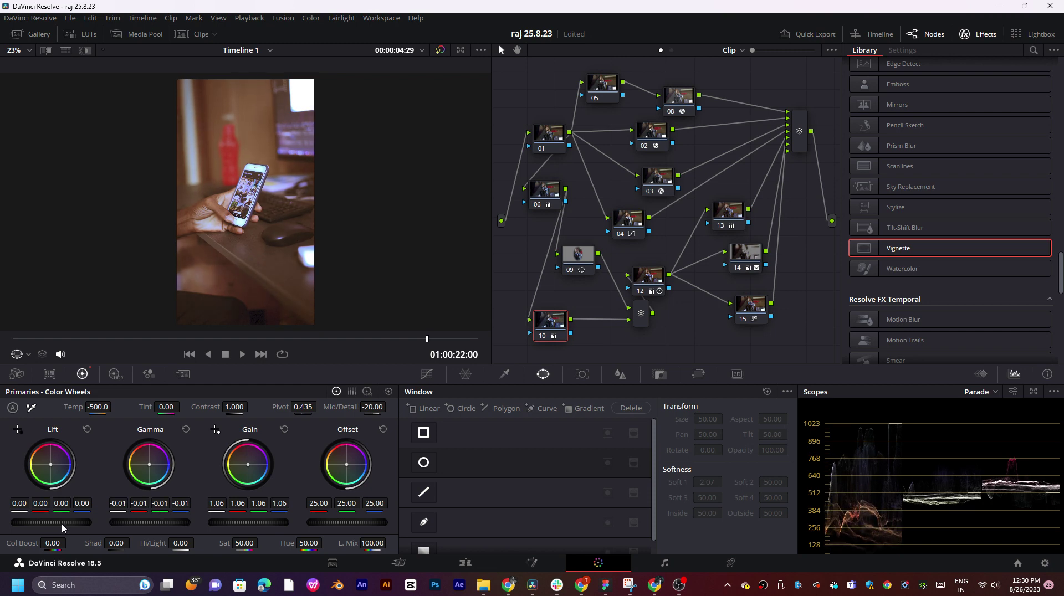
drag(63, 527, 55, 527)
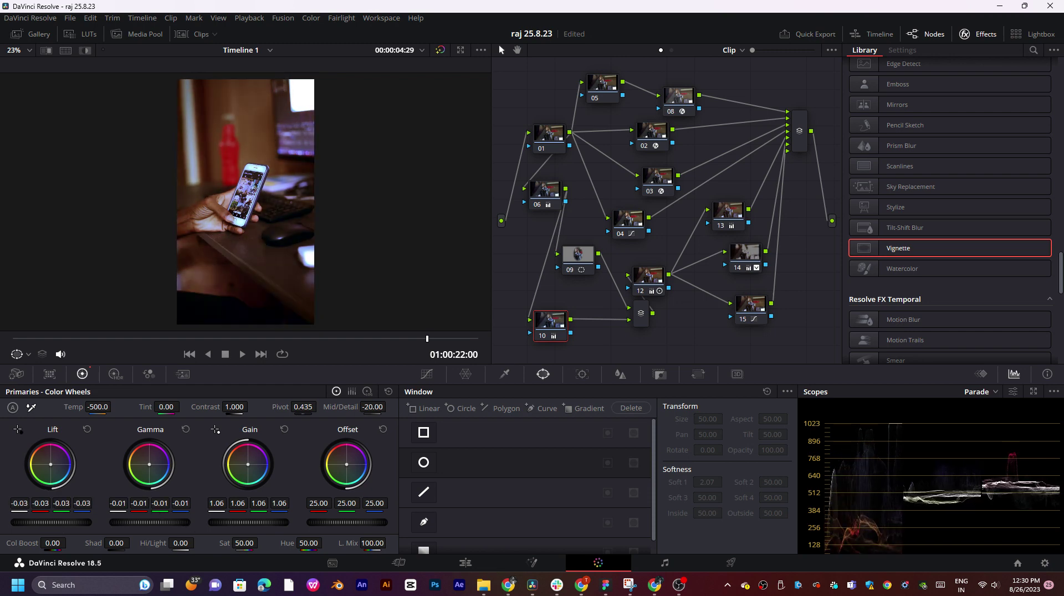
drag(73, 338, 121, 338)
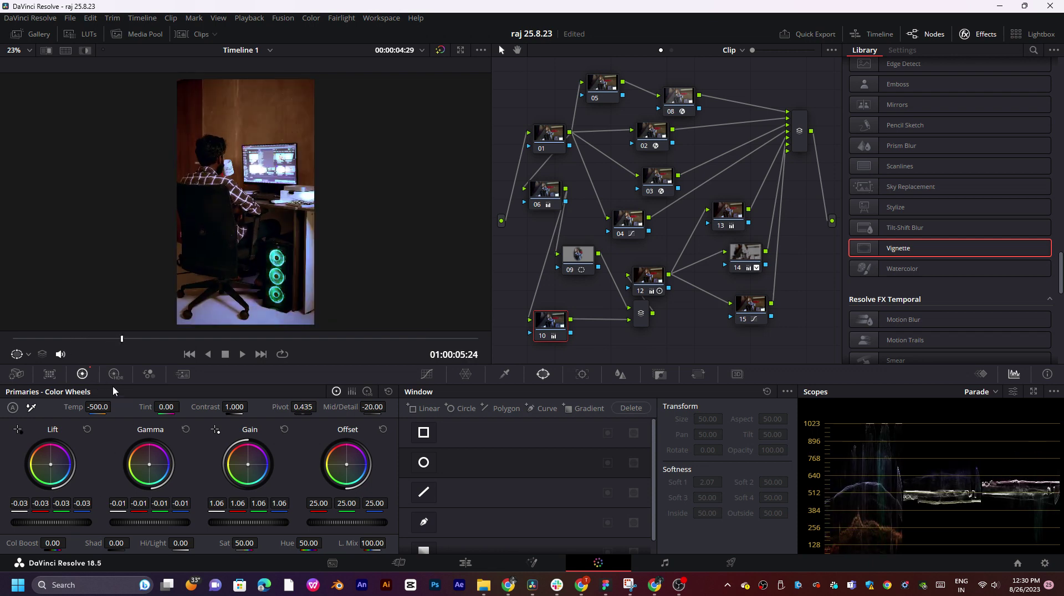
- Set node 10's Lift to -0.01, and lower red to -0.02 in Lift, -0.03 in Gamma and 1.05 in Gain
drag(50, 524, 54, 524)
drag(177, 521, 135, 503)
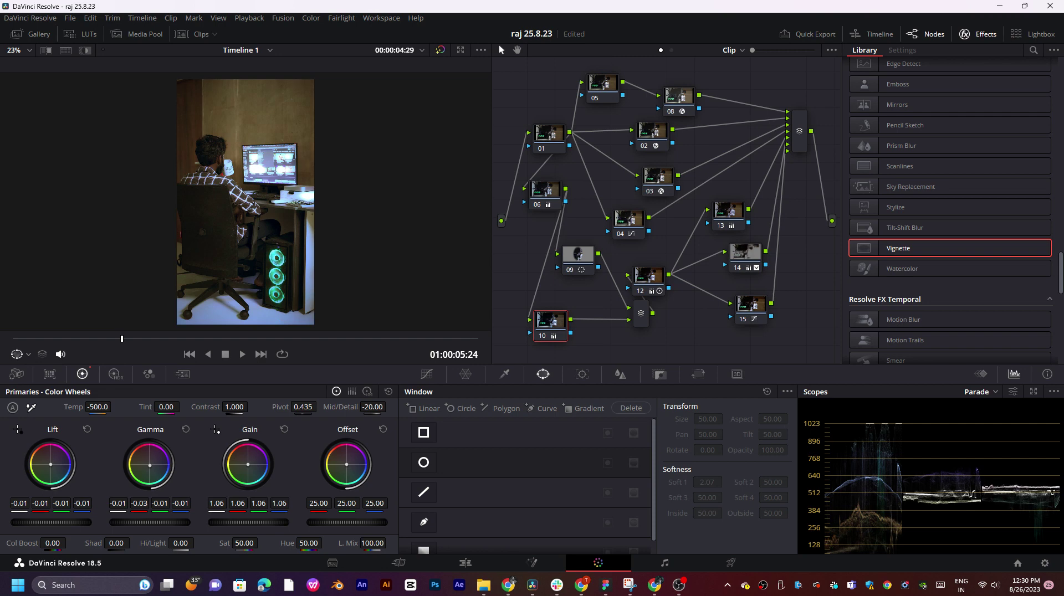
drag(40, 503, 36, 503)
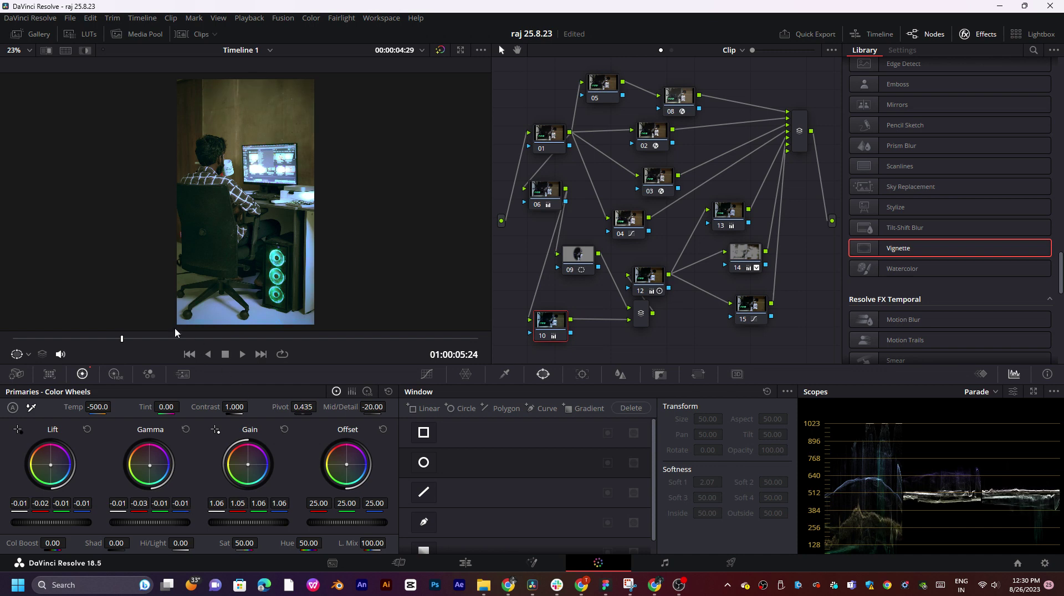
- Review the grade in full screen, and raise node 10's Gain to 1.17 with red at 1.16 and green at 1.14
drag(166, 340, 231, 345)
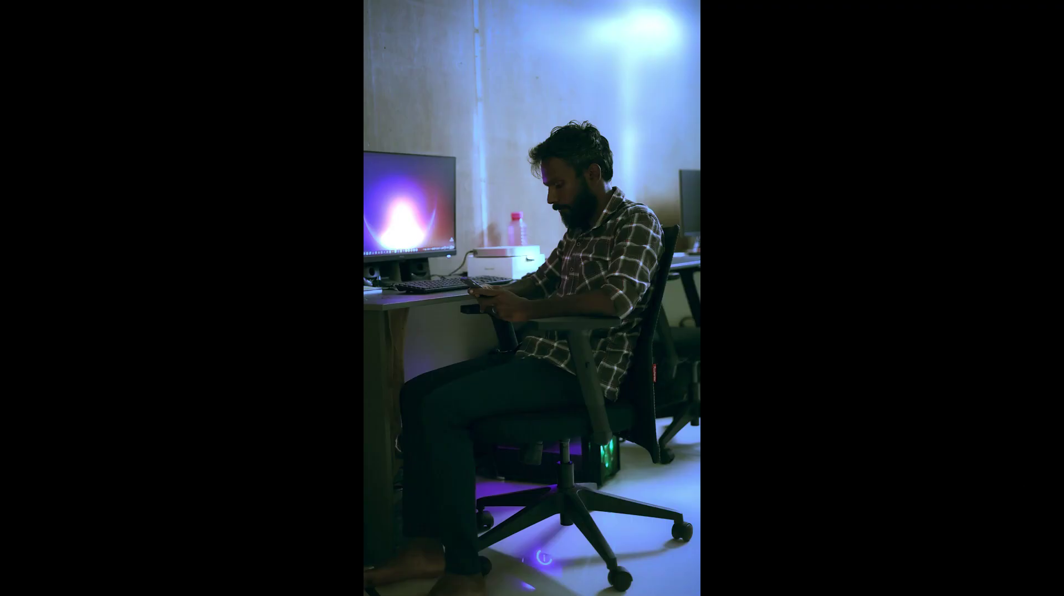
mouse_move(437, 566)
mouse_down()
mouse_move(383, 566)
mouse_move(458, 563)
mouse_move(375, 564)
mouse_move(452, 565)
mouse_up()
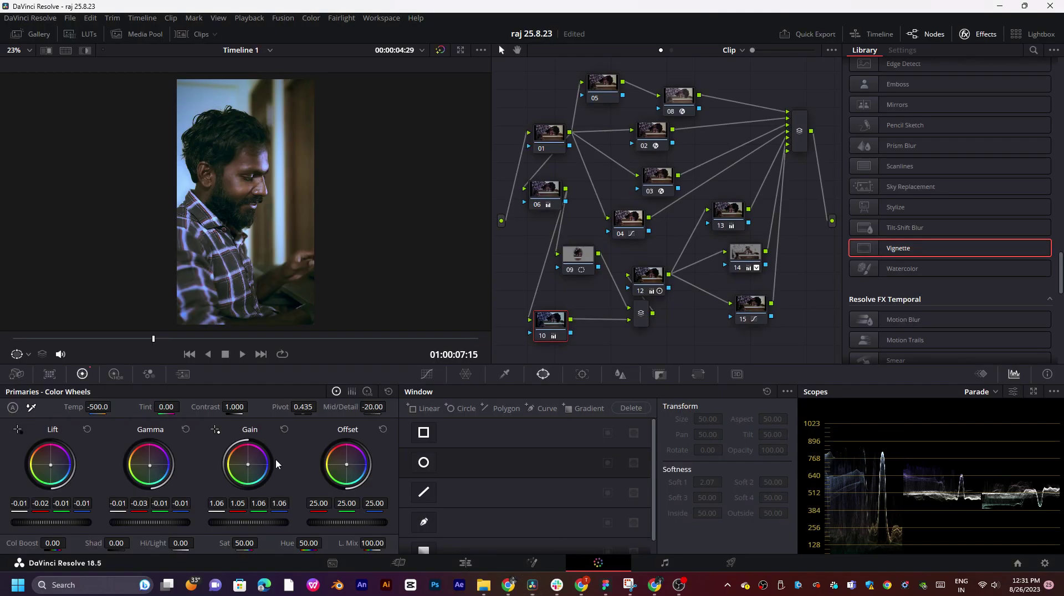
drag(256, 503, 271, 522)
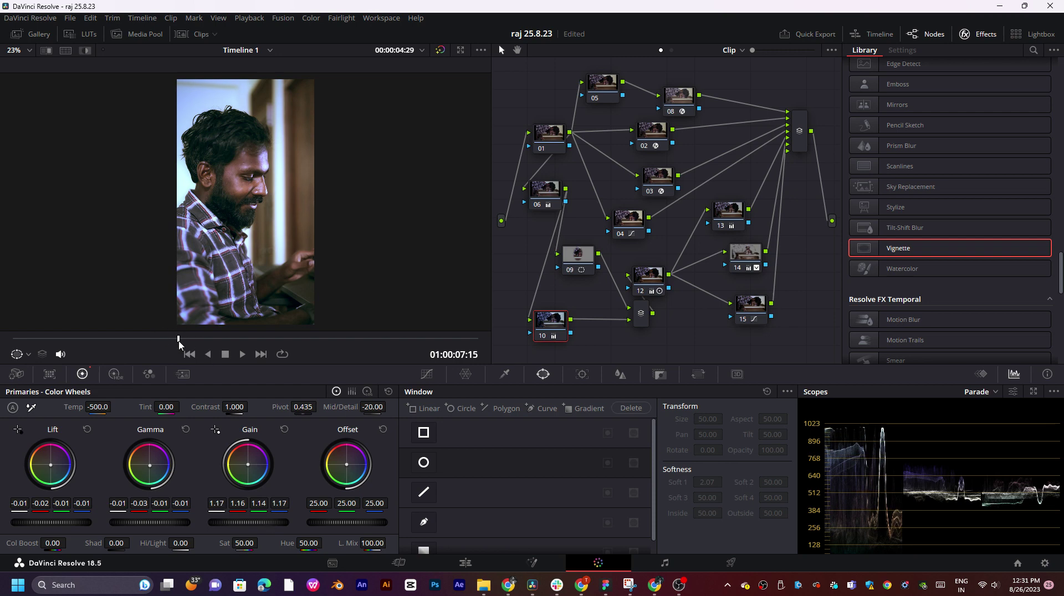
- Set node 10's temperature to 500 and review several shots in full screen
drag(179, 339, 277, 339)
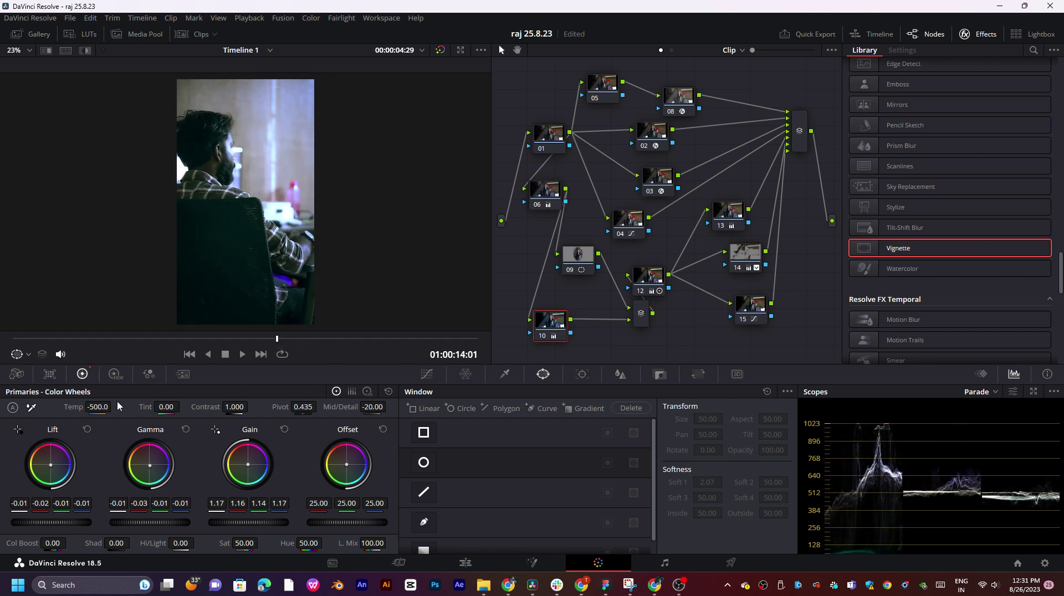
drag(115, 406, 114, 407)
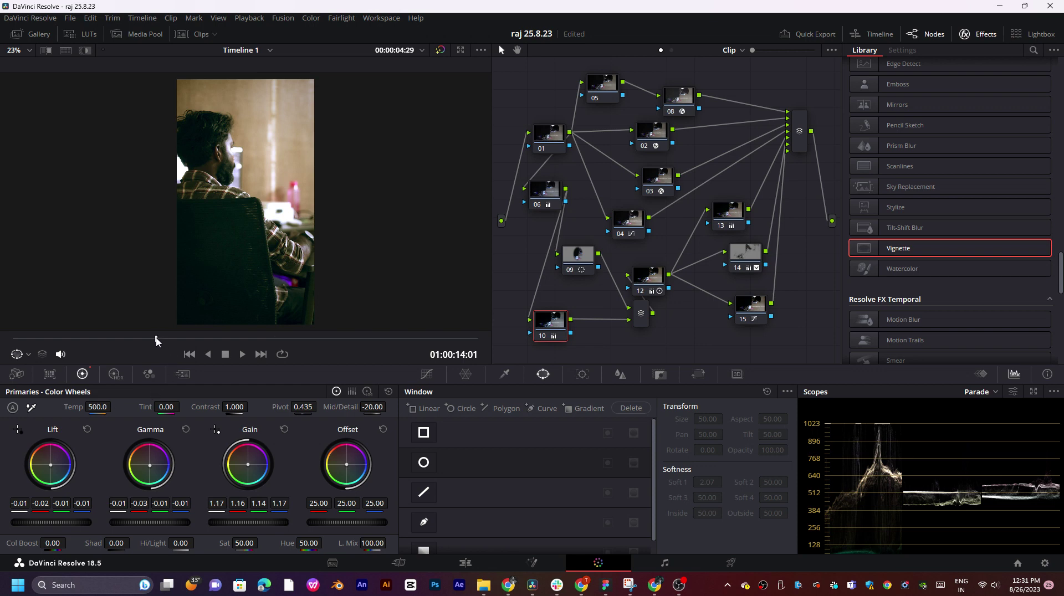
mouse_move(156, 341)
mouse_down()
mouse_move(114, 340)
mouse_move(368, 339)
mouse_move(80, 347)
mouse_move(167, 345)
mouse_move(141, 348)
mouse_up()
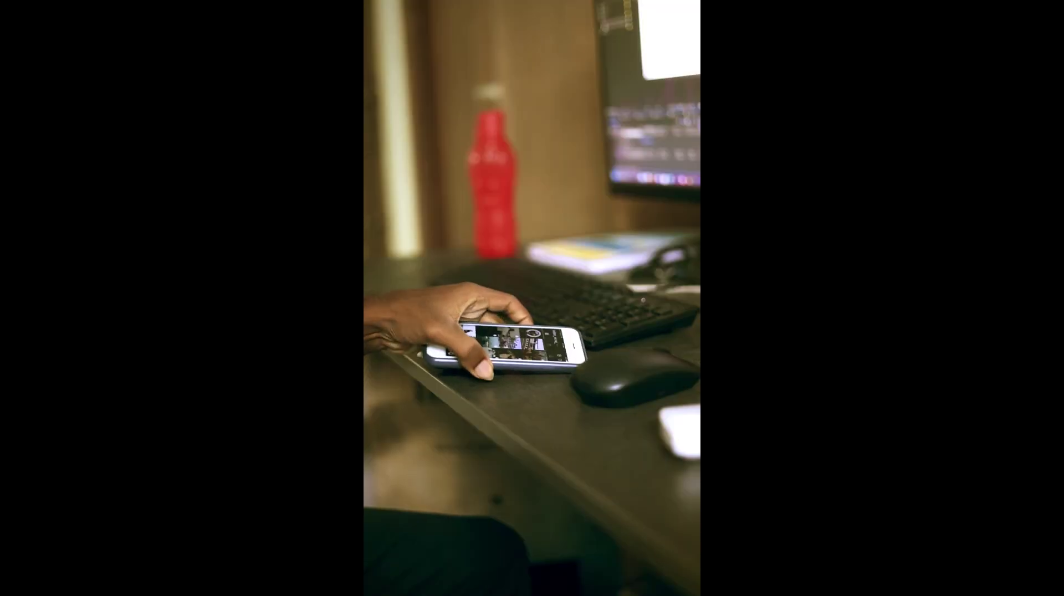
click(214, 364)
click(433, 567)
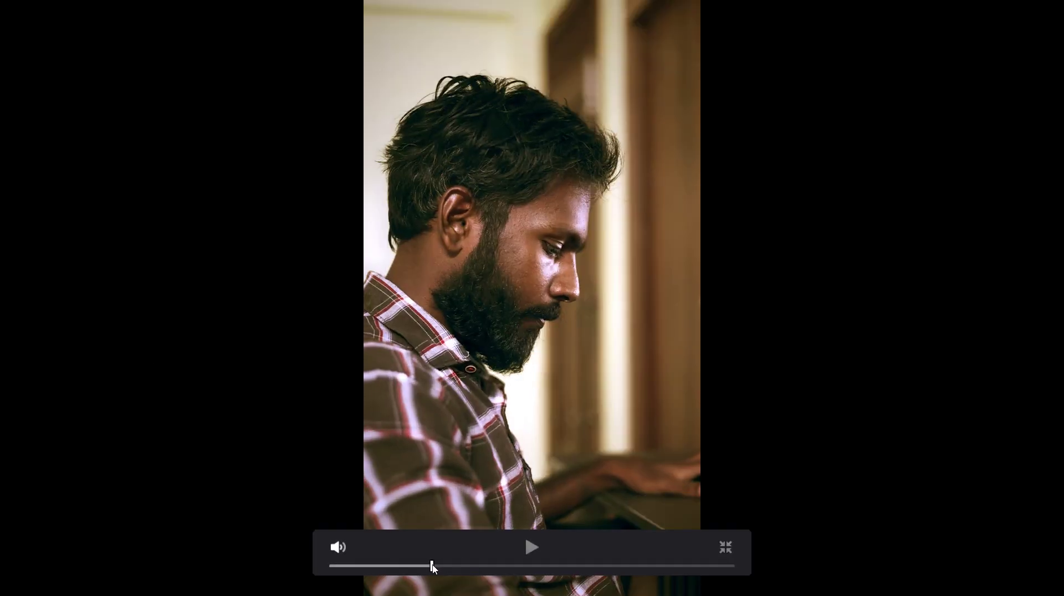
- Finish the full-screen review of the grade, and switch to the browser to check the YouTube channel and the live stream playback
drag(433, 566, 435, 566)
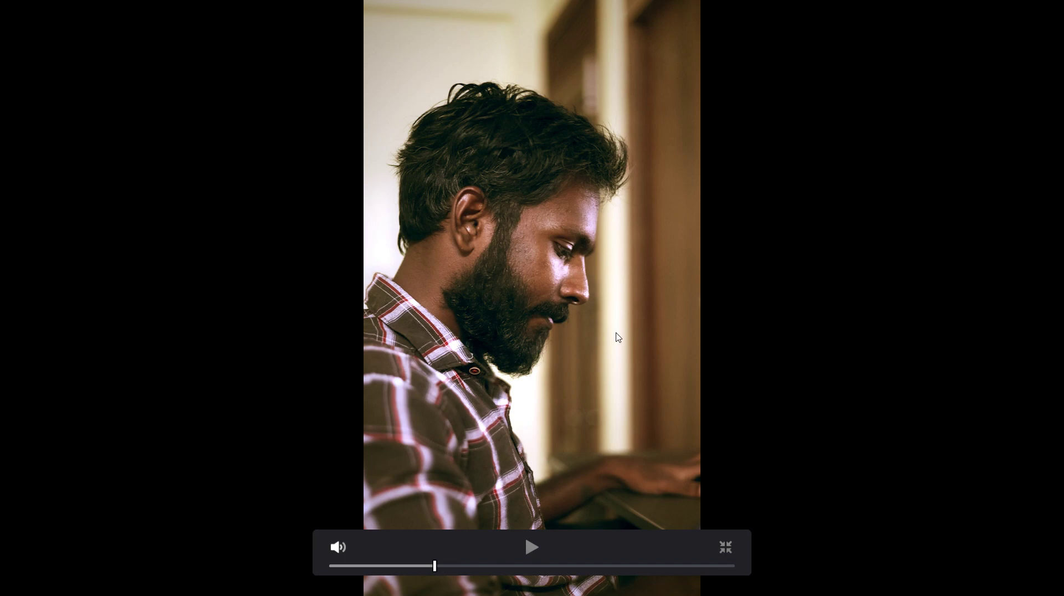
click(727, 553)
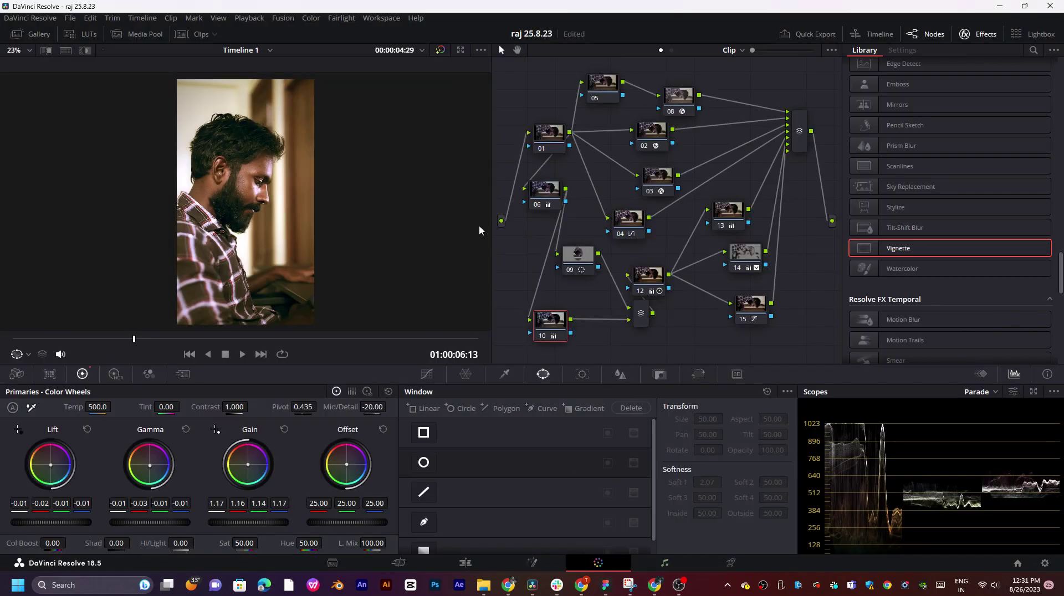
click(654, 585)
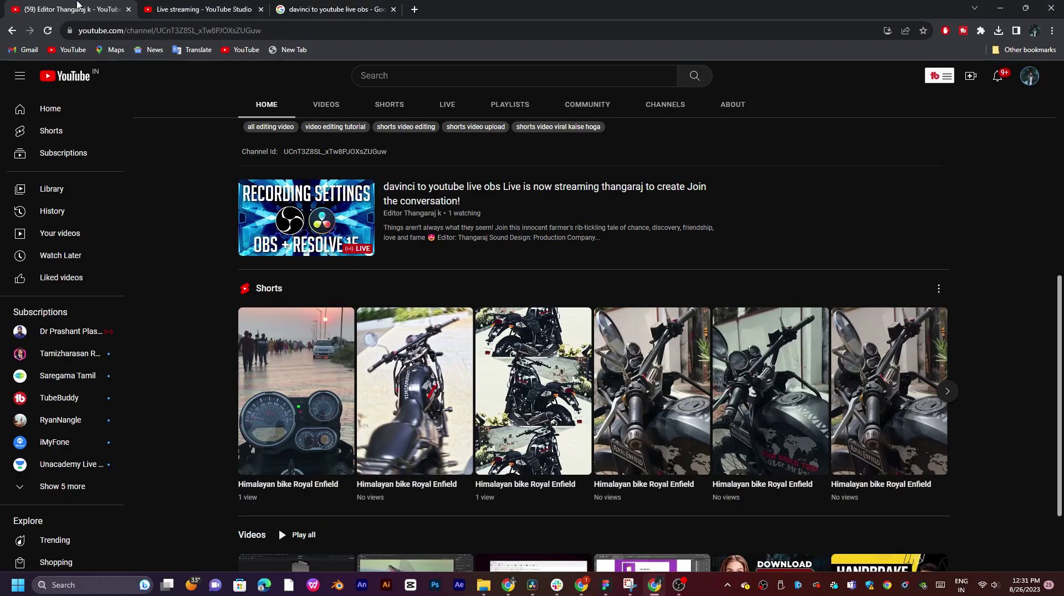
click(177, 8)
click(76, 9)
click(511, 588)
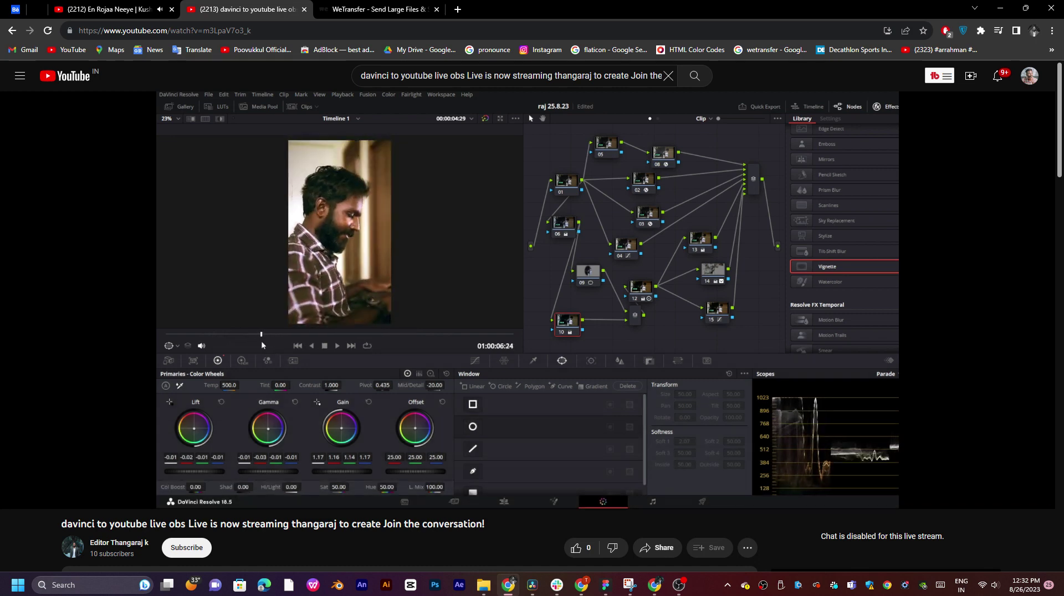
click(366, 9)
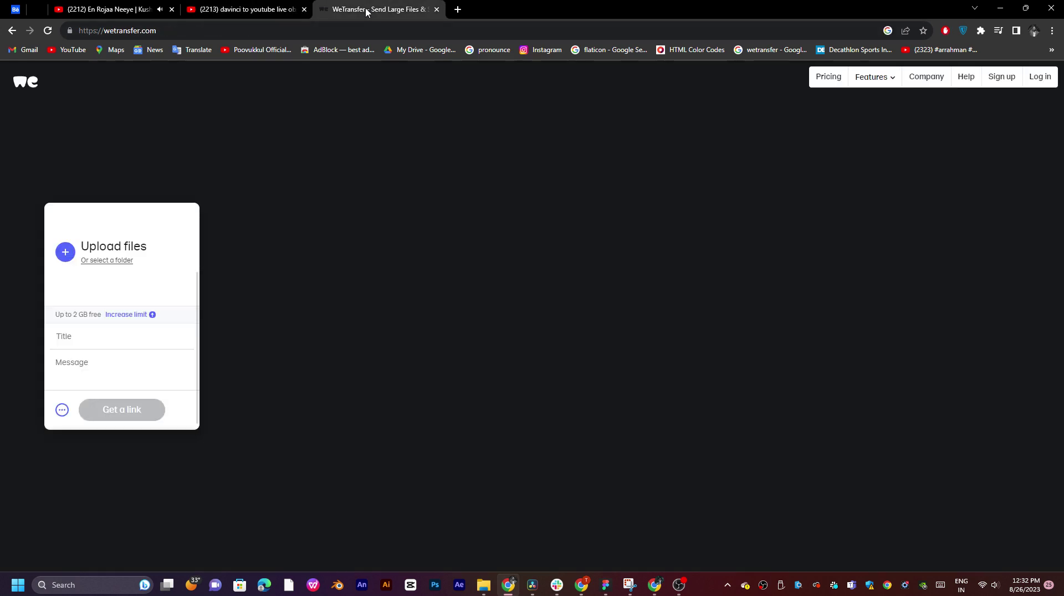
click(270, 10)
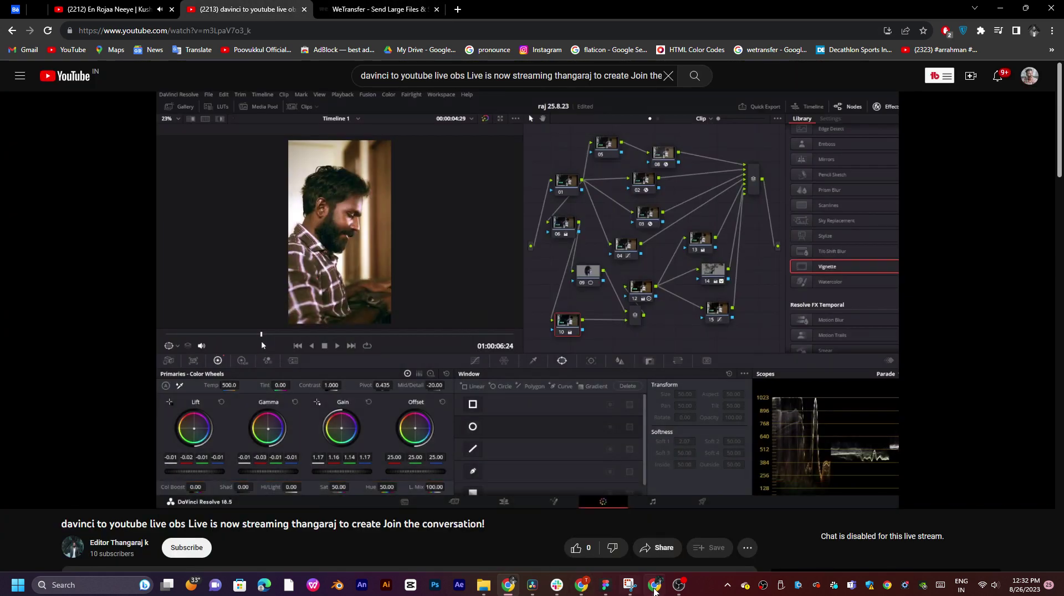
mouse_move(676, 590)
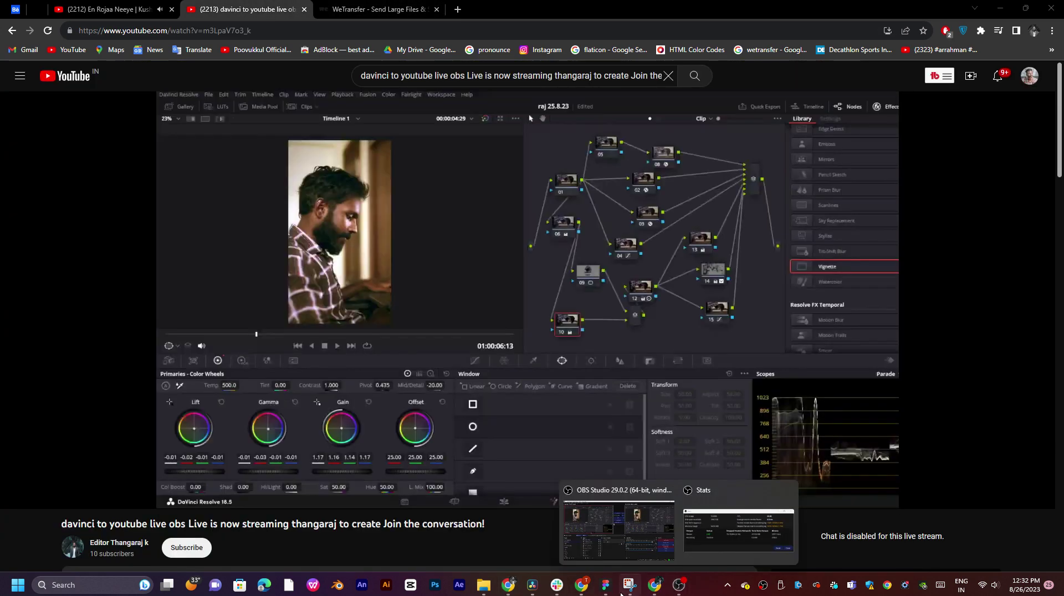
- Return to DaVinci Resolve and add a new layer node branching alongside node 10, showing the primaries as color bars
click(533, 590)
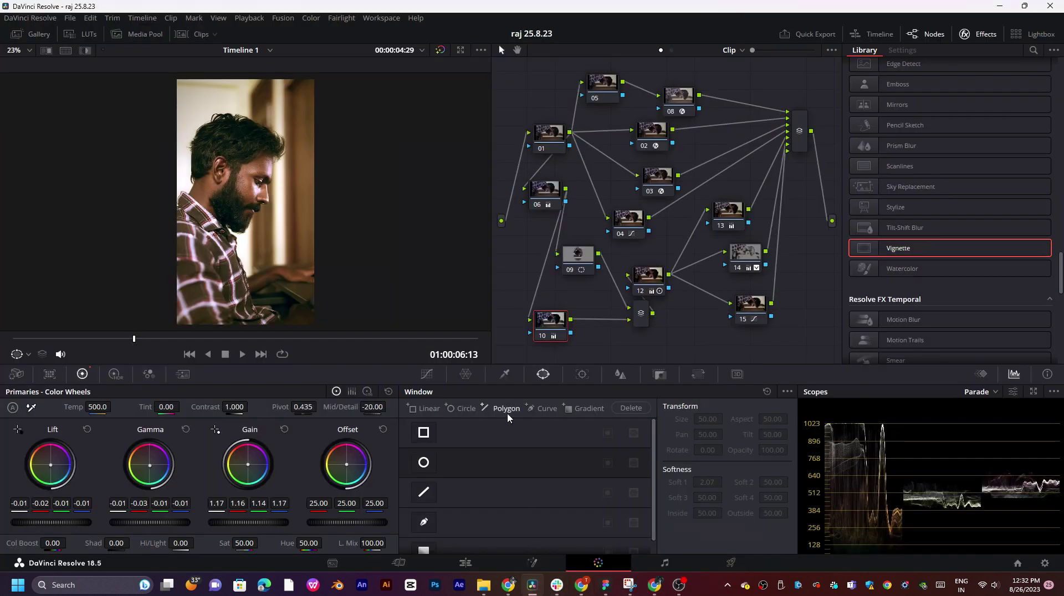
click(640, 318)
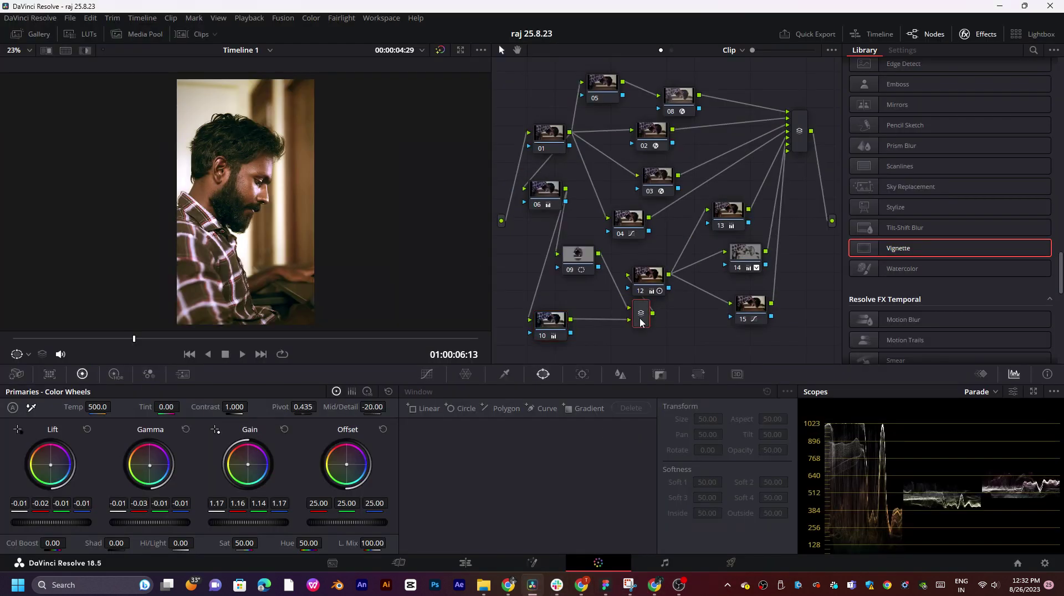
click(555, 330)
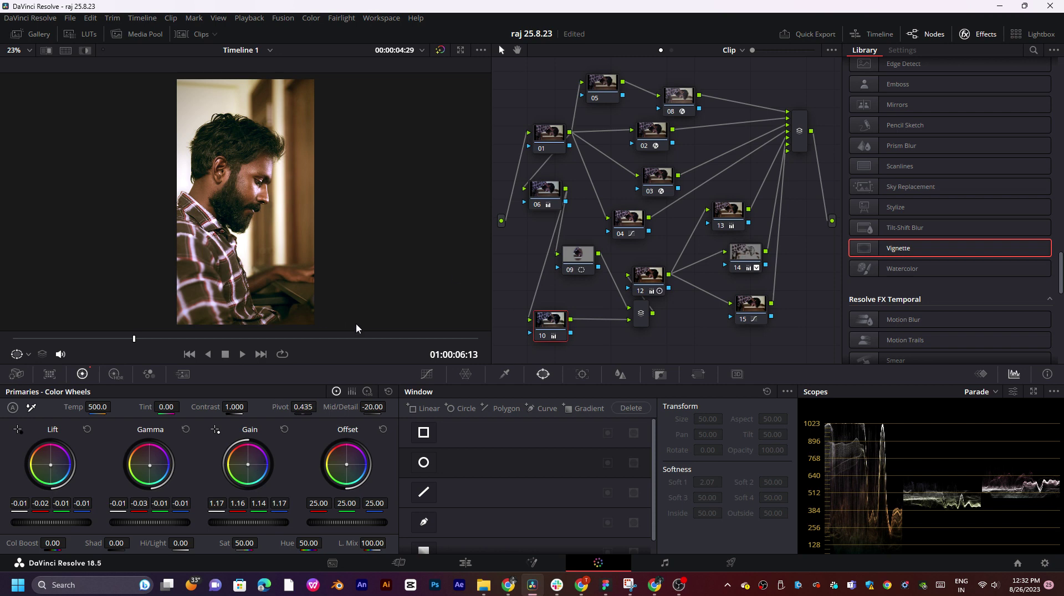
click(351, 392)
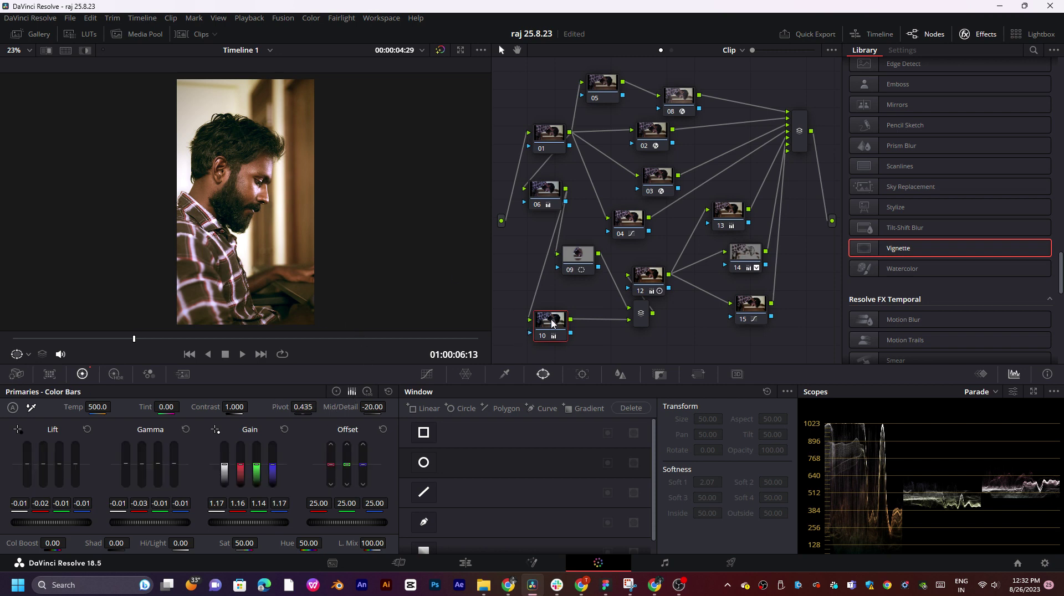
drag(553, 324, 553, 300)
key(alt+l)
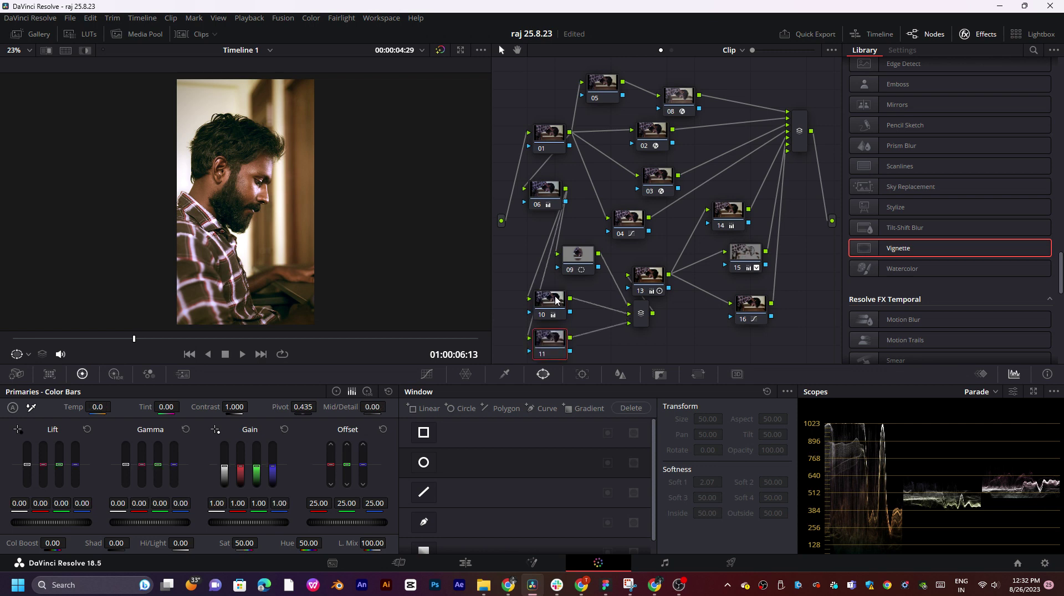
- Rearrange the right half of the node graph, lining up nodes 14, 15 and 16 in a column between node 13 and the final layer mixer
scroll(556, 301, down, 5)
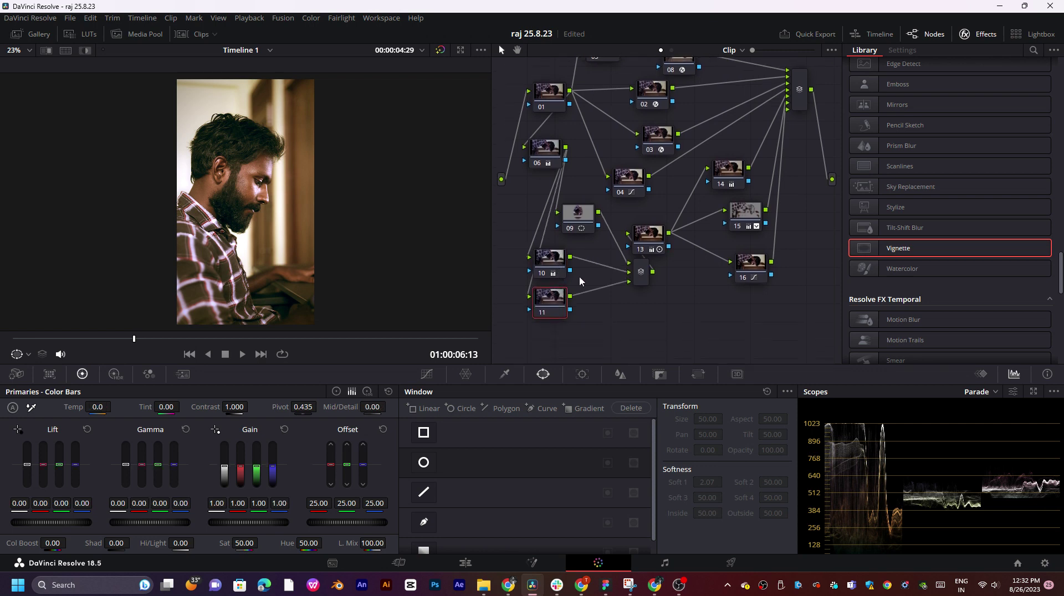
drag(652, 261, 671, 294)
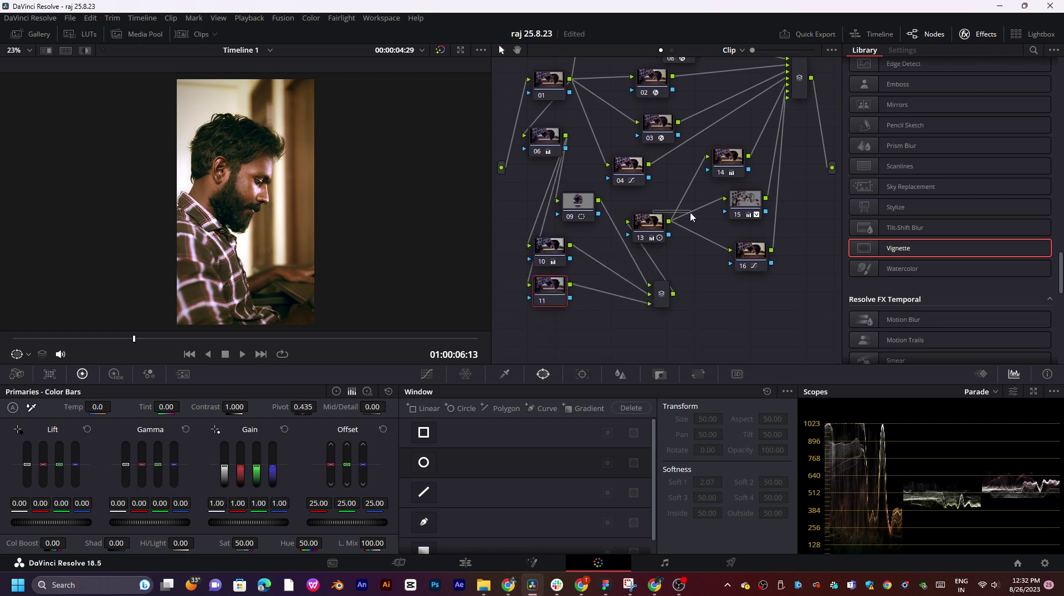
drag(651, 227, 685, 201)
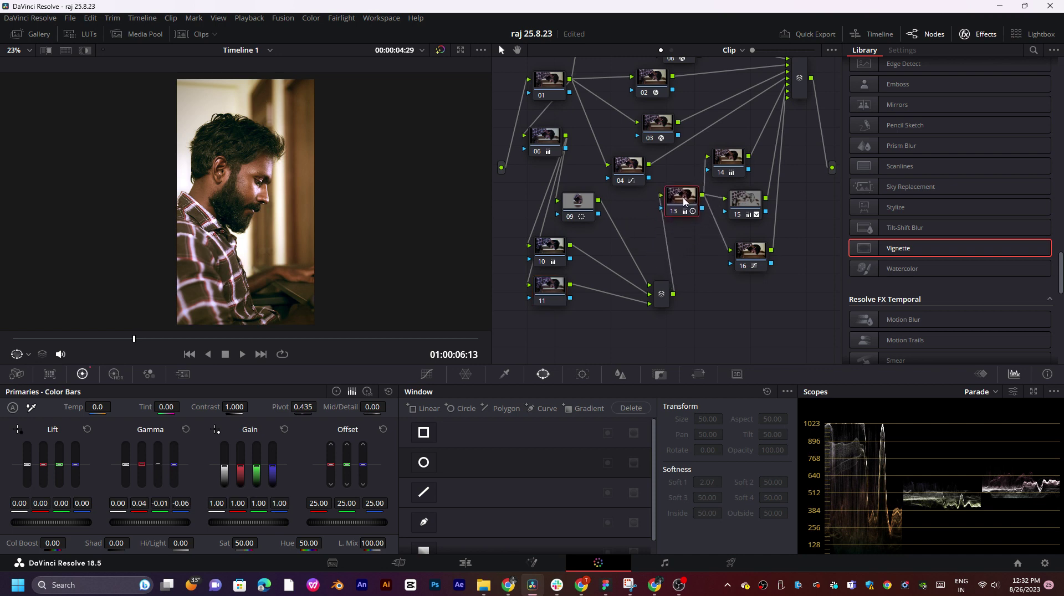
drag(731, 173, 753, 170)
drag(743, 212, 749, 210)
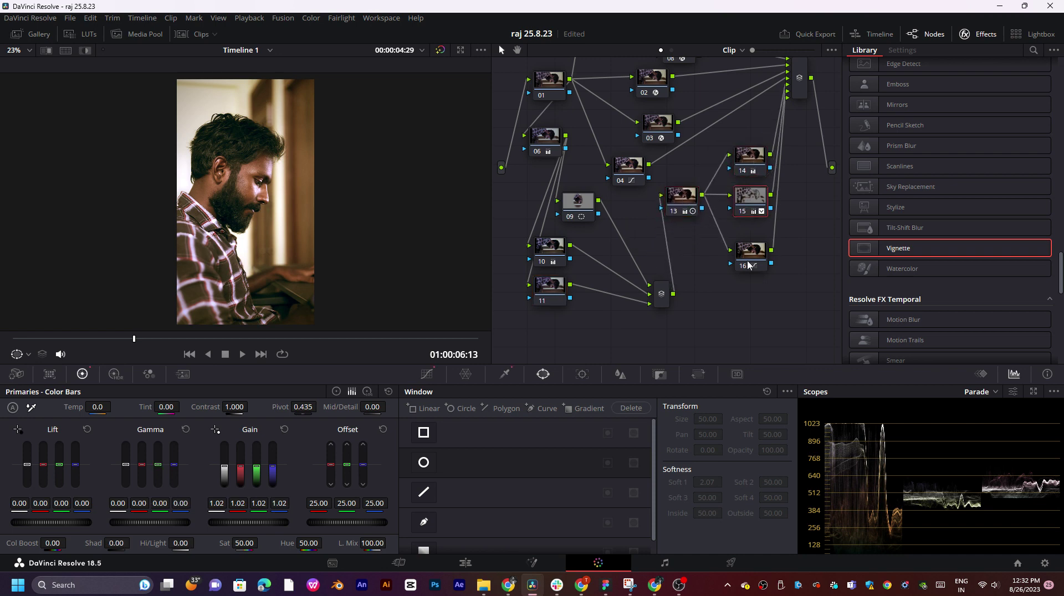
drag(748, 264, 746, 245)
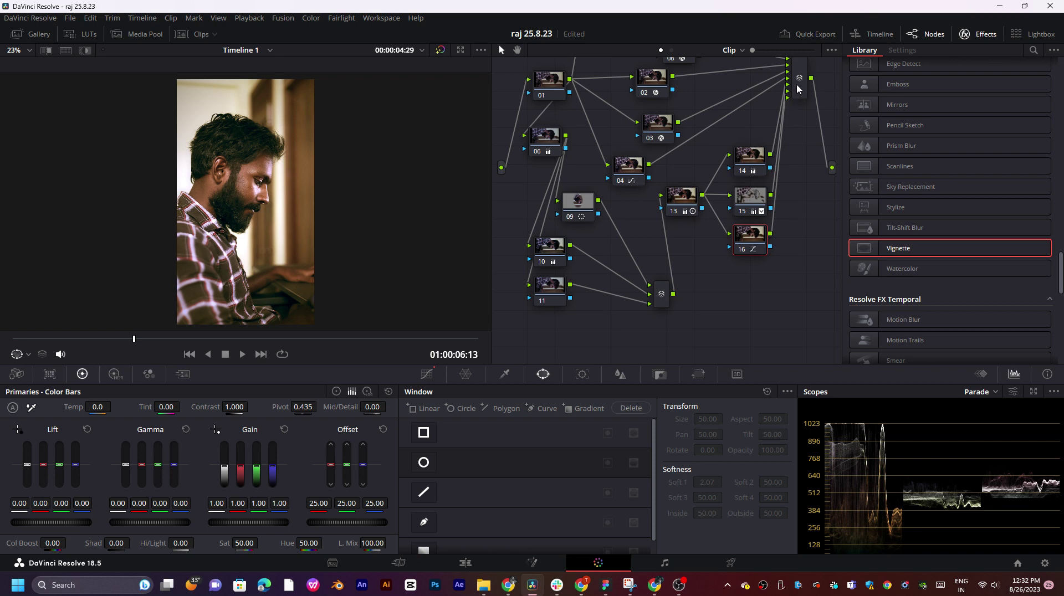
drag(797, 89, 814, 133)
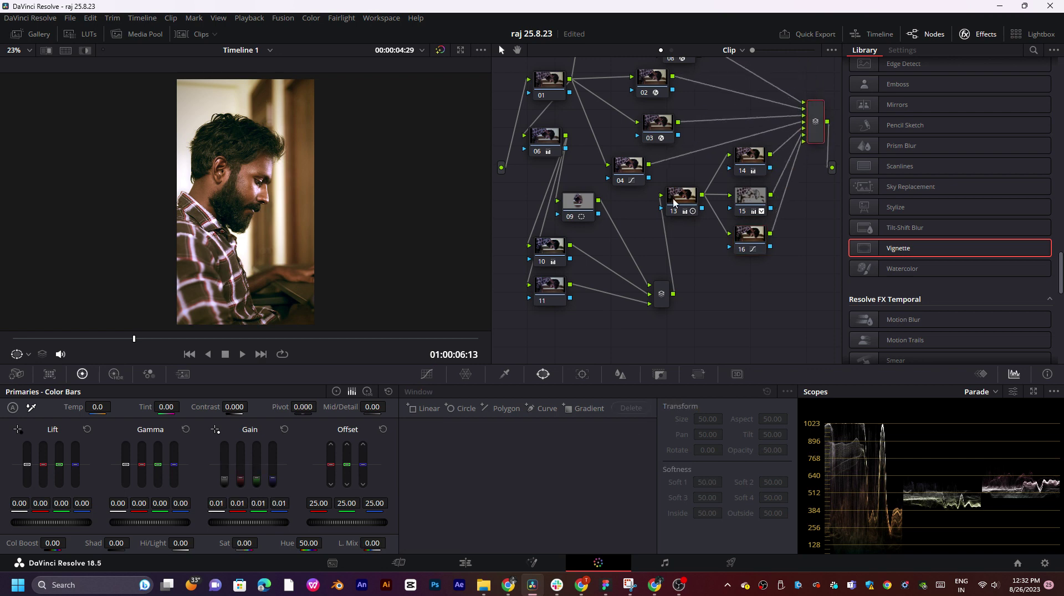
- Move the smaller layer mixer beside node 13, stack nodes 10 and 11 under node 09, and place node 06 before them
drag(673, 203, 677, 202)
drag(661, 296, 655, 256)
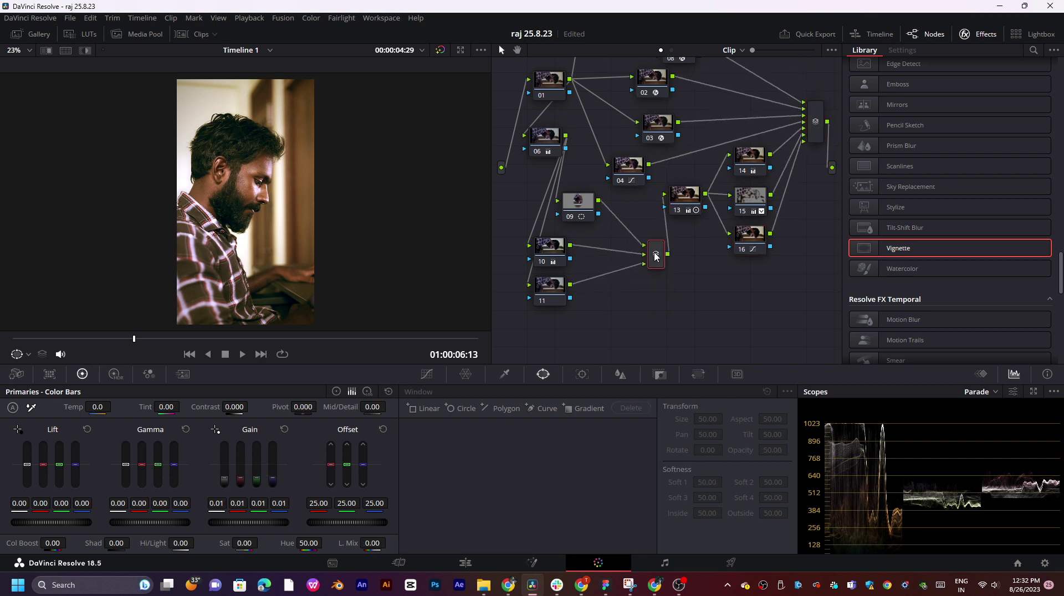
drag(549, 249, 579, 247)
drag(547, 292, 583, 280)
drag(549, 142, 520, 243)
scroll(565, 253, down, 1)
click(578, 275)
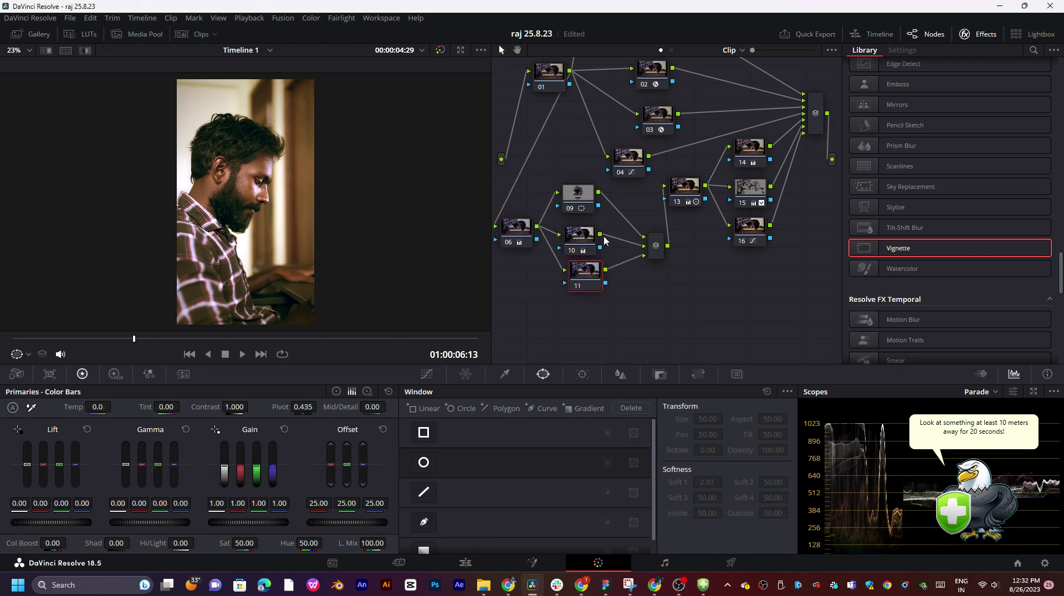
- Widen the node graph area, undo the final layer mixer's move, and align node 11 directly below node 10
drag(486, 178, 419, 183)
drag(758, 173, 796, 171)
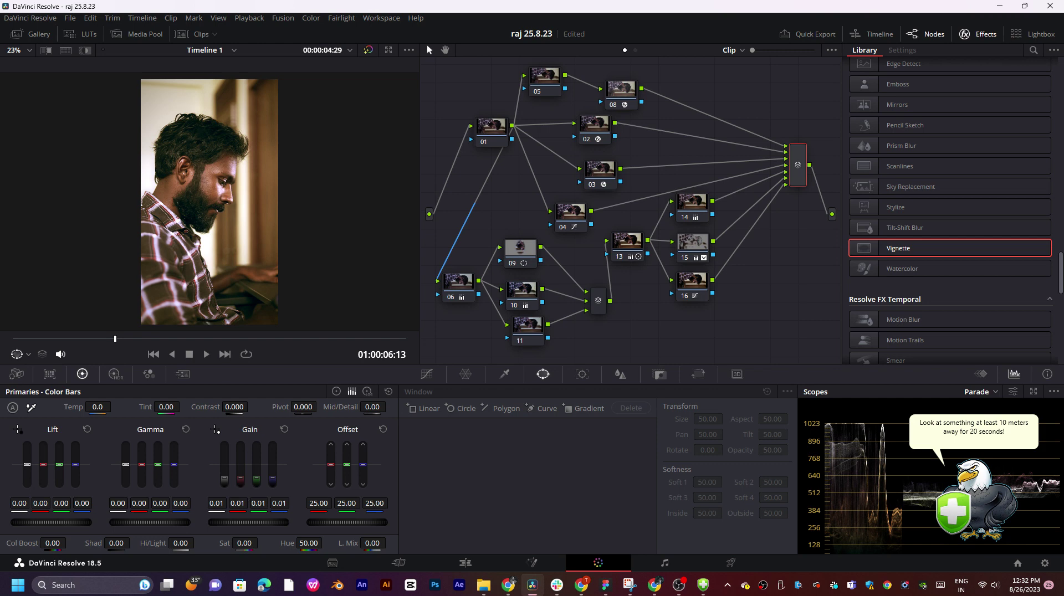
key(ctrl+z)
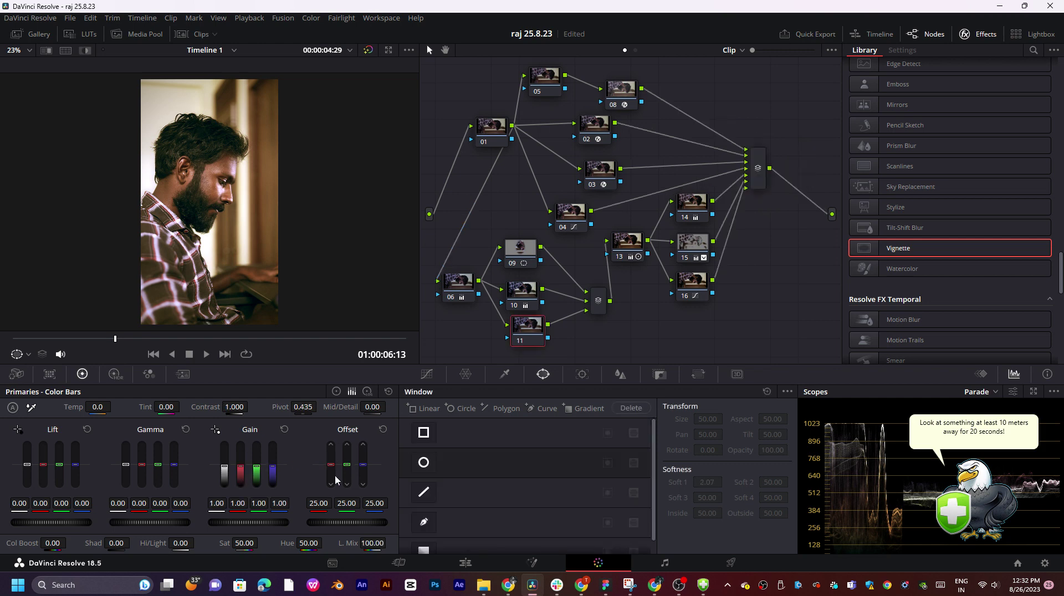
drag(543, 323, 530, 334)
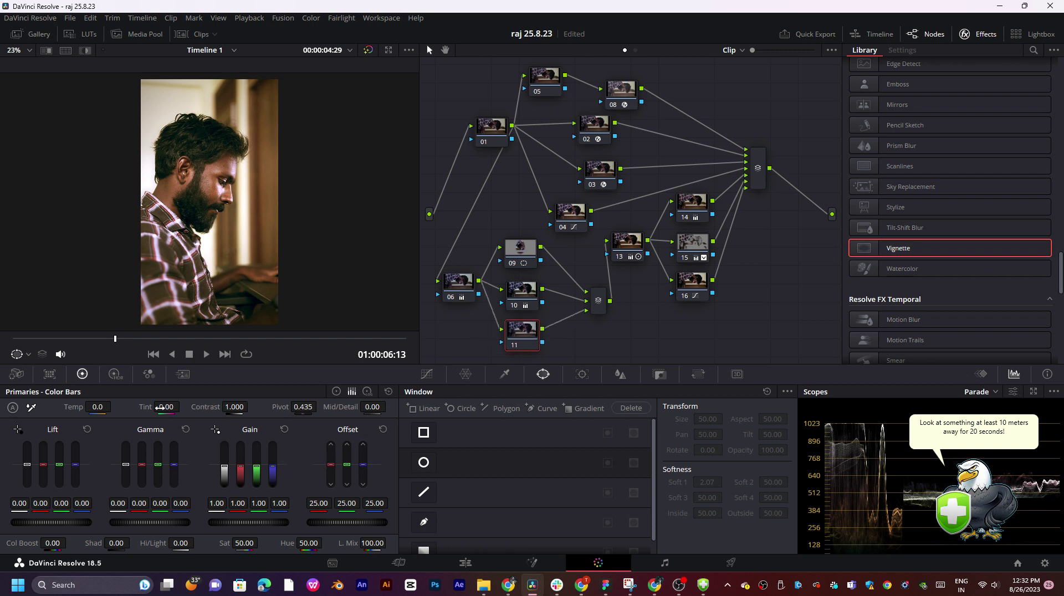
- Using the color wheels view, set node 11's highlights to -65.50, shadows to 20 and color boost to 10
click(337, 392)
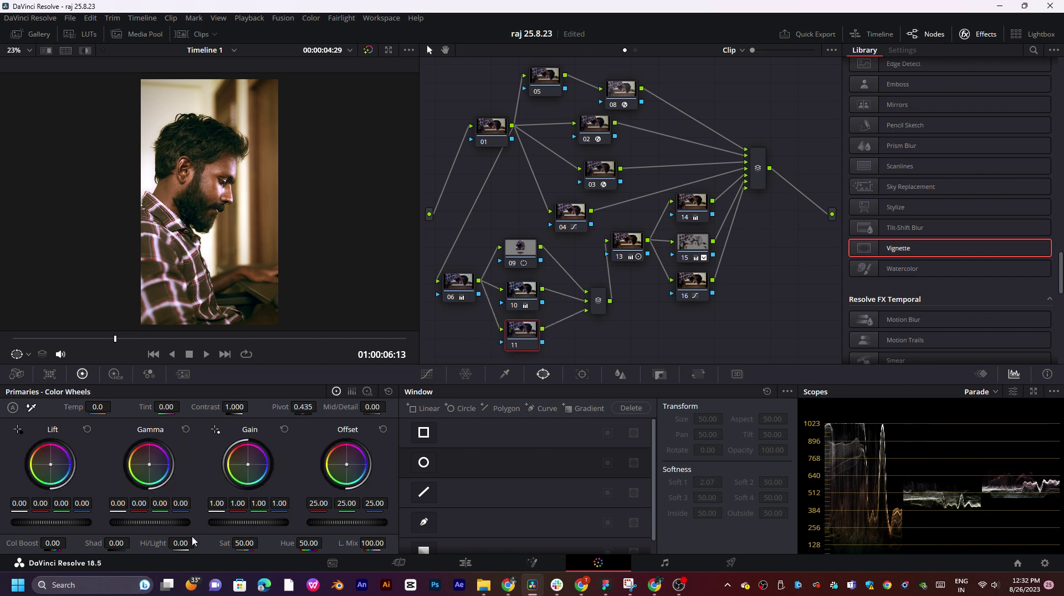
drag(181, 543, 140, 546)
key(Return)
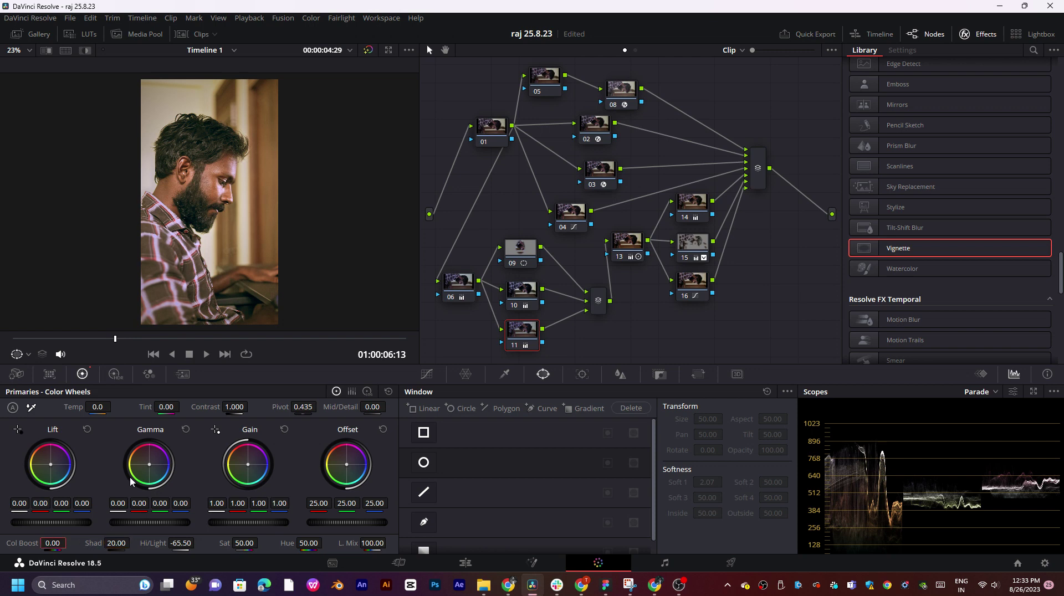
text(50)
key(Return)
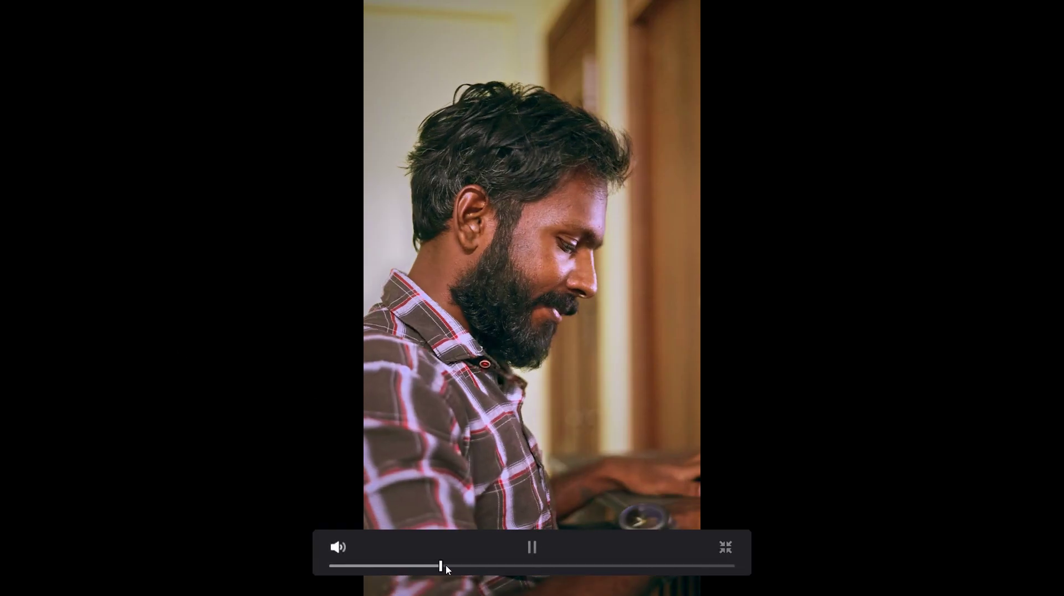
- Review the phone call, chair and keyboard shots in full screen to check node 11's adjustments
drag(417, 566, 650, 547)
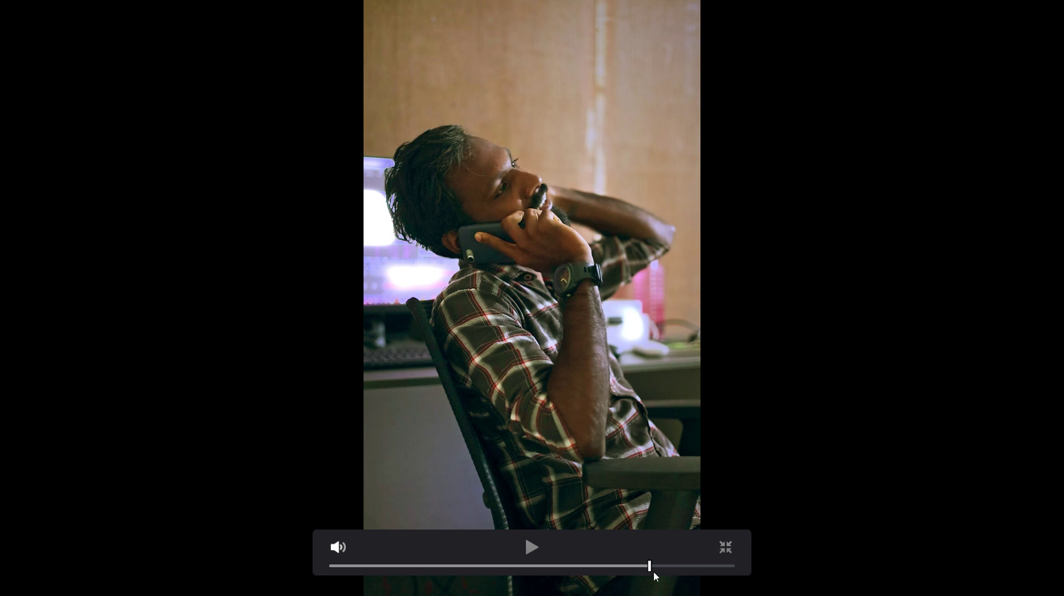
drag(653, 572, 567, 567)
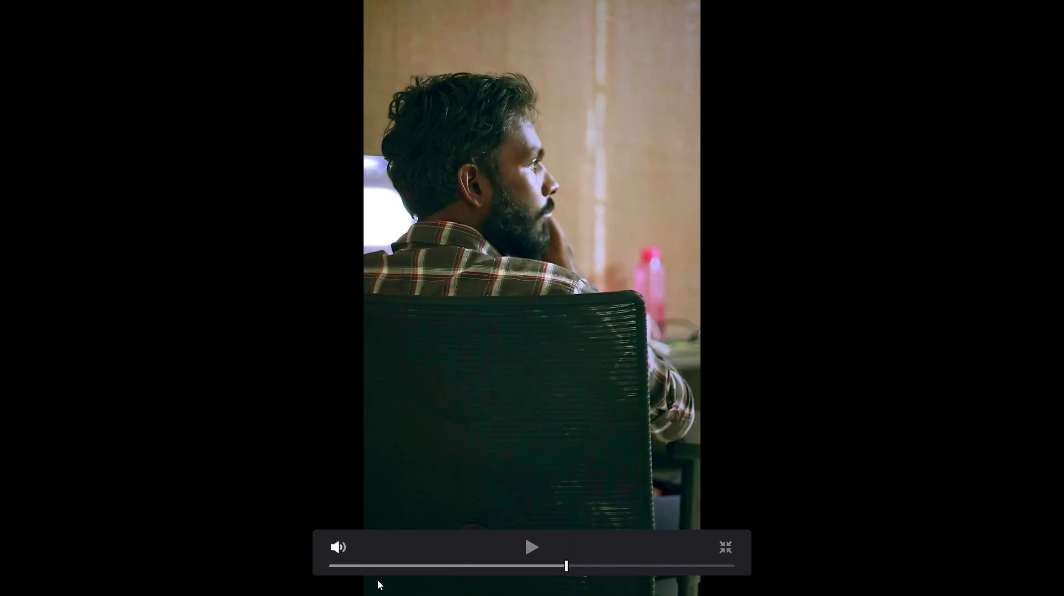
drag(368, 570, 360, 570)
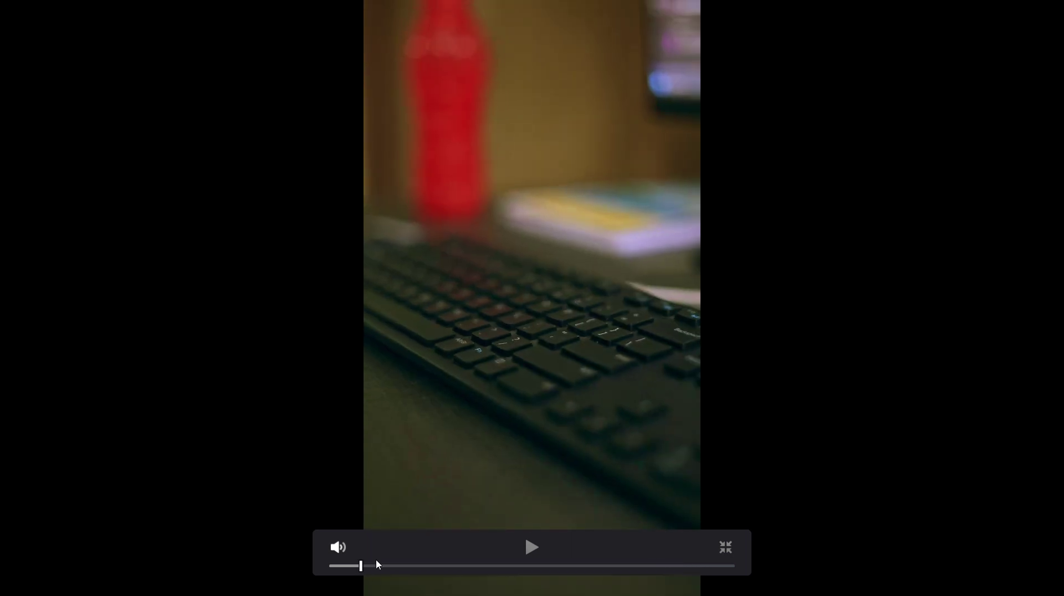
click(724, 549)
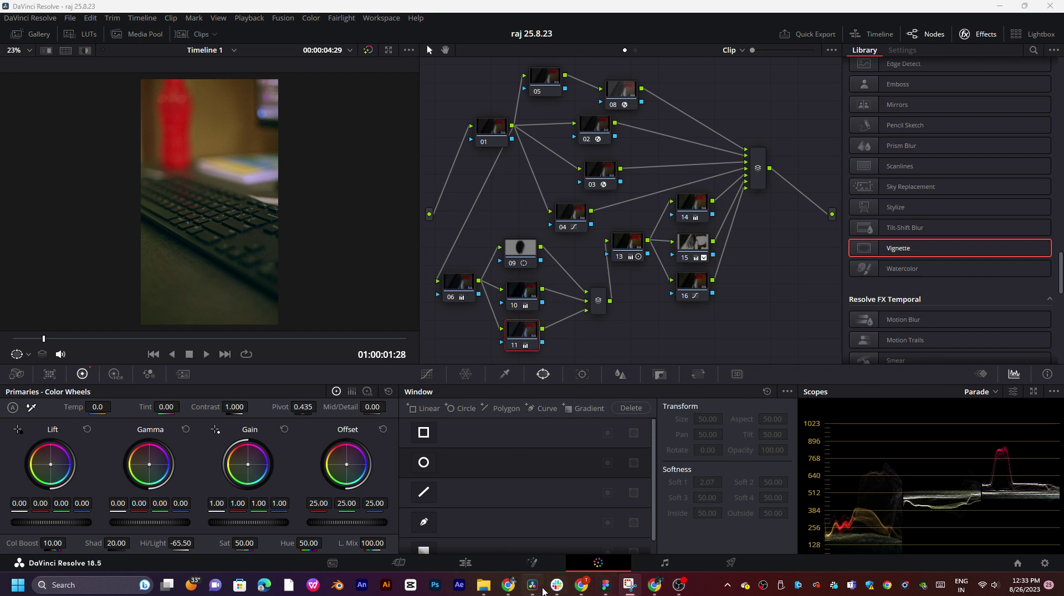
- Switch to the browser to check the live stream, and search the web for "yes bank credit card" in a new tab
click(508, 585)
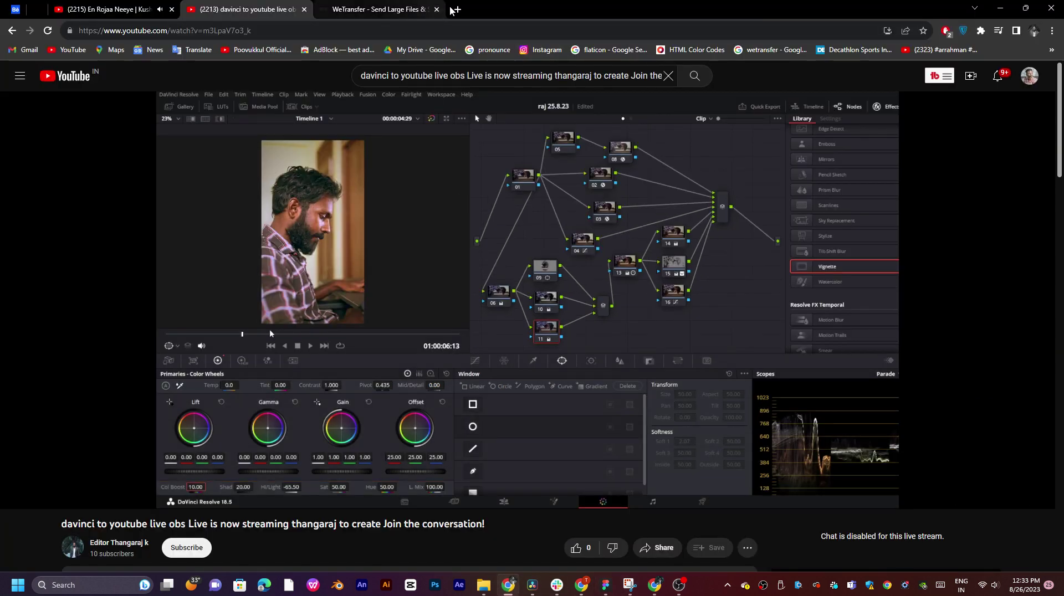
key(ctrl+t)
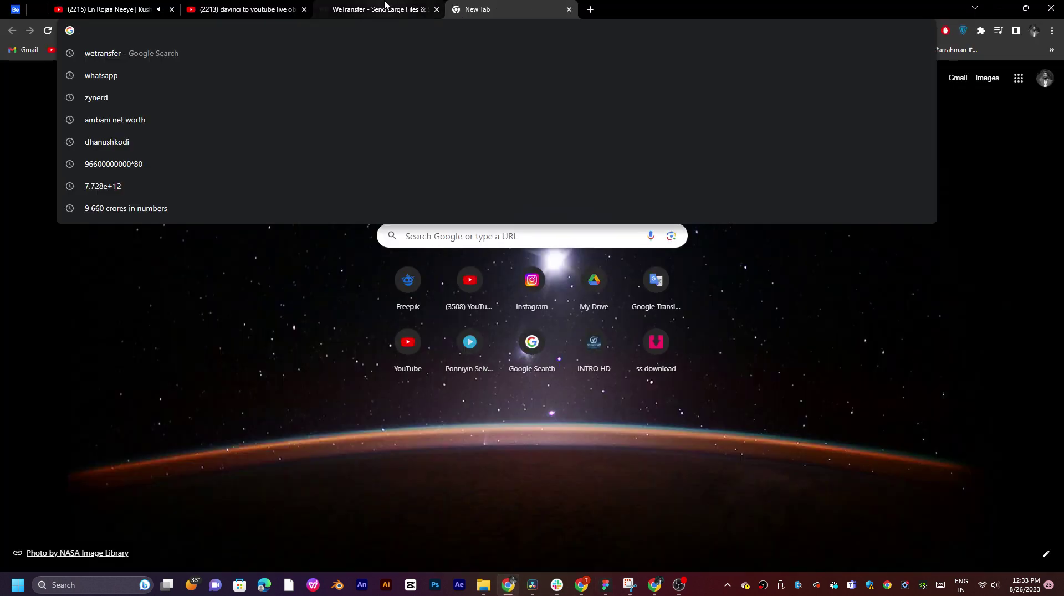
text(y)
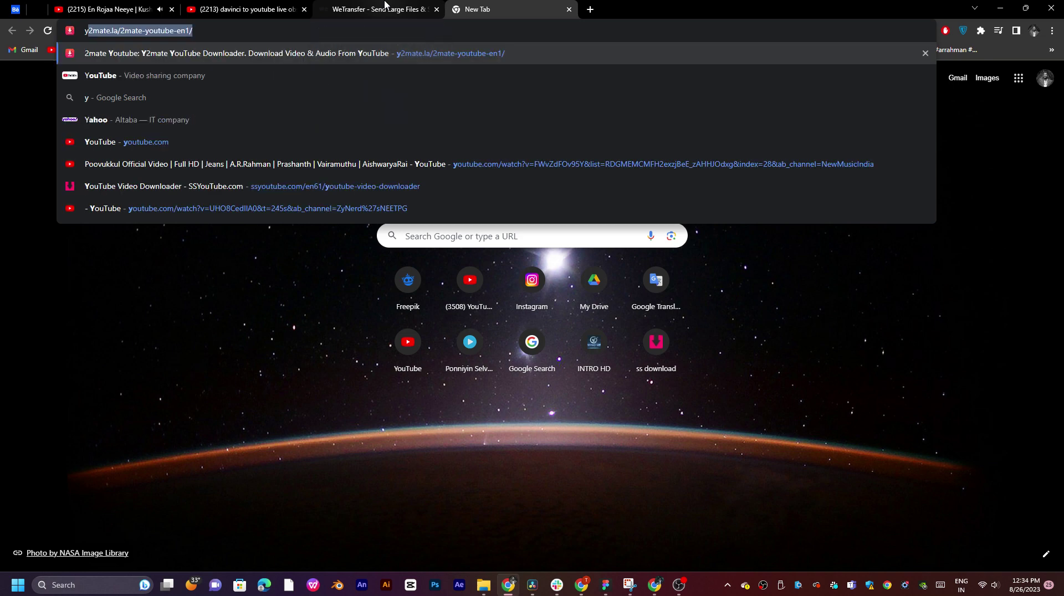
text(es)
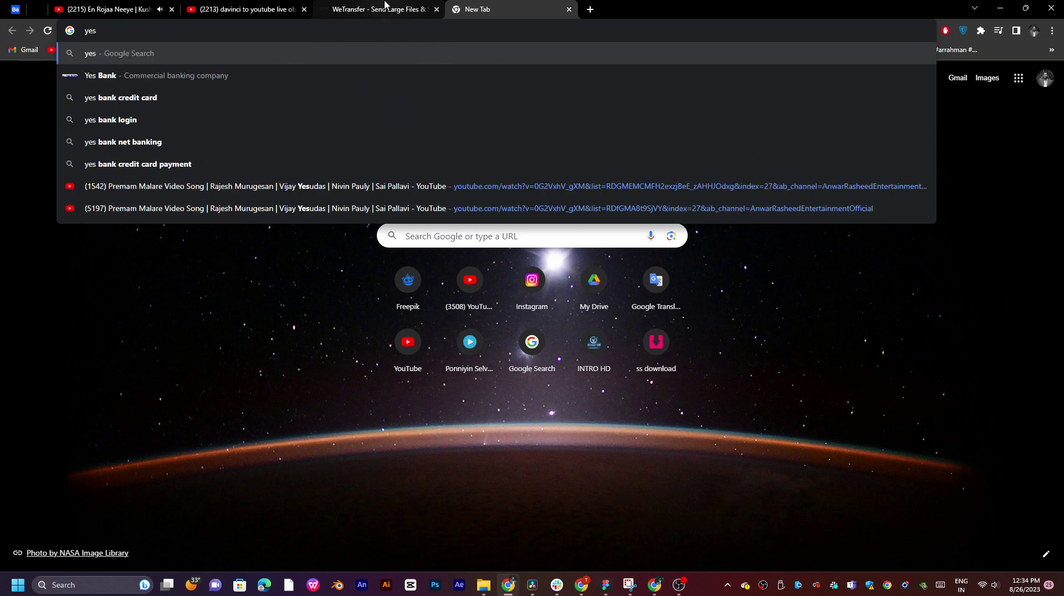
click(166, 97)
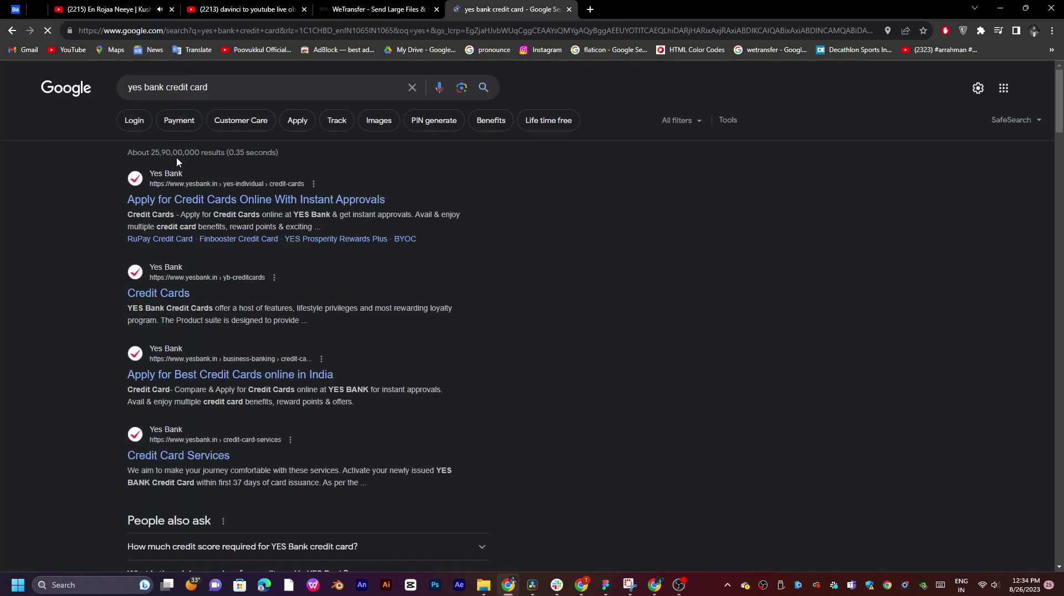
- Open the YES Bank credit cards page in its own browser window, check the live stream tab, and return to DaVinci Resolve
click(173, 200)
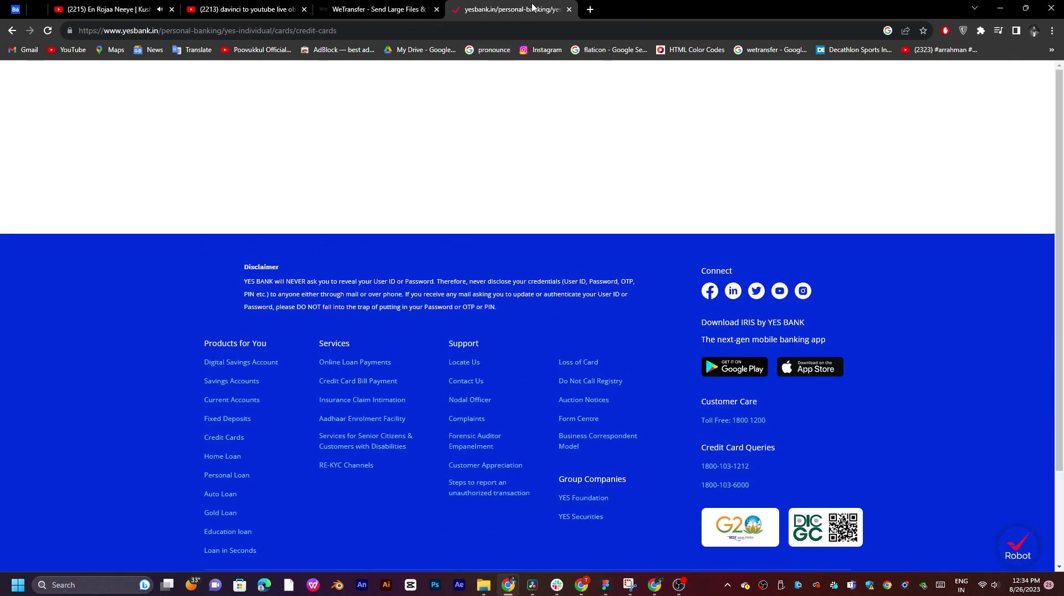
drag(461, 10, 479, 65)
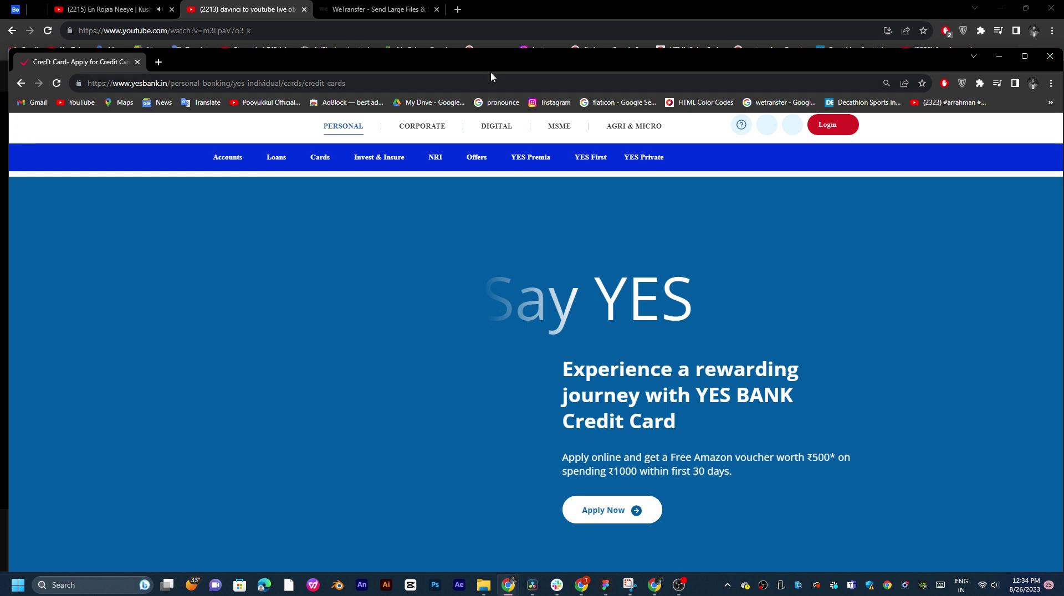
click(360, 50)
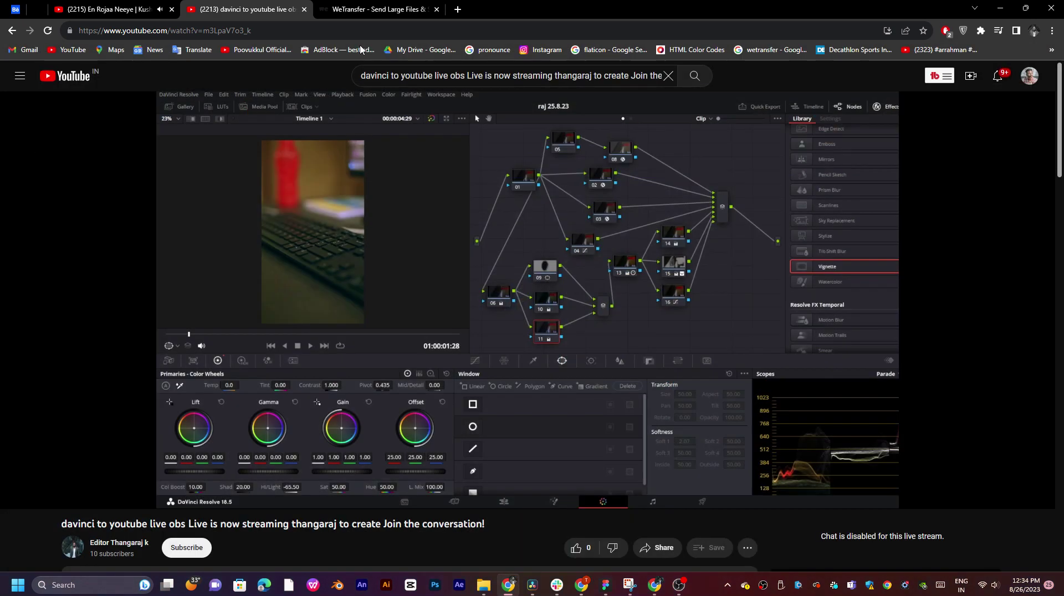
click(999, 15)
- Lower node 11's offset to 22.50 and set its saturation to 35, checking the hand-and-phone shot
scroll(516, 281, down, 2)
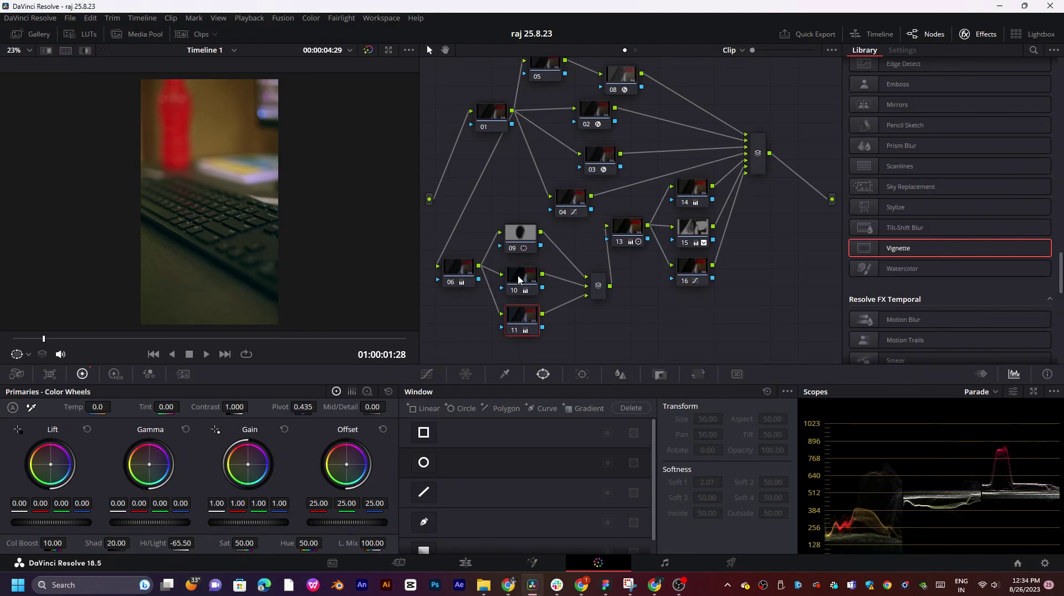
scroll(519, 280, down, 1)
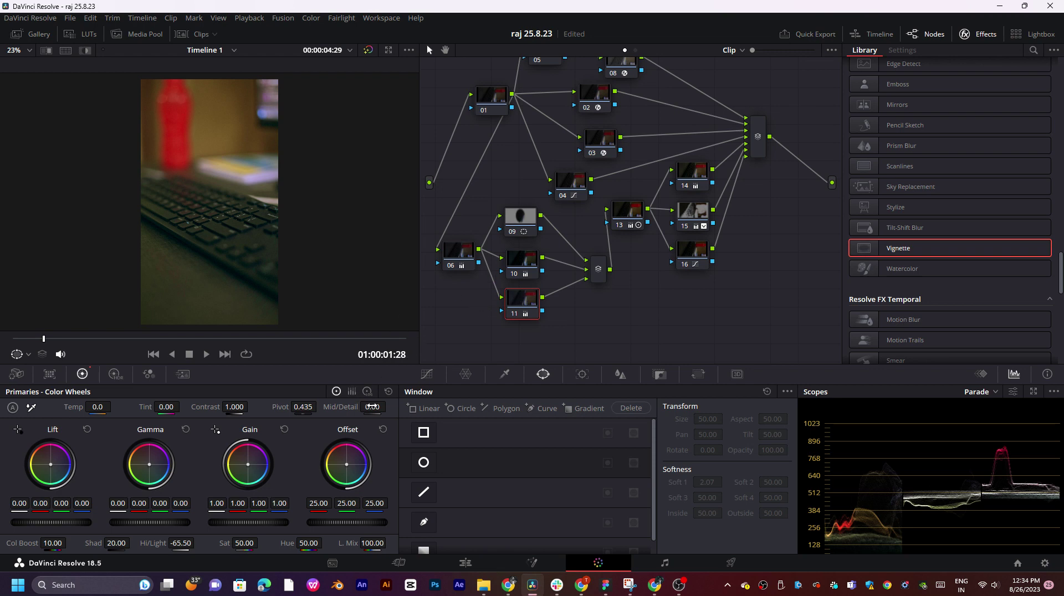
drag(347, 523, 325, 523)
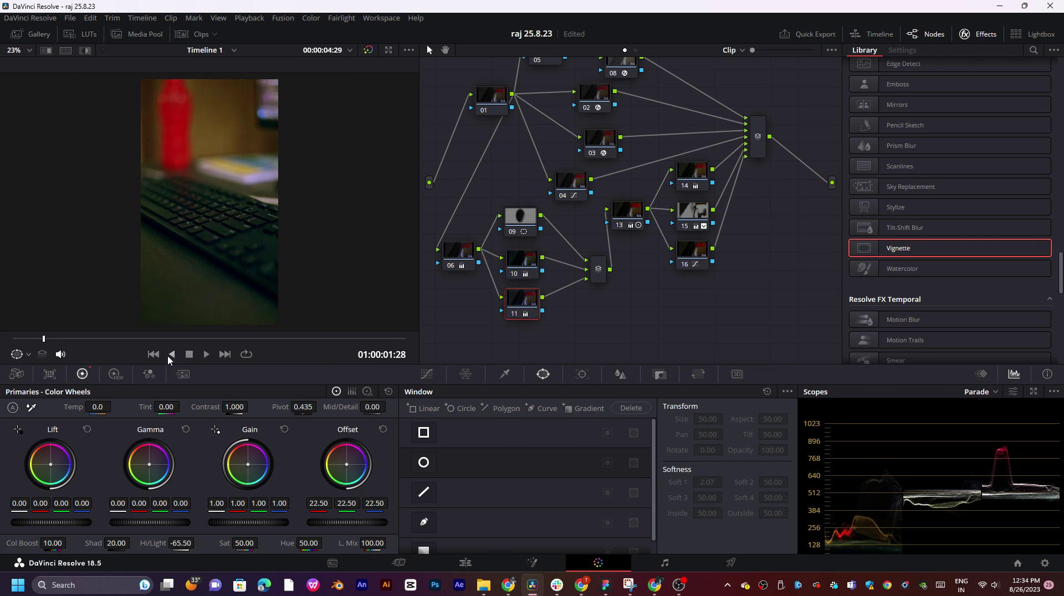
mouse_move(128, 339)
mouse_down()
mouse_move(147, 339)
mouse_move(136, 339)
mouse_up()
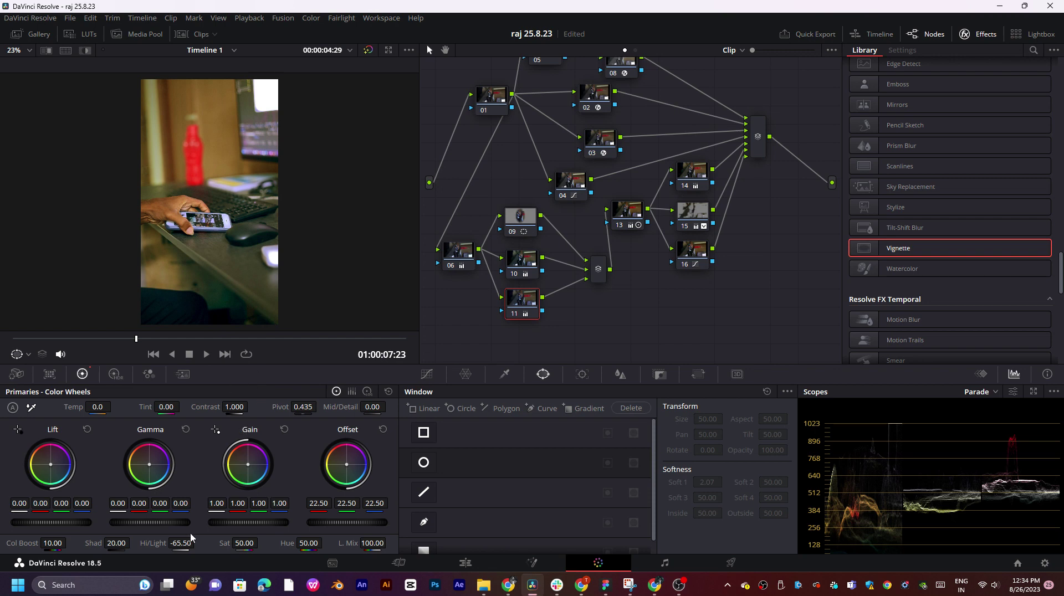
drag(244, 543, 261, 543)
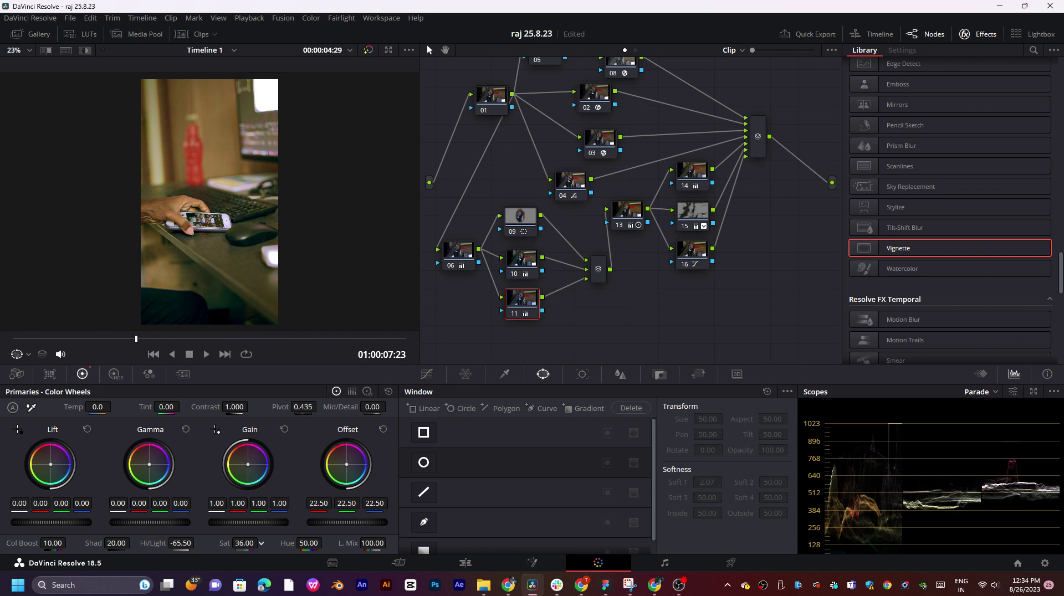
double_click(244, 543)
text(35)
key(Return)
- Save the project and play the graded footage from the phone call shot
drag(172, 339, 291, 327)
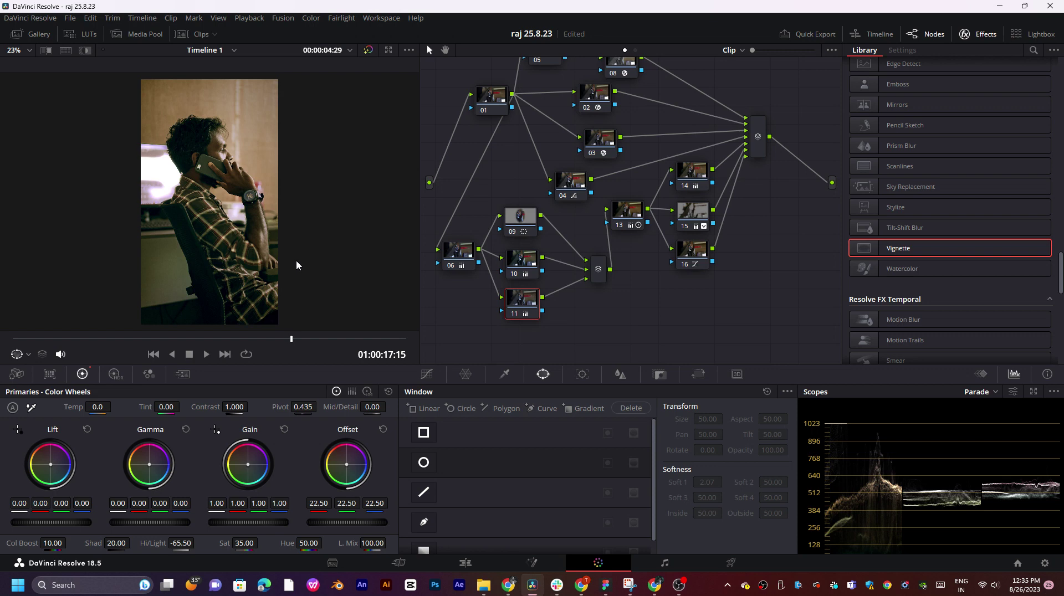
key(ctrl+s)
key(space)
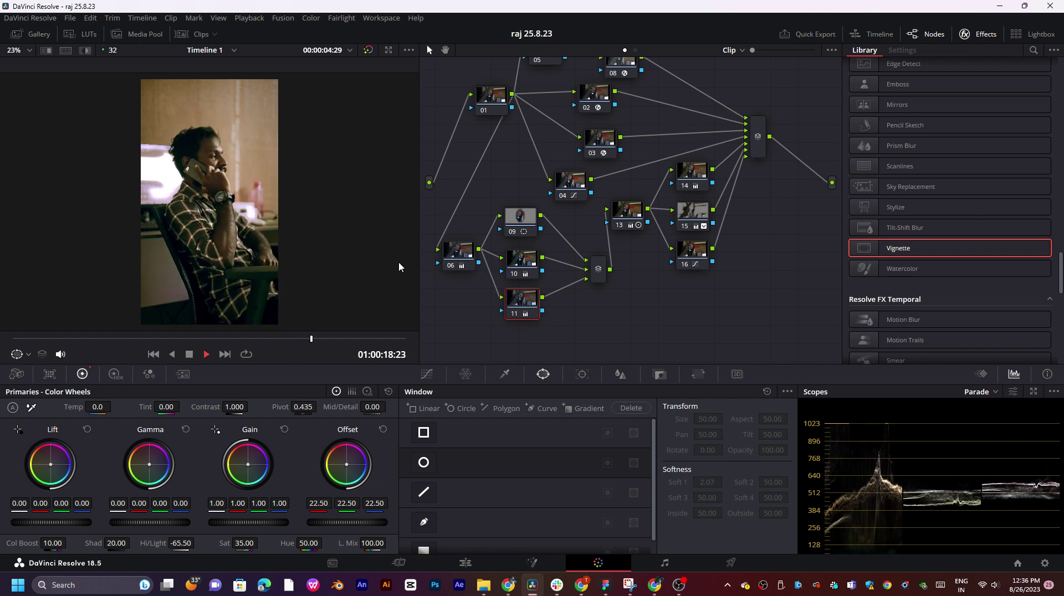
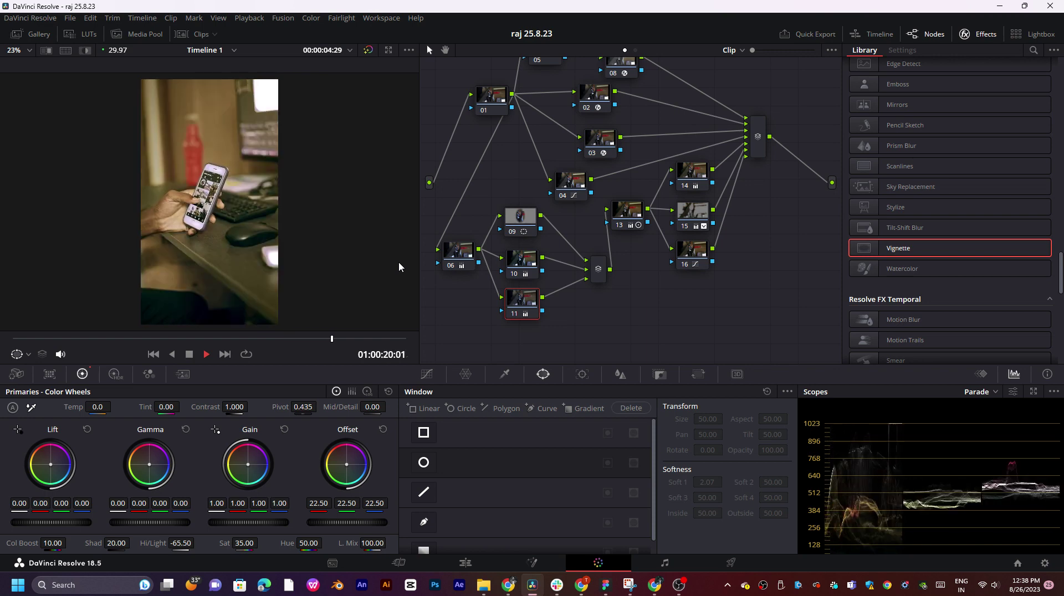
- Switch to the Edit page and review the graded sequence by scrubbing it and playing it from the start
click(465, 563)
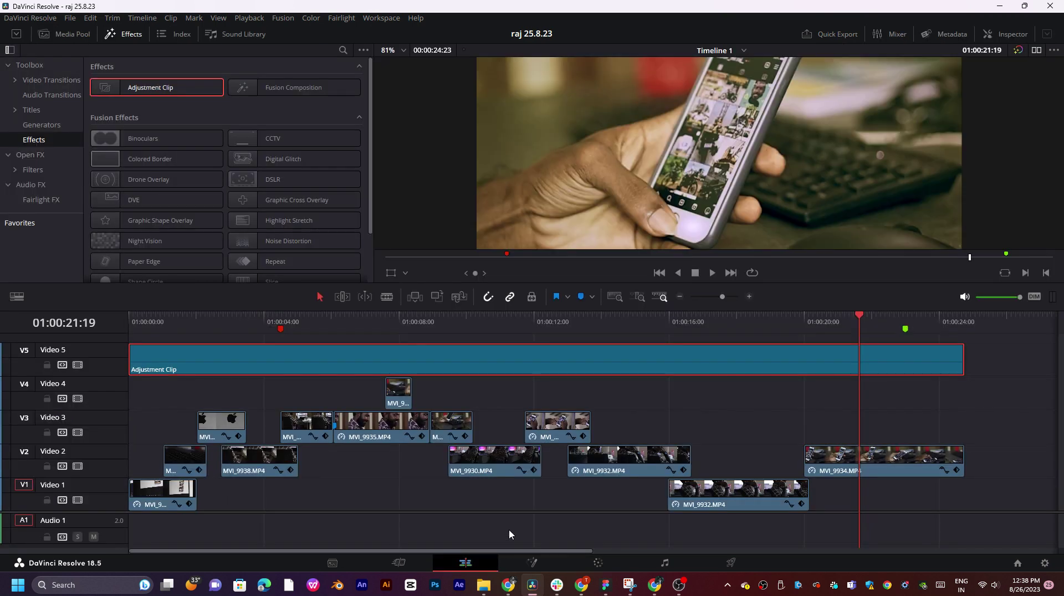
drag(623, 326, 592, 319)
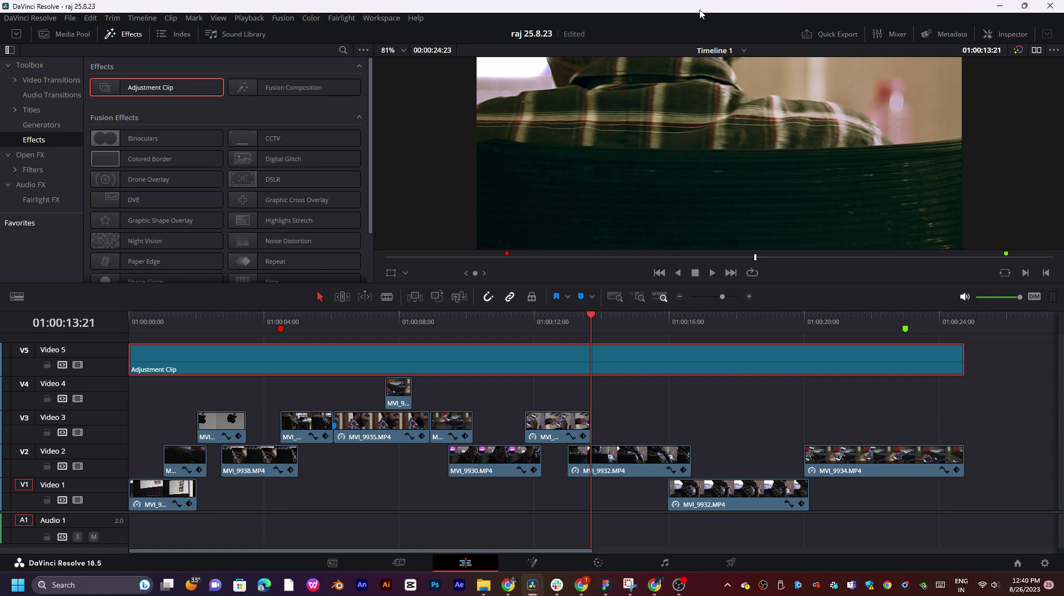
drag(593, 335, 209, 349)
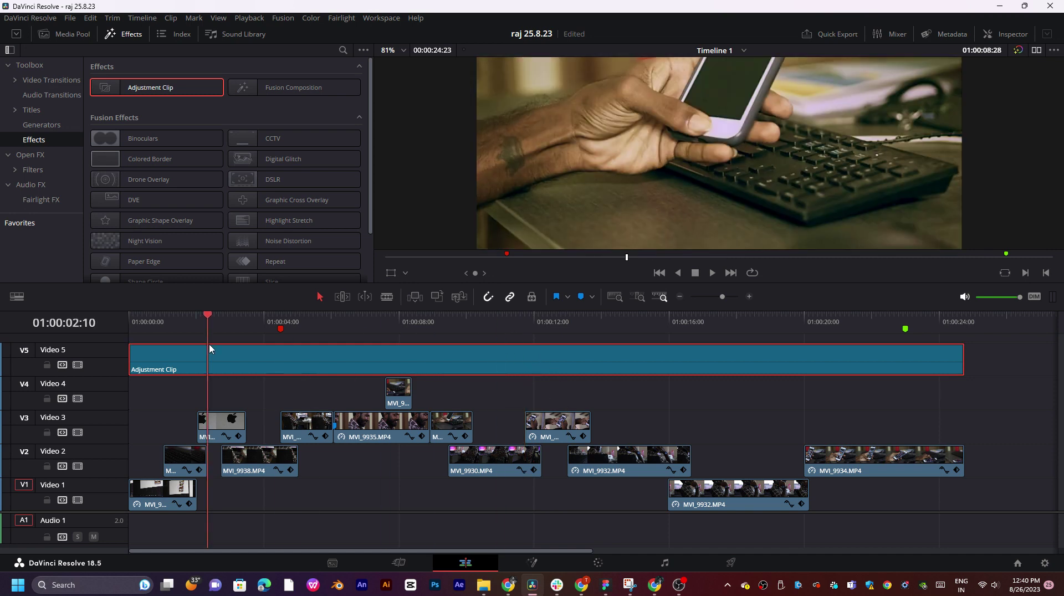
key(Home)
key(space)
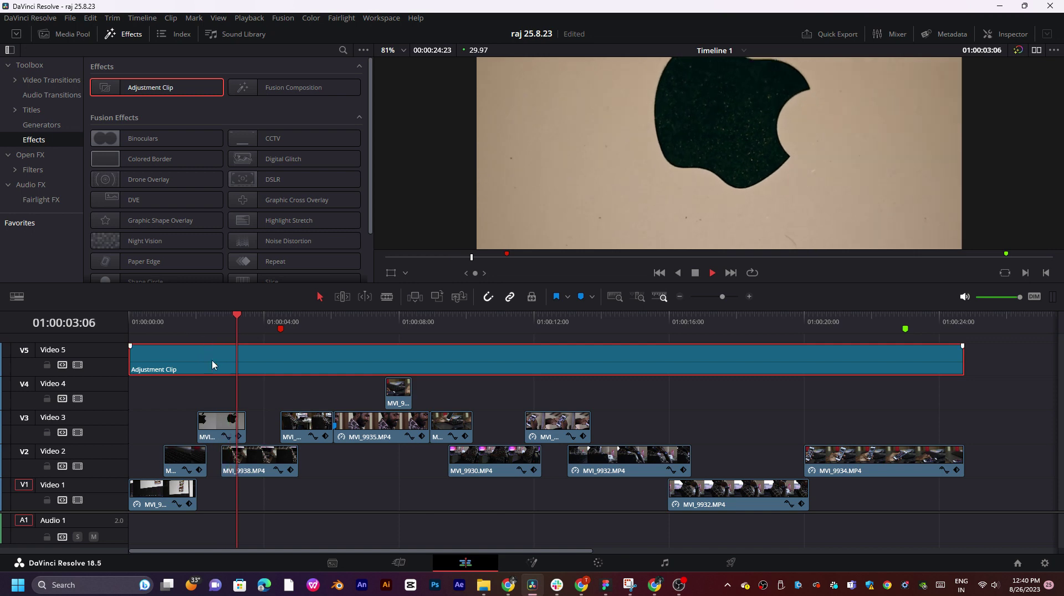
- Duplicate the Apple logo clip at 01:00:02:01 from Video 3 onto Video 4, and move the adjustment clip up to Video 6
click(198, 332)
scroll(228, 432, down, 2)
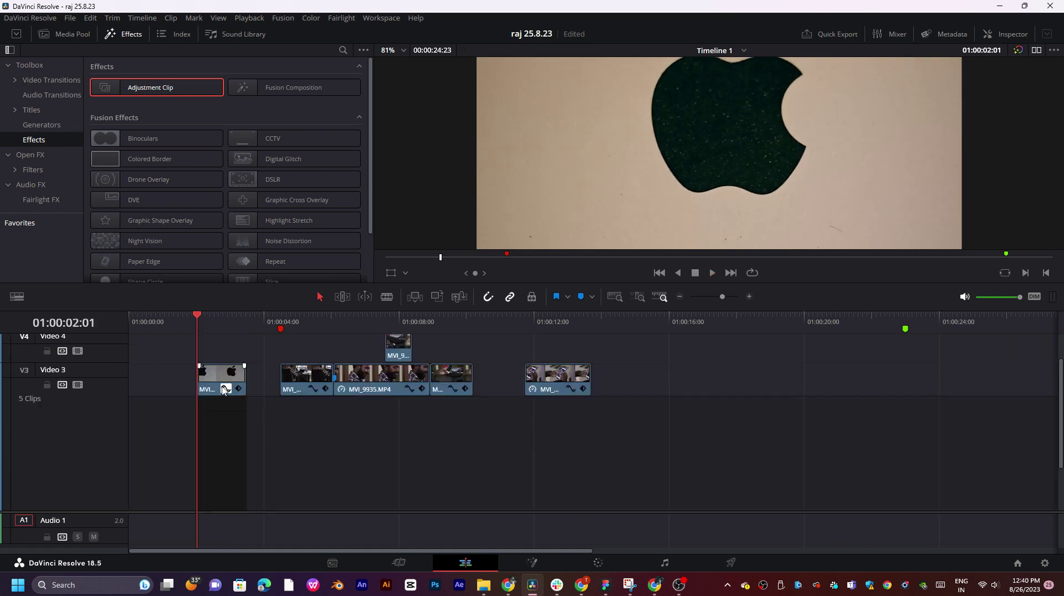
scroll(228, 432, up, 2)
click(224, 420)
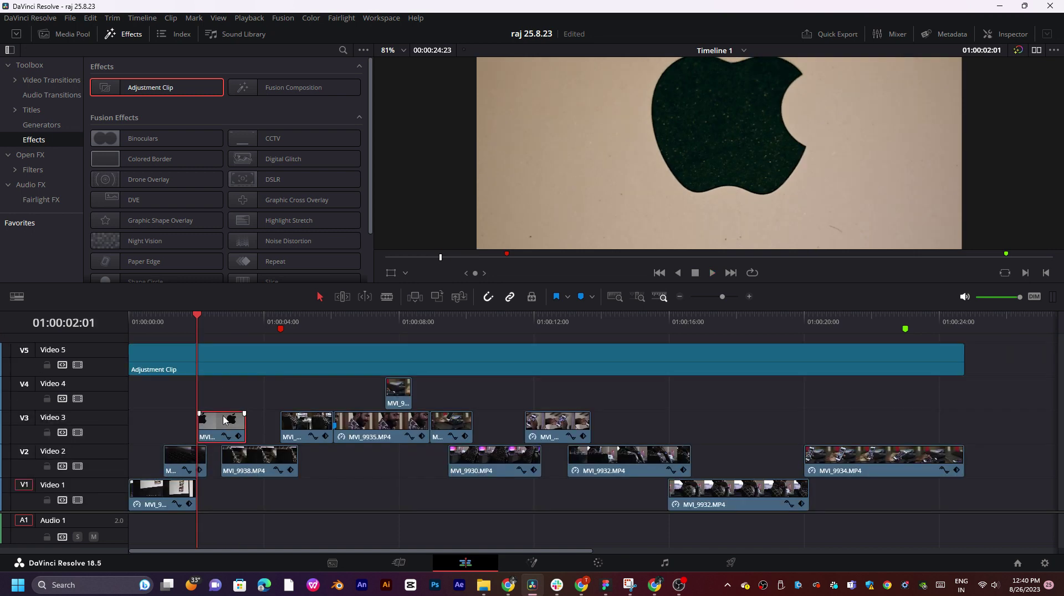
scroll(247, 407, up, 5)
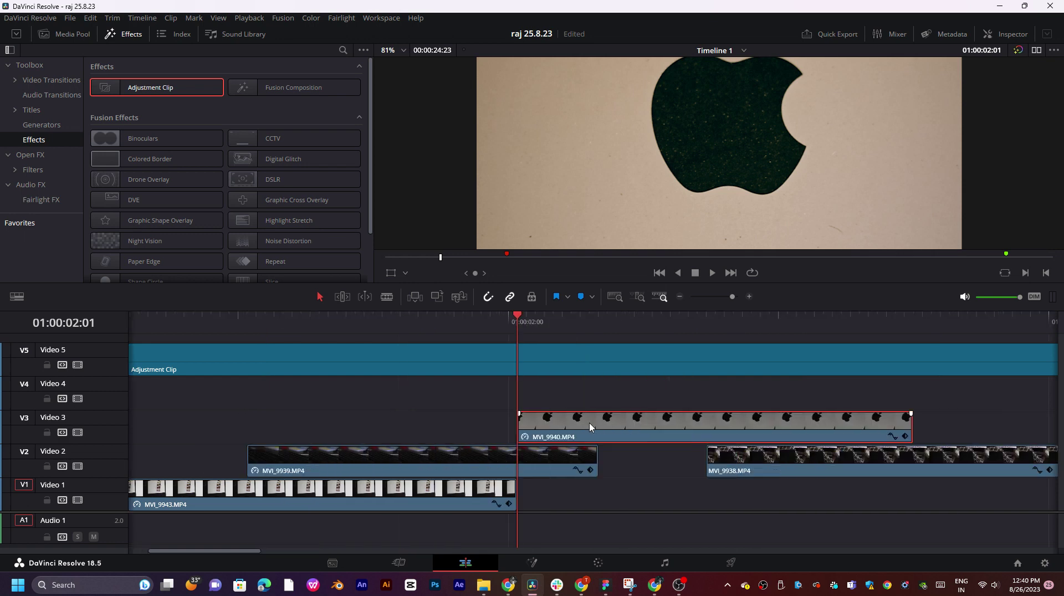
scroll(590, 426, right, 3)
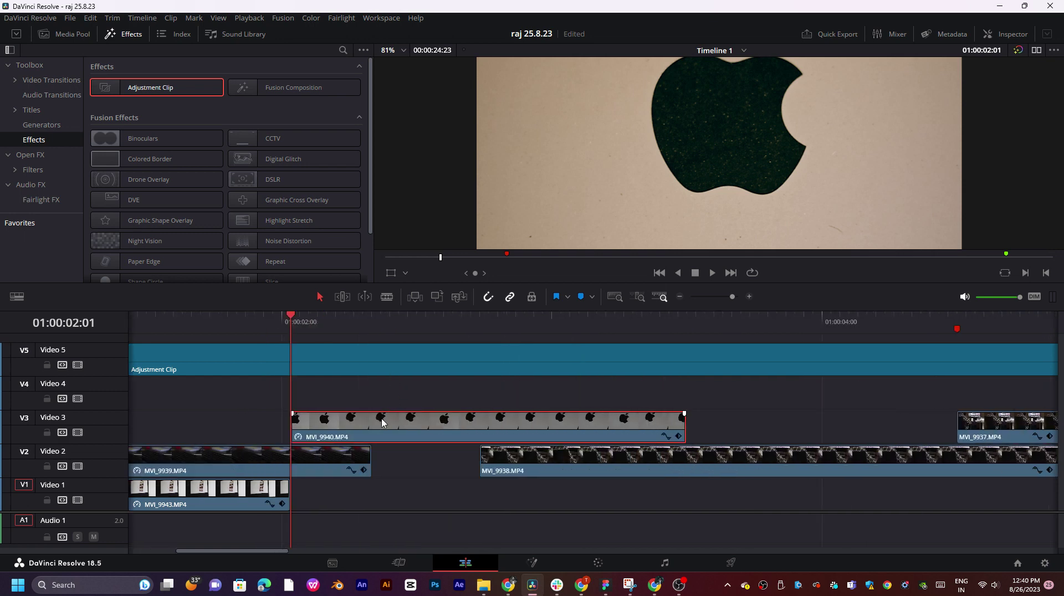
alt+drag(383, 423, 379, 404)
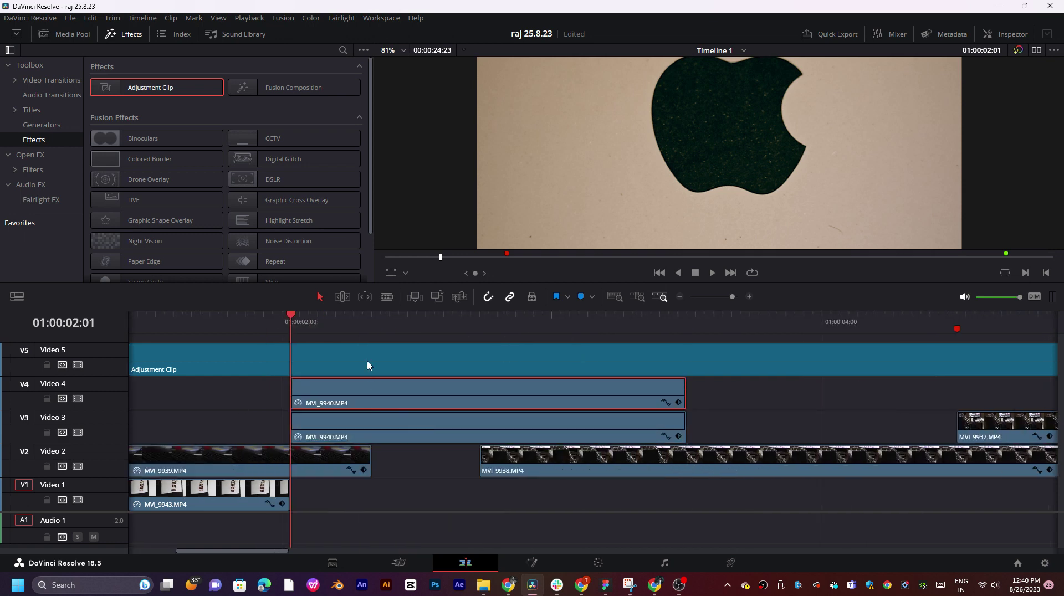
drag(367, 365, 337, 337)
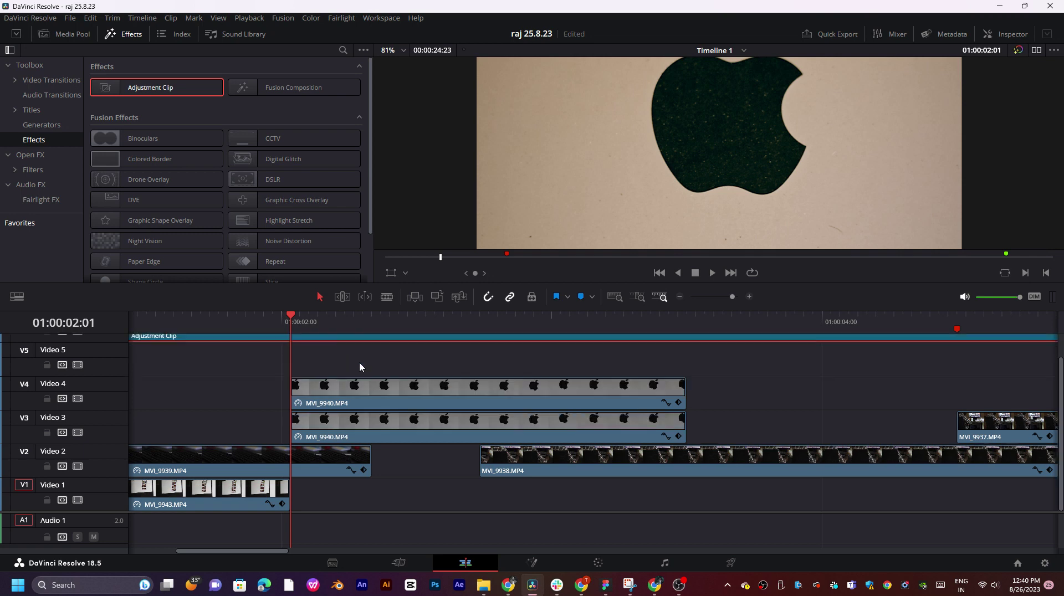
- Trim the Apple logo duplicate on Video 4 to 16 frames, extending its start ahead of the original clip
scroll(359, 366, up, 1)
drag(689, 418, 255, 419)
click(244, 416)
click(291, 321)
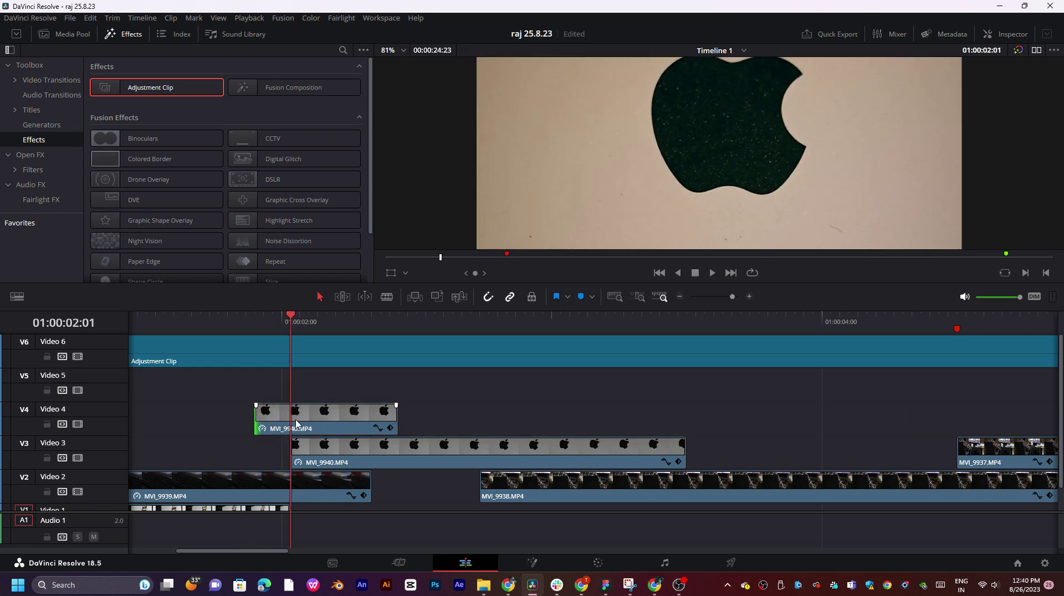
- Change the speed of the Apple logo duplicate on Video 4 to a freeze frame
key(r)
click(413, 378)
right_click(342, 420)
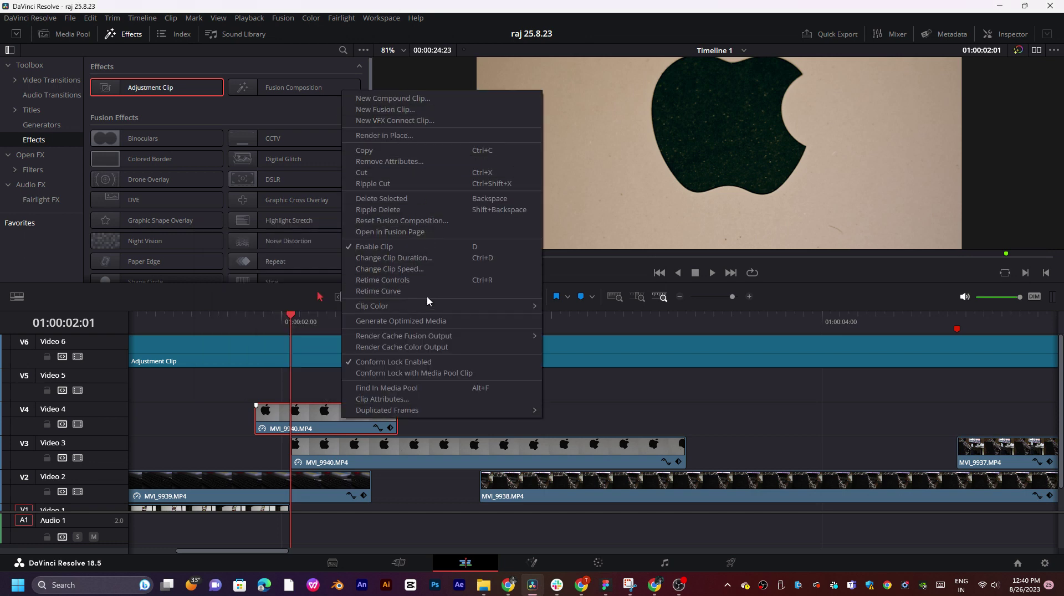
click(397, 271)
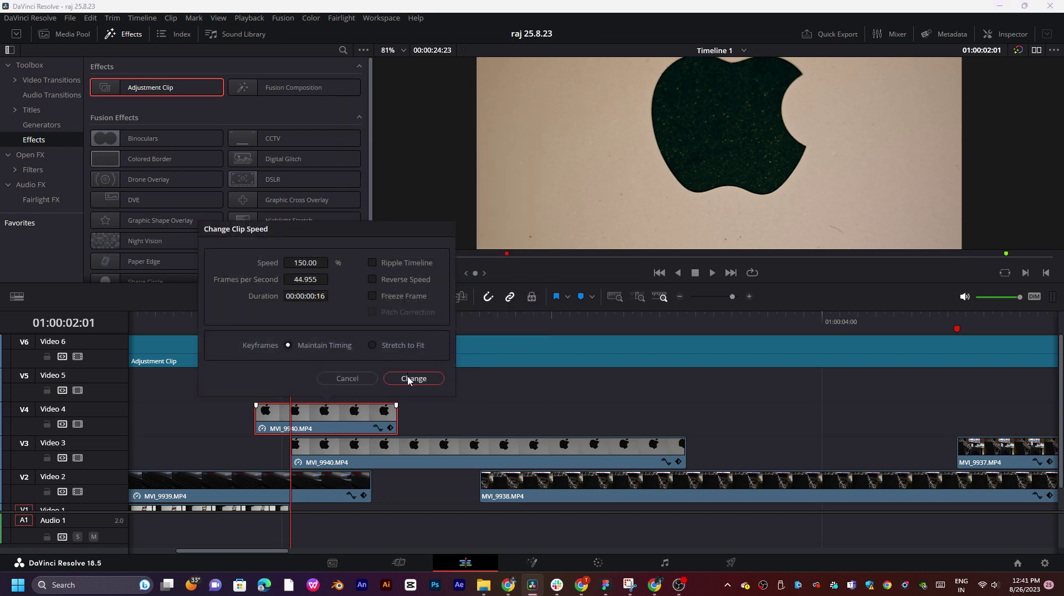
click(373, 296)
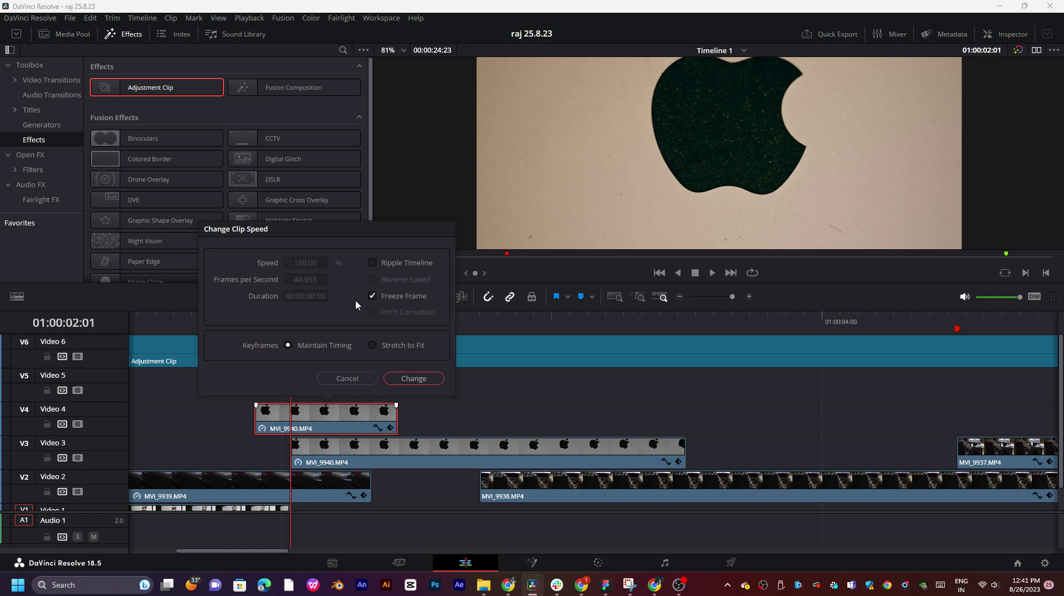
click(410, 379)
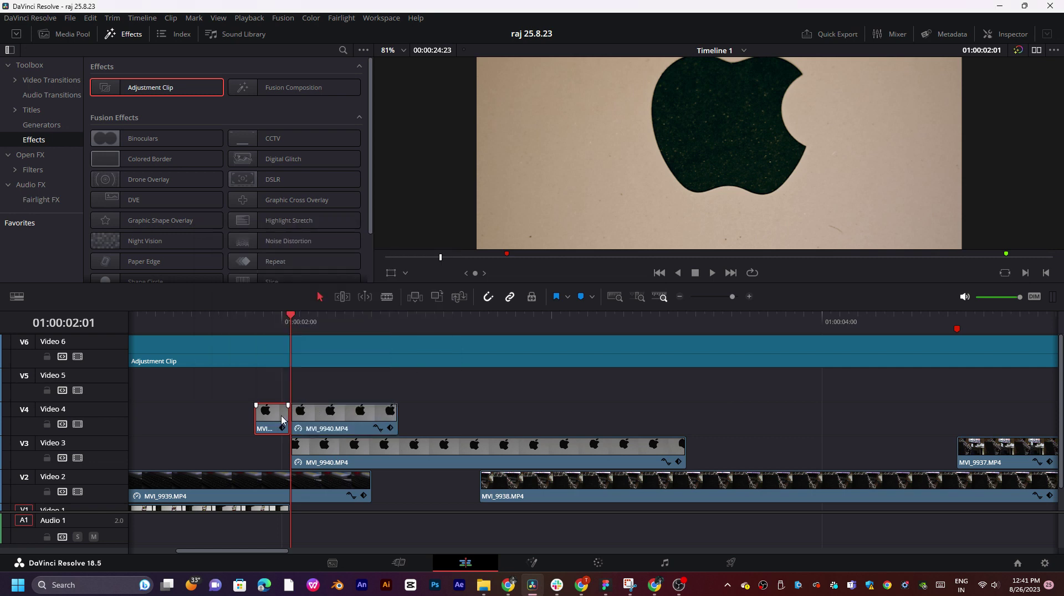
- Undo the cut in the frozen Video 4 clip and trim it to run from 01:00:01:25 to the start of the original
key(ctrl+z)
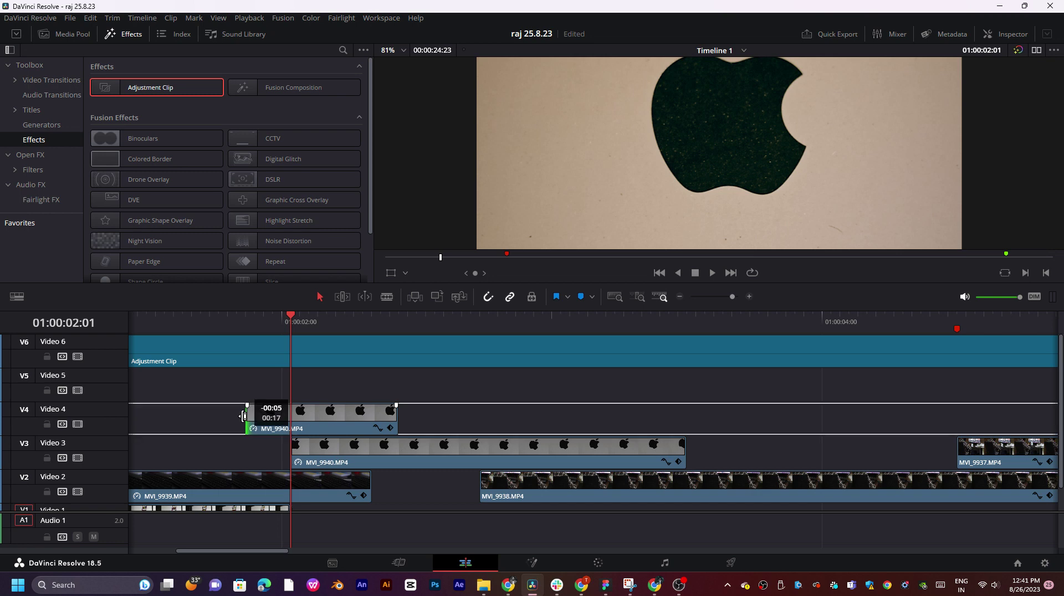
drag(390, 423, 288, 421)
click(258, 326)
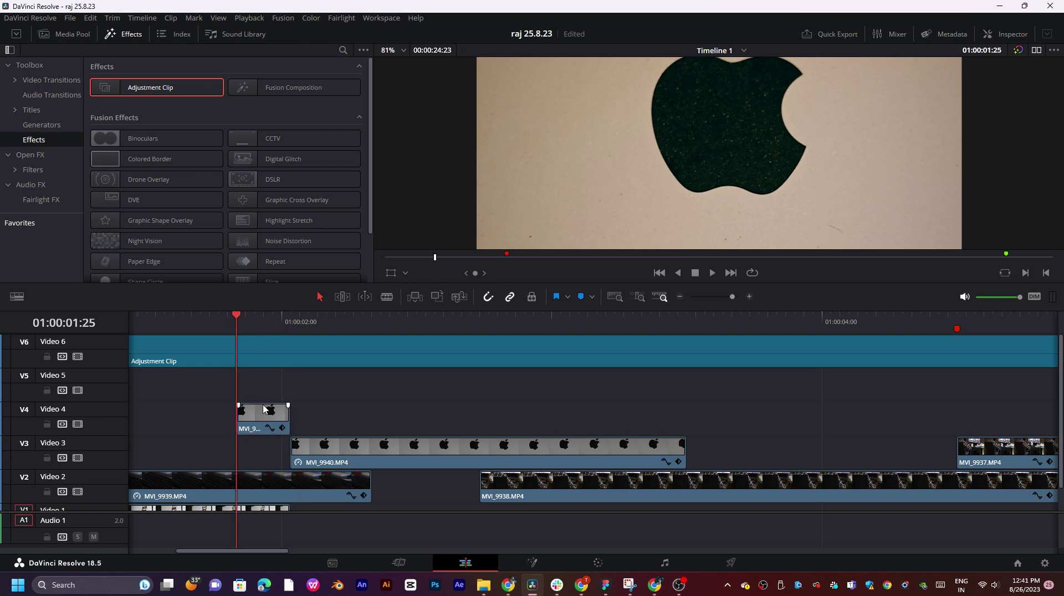
- On the Fusion page, attach a polygon mask to MediaIn1, enable Invert, and preview the Apple logo's motion
click(560, 562)
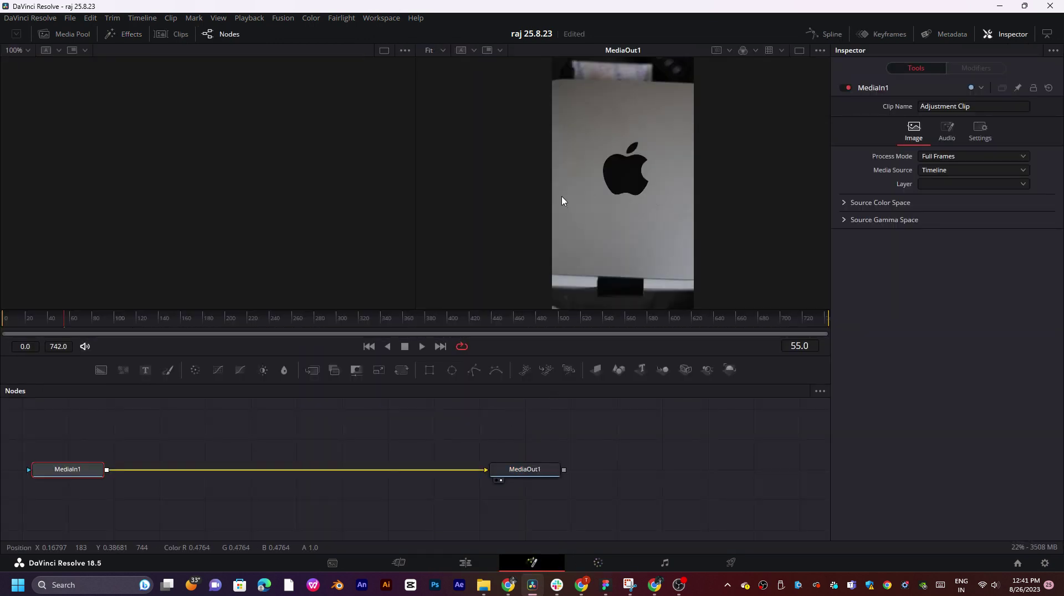
scroll(605, 191, up, 5)
scroll(605, 190, down, 5)
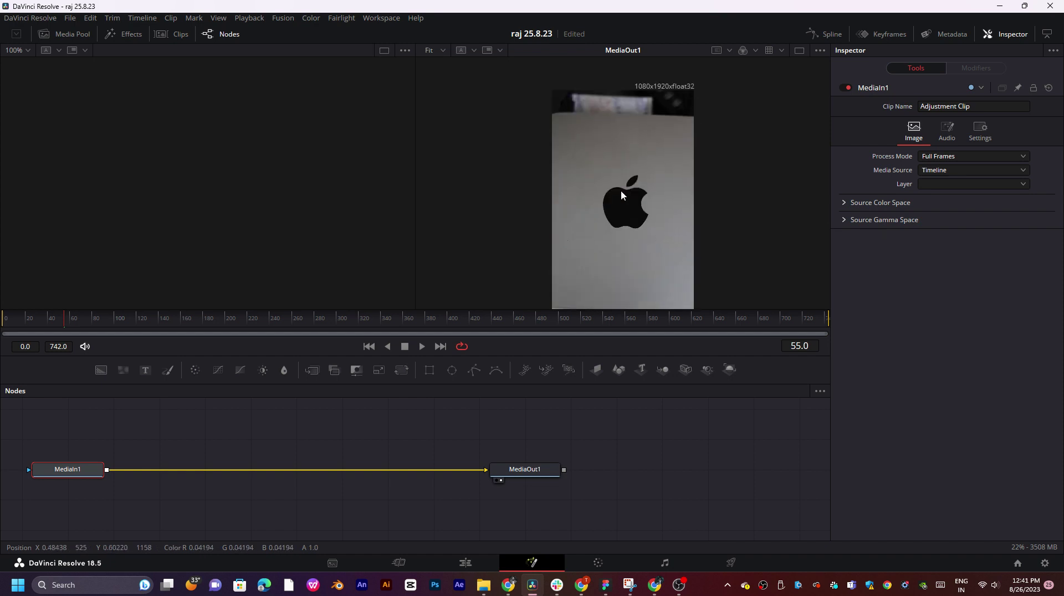
scroll(624, 191, up, 2)
scroll(653, 223, down, 1)
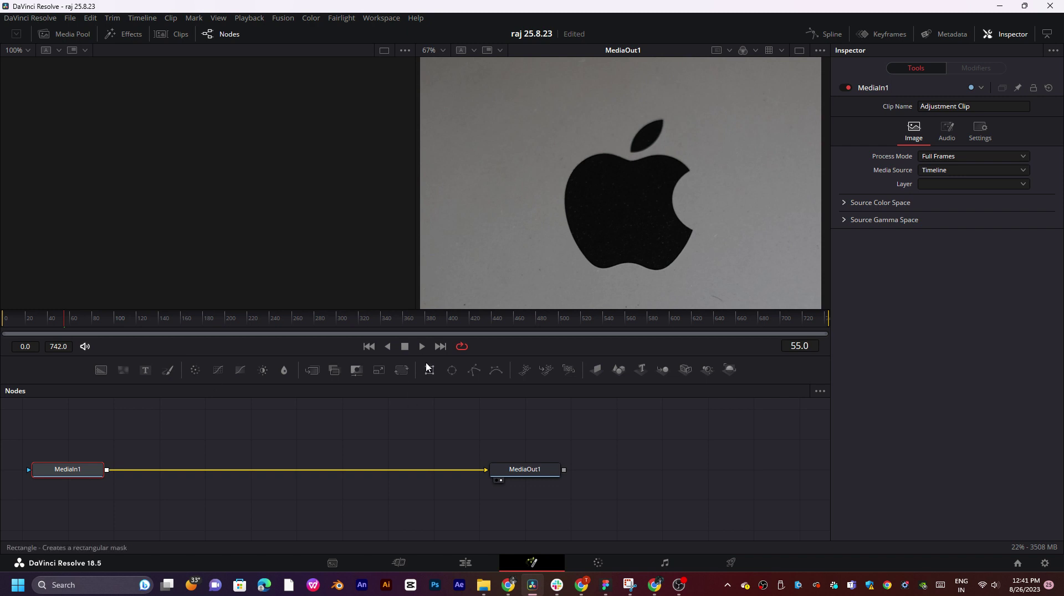
click(474, 370)
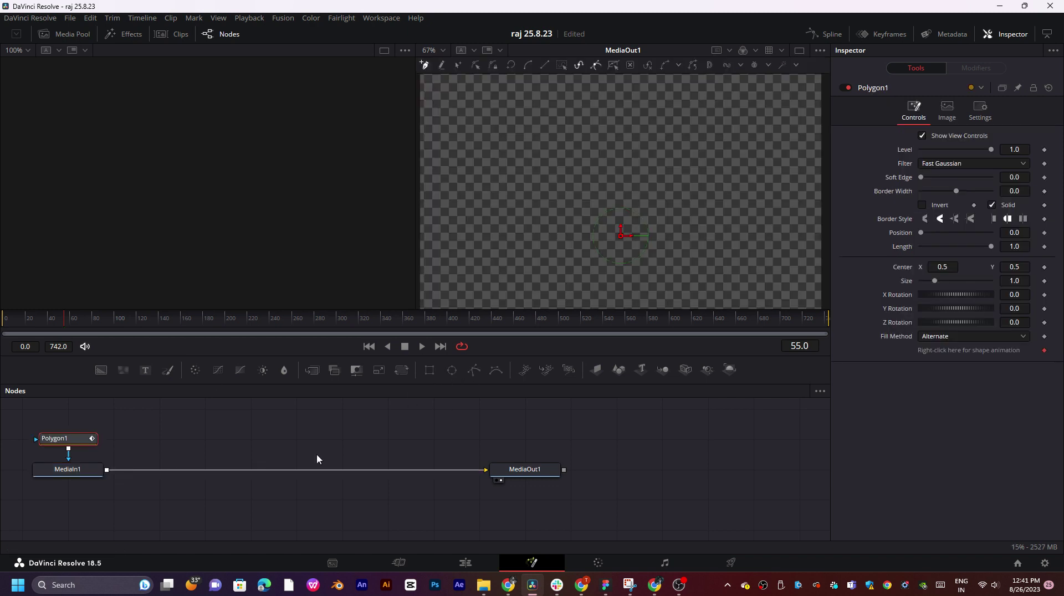
mouse_move(74, 442)
mouse_down()
mouse_move(100, 438)
mouse_move(88, 439)
mouse_up()
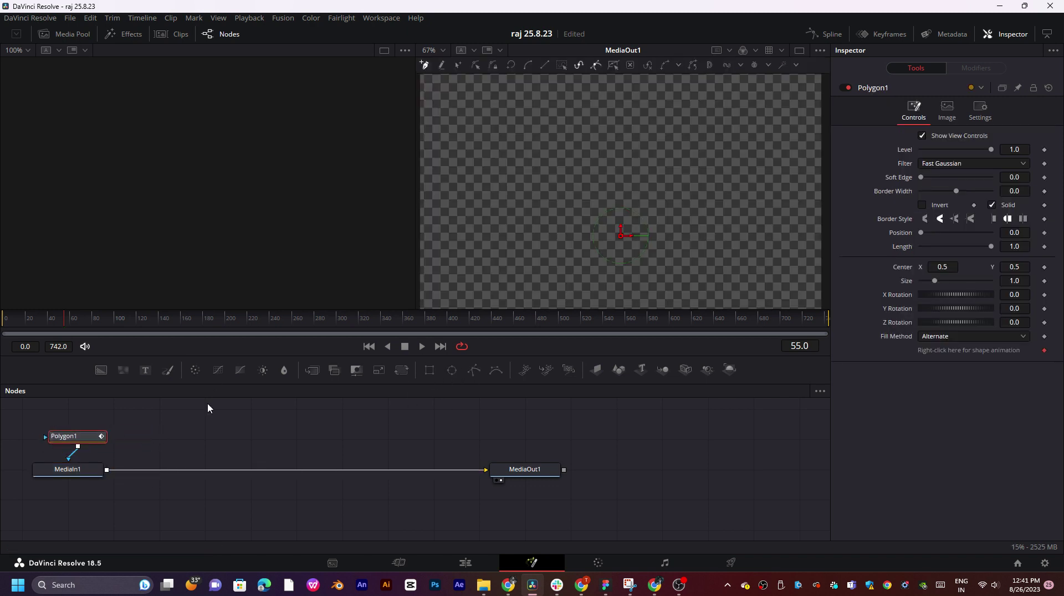
click(928, 206)
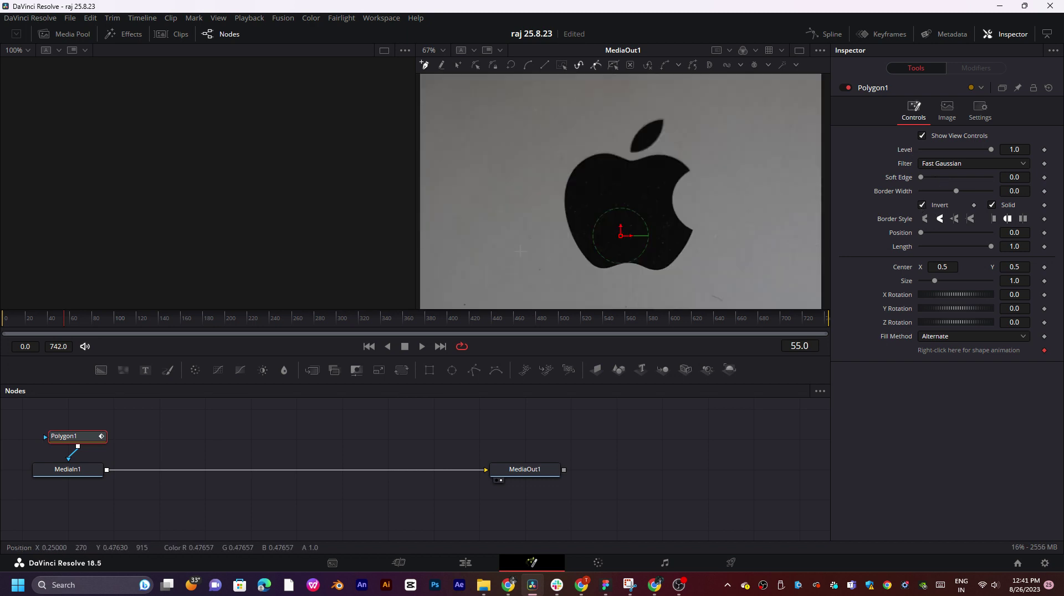
key(space)
key(space)
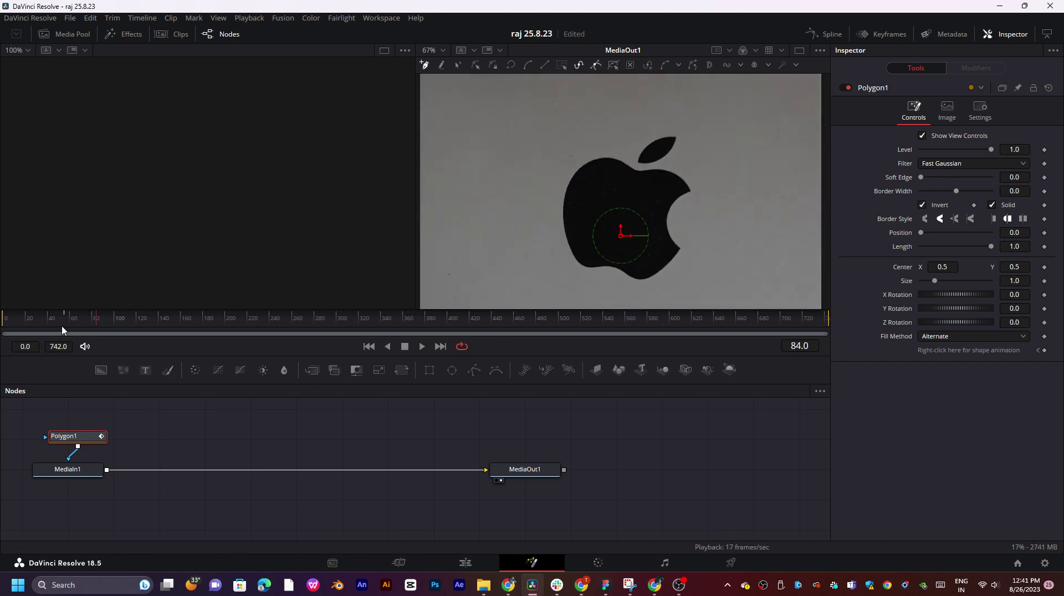
- At frame 55, draw the Polygon1 mask from the upper tip of the logo's bite around its bottom edge to the lower-left side
click(71, 321)
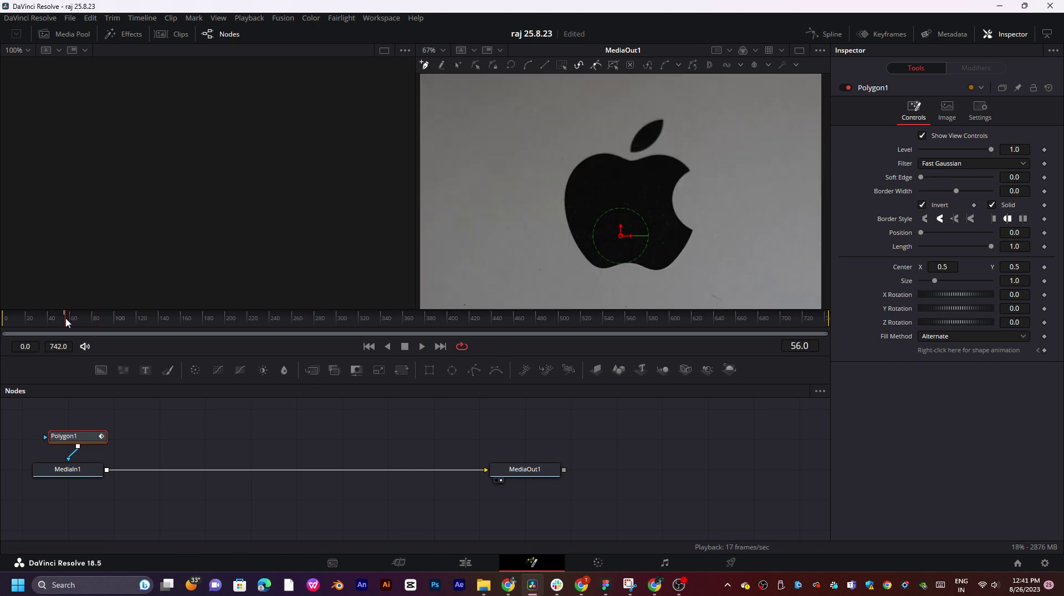
drag(66, 322, 67, 322)
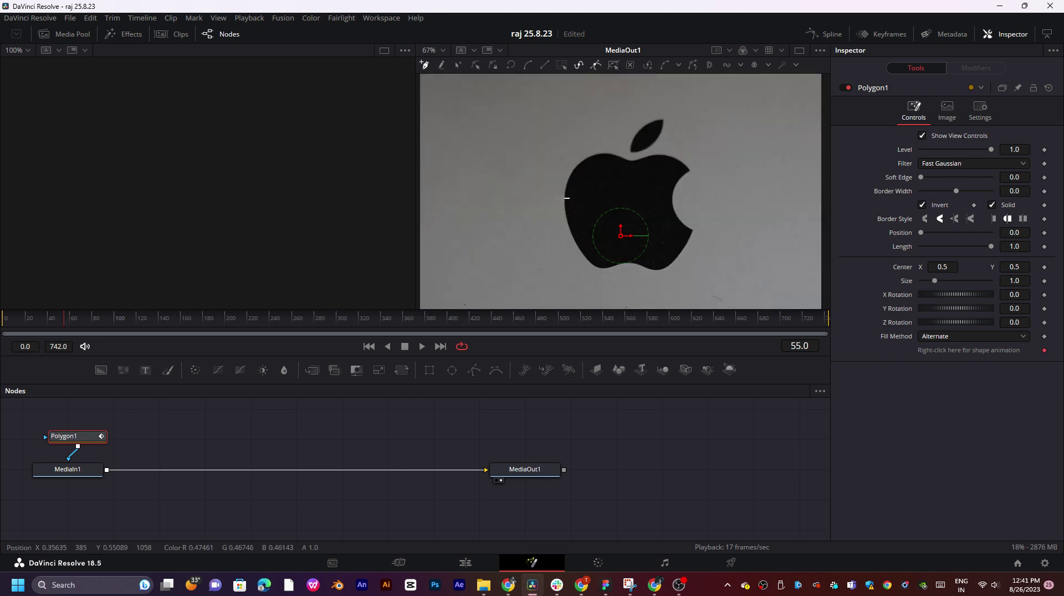
scroll(639, 188, up, 2)
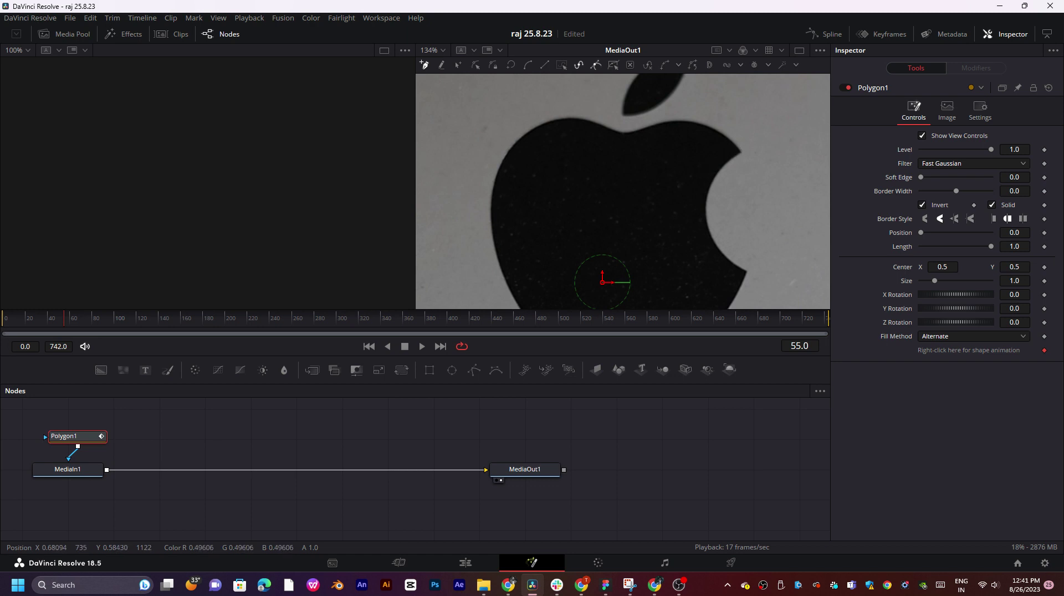
click(739, 153)
drag(709, 216, 717, 266)
click(748, 272)
scroll(748, 272, down, 3)
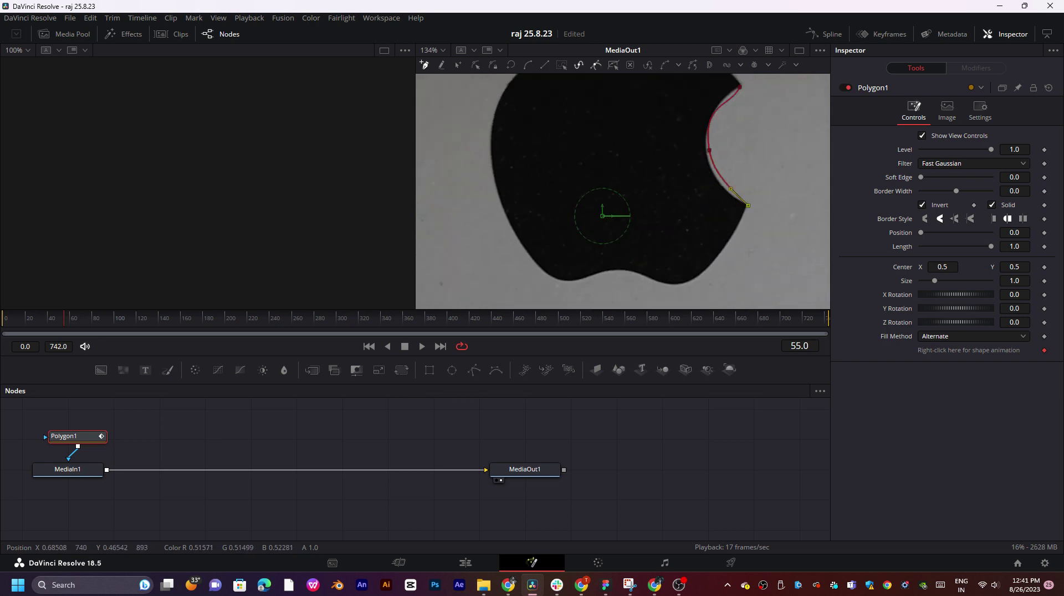
drag(685, 285, 653, 297)
key(ctrl+z)
drag(669, 284, 541, 289)
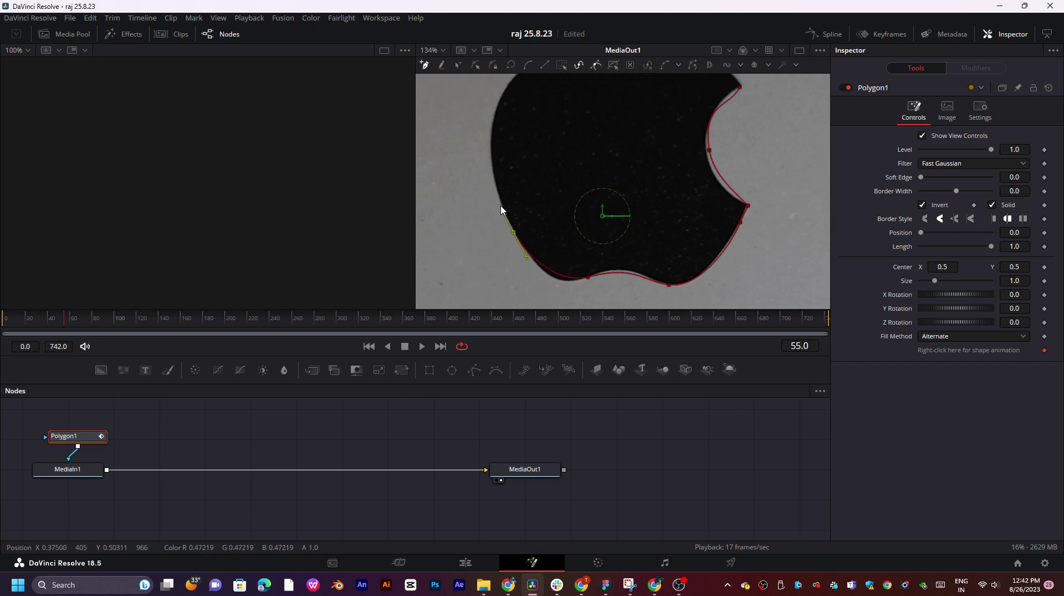
click(477, 563)
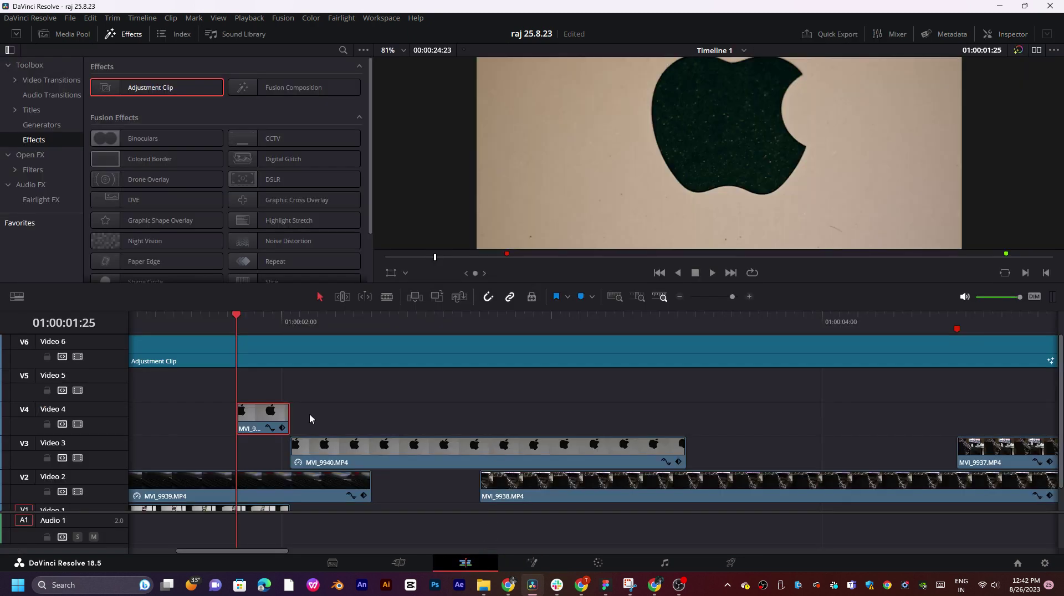
mouse_move(255, 326)
mouse_down()
mouse_move(285, 318)
mouse_move(258, 320)
mouse_move(264, 327)
mouse_up()
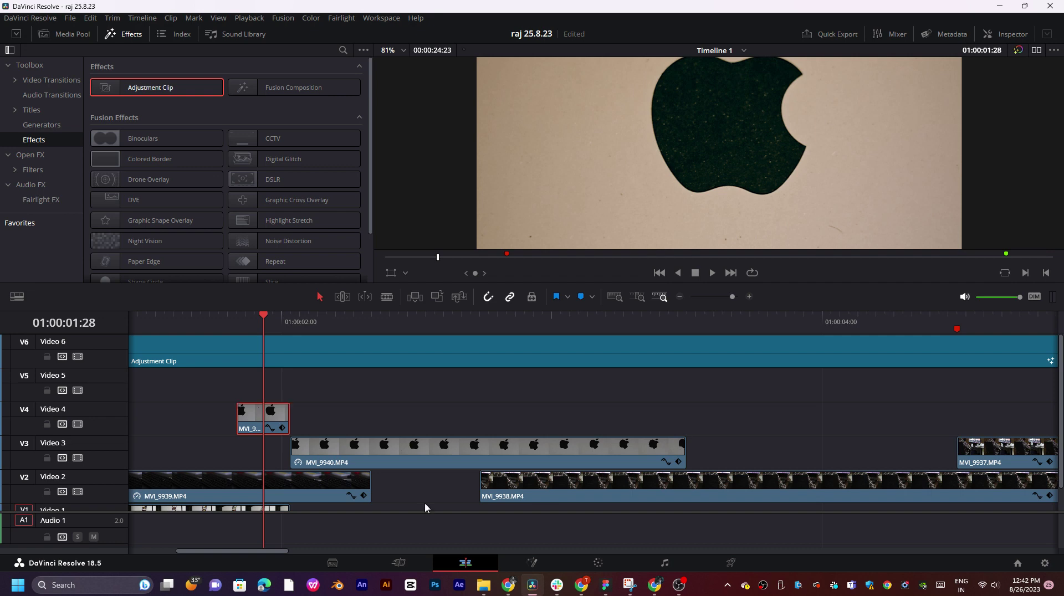
click(532, 563)
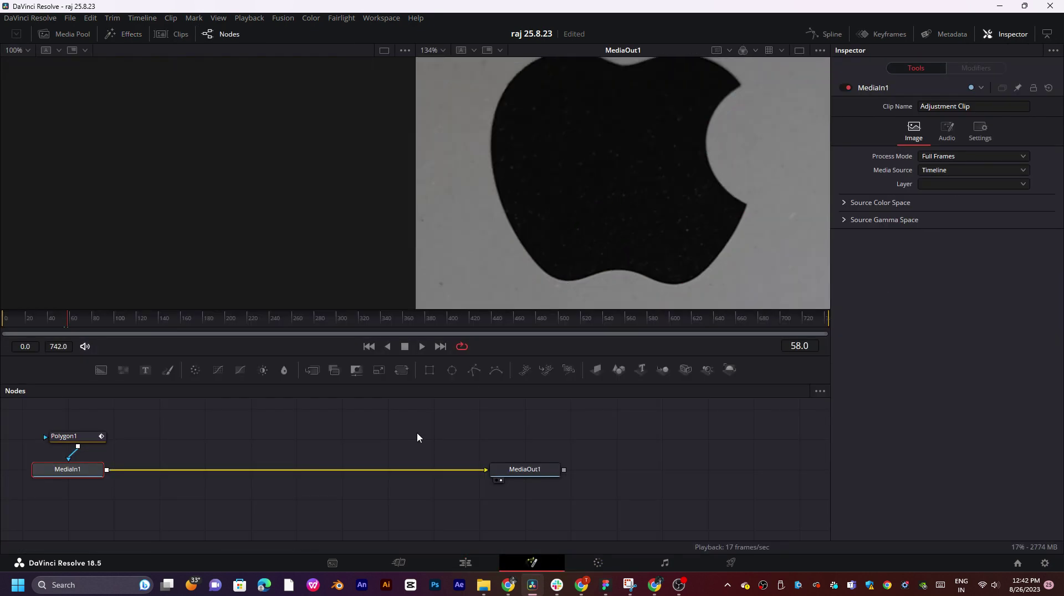
click(65, 438)
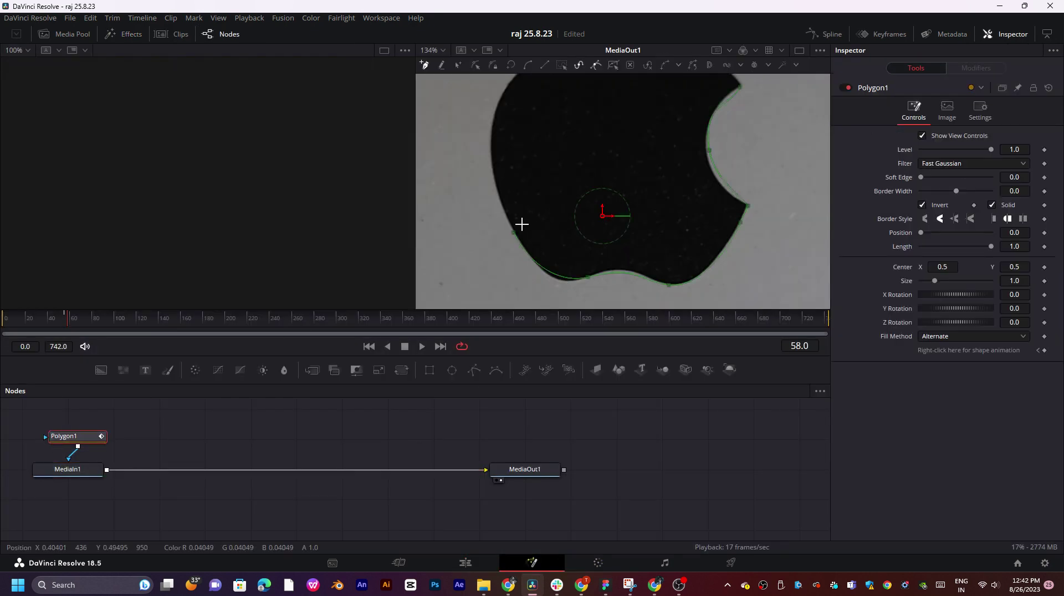
key(space)
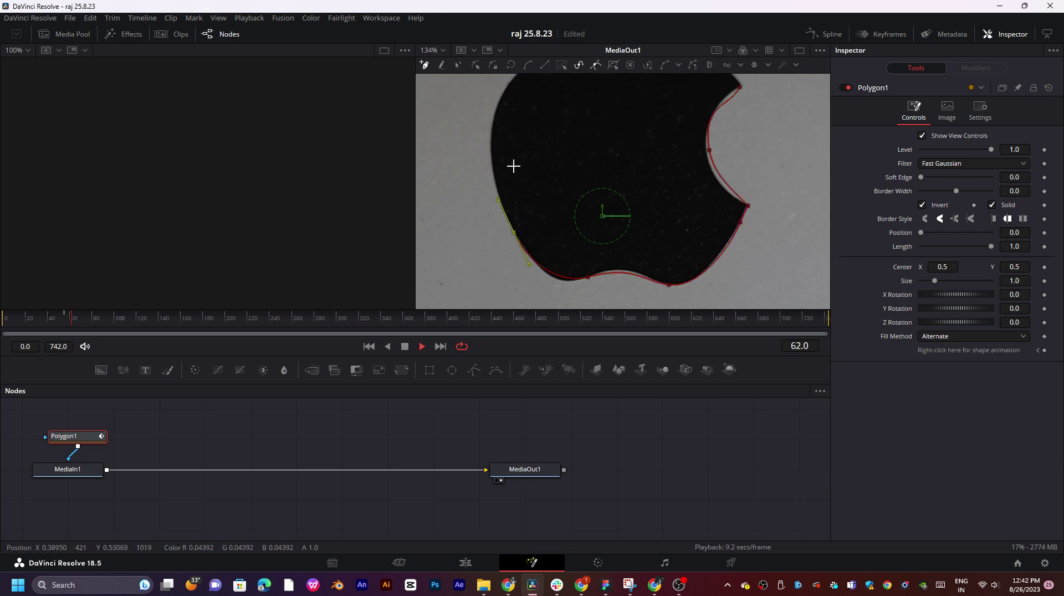
drag(514, 165, 515, 178)
key(space)
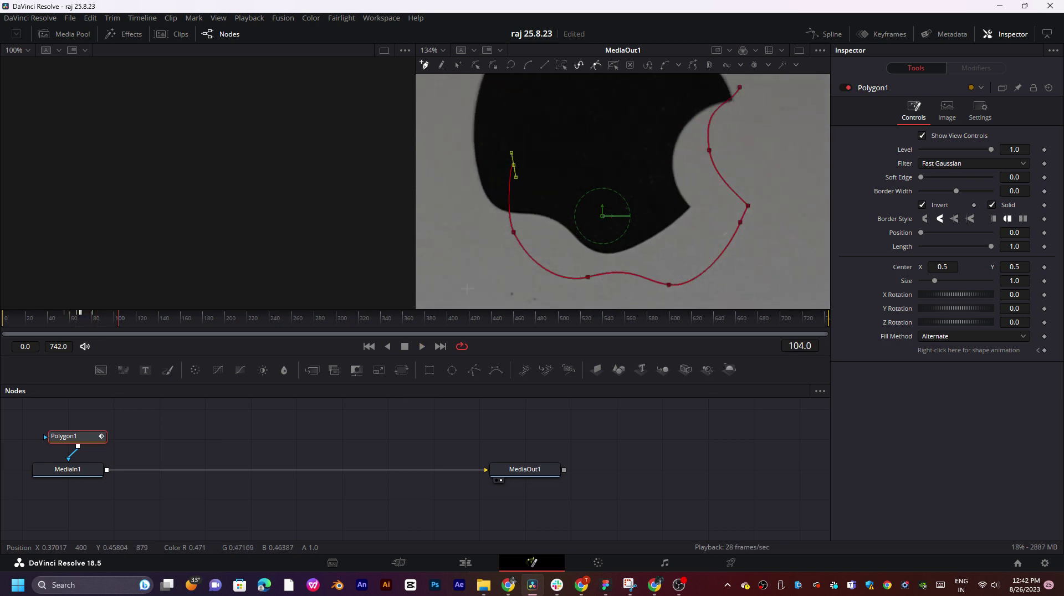
key(ctrl+z)
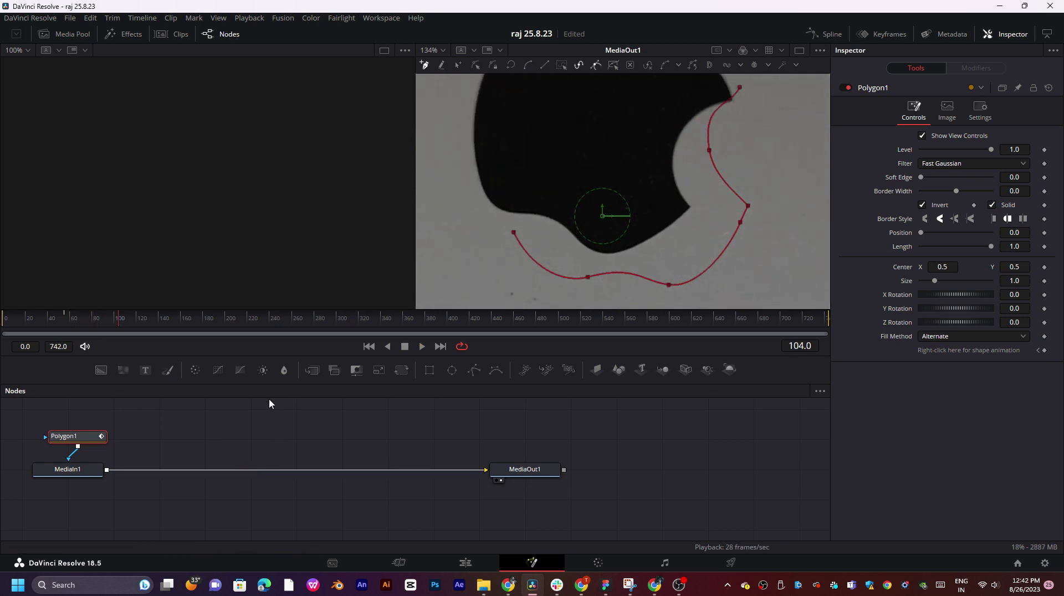
- Back at frame 55, continue the Polygon1 outline up the logo's left side and across its top, closing it at the bite's upper tip
click(68, 317)
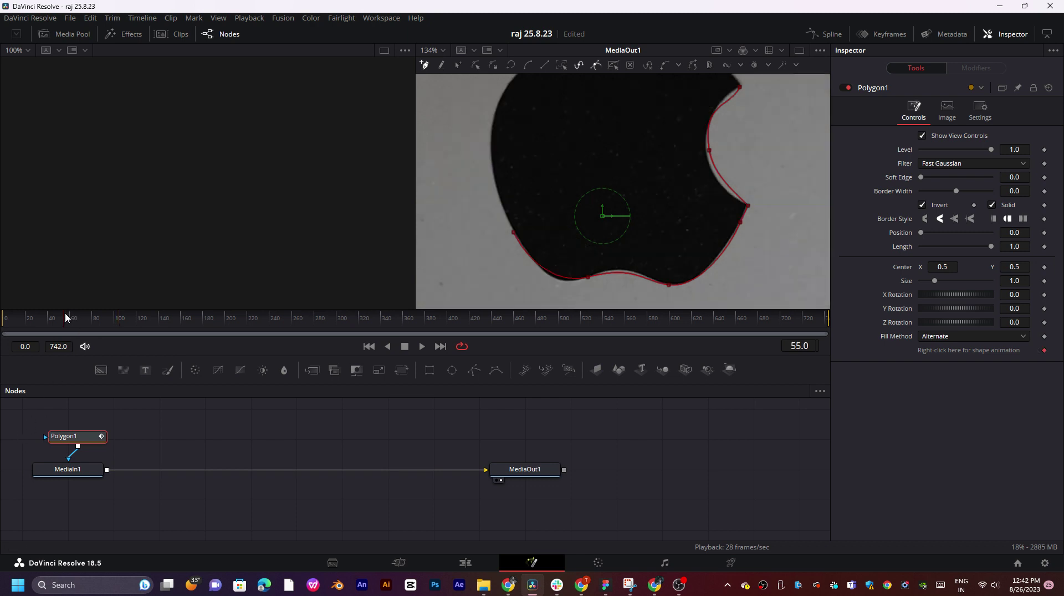
drag(493, 122, 497, 103)
scroll(564, 131, up, 2)
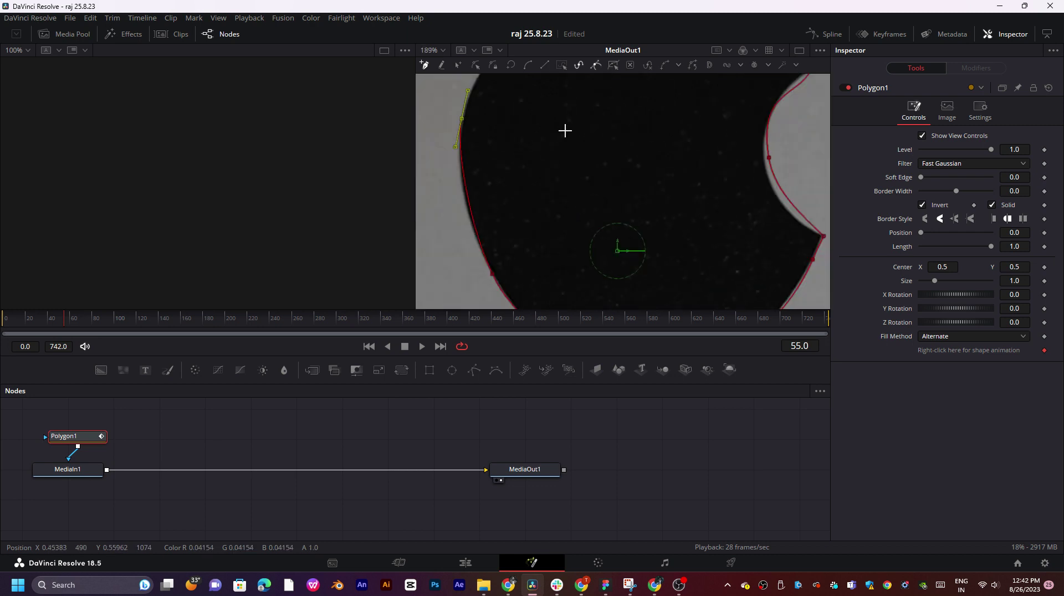
scroll(564, 130, down, 4)
scroll(570, 101, up, 5)
scroll(572, 102, down, 1)
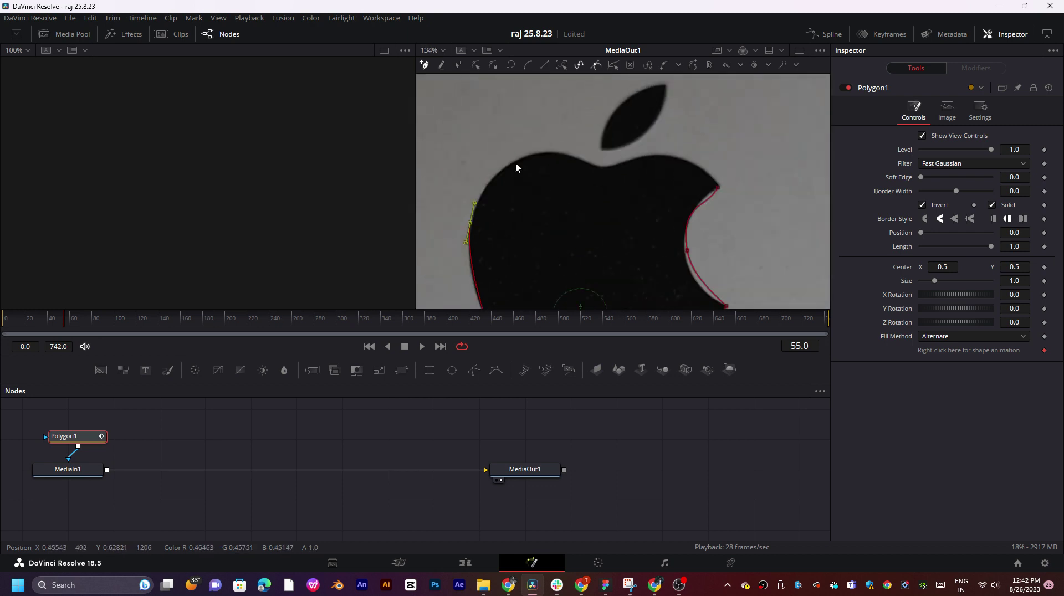
drag(556, 154, 615, 164)
drag(686, 162, 708, 208)
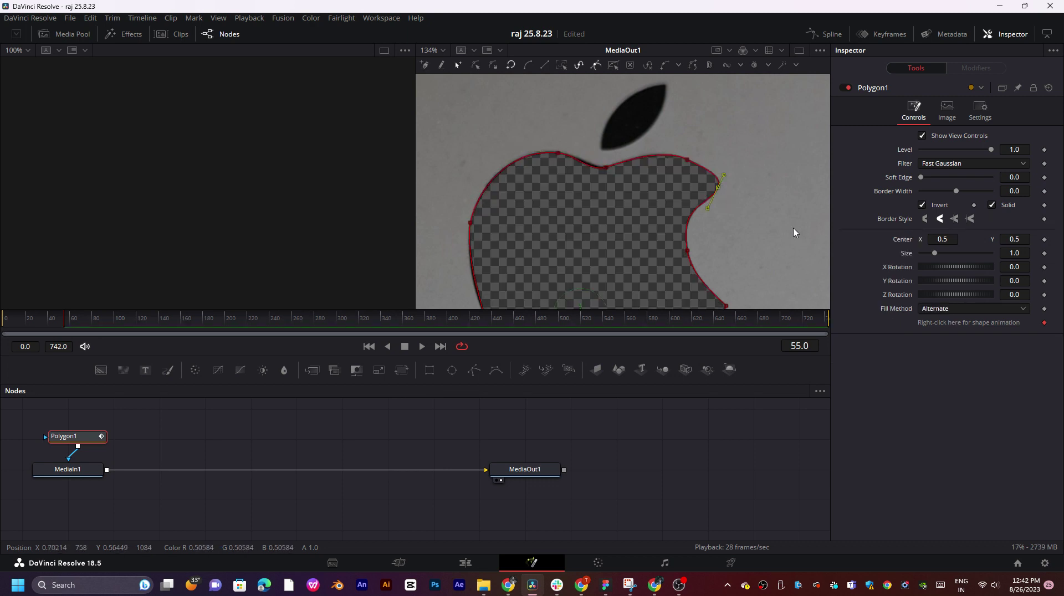
- Disable Invert on Polygon1 and reshape the mask's curve along the bite and at its upper tip to fit the logo
click(922, 205)
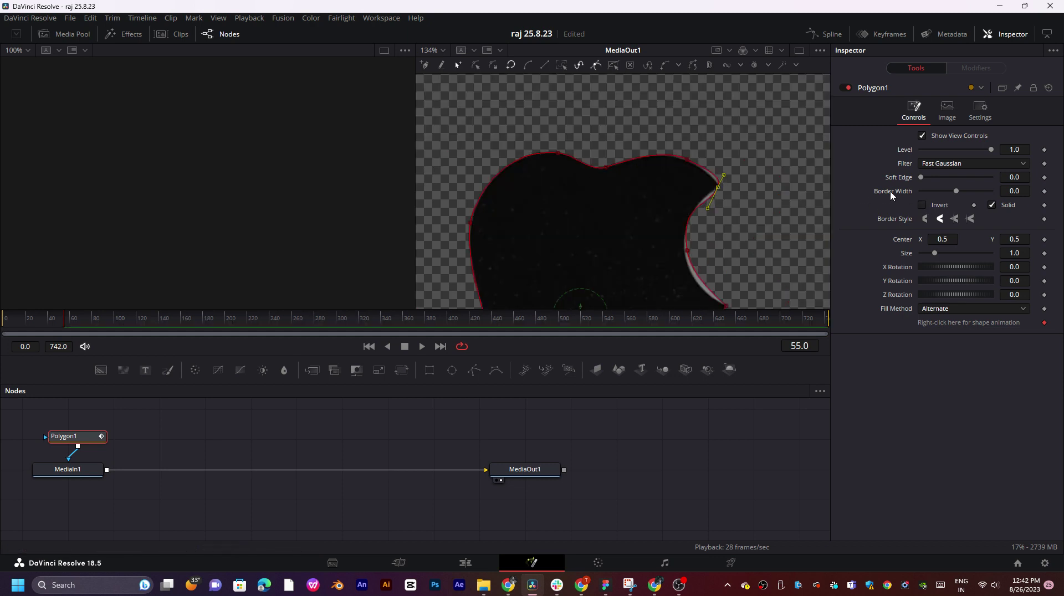
click(689, 253)
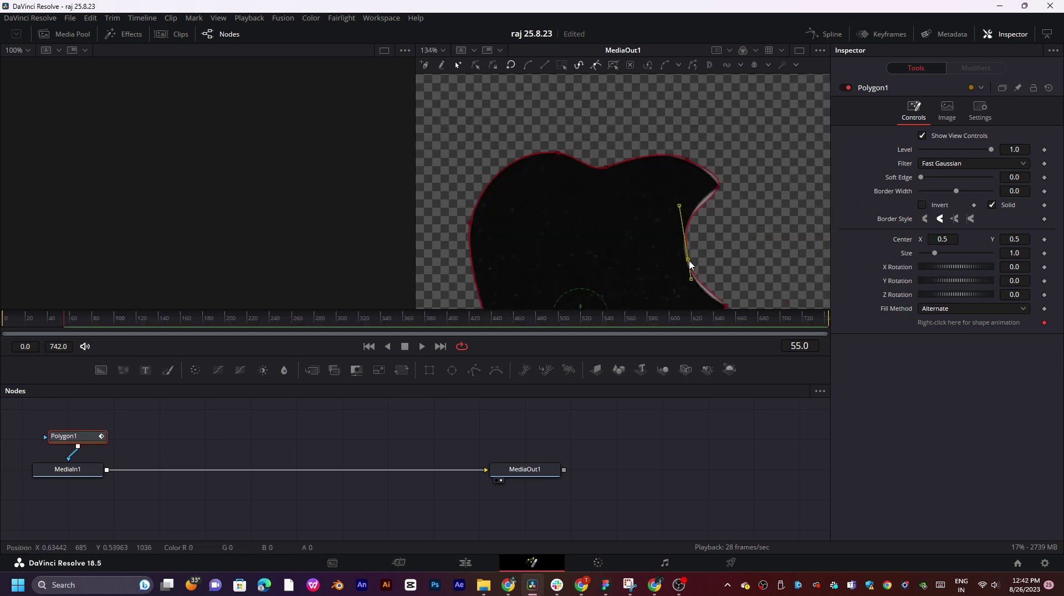
drag(689, 260, 696, 290)
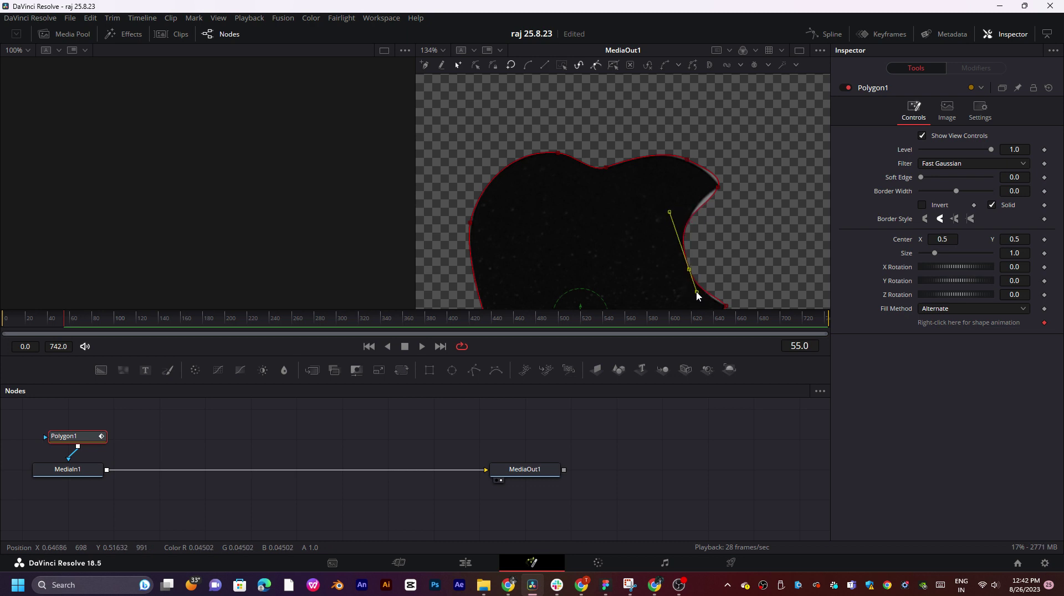
click(718, 189)
drag(723, 181, 728, 185)
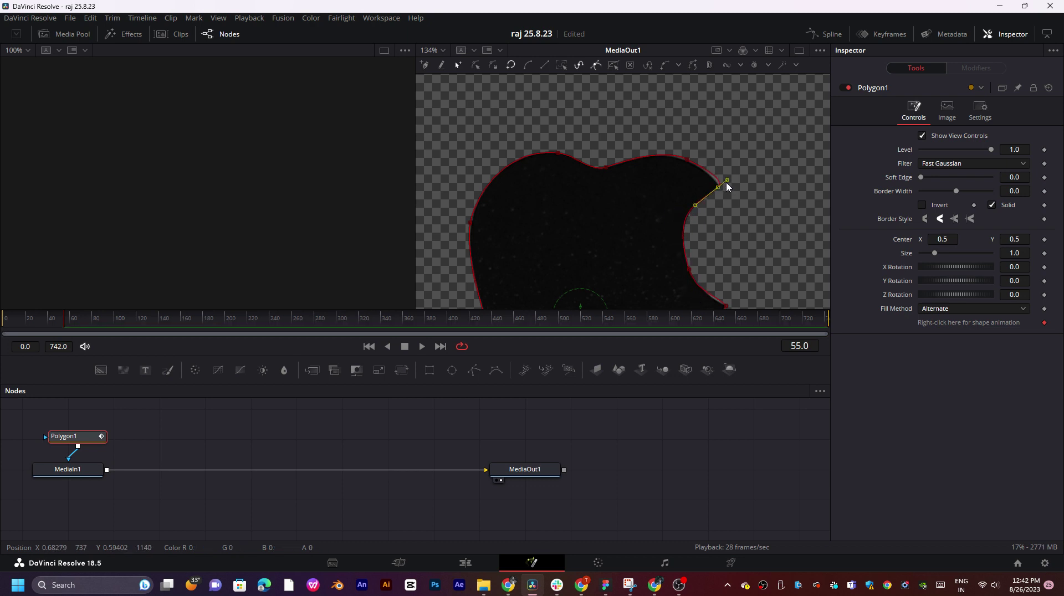
- Refine the mask's curve along the lower bite and its lower tip, and re-enable Invert on Polygon1
scroll(694, 228, down, 2)
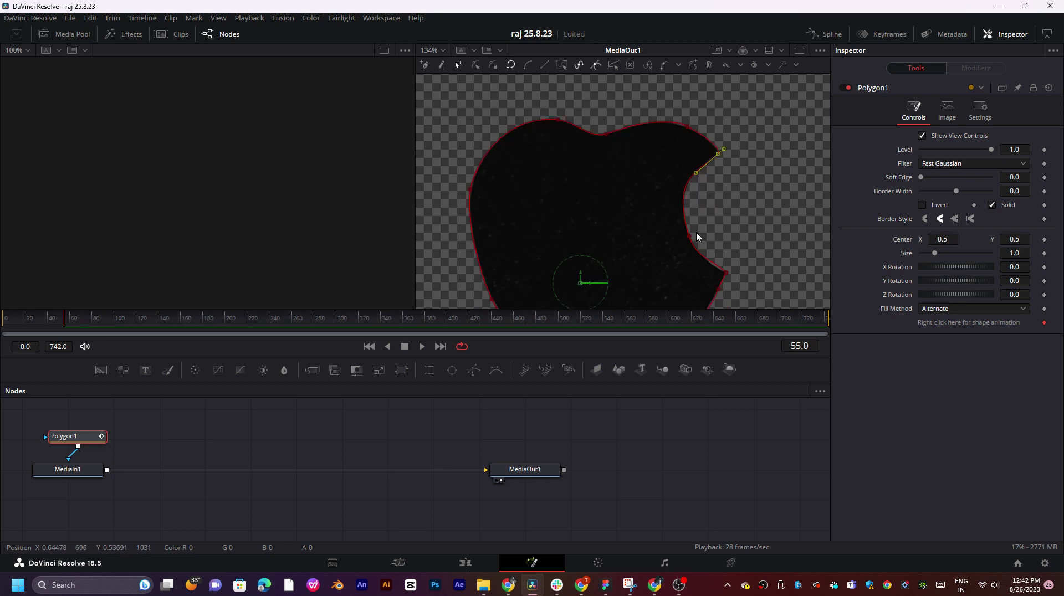
click(689, 237)
drag(696, 258, 708, 276)
click(725, 273)
drag(720, 272, 727, 273)
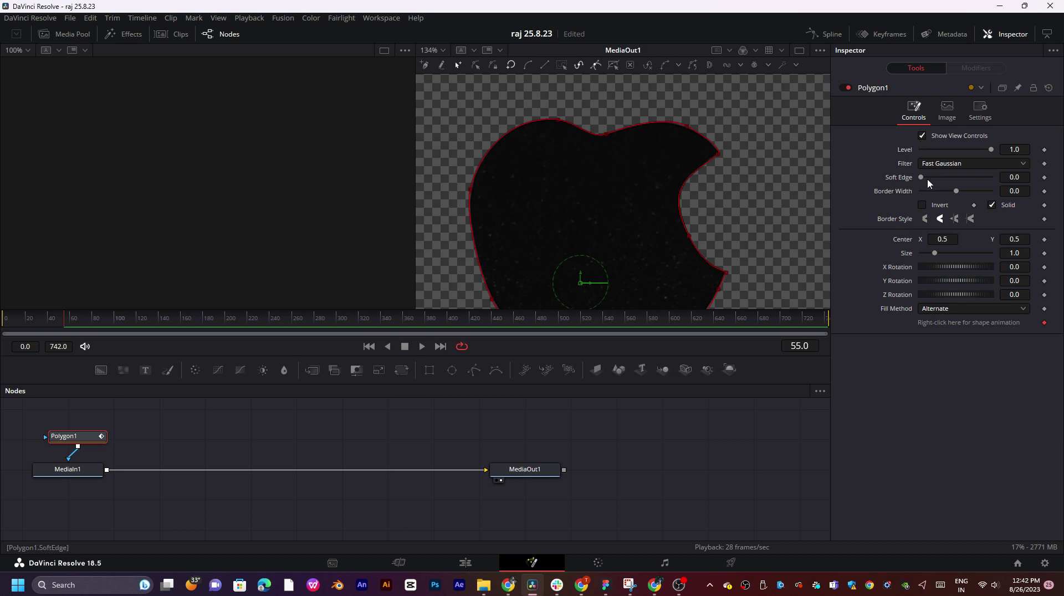
click(922, 205)
- Add a second polygon mask between Polygon1 and MediaIn1, reselect Polygon1, and save the project
scroll(663, 161, up, 5)
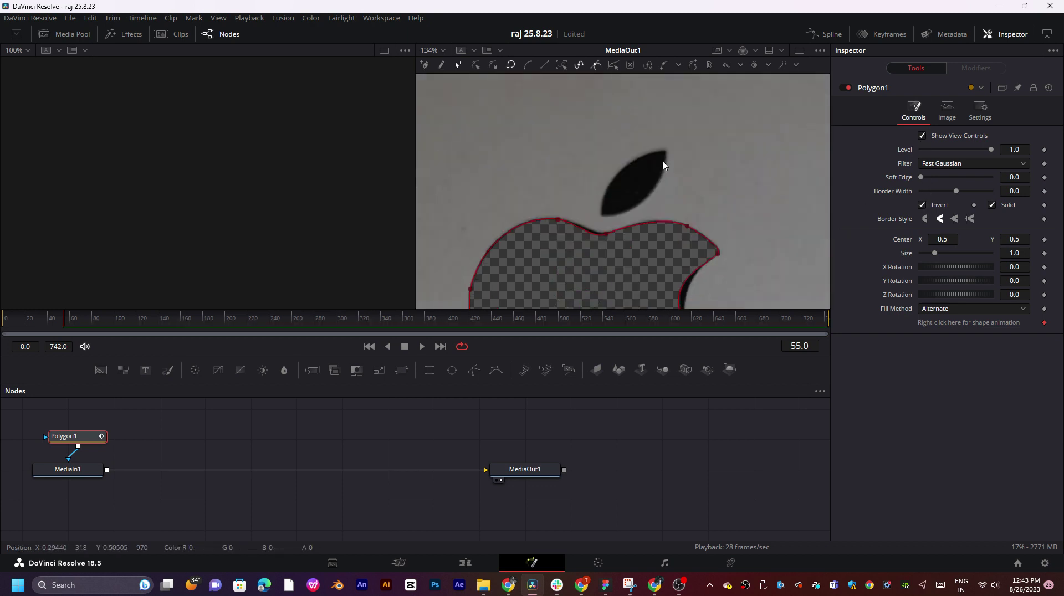
scroll(663, 165, down, 5)
scroll(663, 164, up, 4)
click(467, 374)
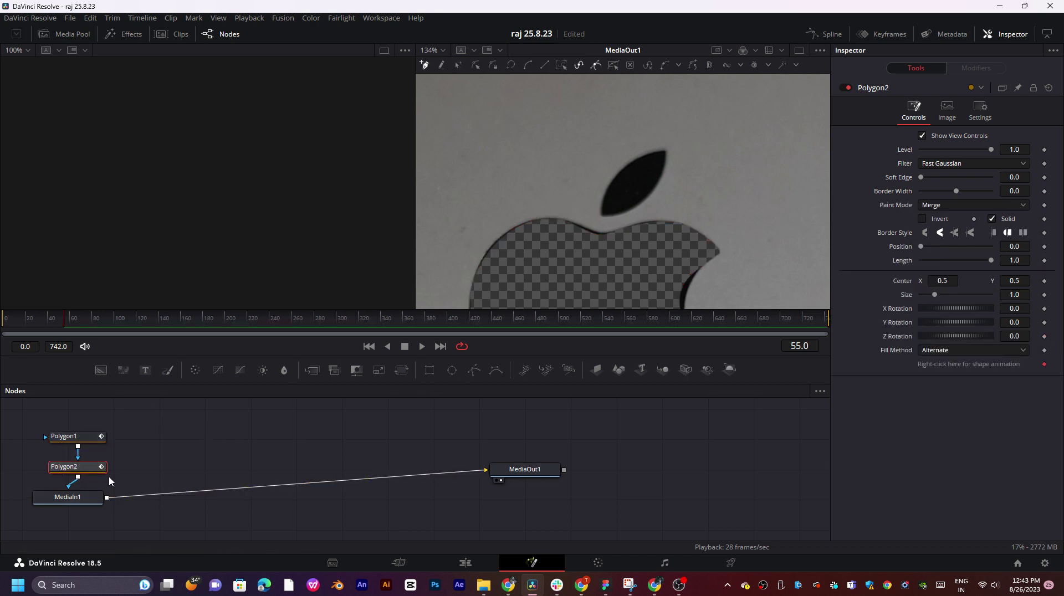
click(74, 437)
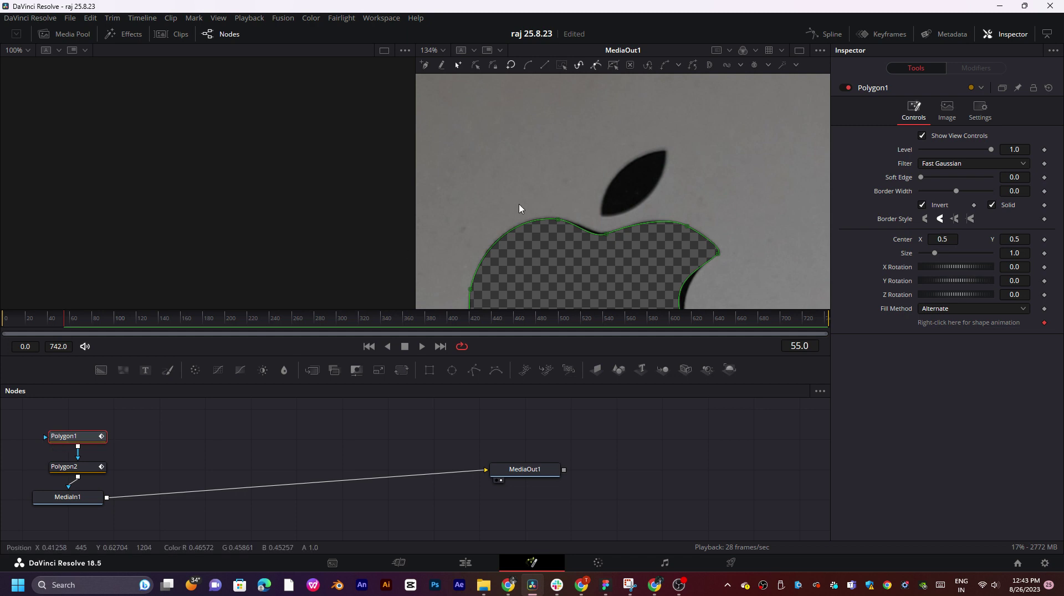
key(ctrl+s)
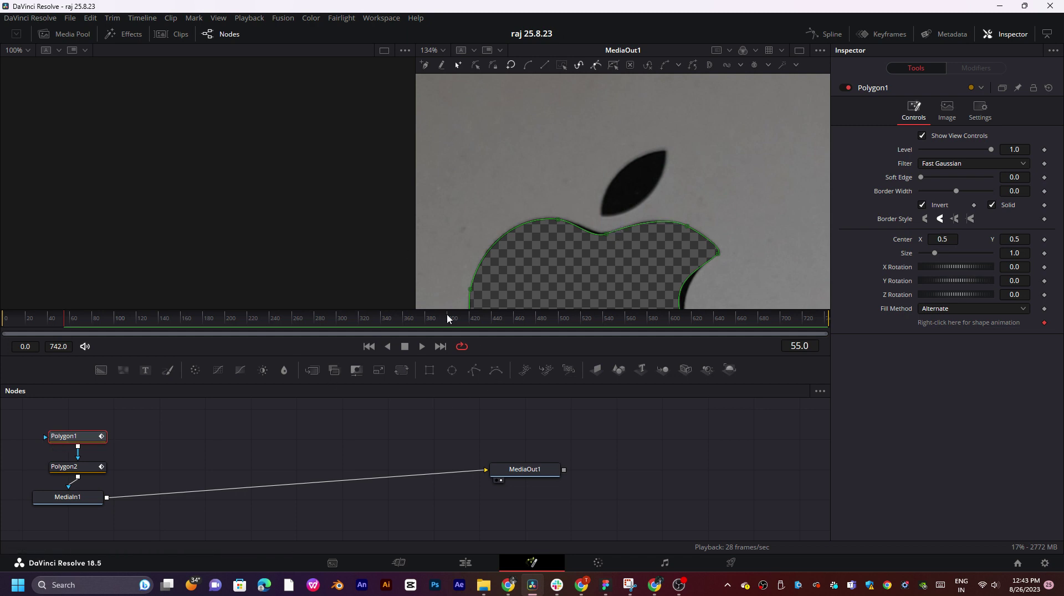
- Return to the Edit page and scrub through the masked logo from 01:00:01:25 to 01:00:02:16
click(465, 565)
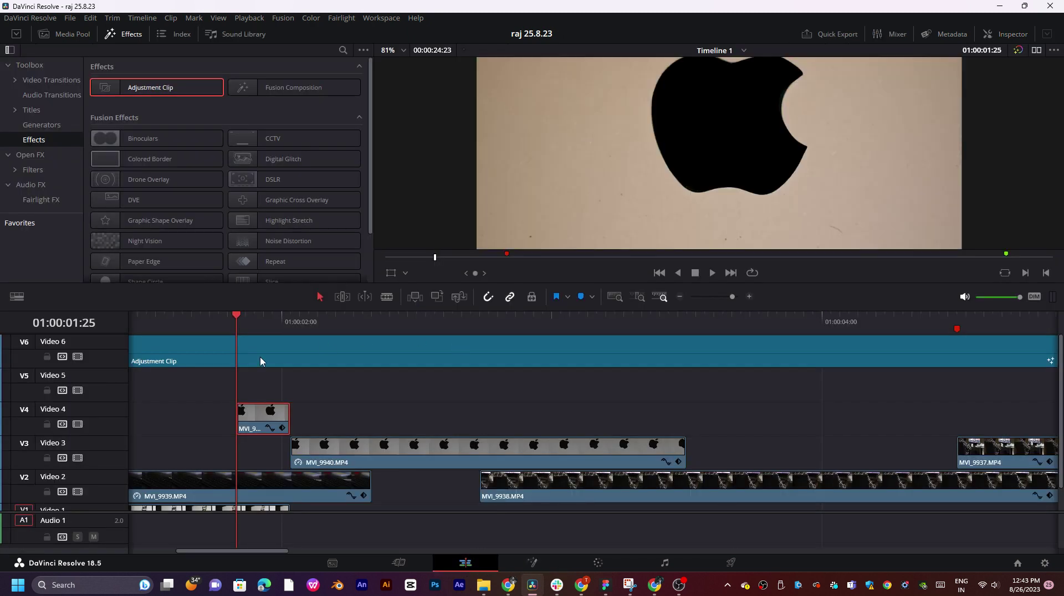
drag(201, 332, 426, 324)
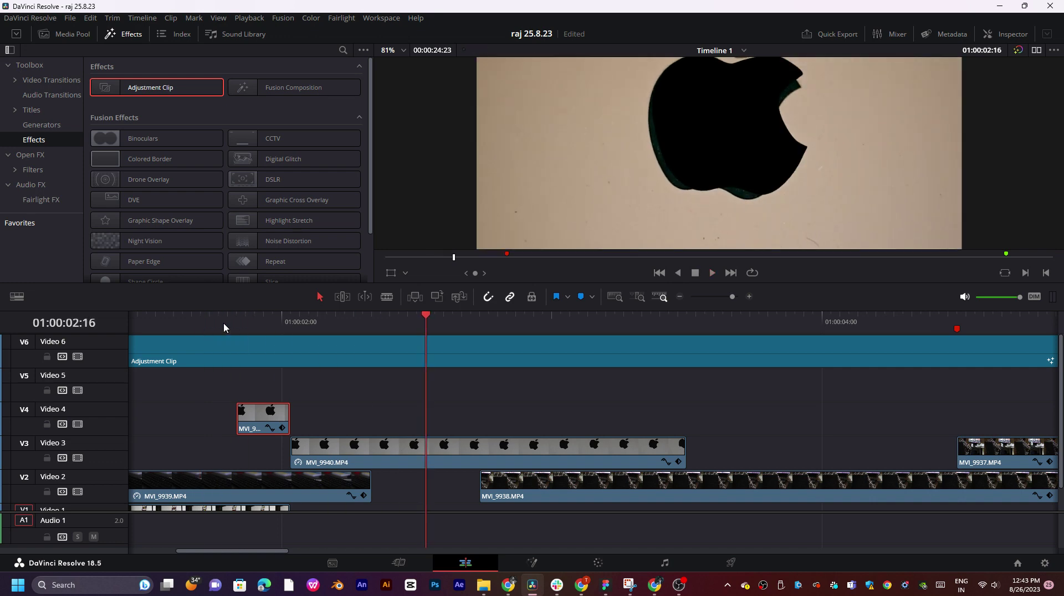
drag(233, 322, 254, 339)
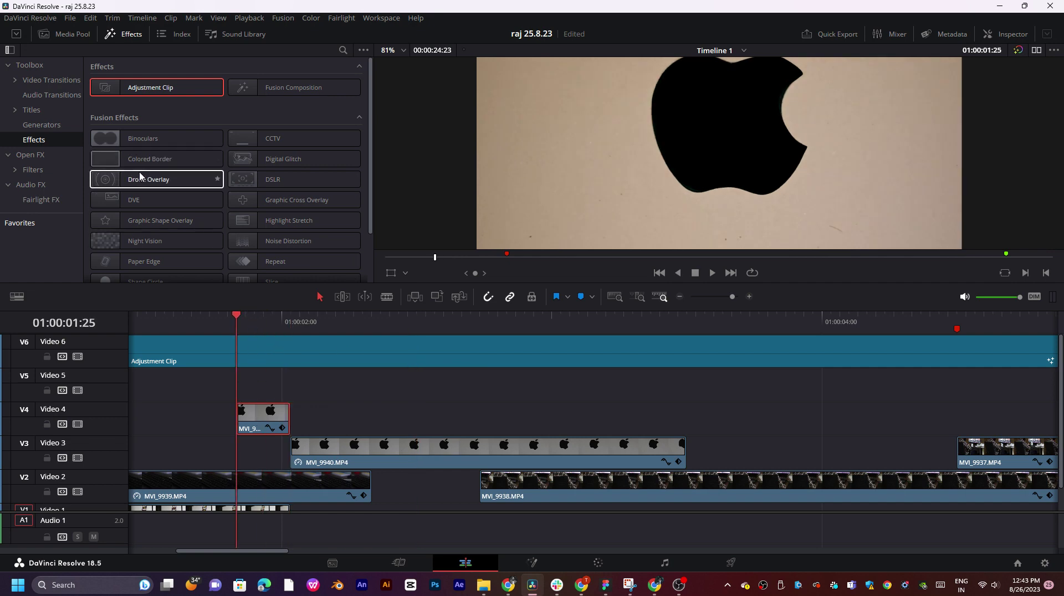
- Try the Camera Shake video transition on the frozen Apple logo clip on Video 4
scroll(138, 173, down, 3)
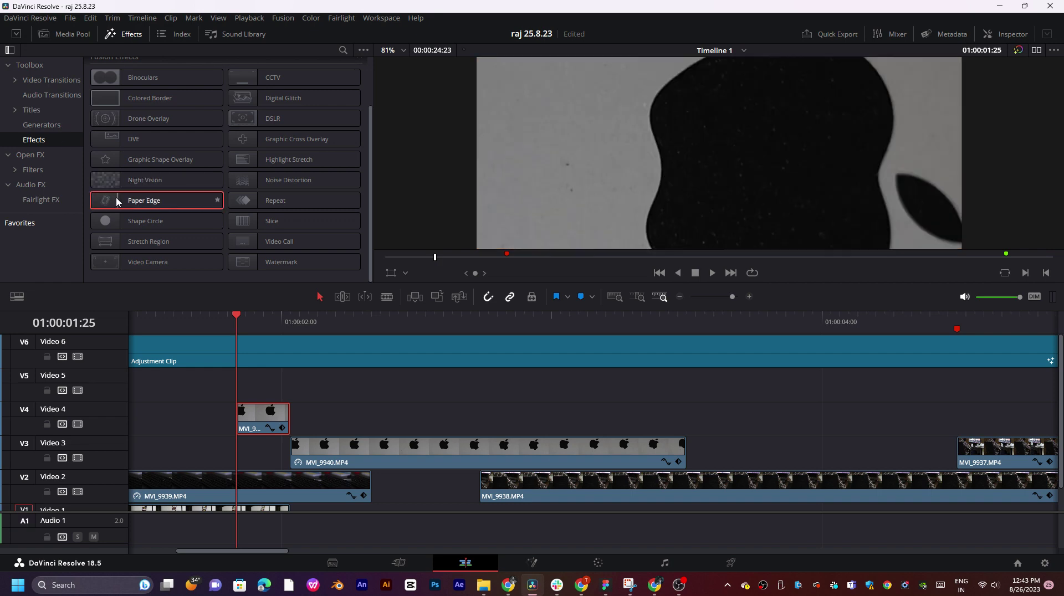
click(44, 82)
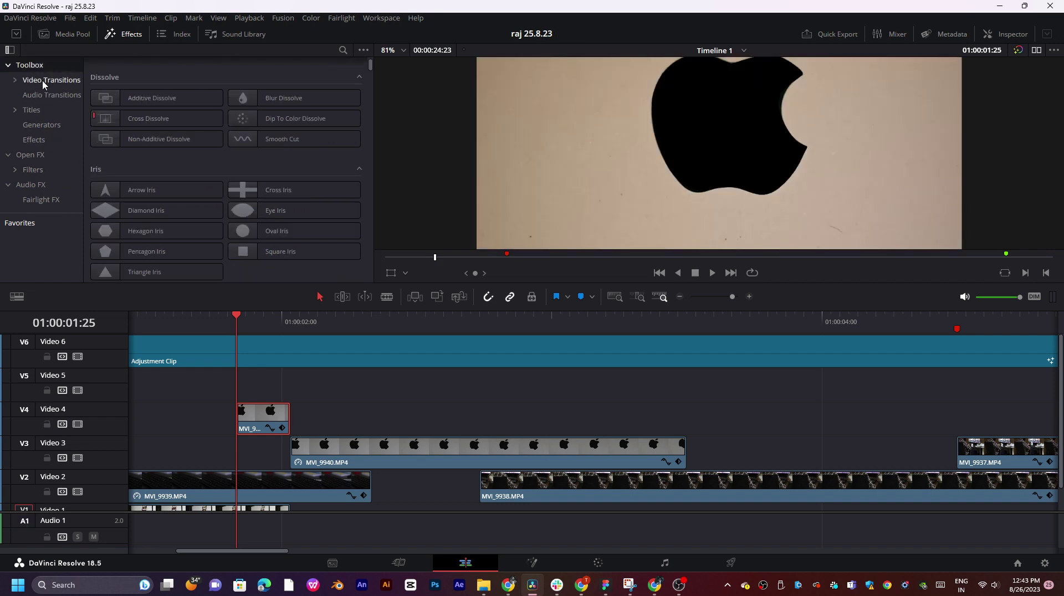
scroll(185, 164, down, 15)
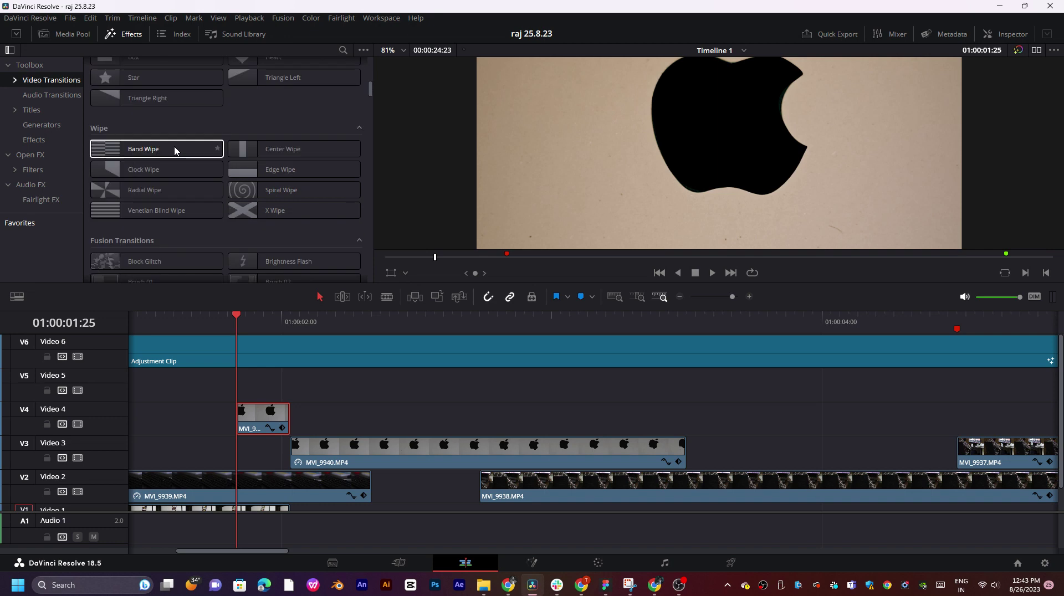
scroll(174, 149, down, 5)
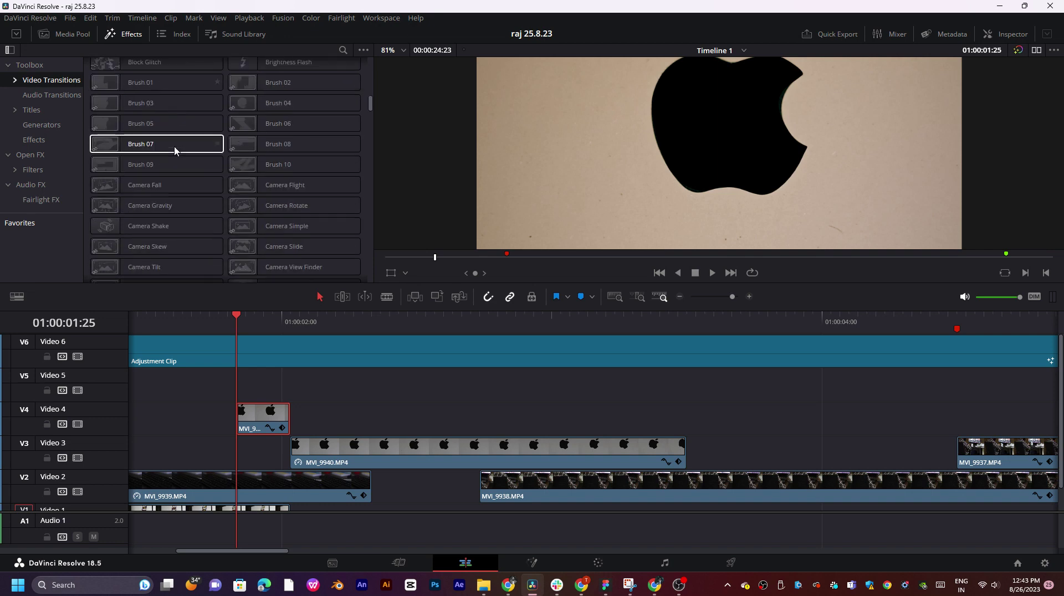
drag(121, 195, 271, 412)
- Play back the masked logo transition with the whole vertical frame visible in the viewer
key(space)
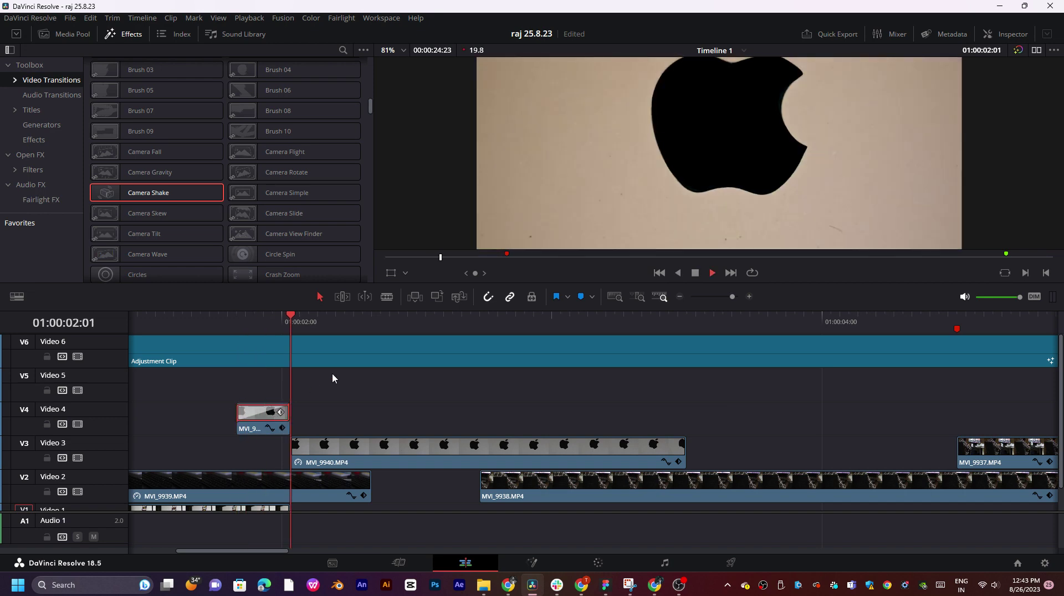
key(space)
scroll(706, 140, down, 2)
scroll(740, 124, down, 3)
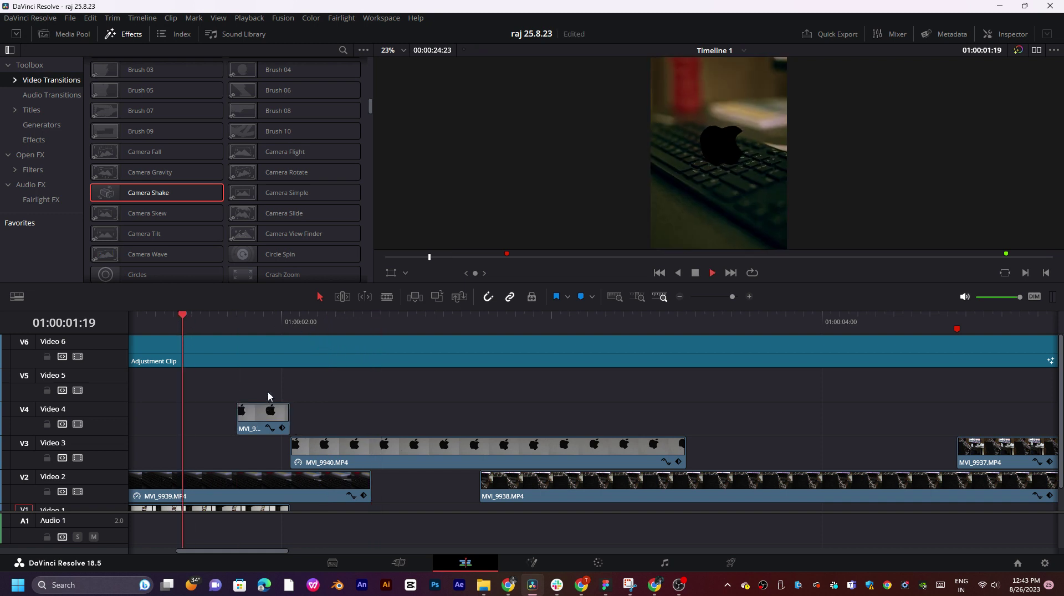
- Scrub back over the masked logo transition from 01:00:01:28 to 01:00:01:22
click(262, 320)
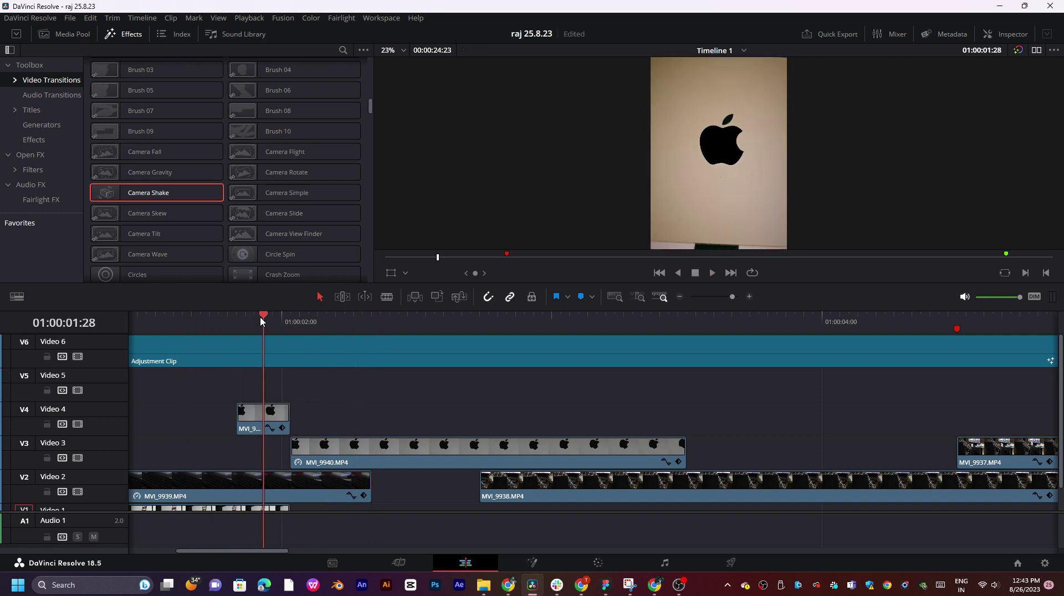
drag(262, 320, 208, 324)
mouse_move(239, 404)
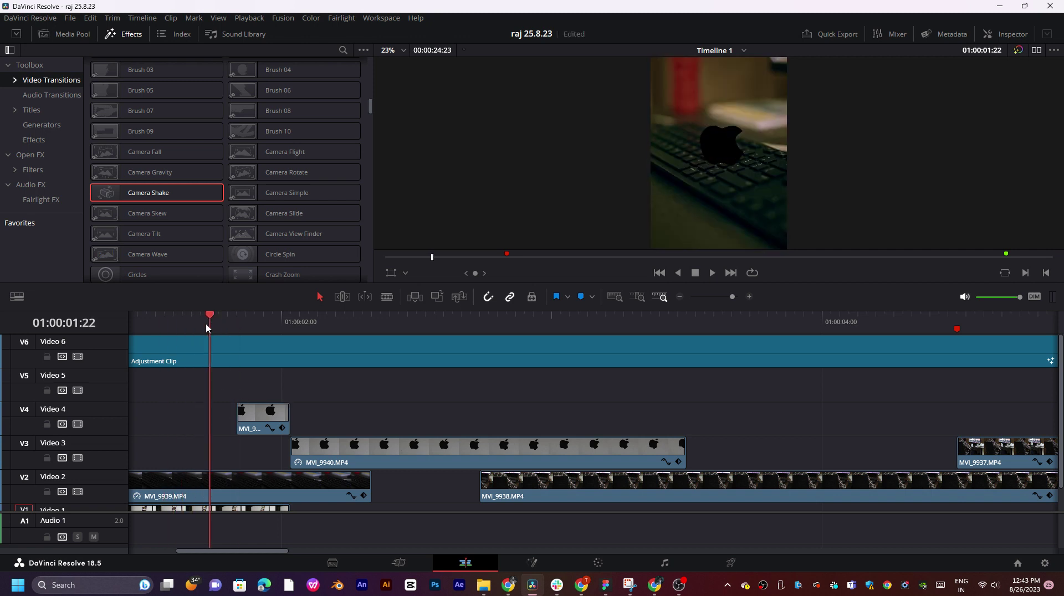
- Delete the Polygon1 and Polygon2 masks feeding MediaIn1 in the Adjustment Clip's Fusion composition
click(246, 493)
click(598, 563)
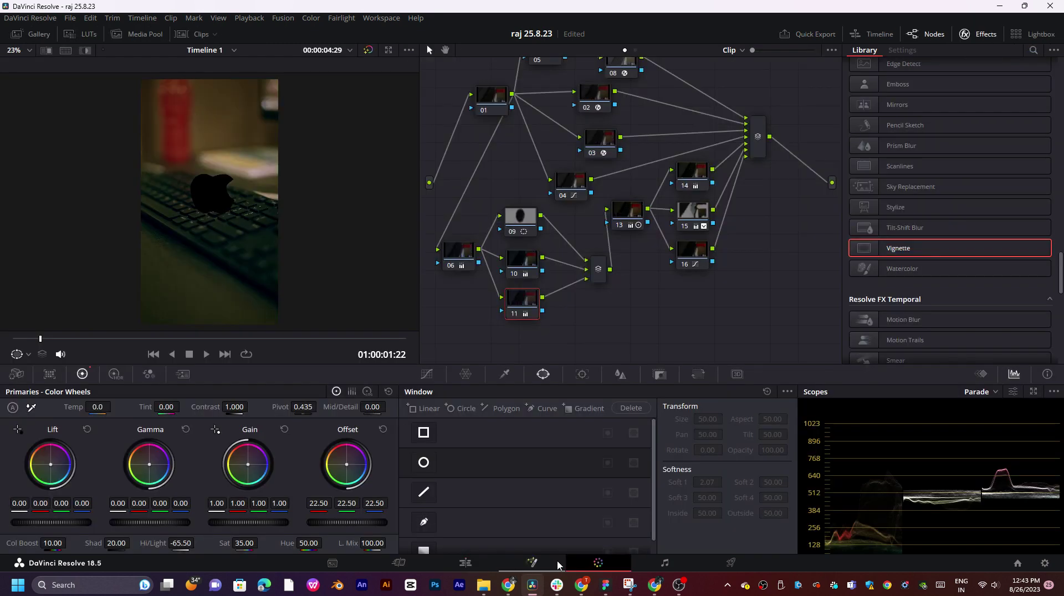
click(532, 562)
scroll(585, 258, down, 4)
scroll(586, 258, up, 1)
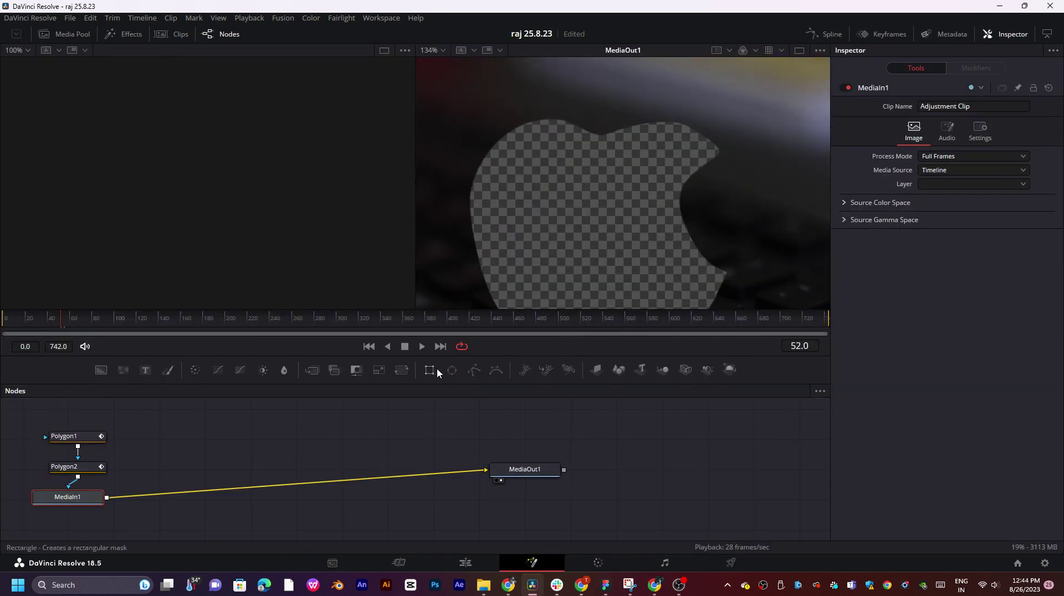
drag(163, 431, 51, 475)
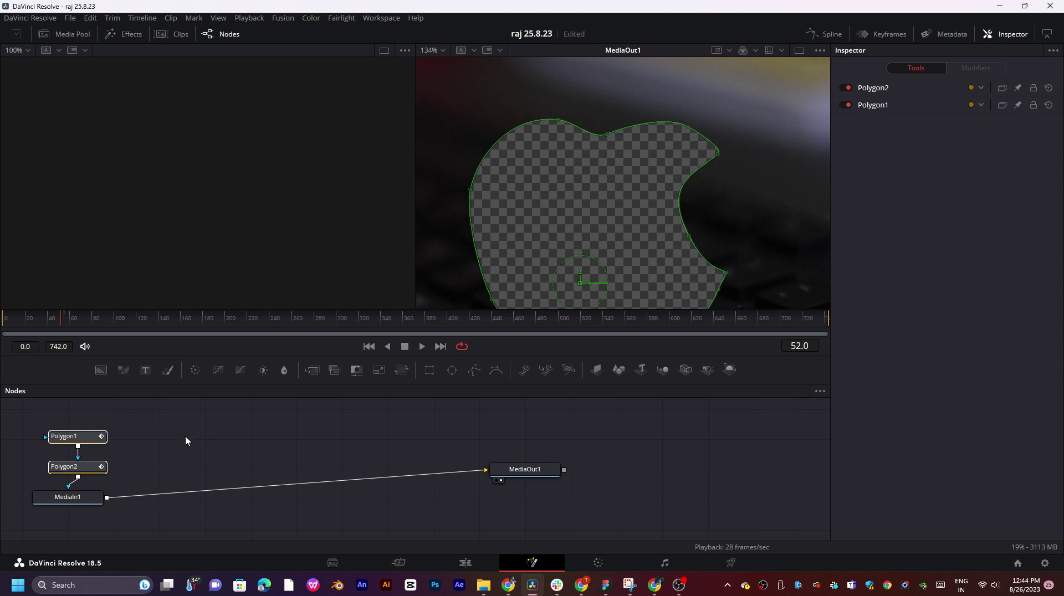
key(Delete)
- Return to the Edit page, select the frozen logo clip on Video 4, and play back the transition around 01:00:01:25
click(466, 563)
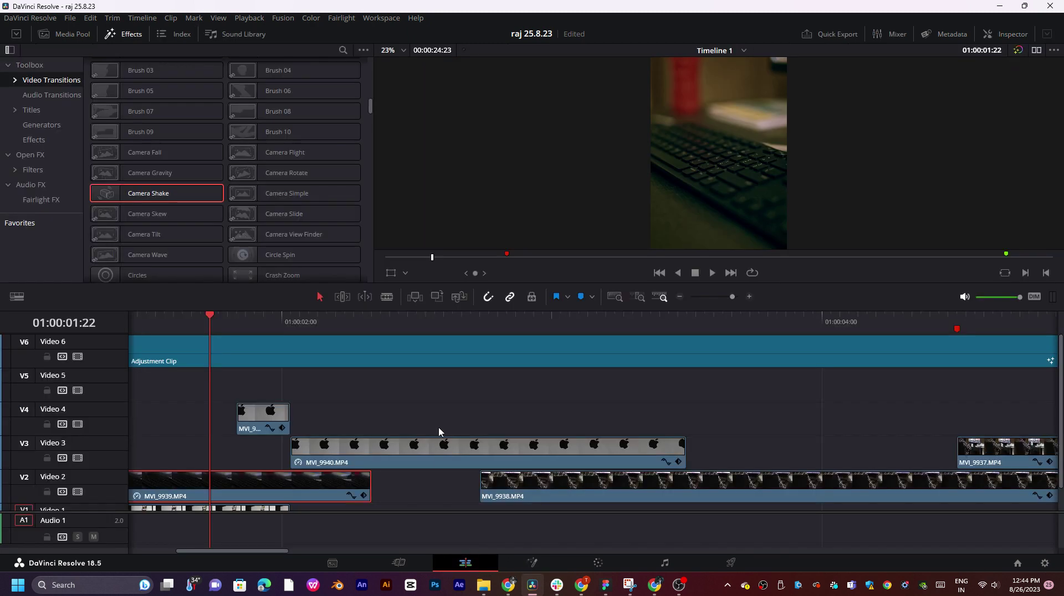
click(270, 420)
click(246, 326)
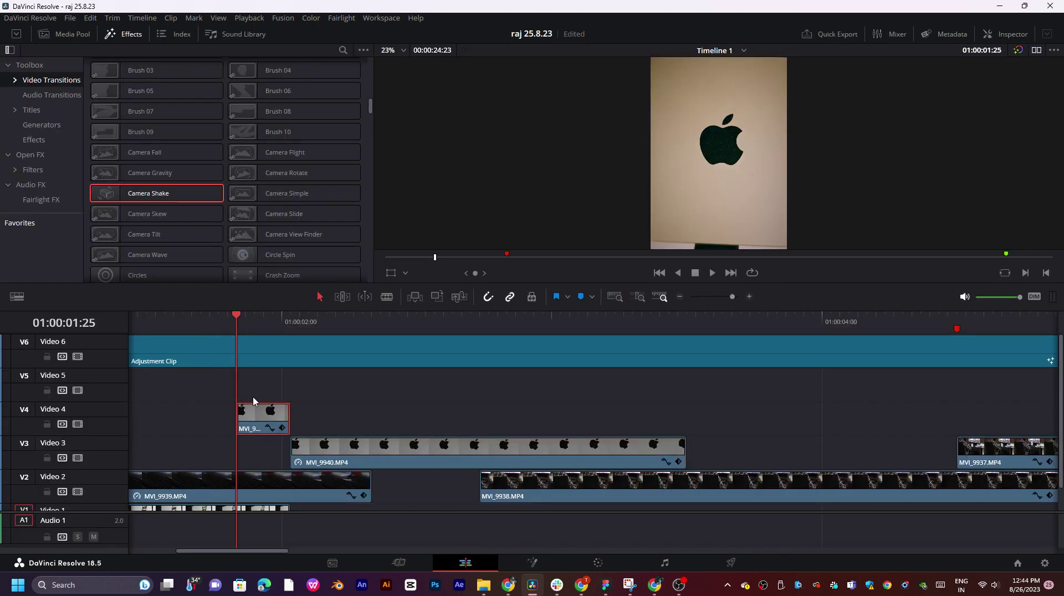
key(space)
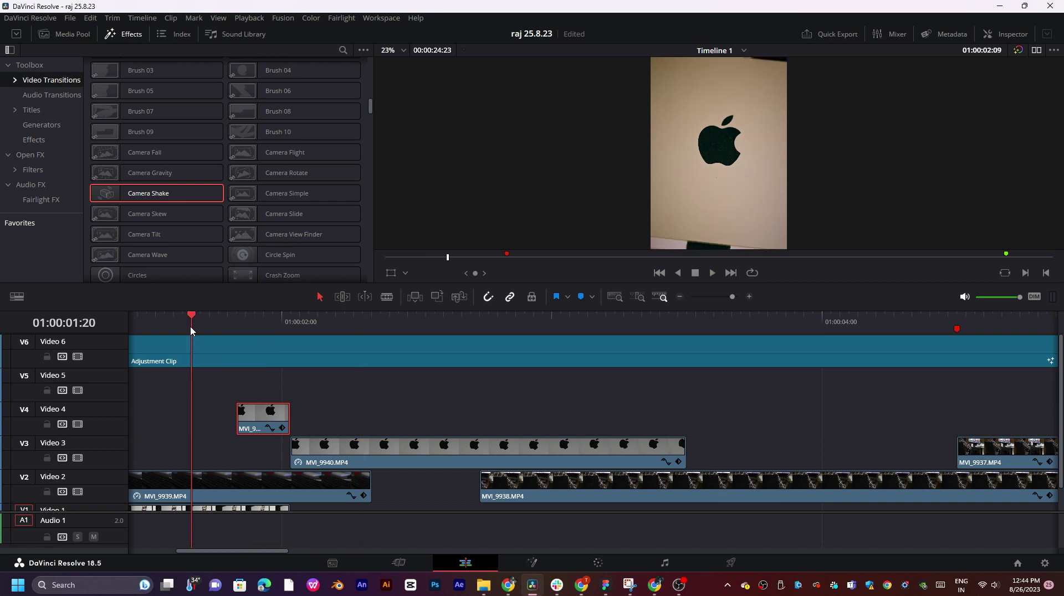
key(space)
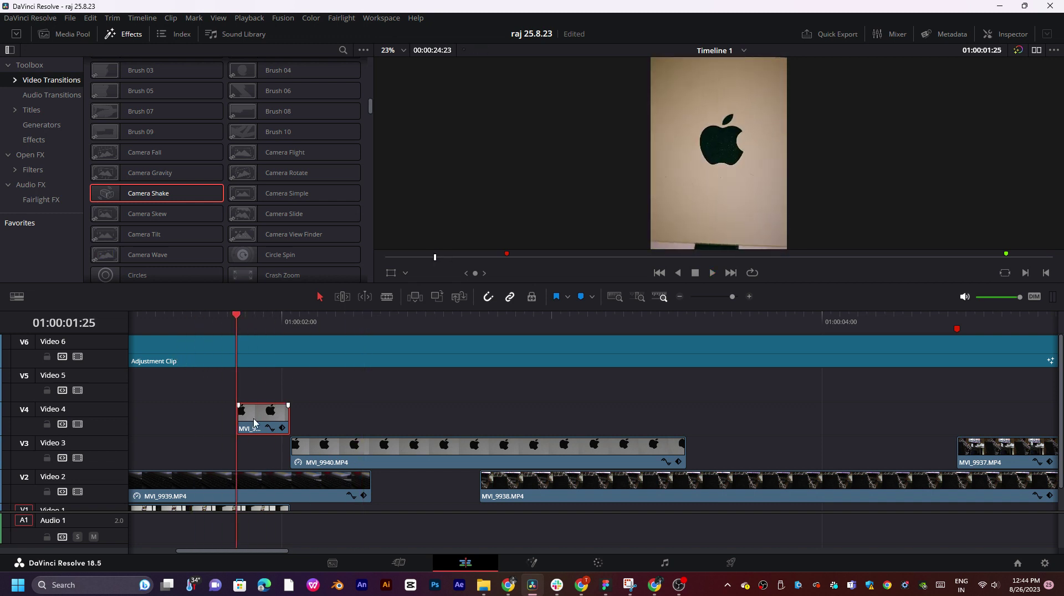
- Add an inverted polygon mask to MediaIn1 in the Adjustment Clip's Fusion composition
click(531, 562)
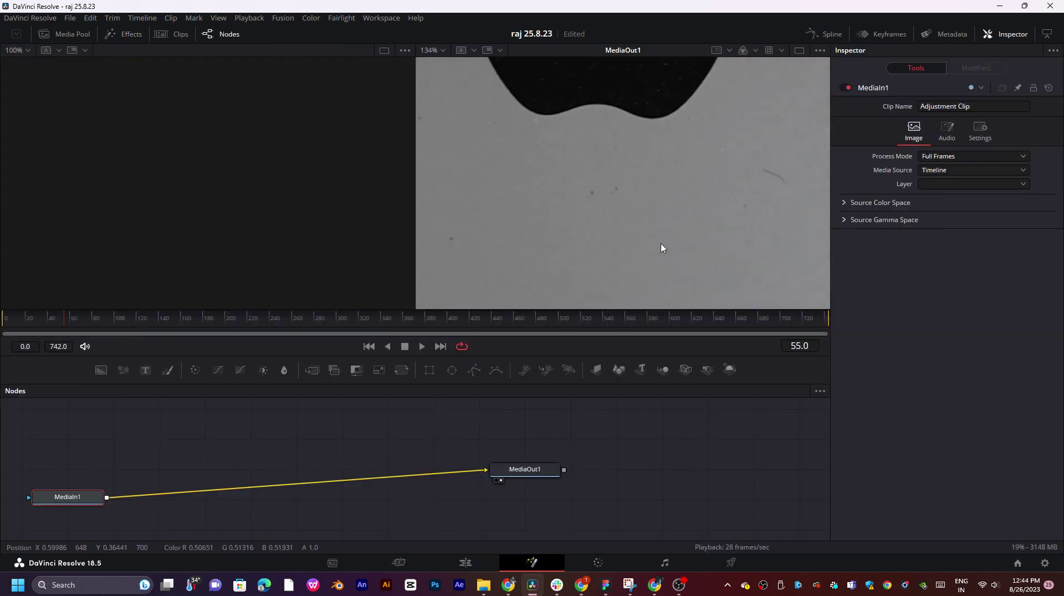
scroll(661, 248, down, 4)
scroll(662, 242, up, 3)
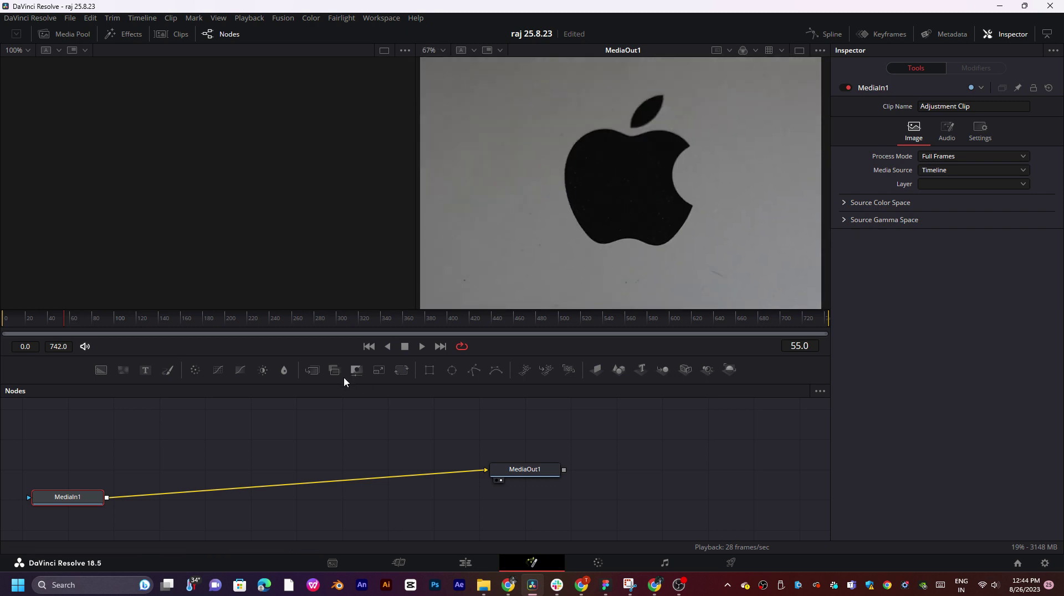
click(472, 370)
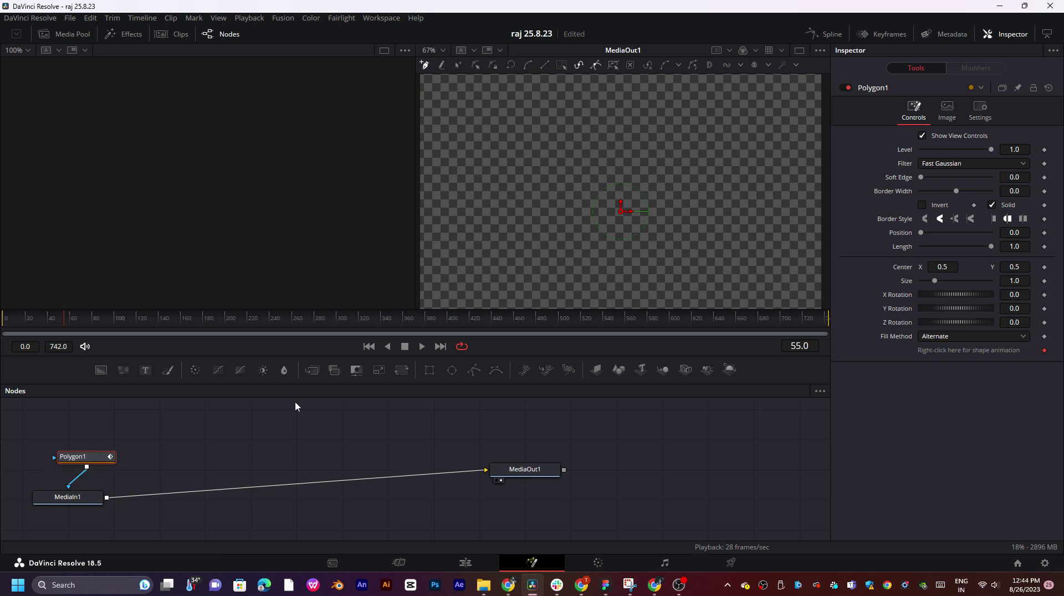
click(921, 205)
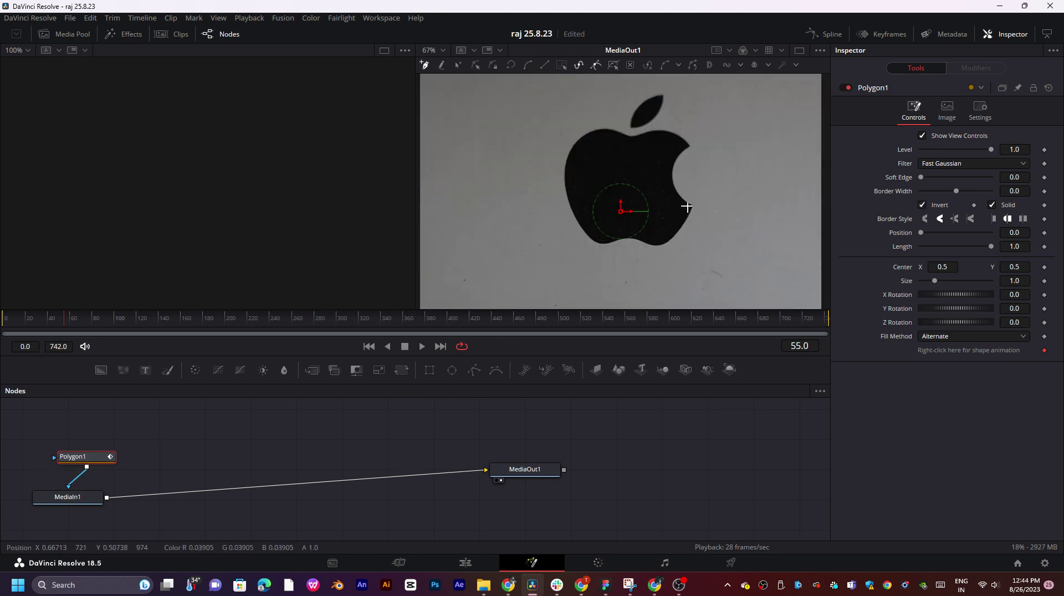
scroll(687, 205, up, 3)
scroll(687, 205, down, 2)
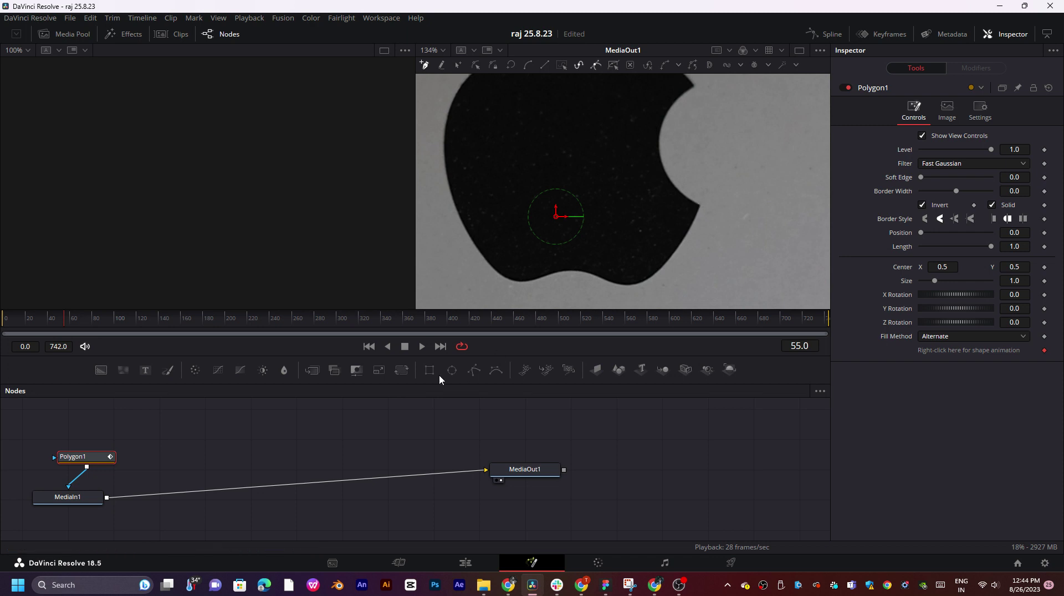
- On the Edit page, move the frozen Apple logo clip to Video 7 above the Adjustment Clip and park the playhead at 01:00:01:28
click(466, 563)
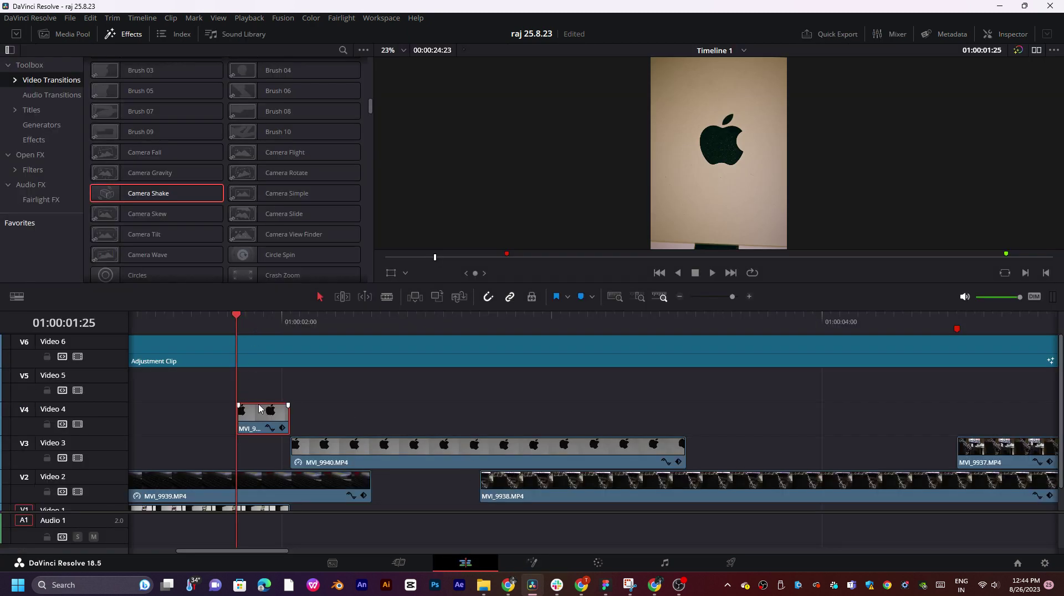
drag(263, 413, 269, 384)
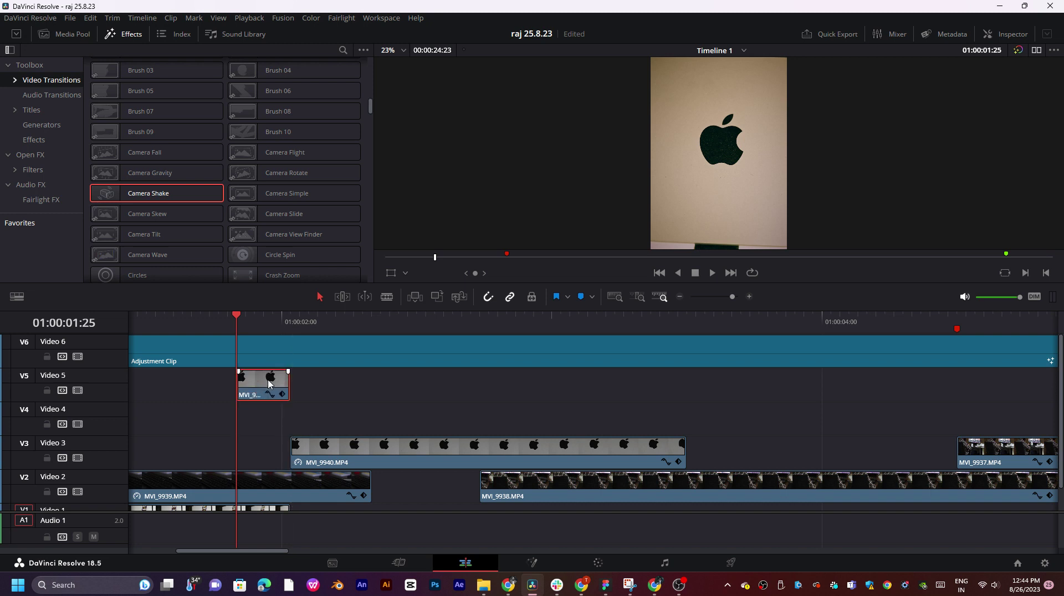
drag(264, 329, 264, 323)
click(261, 323)
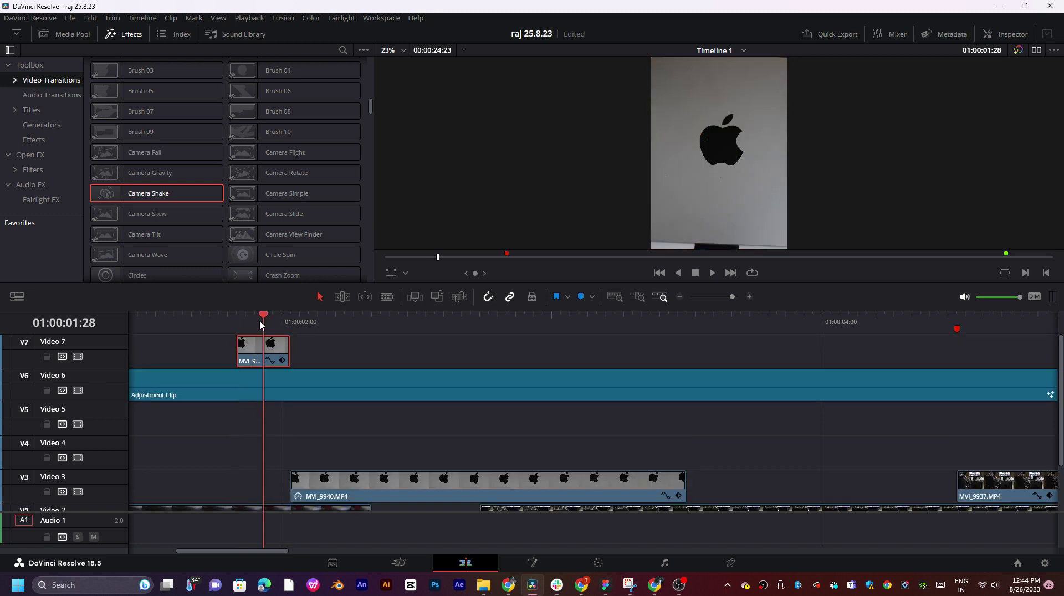
- Open the frozen MVI_9940.MP4 clip in Fusion and add an inverted polygon mask to its MediaIn1 node
click(533, 562)
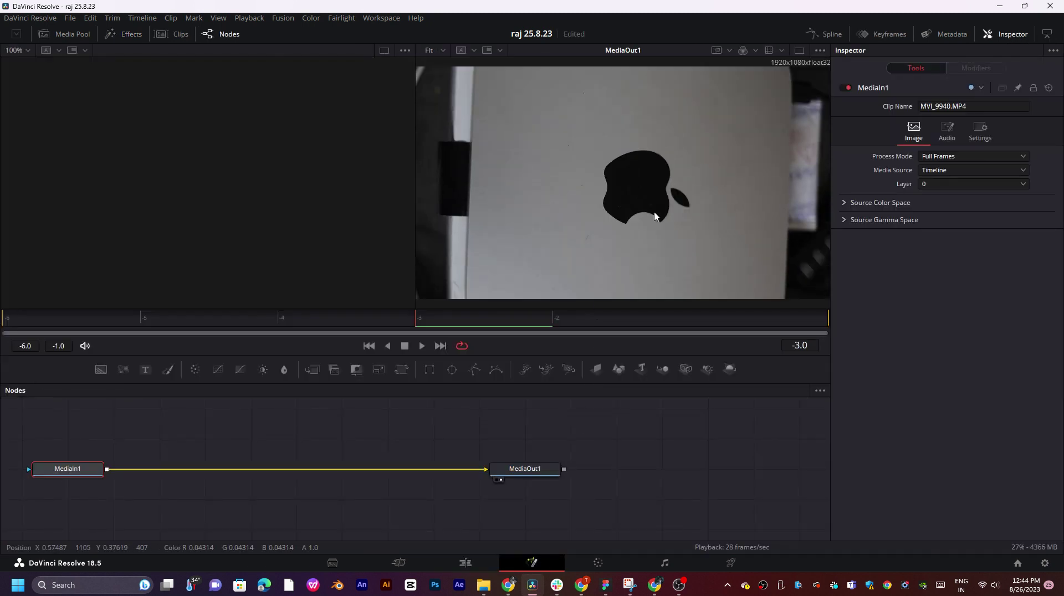
scroll(654, 216, down, 2)
scroll(654, 216, up, 6)
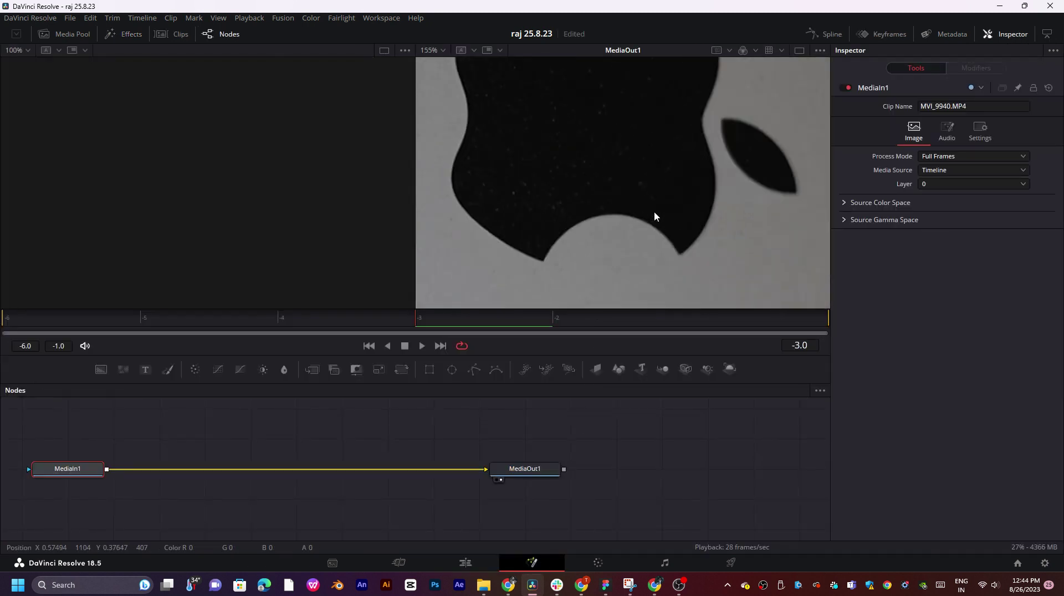
scroll(655, 217, up, 2)
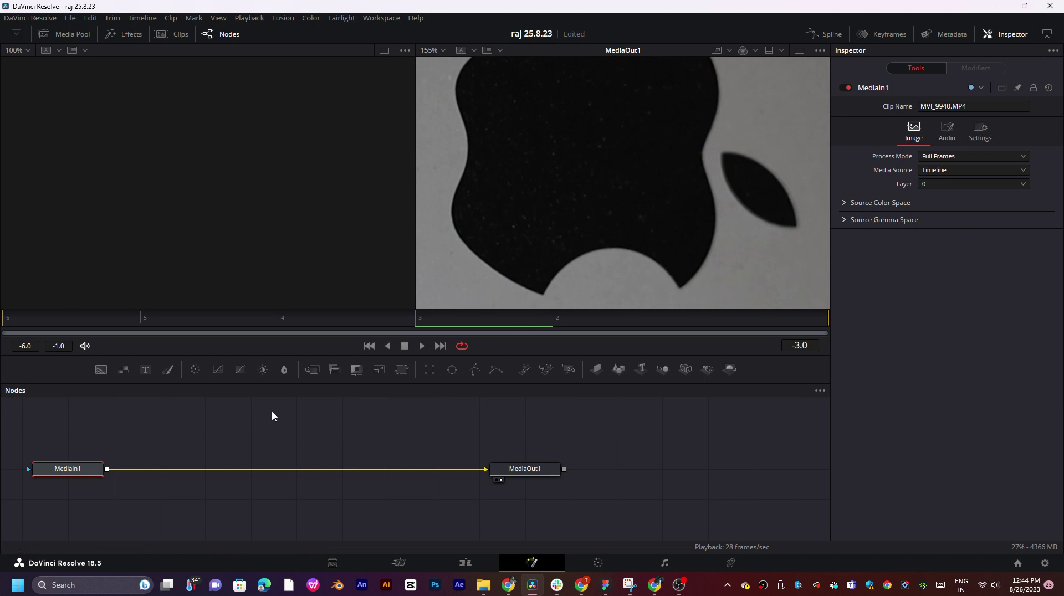
click(474, 369)
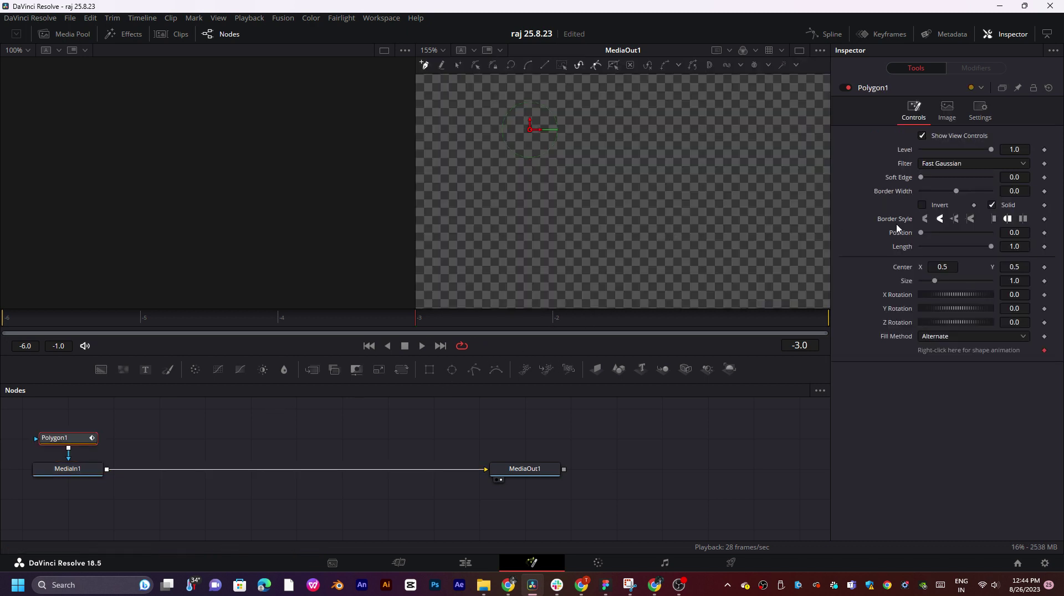
click(922, 205)
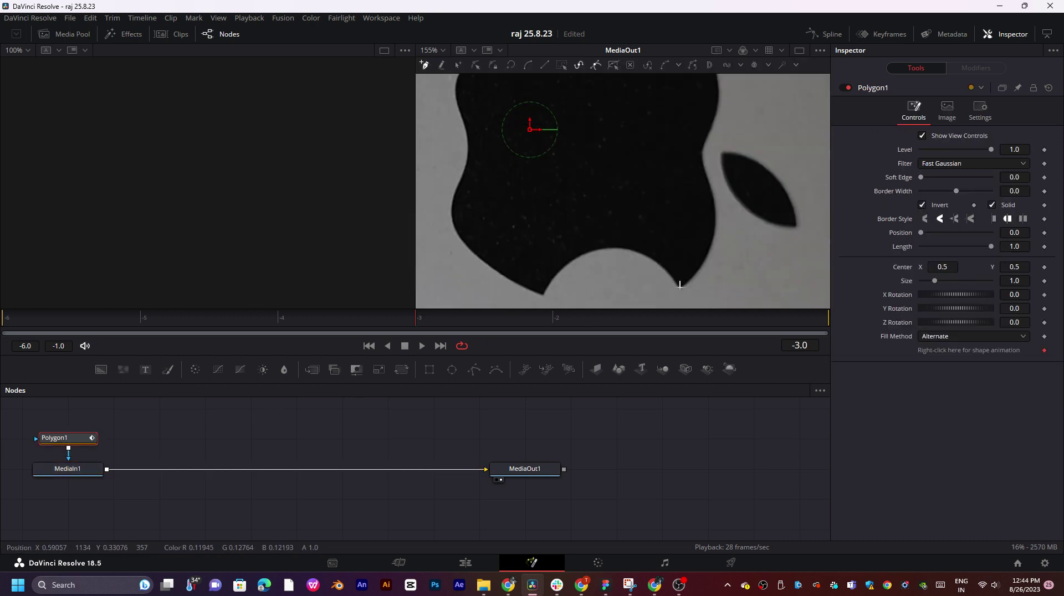
- Trace Polygon1 with curved points from the bite's right corner up the logo's right edge and across its top
drag(589, 249, 541, 276)
key(ctrl+z)
drag(708, 180, 691, 111)
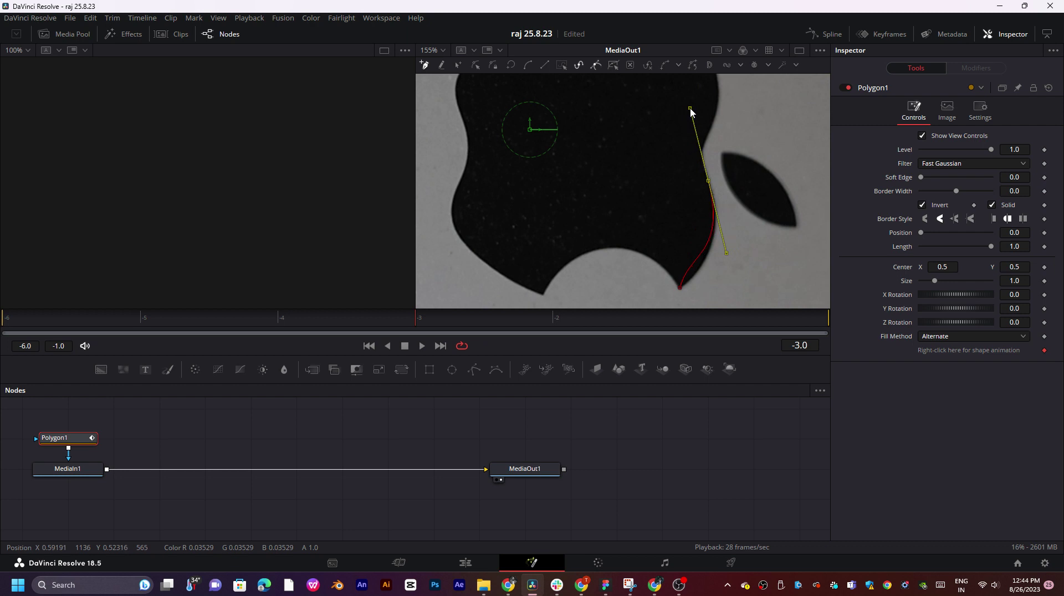
scroll(702, 173, up, 3)
drag(708, 202, 717, 187)
scroll(712, 170, up, 2)
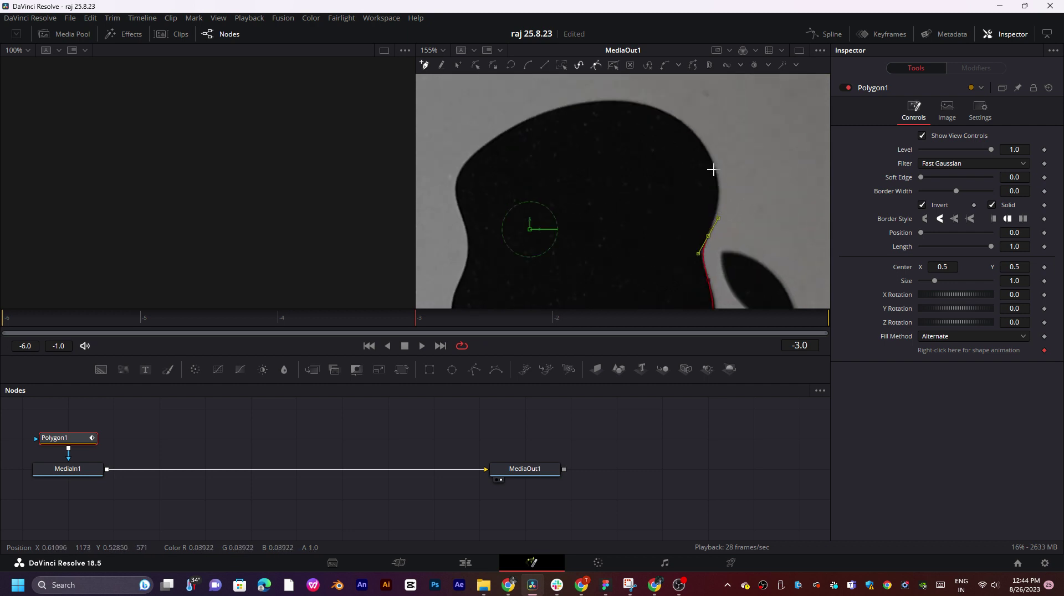
drag(672, 115, 627, 96)
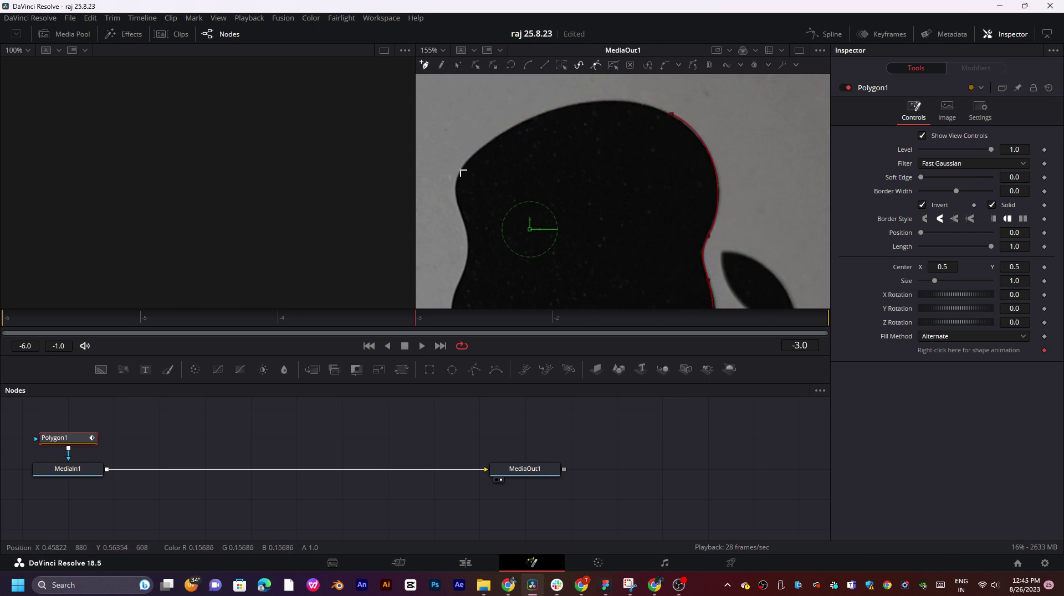
drag(461, 167, 405, 222)
- Continue tracing Polygon1 down the logo's left edge to the left corner of the bite
scroll(524, 198, down, 2)
scroll(457, 183, down, 10)
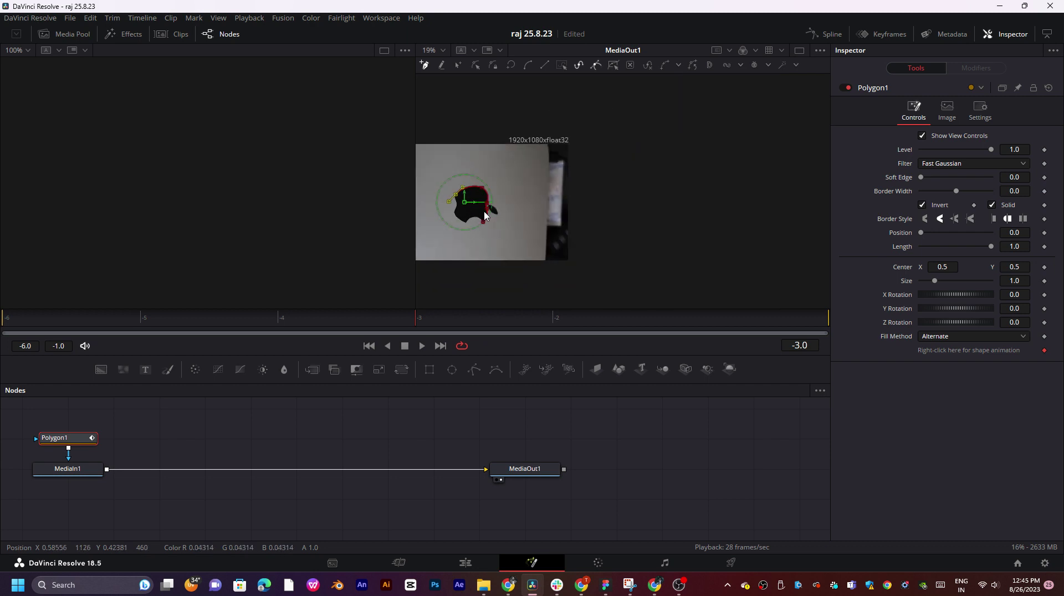
scroll(610, 224, up, 10)
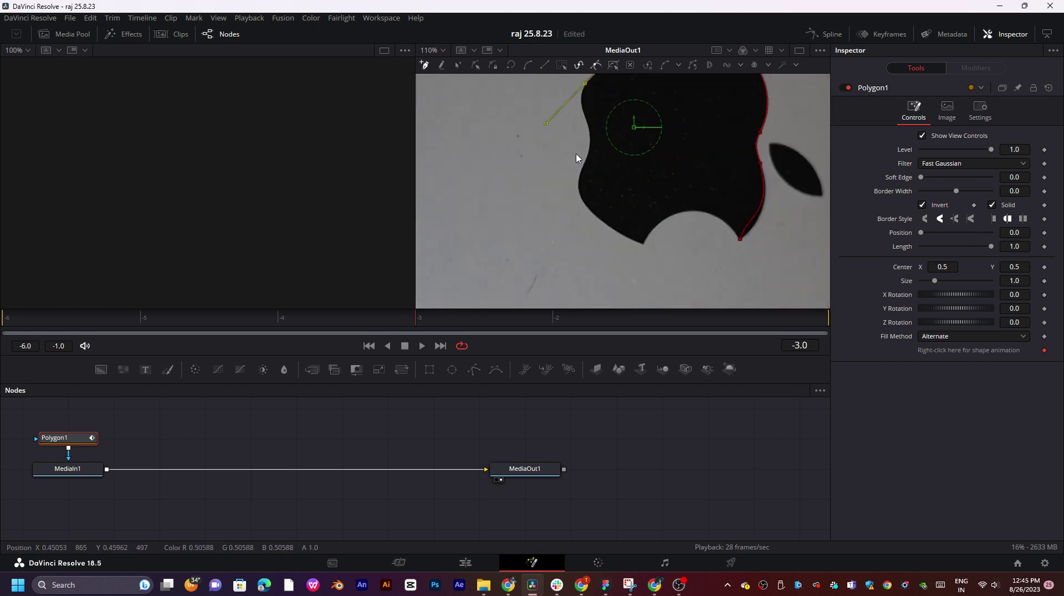
drag(589, 164, 596, 185)
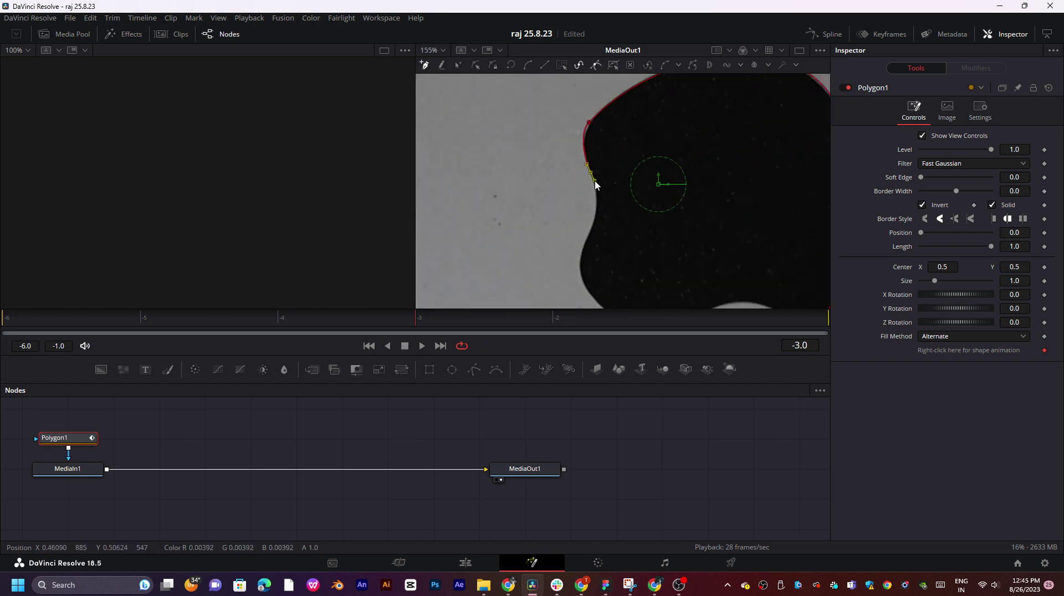
drag(596, 223, 592, 236)
scroll(581, 265, down, 3)
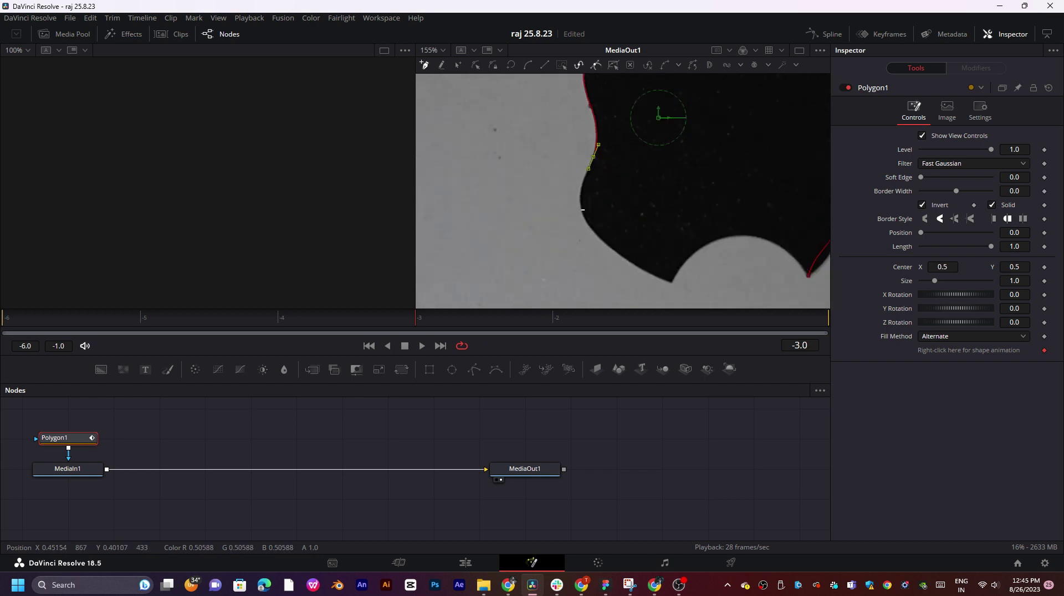
drag(582, 211, 581, 224)
drag(667, 278, 677, 292)
- Try to close the Polygon1 outline across the bite at its starting point
scroll(528, 233, down, 3)
scroll(604, 241, up, 5)
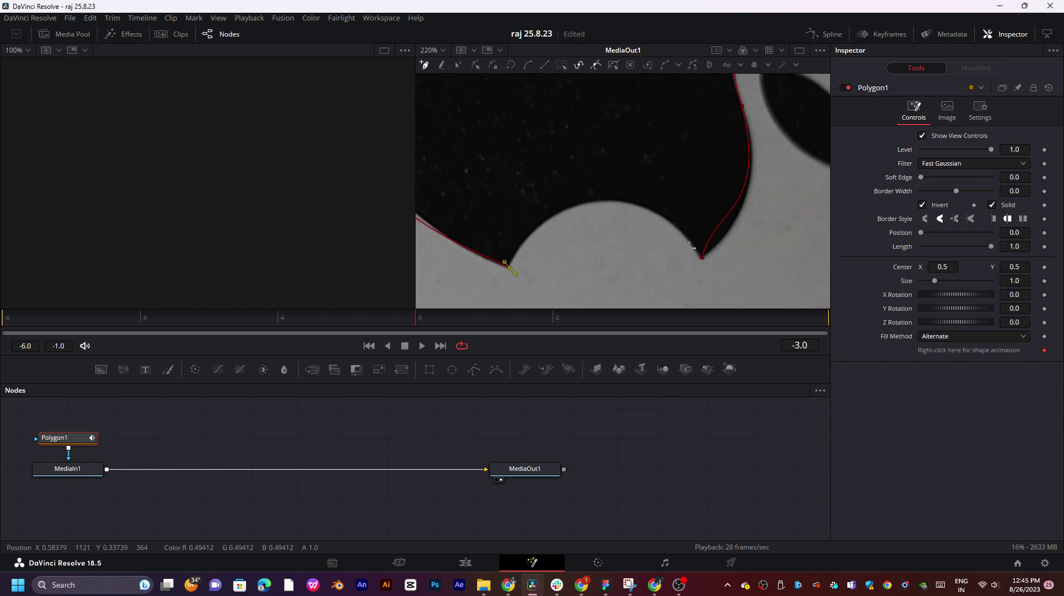
drag(704, 260, 713, 276)
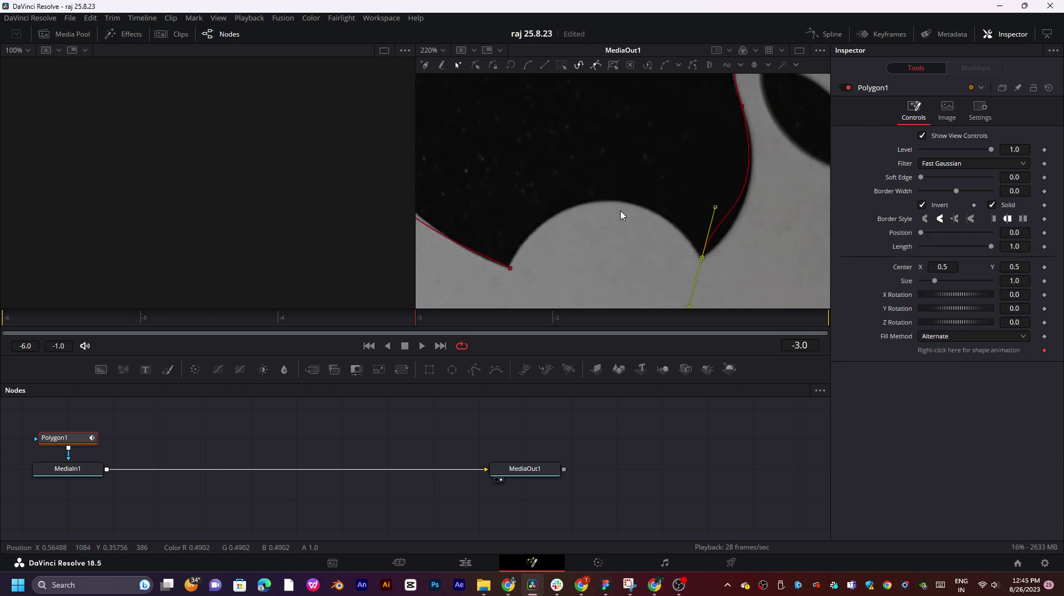
click(585, 210)
click(382, 415)
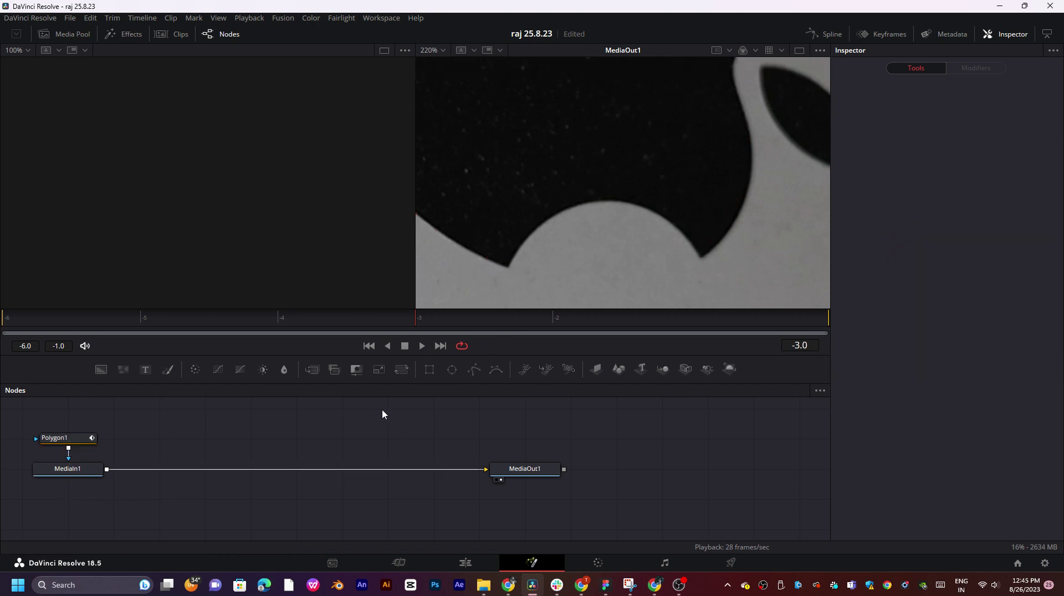
- Resume the Polygon1 outline with a curved point at the top of the bite and close it at the starting corner
click(64, 438)
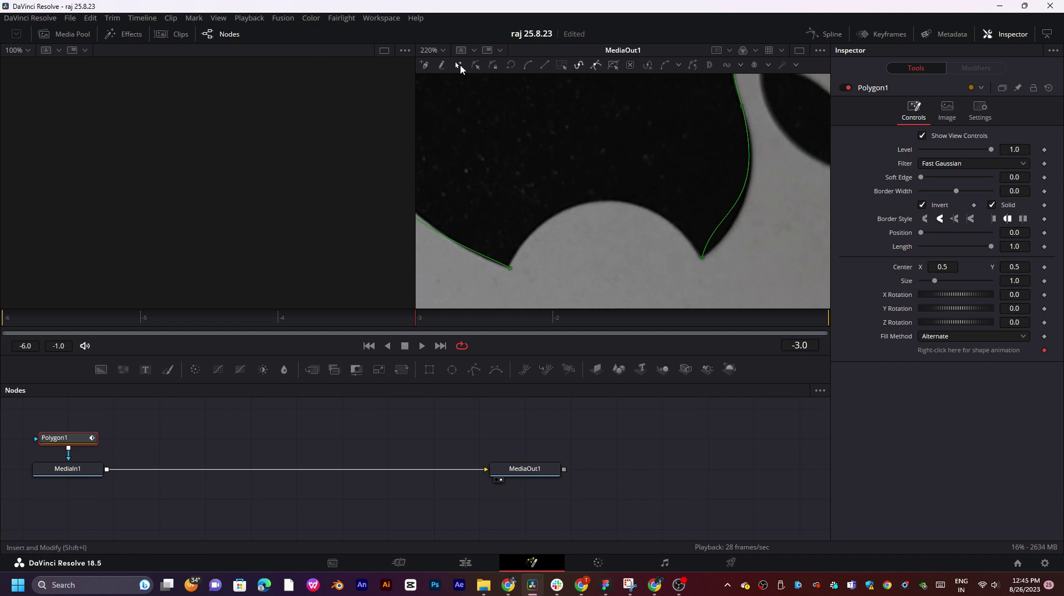
click(431, 66)
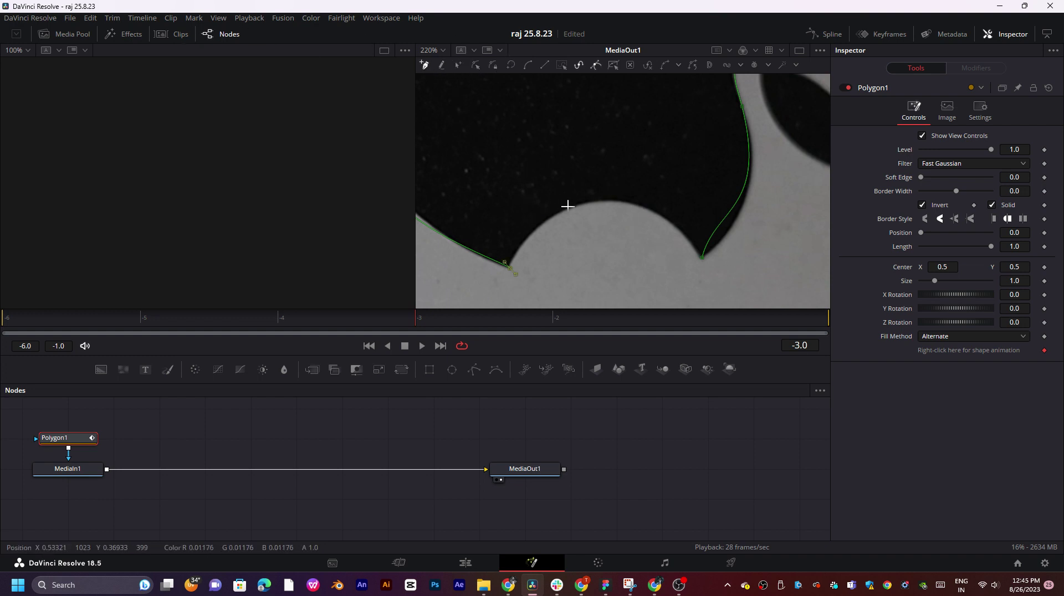
drag(568, 206, 603, 202)
key(ctrl+z)
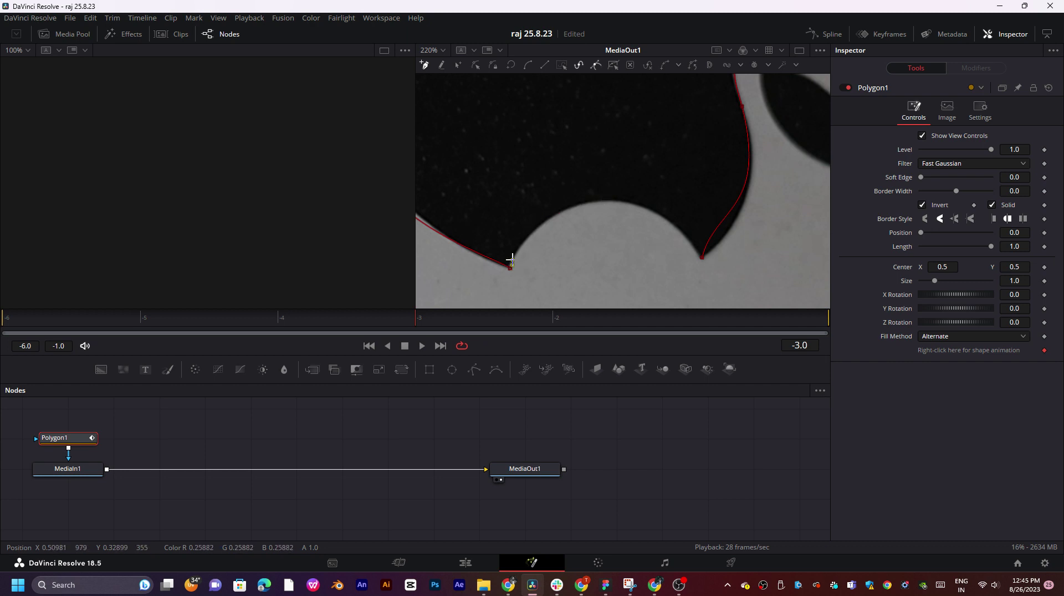
drag(596, 201, 647, 202)
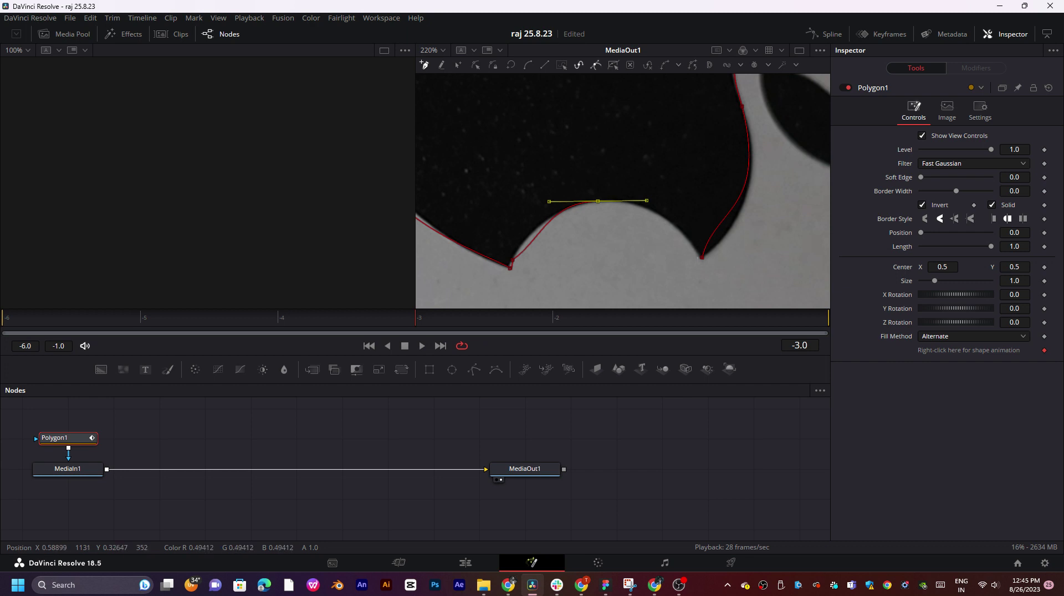
click(702, 258)
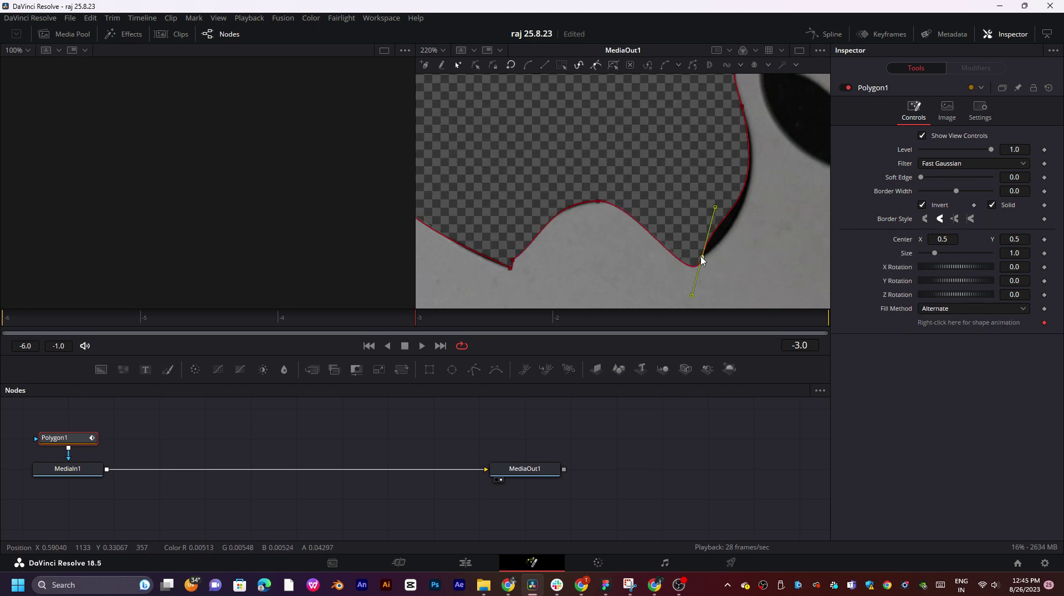
- Turn off Polygon1's inversion and reshape its curve handles to follow the bite and both of its corners
click(922, 205)
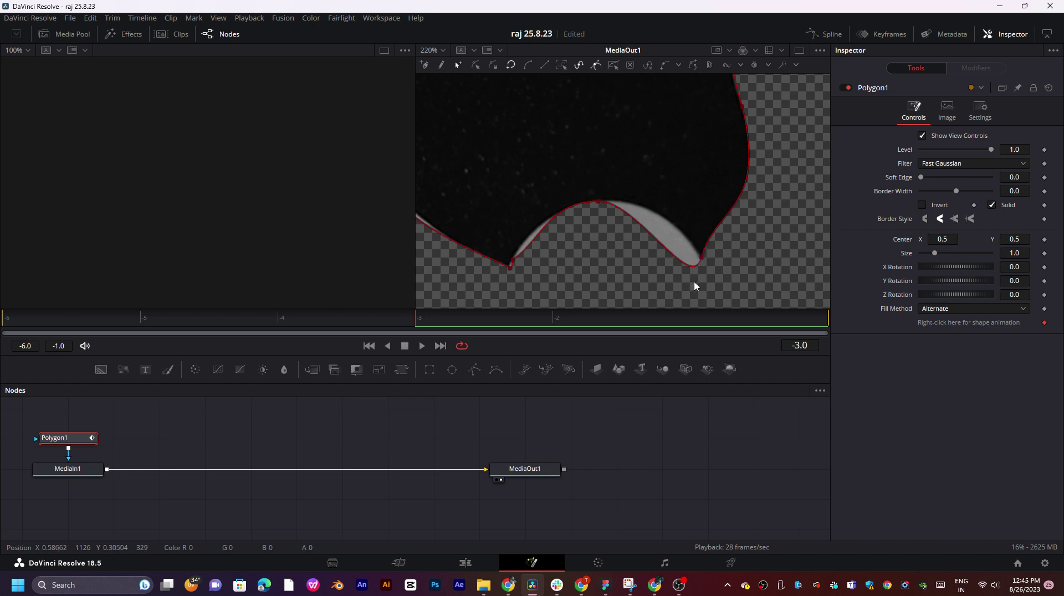
drag(701, 259, 691, 279)
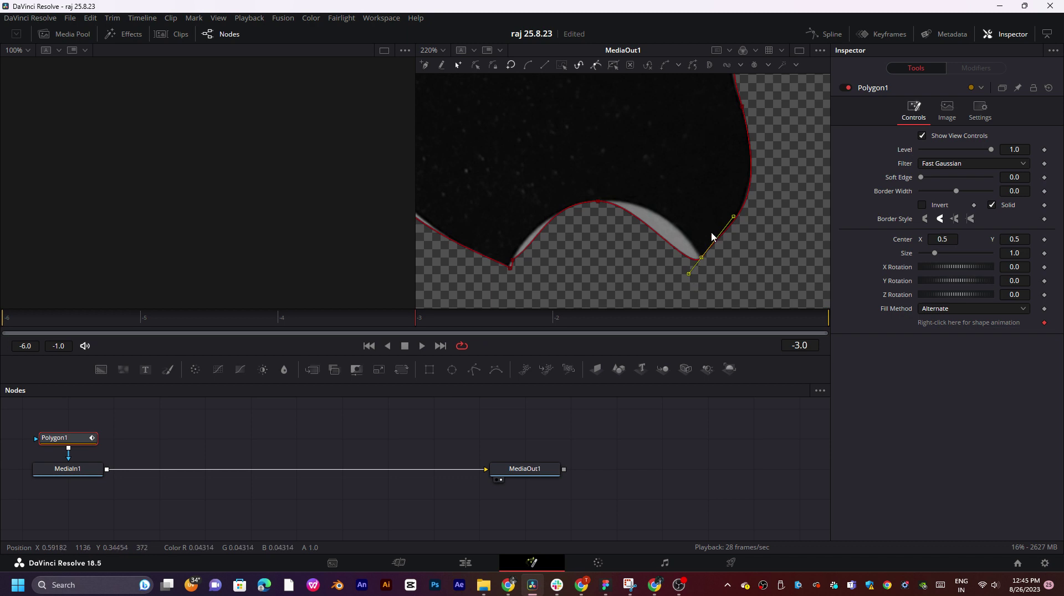
drag(599, 203, 703, 198)
drag(549, 202, 535, 201)
mouse_move(513, 263)
mouse_down()
mouse_move(541, 247)
mouse_move(513, 255)
mouse_move(510, 268)
mouse_move(514, 254)
mouse_up()
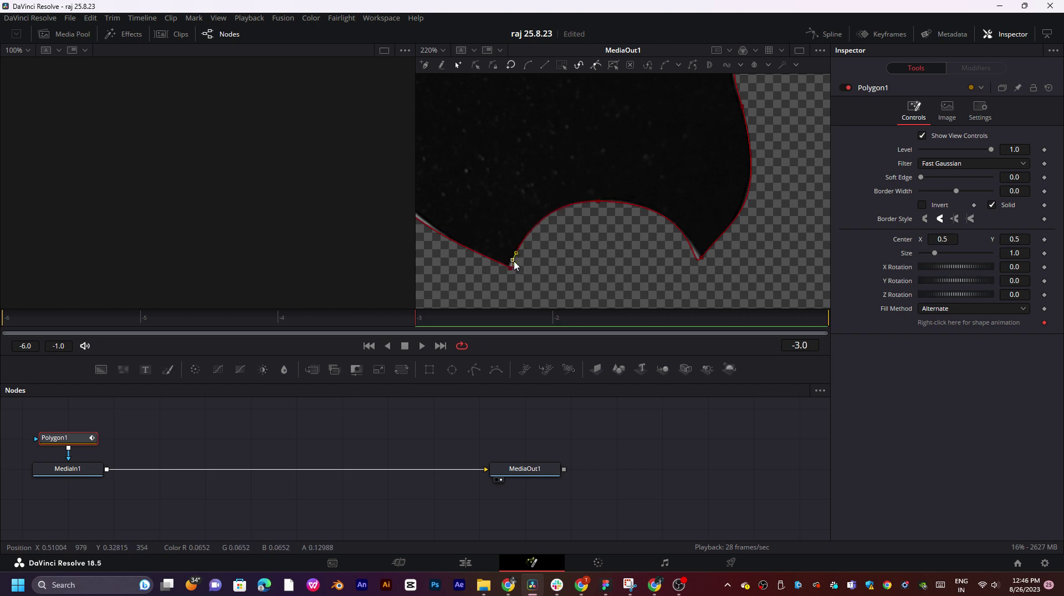
scroll(610, 225, down, 5)
scroll(611, 189, up, 2)
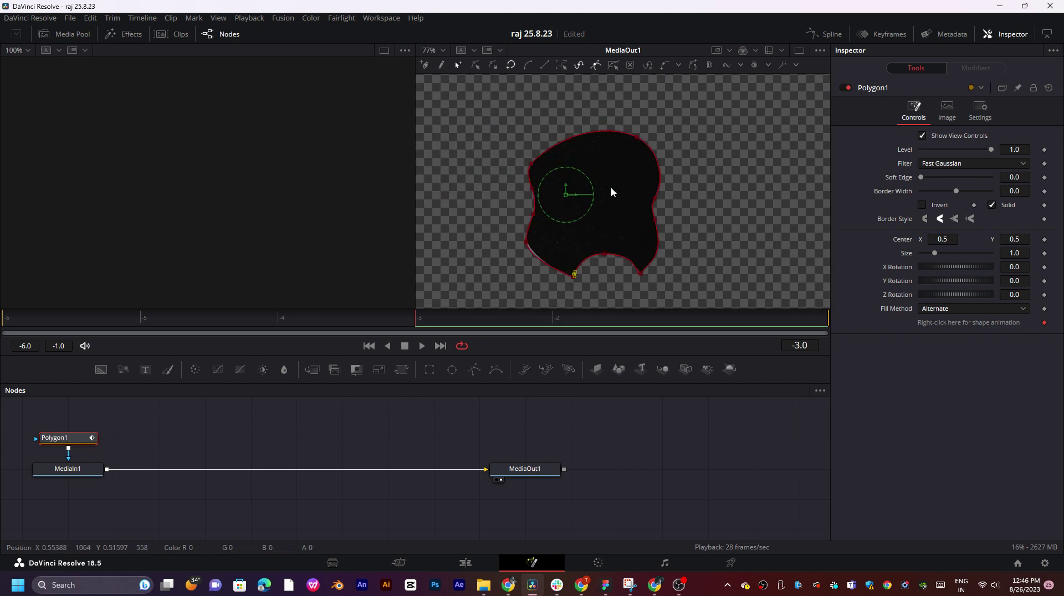
- Return to the edit timeline and play back the masked logo transition around the short frozen clip on Video 7
click(465, 562)
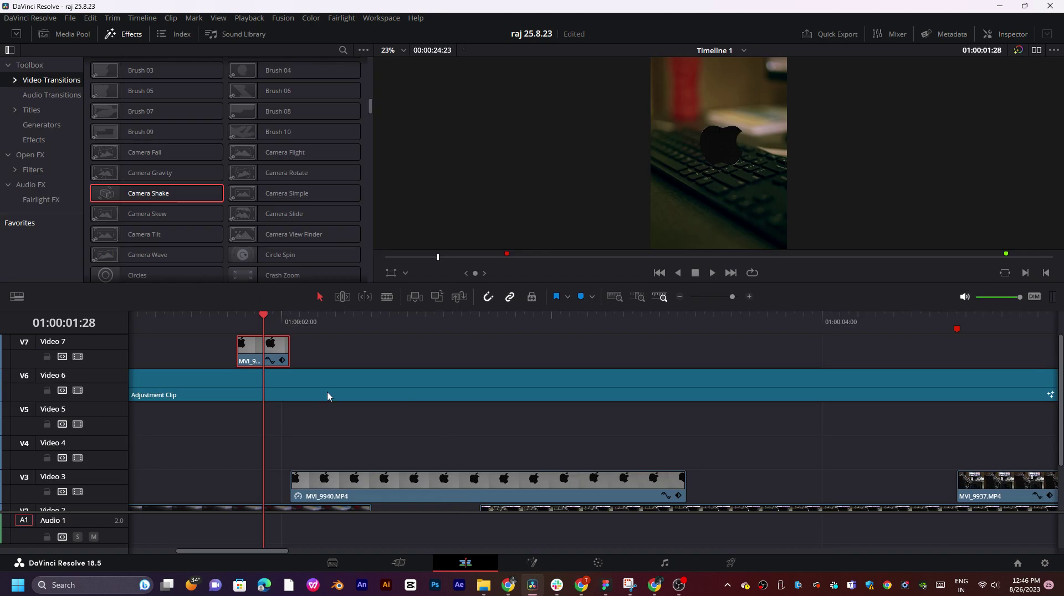
click(208, 328)
key(space)
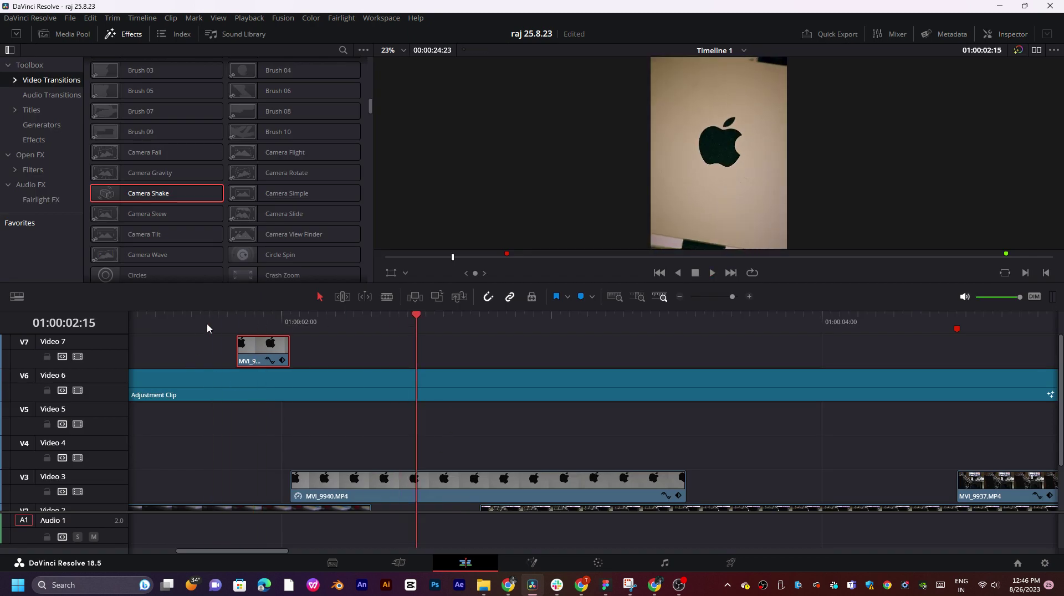
click(201, 327)
key(space)
click(236, 321)
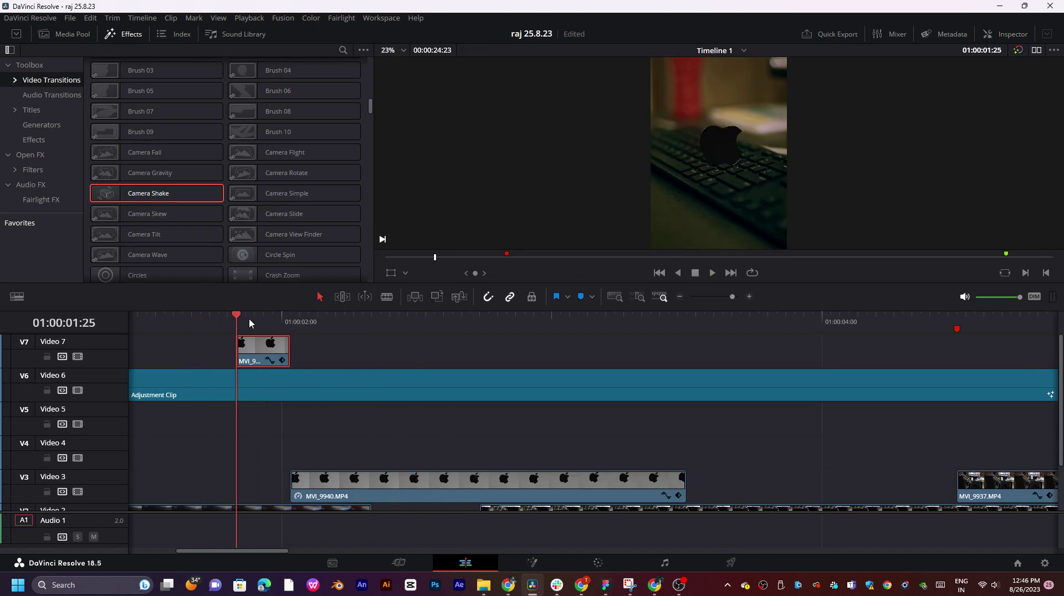
- Refine the Polygon1 mask of the short apple clip in Fusion so its lower-left curve follows the logo's edge
scroll(751, 143, up, 3)
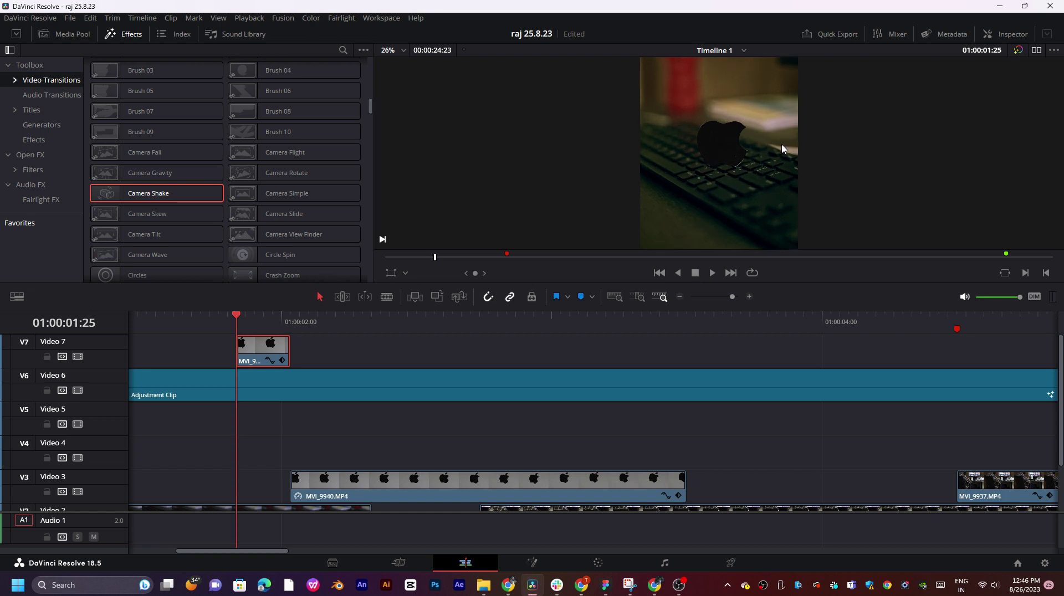
scroll(753, 140, up, 4)
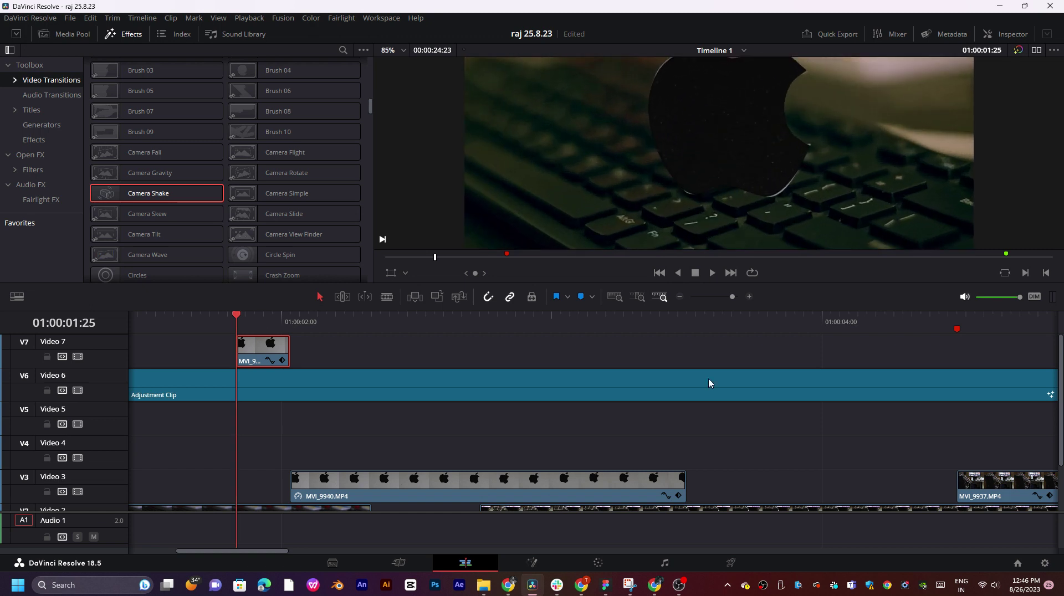
click(546, 563)
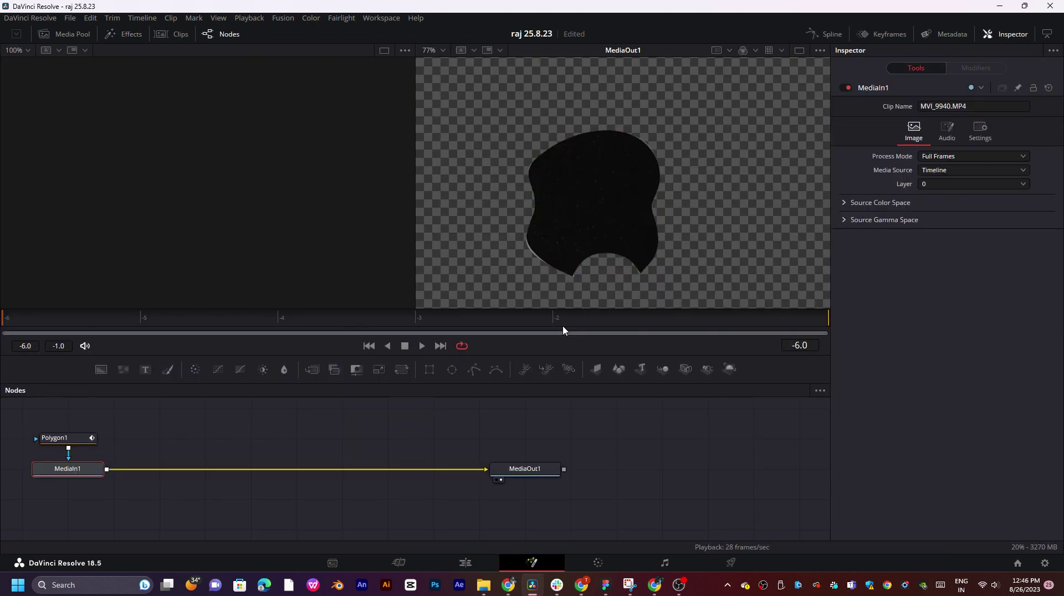
scroll(550, 255, up, 5)
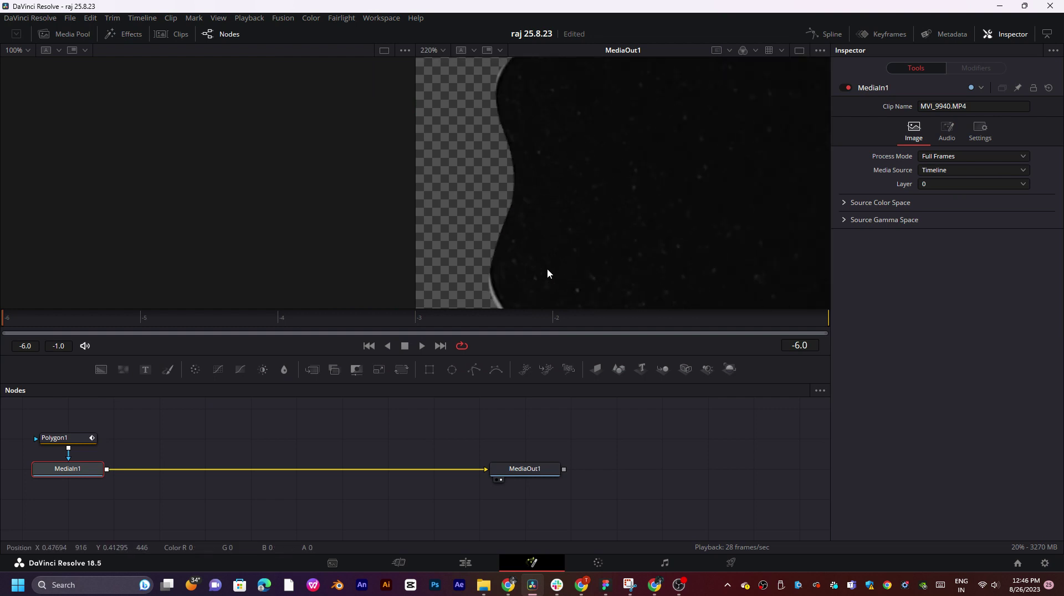
scroll(546, 271, down, 2)
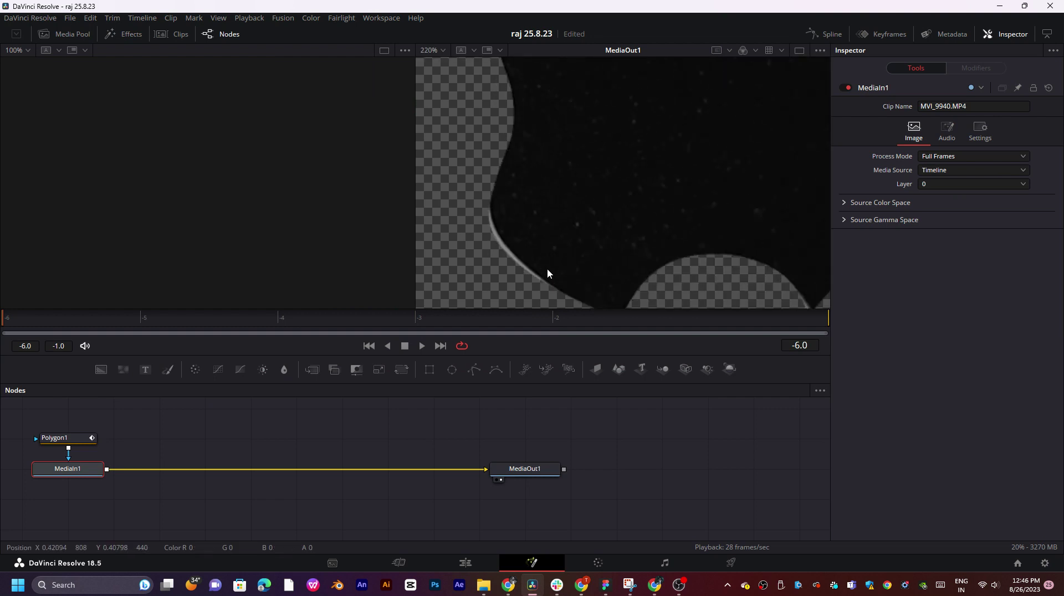
click(60, 439)
click(489, 188)
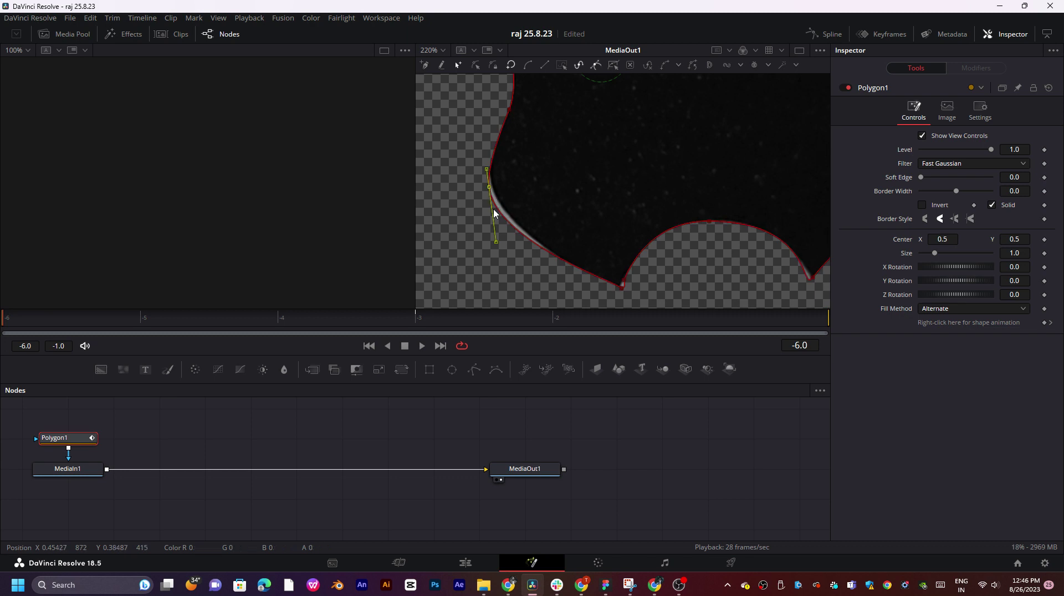
drag(499, 248, 505, 242)
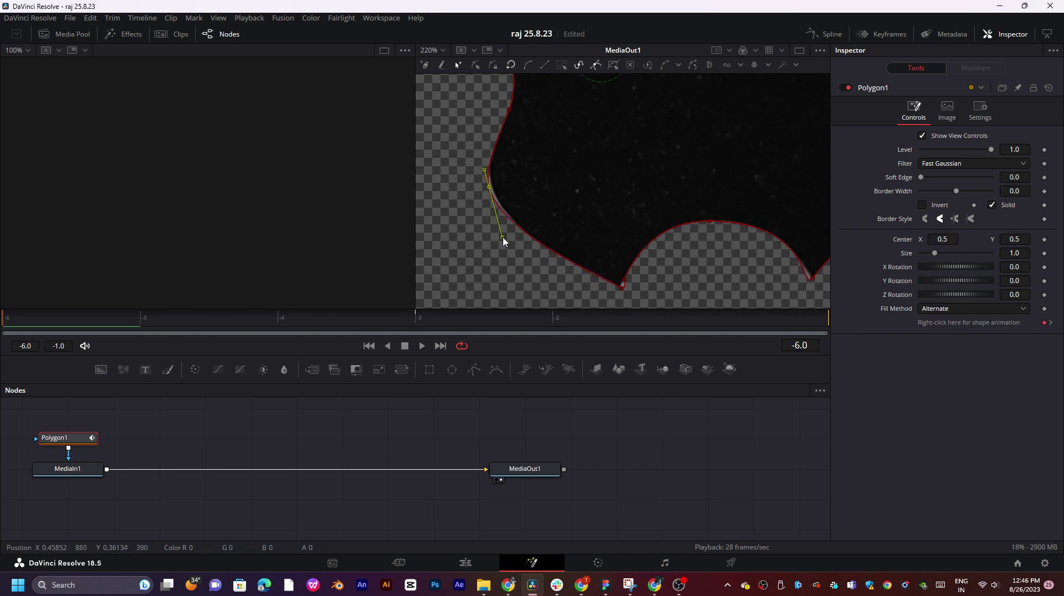
drag(489, 187, 493, 181)
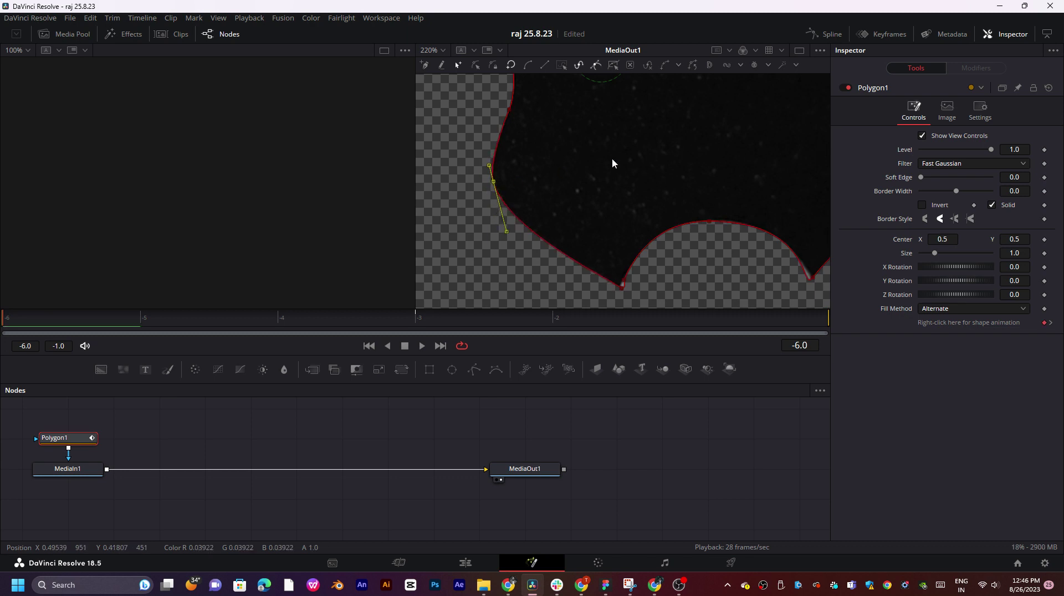
- Adjust the mask's upper-left point and its handle to trim the light fringe off the apple's edge
scroll(613, 163, down, 5)
scroll(581, 104, up, 4)
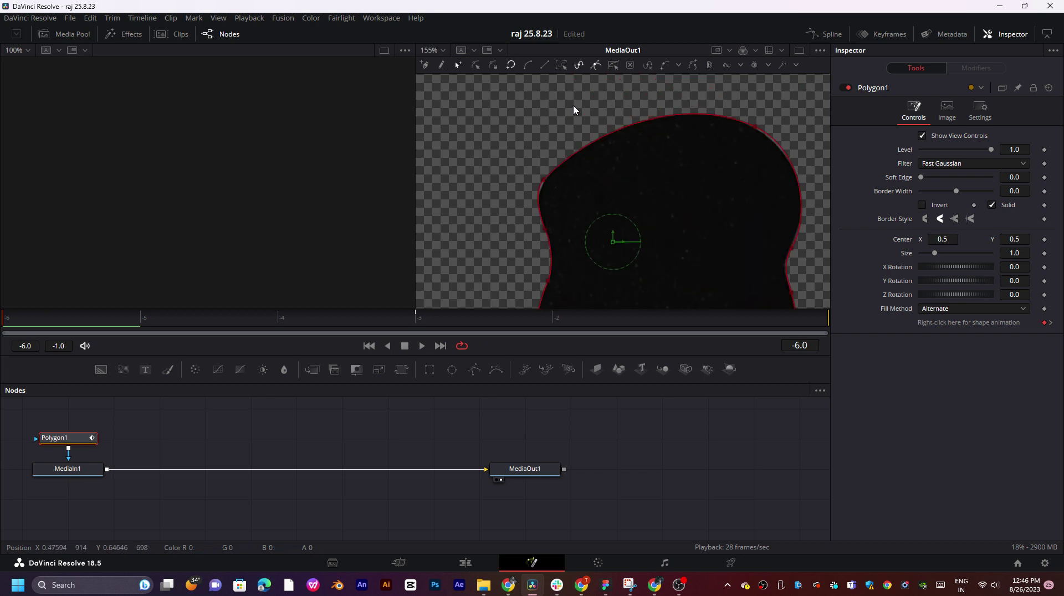
scroll(574, 109, up, 5)
click(484, 179)
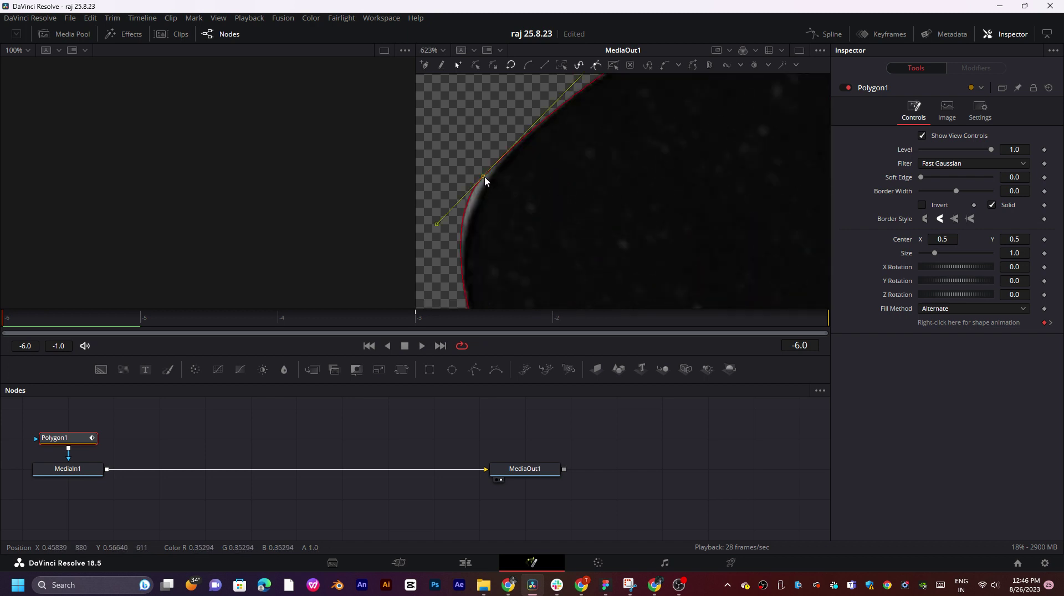
drag(435, 225, 441, 230)
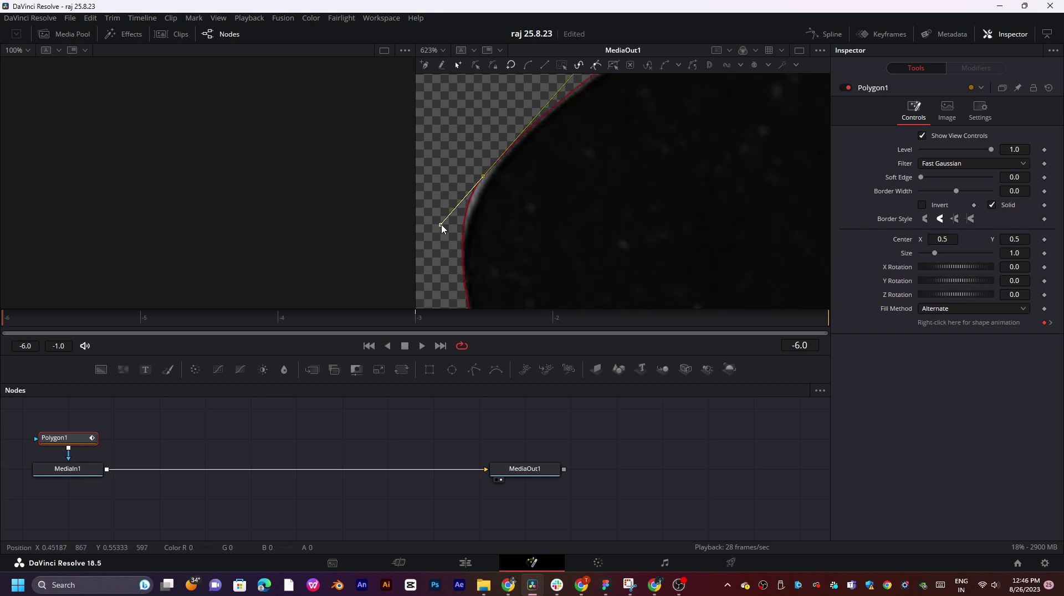
drag(482, 180, 490, 182)
scroll(611, 185, down, 5)
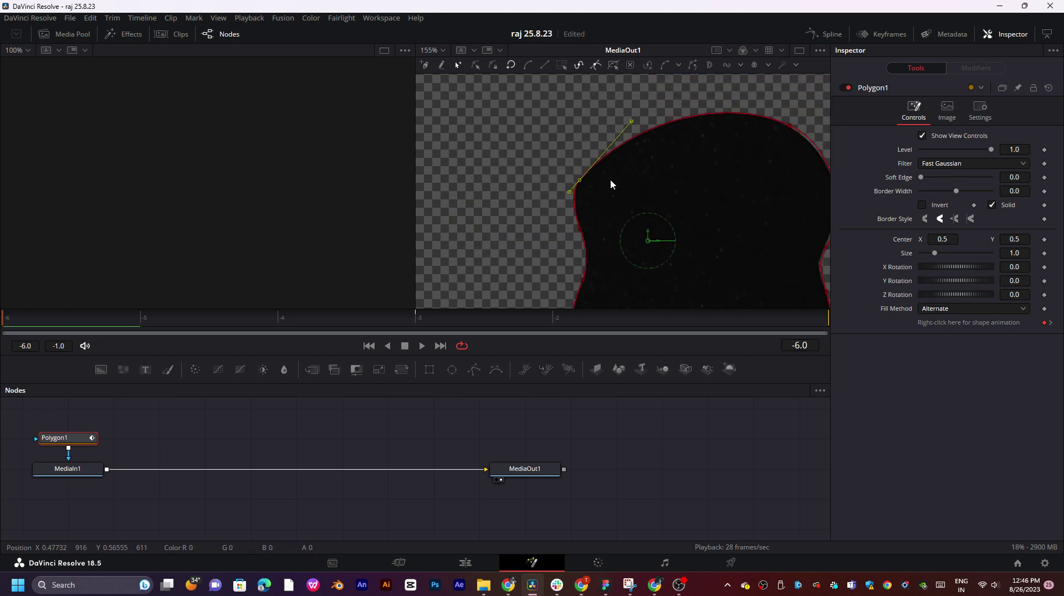
- Return to the Edit page and move the short masked apple clip from Video 7 down to Video 4
click(466, 562)
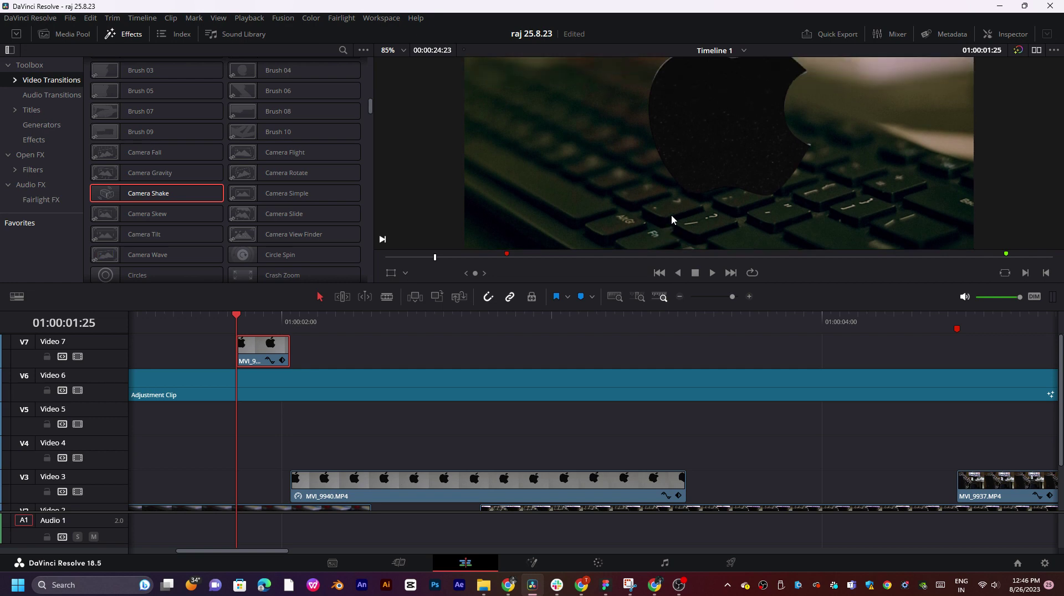
drag(233, 323, 252, 441)
click(263, 350)
key(Left)
scroll(264, 448, down, 2)
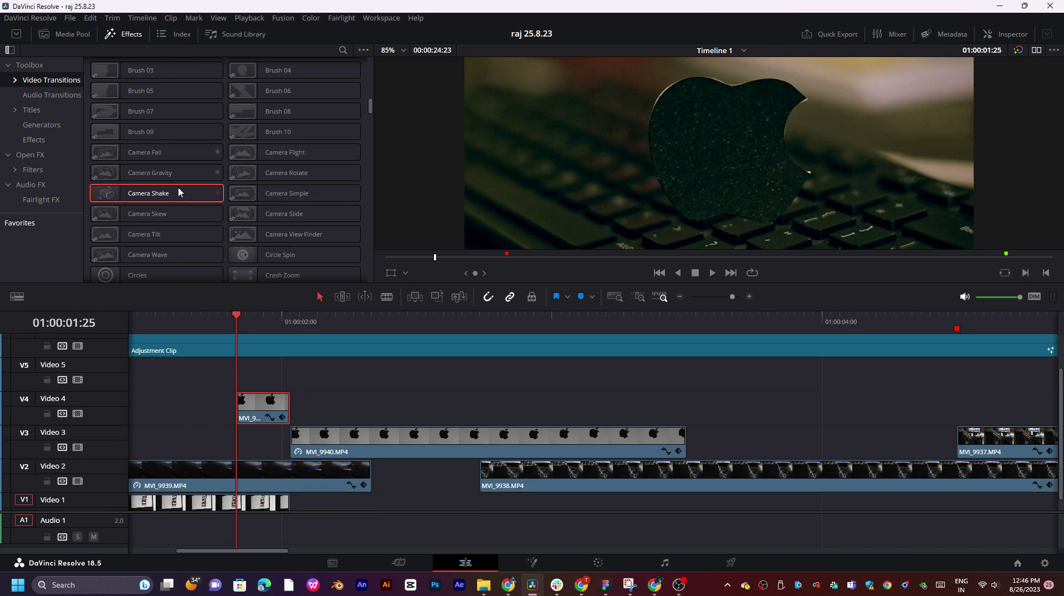
- Try the Camera Shake transition at the start of the short Video 4 clip and play it back
drag(178, 193, 240, 412)
click(183, 328)
key(space)
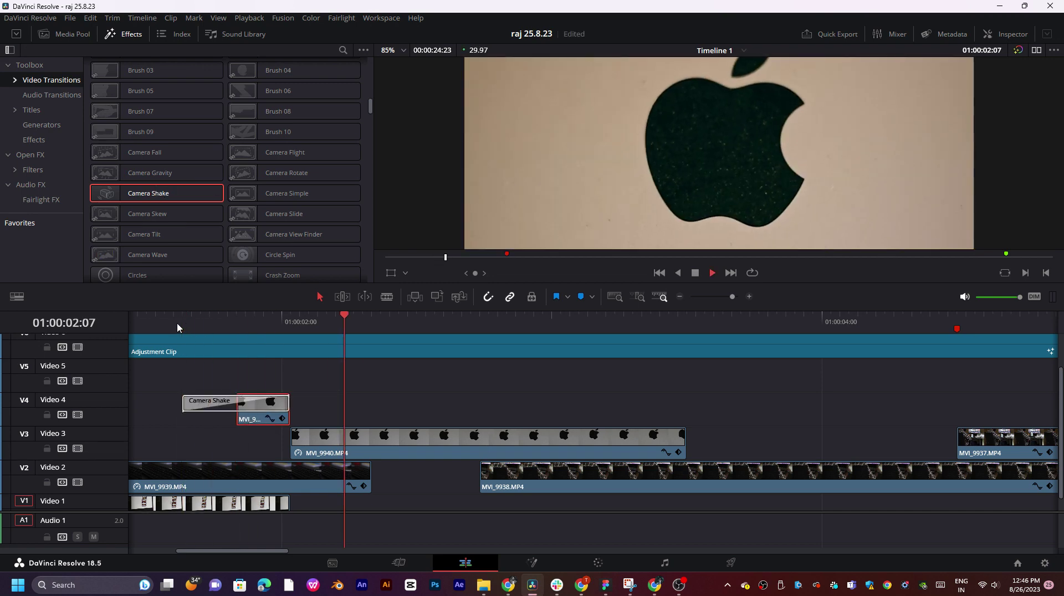
click(178, 328)
key(space)
click(178, 328)
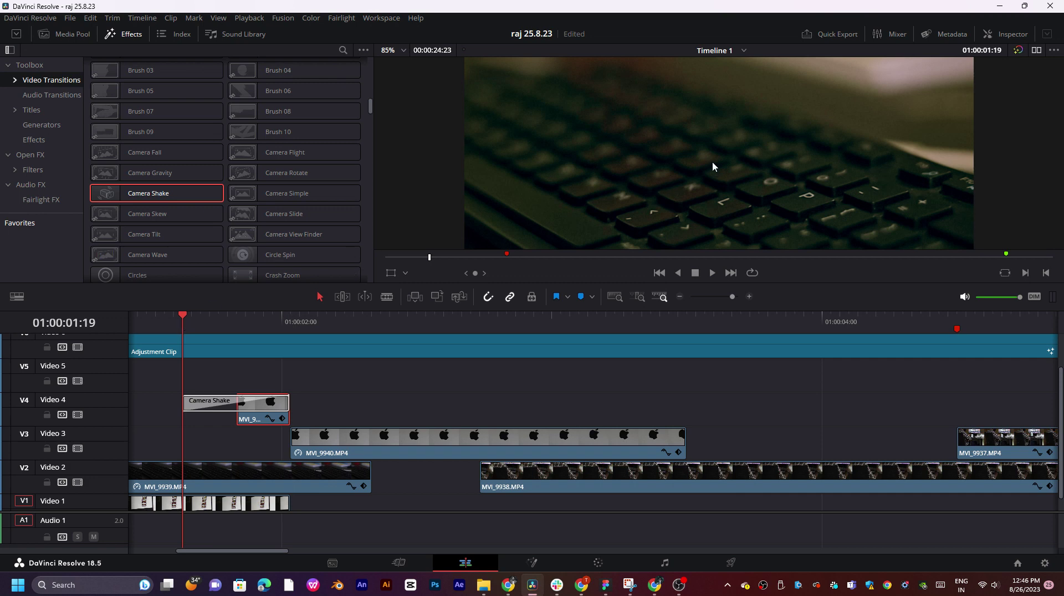
scroll(713, 162, down, 6)
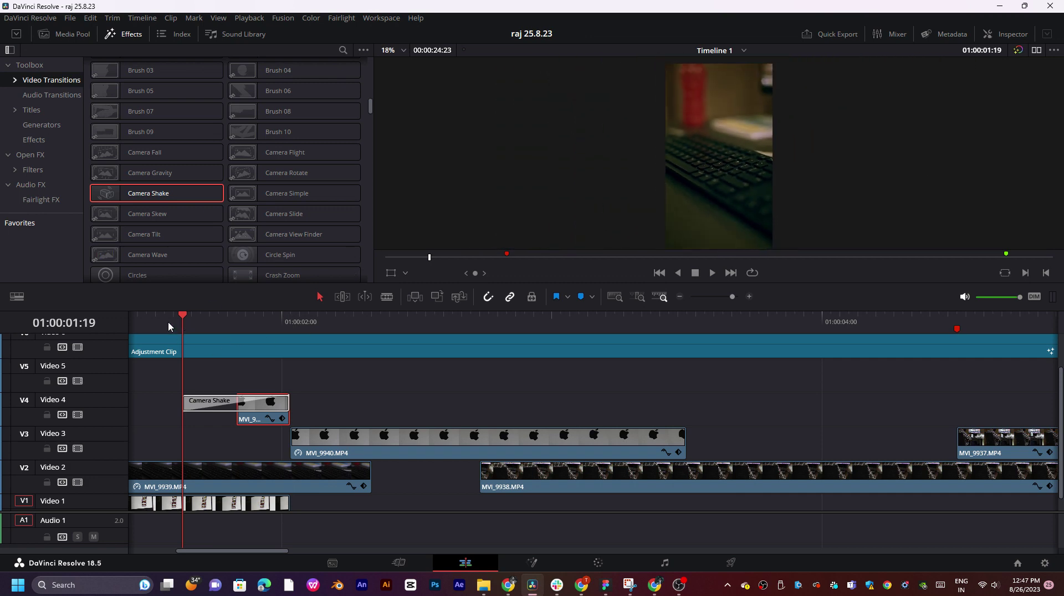
scroll(169, 326, up, 3)
key(space)
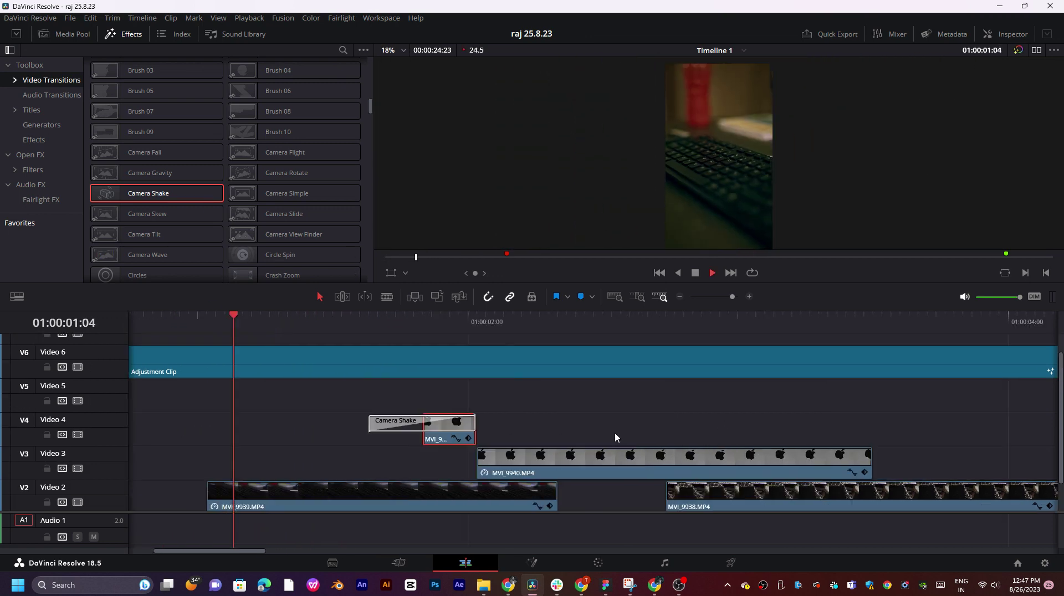
scroll(578, 433, right, 1)
click(315, 329)
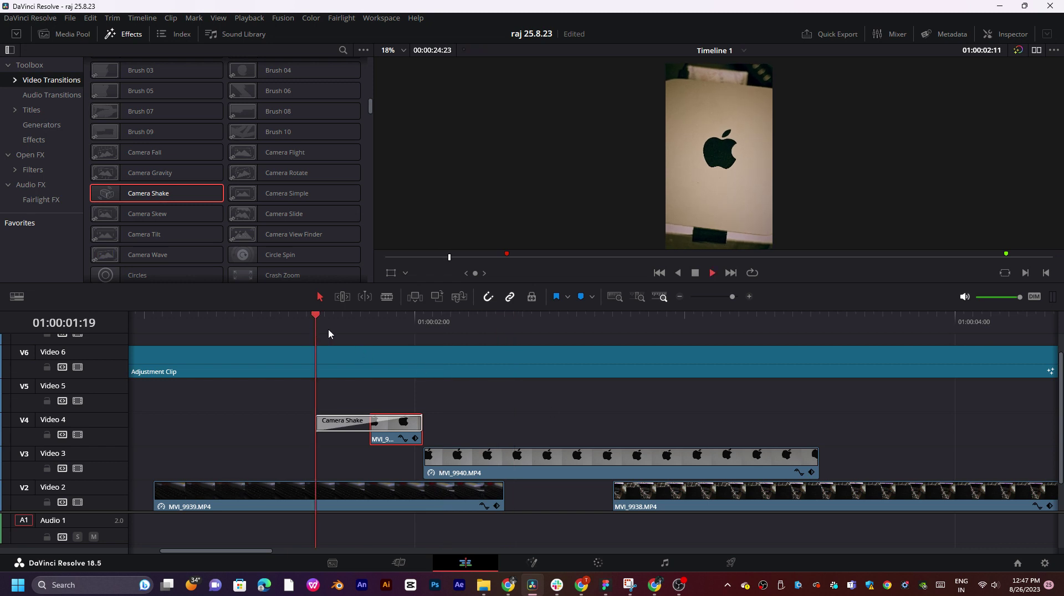
key(space)
- Try the Camera Slide transition in place of Camera Shake on the Video 4 clip and play it back
drag(294, 214, 341, 429)
click(330, 323)
key(space)
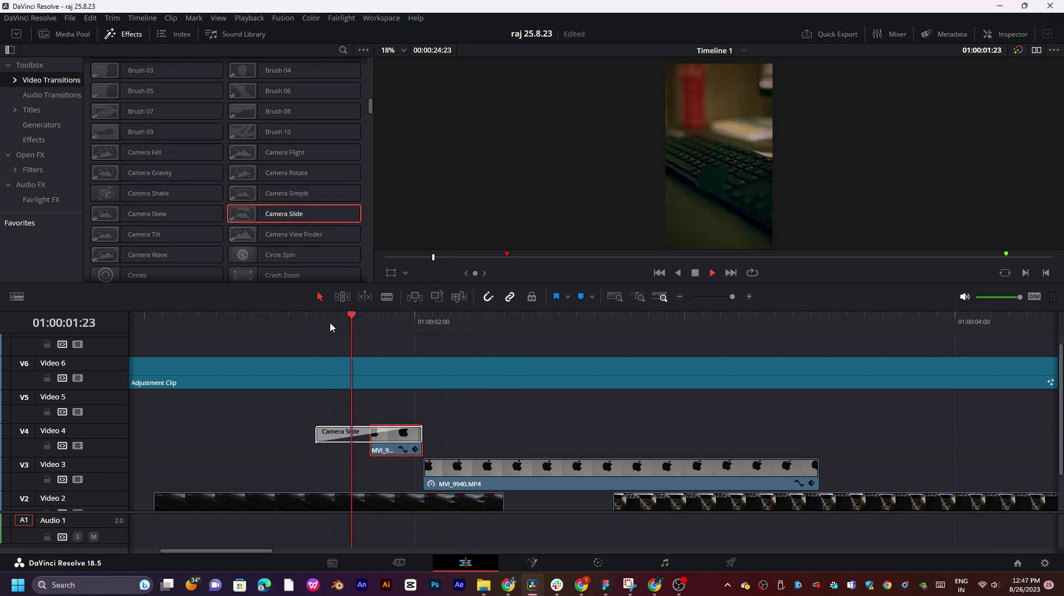
click(316, 327)
click(258, 330)
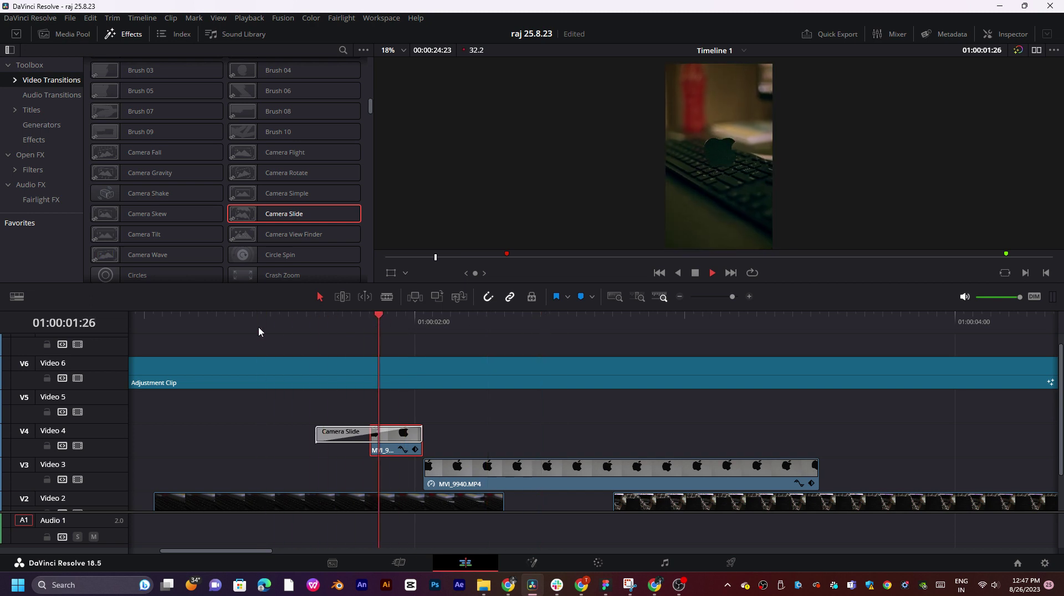
click(258, 326)
key(space)
- Try the Circle Spin transition at the start of the Video 4 clip and preview it
drag(281, 255, 334, 441)
key(space)
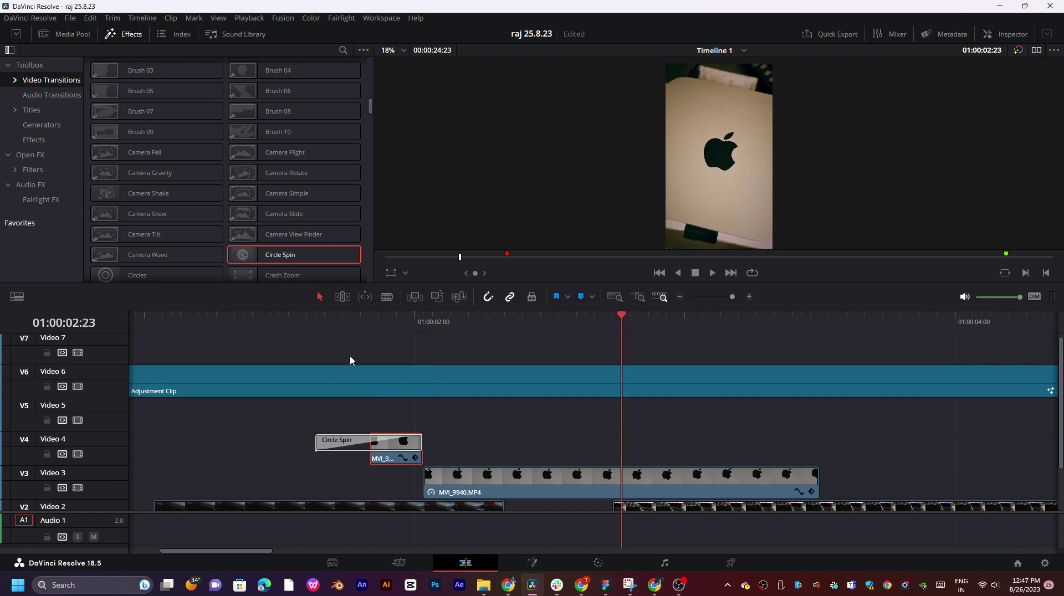
click(316, 326)
mouse_move(380, 321)
mouse_down()
mouse_move(415, 319)
mouse_move(383, 322)
mouse_up()
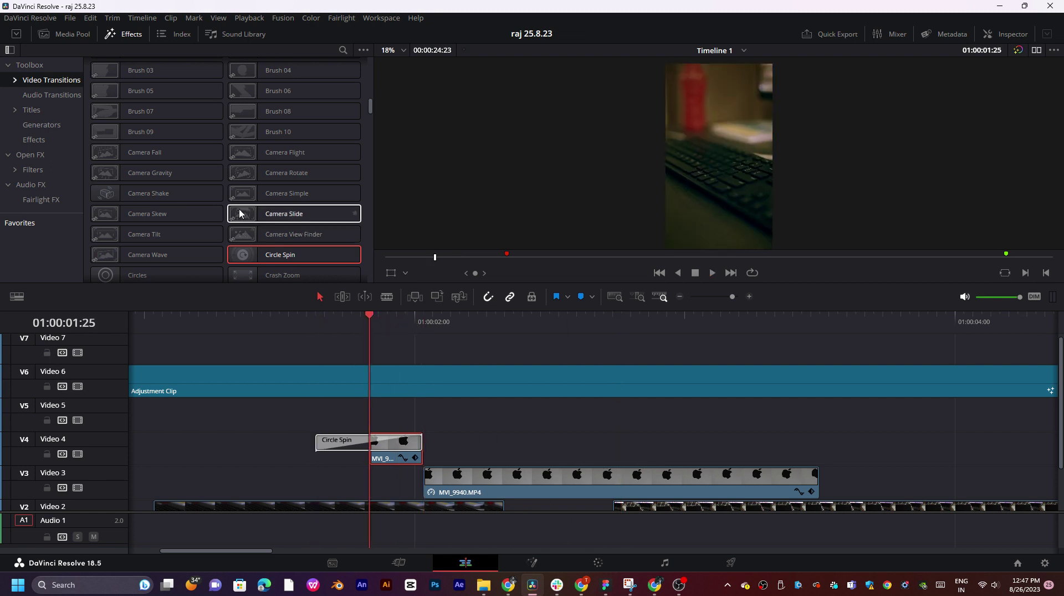
scroll(237, 214, down, 3)
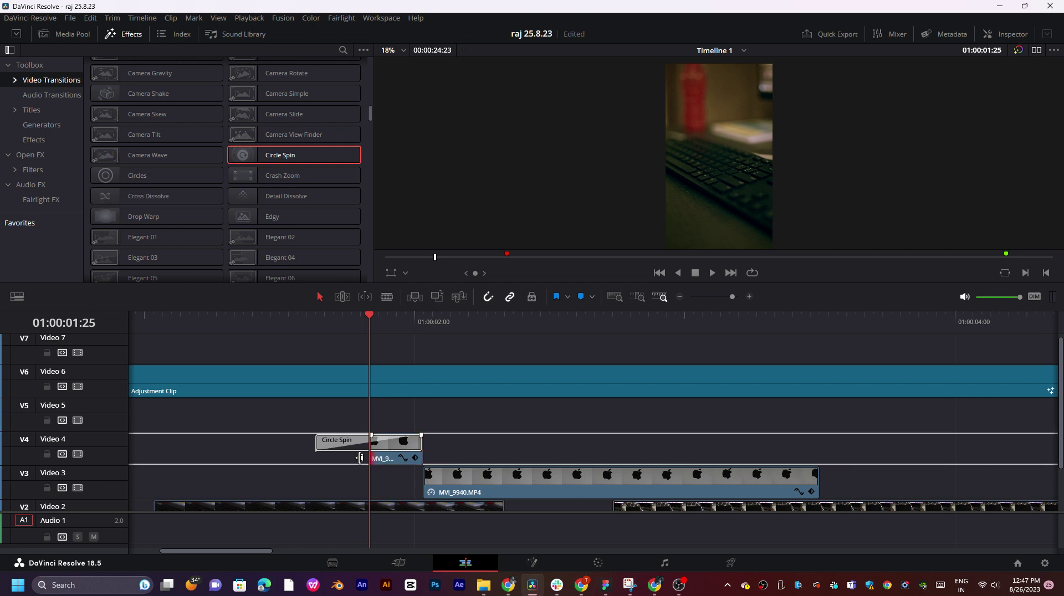
- Extend the Video 4 apple clip to an earlier start and lengthen its transition to 22 frames
drag(372, 458, 326, 450)
drag(378, 440, 421, 440)
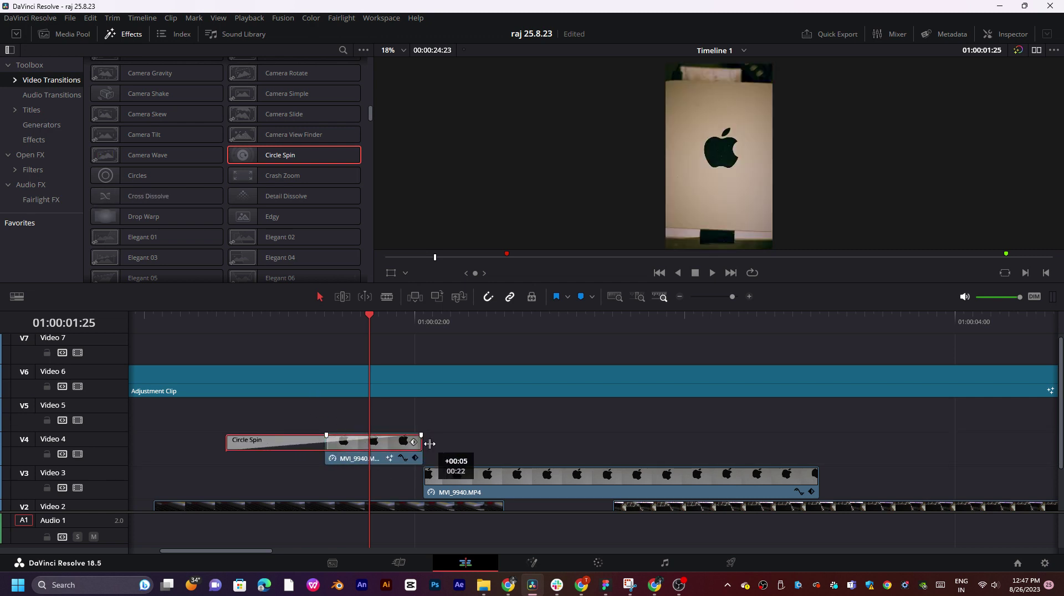
click(261, 333)
key(space)
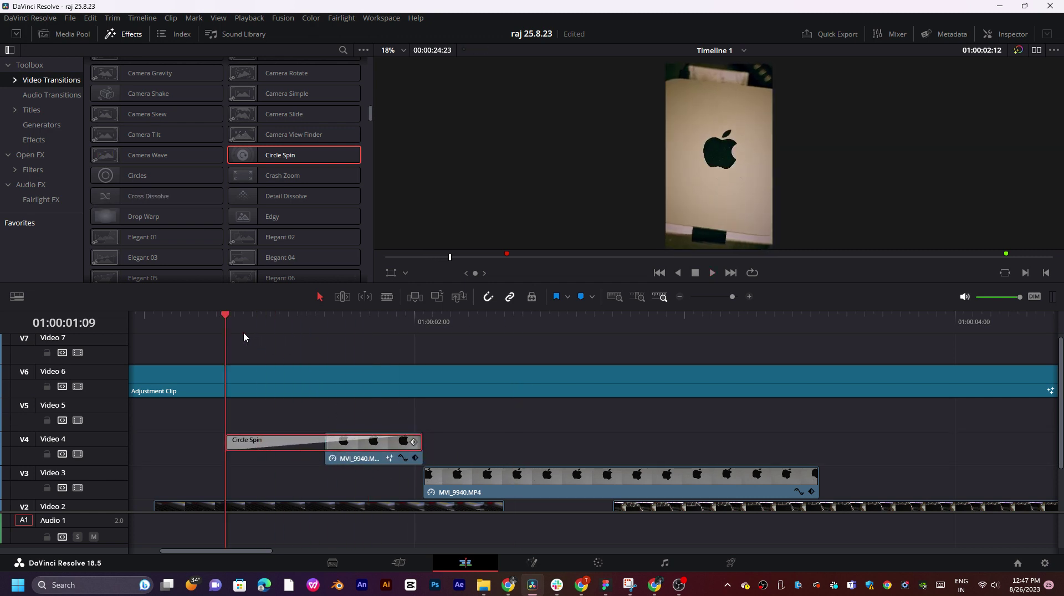
- Replace the Video 4 clip's transition with Elegant 02 and preview it
drag(247, 237, 312, 442)
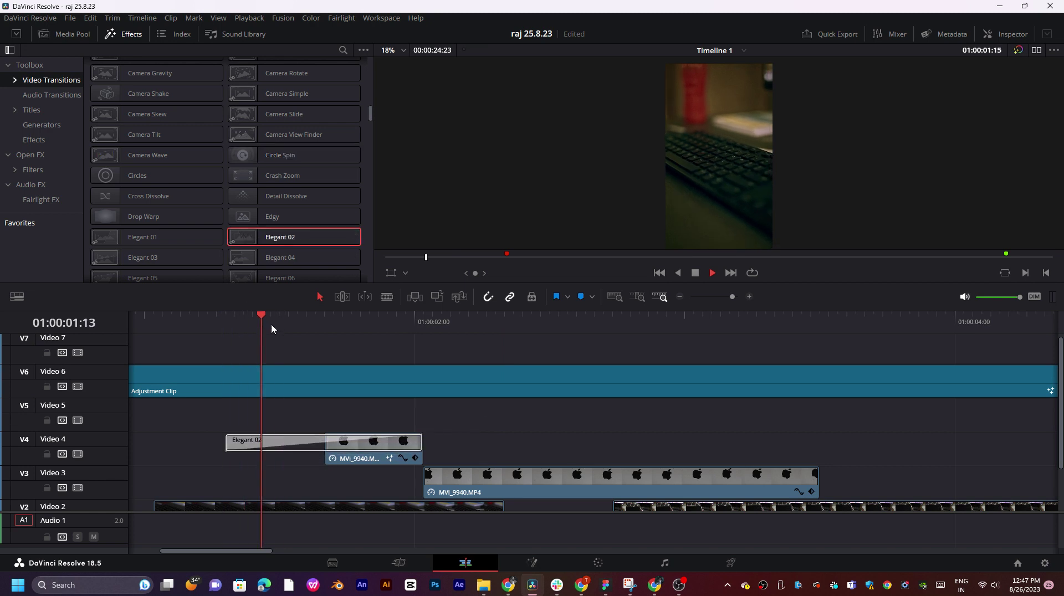
key(space)
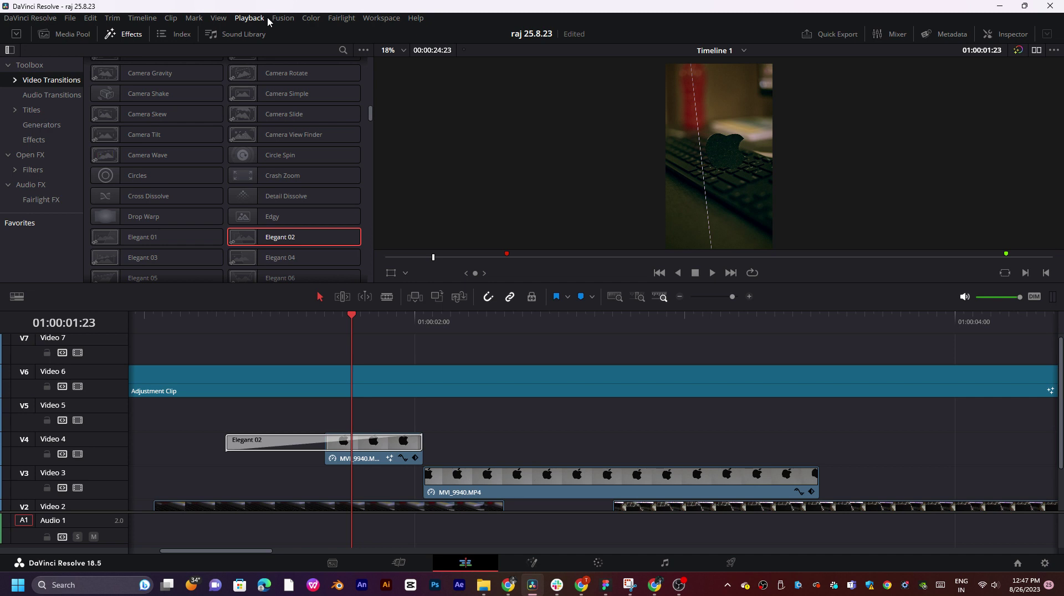
- Set the render cache to Smart and place the playhead at the start of the transition, 01:00:01:09
click(267, 17)
mouse_move(404, 75)
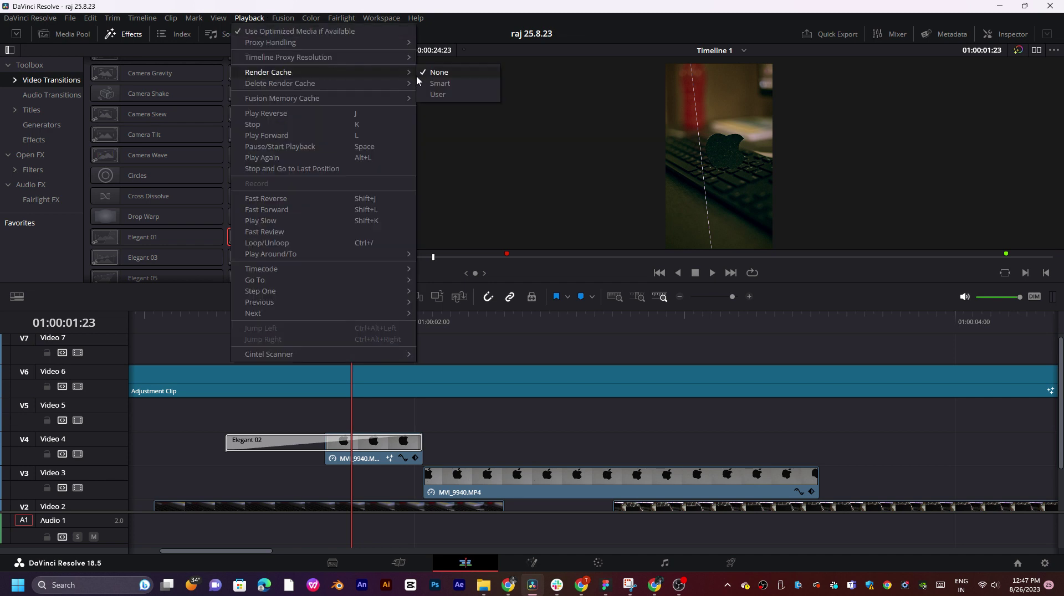
click(440, 83)
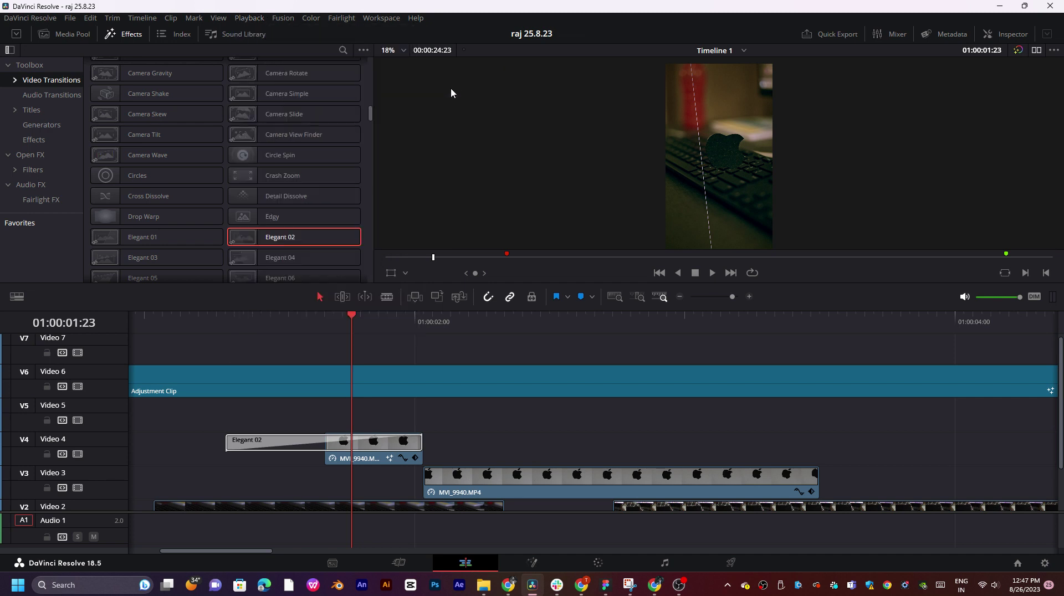
click(224, 324)
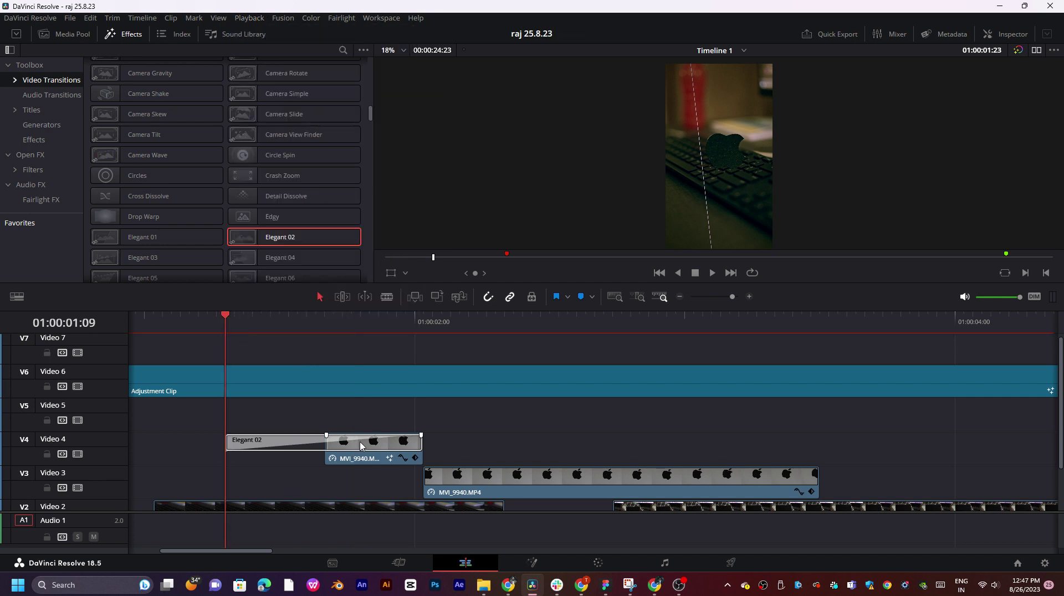
- Switch to YouTube Studio in the browser and bring the stream preview up to the live point to check the broadcast
click(656, 592)
click(171, 9)
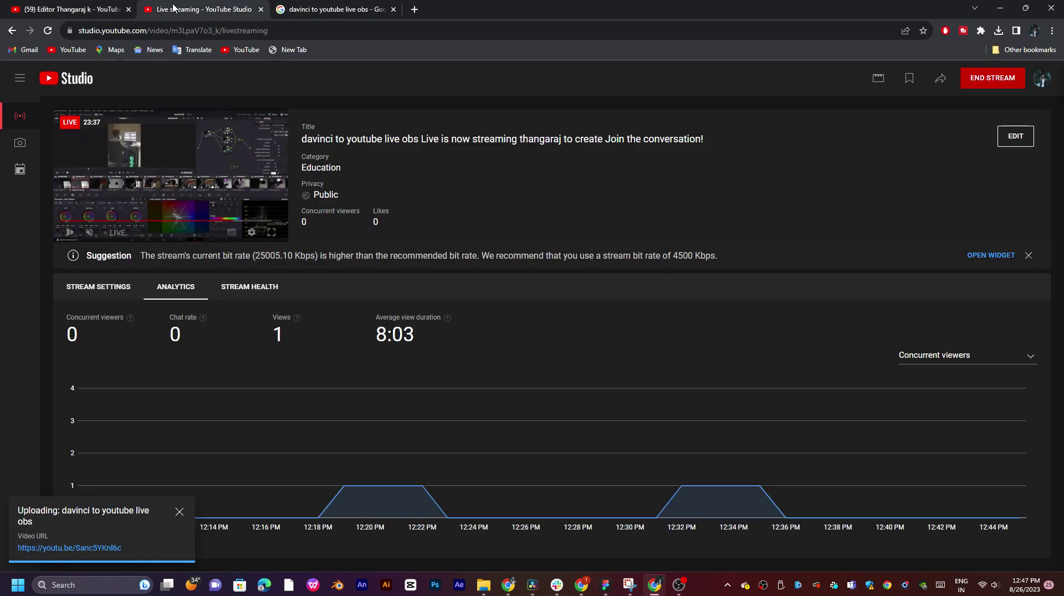
click(272, 220)
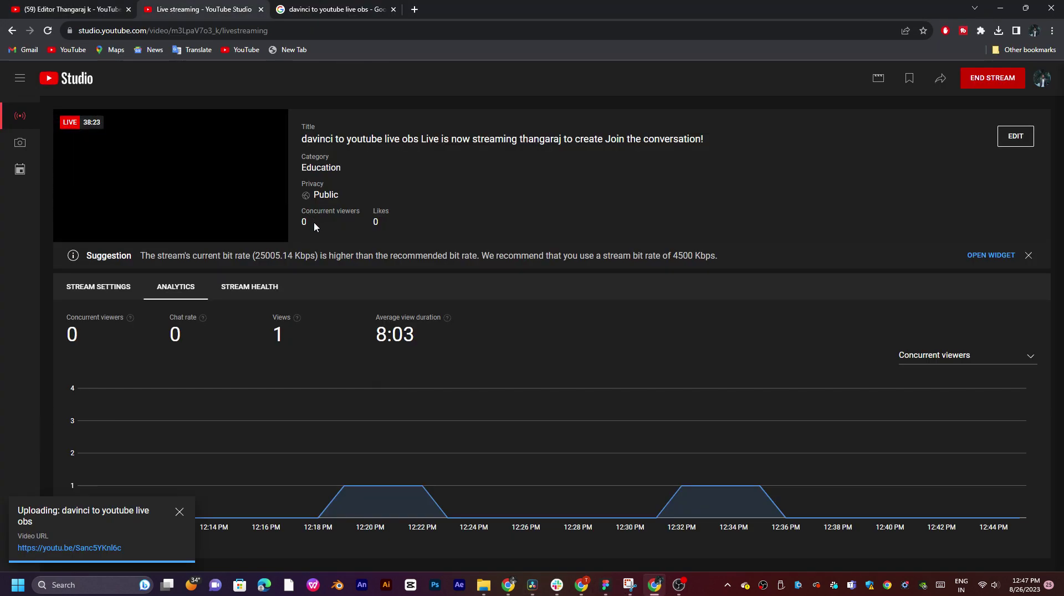
click(278, 221)
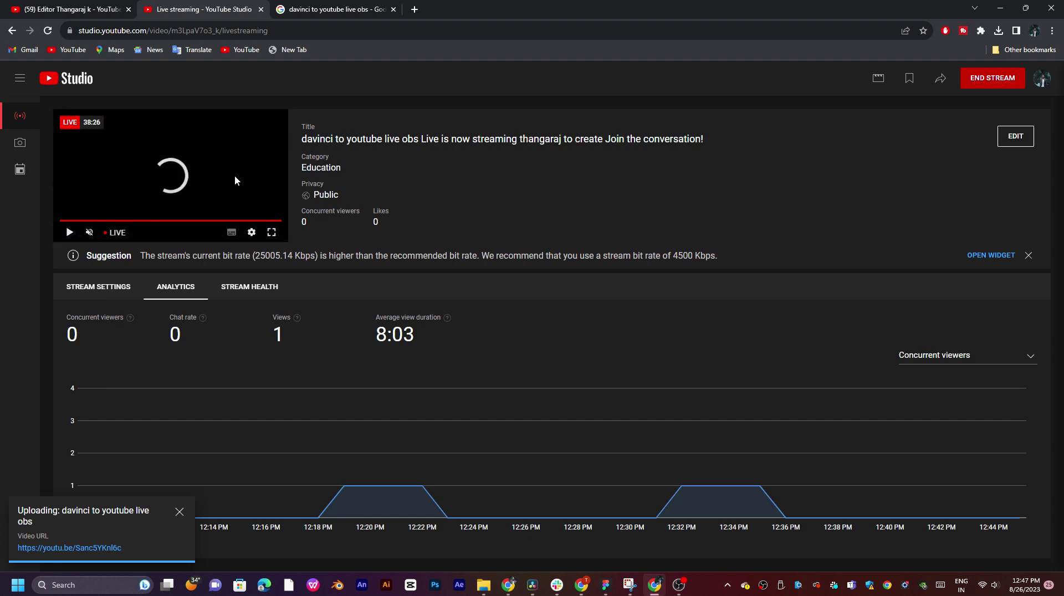
click(280, 222)
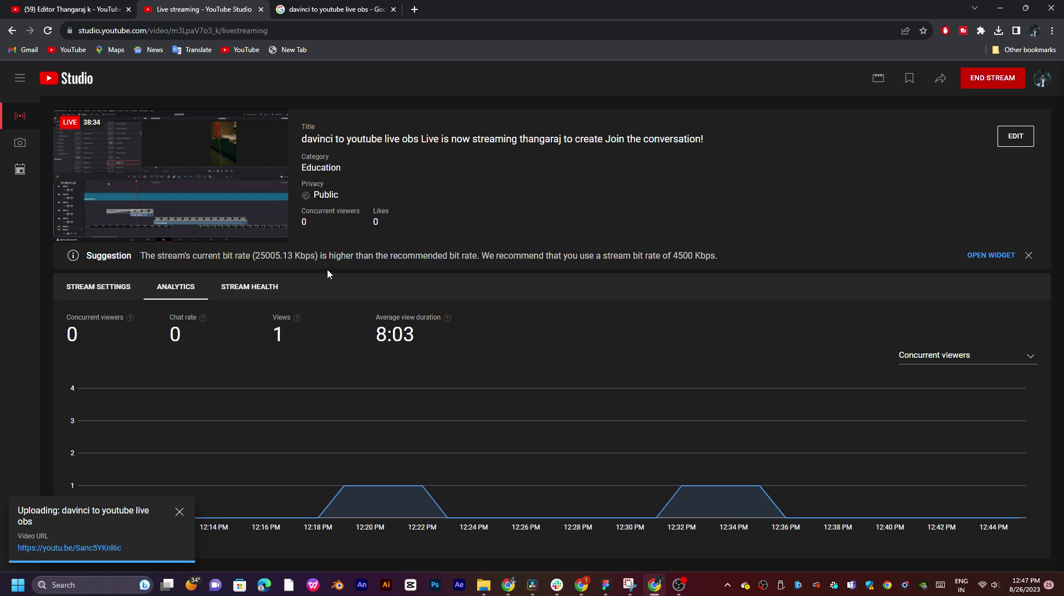
- Examine the live stream's health messages, analytics and stream settings in YouTube Studio
click(246, 291)
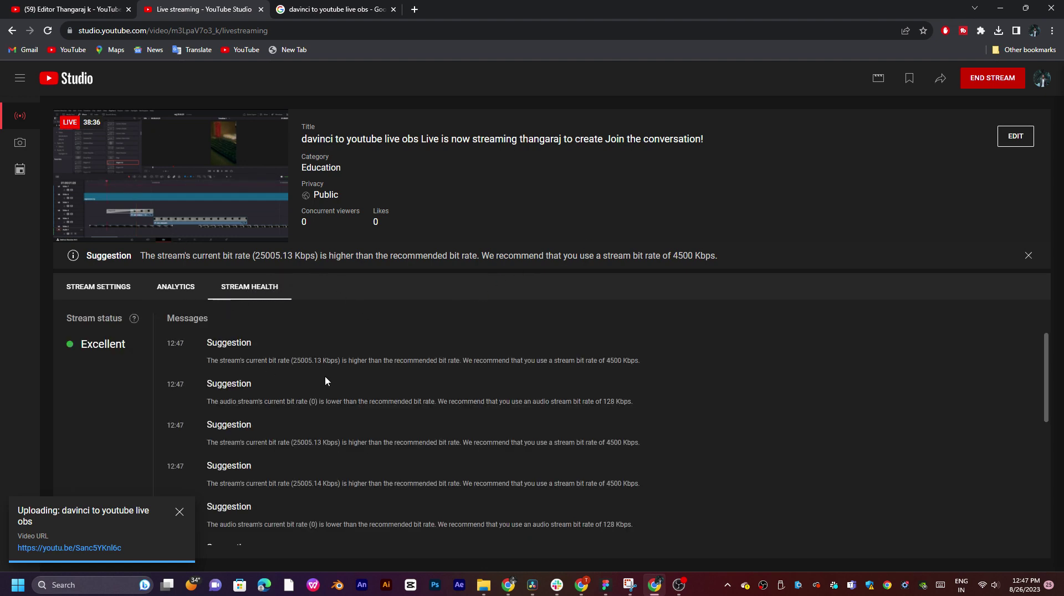
scroll(327, 377, down, 2)
scroll(327, 376, up, 2)
click(175, 294)
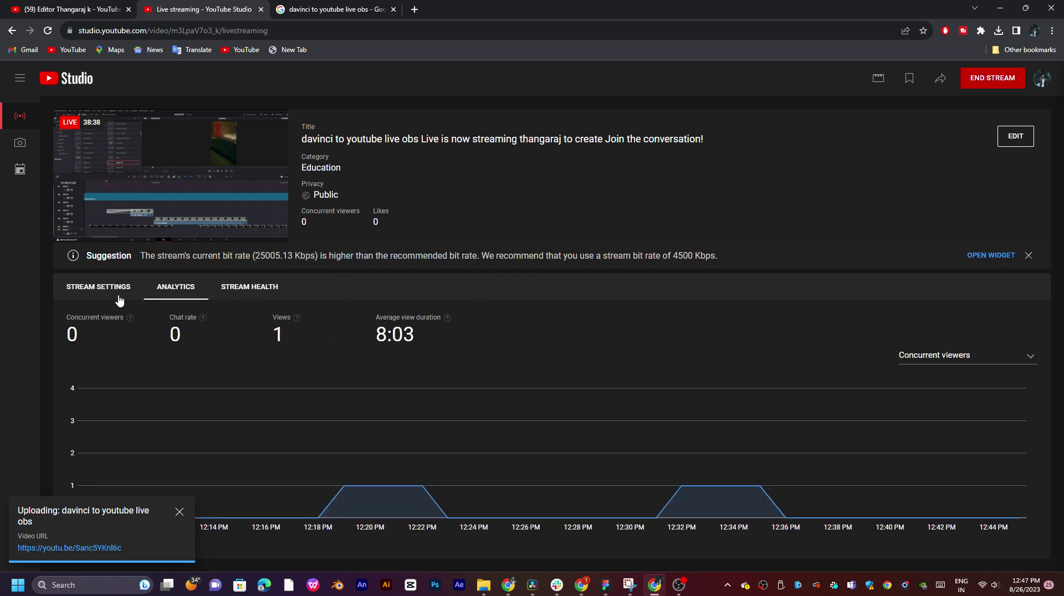
click(99, 297)
click(181, 297)
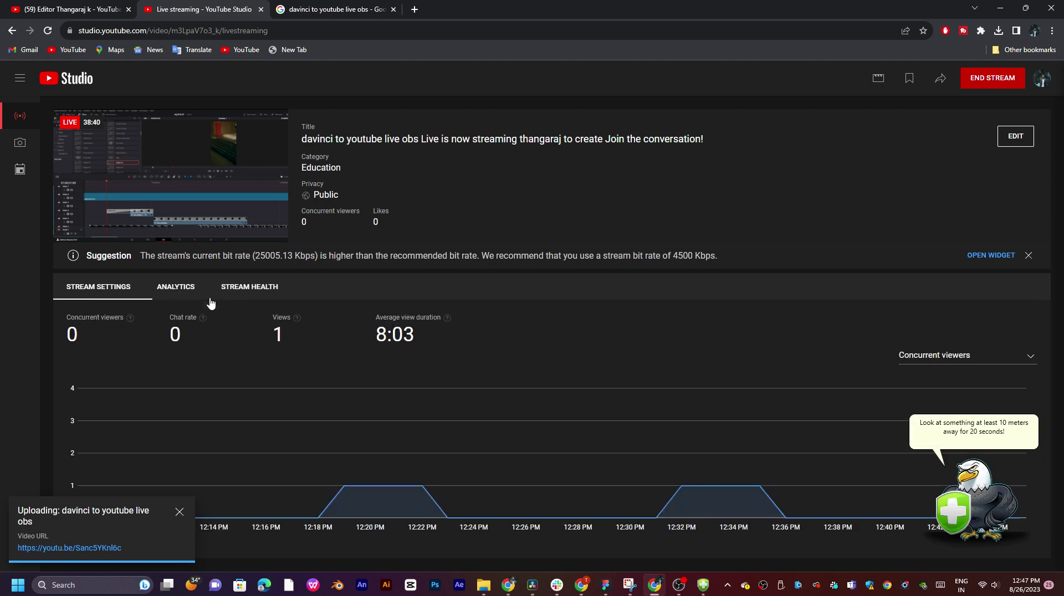
click(987, 512)
click(992, 257)
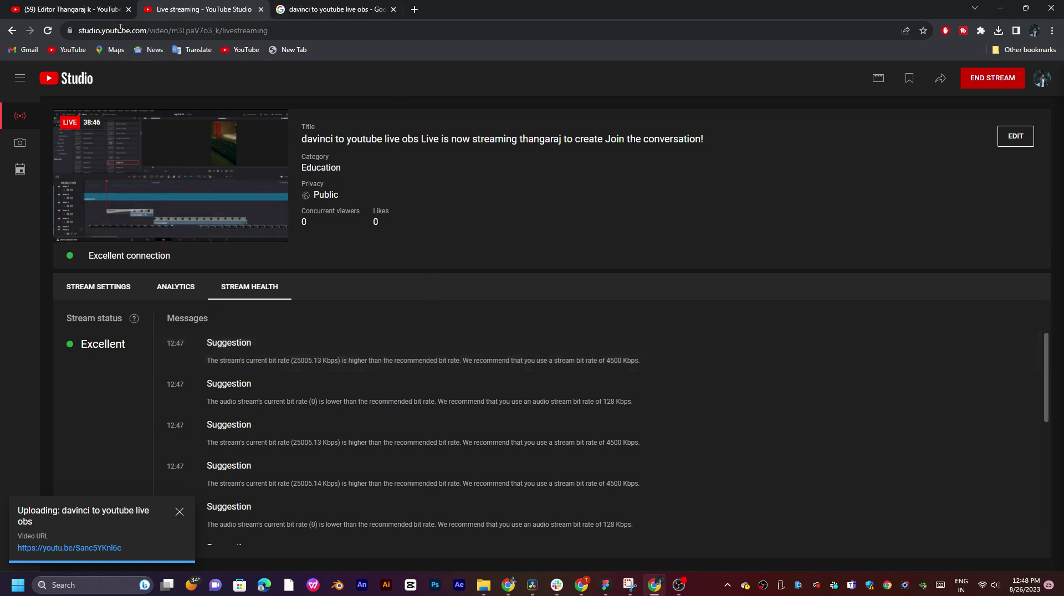
click(105, 15)
click(209, 16)
- Return to DaVinci Resolve, replace the Video 4 clip's transition with Fold and preview it
click(1008, 11)
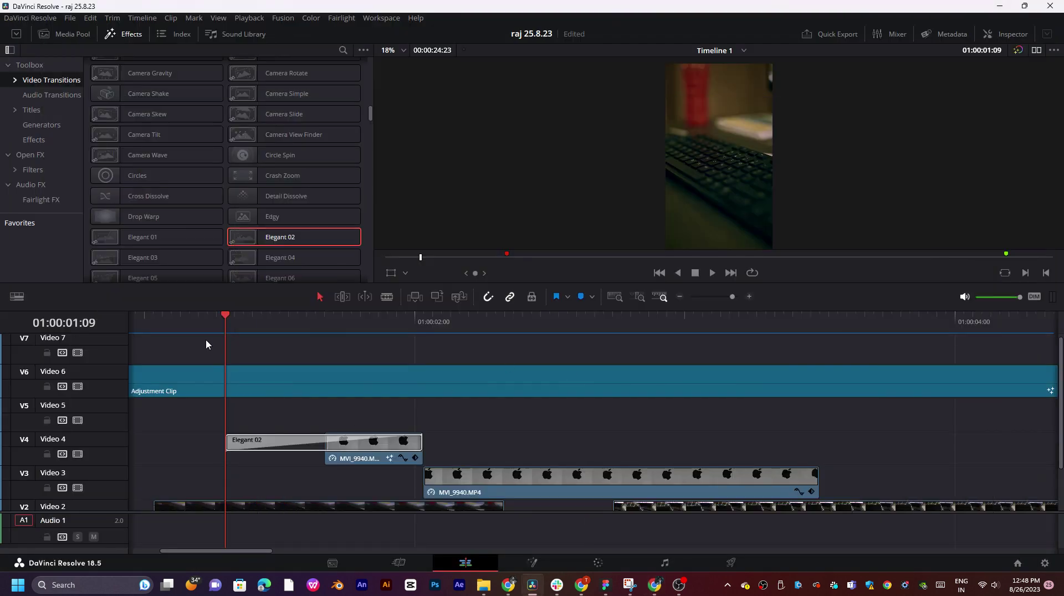
scroll(161, 236, down, 3)
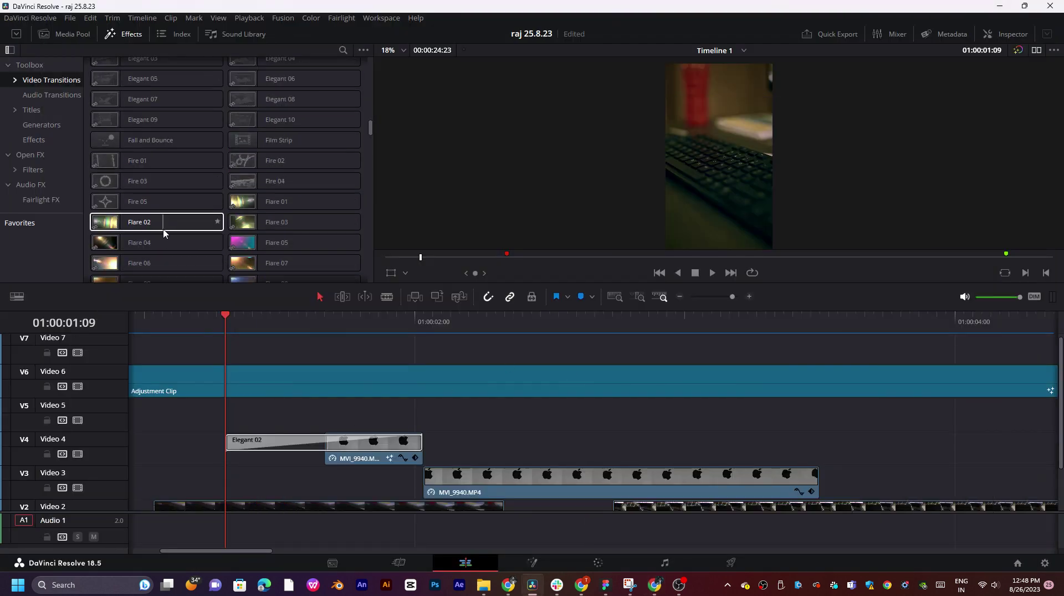
scroll(200, 255, down, 4)
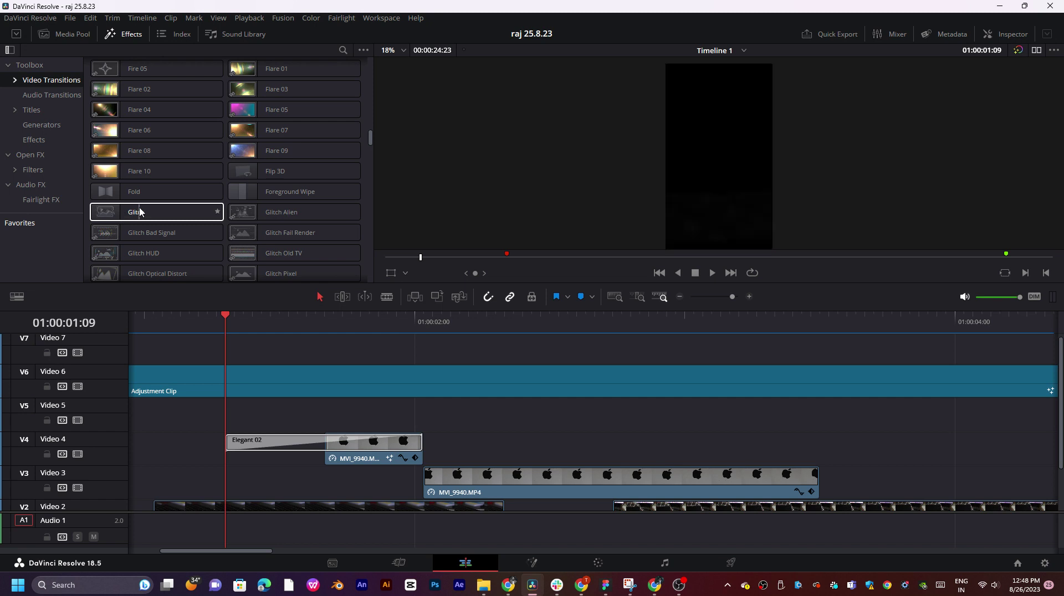
drag(159, 192, 297, 447)
key(space)
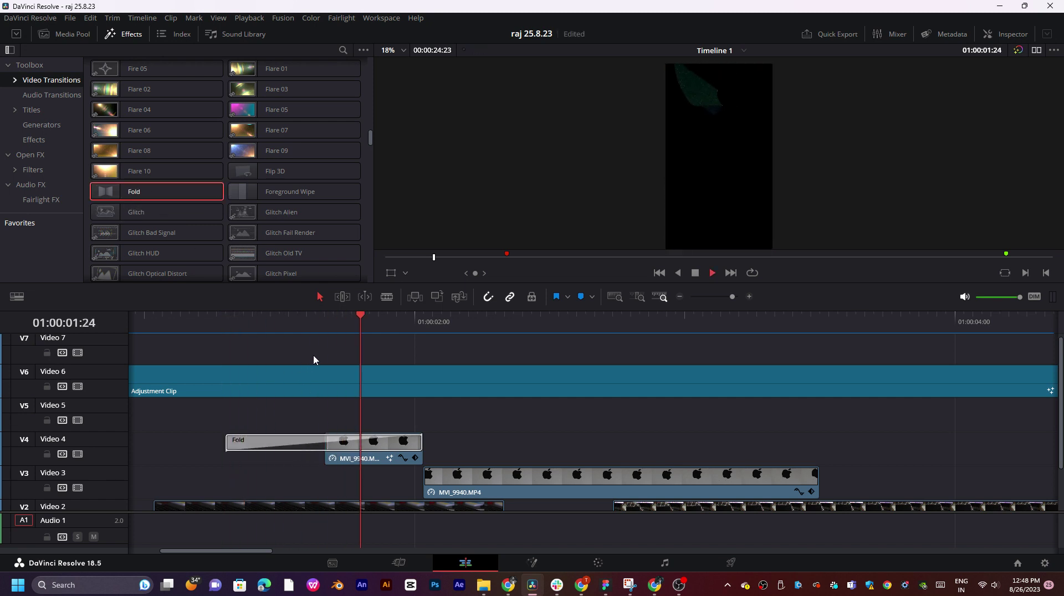
key(space)
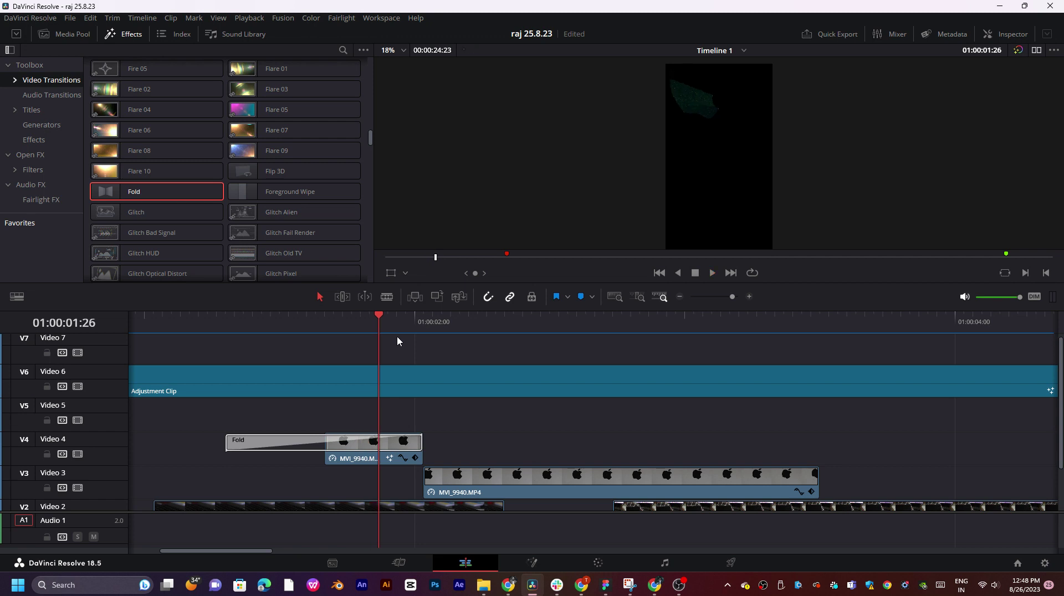
key(Up)
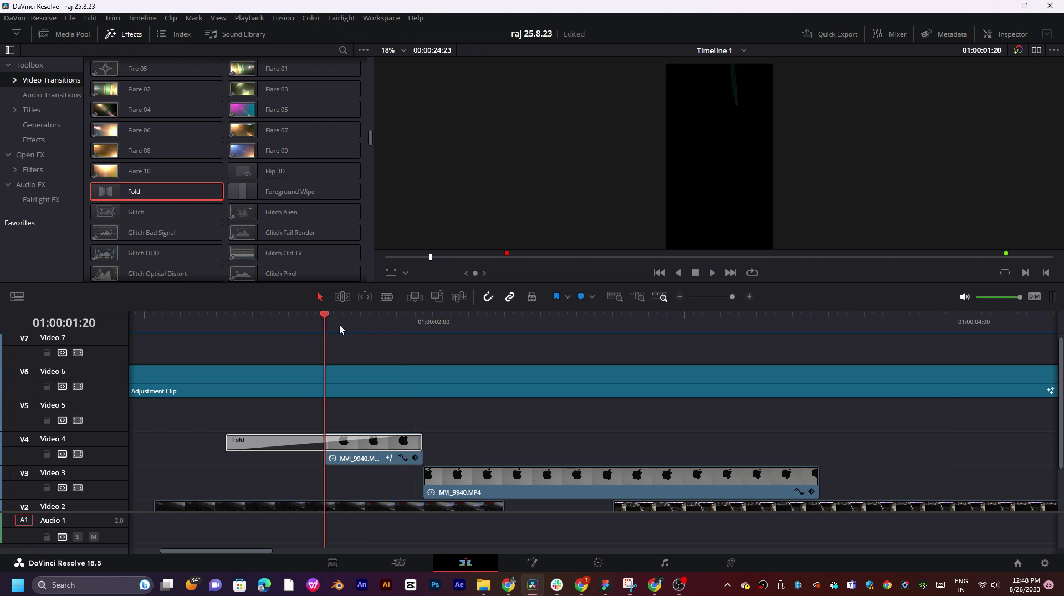
- Set the timeline proxy resolution to Quarter and replay the Fold transition on Video 4 from its start
click(292, 443)
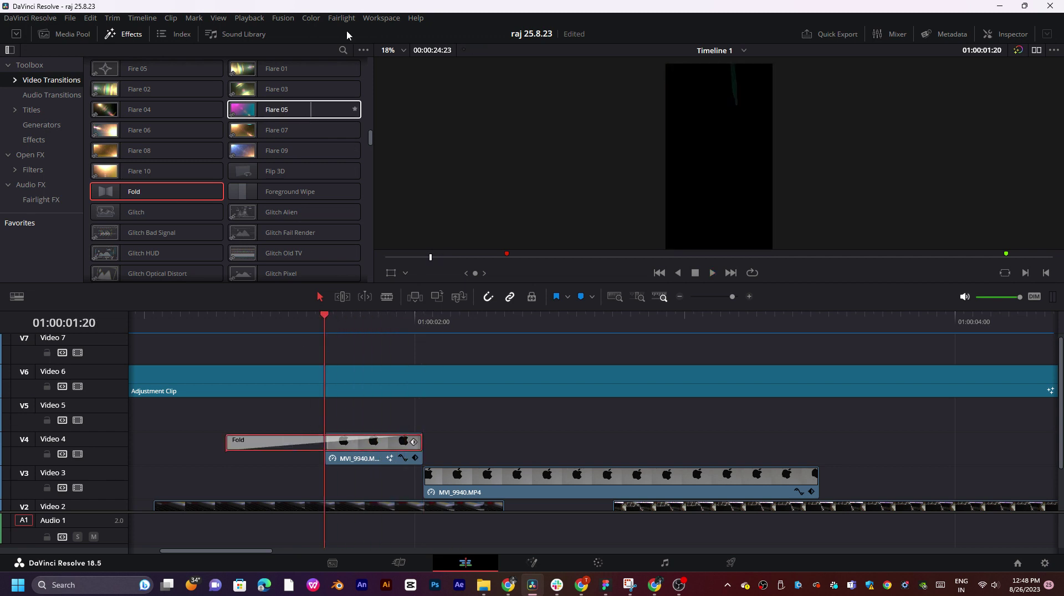
click(250, 18)
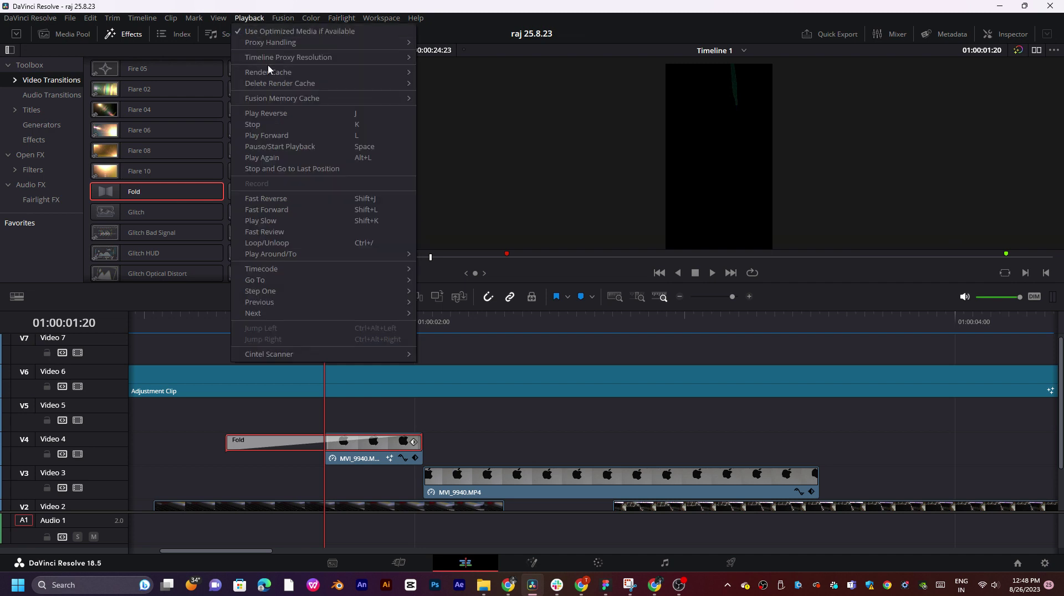
mouse_move(311, 71)
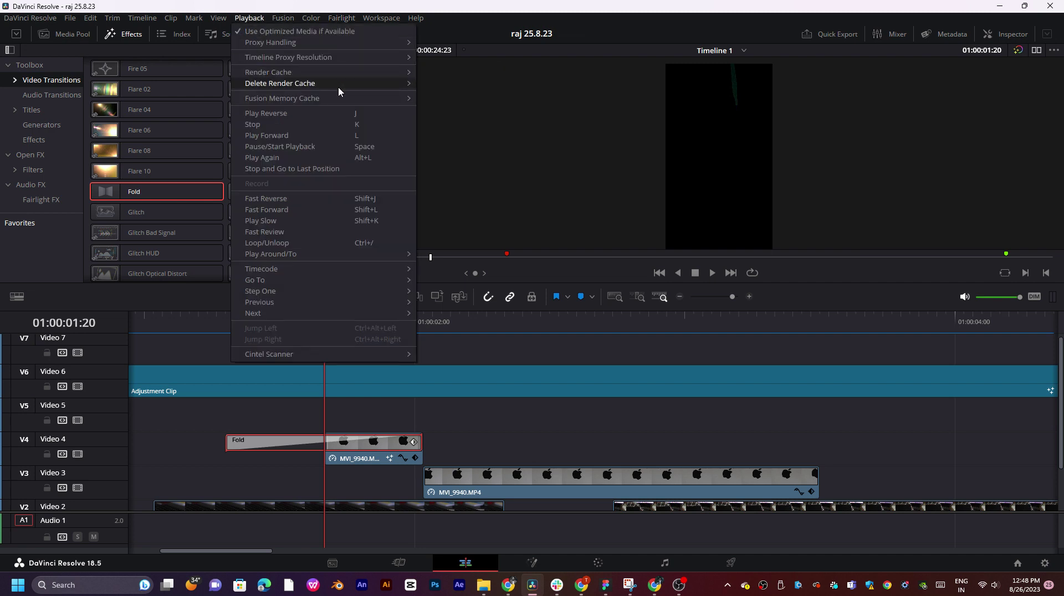
mouse_move(344, 61)
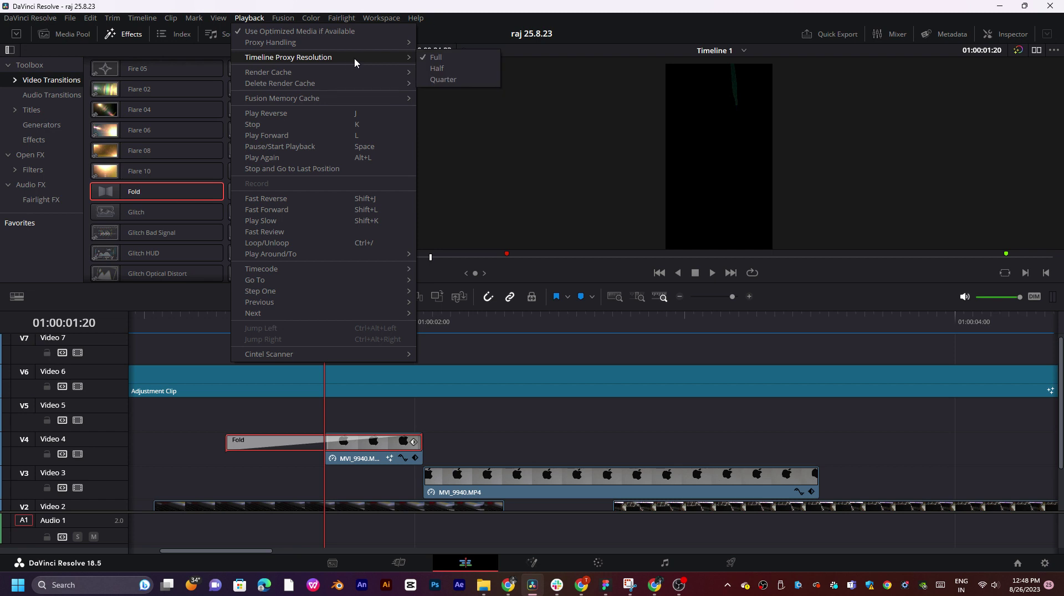
click(442, 79)
click(226, 339)
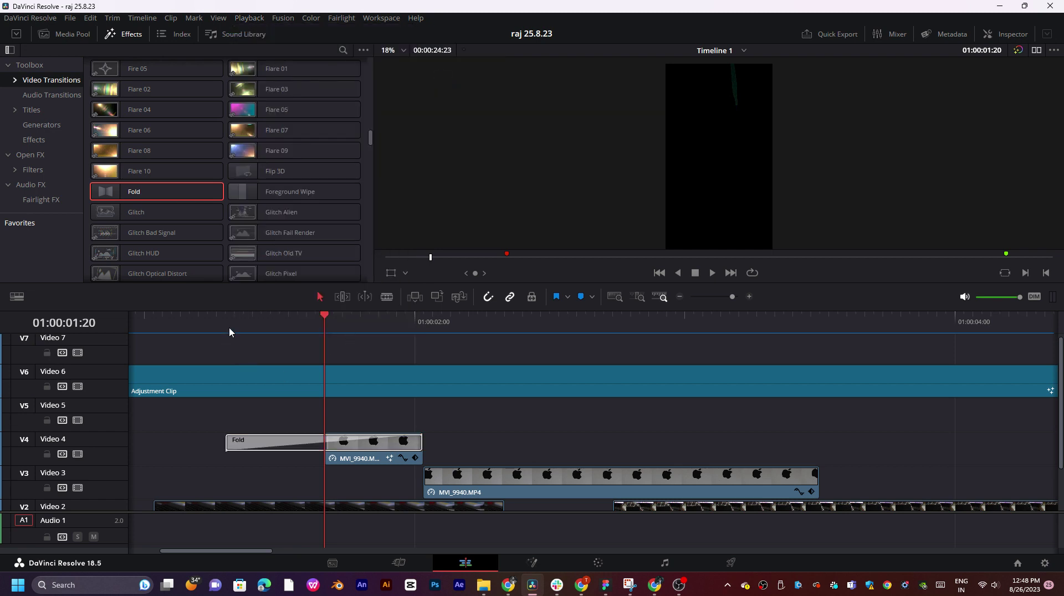
click(229, 327)
key(space)
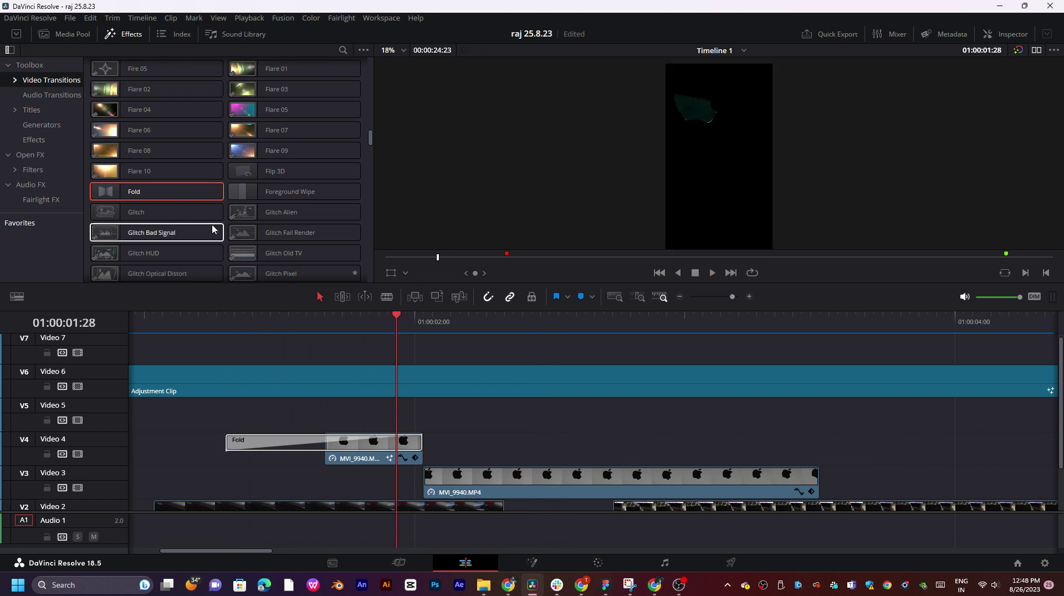
- Replace the Video 4 clip's transition with Flip 3D, preview it and browse further video transitions
drag(255, 170, 241, 441)
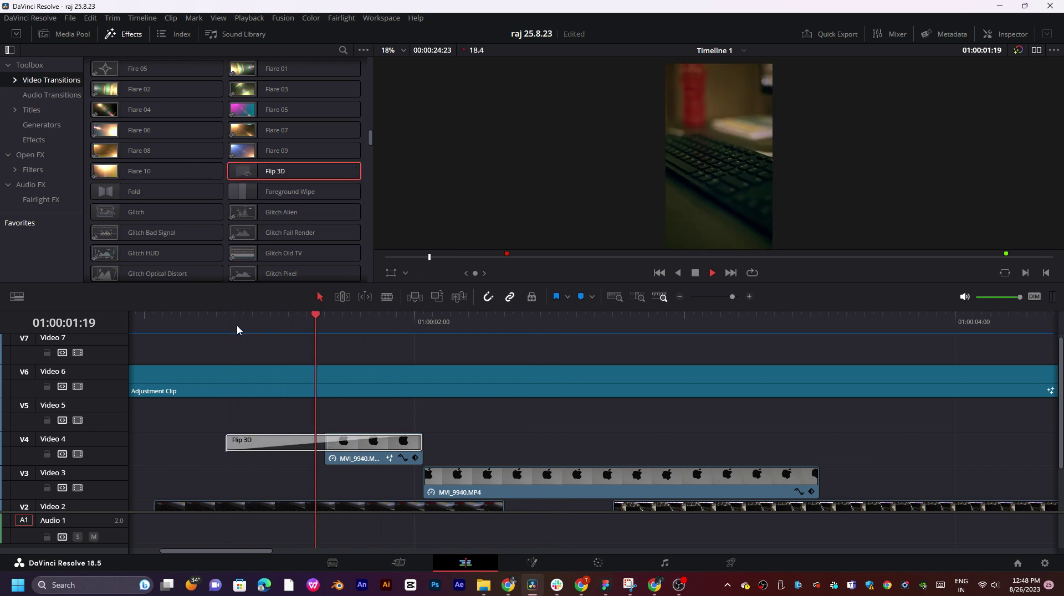
key(space)
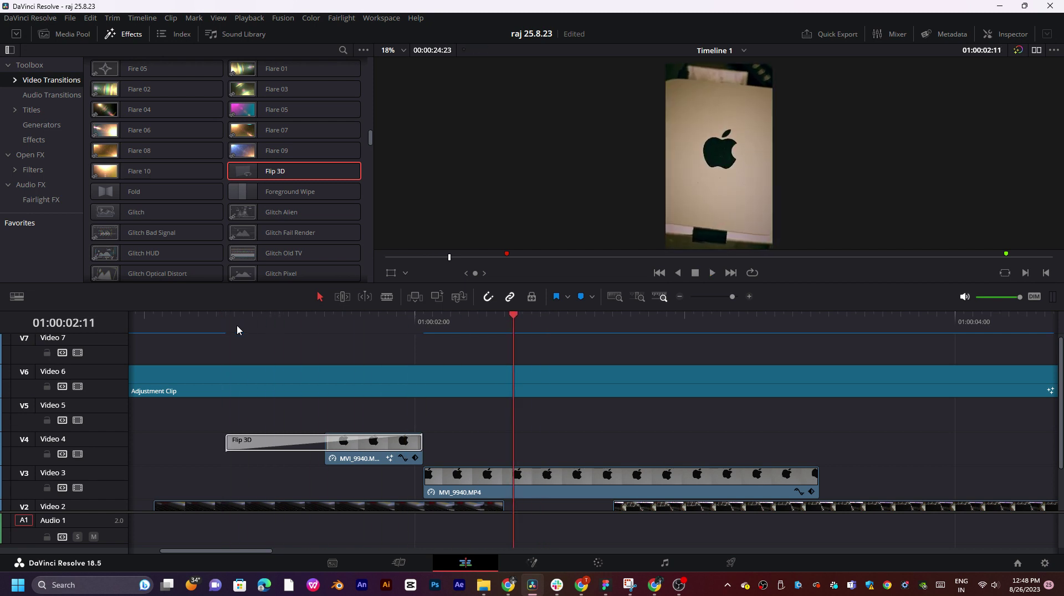
scroll(167, 163, down, 3)
scroll(166, 164, down, 10)
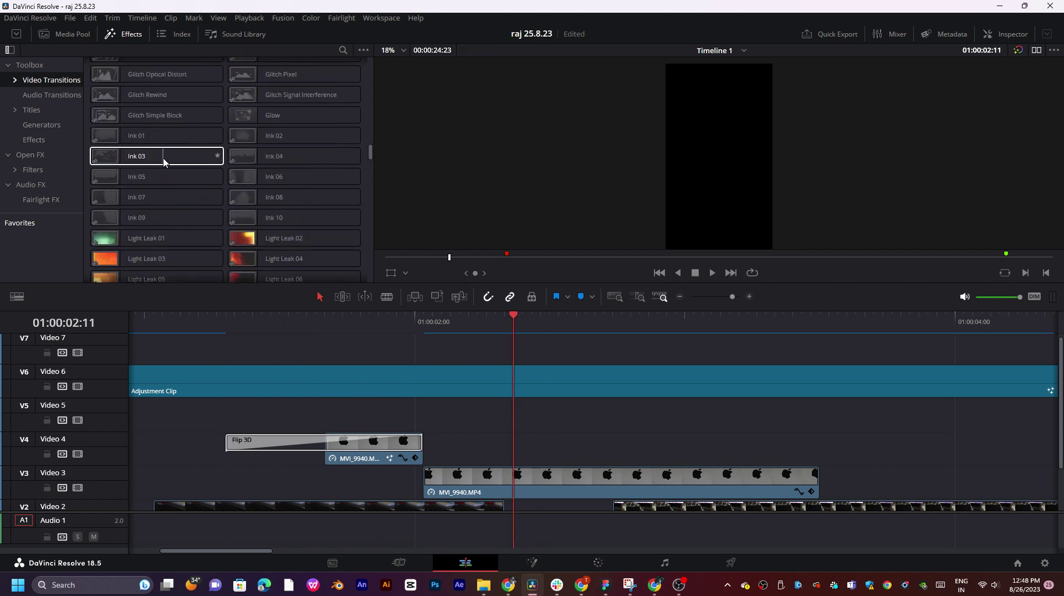
- Switch to YouTube in the browser and play Lajjavathiye HD Video Song from the mix, skipping ahead to about 0:25
click(535, 584)
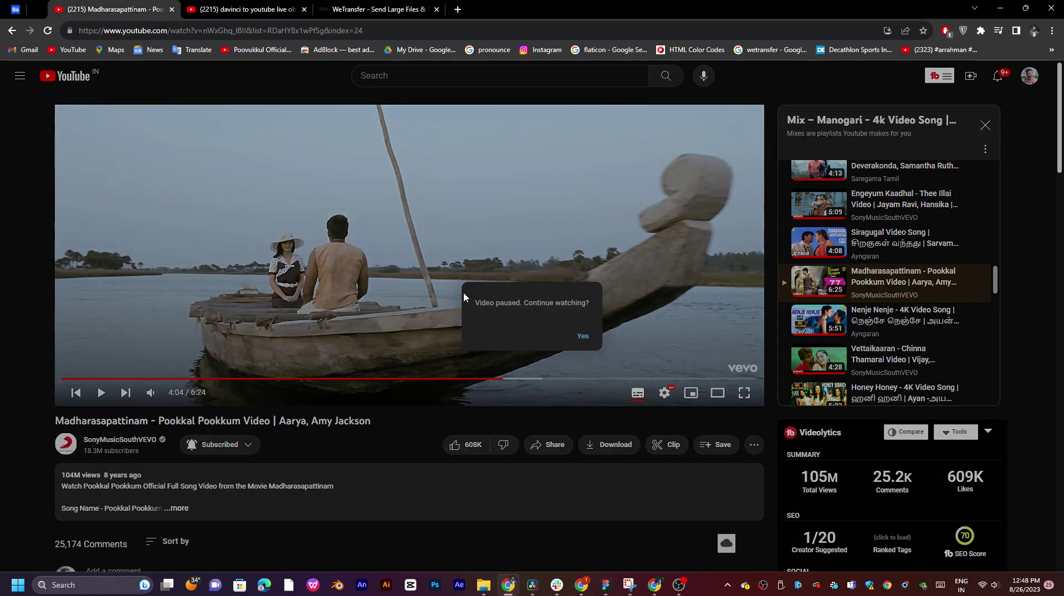
click(446, 235)
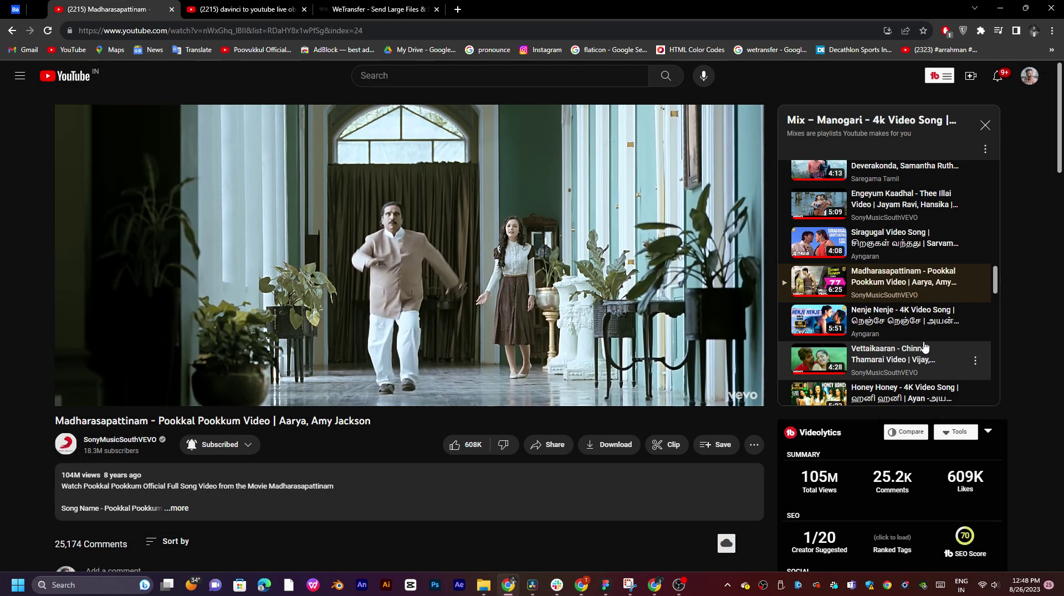
scroll(914, 336, down, 5)
scroll(914, 332, down, 5)
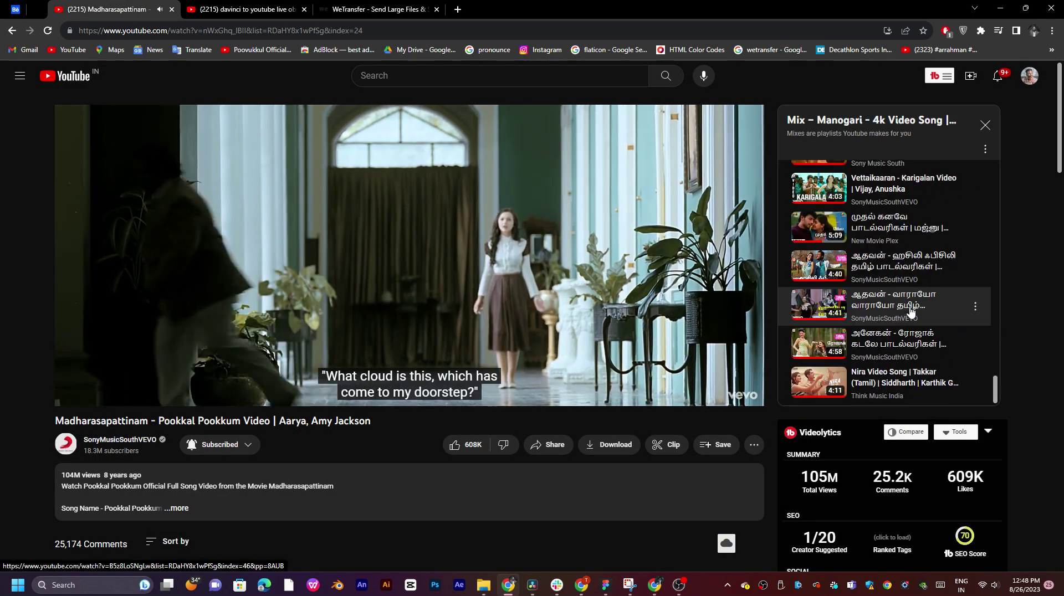
click(885, 384)
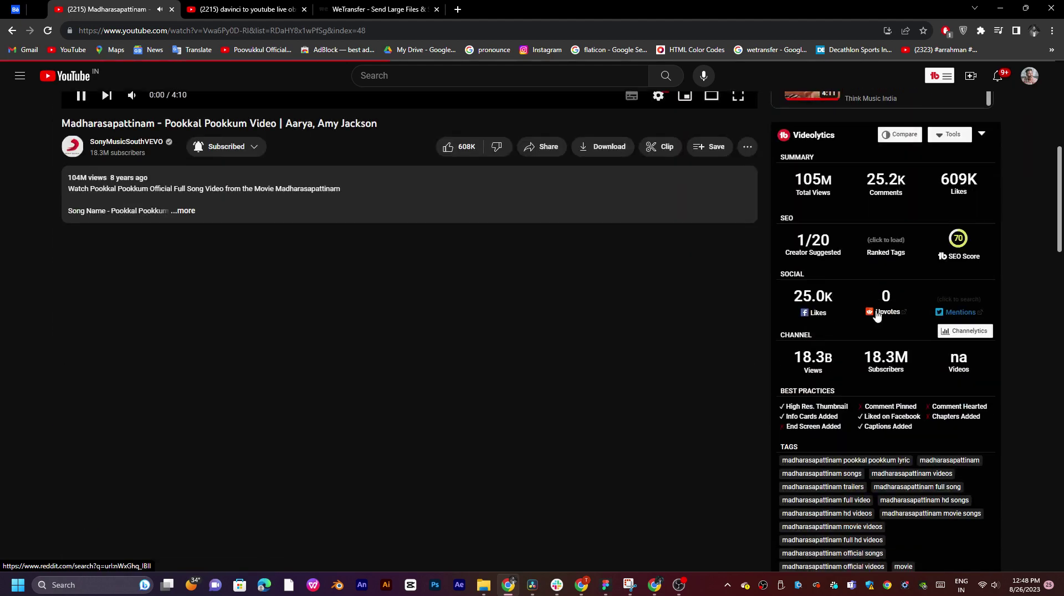
scroll(853, 360, down, 10)
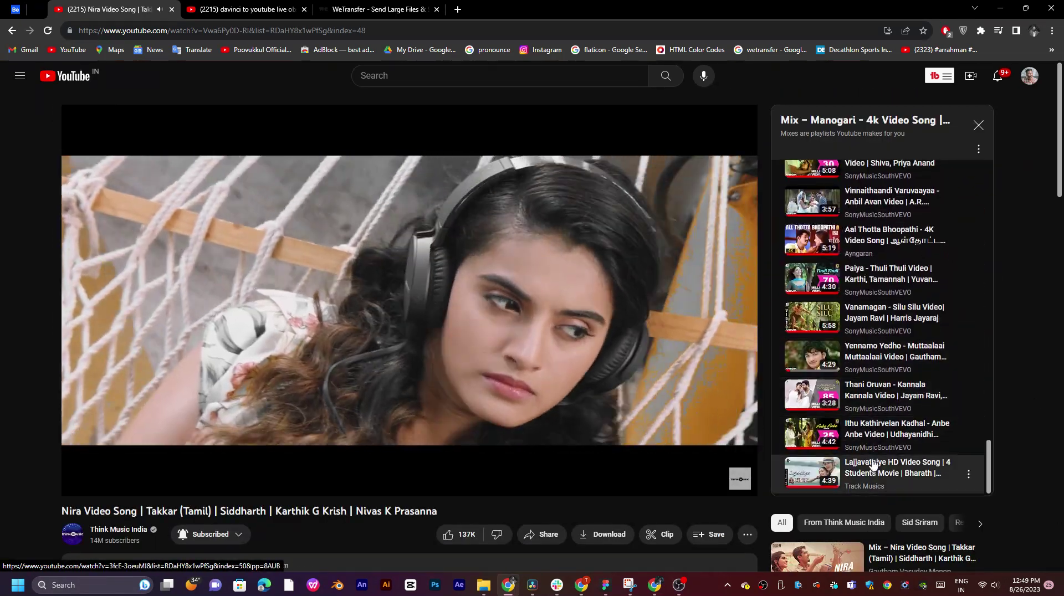
click(809, 468)
click(132, 469)
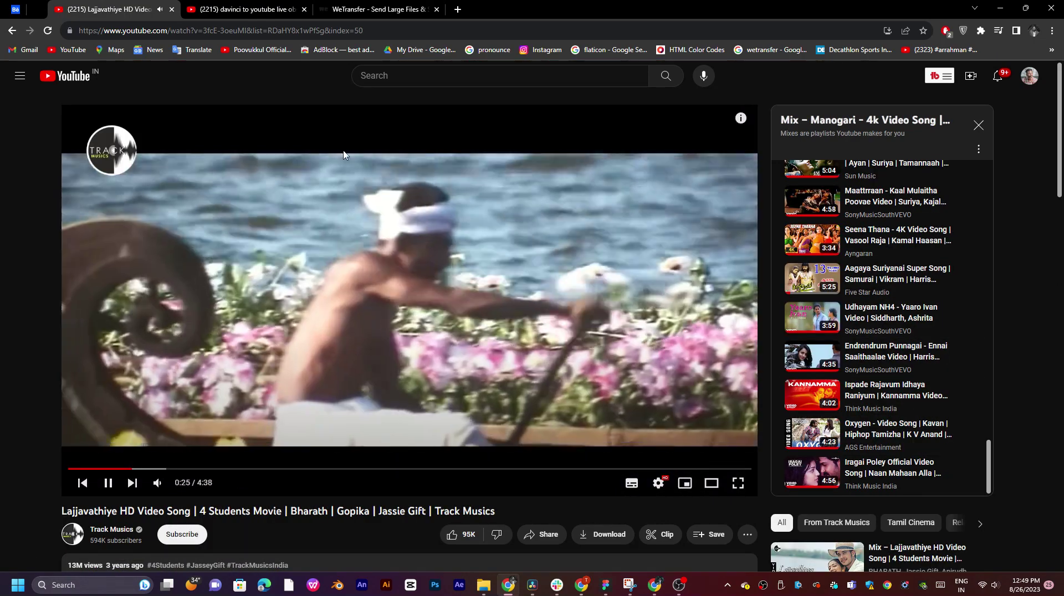
- Go to the live stream's watch page and open its LinkedIn and Facebook sharing pages
click(377, 9)
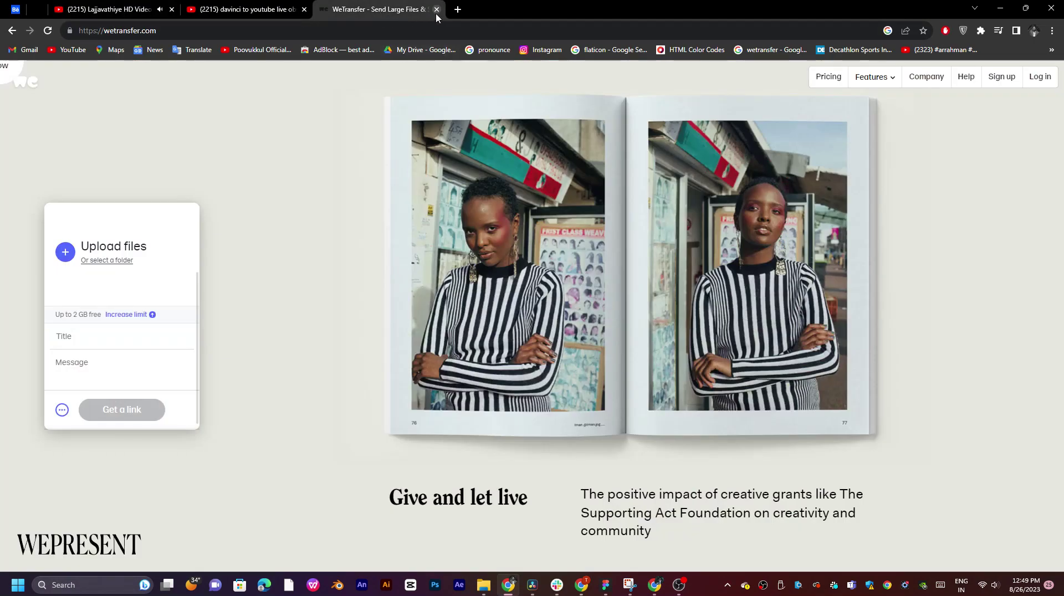
click(458, 9)
click(243, 9)
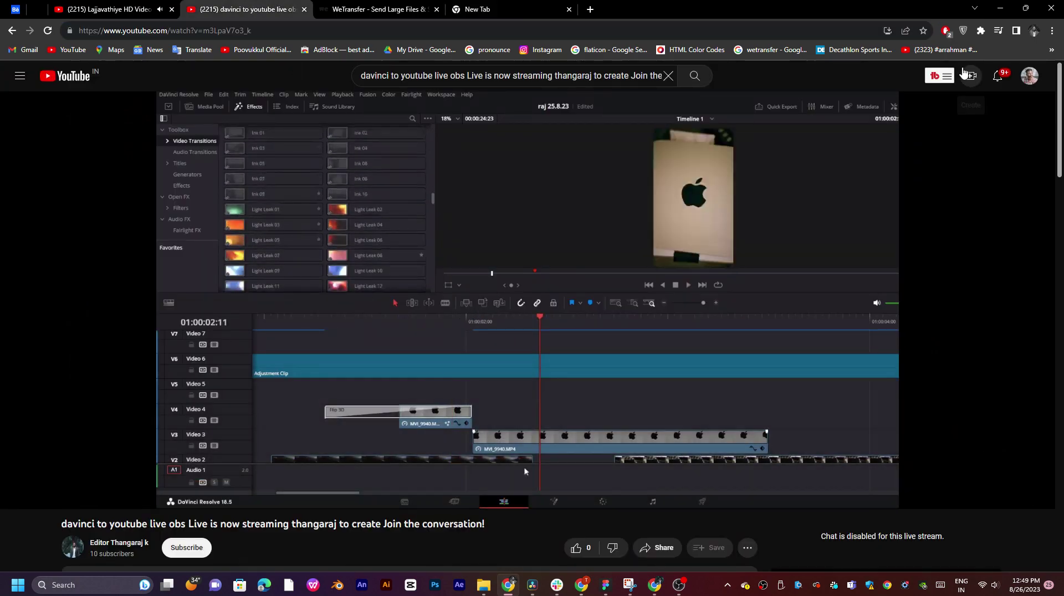
scroll(622, 331, down, 2)
scroll(621, 331, down, 3)
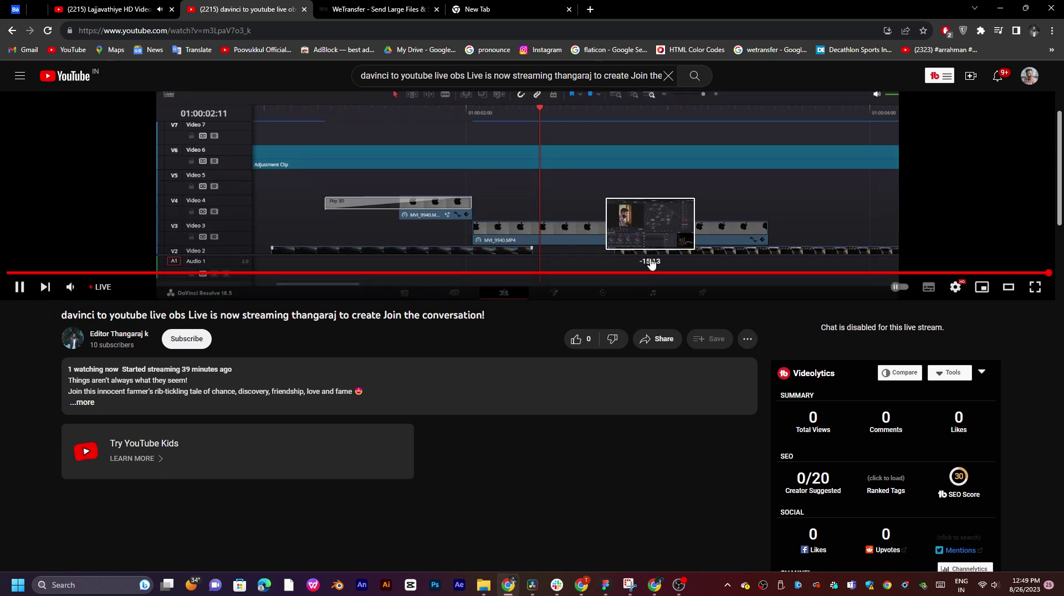
scroll(644, 263, up, 1)
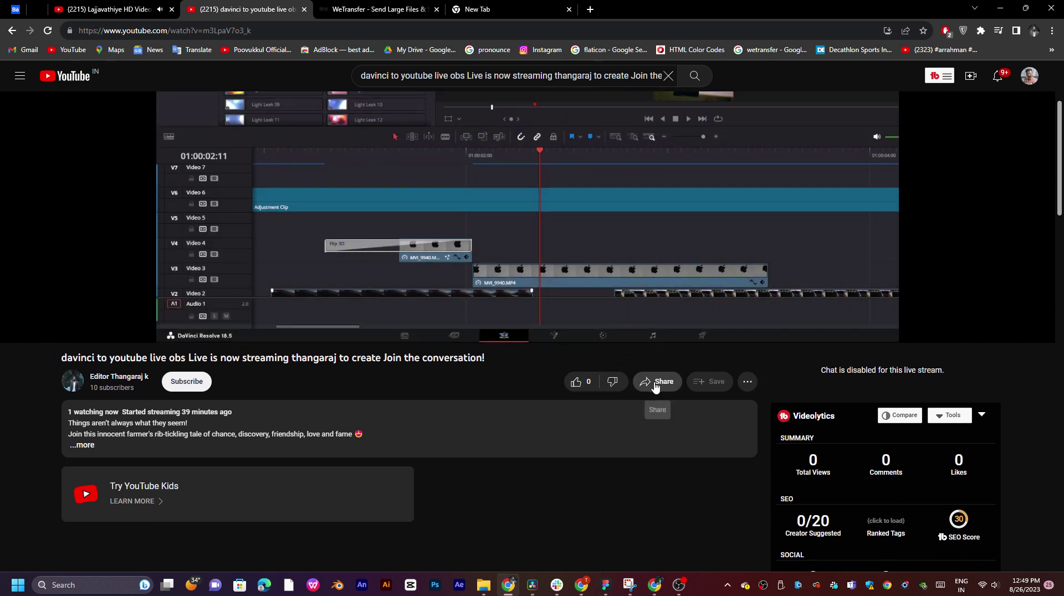
click(654, 381)
click(465, 296)
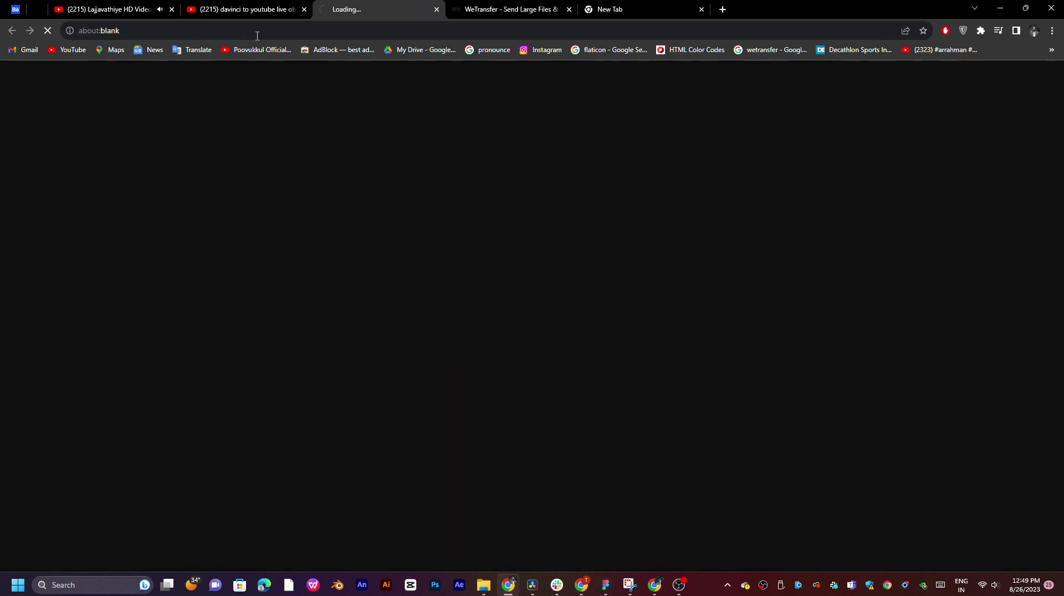
key(ctrl+shift+Tab)
click(560, 302)
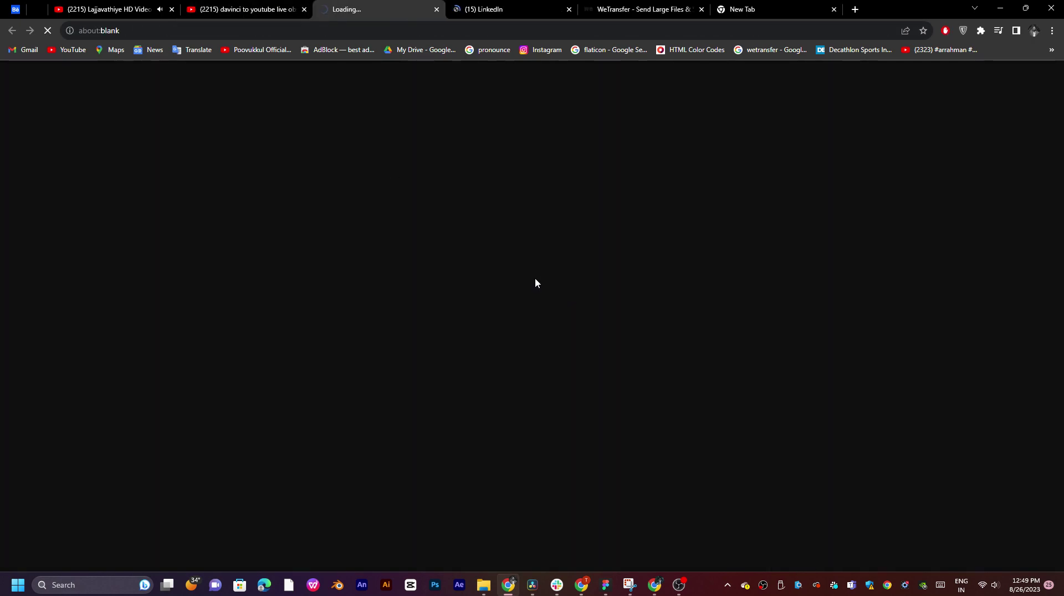
- Open the Tumblr and Twitter sharing pages for the live stream
click(244, 9)
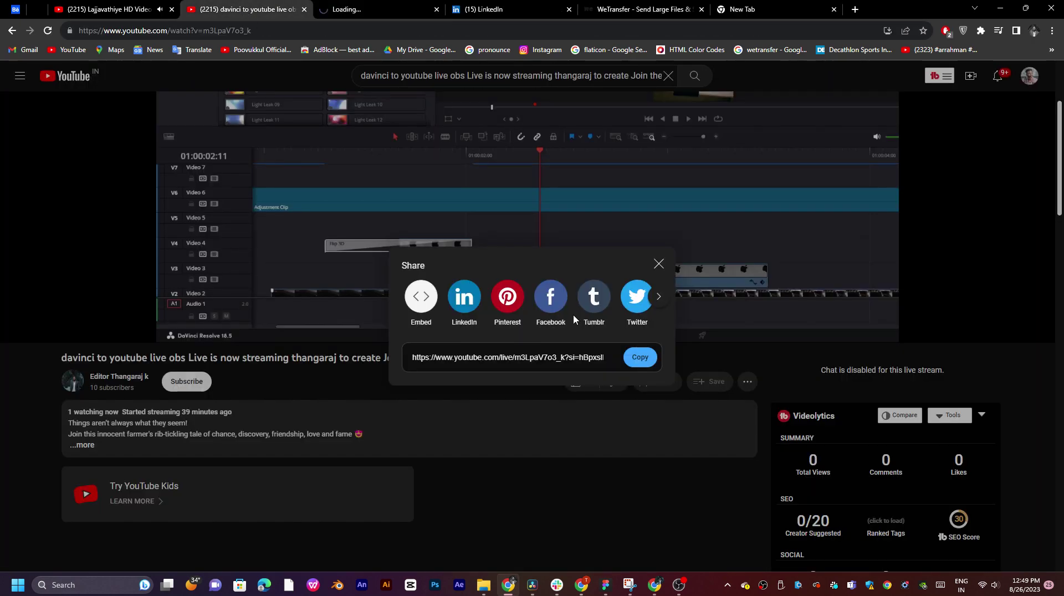
click(601, 307)
key(ctrl+shift+Tab)
click(635, 309)
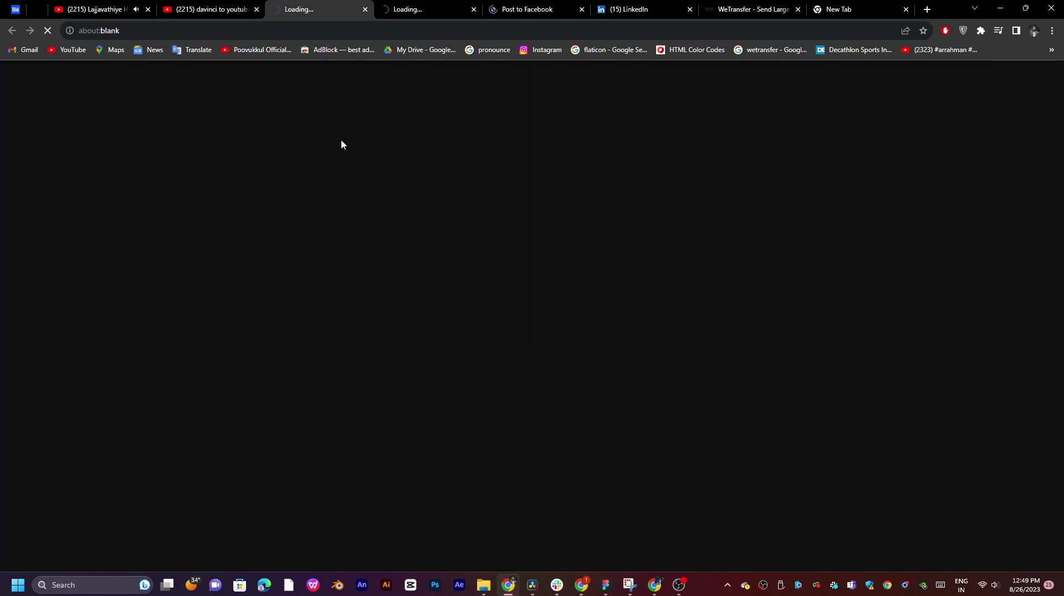
- Open the VK sharing page for the live stream and return to the stream's share options
click(211, 7)
click(655, 300)
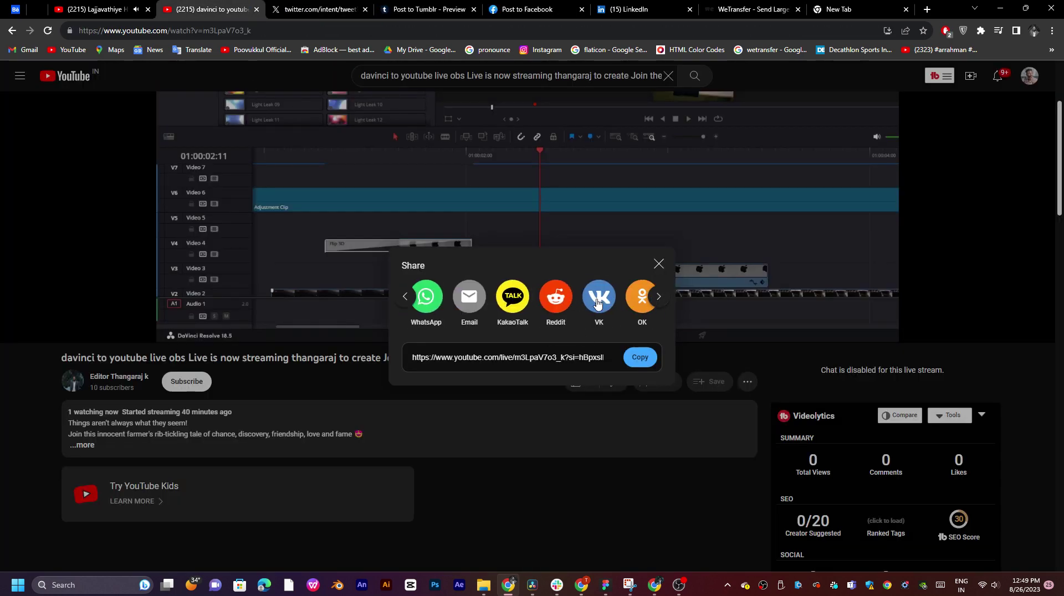
click(598, 304)
click(210, 12)
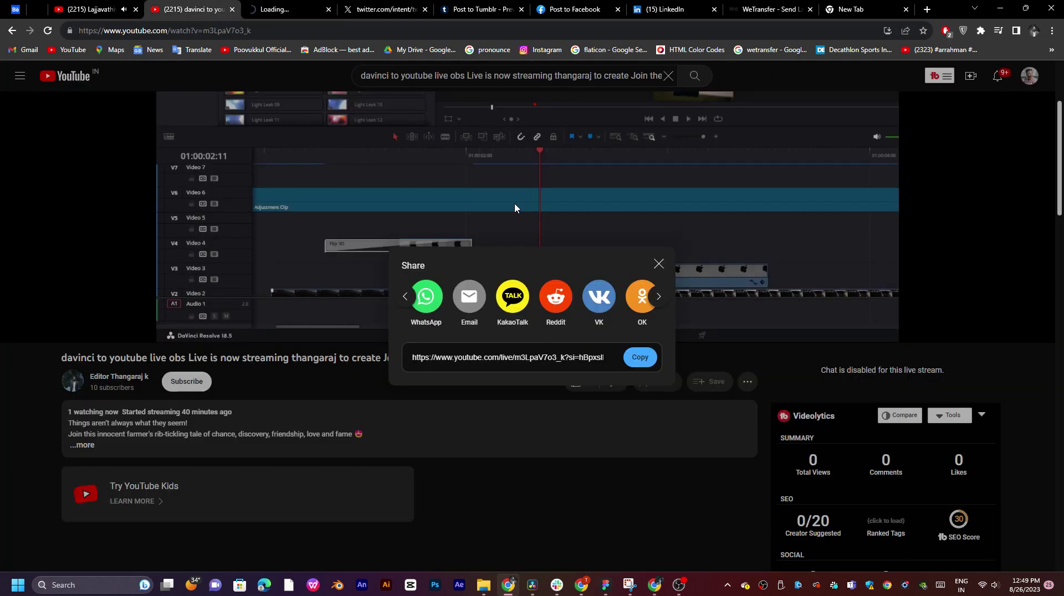
- Share the live stream as a new LinkedIn post visible to Anyone
click(659, 300)
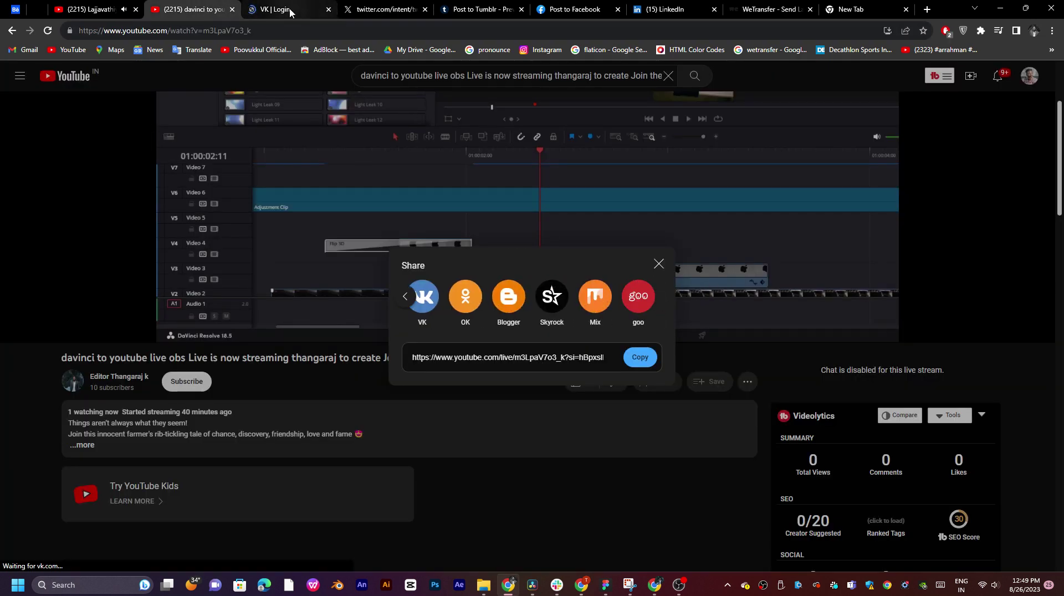
click(289, 9)
click(668, 10)
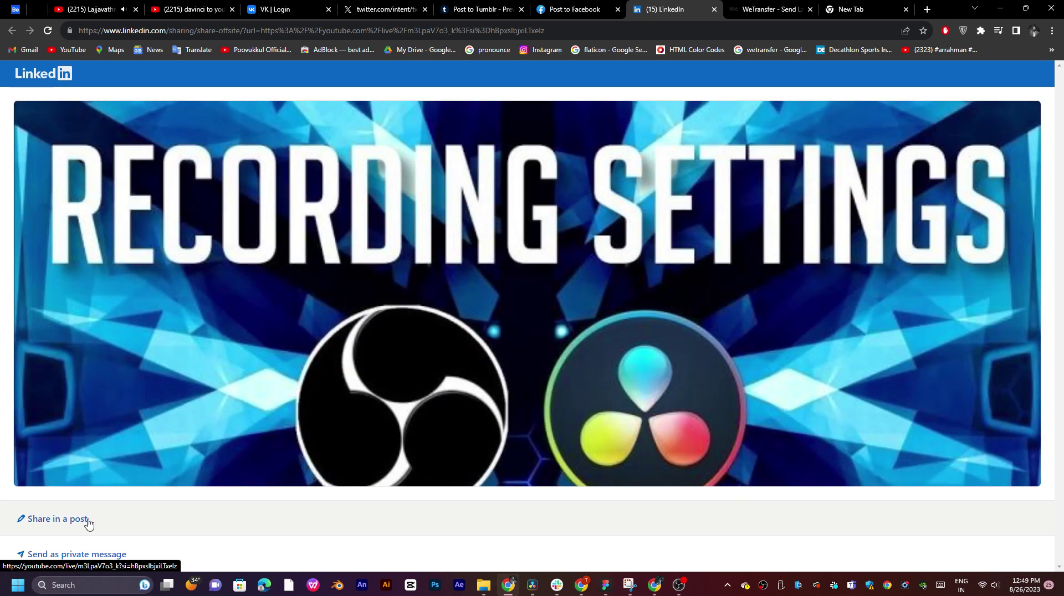
click(89, 519)
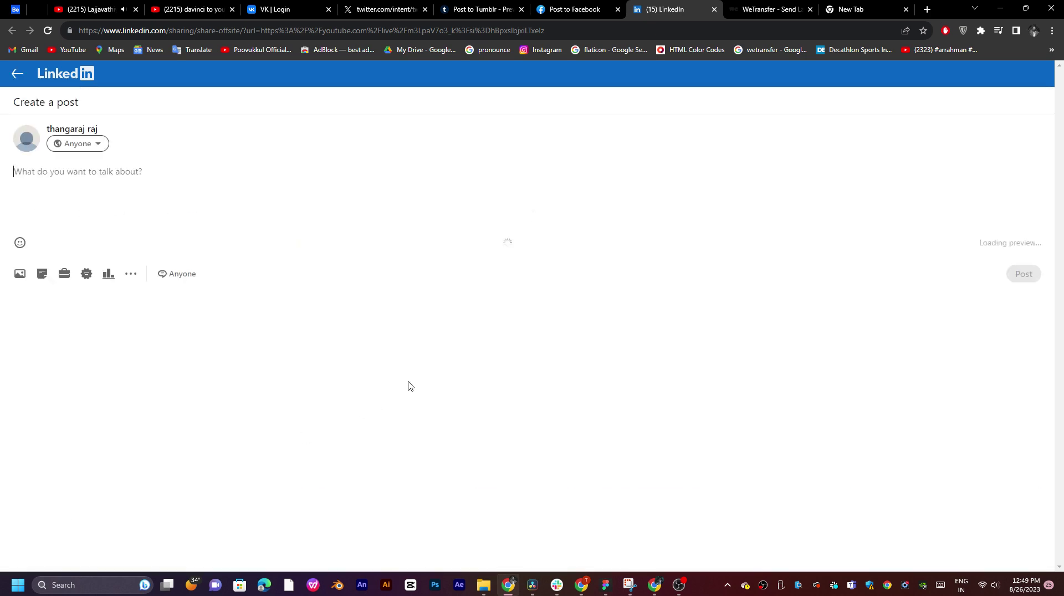
click(1015, 477)
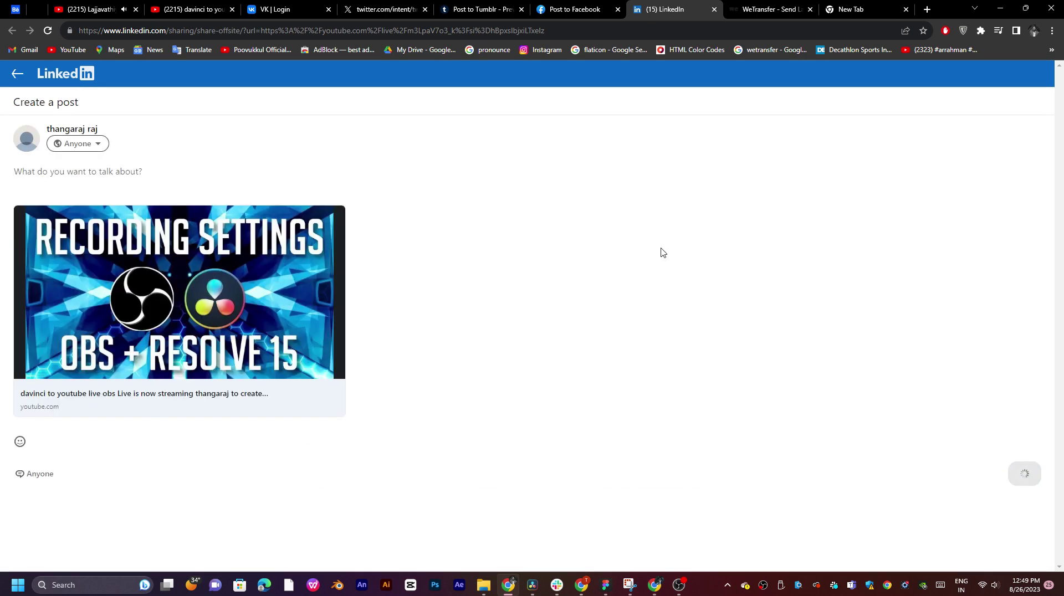
- Try to post the live stream to Tumblr, and publish the prepared Twitter post with the stream link
click(465, 9)
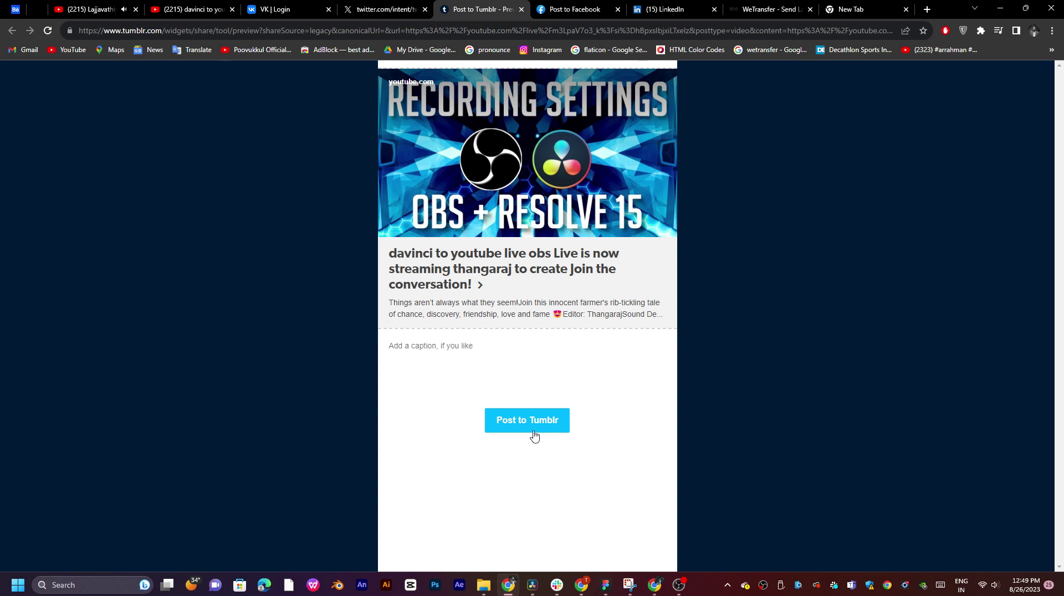
click(535, 427)
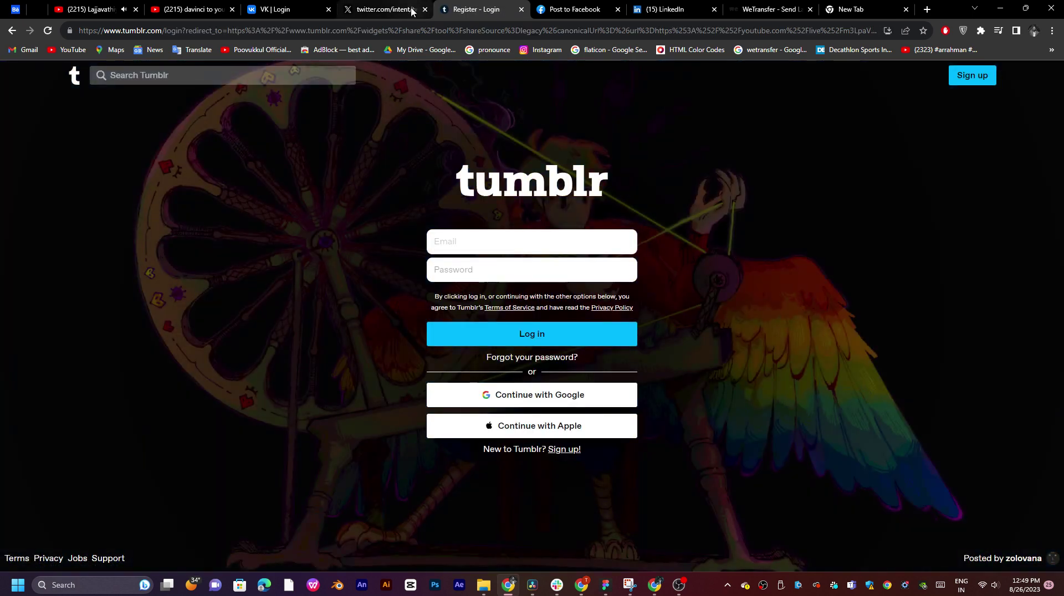
click(382, 9)
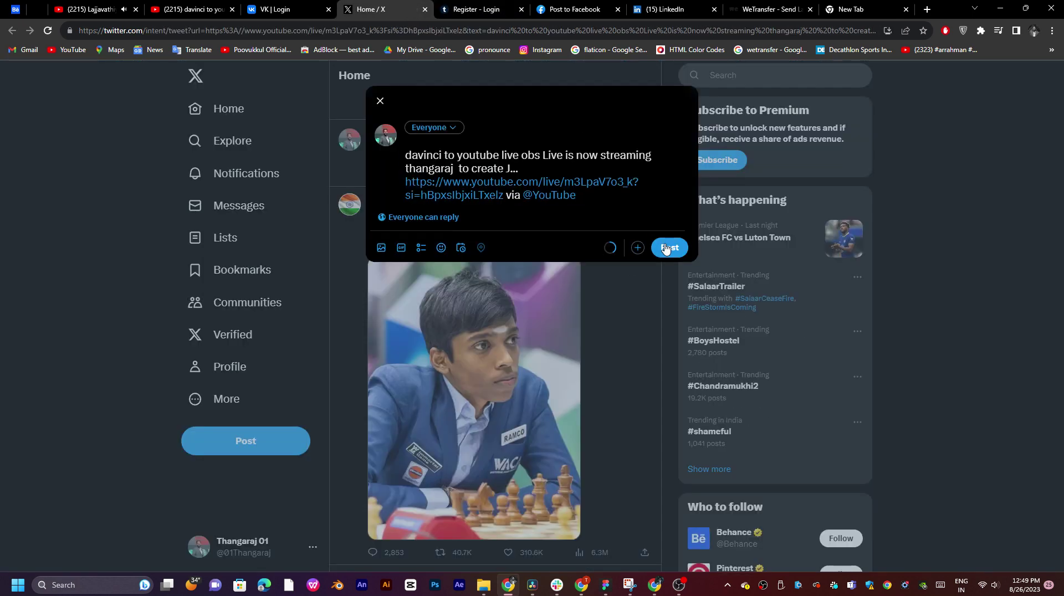
click(669, 228)
- Close the VK, Twitter and Tumblr pages and post the live stream publicly to the Facebook feed
click(273, 10)
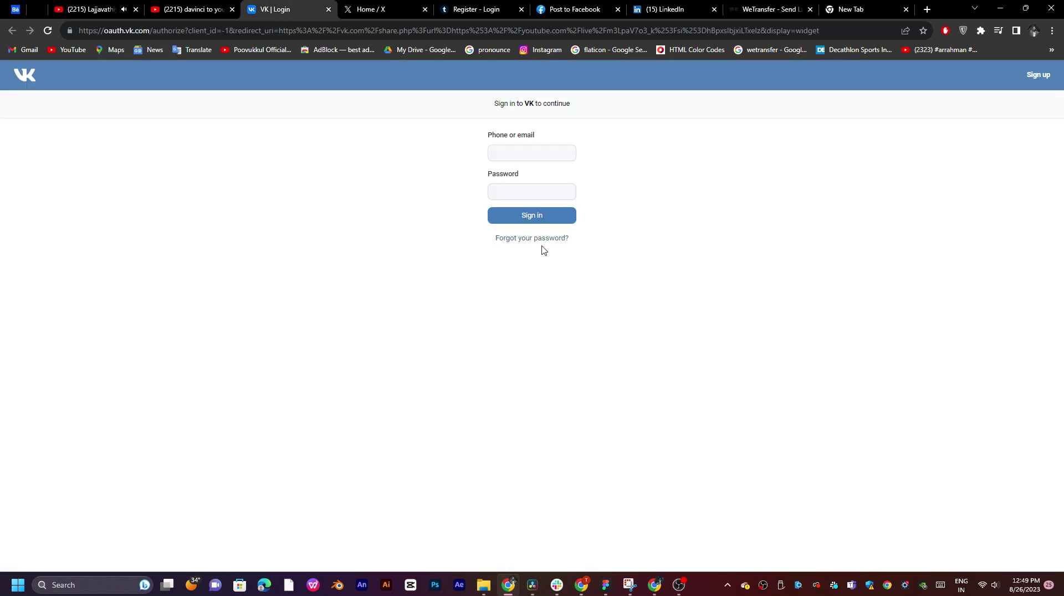
click(329, 10)
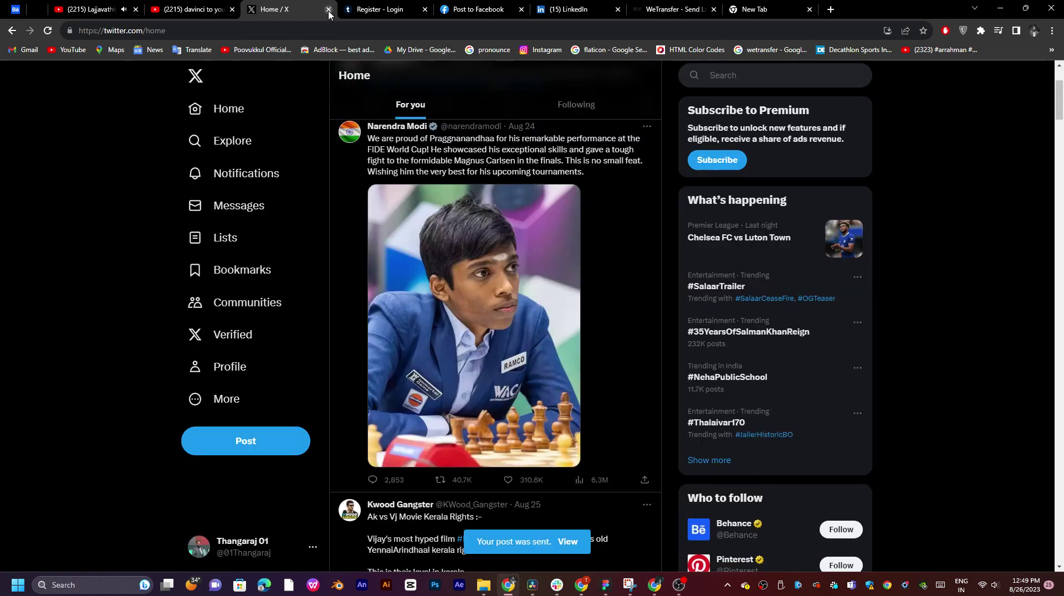
click(330, 10)
click(329, 10)
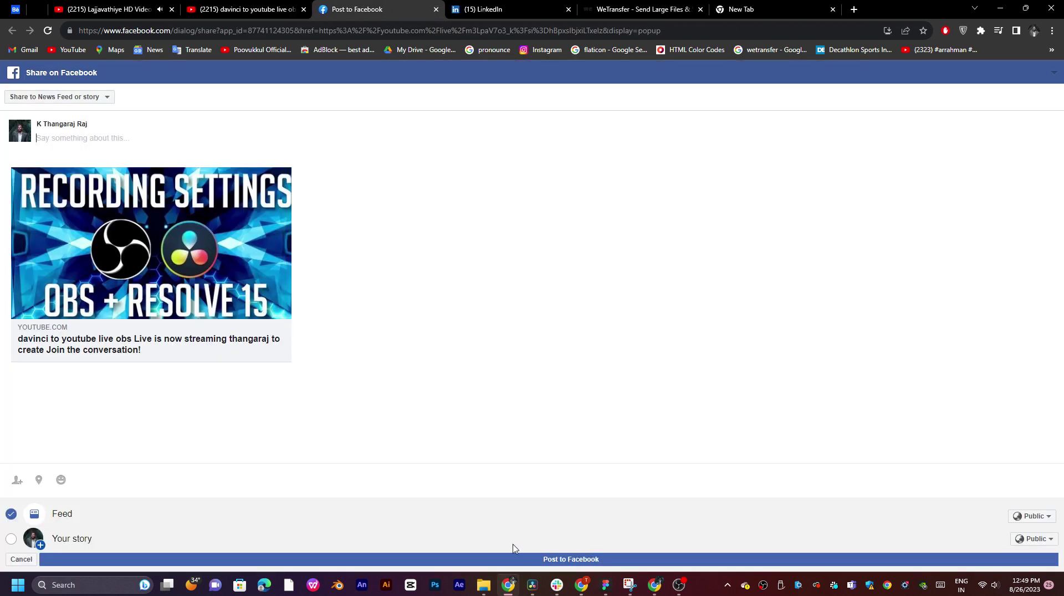
click(524, 559)
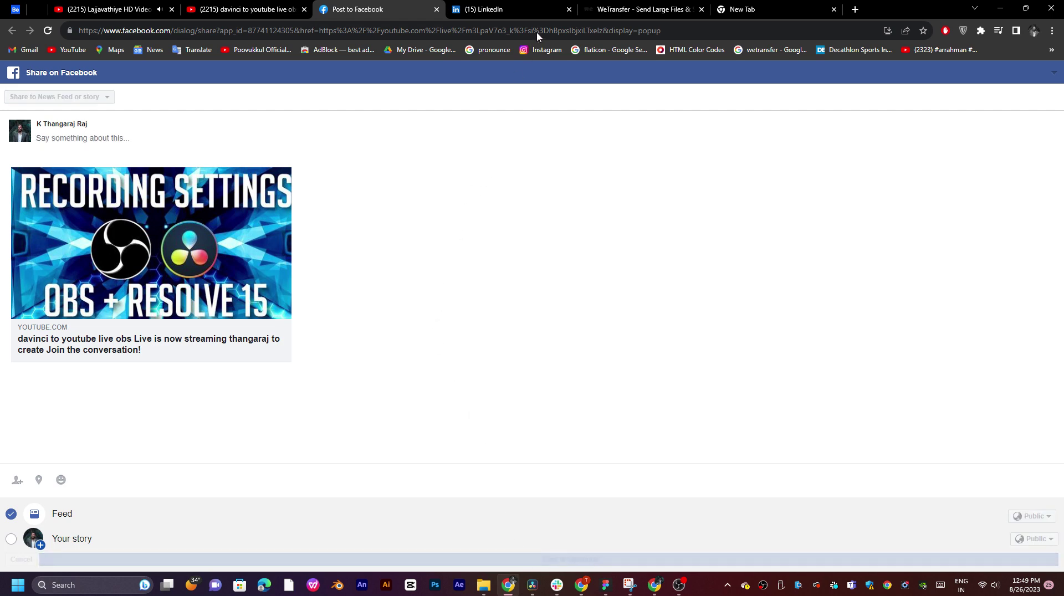
- Close the LinkedIn, WeTransfer and blank new pages, and dismiss the live stream's share options
click(458, 9)
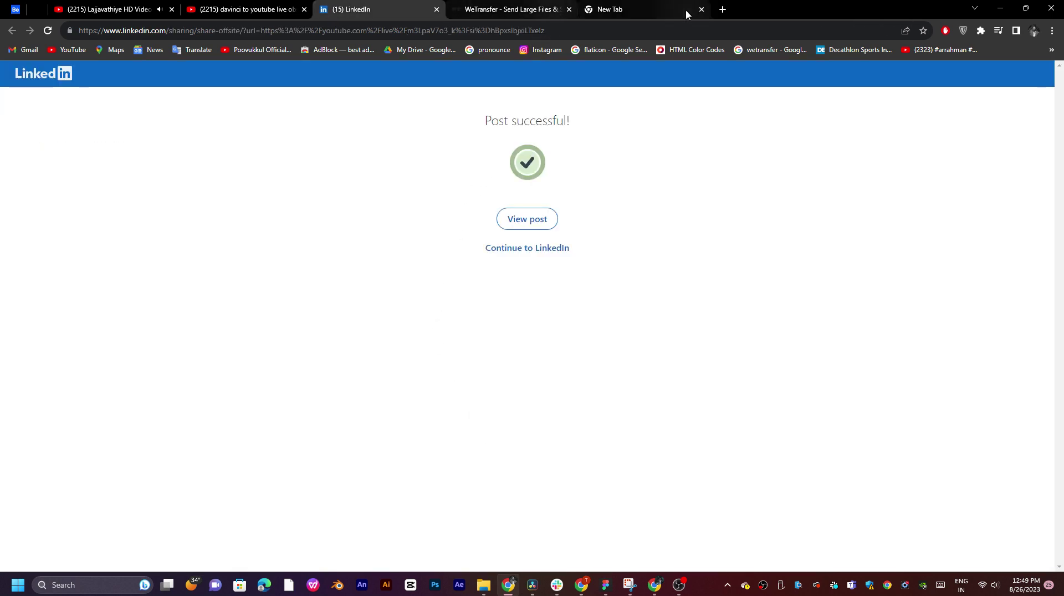
click(435, 12)
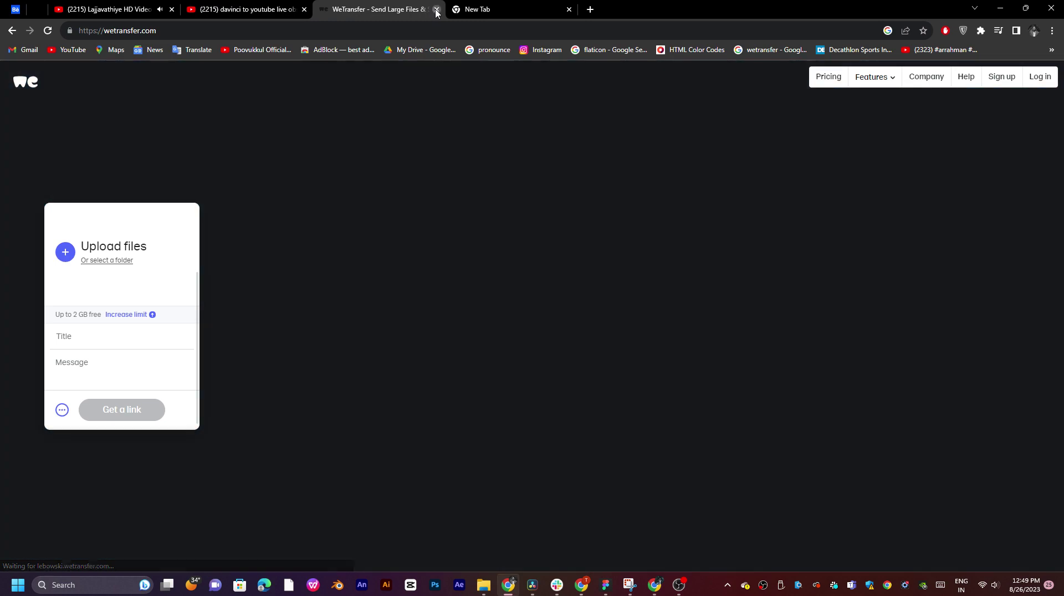
click(436, 12)
click(435, 12)
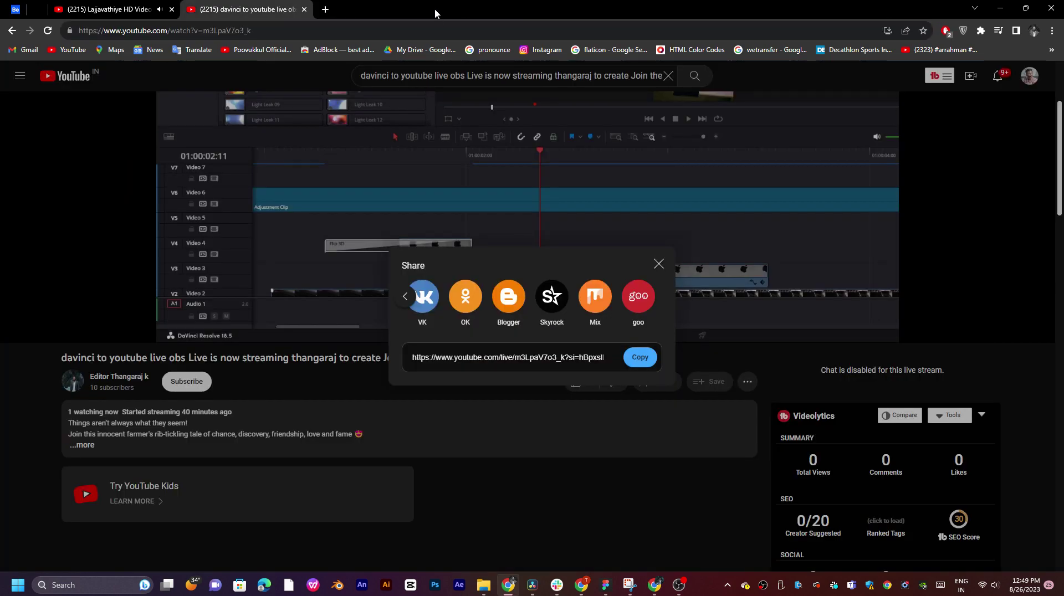
click(658, 265)
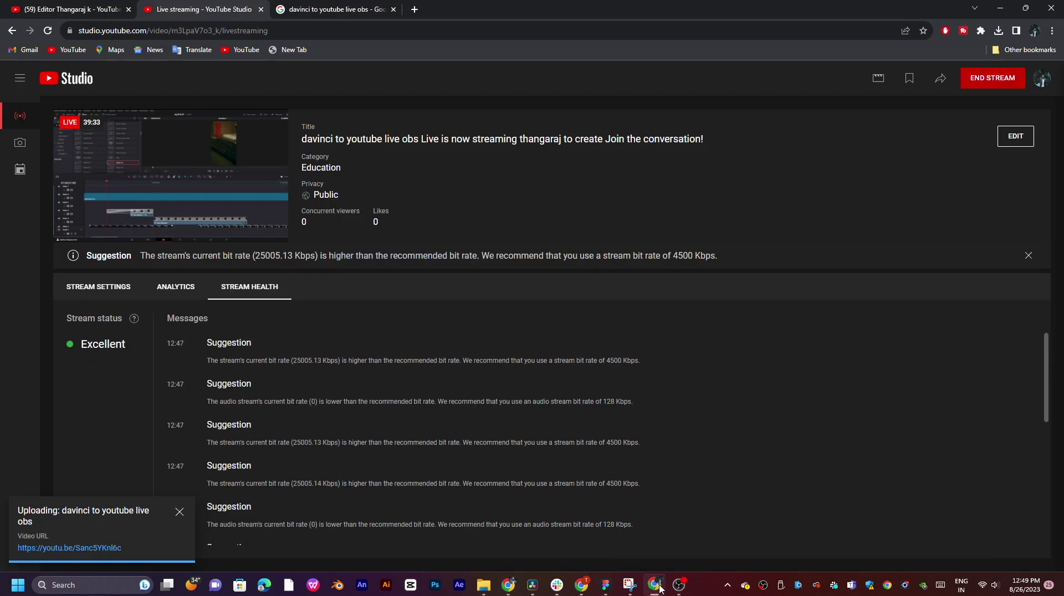
- Switch to the browser window with YouTube Studio, open the live stream from the channel's home page, and bring up its share options
click(654, 585)
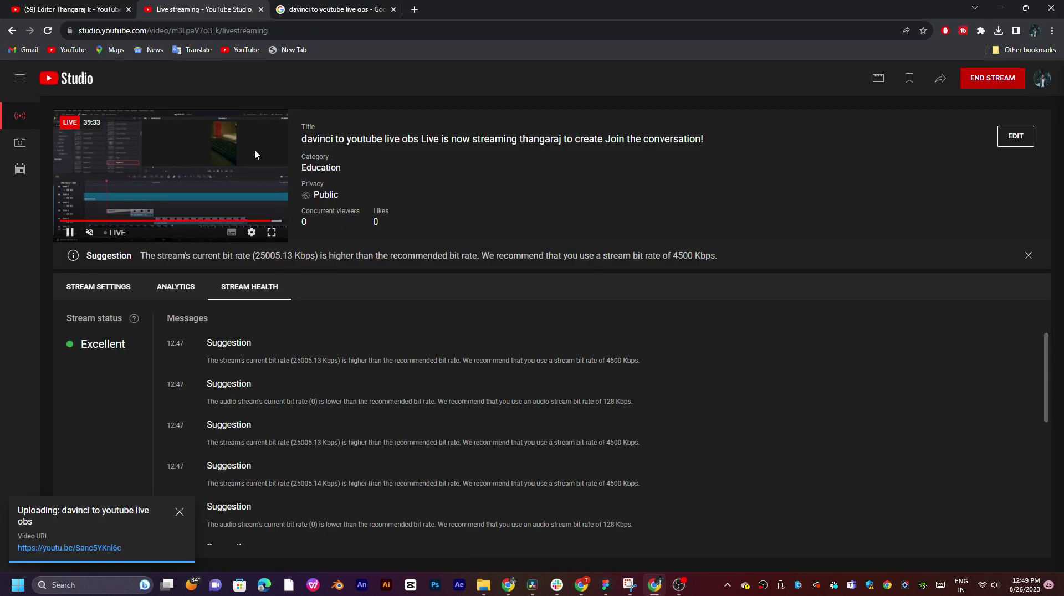
key(ctrl+1)
click(347, 234)
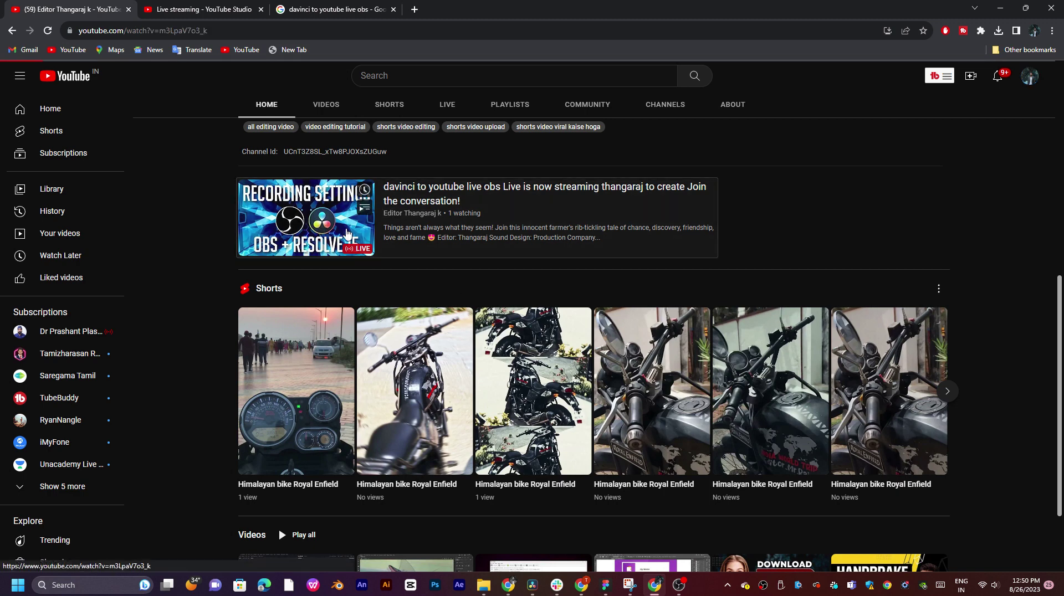
scroll(474, 505, down, 1)
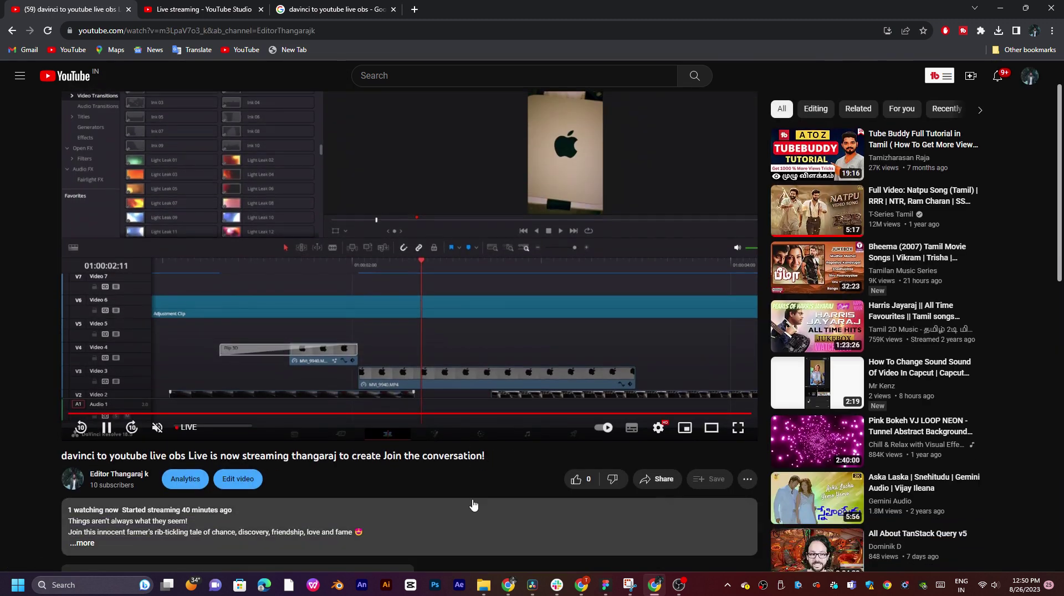
click(647, 479)
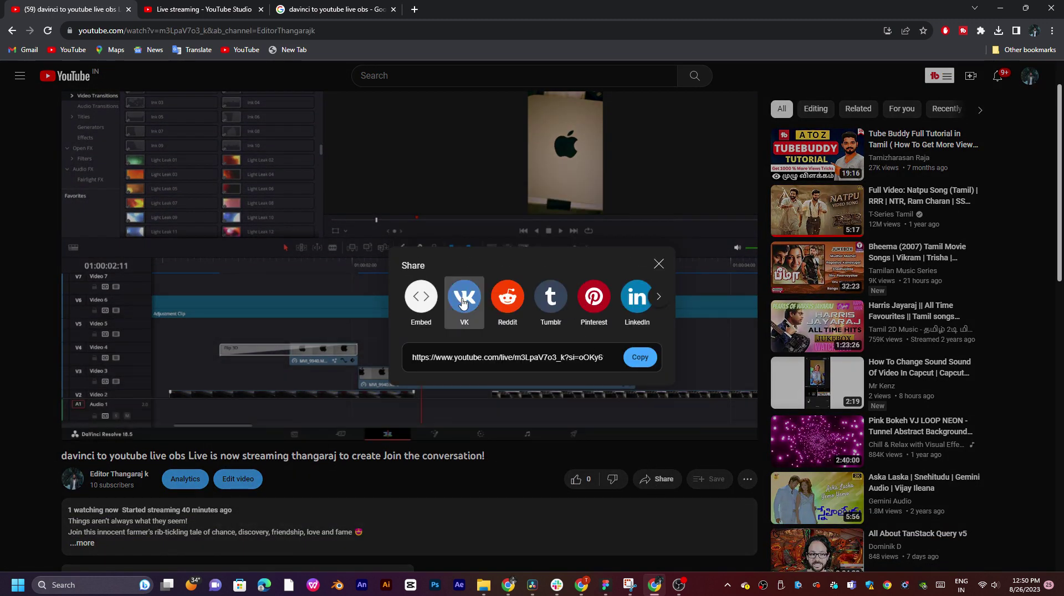
- Open the VK and Reddit sharing pages for the live stream, returning to the stream's share options
click(464, 302)
key(ctrl+1)
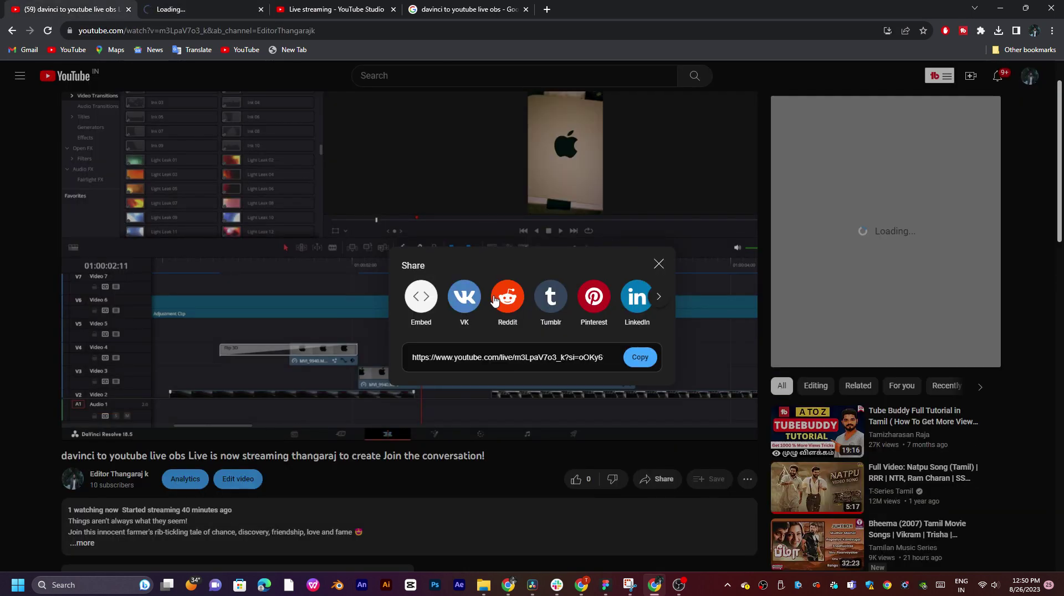
click(495, 301)
key(ctrl+1)
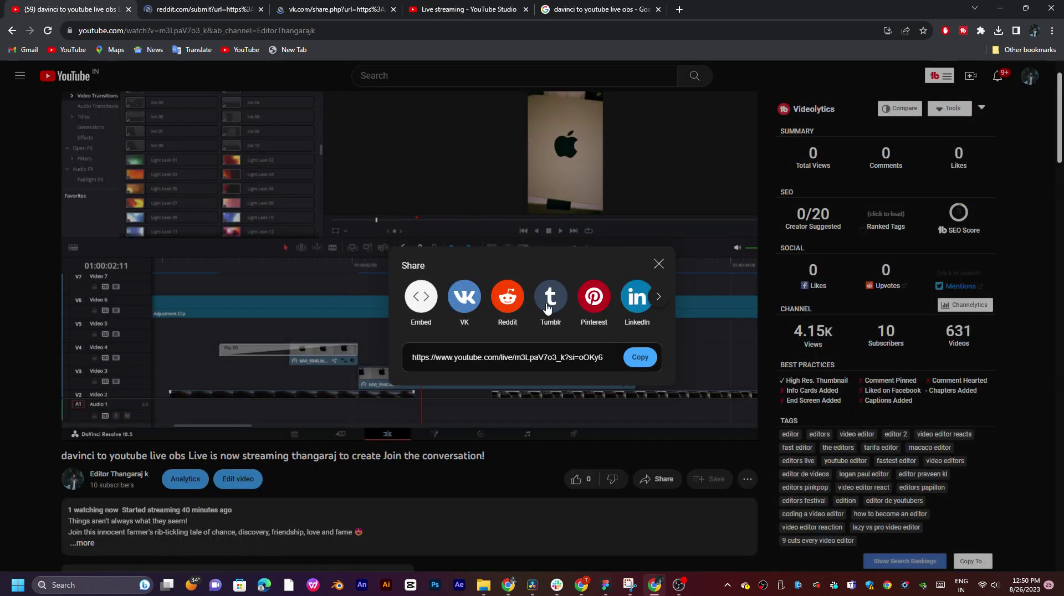
- Open the Tumblr, Pinterest and LinkedIn sharing pages for the live stream, returning to its watch page
click(549, 302)
click(18, 12)
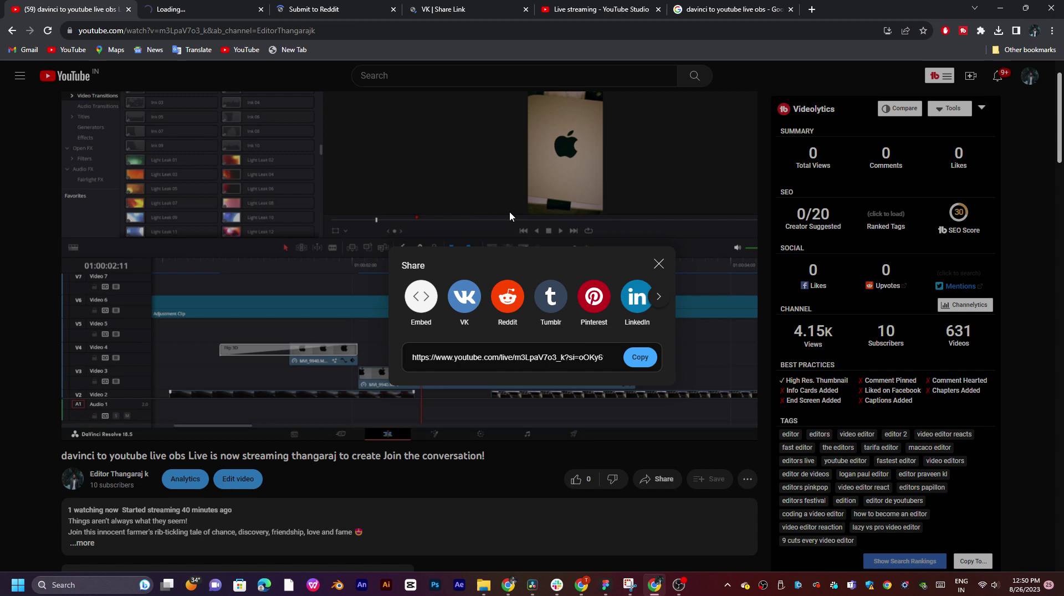
click(594, 300)
key(ctrl+1)
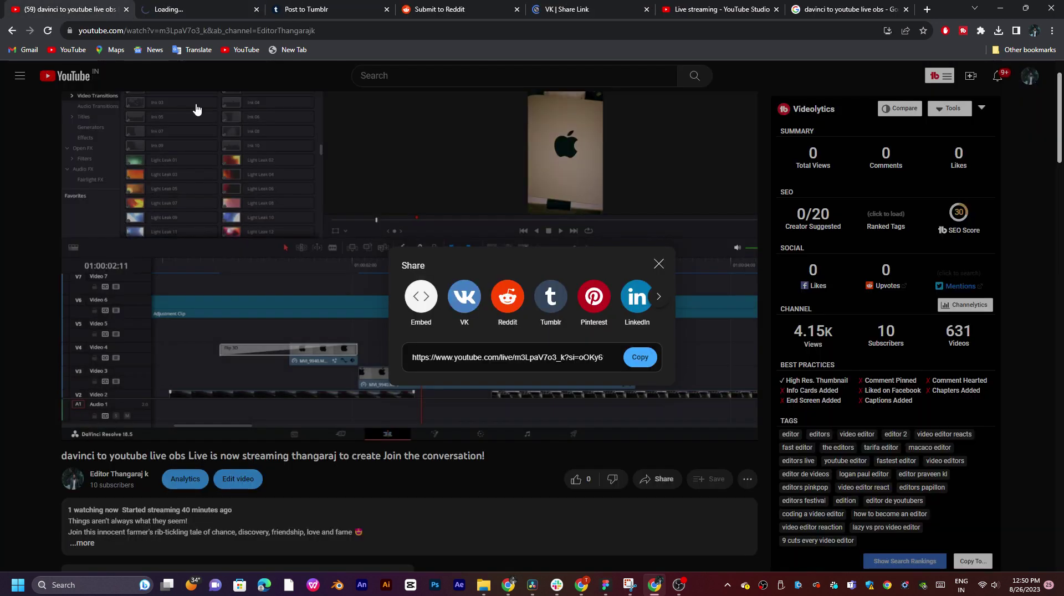
click(632, 302)
key(ctrl+1)
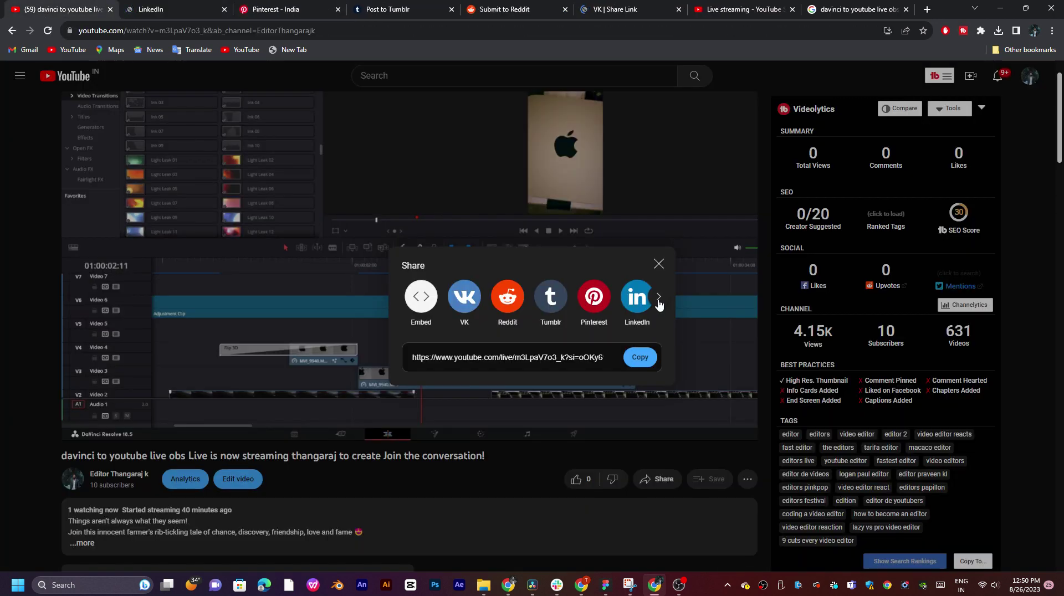
- Open the Facebook and Twitter sharing pages for the live stream and check the remaining share options
click(659, 298)
click(428, 296)
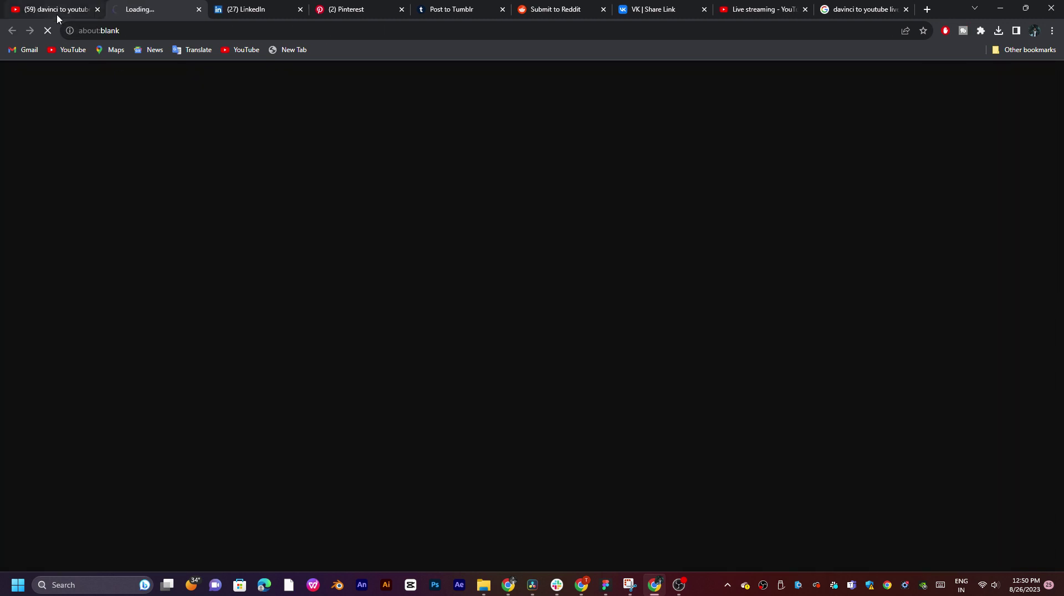
click(57, 16)
click(512, 297)
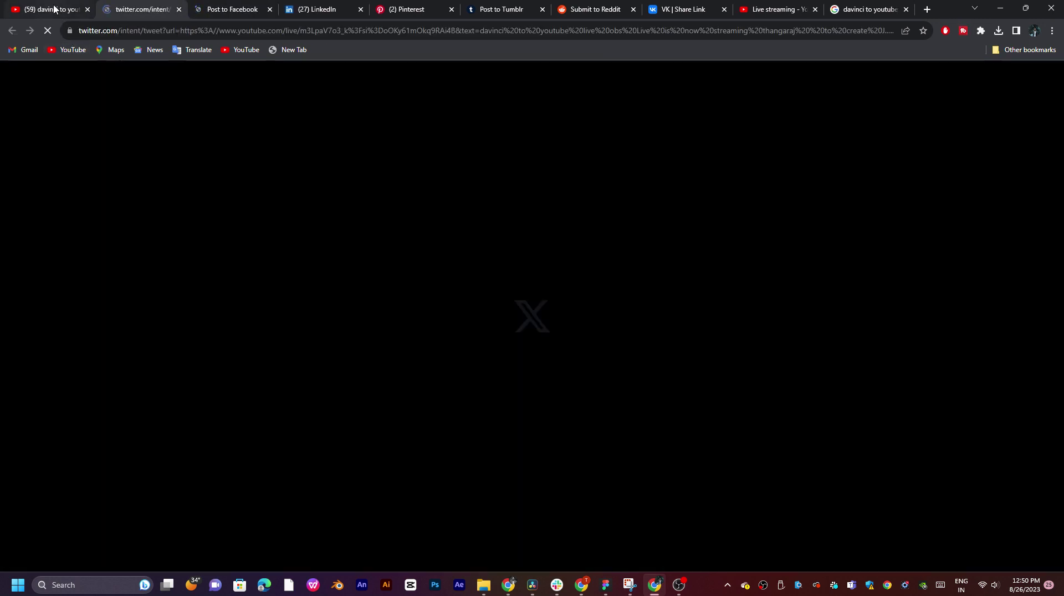
key(ctrl+1)
click(659, 298)
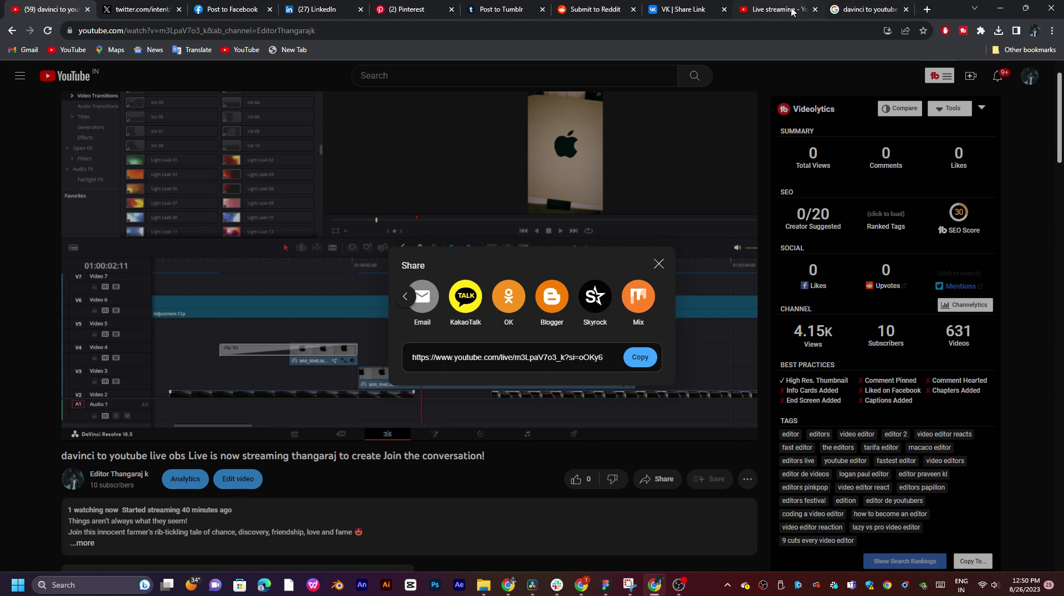
- Close the Google search page and share the live stream on the VK wall with its image
click(906, 10)
click(781, 11)
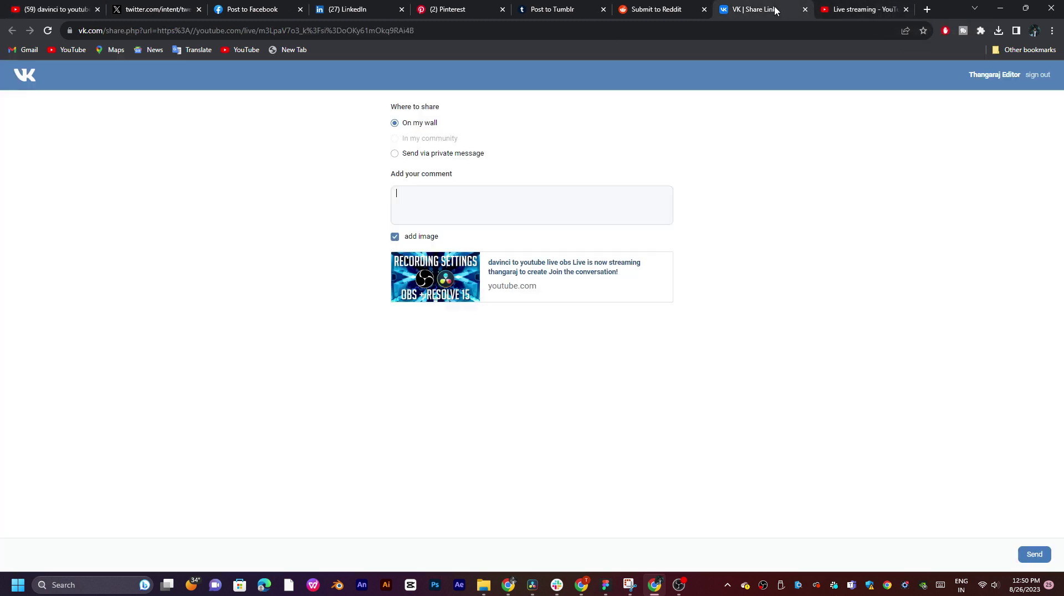
click(1034, 555)
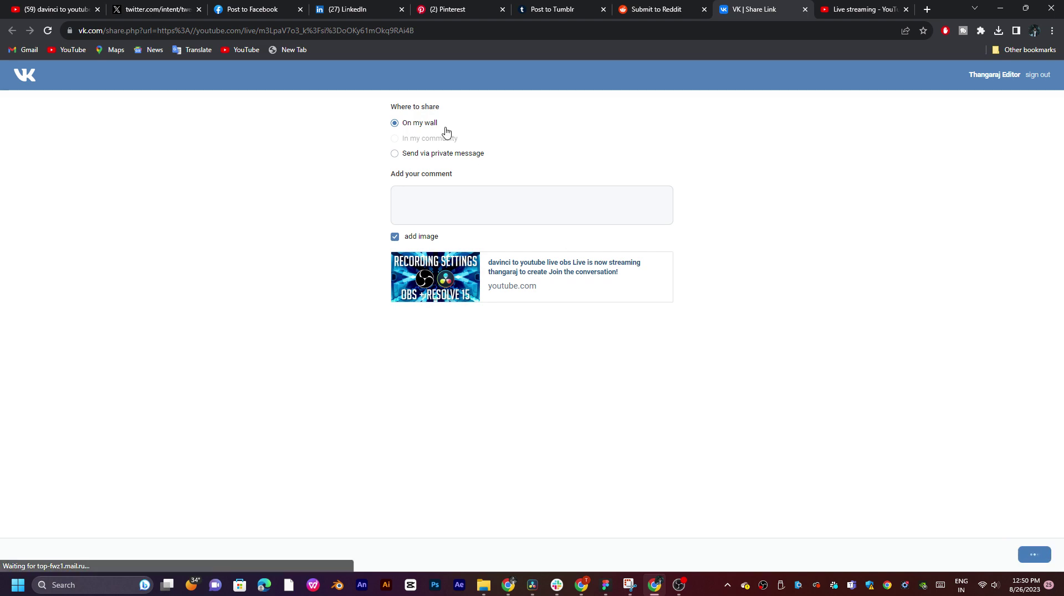
- Publish the prepared Twitter post with the live stream link from this account and close the page
click(166, 7)
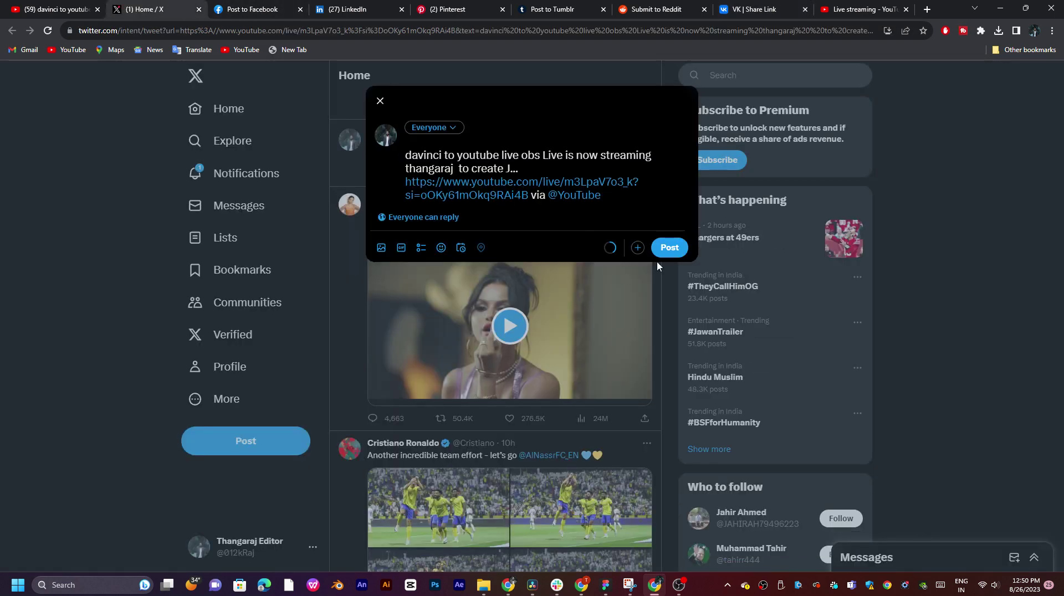
click(667, 244)
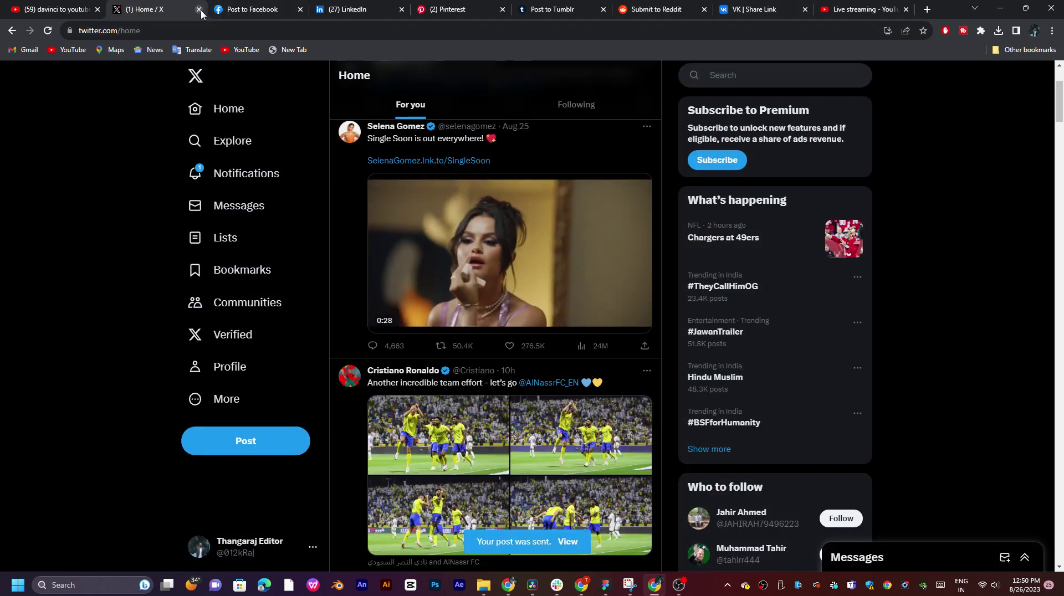
click(199, 9)
- Post the live stream to this account's Facebook feed and share it in a LinkedIn post
click(468, 560)
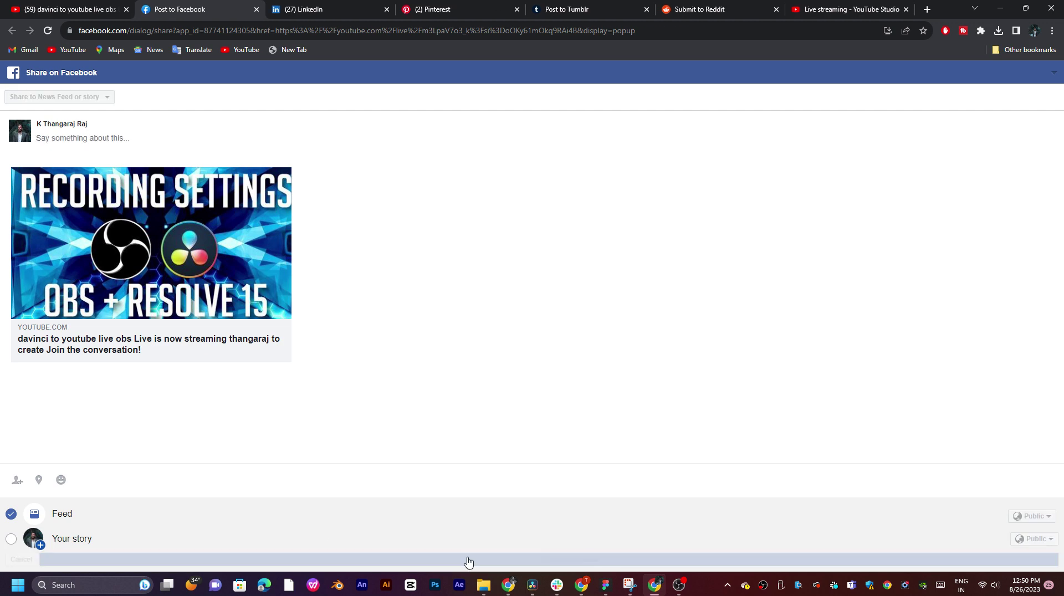
click(308, 11)
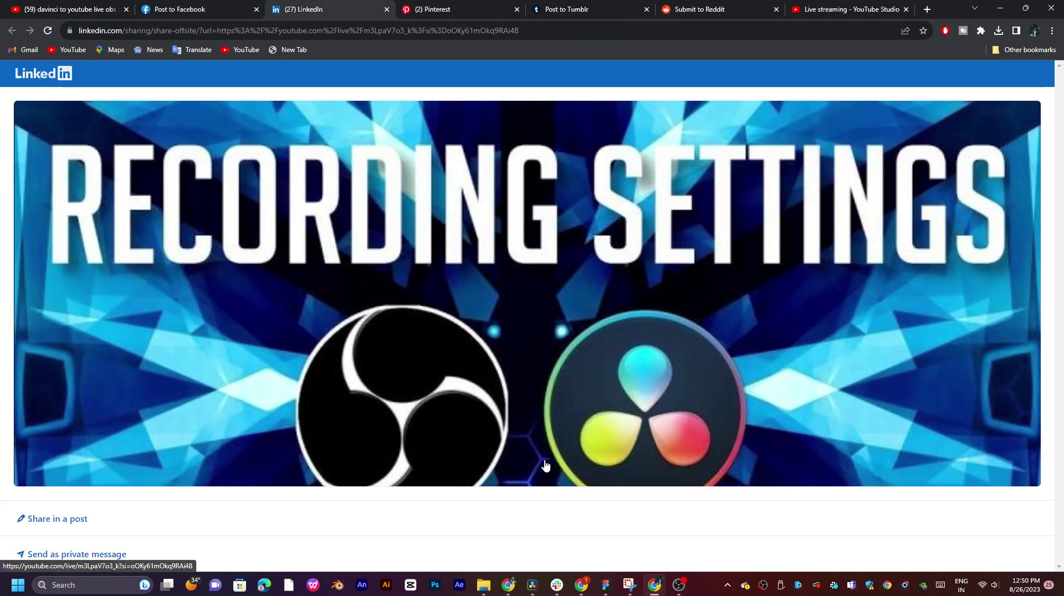
click(105, 527)
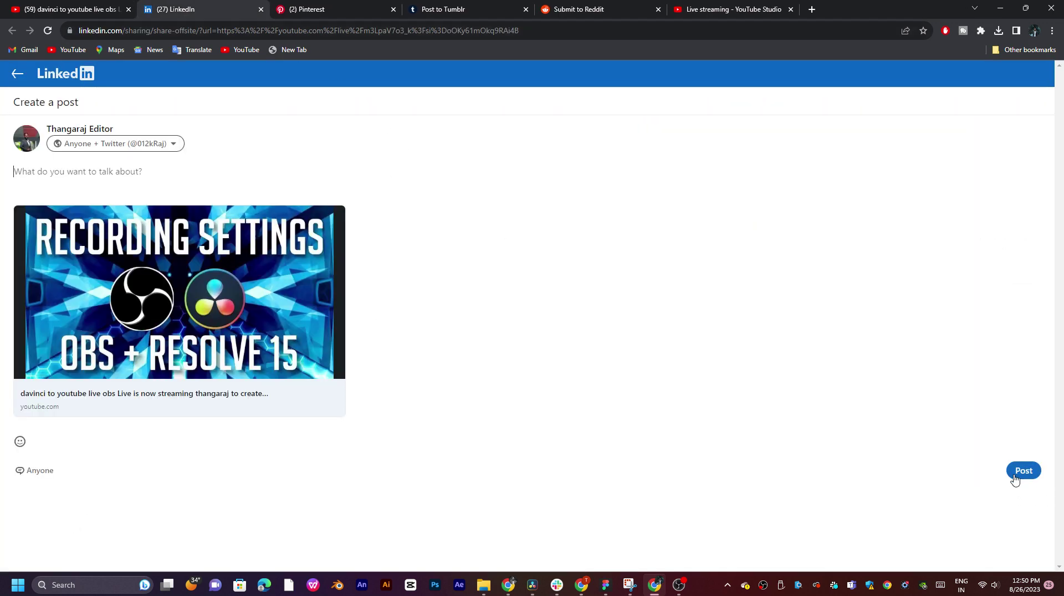
click(1023, 471)
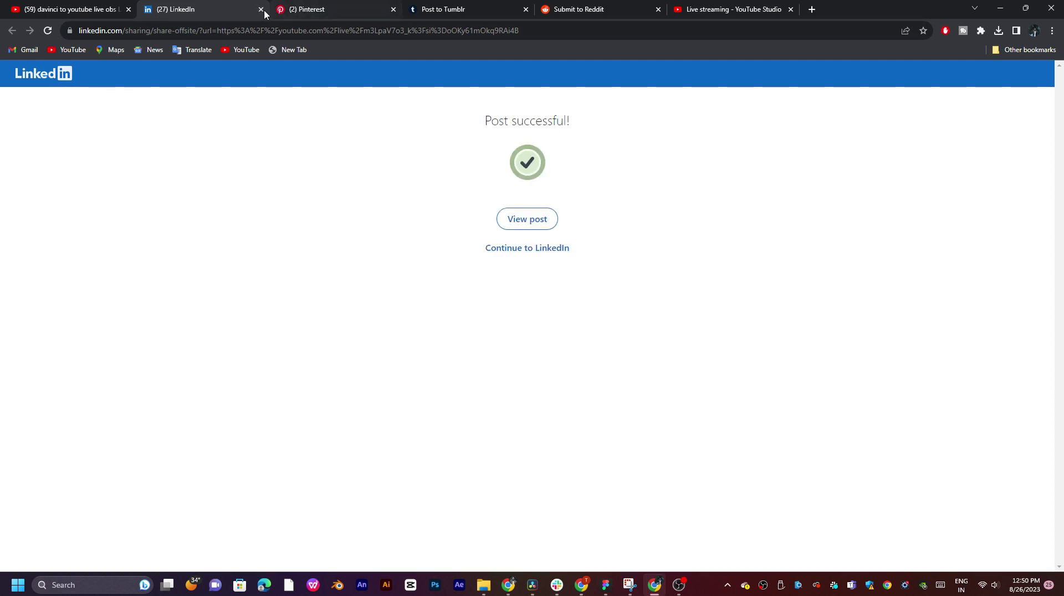
- Save the live stream pin to the sunlight shadow photography board on Pinterest and try to send it to Pexels
click(261, 10)
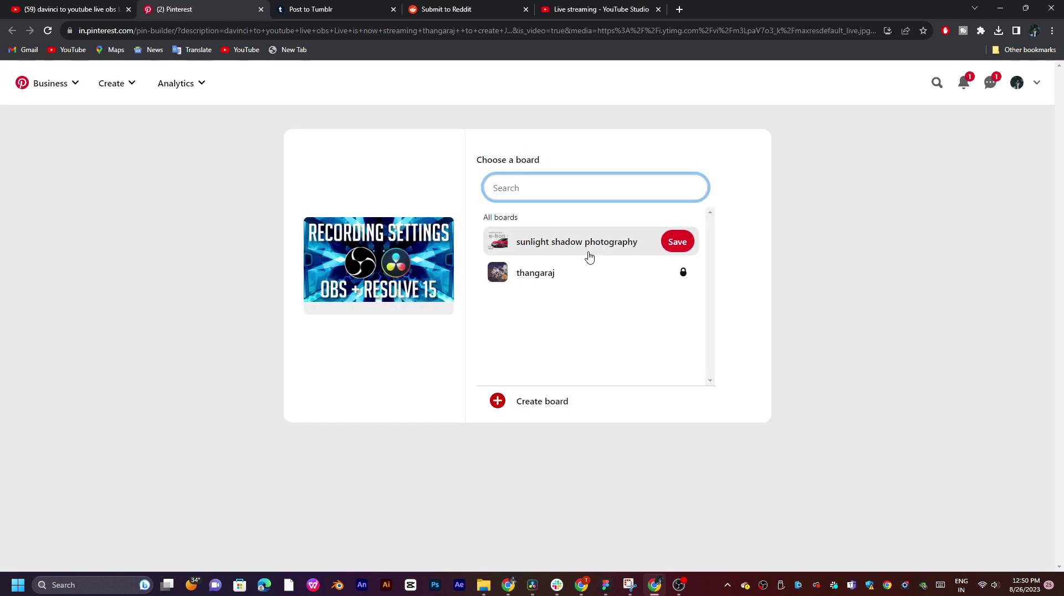
click(657, 241)
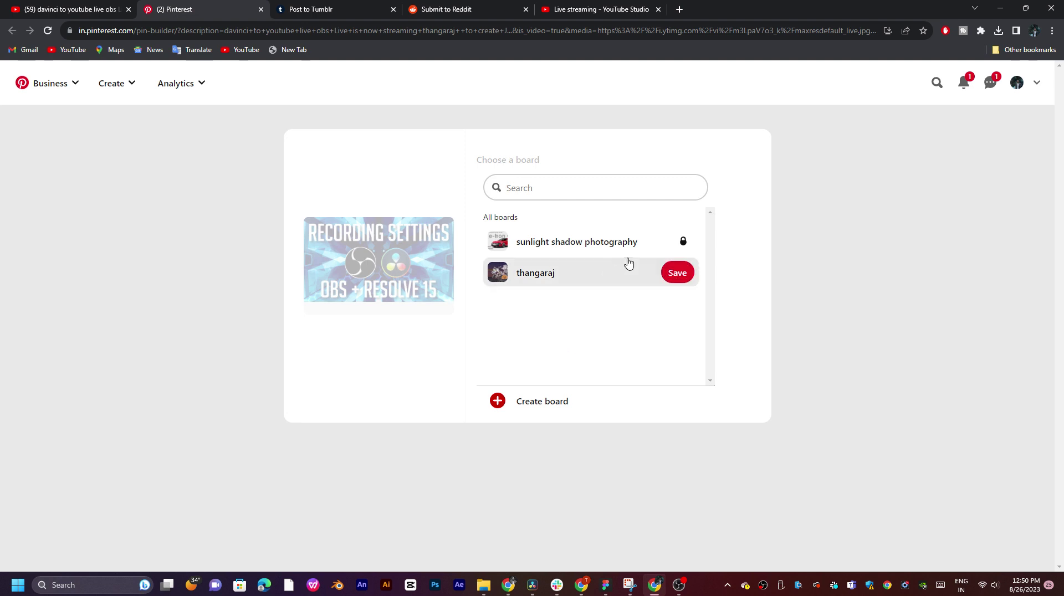
click(669, 248)
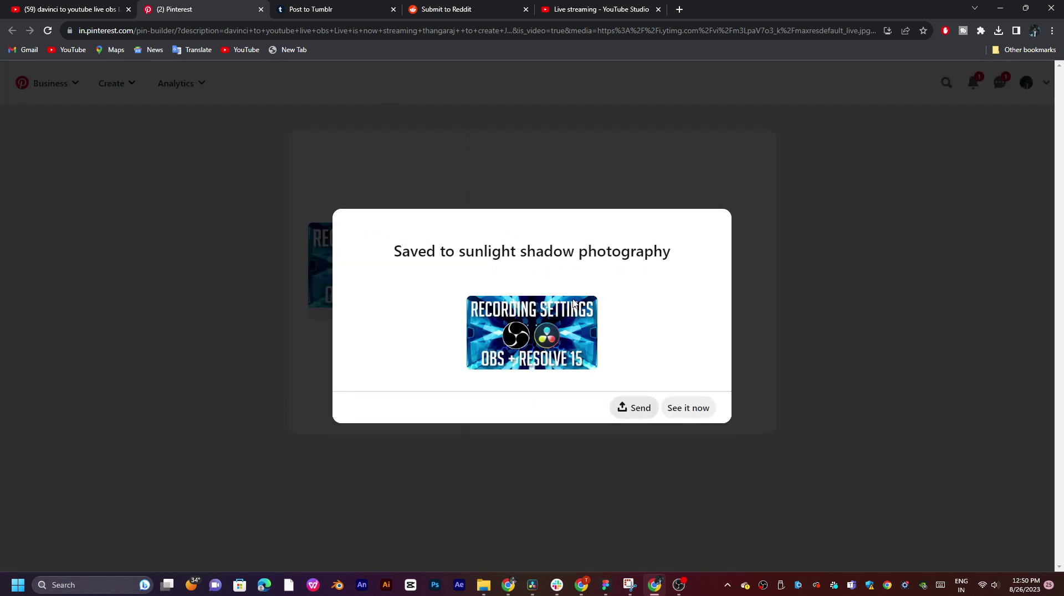
click(625, 417)
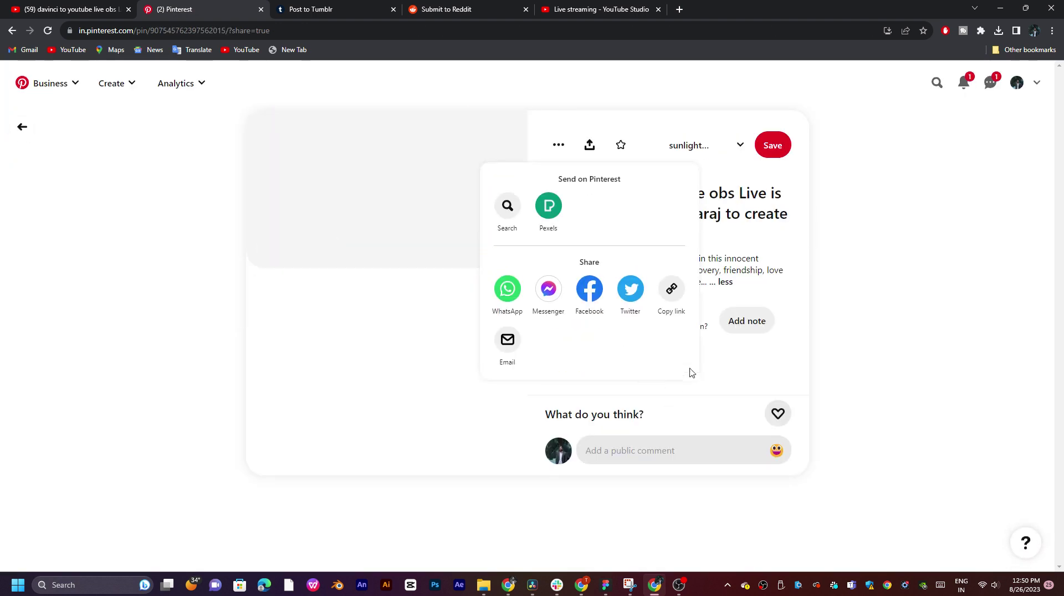
click(548, 205)
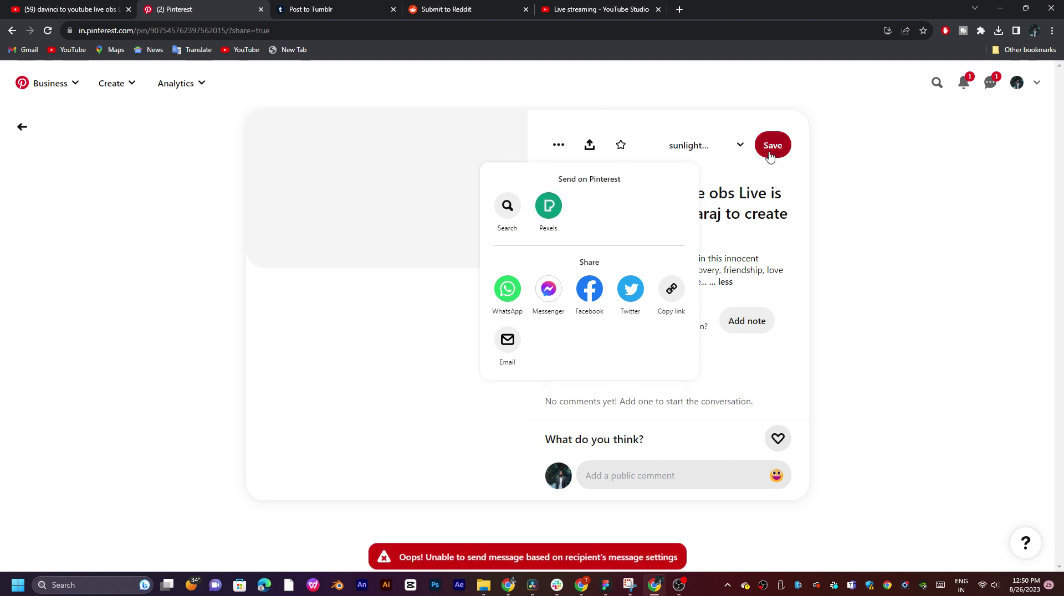
click(260, 9)
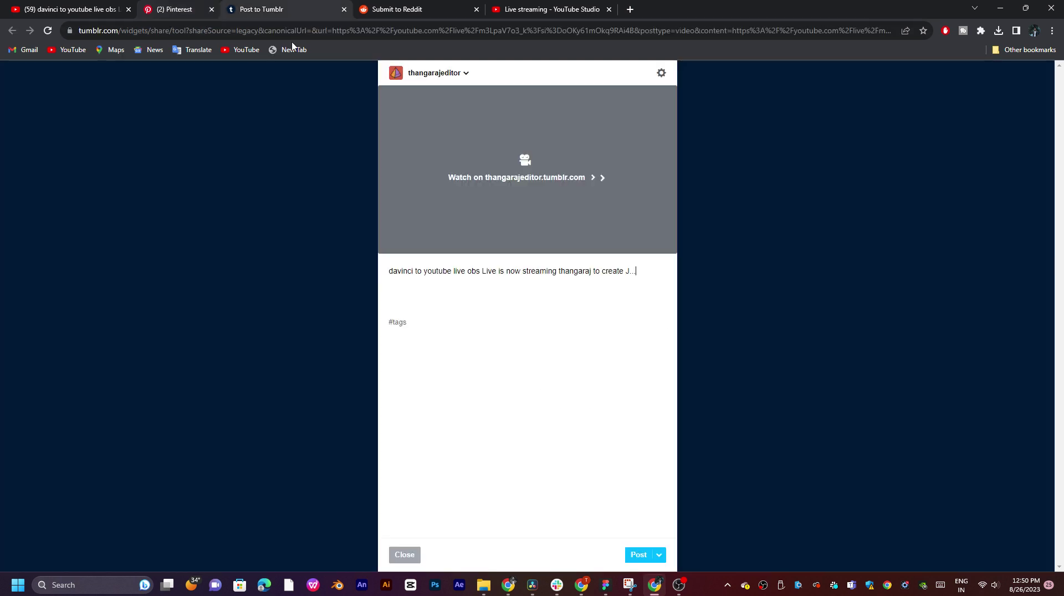
- Try to publish the prepared Tumblr post of the live stream and close the Tumblr and Reddit sharing pages
click(632, 555)
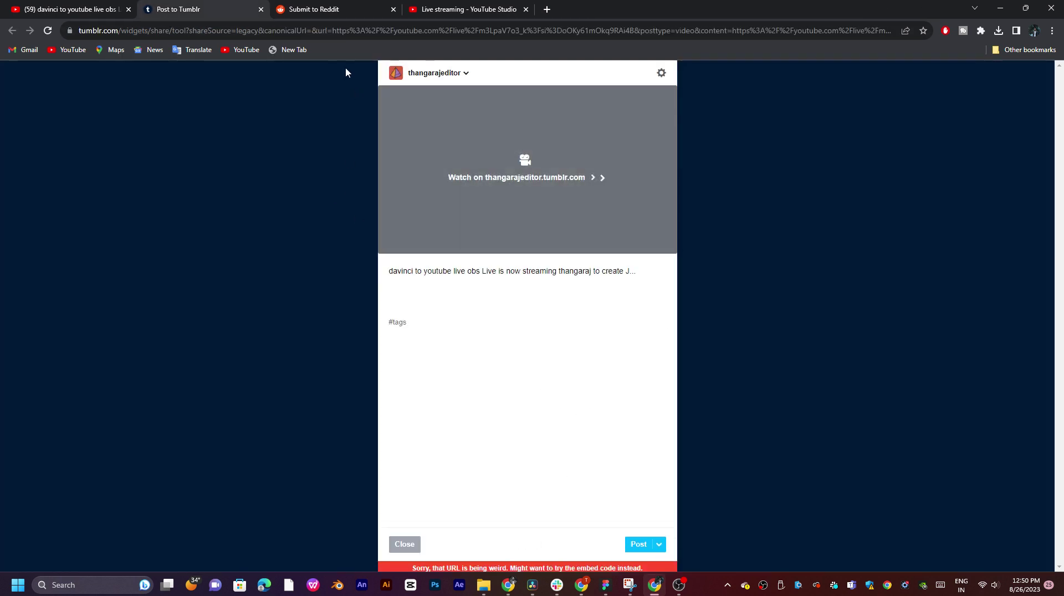
click(260, 10)
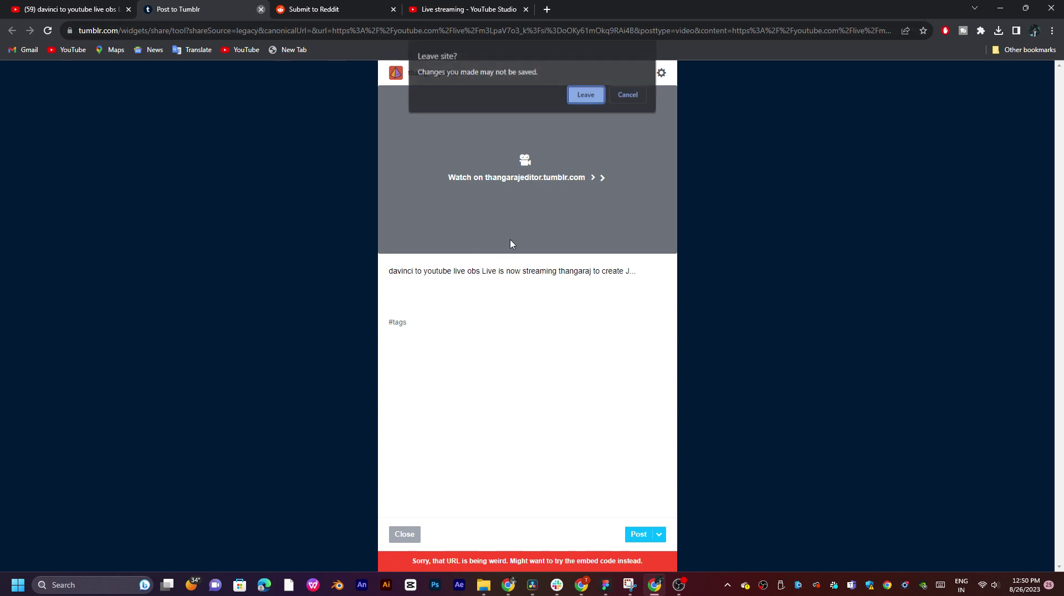
click(582, 96)
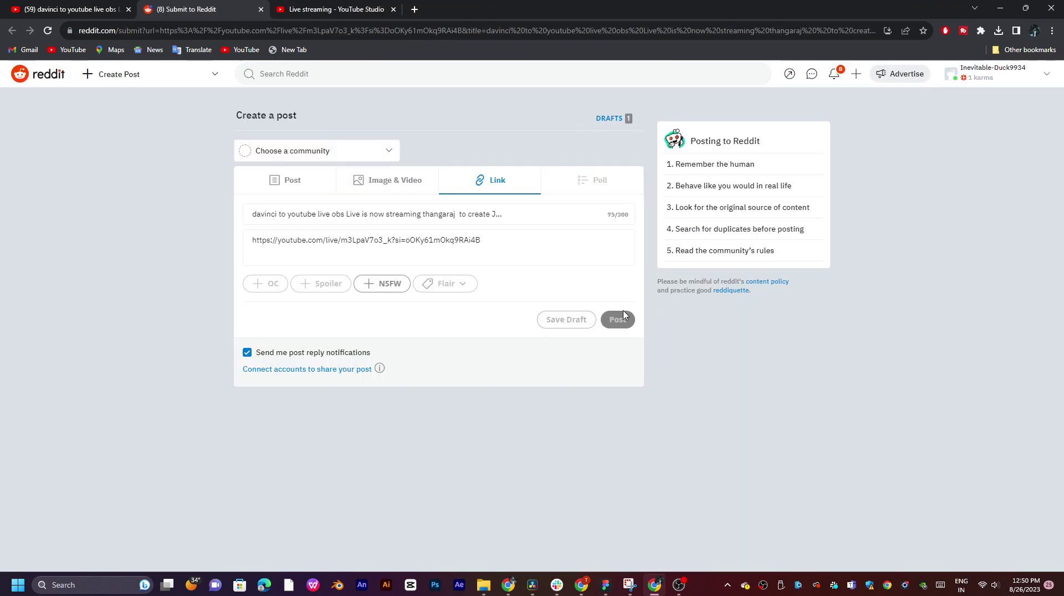
click(261, 9)
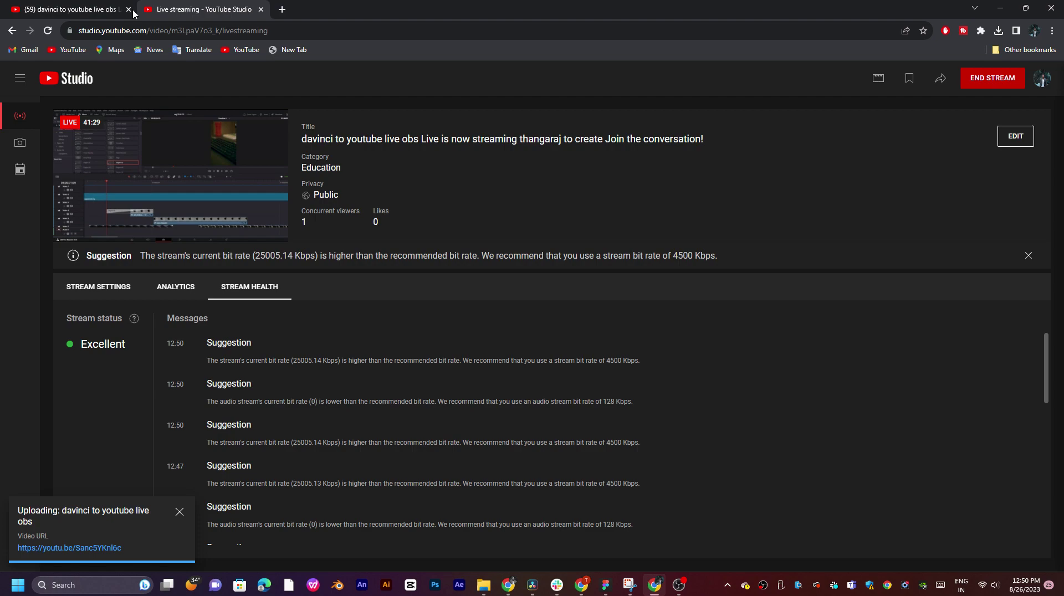
- Dismiss the share options on the live stream's watch page and pause the stream playback
click(67, 12)
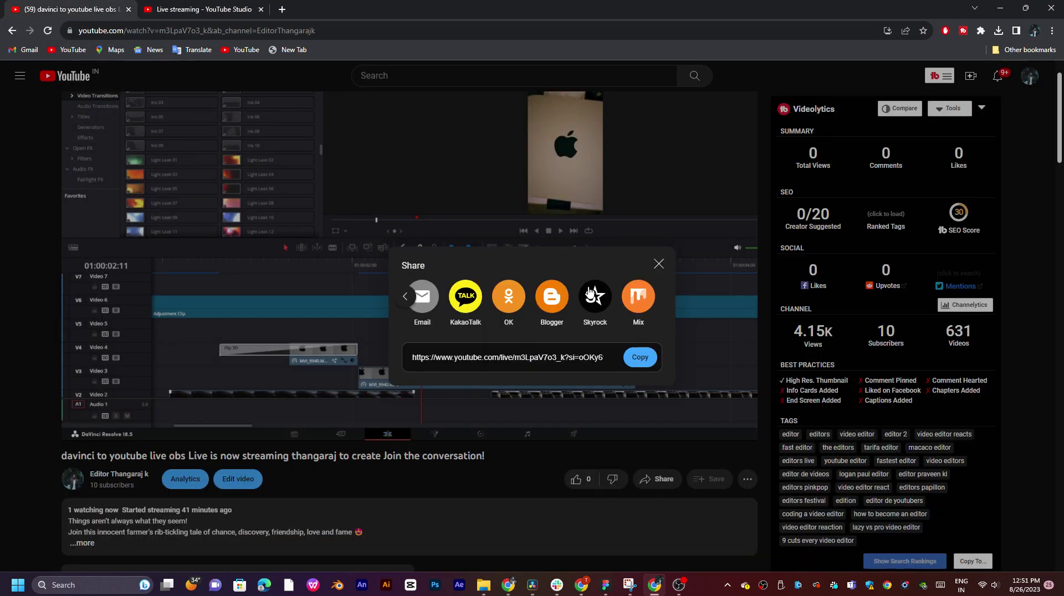
click(659, 266)
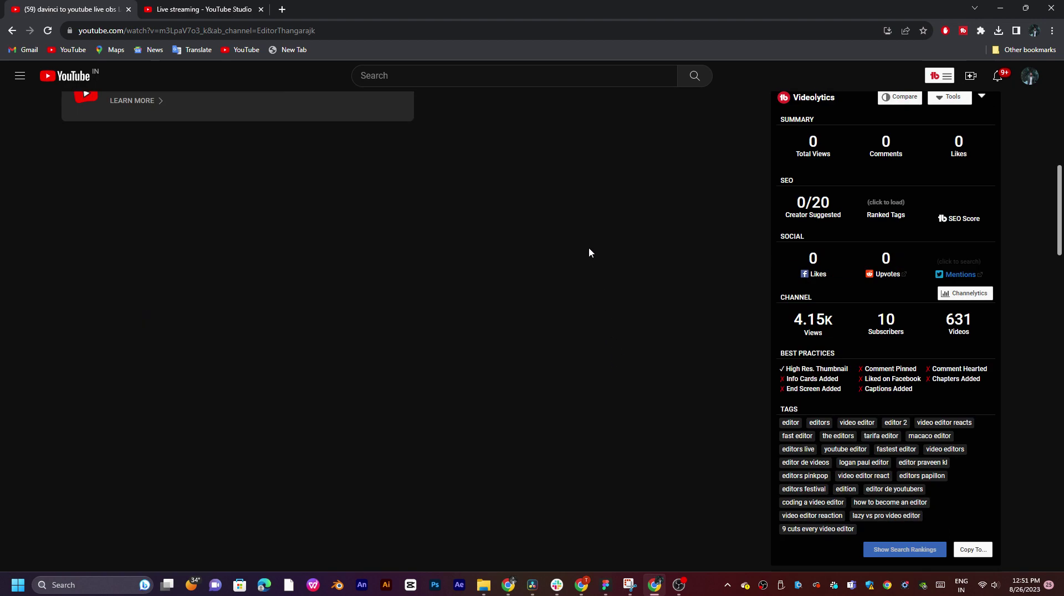
scroll(587, 241, down, 3)
scroll(587, 244, down, 2)
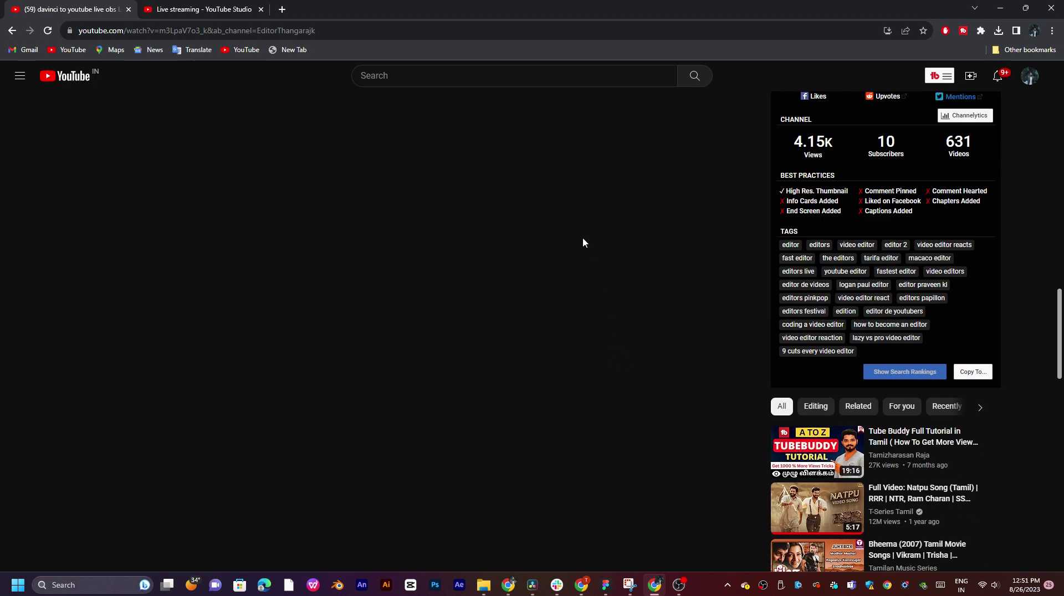
scroll(584, 242, down, 1)
scroll(584, 242, up, 7)
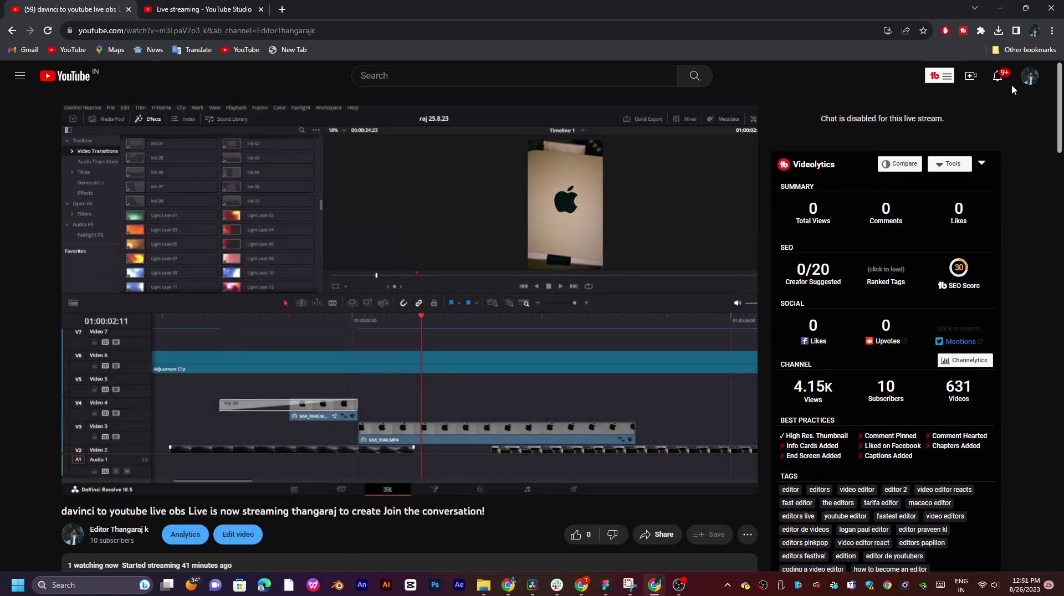
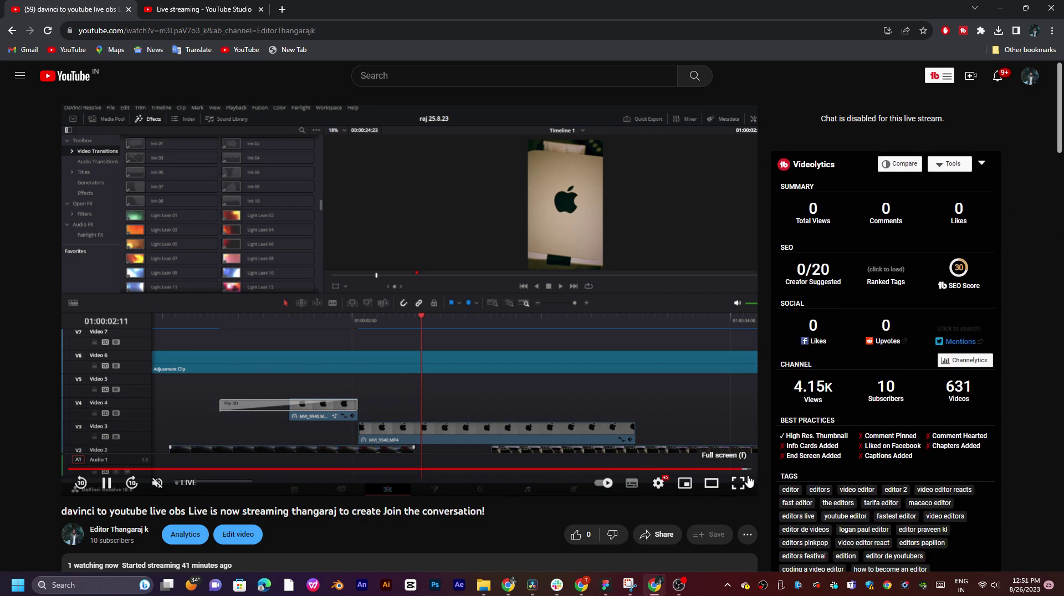
click(510, 319)
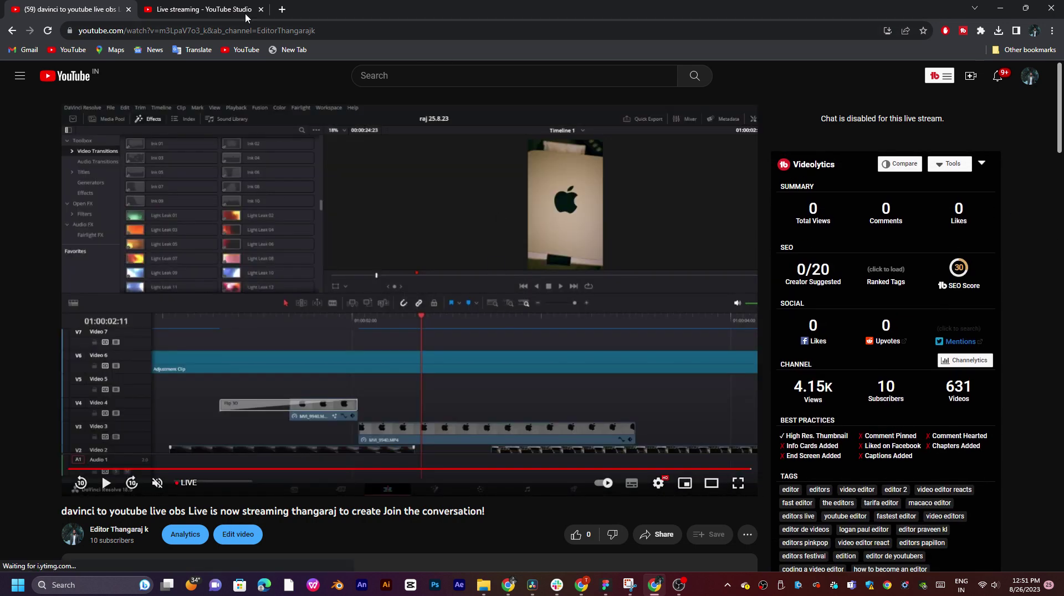
- Minimise both browser windows and switch back to the DaVinci Resolve timeline
click(1019, 10)
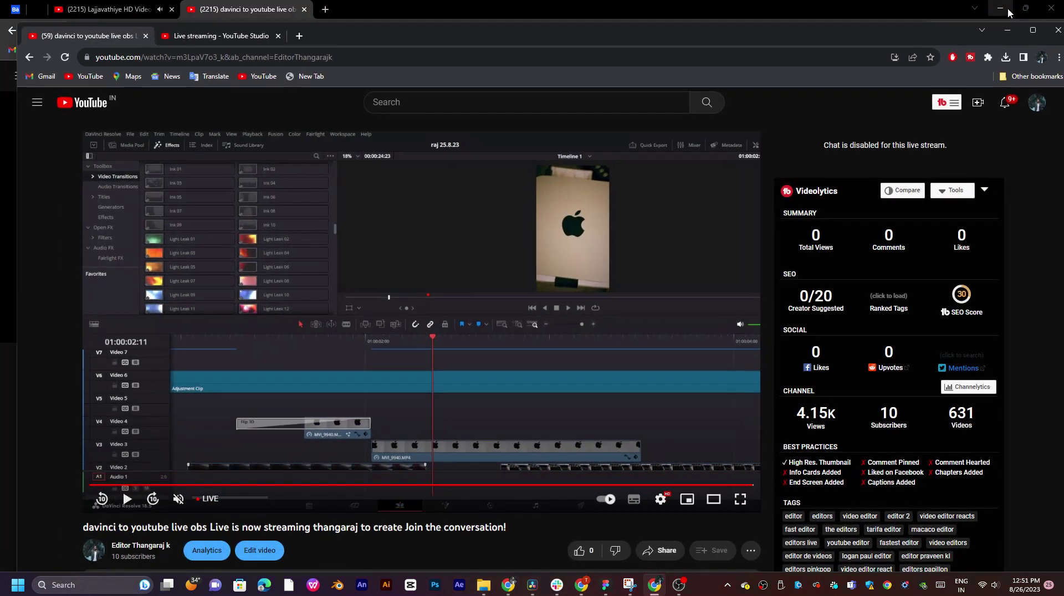
click(1032, 29)
click(1000, 8)
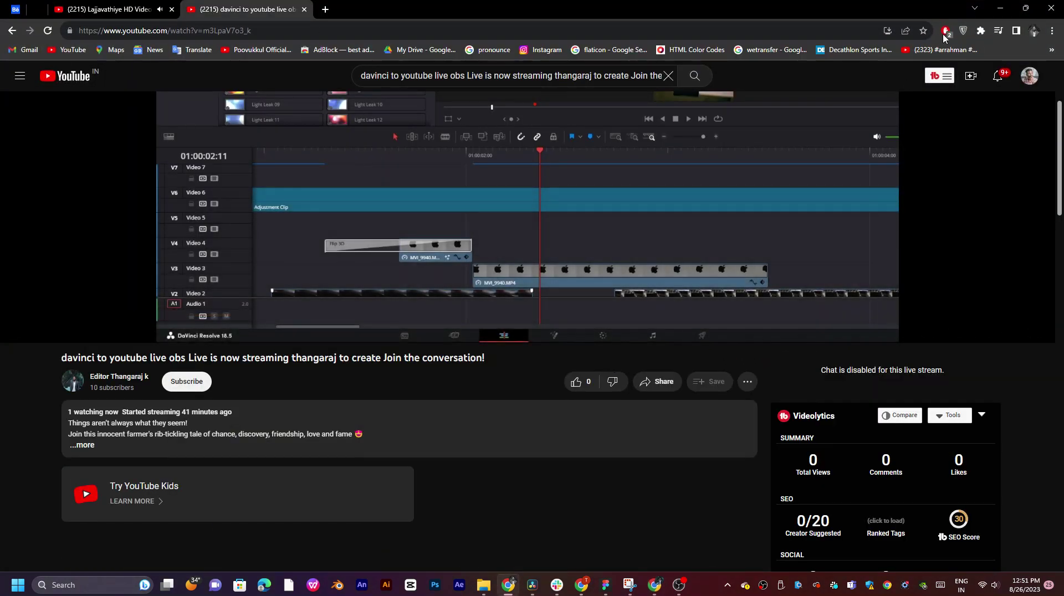
click(990, 11)
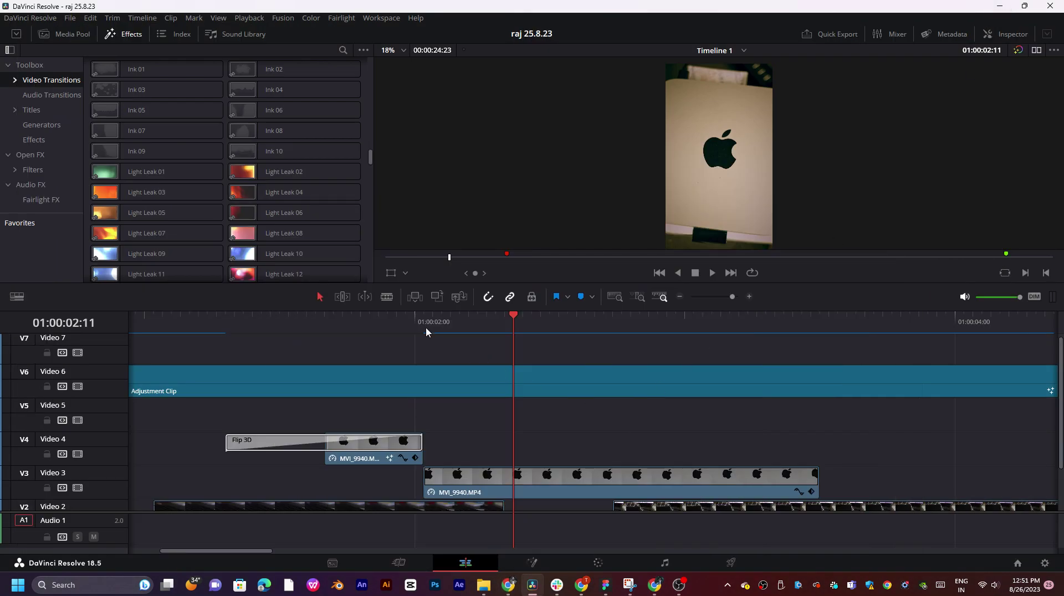
- Replace the Flip 3D transition on the Video 4 Apple logo clip with Pan Right and preview it
click(227, 327)
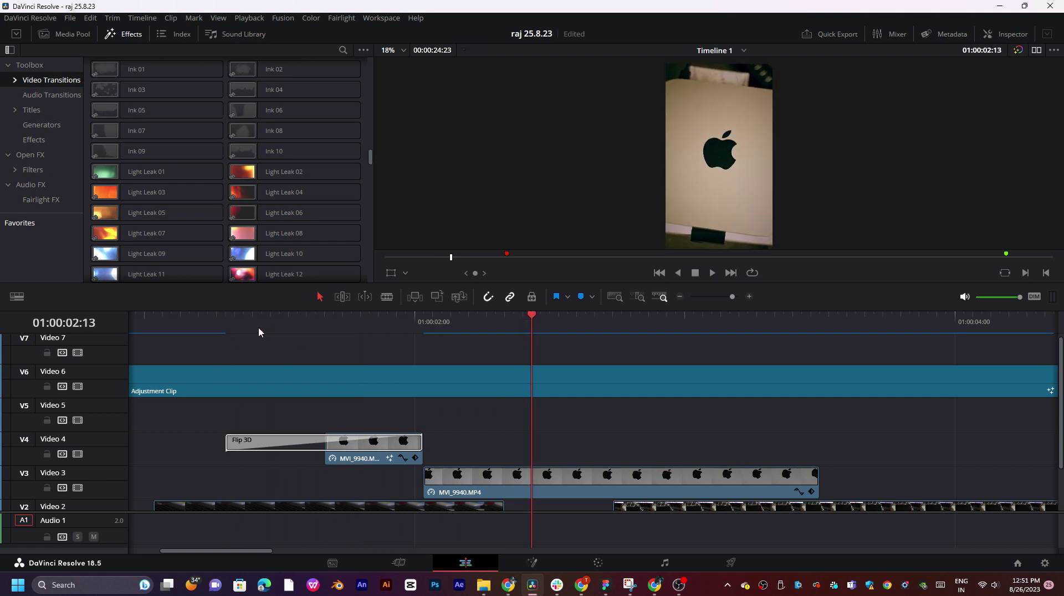
key(space)
scroll(209, 180, down, 10)
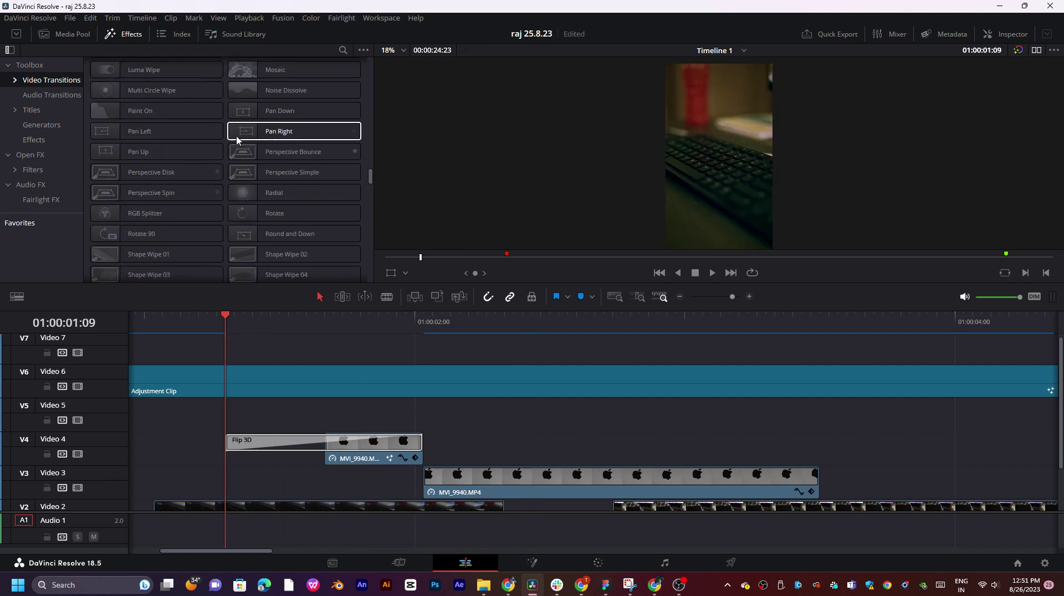
drag(241, 132, 304, 437)
key(space)
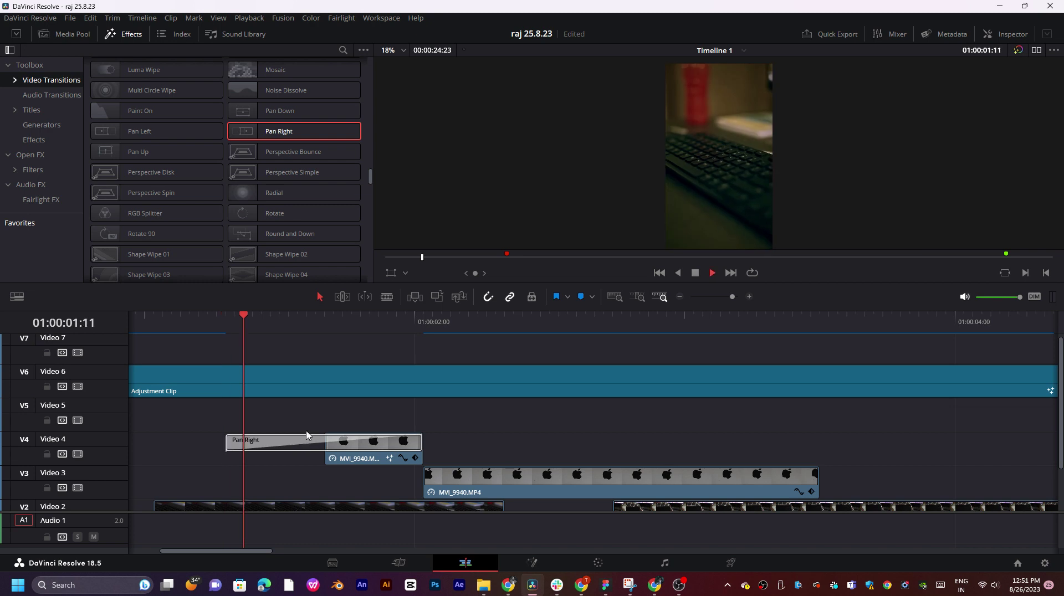
click(209, 317)
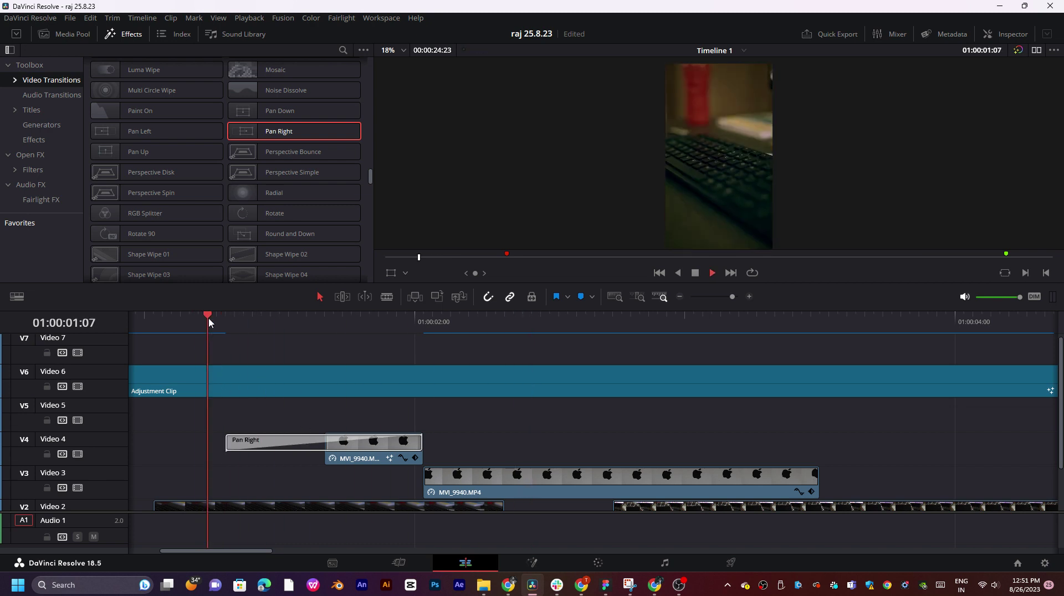
key(space)
- Try the Pan Down transition on the Video 4 Apple logo clip and play it back from the transition's start
drag(244, 111, 288, 449)
click(228, 315)
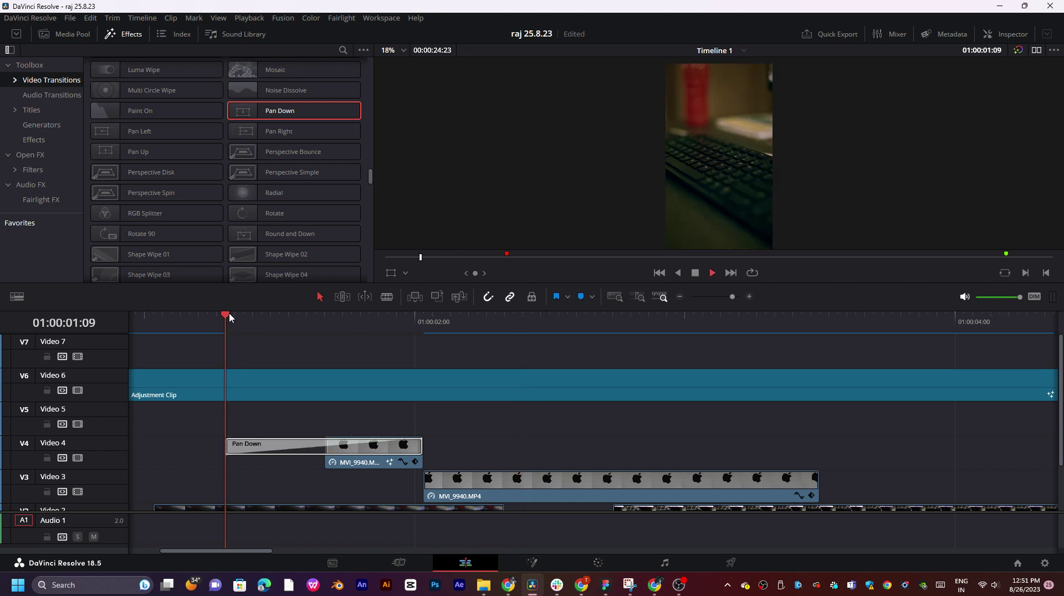
key(space)
click(230, 315)
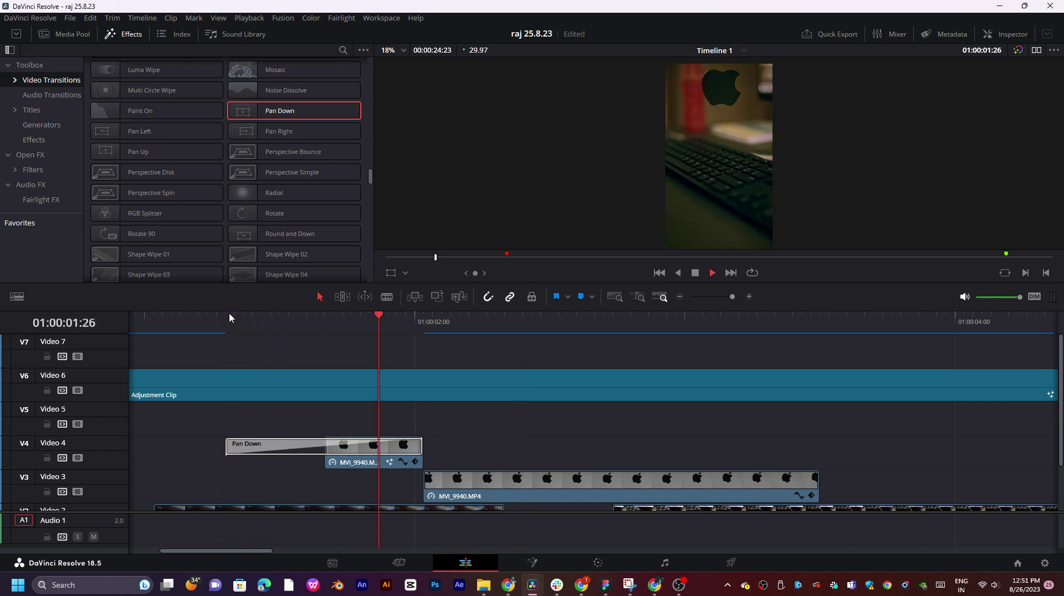
key(space)
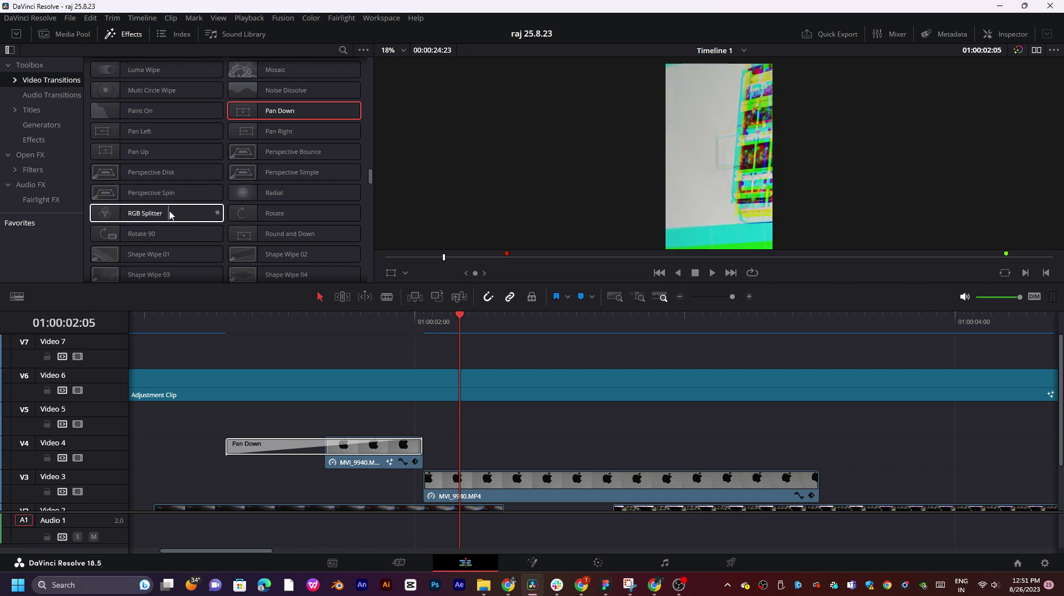
- Try the RGB Splitter transition on the Video 4 Apple logo clip and play through it several times
drag(166, 213, 292, 450)
click(230, 323)
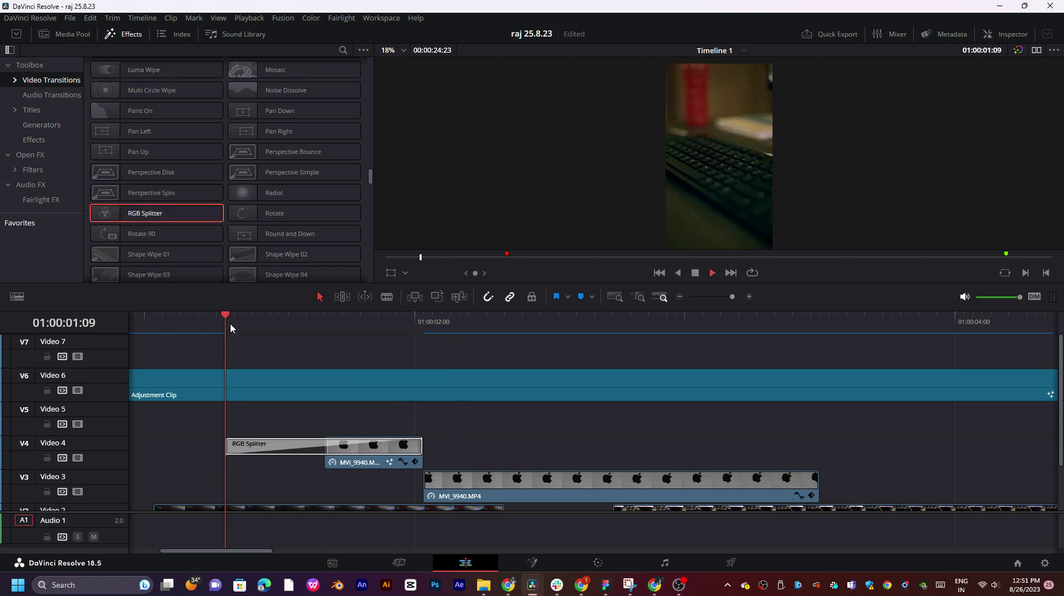
key(space)
click(231, 324)
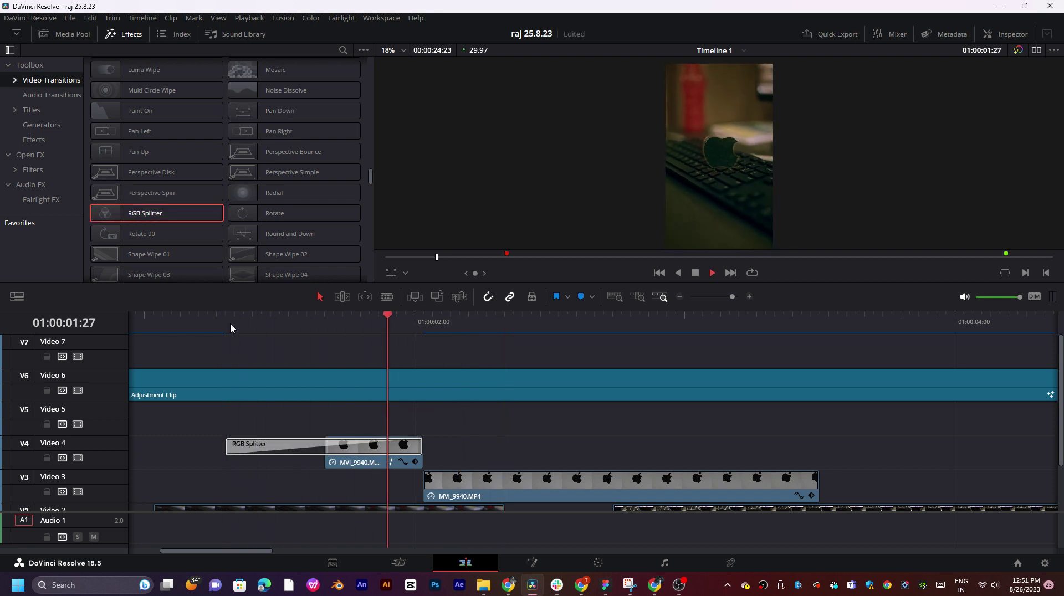
key(space)
drag(612, 326, 370, 329)
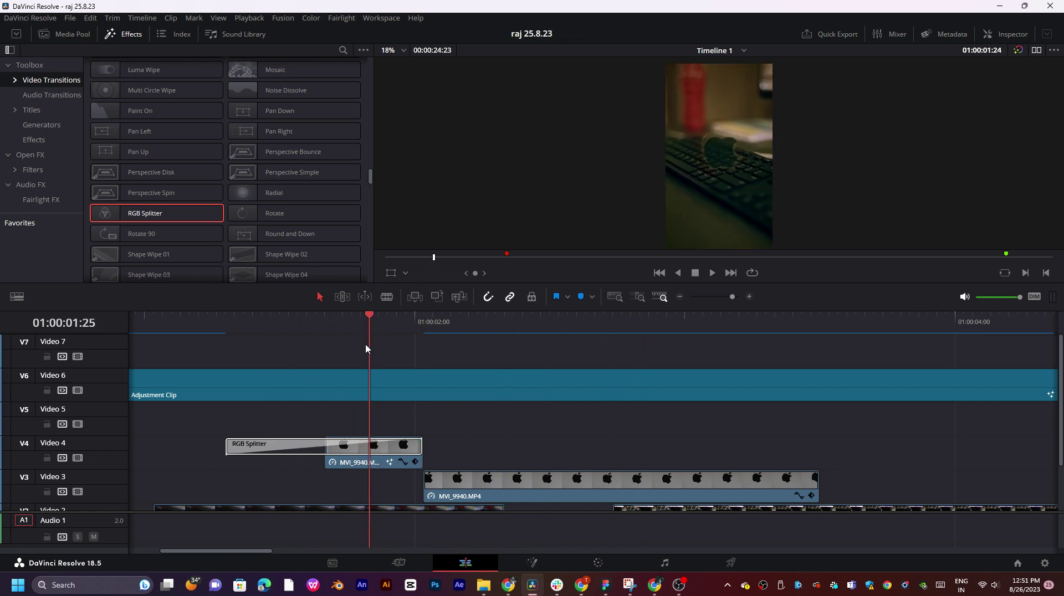
key(space)
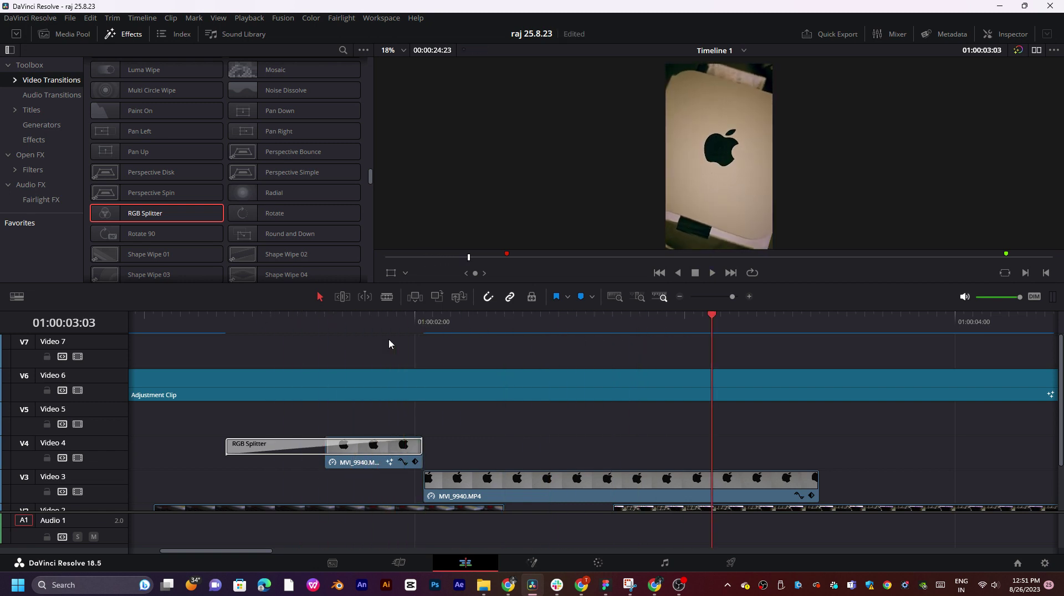
drag(326, 330, 280, 330)
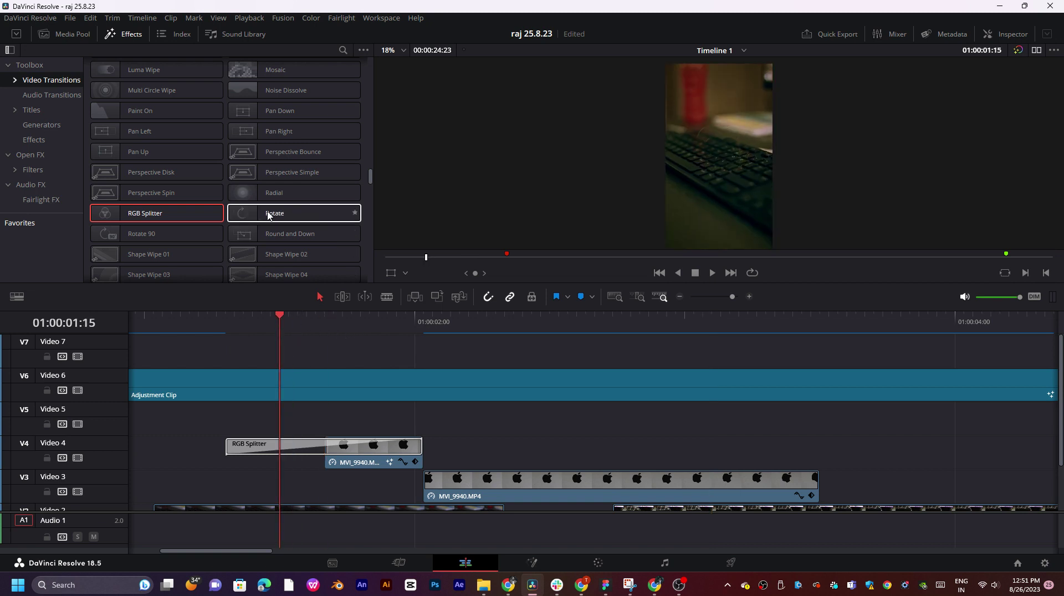
- Apply the Rotate 90 transition to the Video 4 Apple logo clip in place of RGB Splitter and preview it
scroll(268, 215, down, 1)
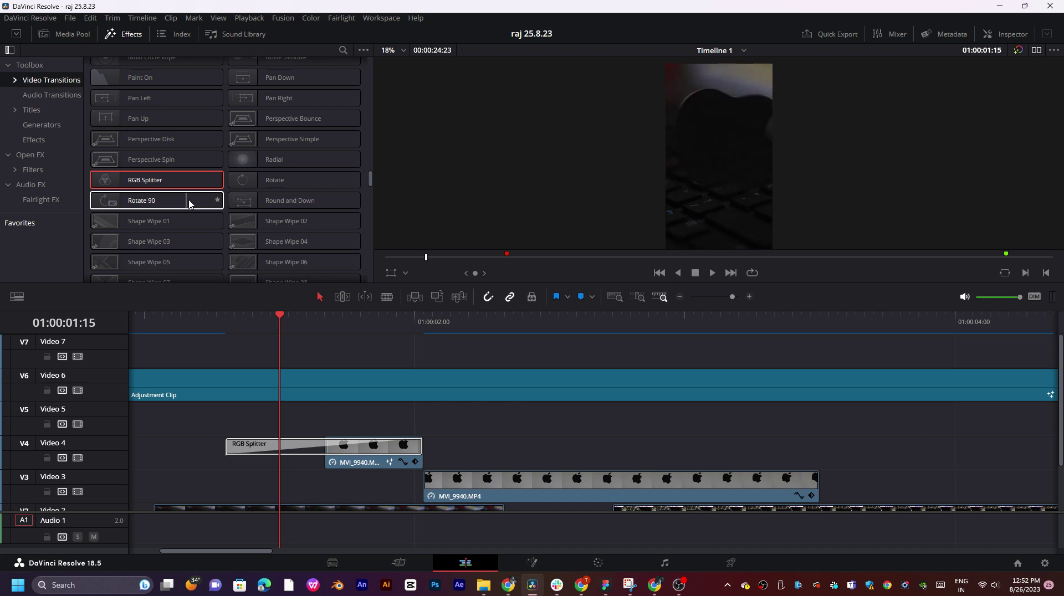
drag(166, 201, 314, 448)
key(space)
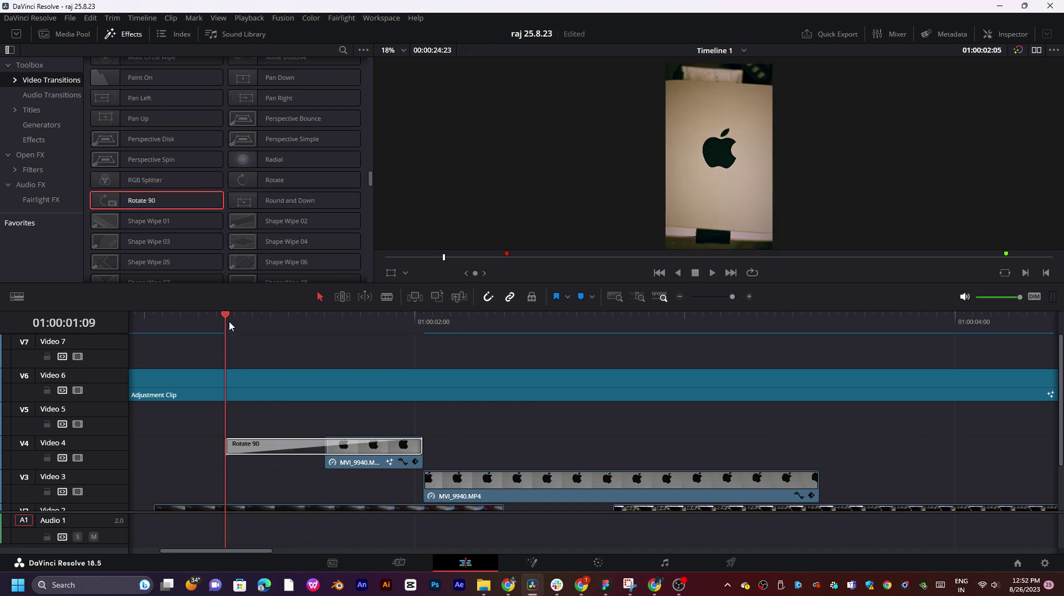
key(space)
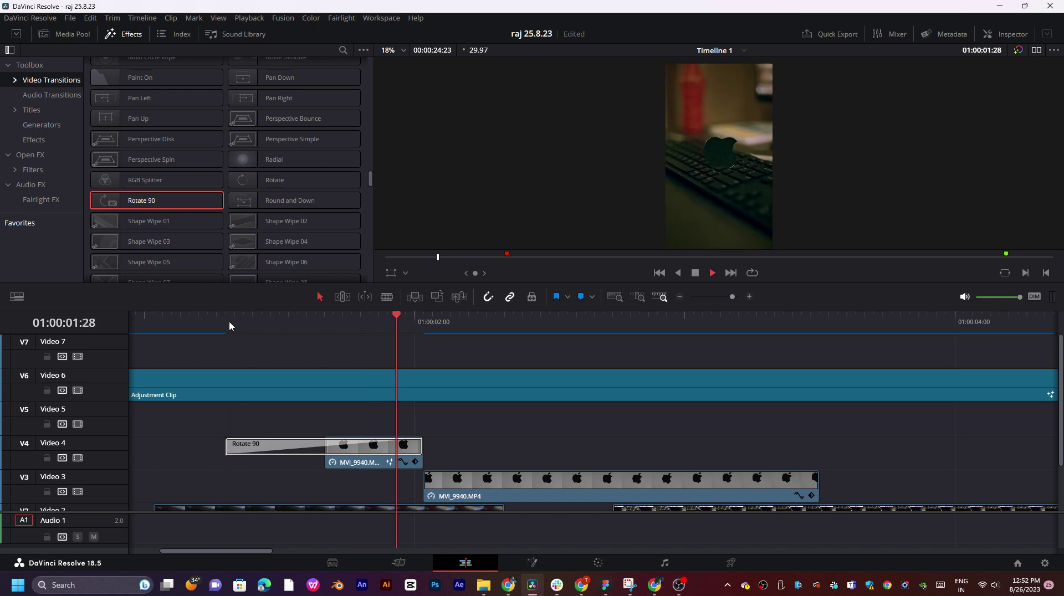
key(space)
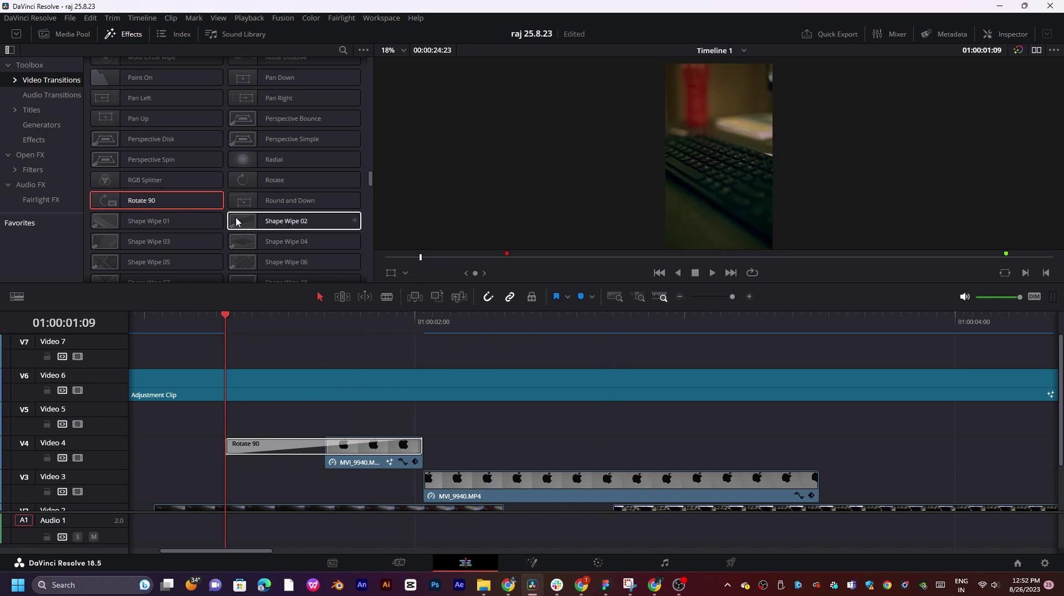
- Browse the Shape Wipe and Slide video transitions and dismiss the Studio upgrade offer and the unknown tool warning
scroll(255, 179, down, 3)
scroll(244, 159, down, 5)
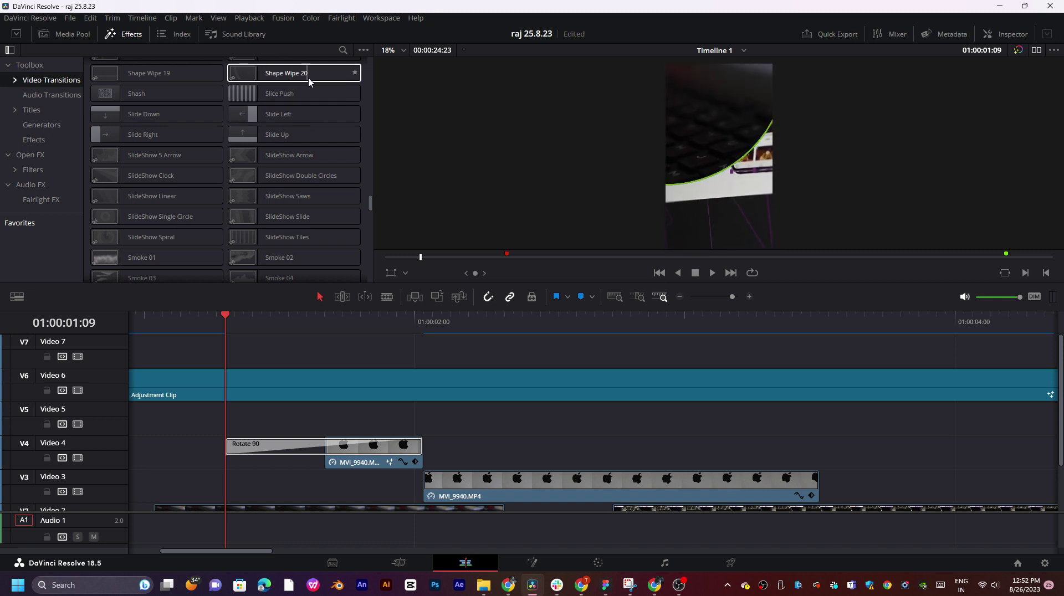
scroll(297, 111, up, 2)
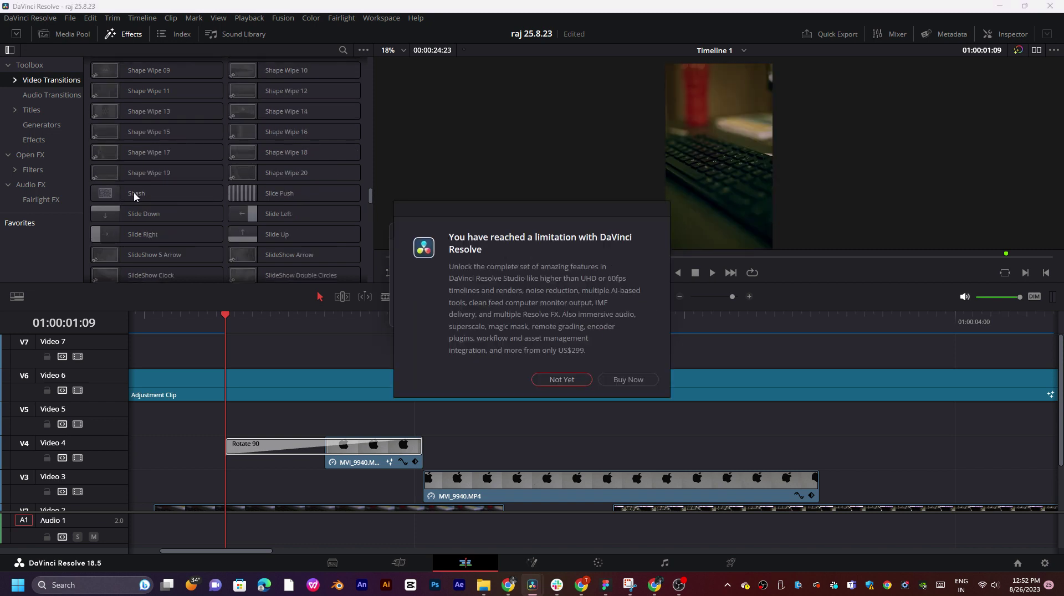
click(581, 376)
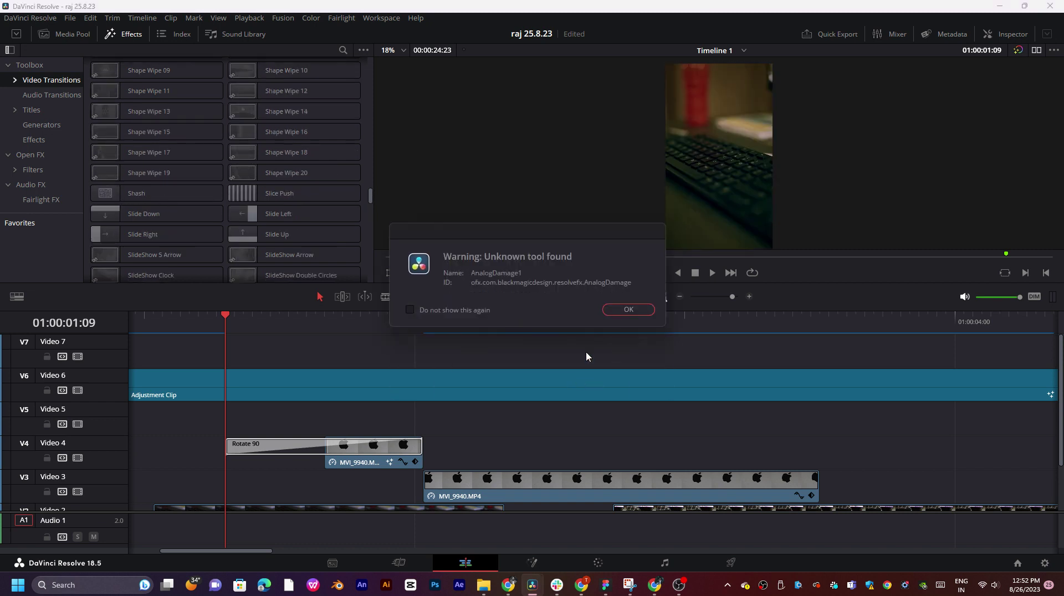
click(615, 312)
- Try the Spin transition on the Video 4 Apple logo clip in place of Rotate 90 and preview it
scroll(335, 252, down, 1)
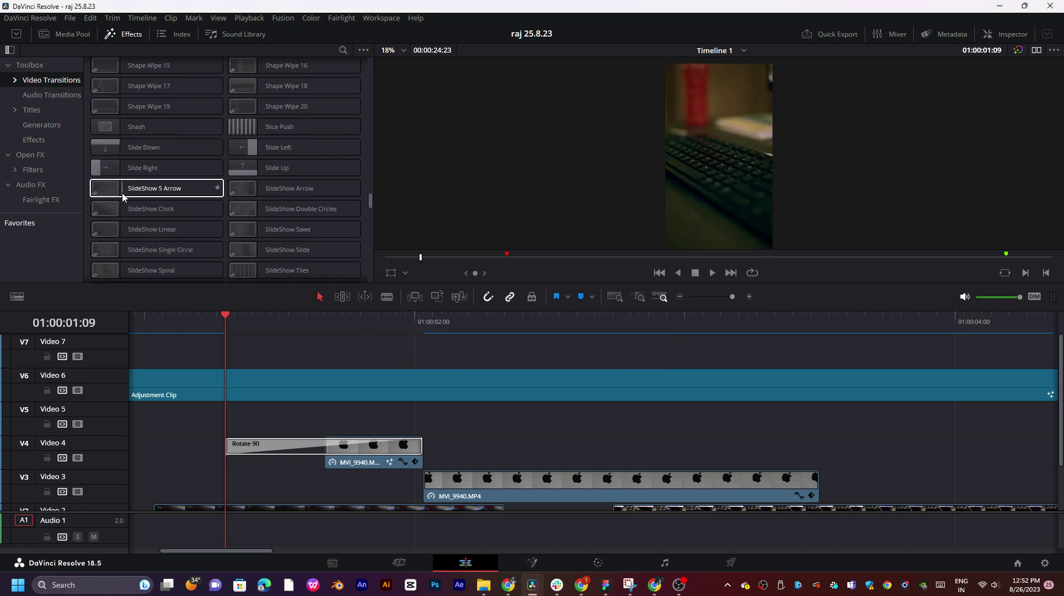
scroll(123, 197, down, 5)
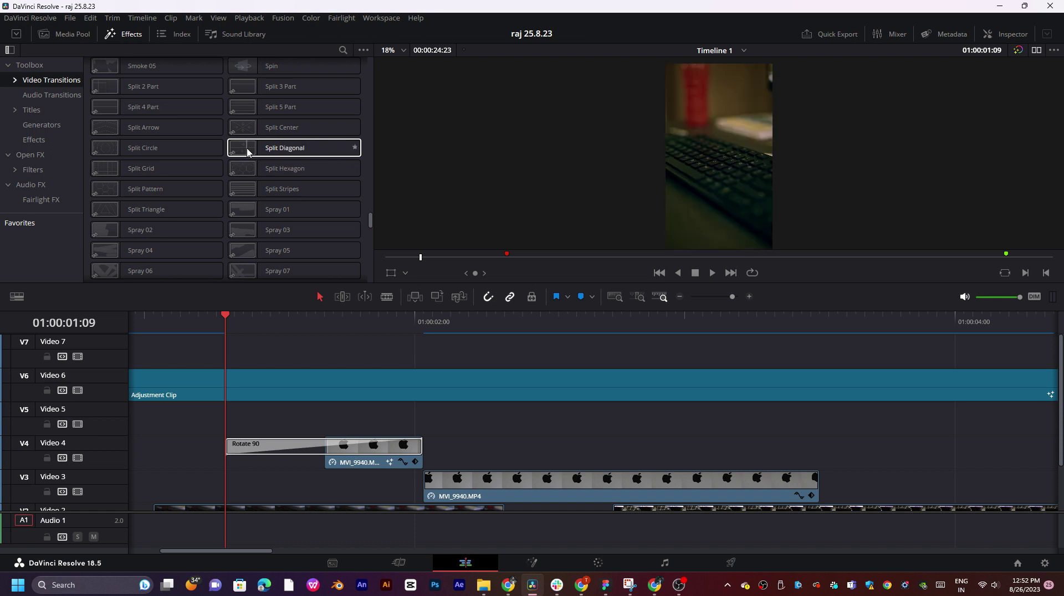
scroll(261, 124, up, 1)
drag(247, 101, 280, 443)
key(space)
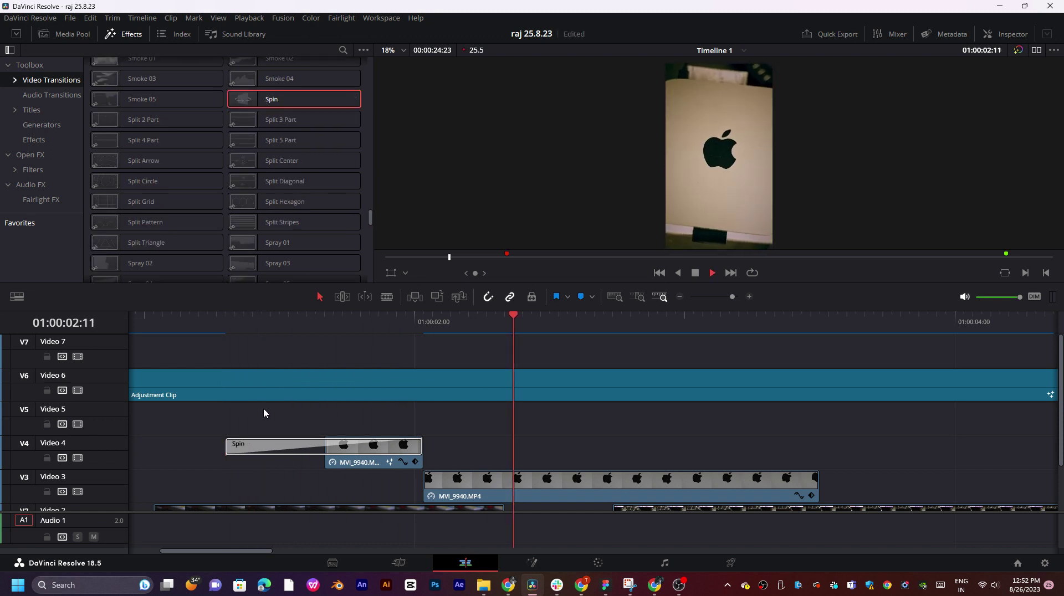
click(167, 318)
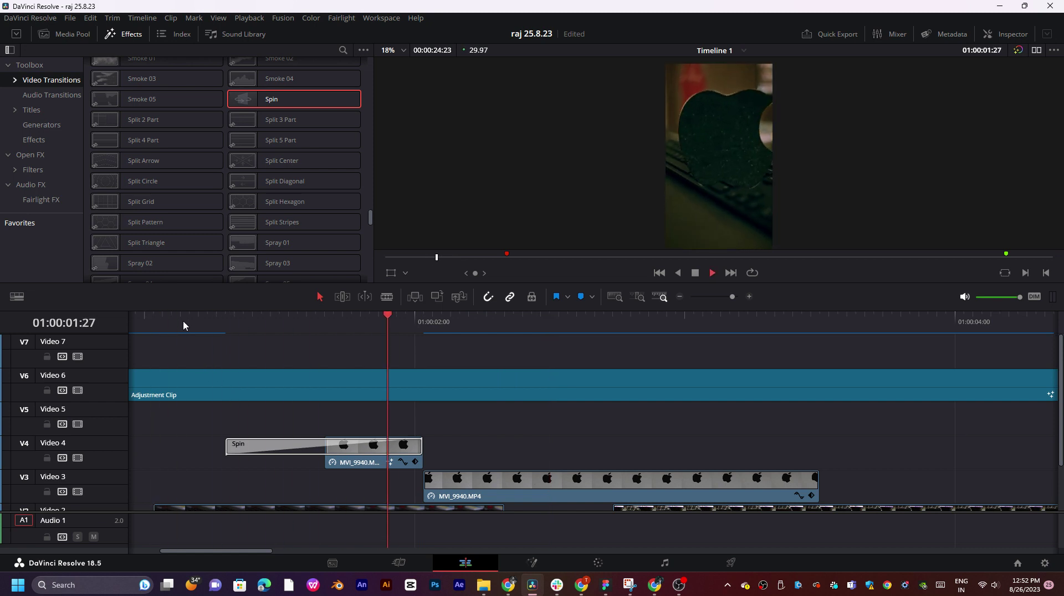
key(space)
- Shorten the Spin transition on the Video 4 clip to end at 01:00:01:27 and play it back
drag(421, 446, 387, 449)
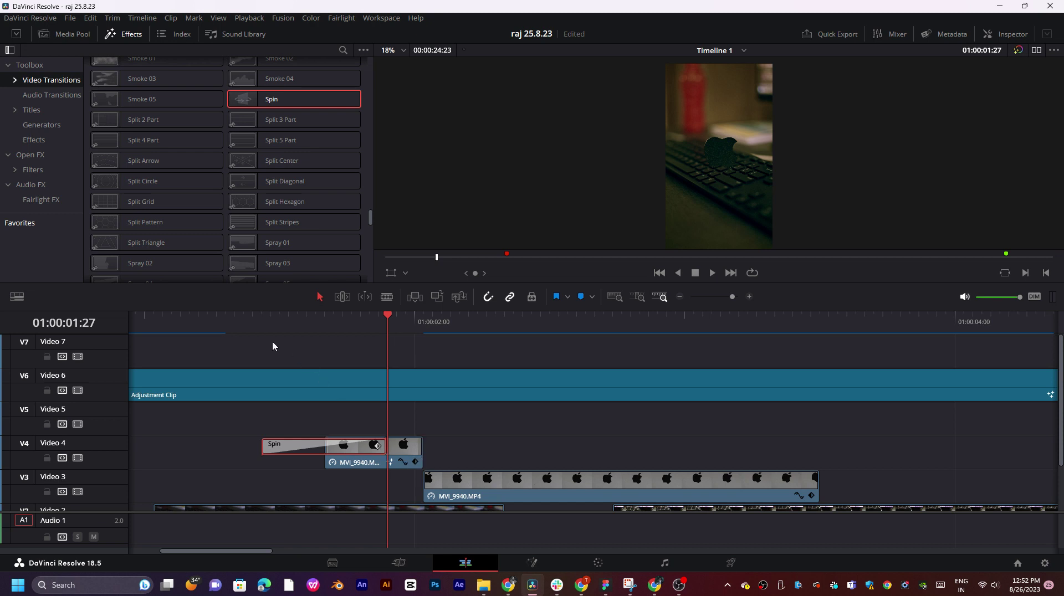
click(260, 328)
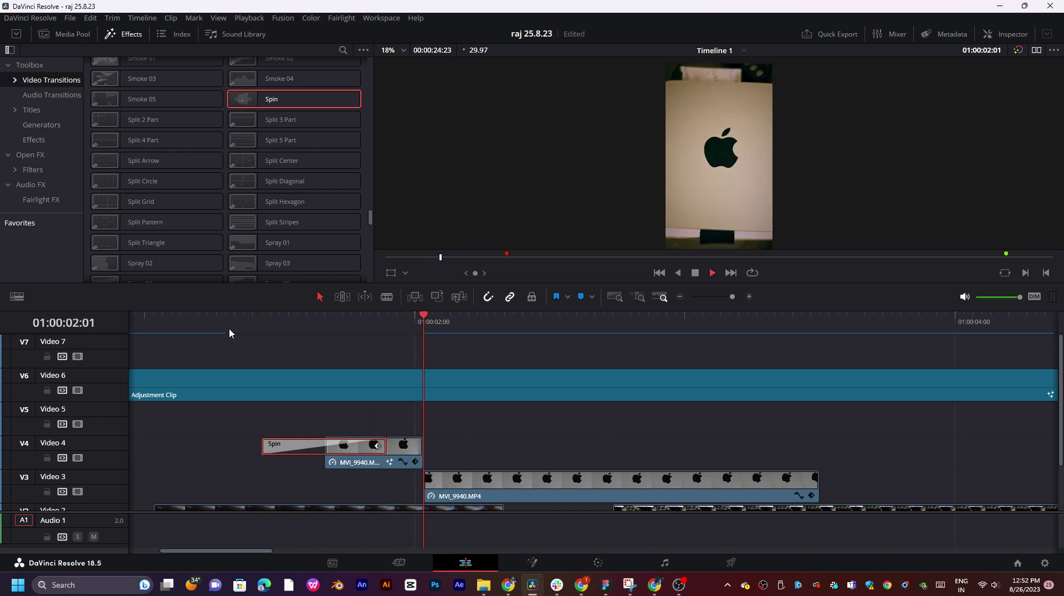
click(227, 331)
click(234, 332)
key(space)
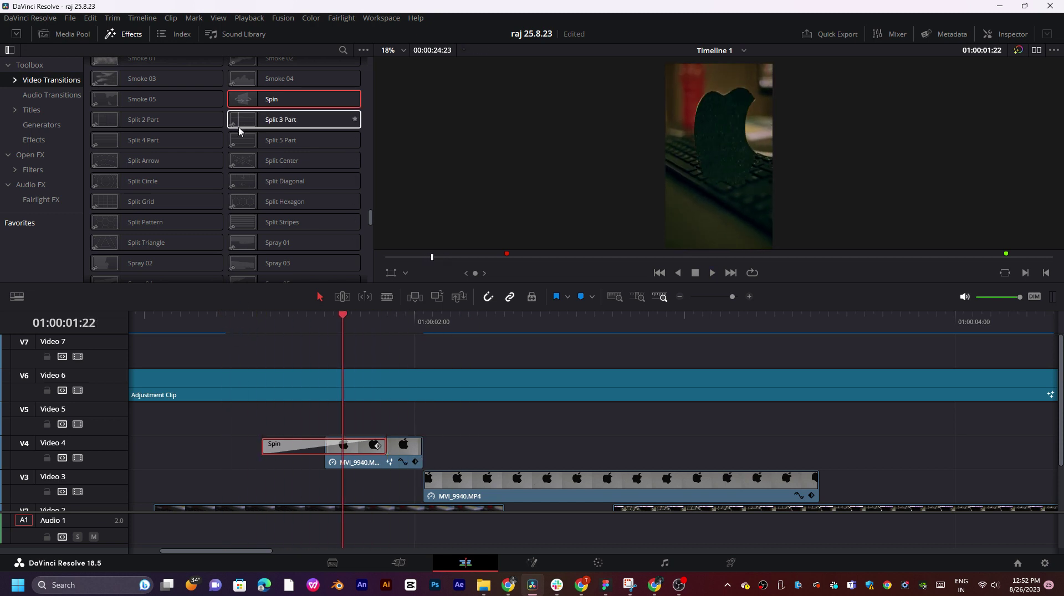
- Try the Smoke 04 transition on the Video 4 Apple logo clip in place of Spin and preview it
scroll(244, 125, up, 2)
drag(244, 125, 310, 446)
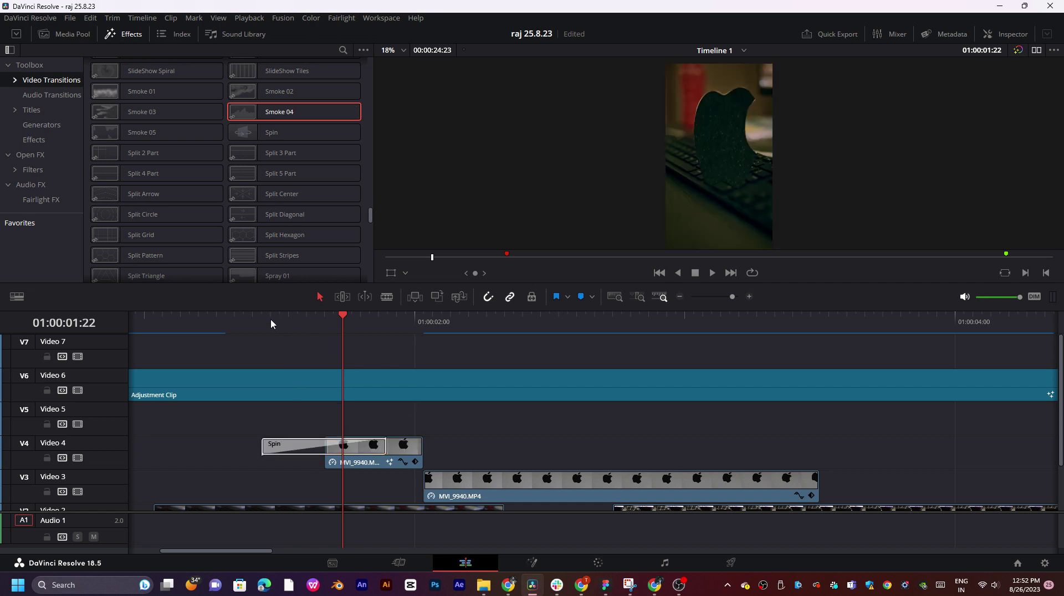
click(271, 318)
key(space)
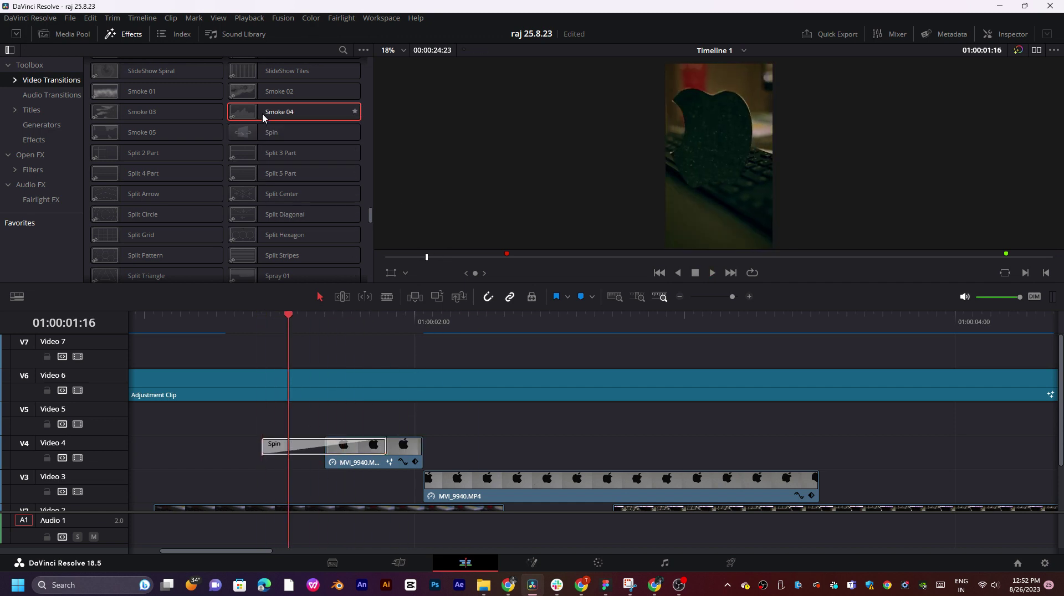
drag(262, 115, 304, 441)
click(262, 325)
key(space)
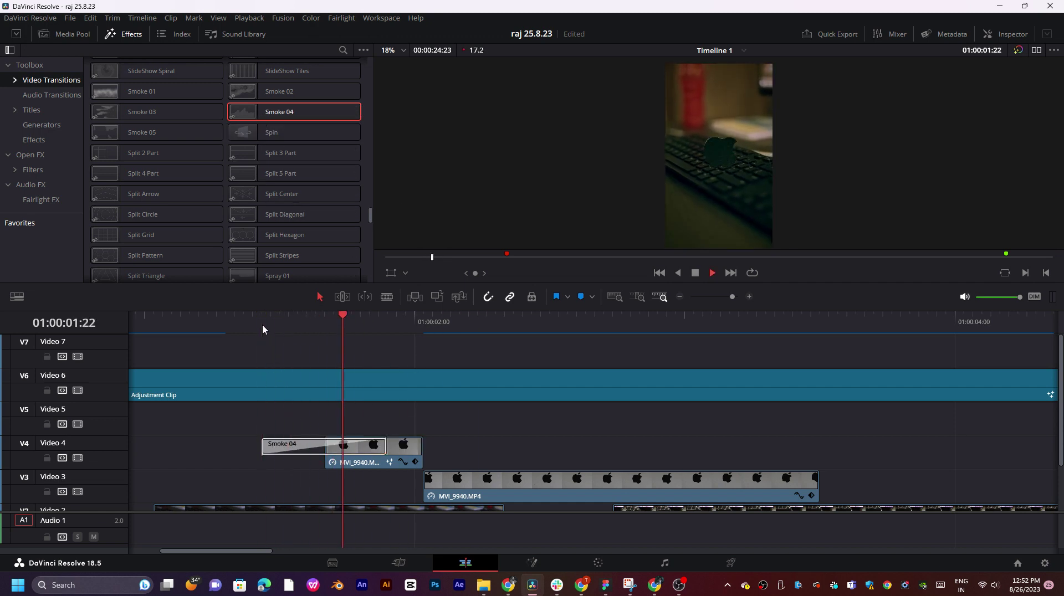
click(262, 325)
- Replace Smoke 04 with the Split Circle transition on the Video 4 Apple logo clip and play it back
click(166, 214)
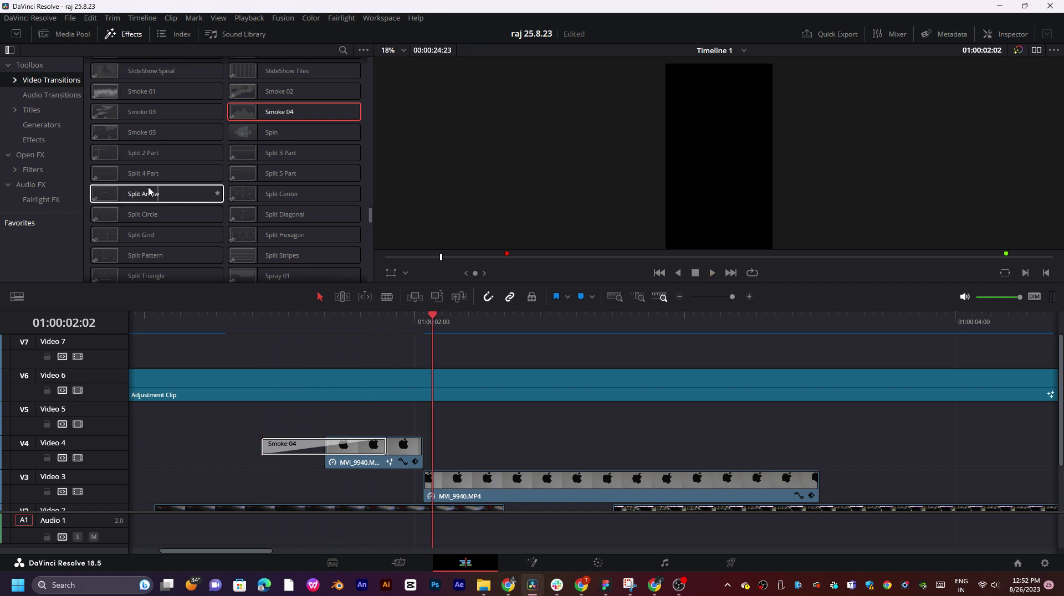
drag(167, 211, 345, 460)
click(270, 325)
key(space)
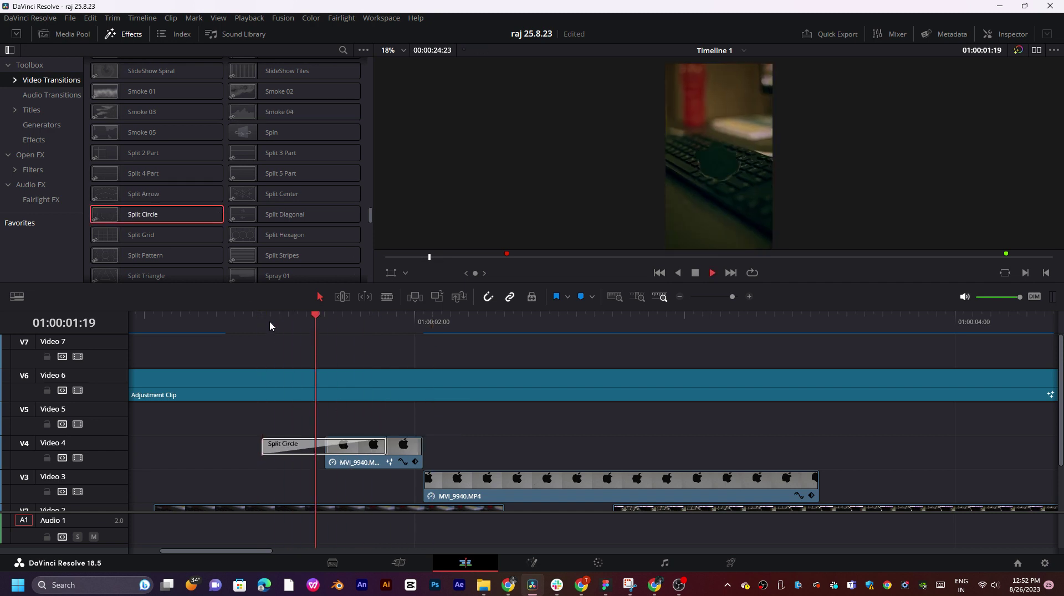
click(270, 326)
key(space)
- Try the Split Triangle transition on the Video 4 Apple logo clip and play it from the transition's start
scroll(210, 194, down, 3)
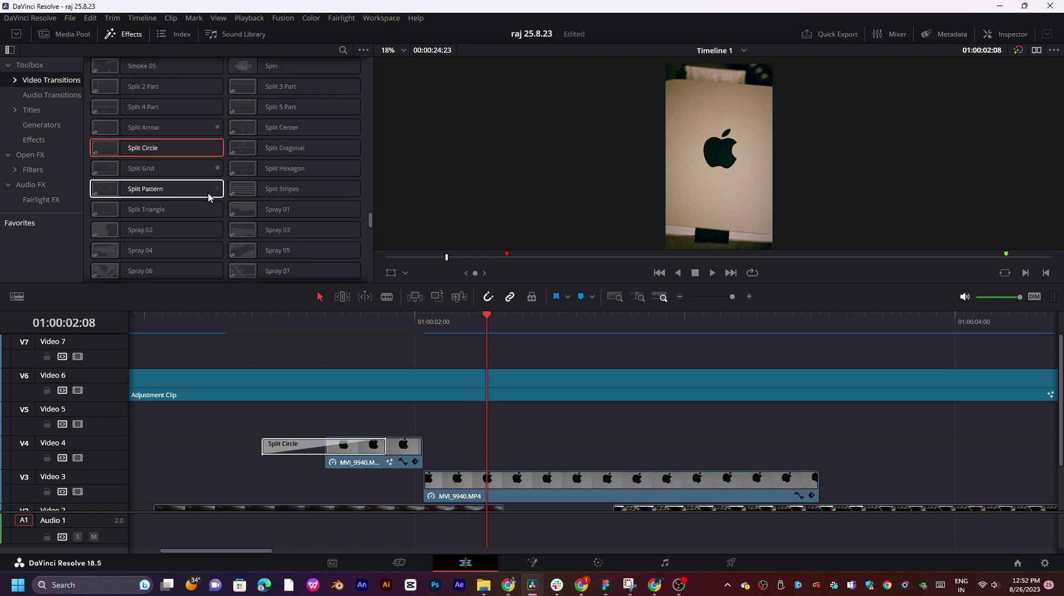
click(144, 176)
drag(142, 176, 338, 446)
key(space)
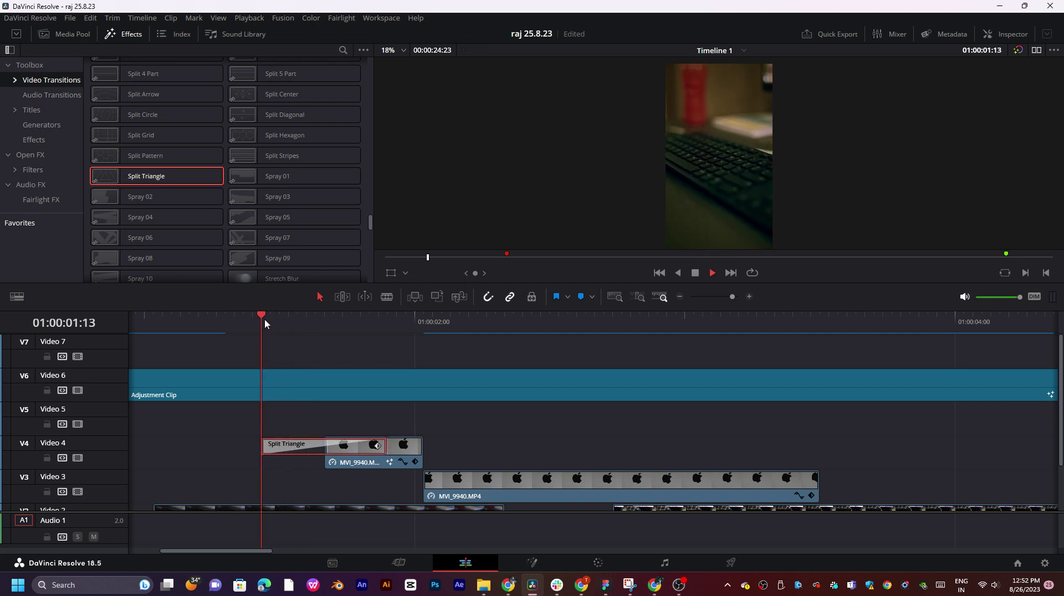
key(space)
scroll(227, 235, down, 3)
scroll(251, 192, down, 1)
key(space)
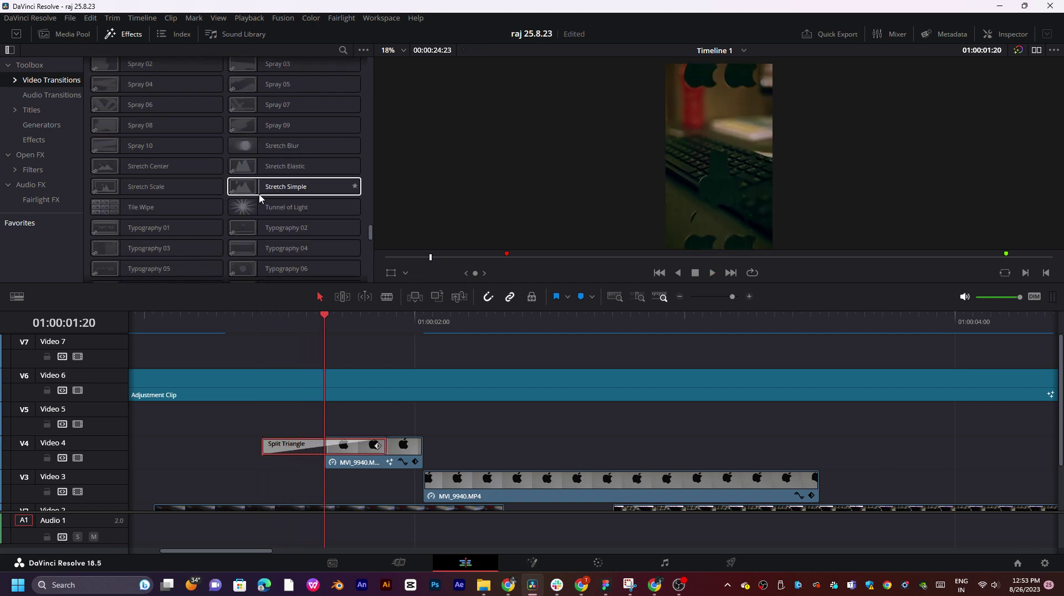
- Replace Split Triangle with the Stretch Blur transition on the Video 4 clip, then scrub and play through it
click(274, 327)
drag(235, 147, 314, 455)
key(space)
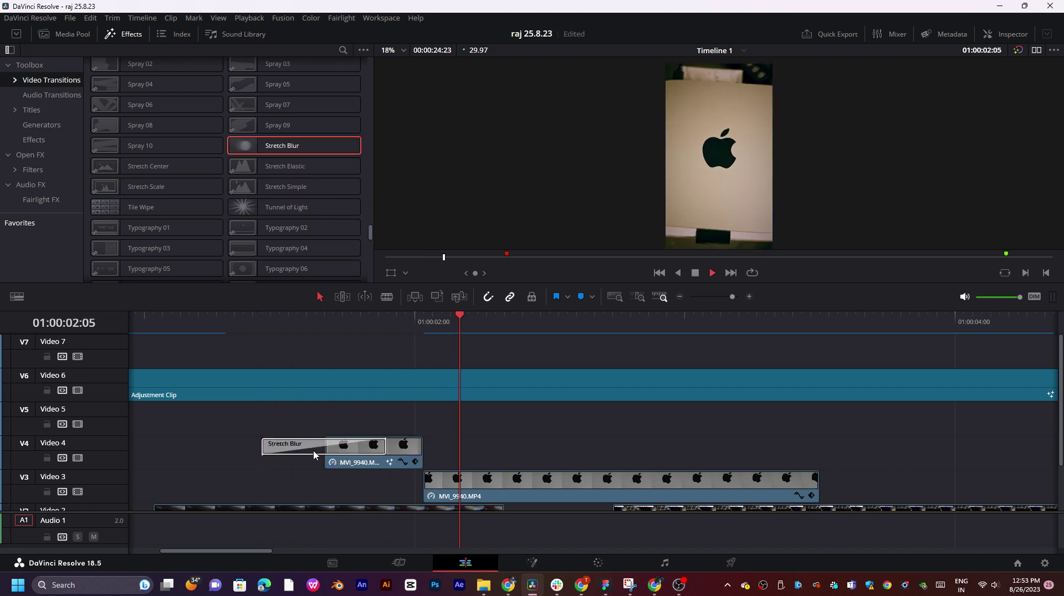
click(279, 317)
drag(278, 317, 360, 321)
key(space)
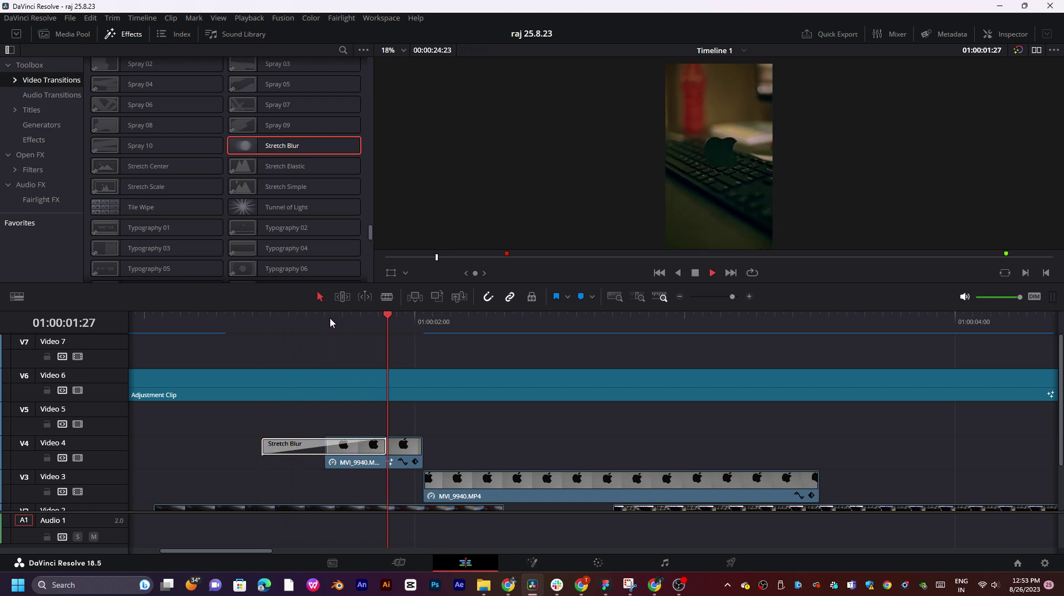
key(space)
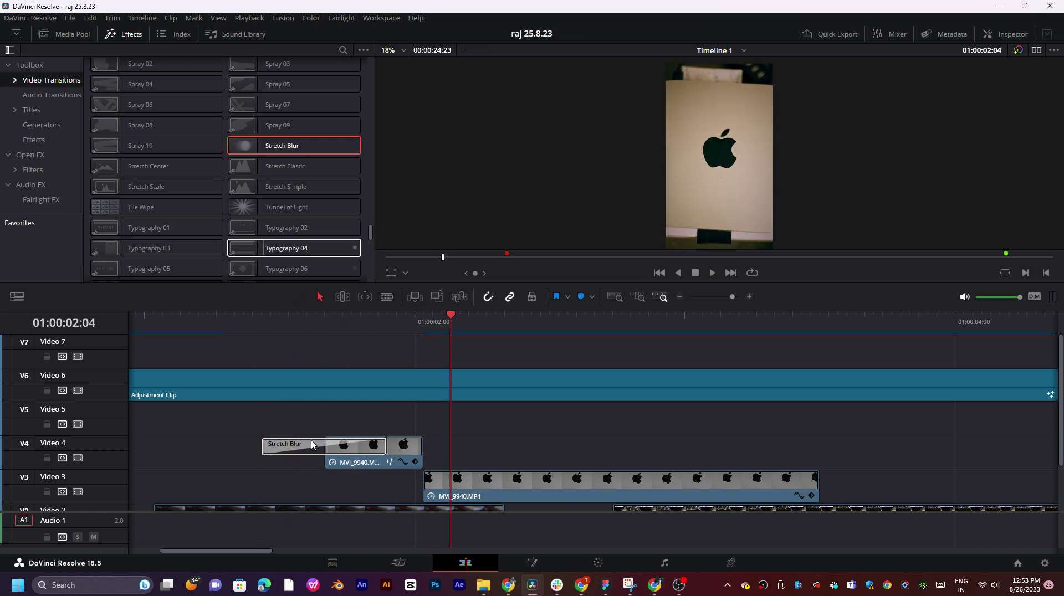
- Try the Tunnel of Light transition on the Video 4 Apple logo clip and preview it
click(288, 317)
drag(286, 207, 304, 432)
key(space)
key(space)
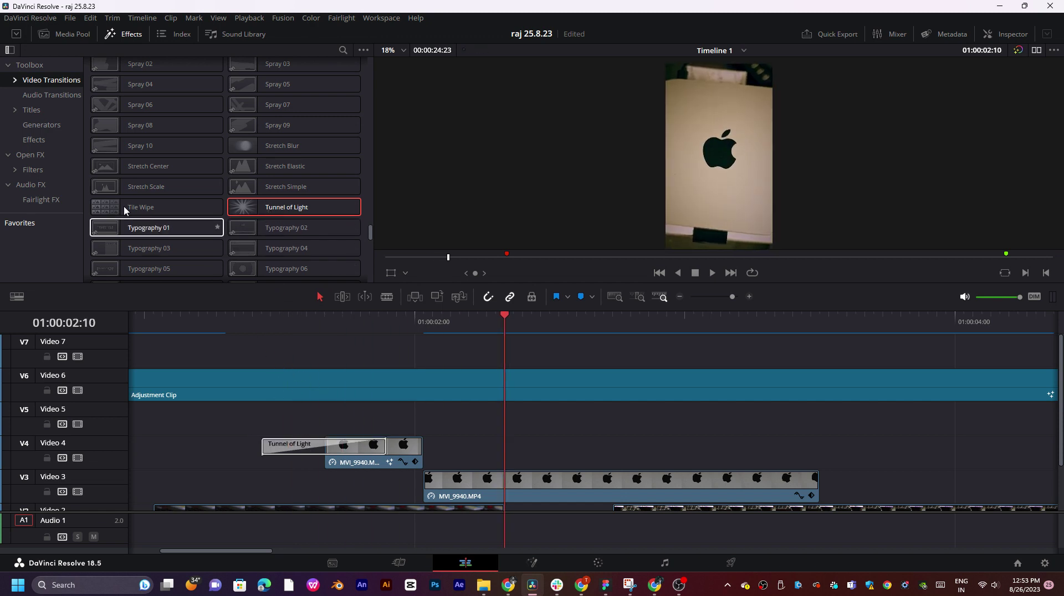
- Replace Tunnel of Light with the Tile Wipe transition on the Video 4 Apple logo clip and replay it
drag(125, 211, 287, 451)
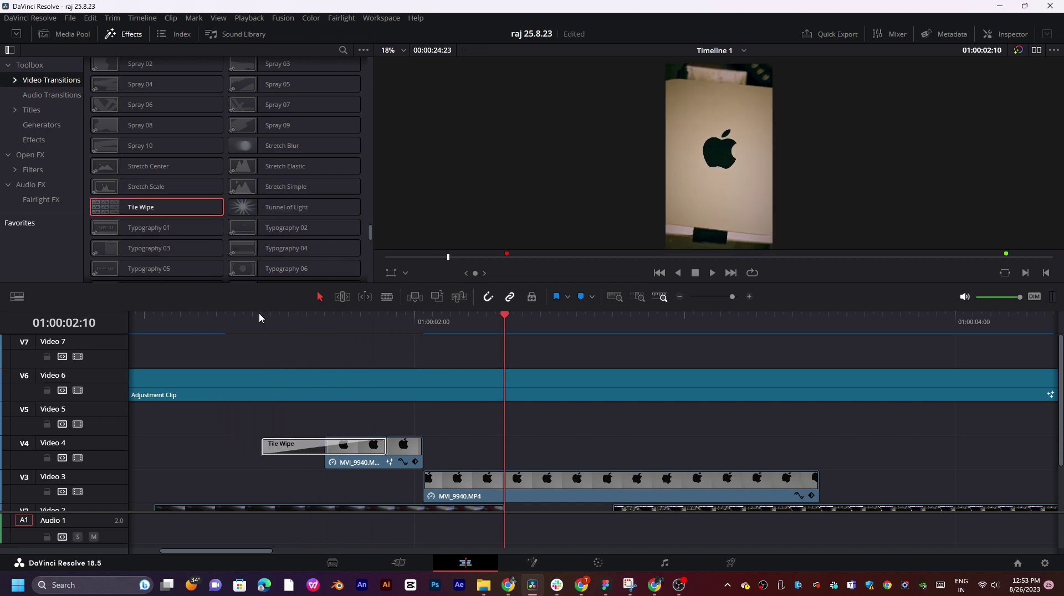
key(space)
click(271, 317)
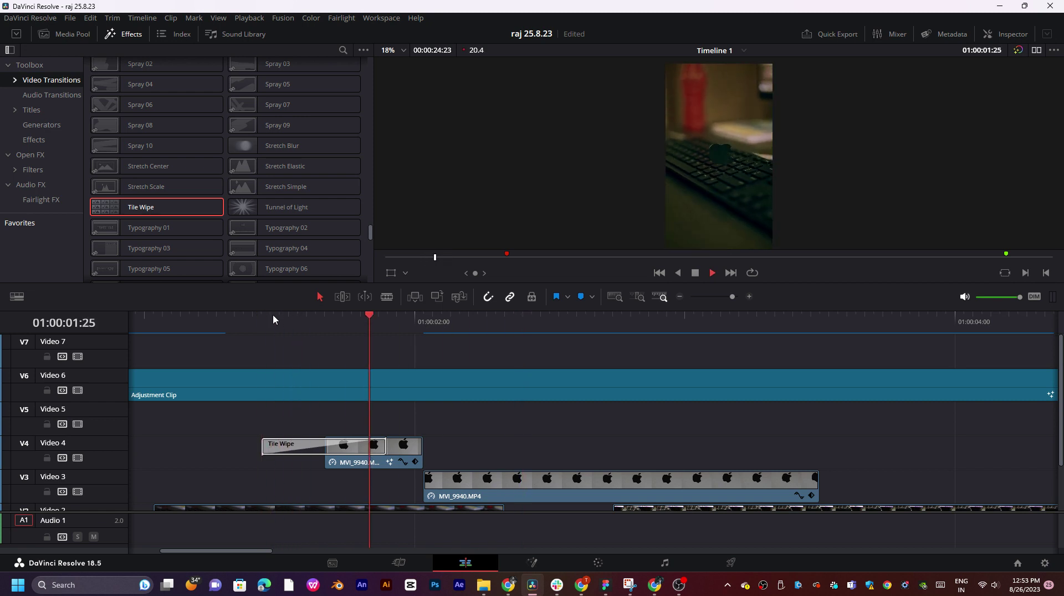
click(272, 315)
key(space)
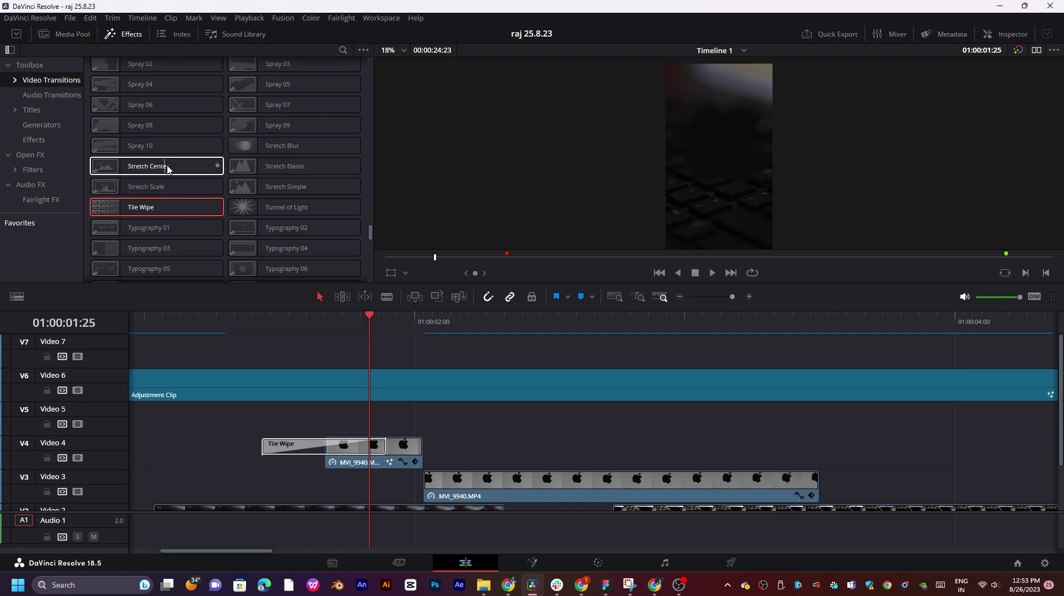
- Try the Warp Hit transition on the Video 4 Apple logo clip in place of Tile Wipe and preview it
scroll(211, 169, down, 3)
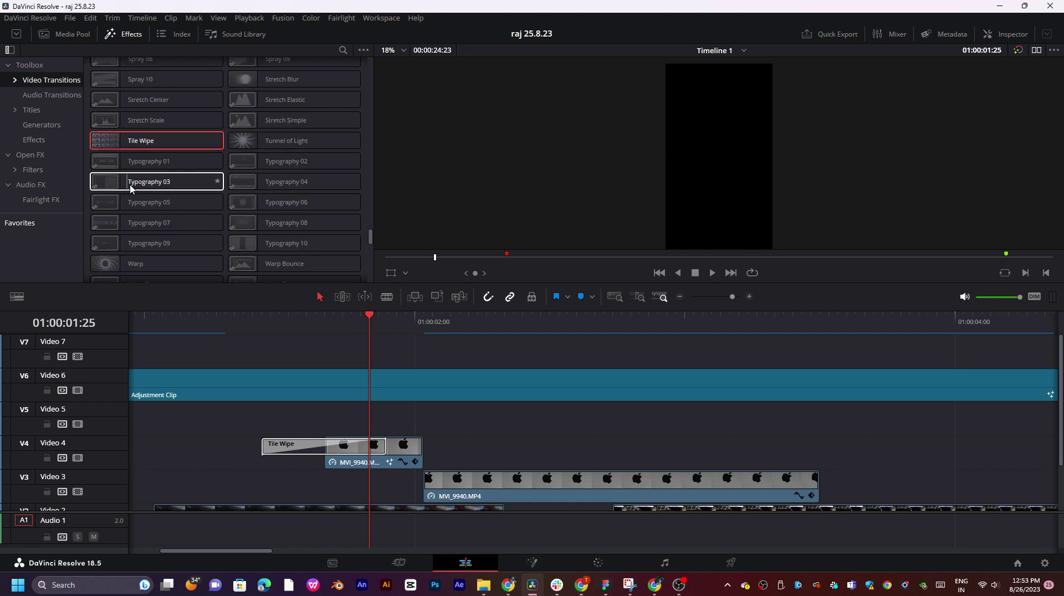
scroll(122, 246, down, 3)
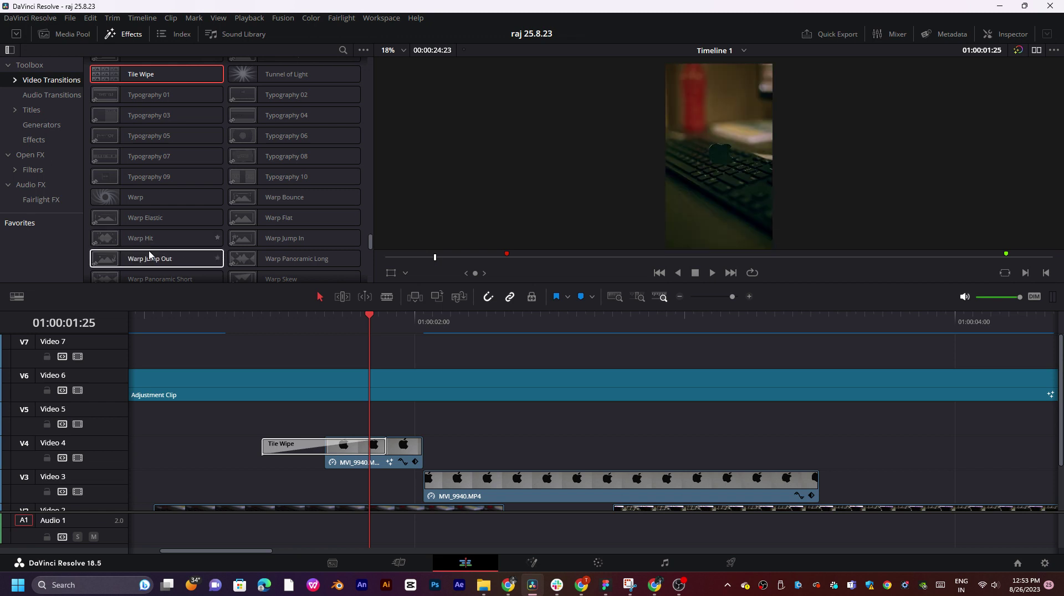
drag(138, 239, 292, 453)
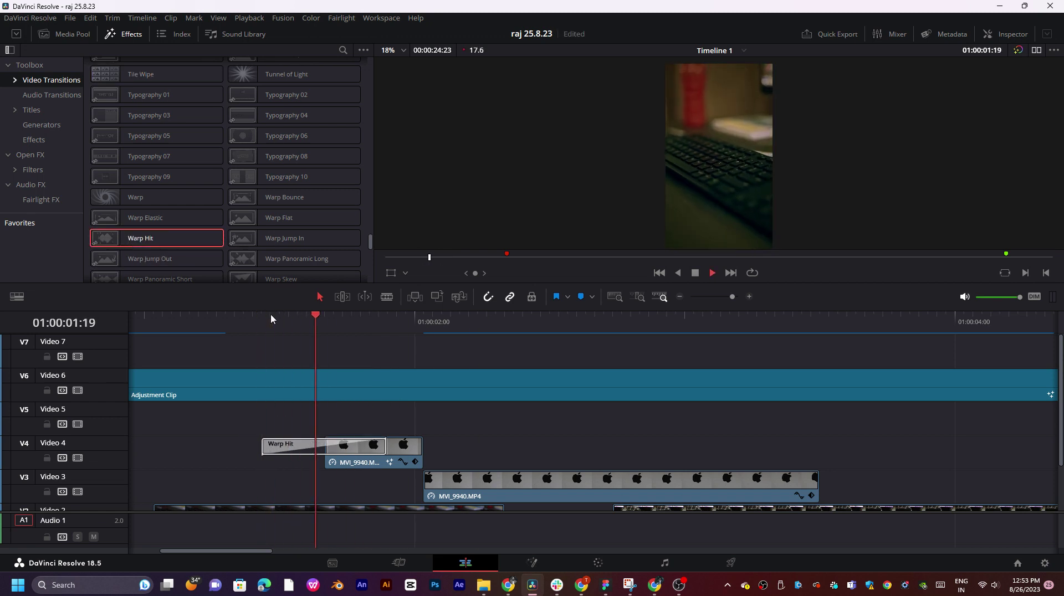
key(space)
- Apply Zoom Chromatic to the Video 4 Apple logo clip, lengthen the transition to 24 frames and preview it
scroll(260, 222, down, 3)
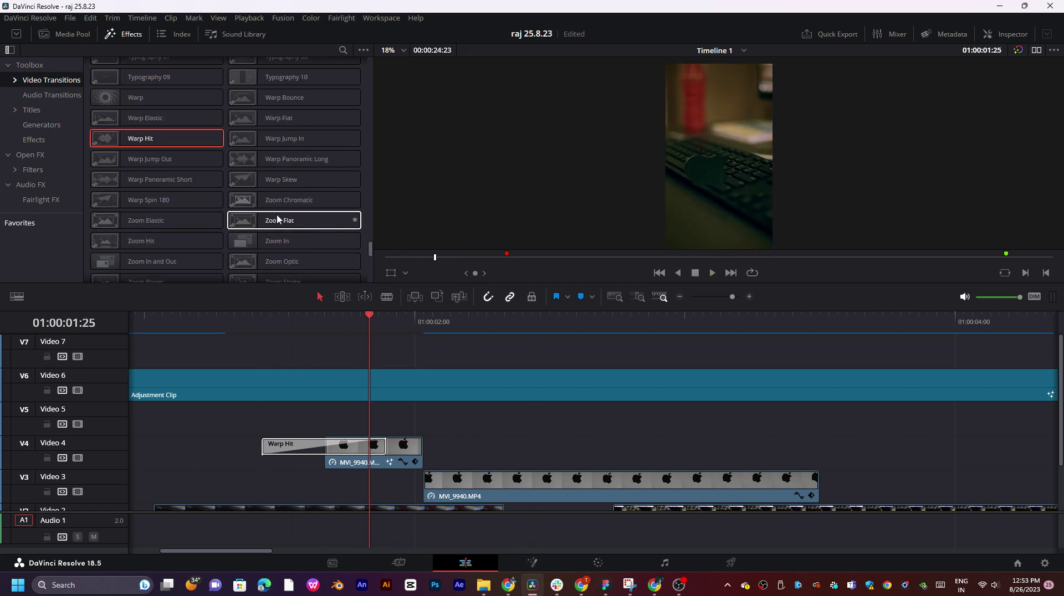
drag(256, 201, 280, 463)
drag(340, 446, 388, 448)
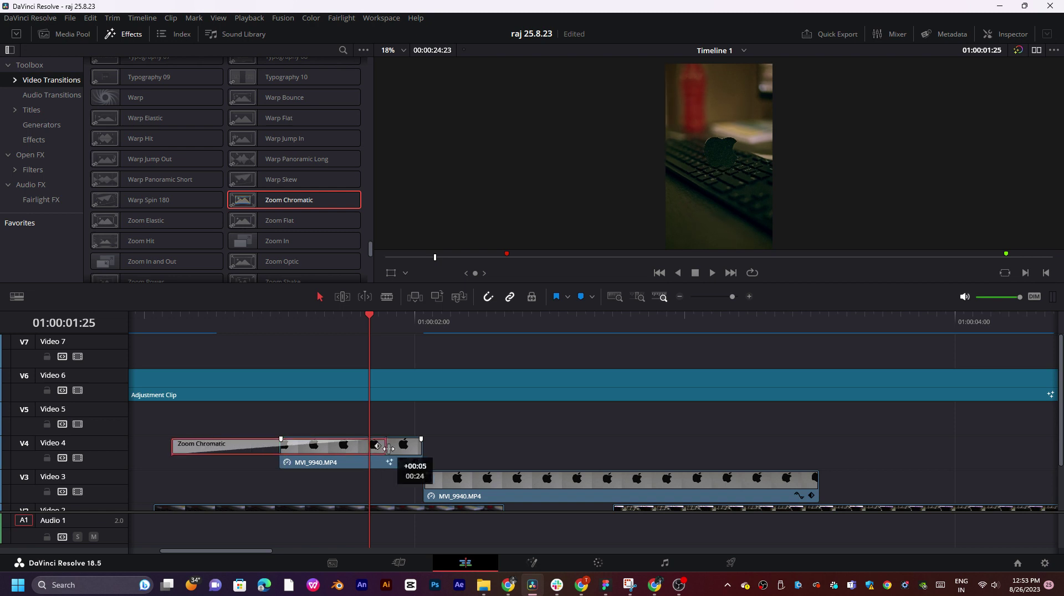
key(space)
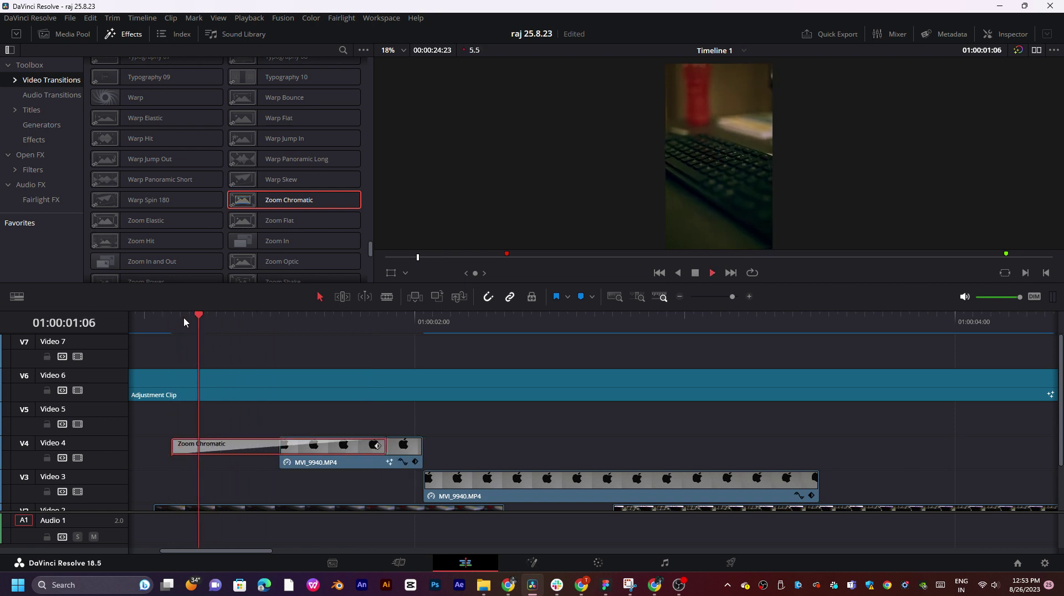
key(space)
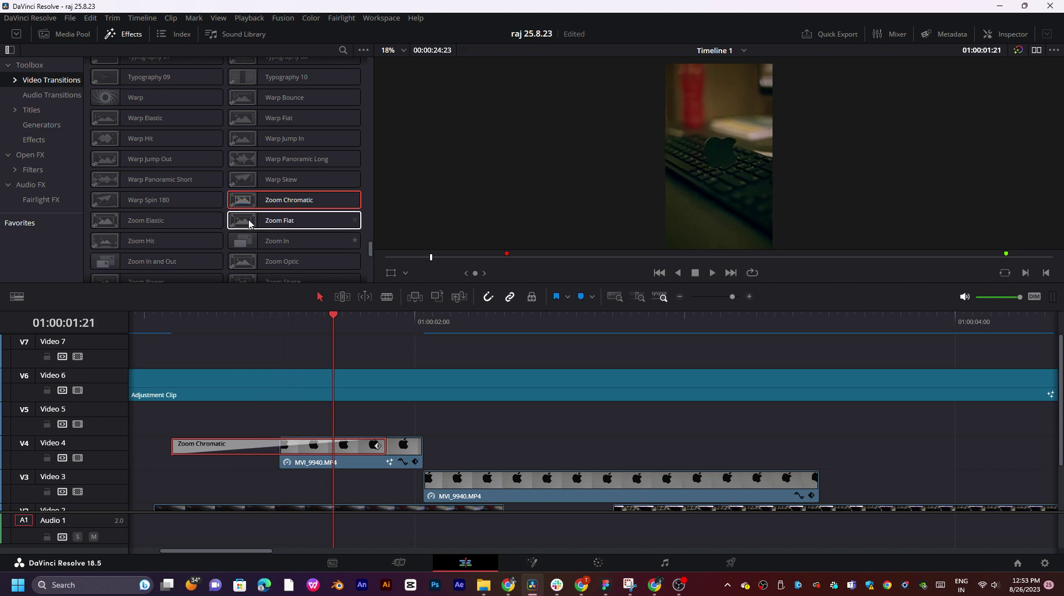
- Replace Zoom Chromatic with the Warp Jump In transition on the Video 4 Apple logo clip and preview it
scroll(263, 159, down, 2)
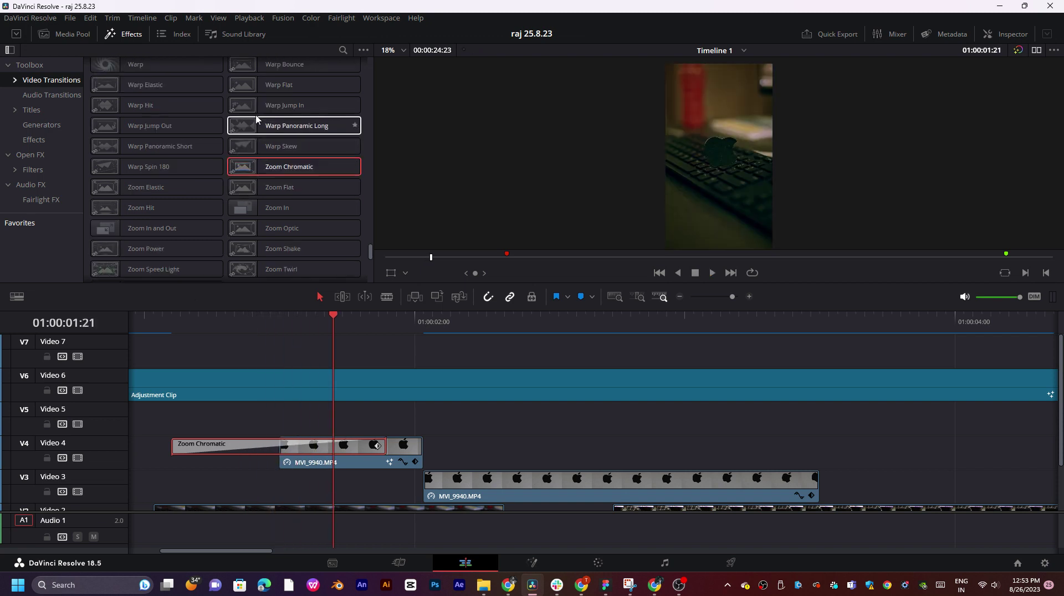
drag(266, 105, 267, 443)
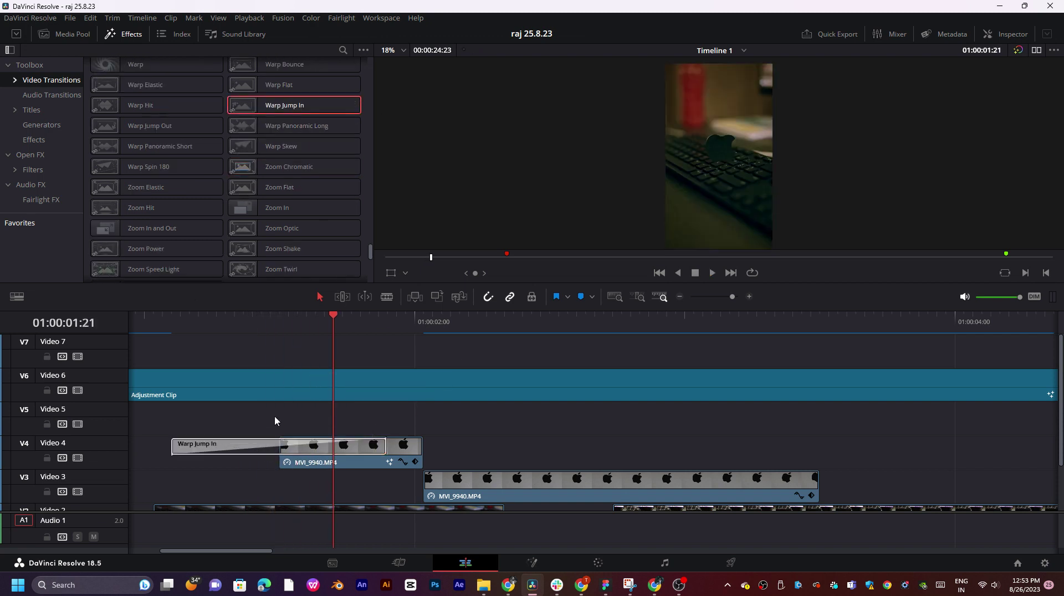
key(space)
click(201, 317)
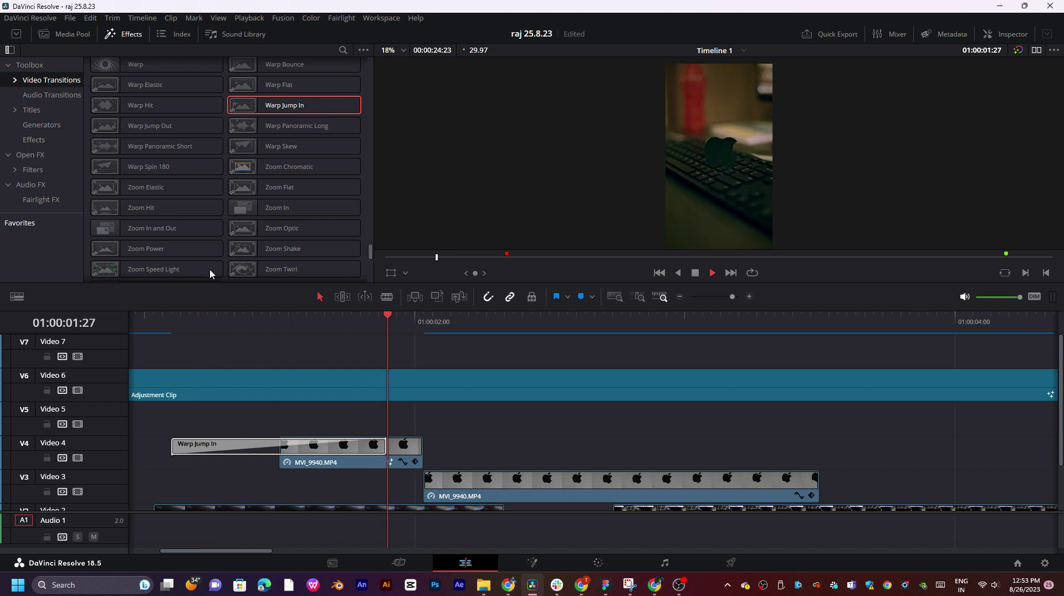
- Replace Warp Jump In with the Zoom Twirl transition on the Video 4 Apple logo clip and preview it
key(space)
scroll(210, 269, down, 2)
drag(300, 236, 278, 453)
click(222, 324)
key(space)
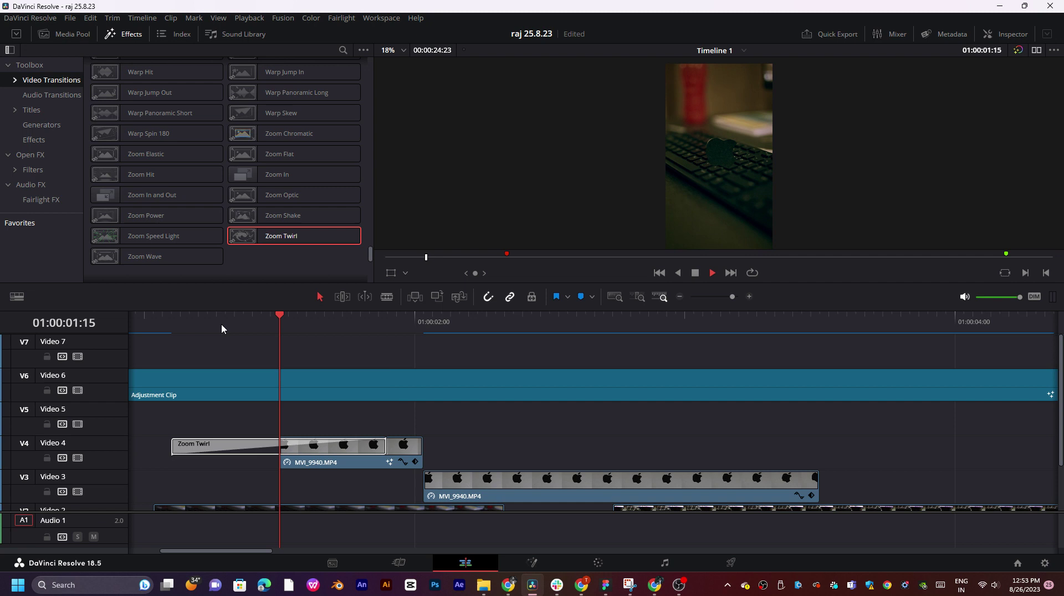
- Try the Zoom Power transition on the Video 4 Apple logo clip in place of Zoom Twirl and preview it
key(space)
drag(147, 215, 258, 457)
click(192, 321)
key(space)
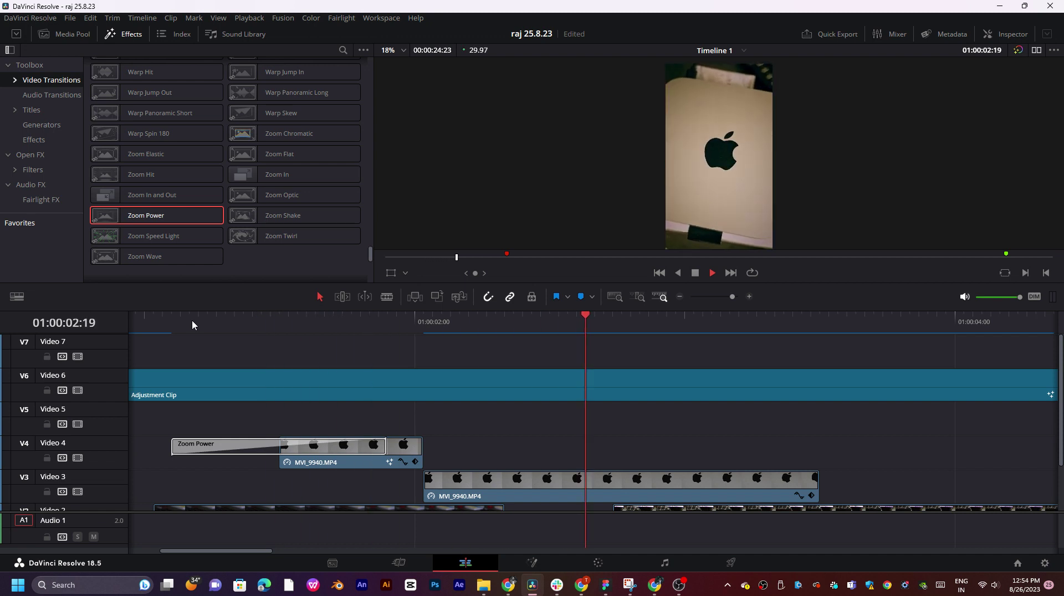
- Swap the Video 4 Apple logo clip's transition to Zoom Wave and play it back
key(space)
drag(145, 259, 140, 265)
drag(284, 453, 282, 451)
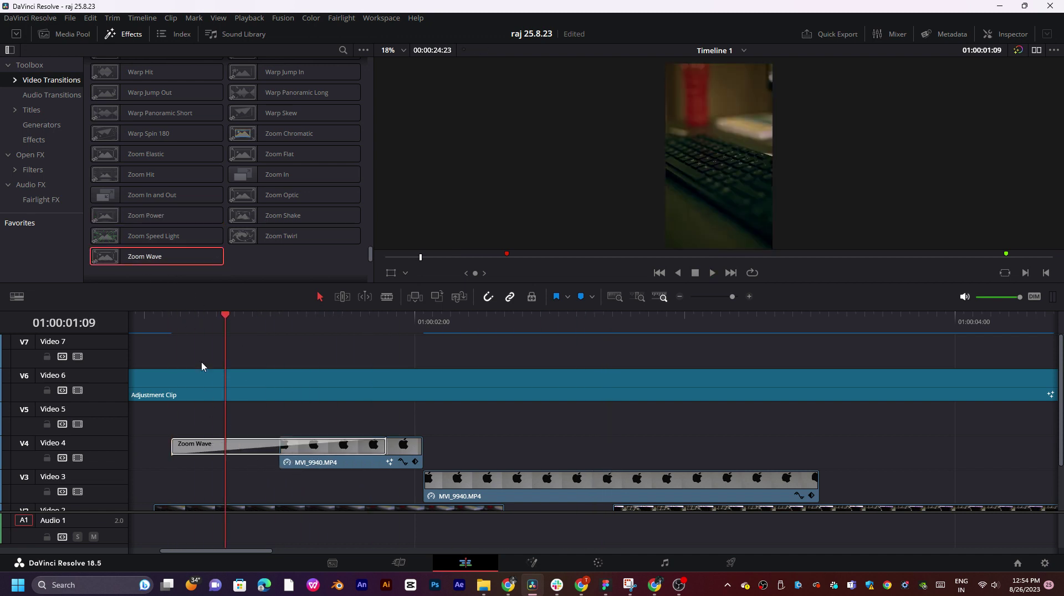
key(space)
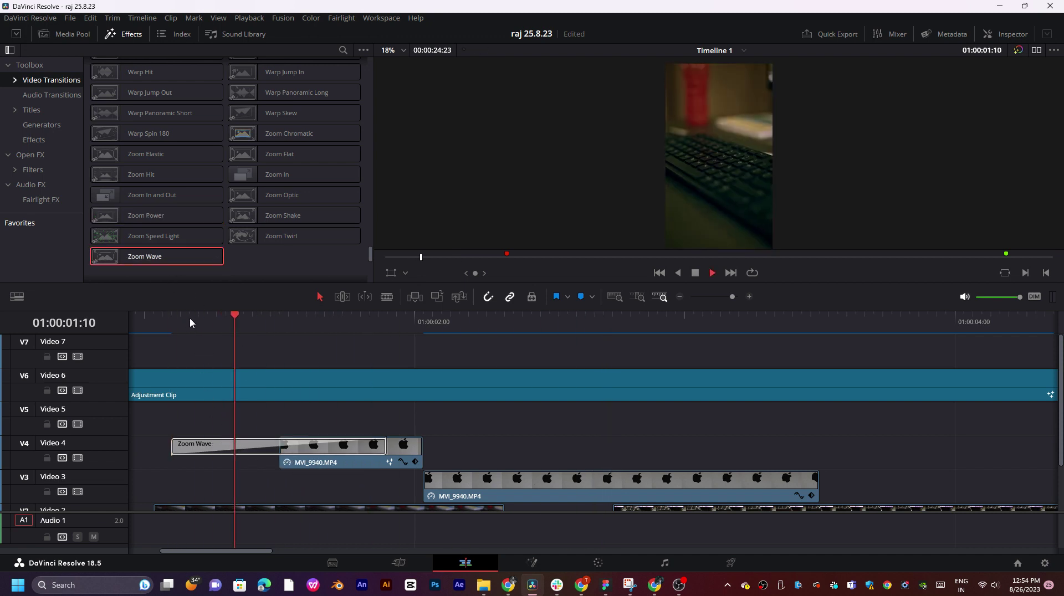
key(space)
- Apply the Warp Jump Out transition to the Video 4 Apple logo clip in place of Zoom Wave and preview it
scroll(132, 178, up, 3)
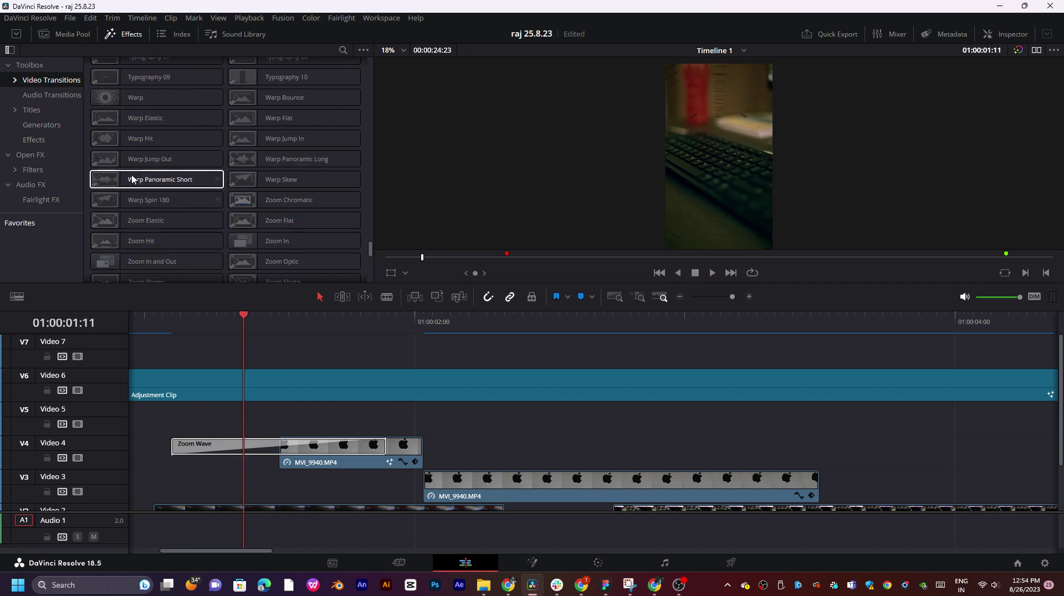
drag(112, 159, 238, 446)
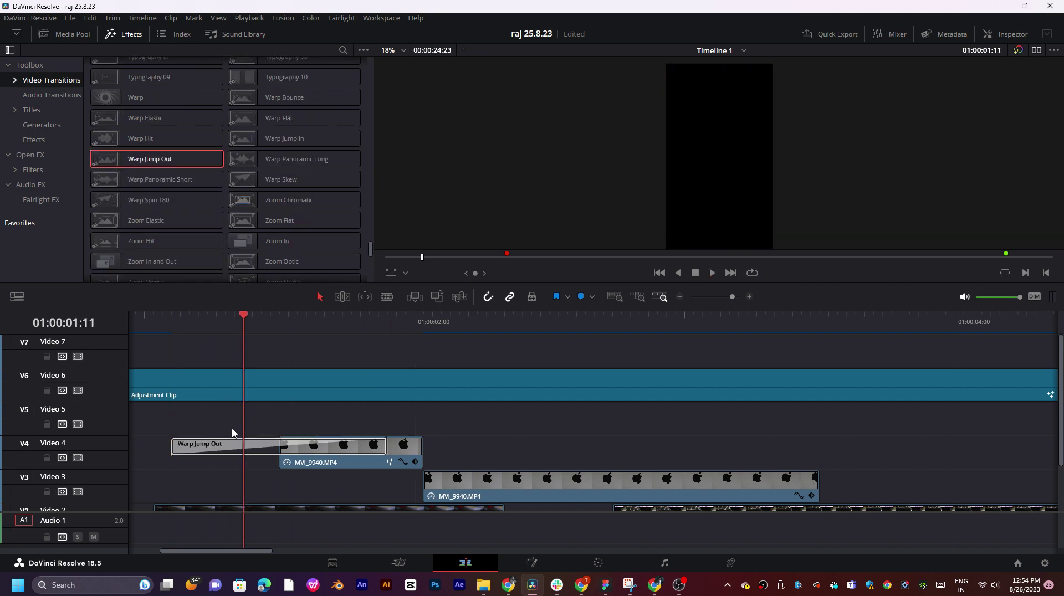
click(198, 320)
key(space)
click(197, 316)
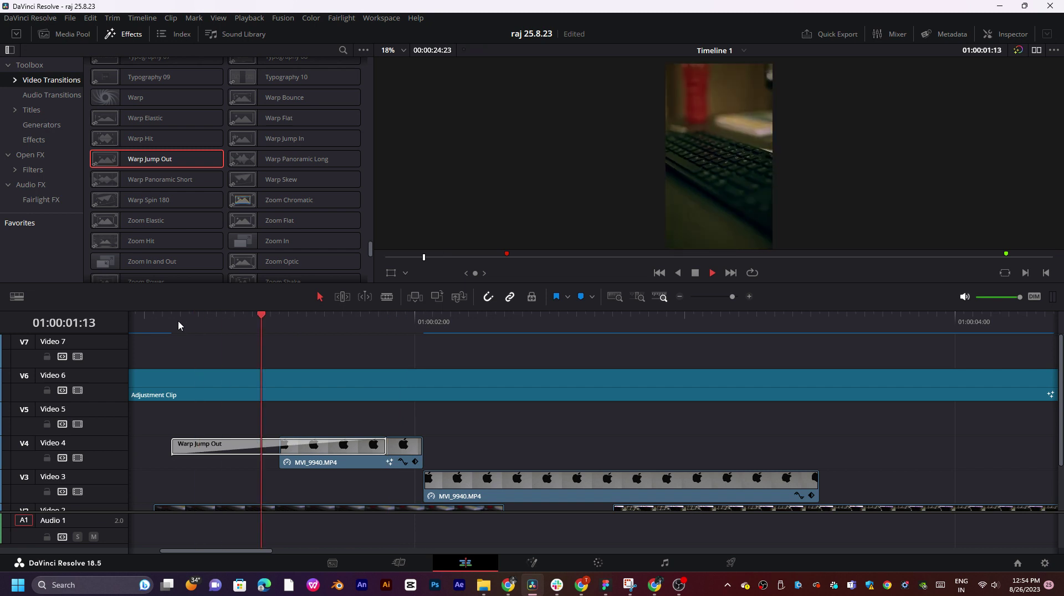
key(space)
- Replay the Warp Jump Out entrance, including once from the beginning of the timeline
scroll(400, 357, down, 1)
scroll(400, 357, left, 2)
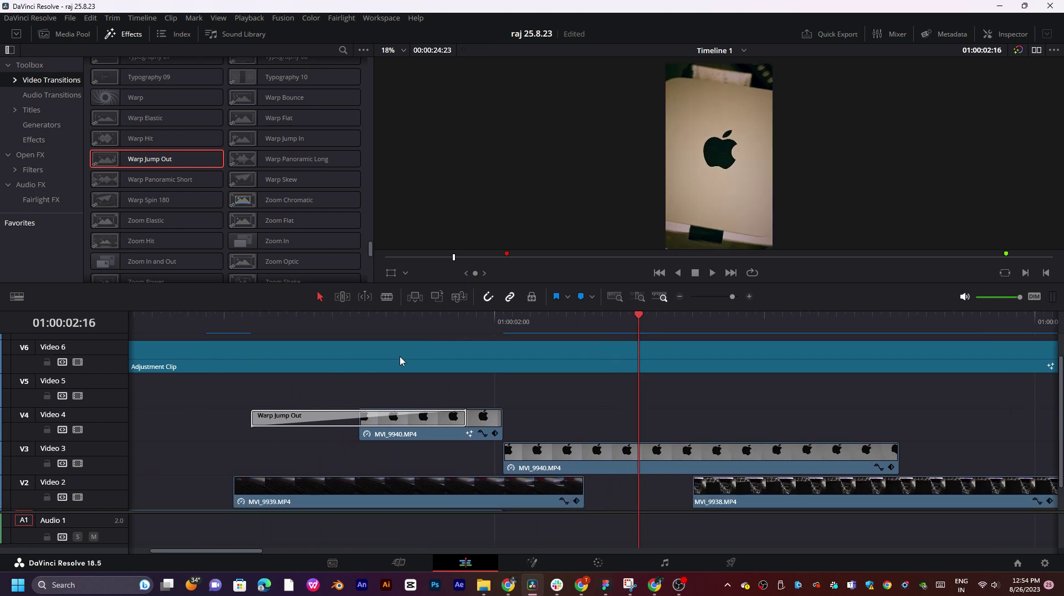
click(170, 328)
key(space)
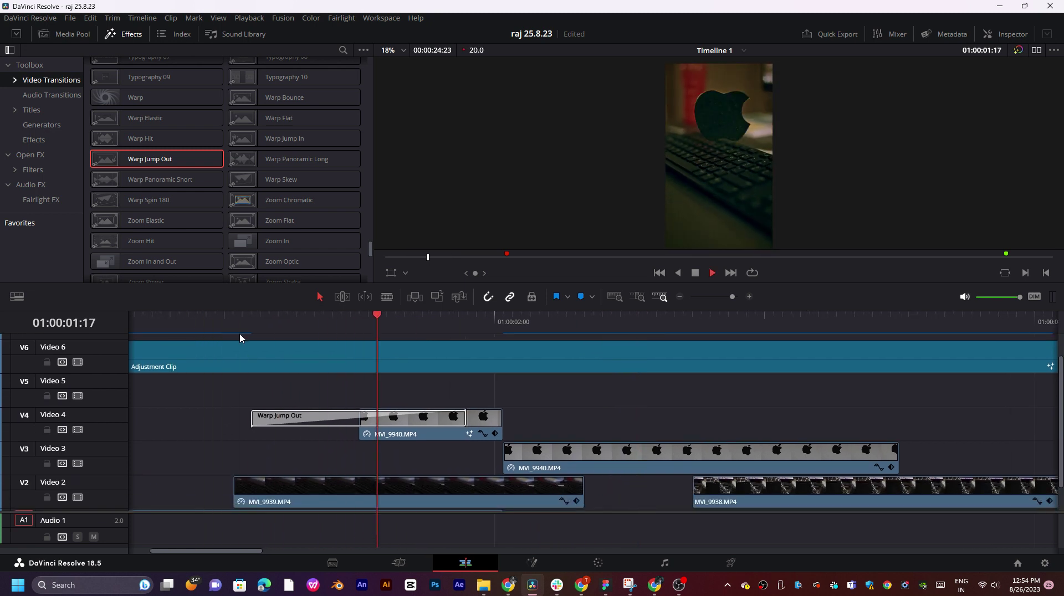
key(space)
key(Home)
key(space)
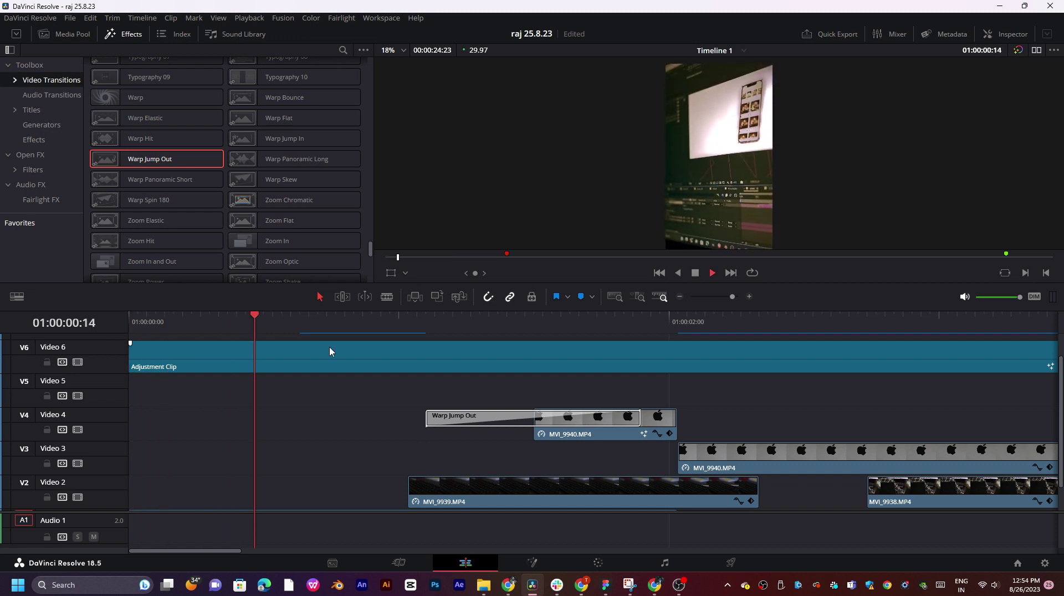
key(space)
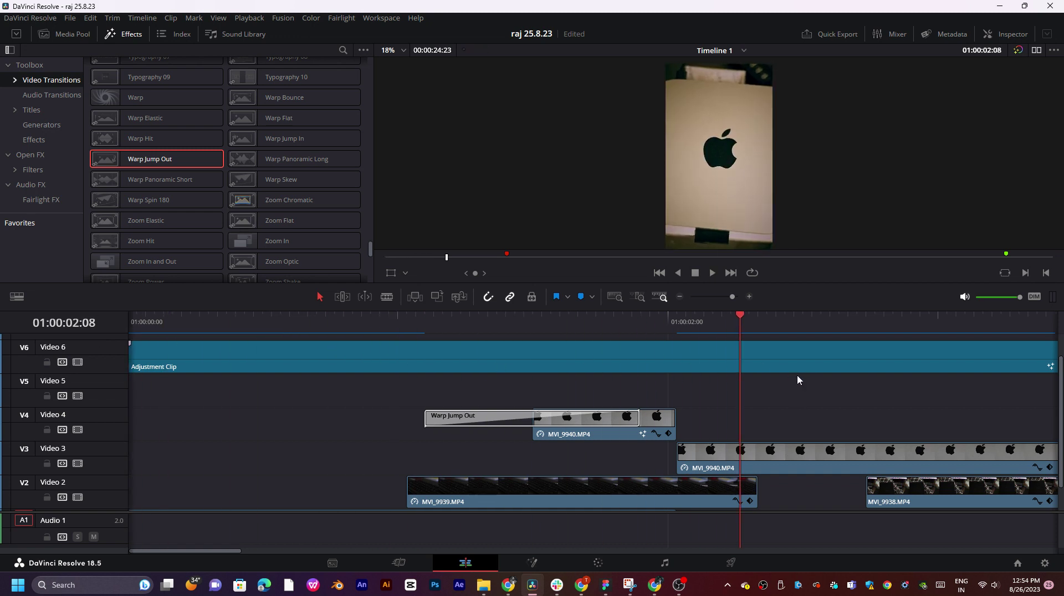
- Lengthen the Warp Jump Out transition slightly and trim the Video 4 Apple logo clip's start to 01:00:01:18
scroll(557, 387, up, 1)
scroll(557, 388, right, 4)
drag(411, 432, 441, 435)
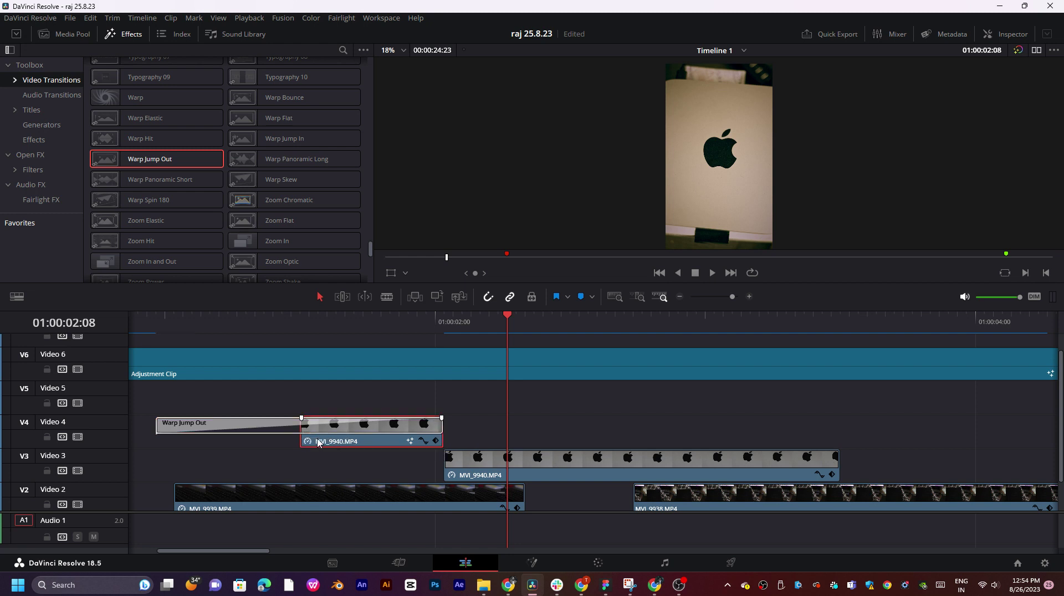
drag(326, 438, 347, 437)
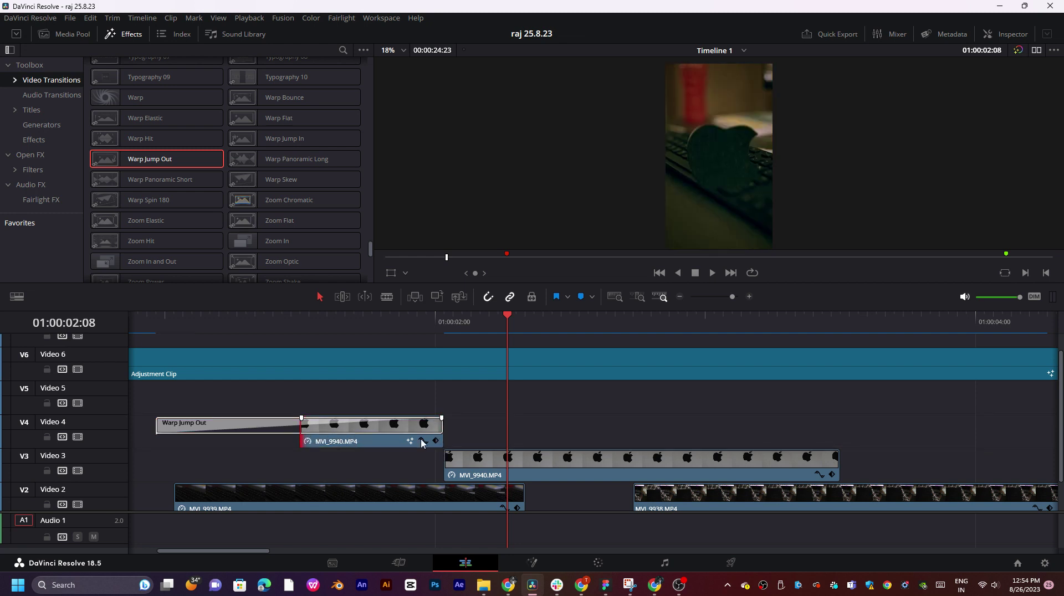
drag(448, 424, 437, 437)
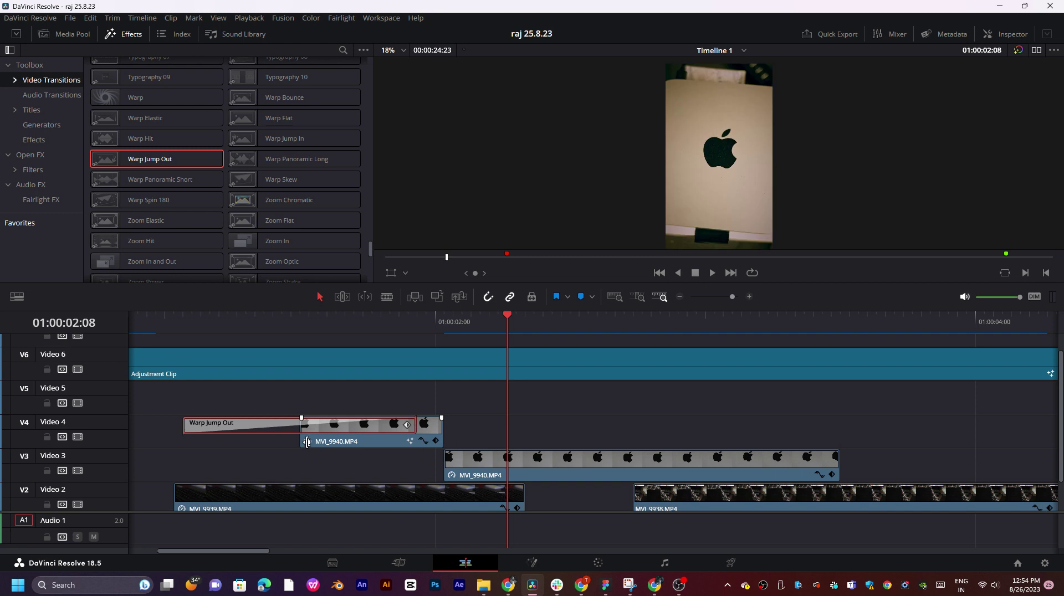
drag(306, 440, 327, 439)
- Play back the trimmed Apple logo entrance on Video 4 several times
key(Up)
key(space)
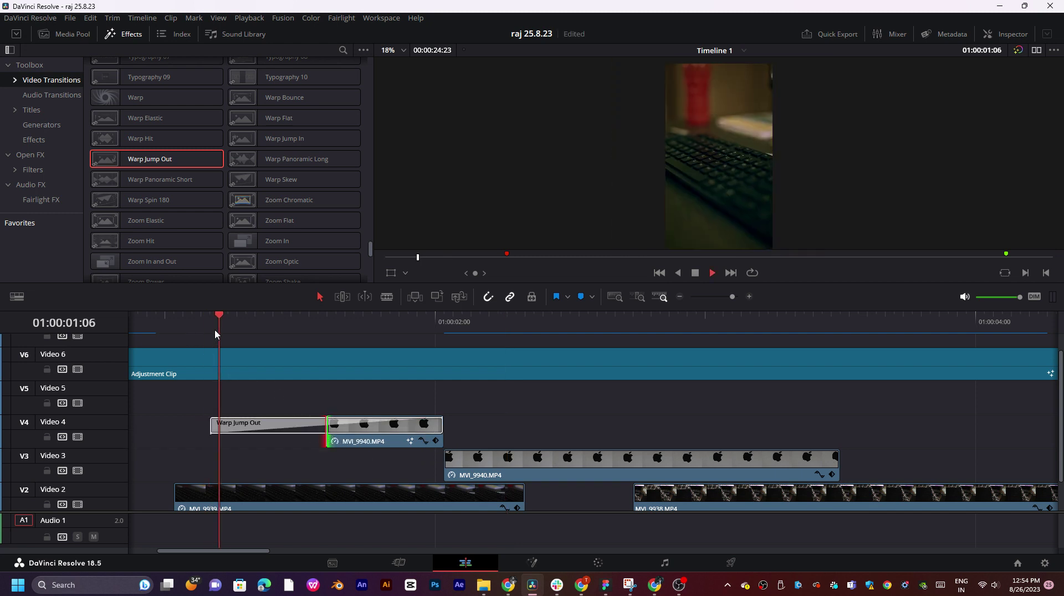
key(Up)
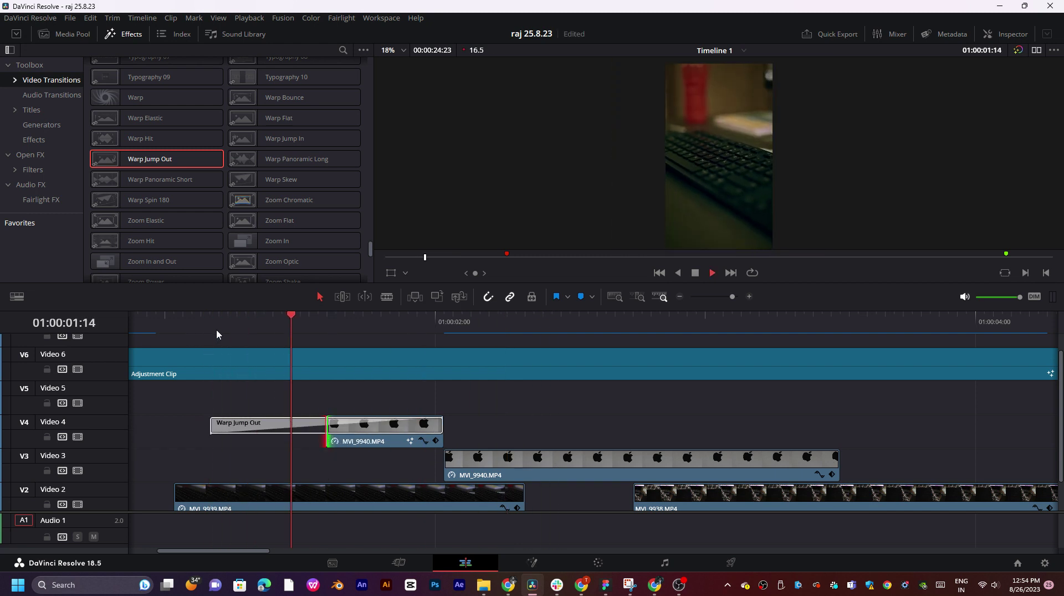
key(Up)
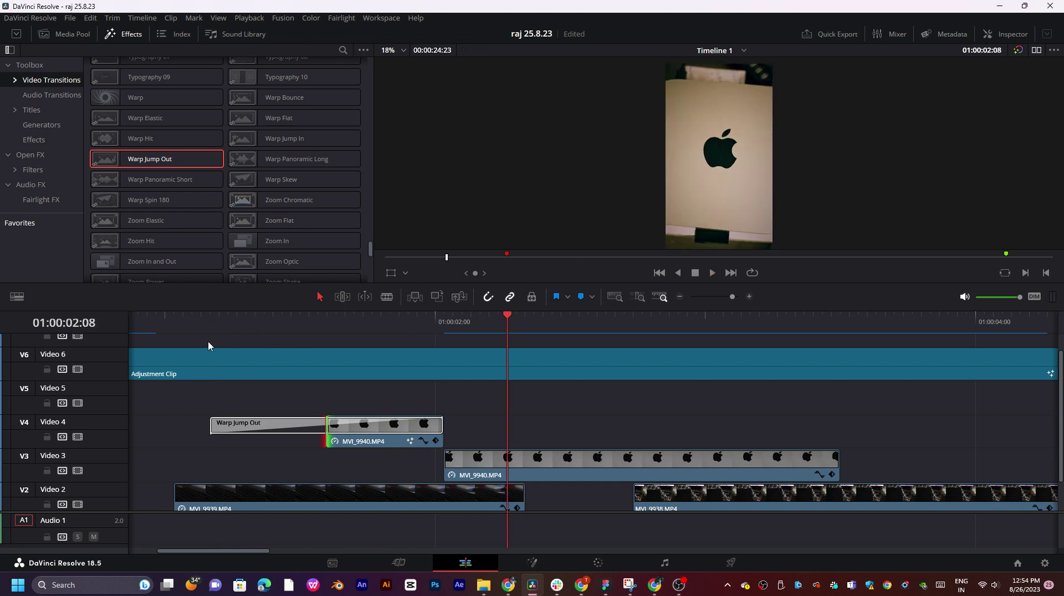
click(147, 319)
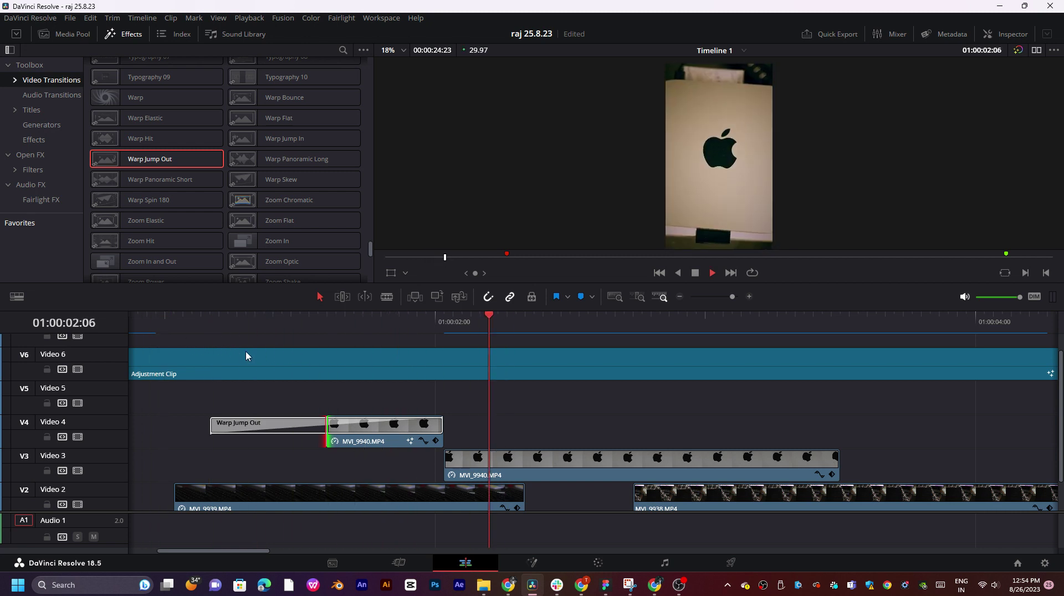
key(space)
- Move both MVI_9940.MP4 Apple logo clips up one track, to Video 4 and Video 5
scroll(388, 385, left, 5)
click(449, 327)
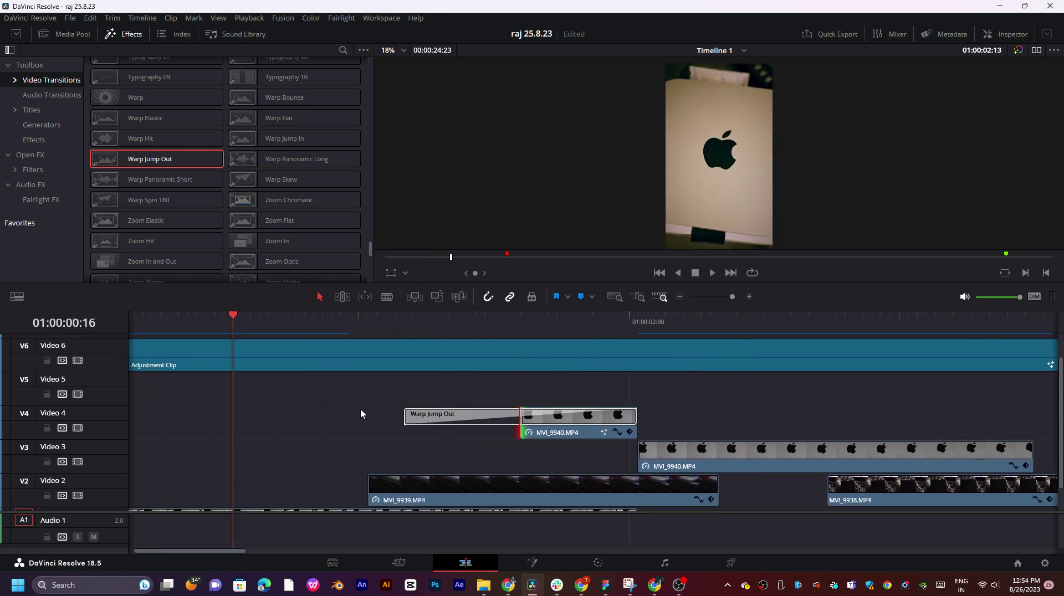
scroll(360, 408, down, 1)
scroll(360, 409, left, 3)
click(530, 450)
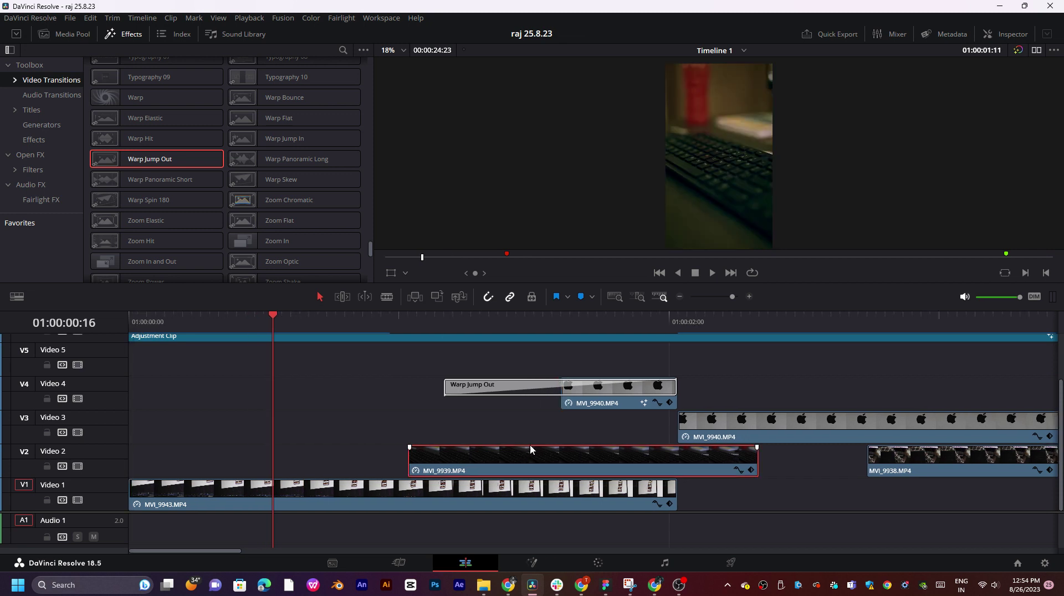
click(674, 410)
click(560, 328)
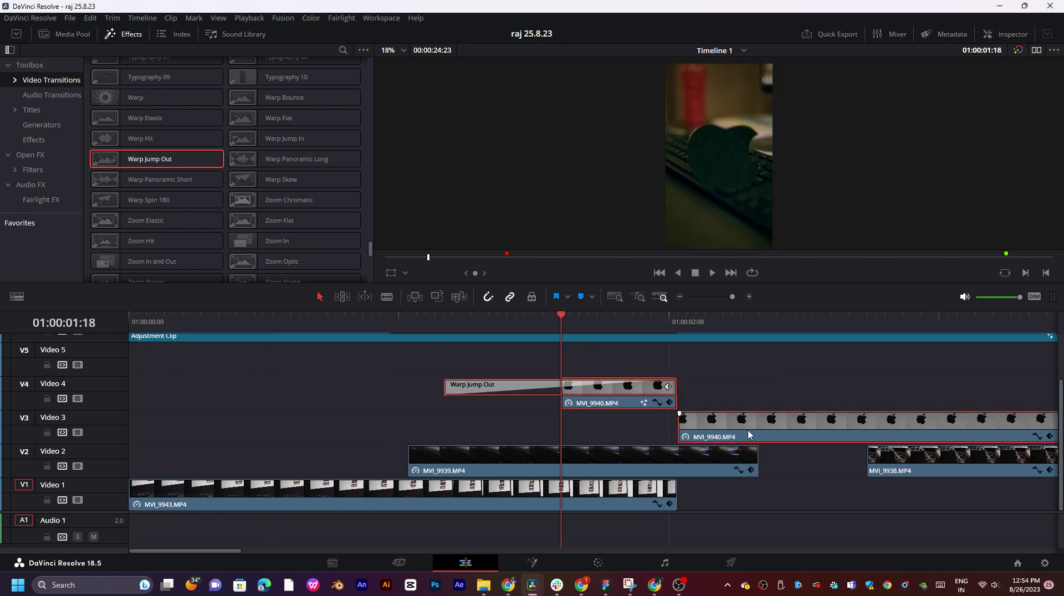
drag(751, 435, 752, 404)
- Duplicate MVI_9939.MP4 from Video 2 onto Video 3, shorten the copy's end and extend its start ahead of the original
click(411, 457)
drag(403, 456, 458, 434)
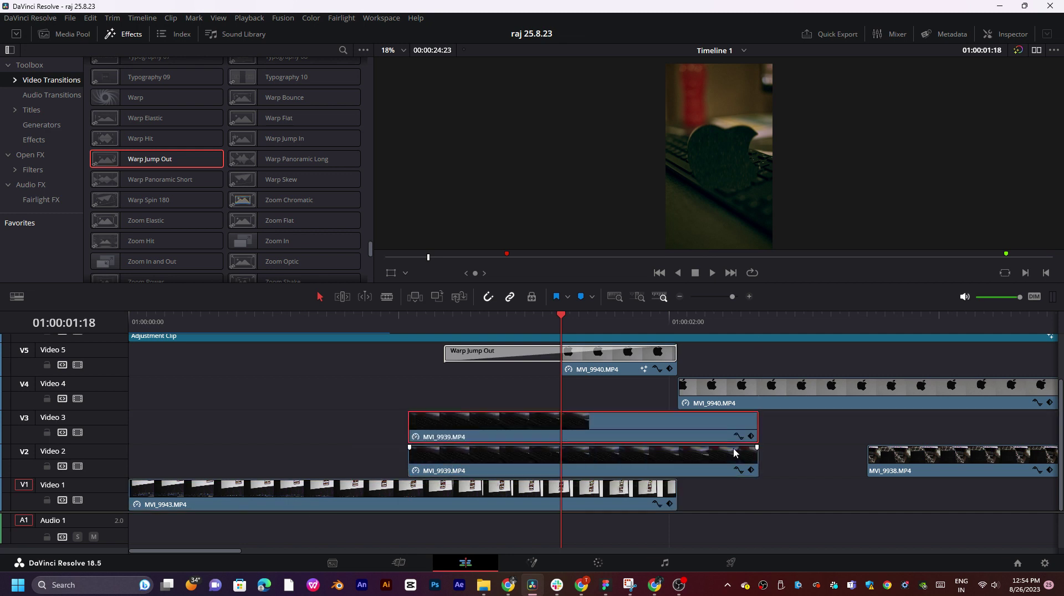
drag(754, 429, 496, 430)
drag(410, 430, 353, 430)
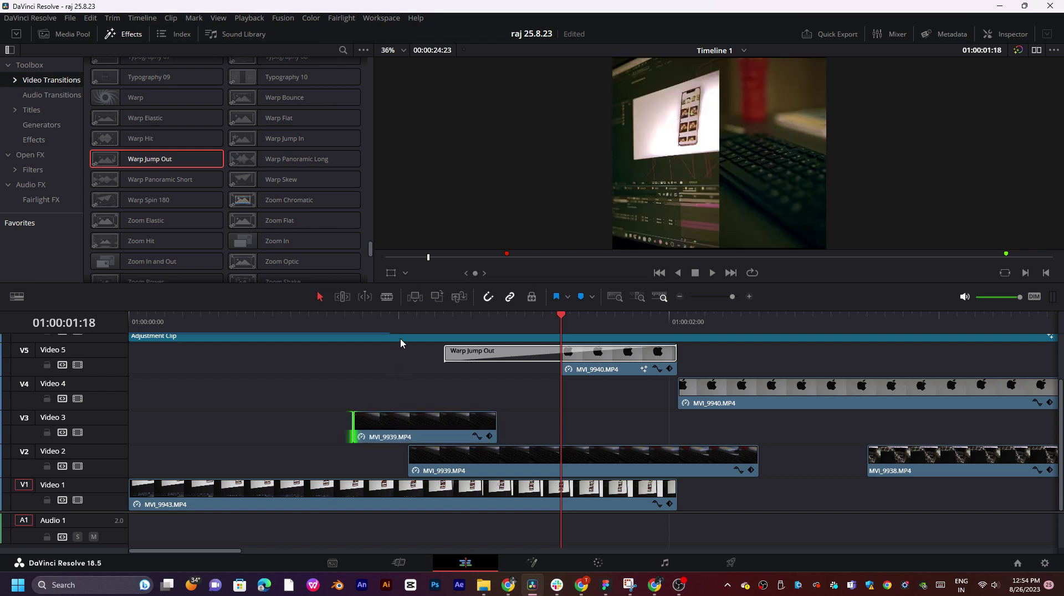
- With the playhead at 01:00:01:01, turn on Freeze Frame in the clip speed settings of the MVI_9939.MP4 copy on Video 3
click(408, 321)
right_click(419, 418)
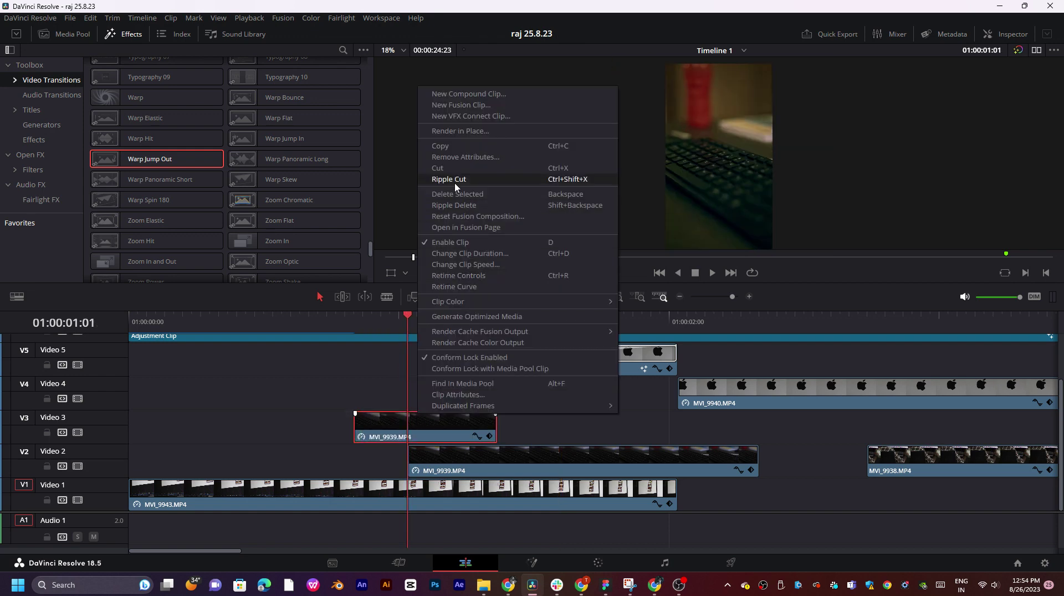
click(470, 265)
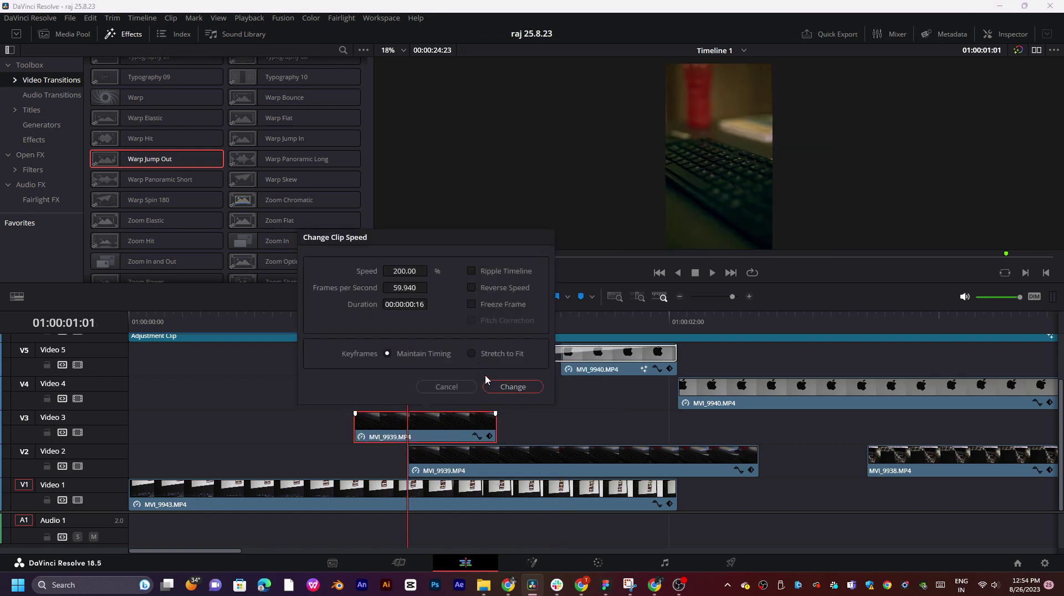
click(477, 303)
click(511, 386)
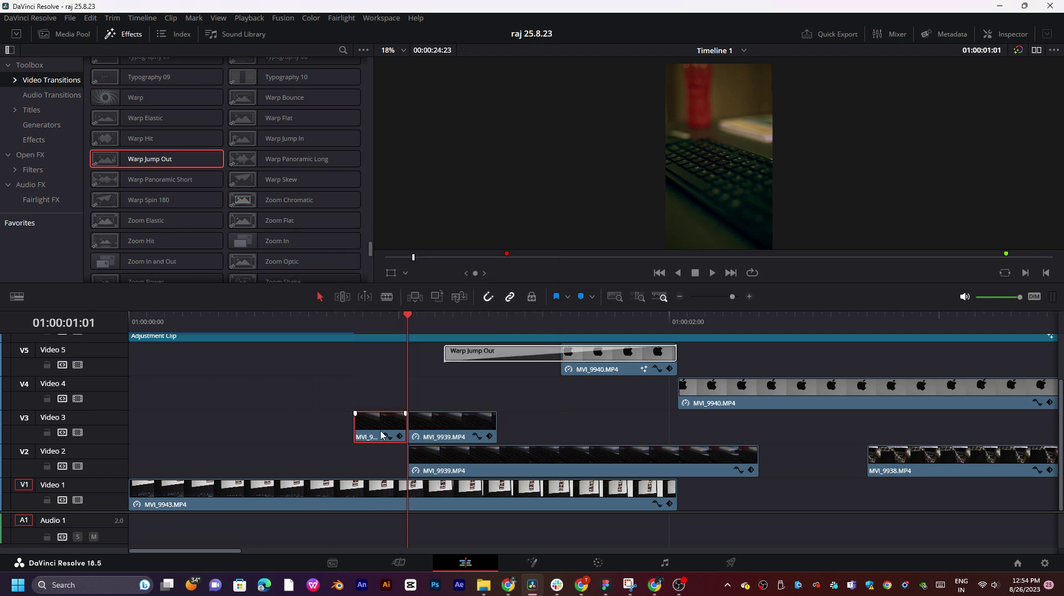
- Split the Video 3 copy at 01:00:01:01, delete its front piece and extend the remaining piece's start back to 01:00:00:22
key(Delete)
key(Left)
key(Left)
key(Left)
key(Left)
key(Left)
key(Left)
key(Left)
key(Left)
key(Left)
click(415, 428)
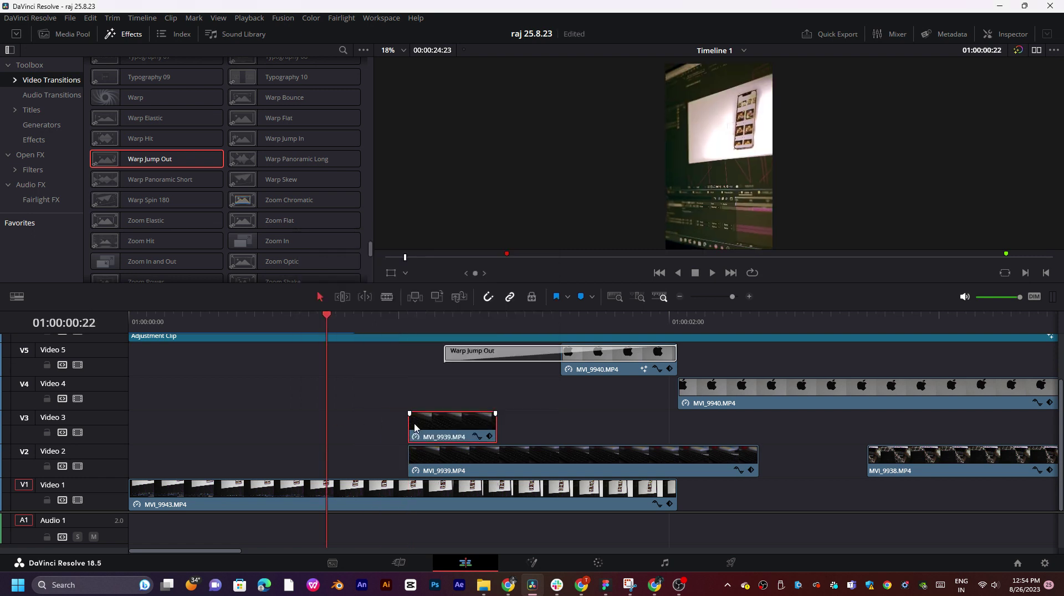
drag(410, 428, 325, 428)
- In Fusion, draw the Polygon1 mask around the keyboard on the Adjustment Clip and turn off its Invert option
click(404, 329)
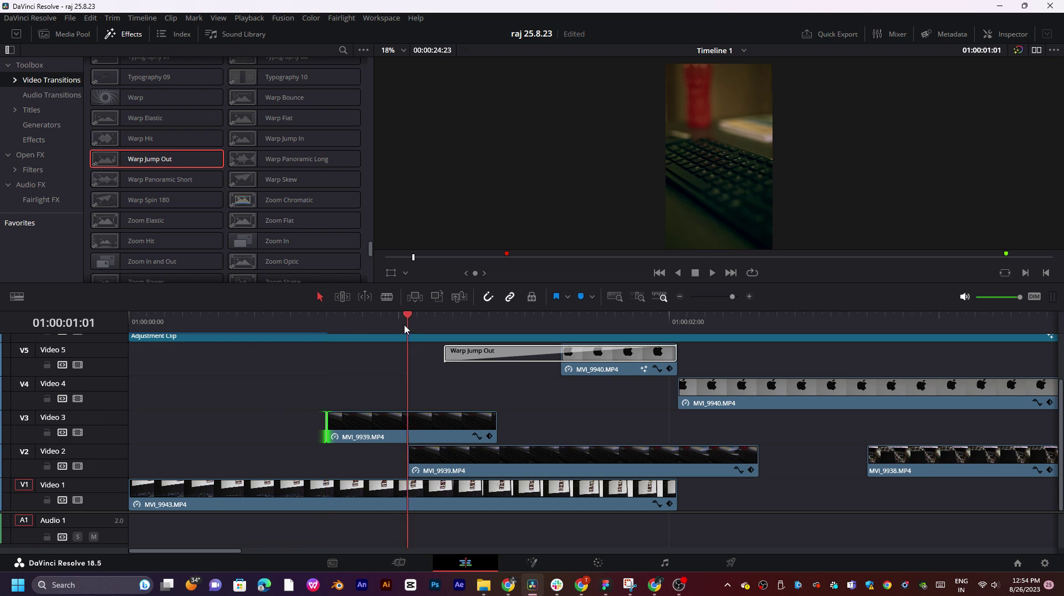
click(376, 331)
click(597, 562)
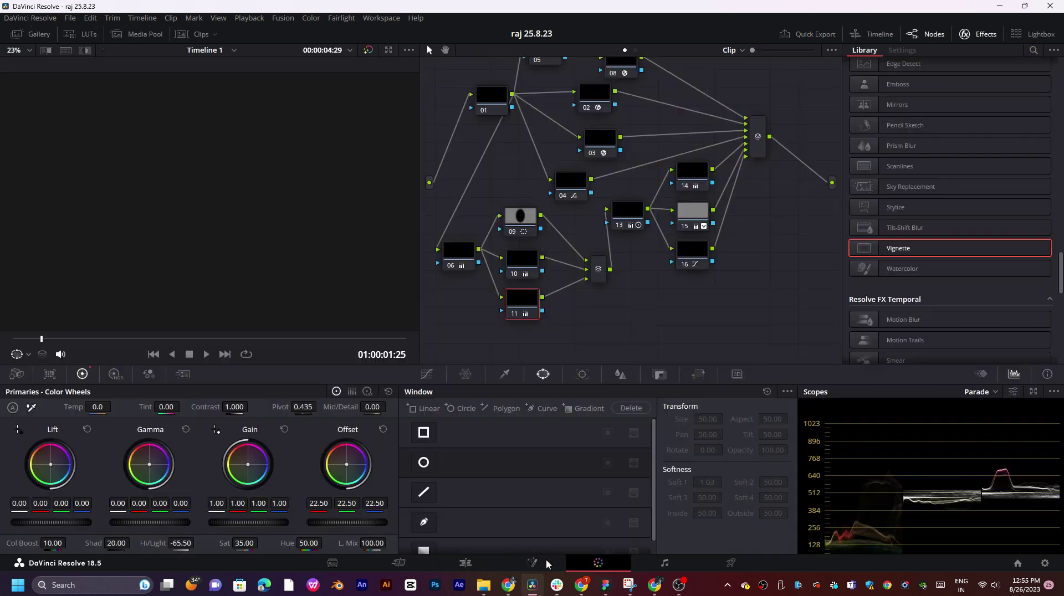
click(545, 562)
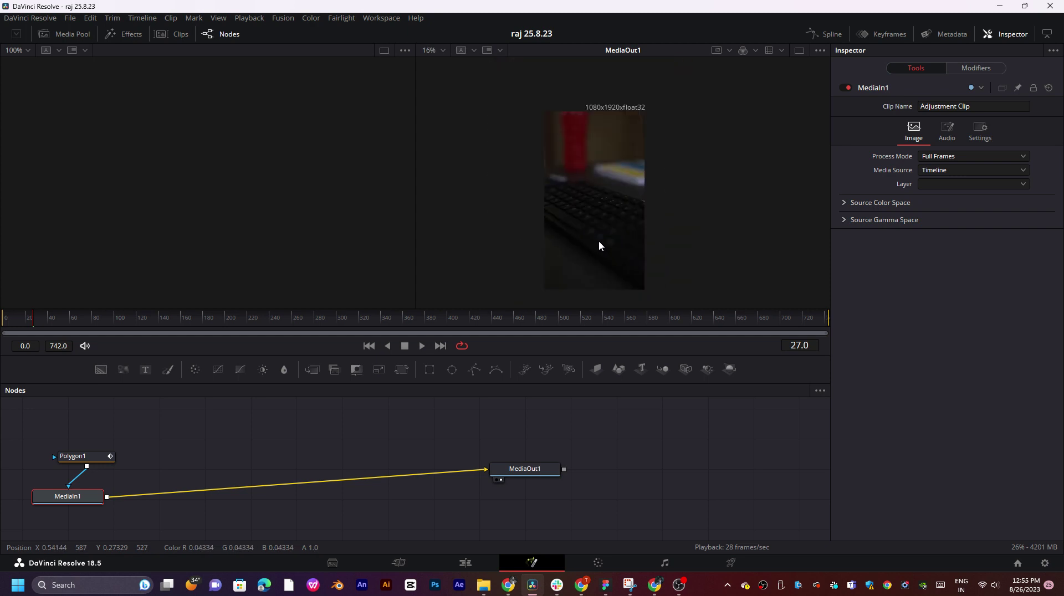
click(73, 456)
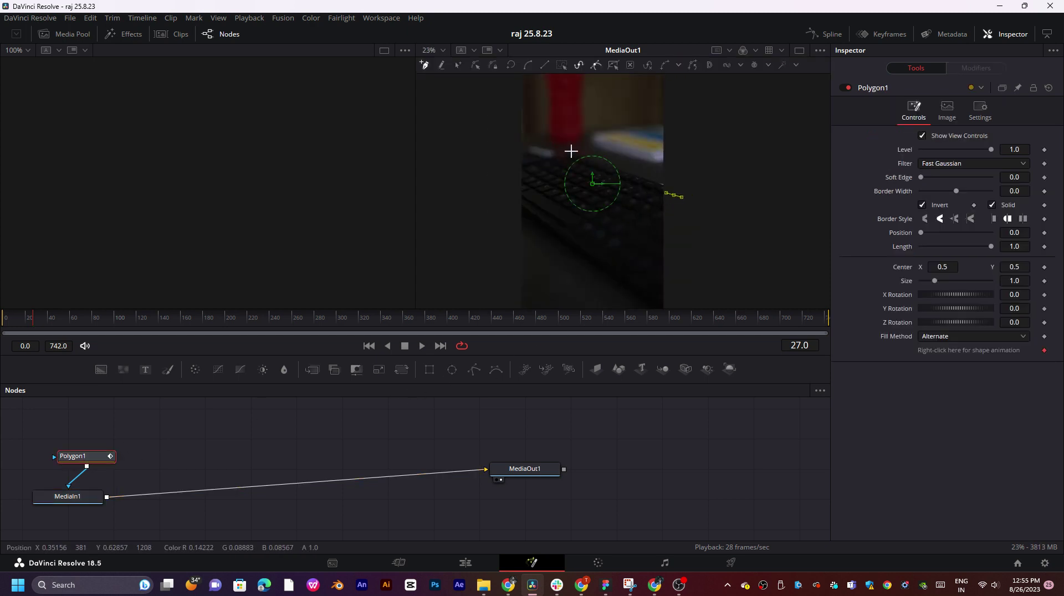
scroll(518, 206, down, 3)
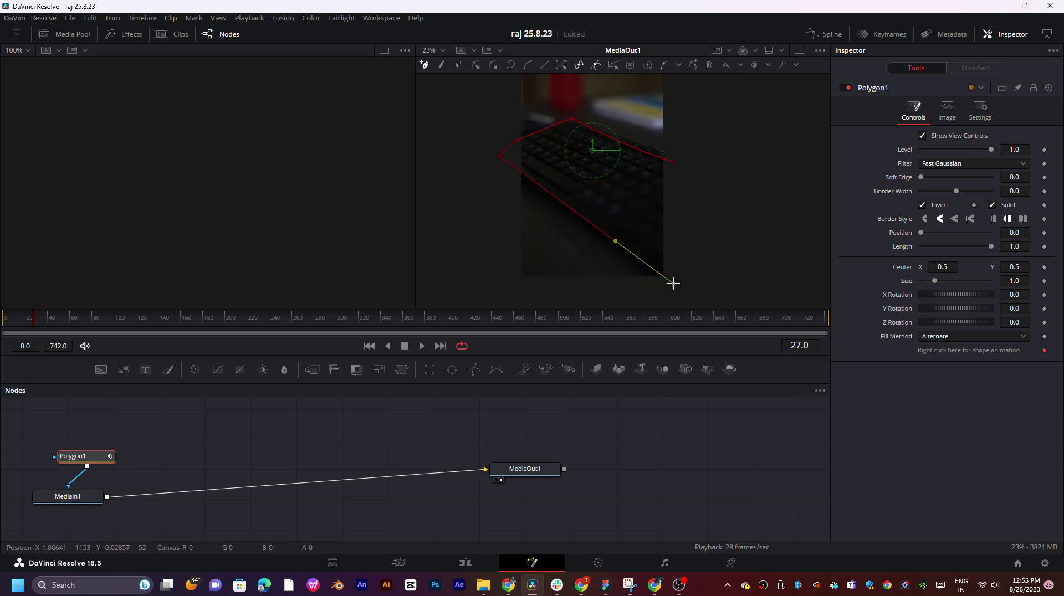
drag(674, 162, 713, 173)
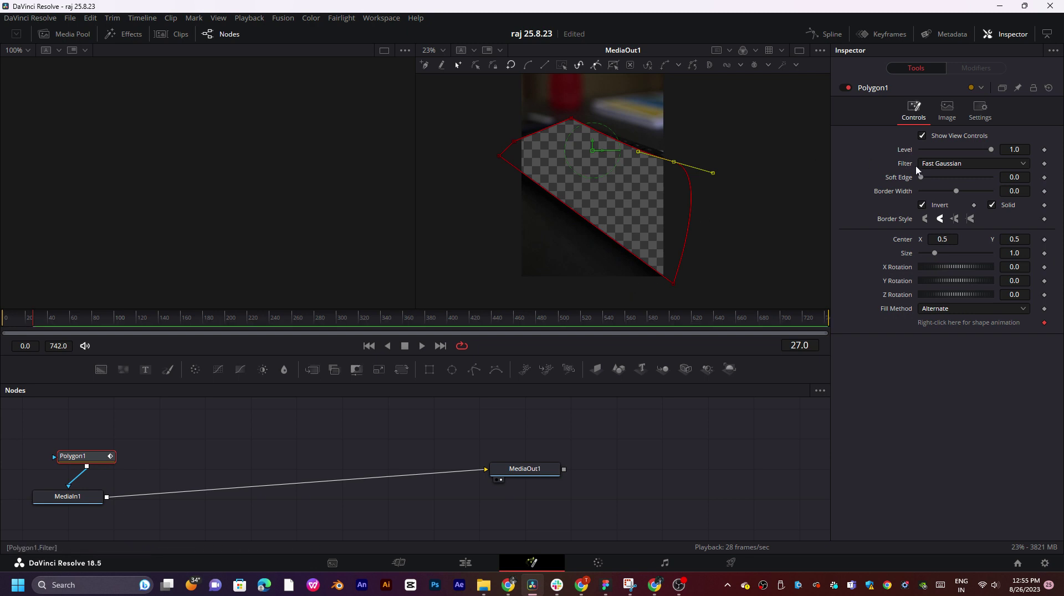
click(923, 206)
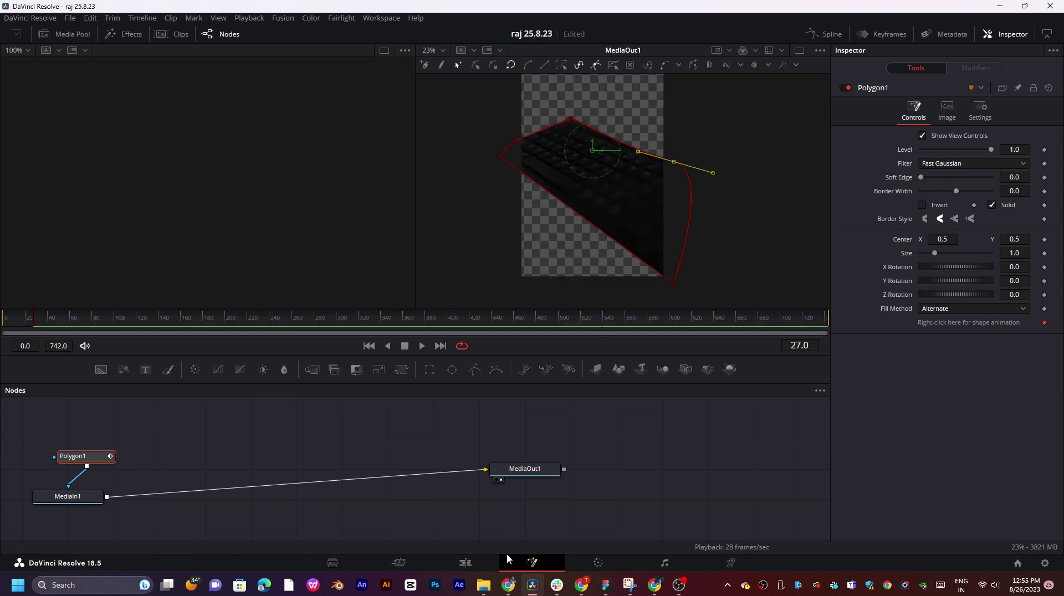
- Return to the edit timeline and play the section over the Video 3 copy to check the keyboard mask
click(465, 563)
click(286, 327)
key(space)
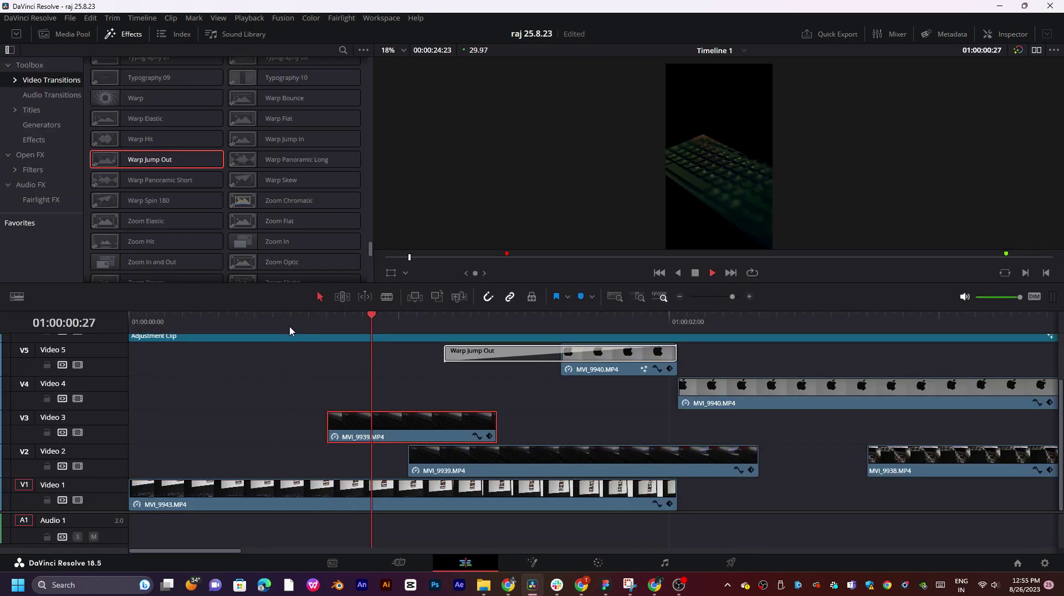
- Play the timeline from its beginning to check how the mask affects the MVI_9943.MP4 clip on Video 1
click(257, 327)
key(Home)
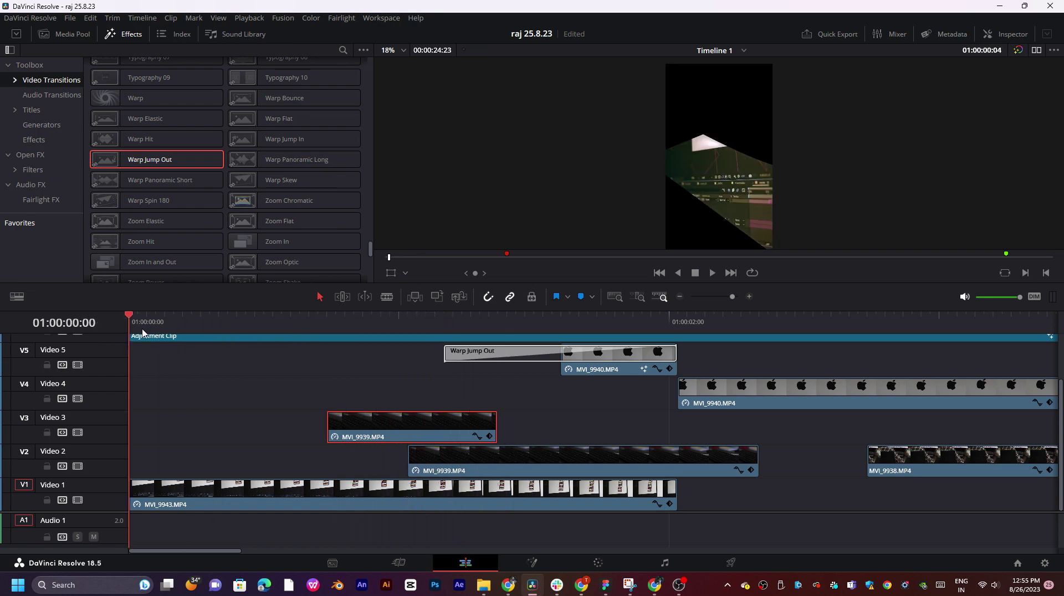
key(space)
- In Fusion, delete the Polygon1 mask from the Adjustment Clip and return to the edit timeline
click(322, 505)
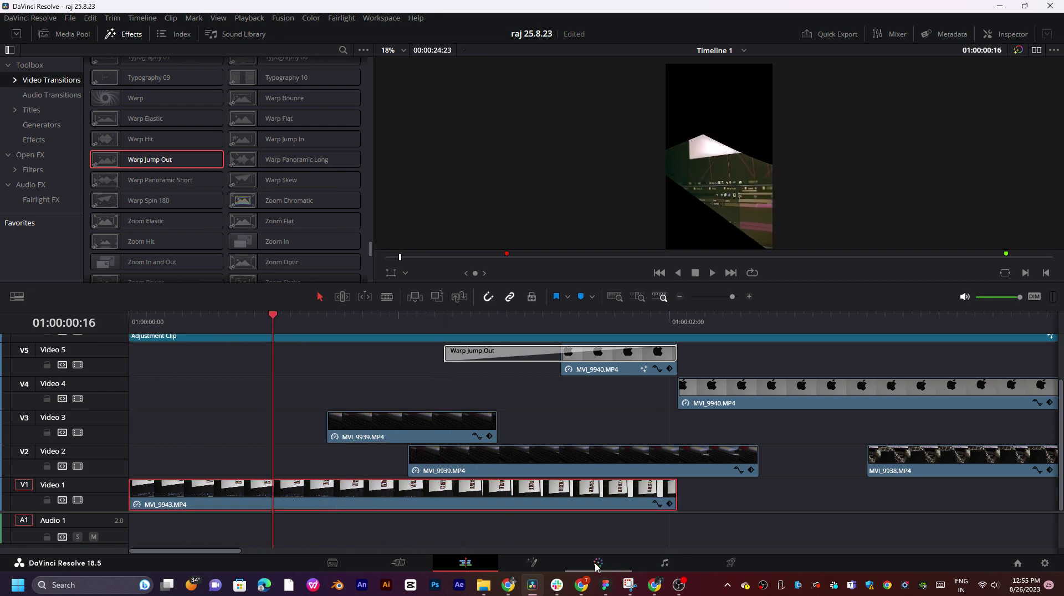
click(532, 563)
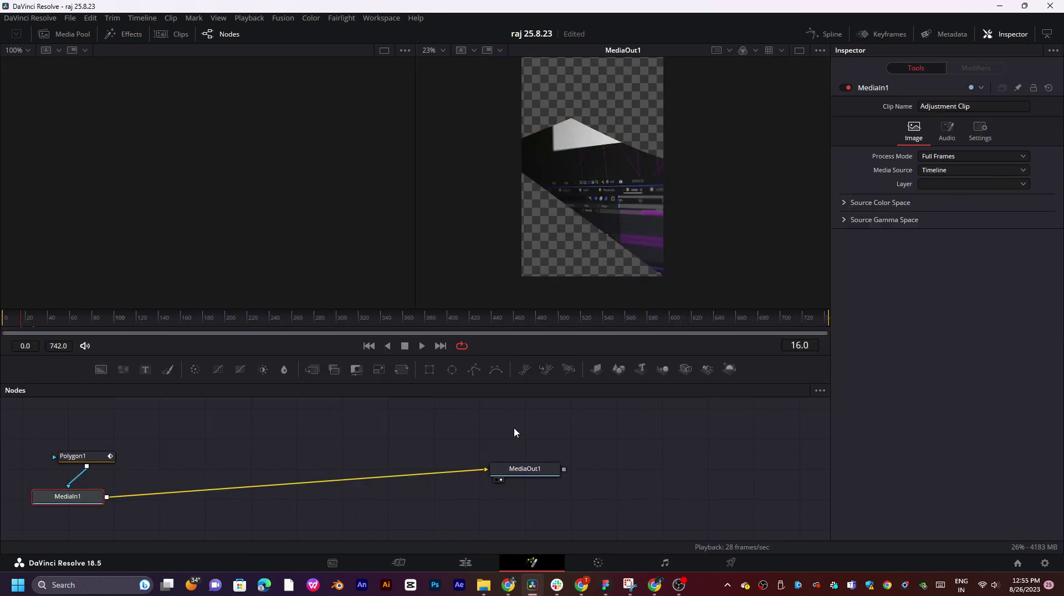
click(99, 457)
key(Delete)
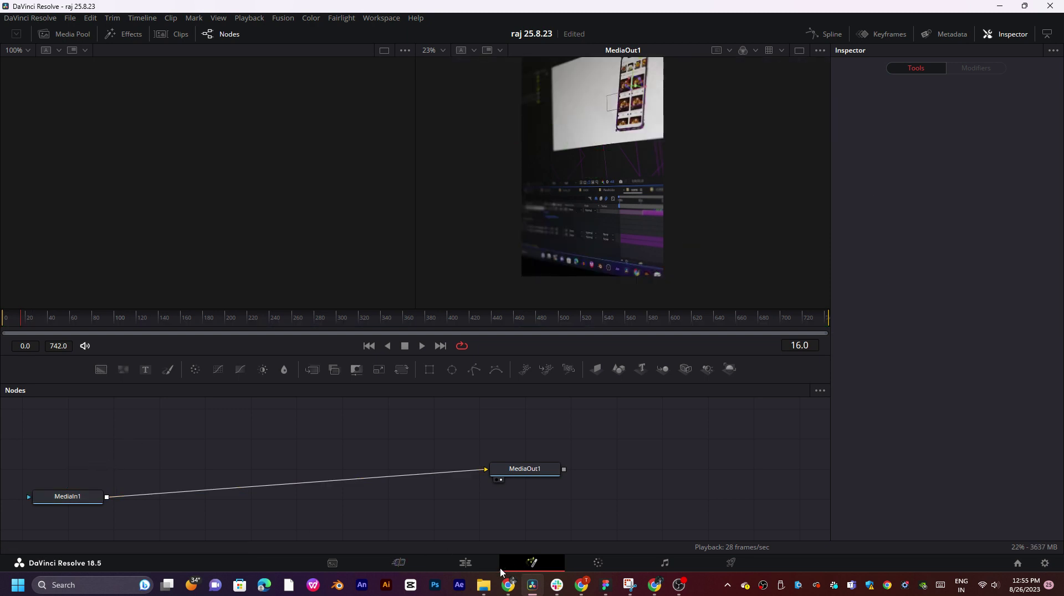
click(474, 564)
- At 01:00:00:27, redraw the polygon mask around the keyboard on the Adjustment Clip in Fusion and turn off its Invert option
click(359, 421)
click(371, 322)
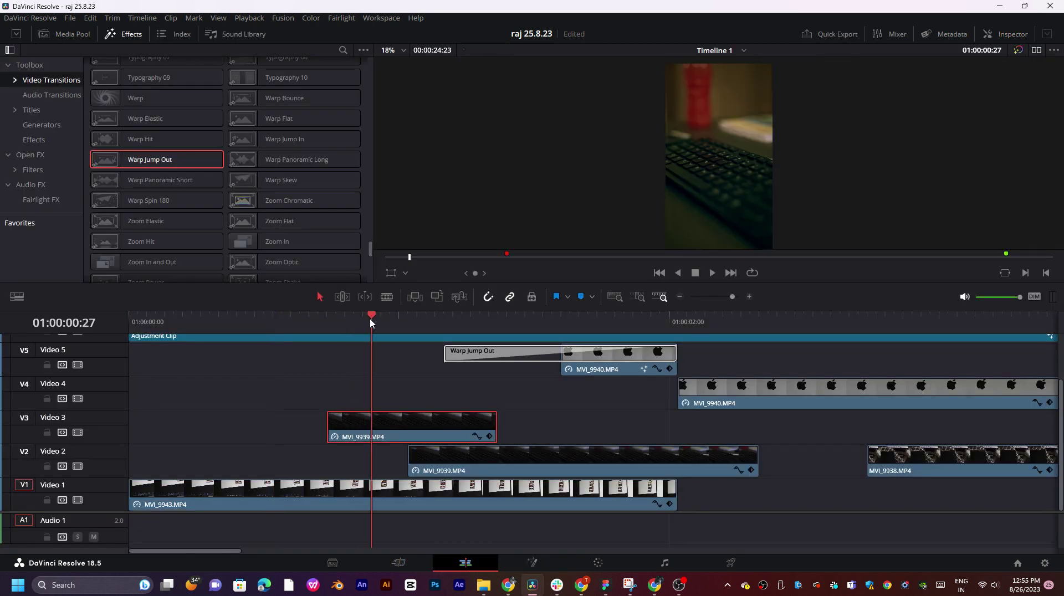
click(534, 563)
click(473, 369)
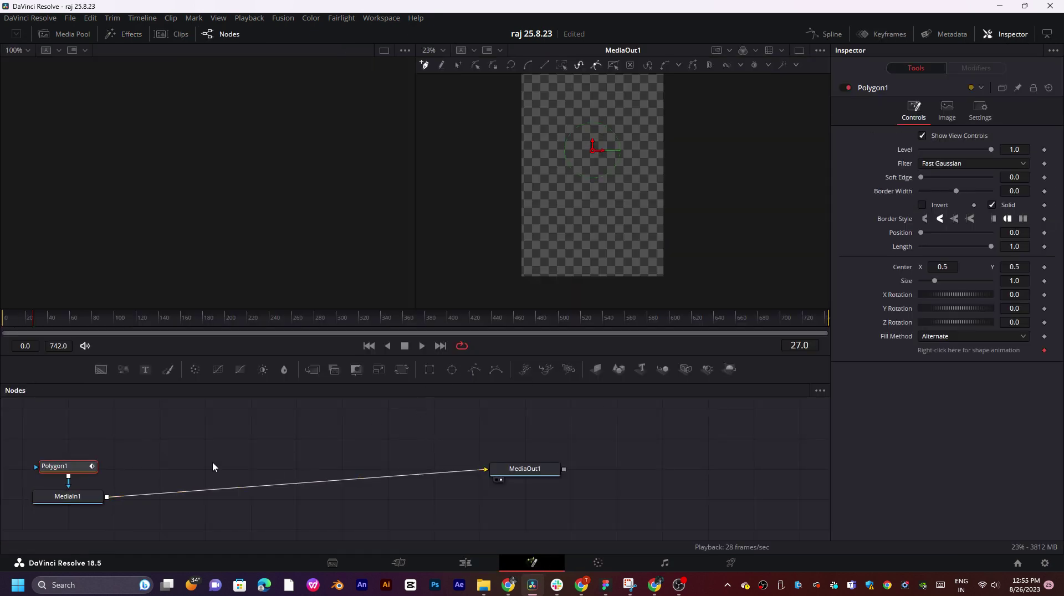
click(922, 205)
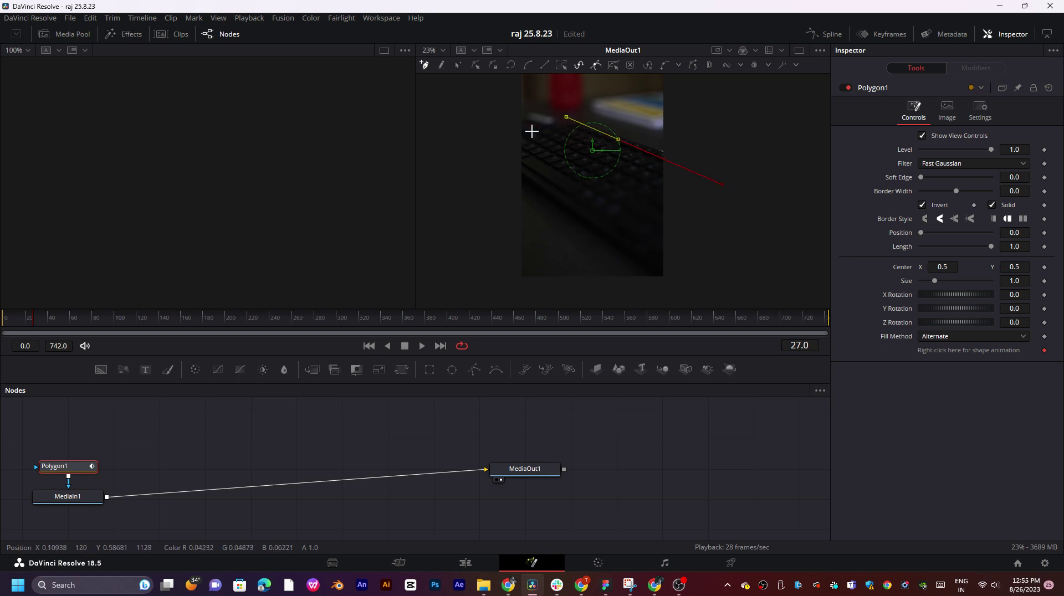
click(481, 147)
click(612, 242)
click(678, 291)
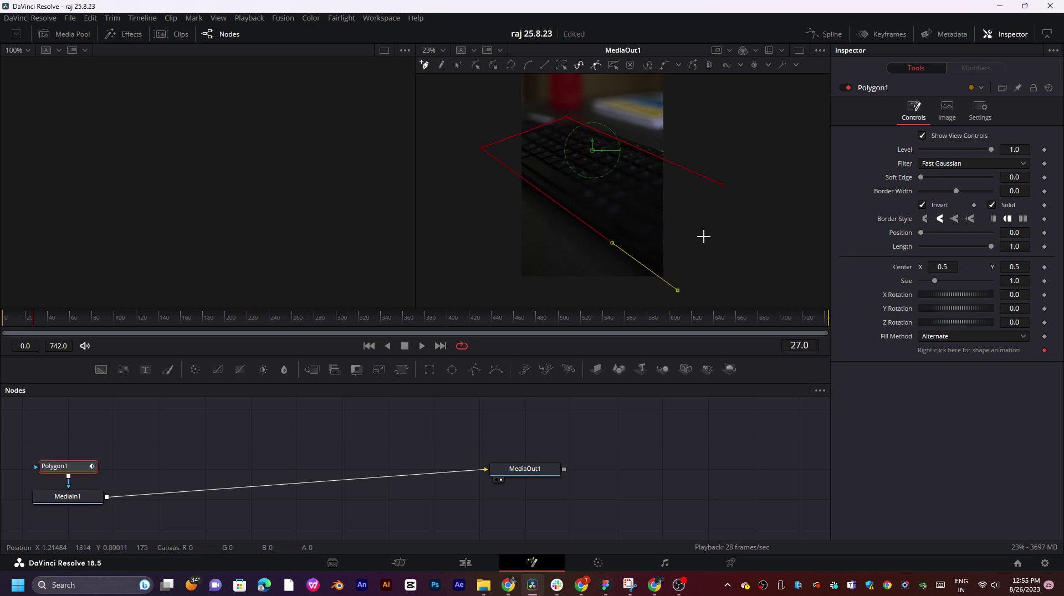
click(723, 185)
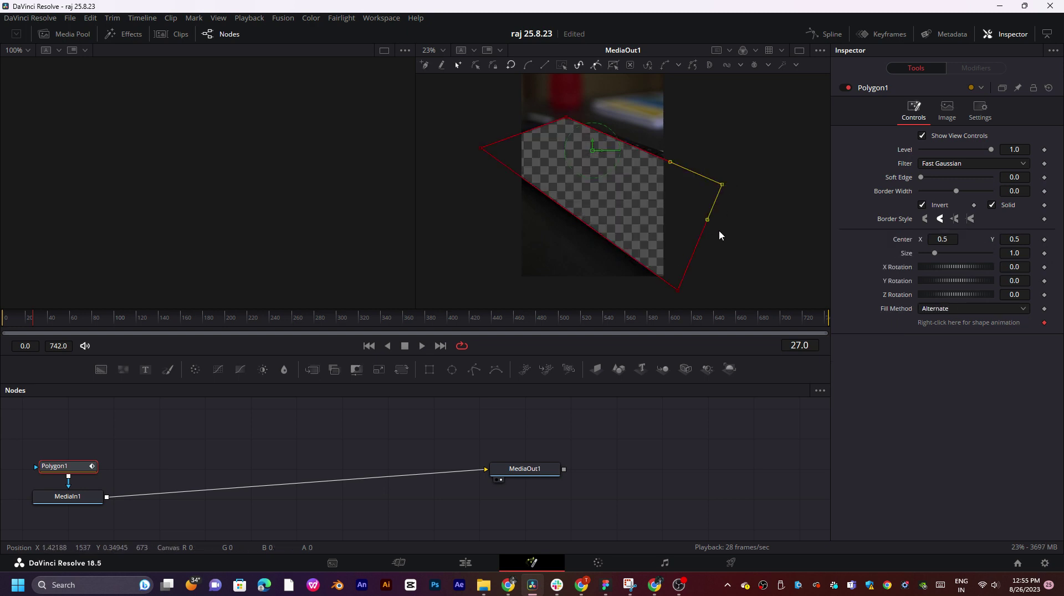
click(922, 206)
click(465, 563)
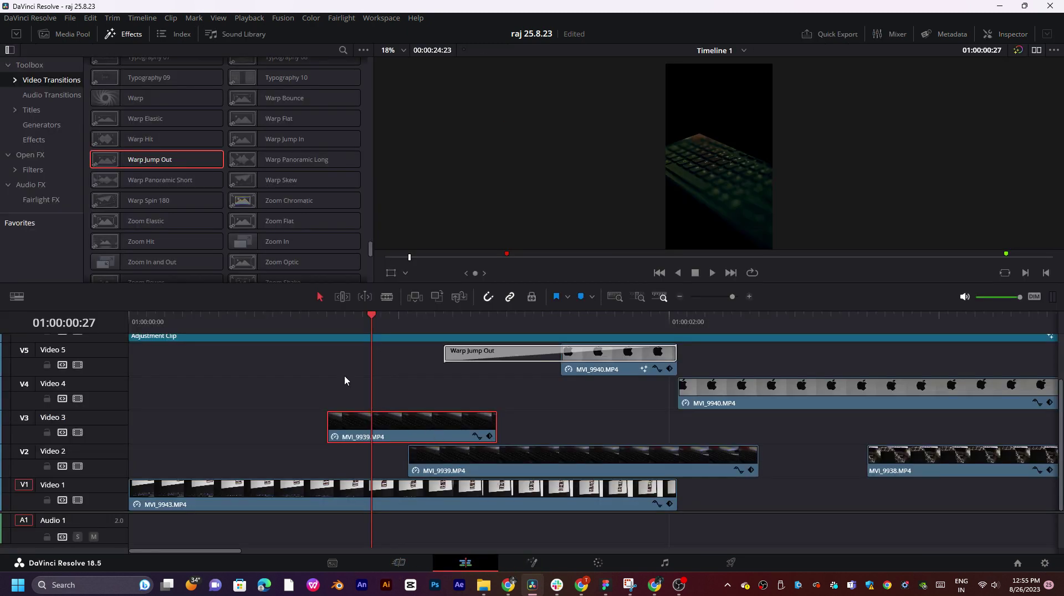
- Move the MVI_9939.MP4 freeze-frame clip from Video 3 up to Video 7, above the Adjustment Clip, with the playhead at 01:00:00:22
drag(291, 321, 327, 323)
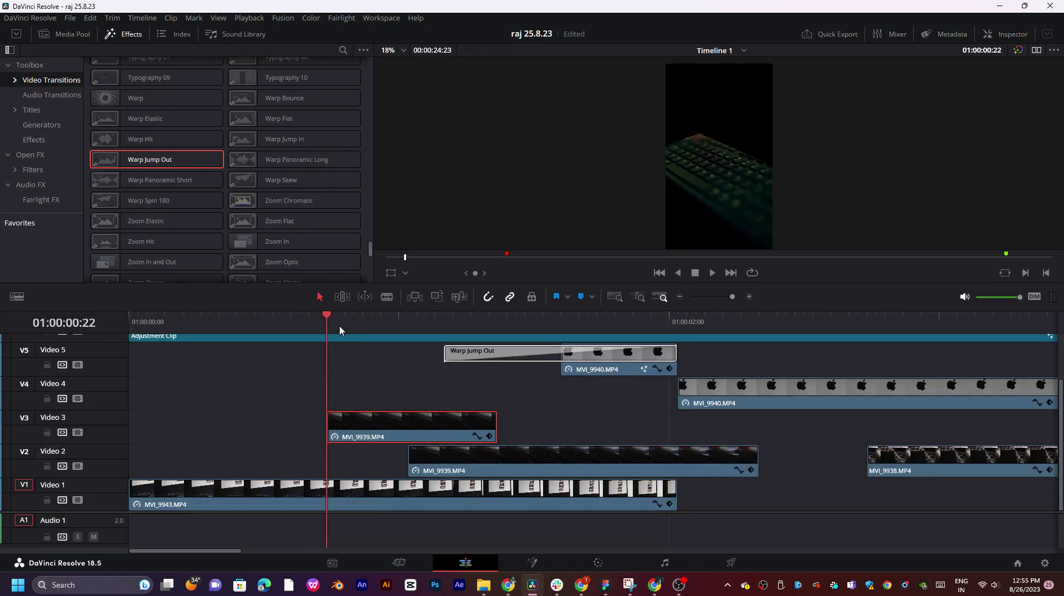
scroll(407, 422, up, 2)
drag(409, 446, 377, 386)
drag(376, 471, 391, 354)
scroll(310, 452, down, 1)
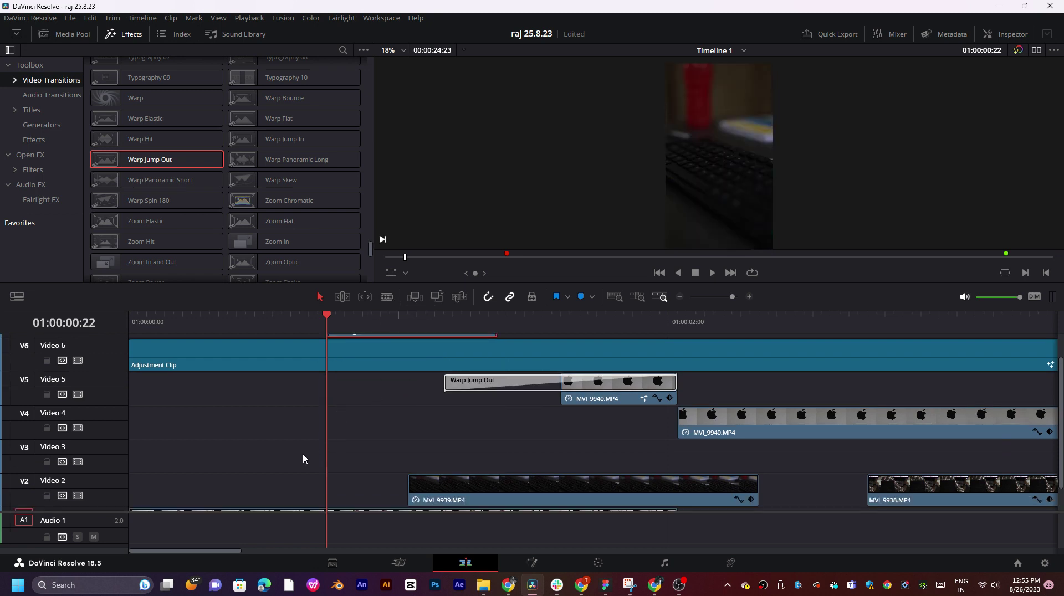
- In Fusion, draw a closed polygon mask around the keyboard on the MVI_9939.MP4 freeze-frame clip and leave Invert off
click(533, 563)
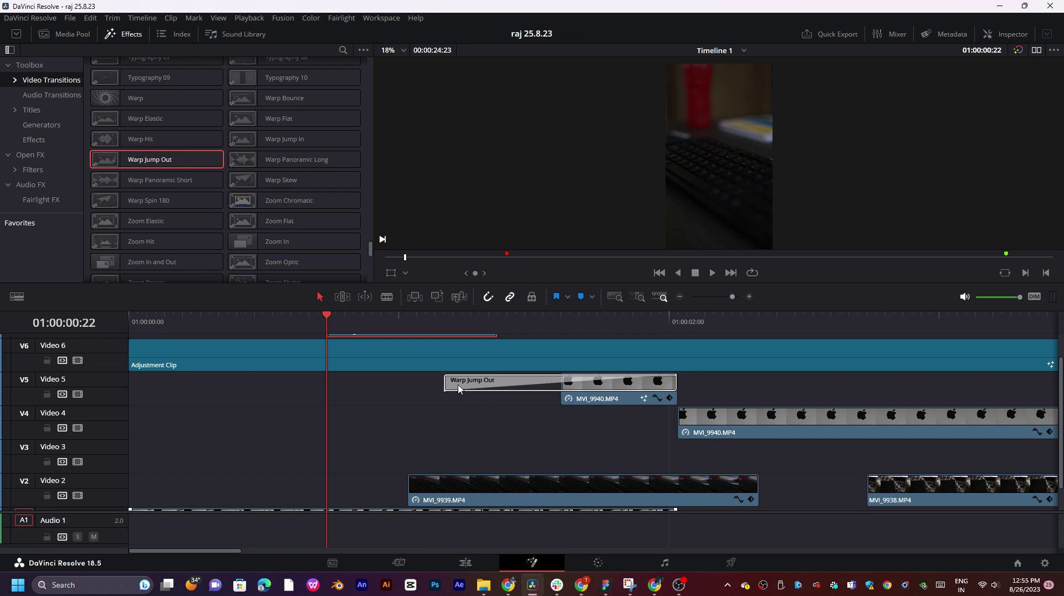
scroll(682, 197, down, 5)
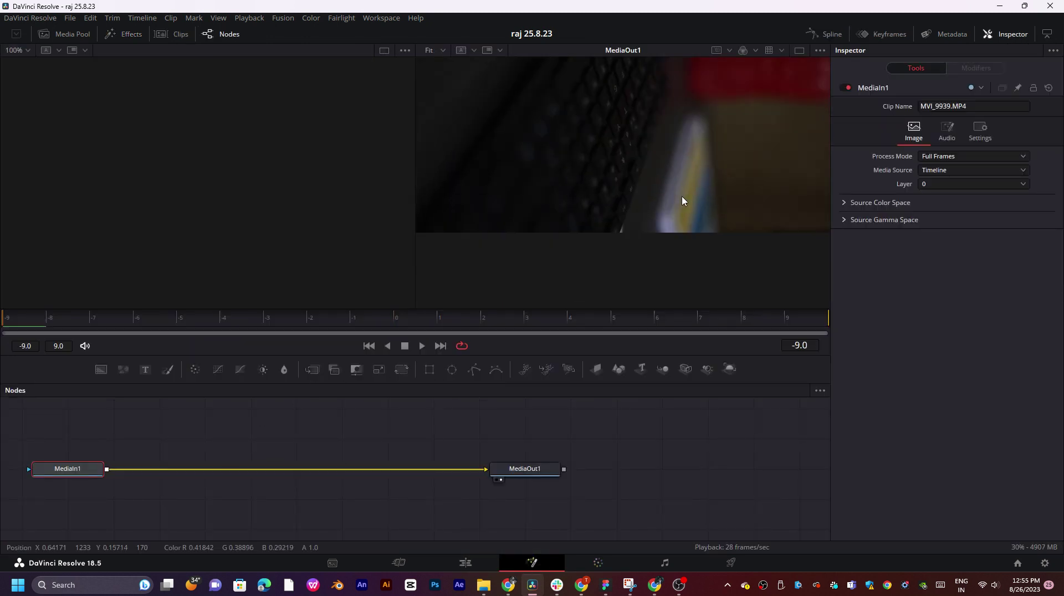
scroll(663, 168, up, 3)
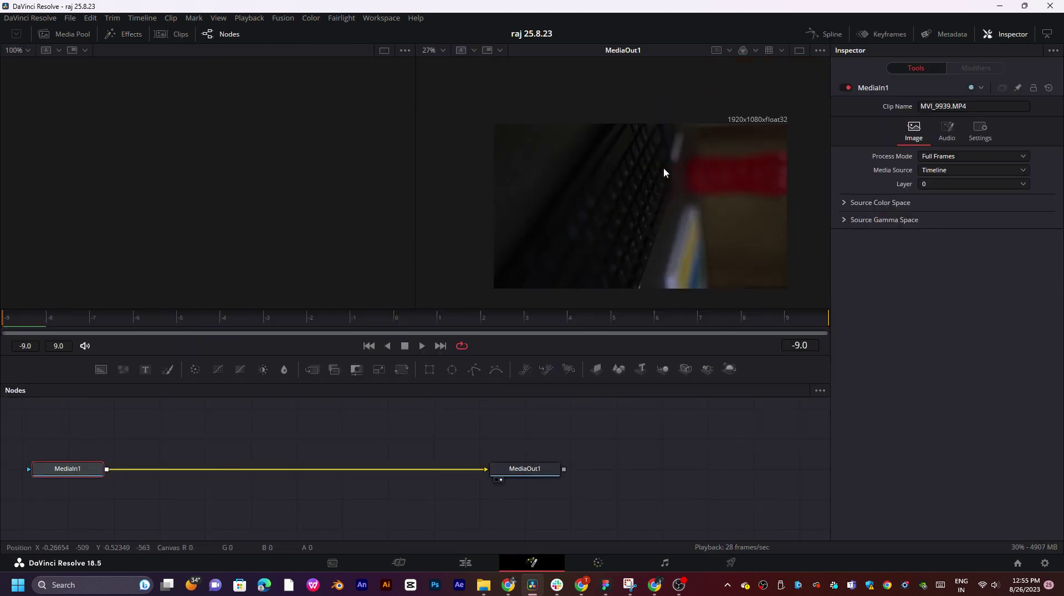
click(472, 375)
click(921, 205)
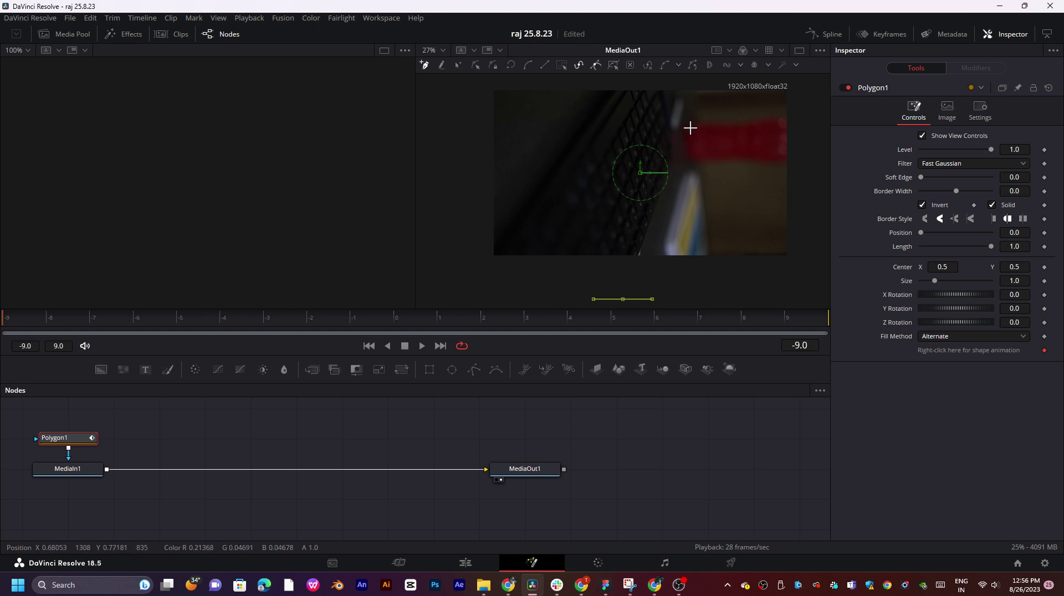
scroll(656, 109, up, 4)
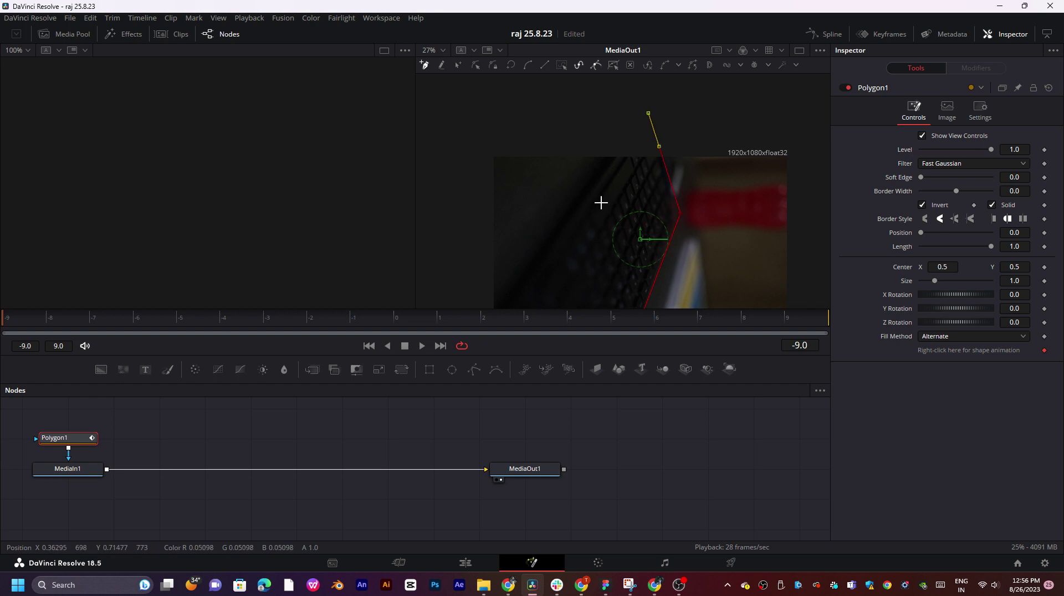
scroll(560, 222, down, 7)
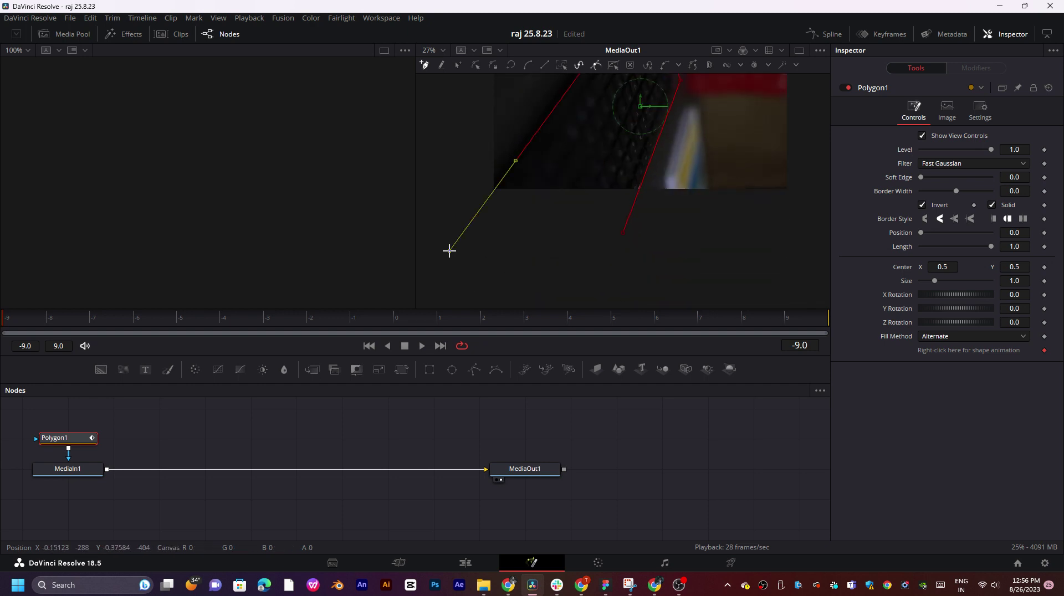
key(shift+c)
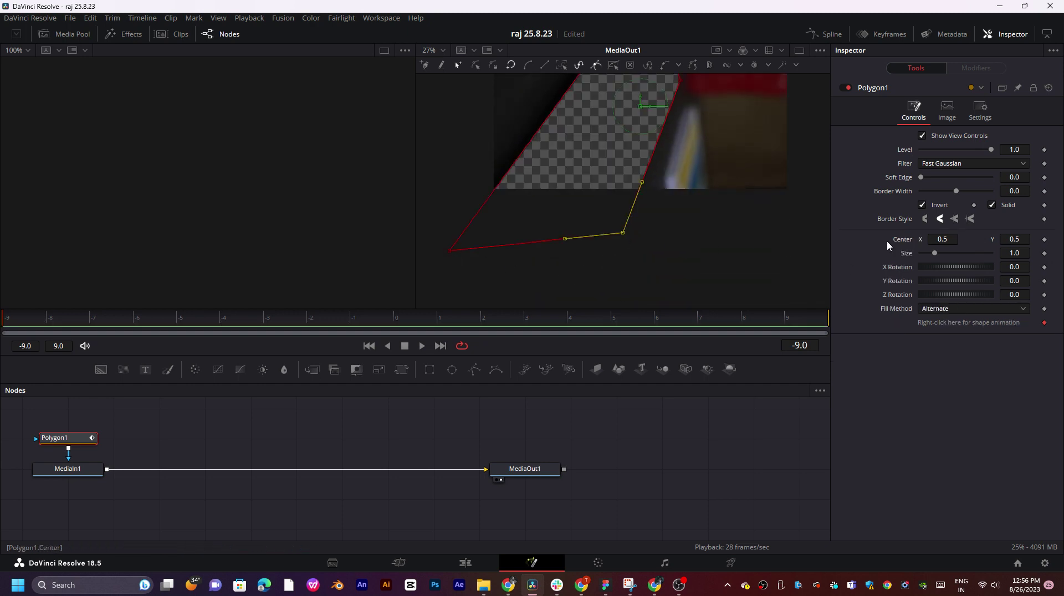
click(922, 205)
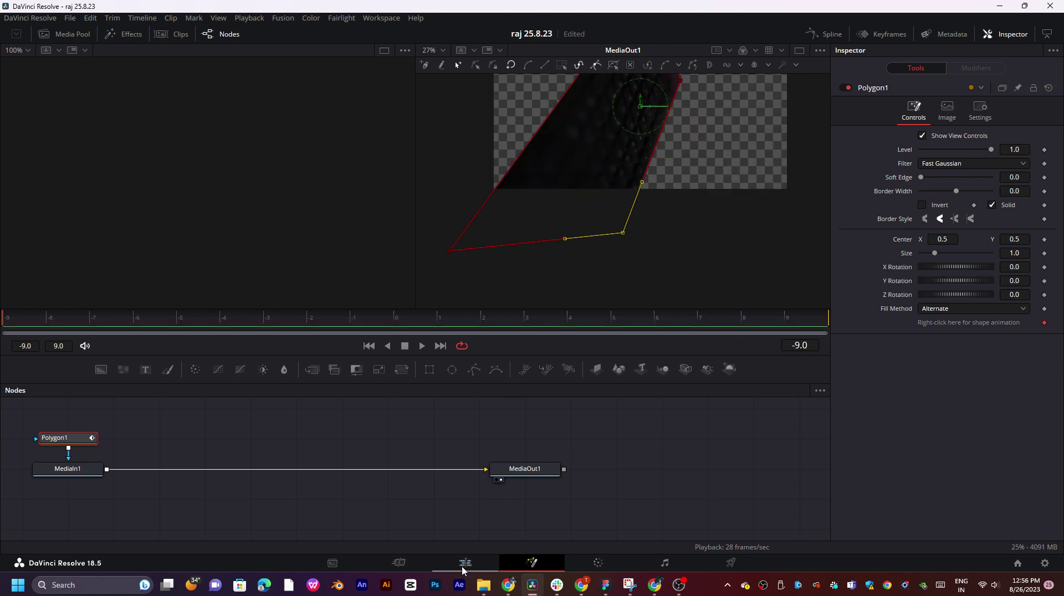
click(464, 565)
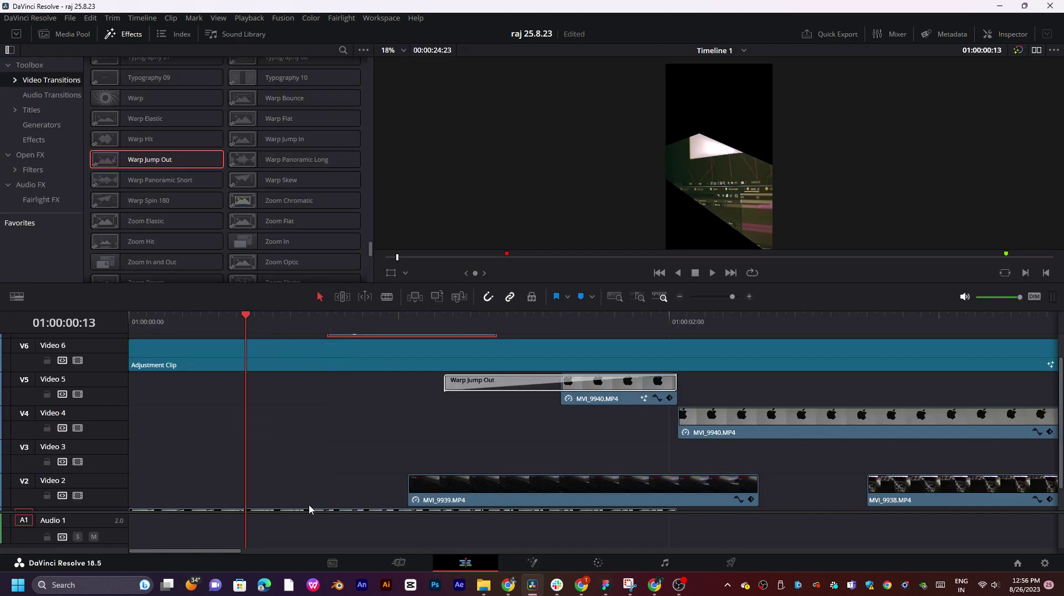
- Open Fusion over the Video 1 section and delete the Polygon1 mask from the Adjustment Clip
scroll(310, 509, down, 1)
click(304, 490)
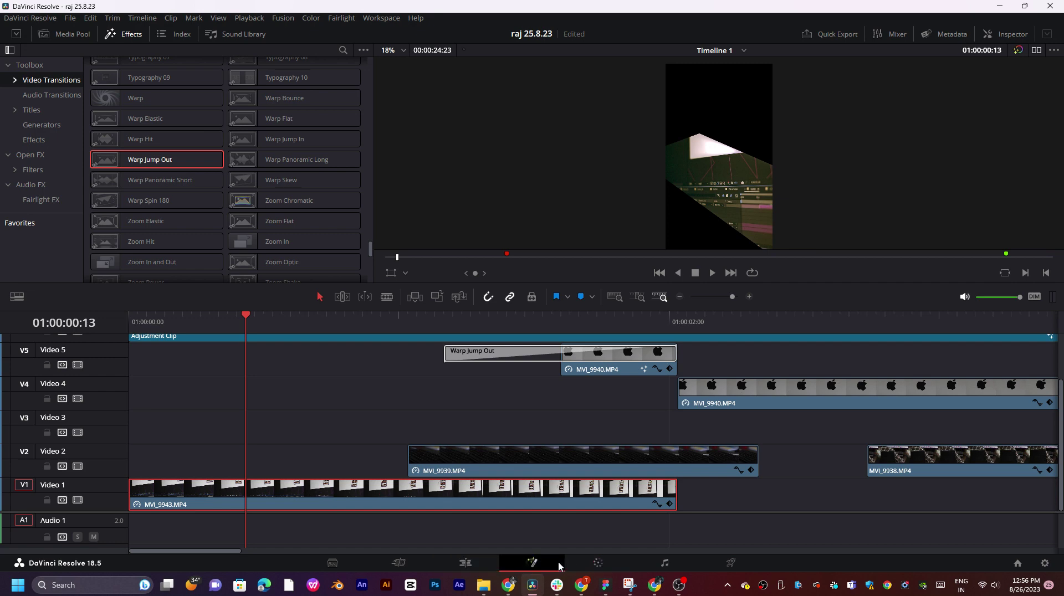
click(532, 563)
click(80, 470)
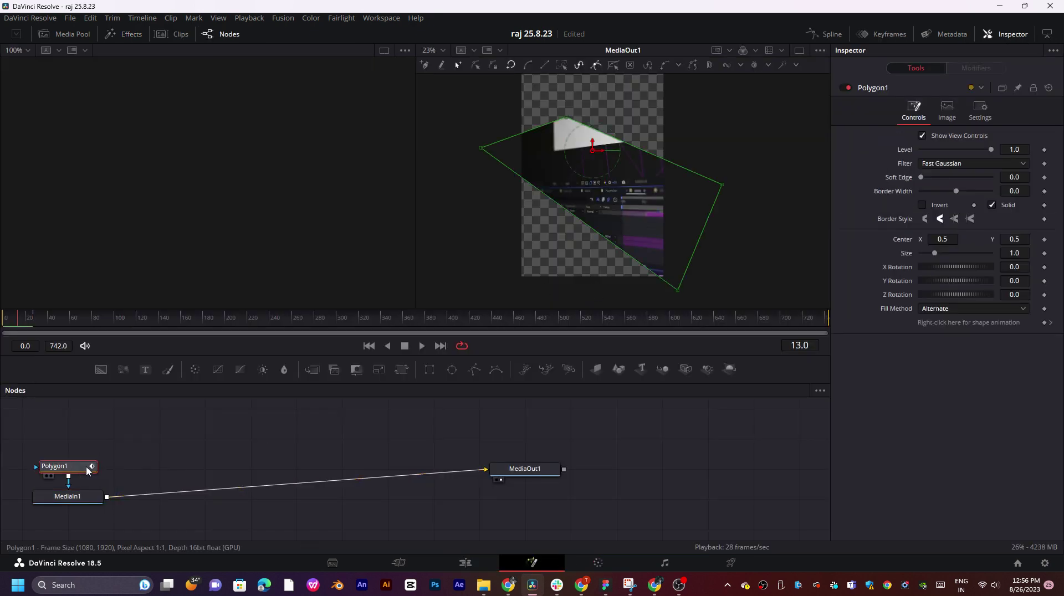
key(Delete)
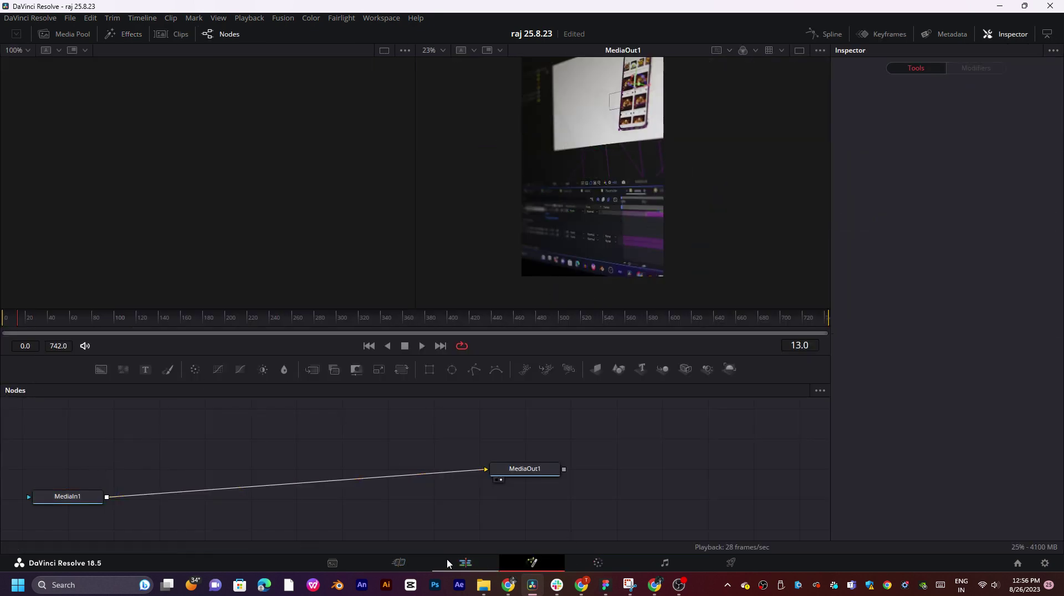
click(461, 563)
- Move the masked MVI_9939.MP4 clip from Video 7 back to Video 3, keeping its start at 01:00:00:22
scroll(434, 412, up, 1)
key(Down)
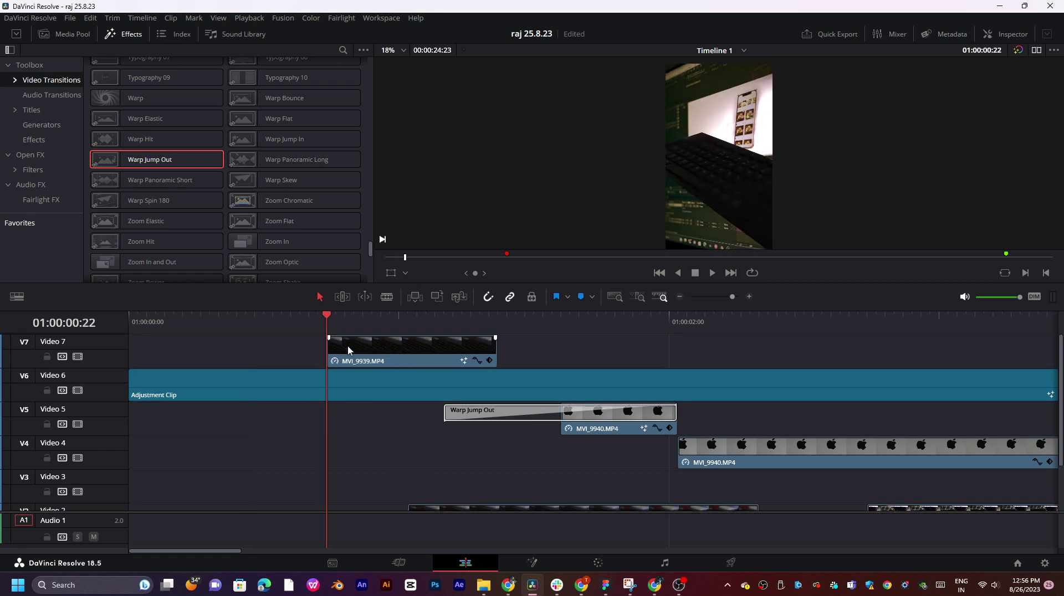
scroll(379, 347, down, 1)
scroll(379, 348, up, 1)
drag(379, 349, 364, 456)
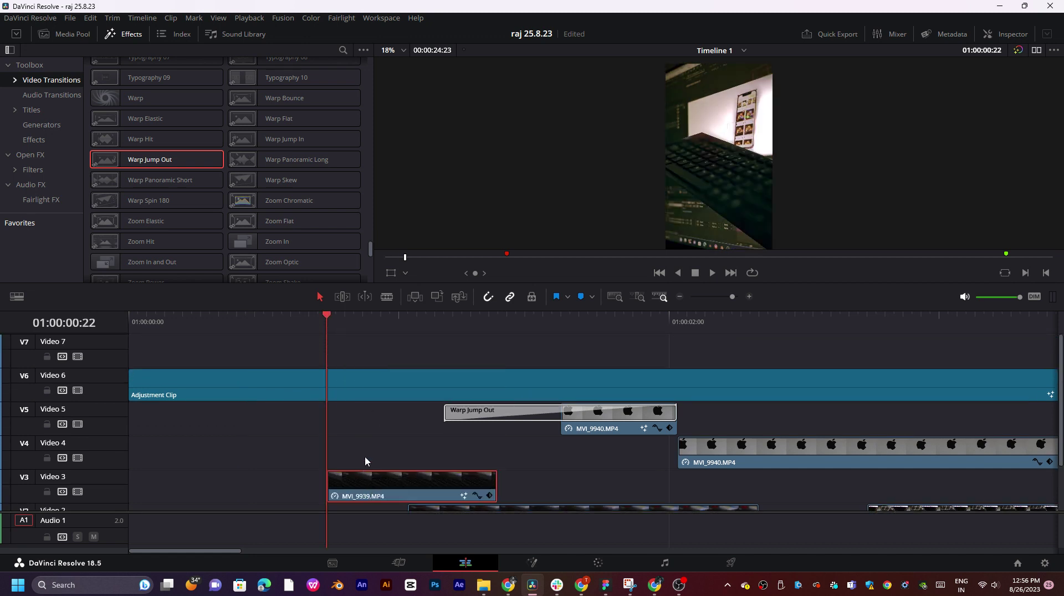
scroll(364, 454, down, 1)
- Play the opening from 01:00:00:00 to check the masked keyboard over the Video 1 footage
drag(265, 323, 130, 324)
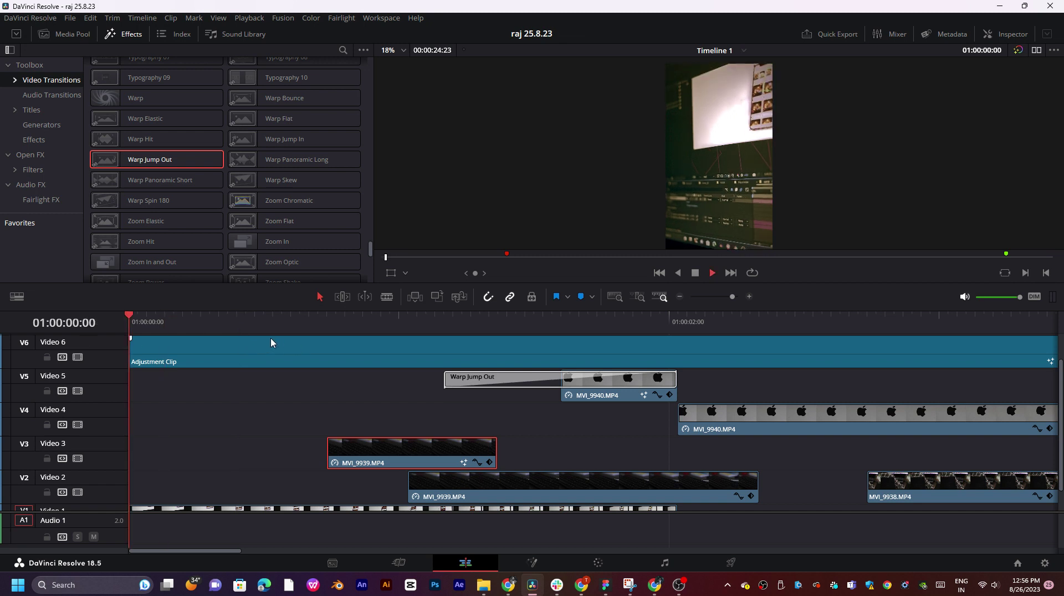
click(255, 323)
key(space)
click(256, 327)
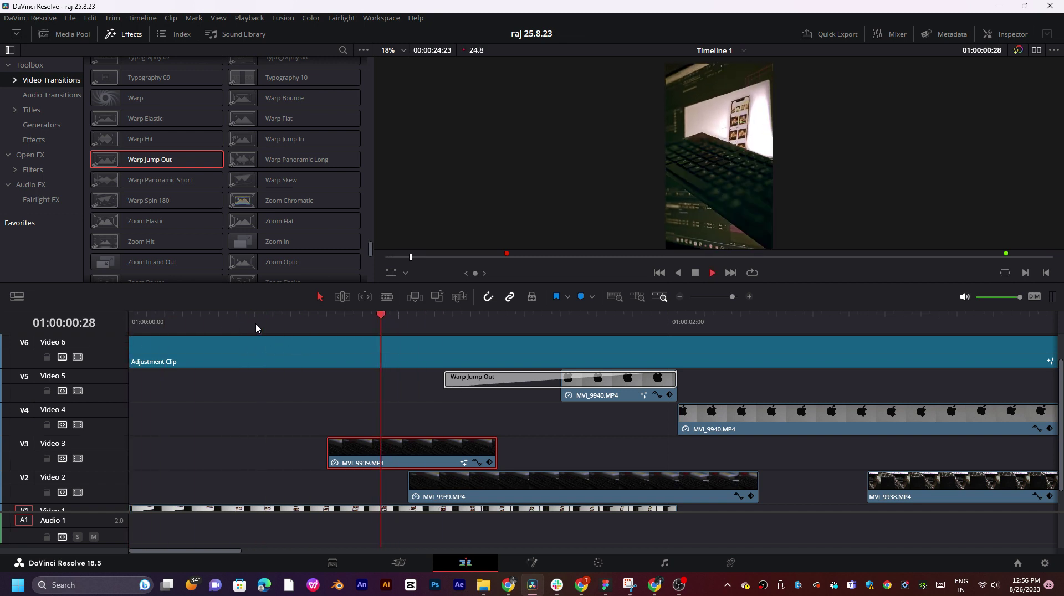
key(space)
- Trim the Video 3 clip's end to the start of the Video 2 keyboard clip and extend its start back to 01:00:00:16
drag(493, 448, 406, 453)
click(333, 317)
drag(328, 454, 273, 455)
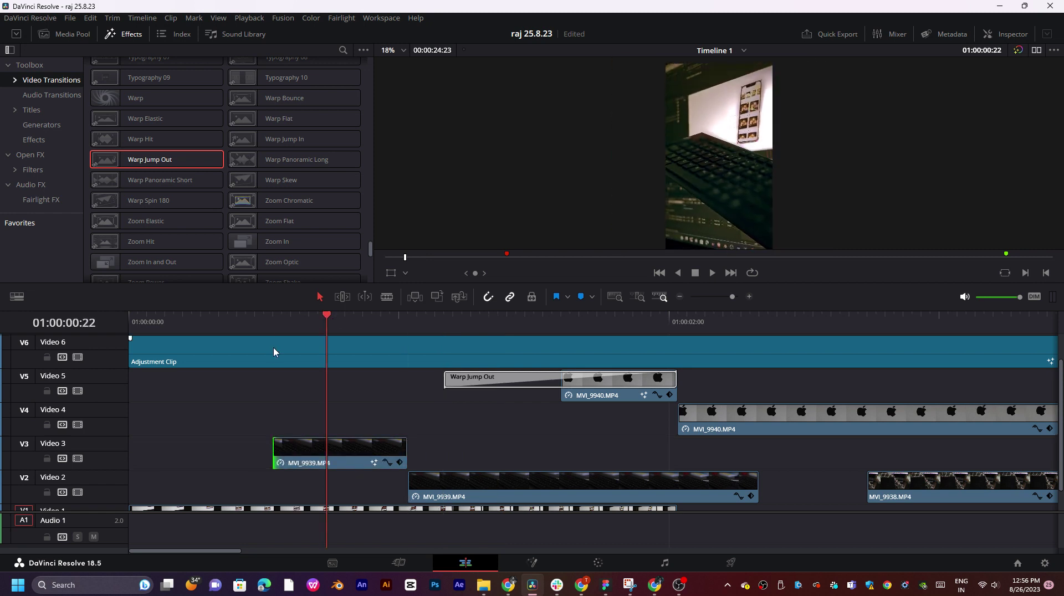
click(273, 320)
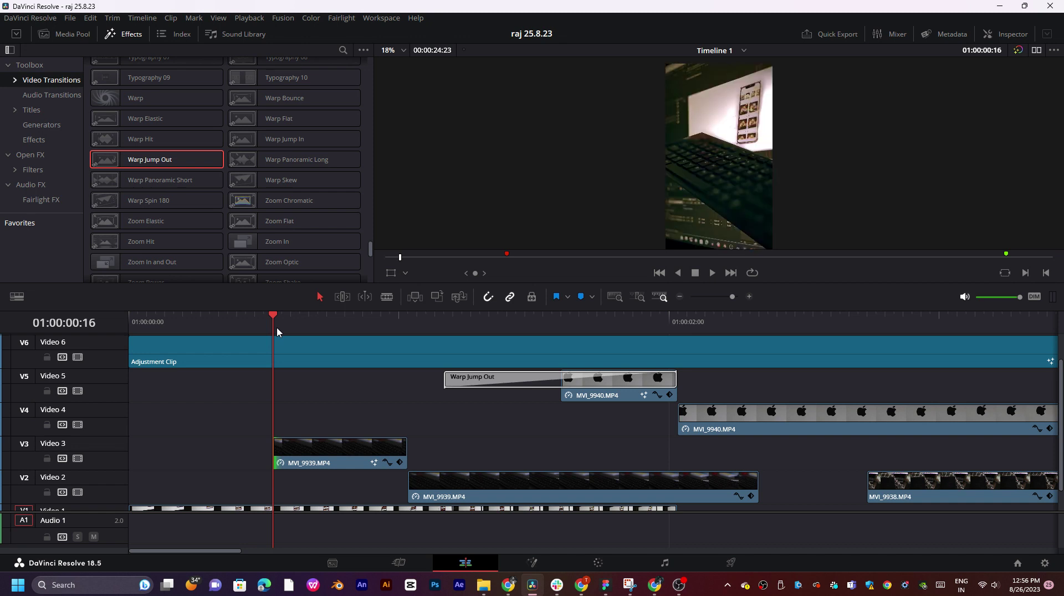
- Try the Split Circle transition at the start of the masked Video 3 clip and play it back
scroll(218, 210, up, 3)
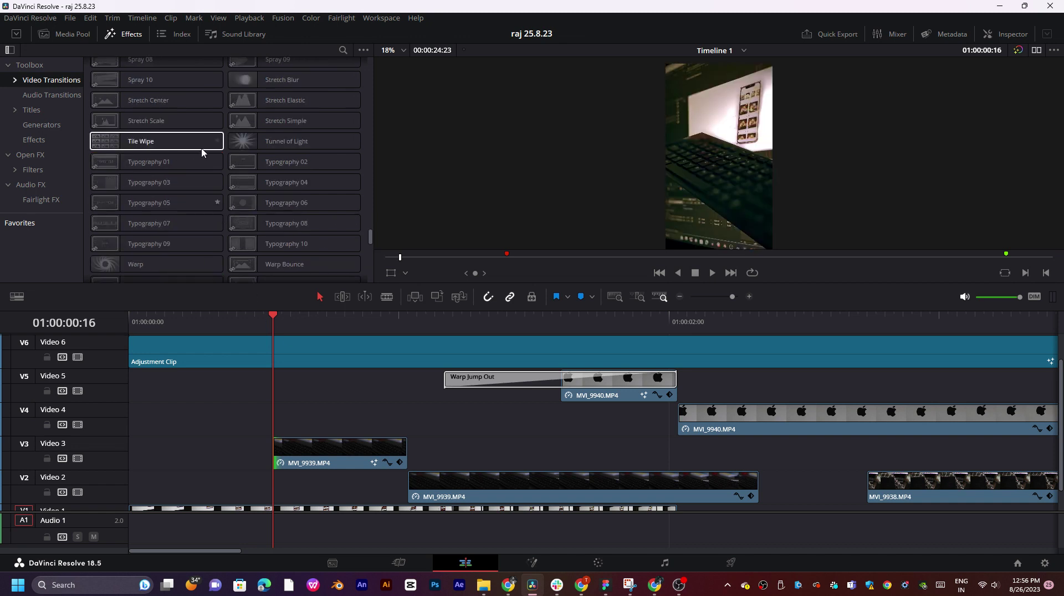
scroll(200, 148, up, 4)
drag(196, 150, 299, 446)
key(space)
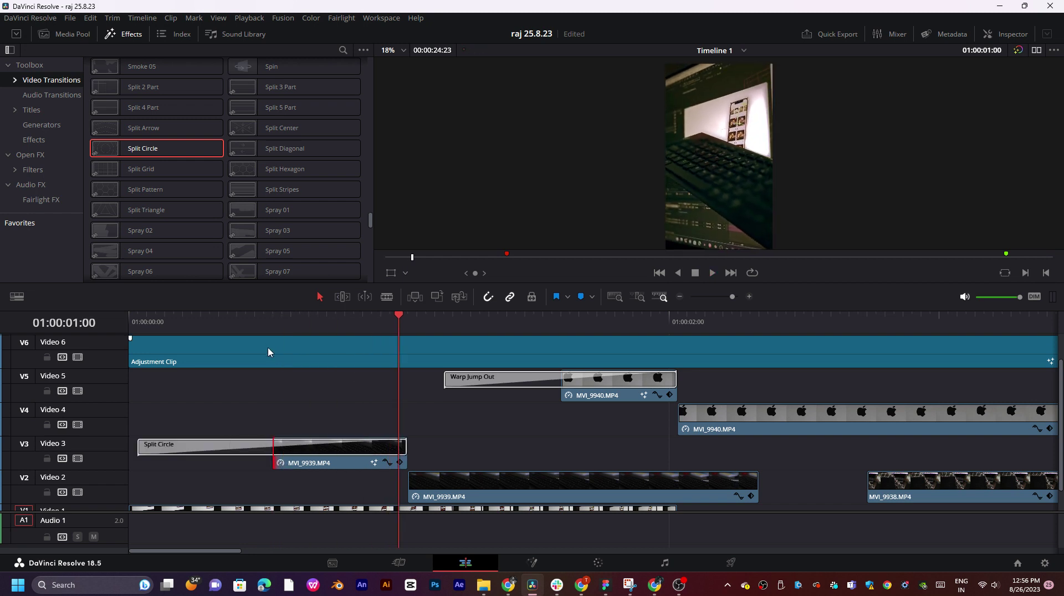
key(Home)
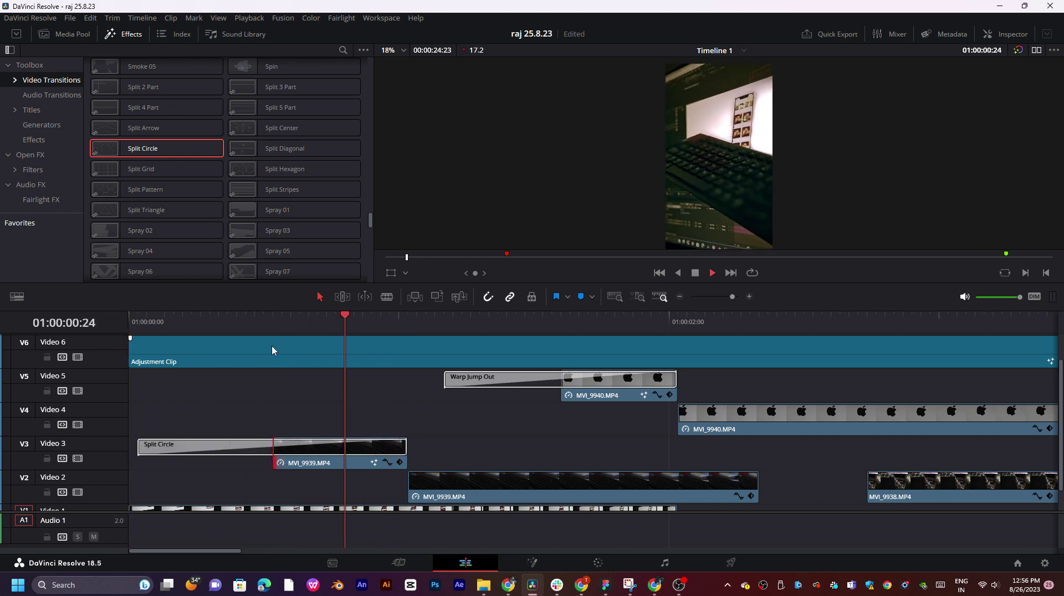
click(236, 321)
- Apply the Slide Left transition to the start of the masked Video 3 clip and preview the keyboard's entrance
scroll(241, 222, up, 5)
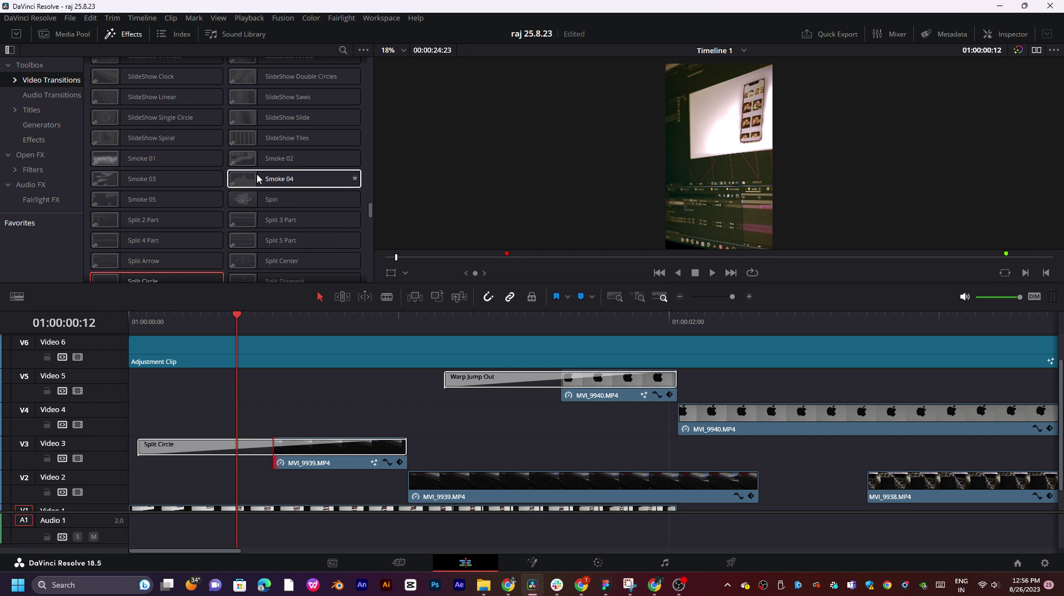
scroll(257, 174, up, 3)
drag(254, 213, 216, 446)
key(space)
click(200, 319)
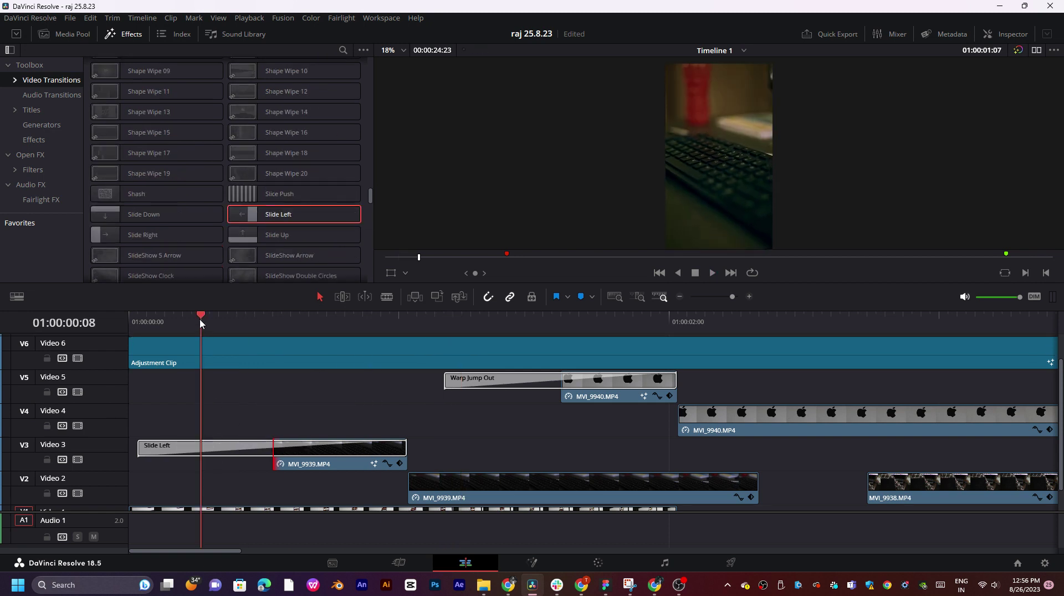
- Look through the Shape Wipe, Rotate and Radial transitions for an alternative entrance to Slide Left
click(143, 321)
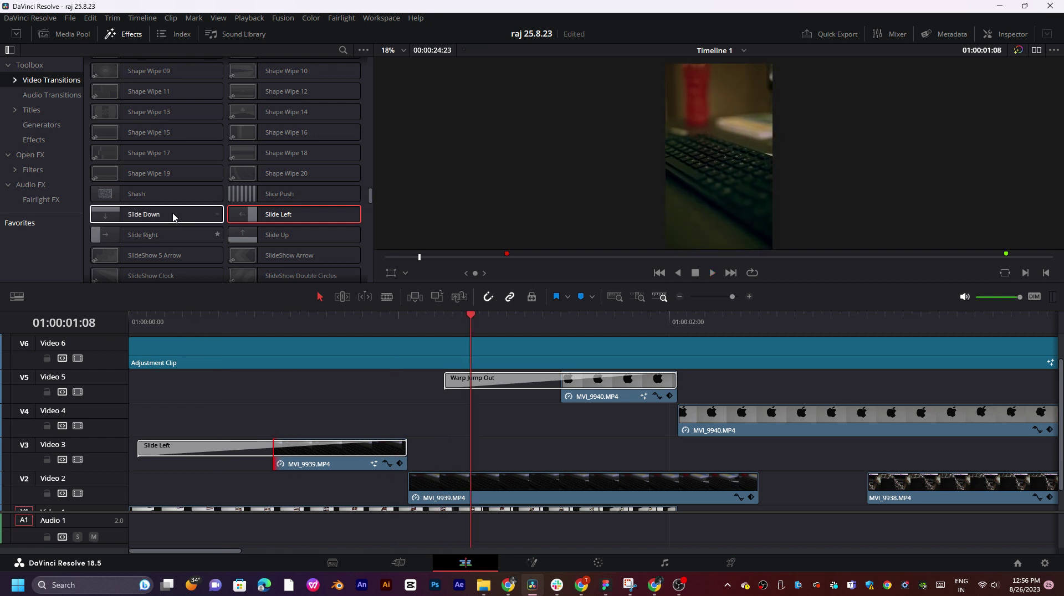
click(579, 378)
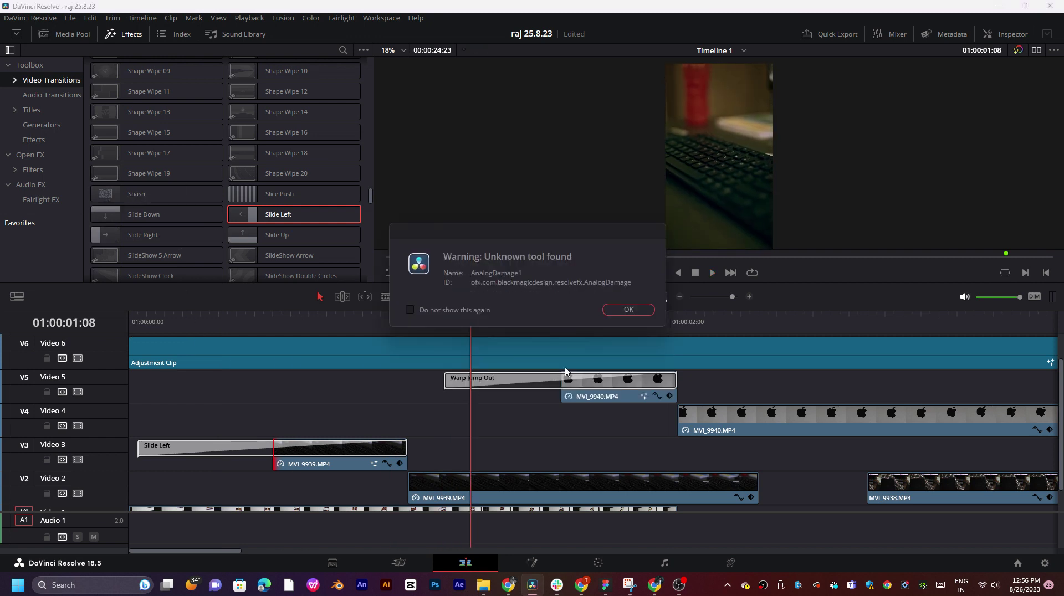
click(626, 308)
scroll(273, 152, up, 3)
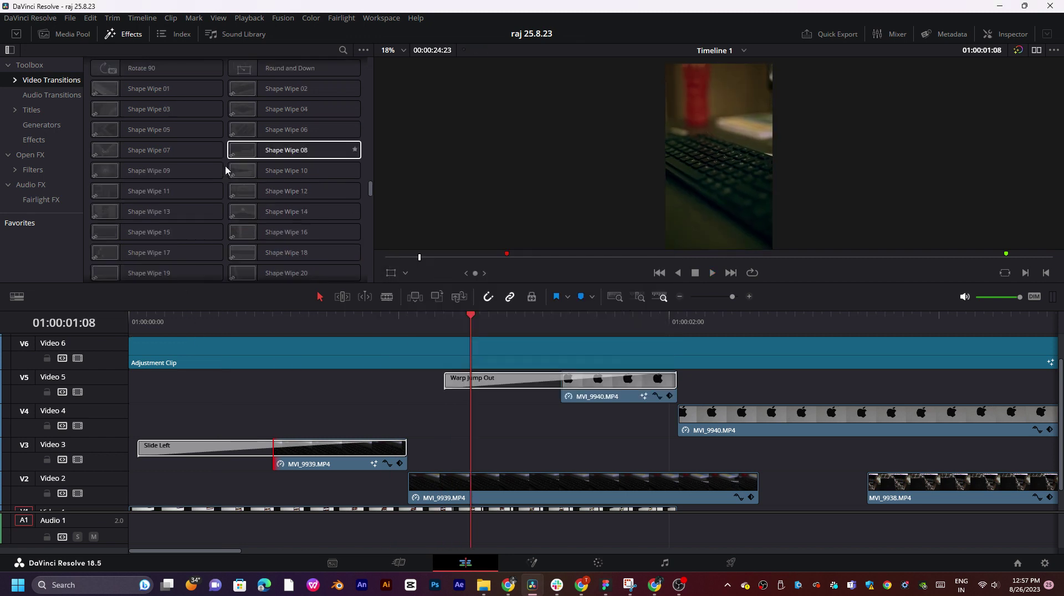
click(125, 171)
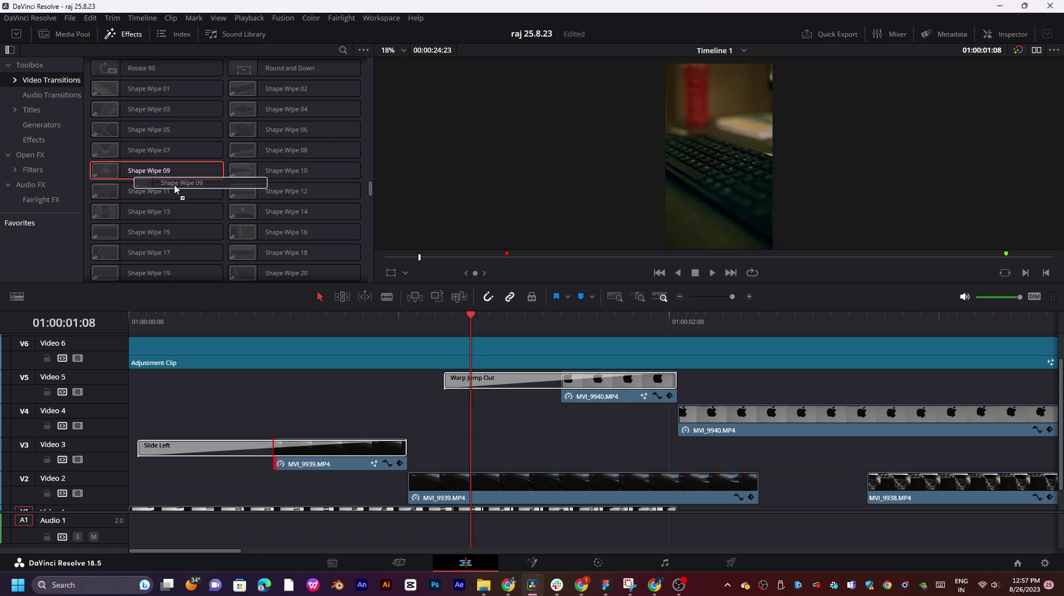
click(131, 152)
click(263, 149)
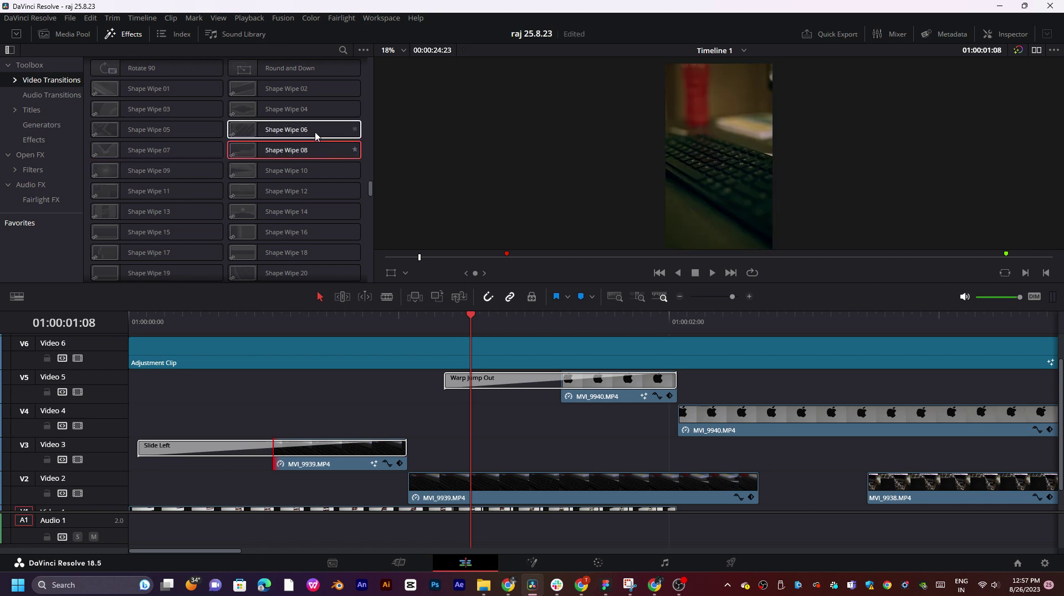
scroll(316, 136, up, 3)
click(303, 148)
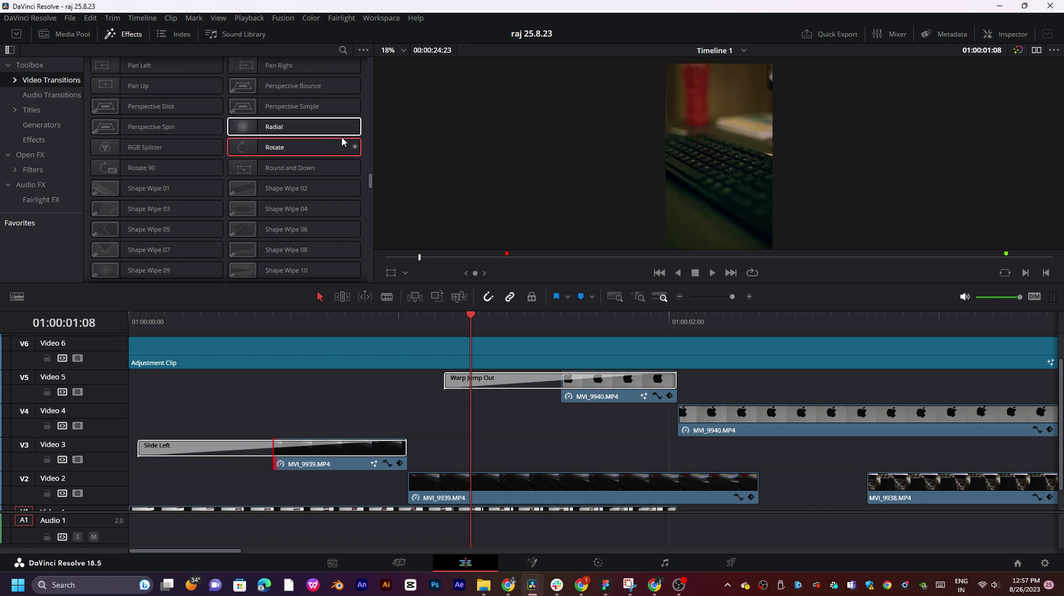
click(294, 126)
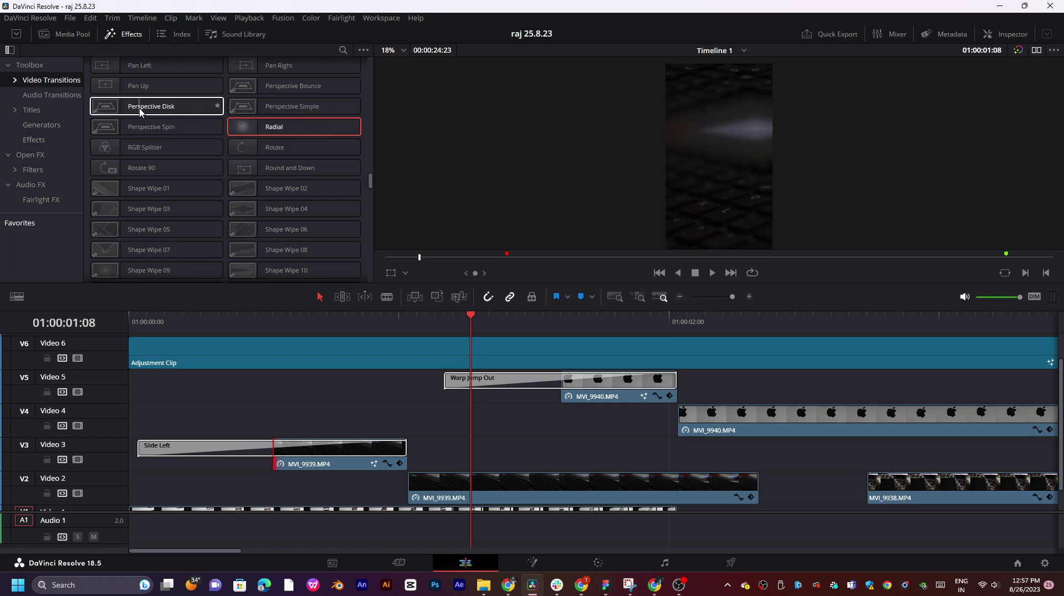
- Try the Perspective Disk and Perspective Simple transitions at the start of the masked Video 3 clip, playing each back
drag(140, 112, 238, 462)
click(160, 326)
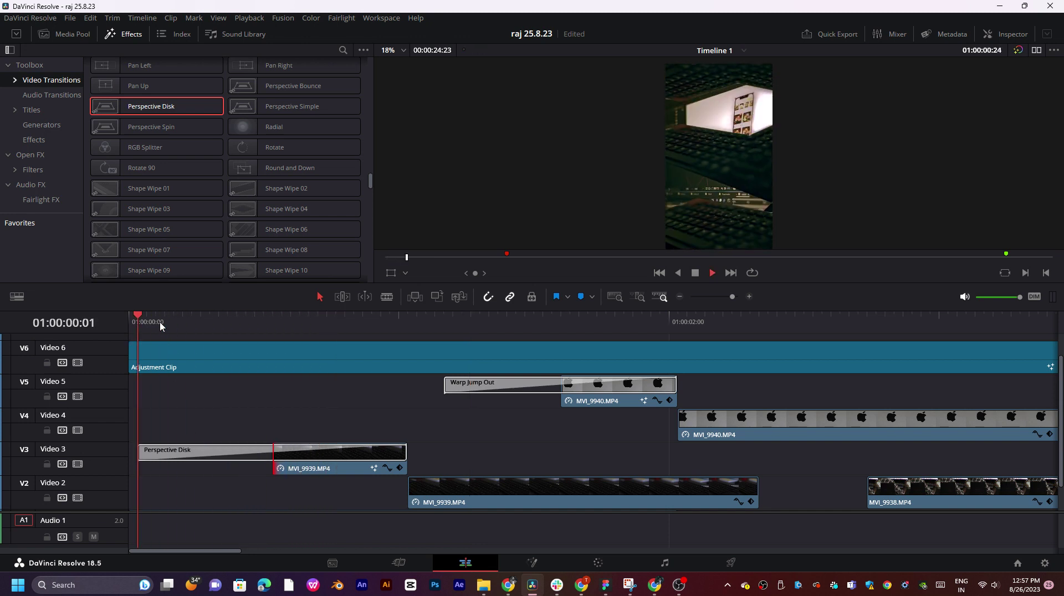
key(space)
drag(292, 106, 255, 468)
key(space)
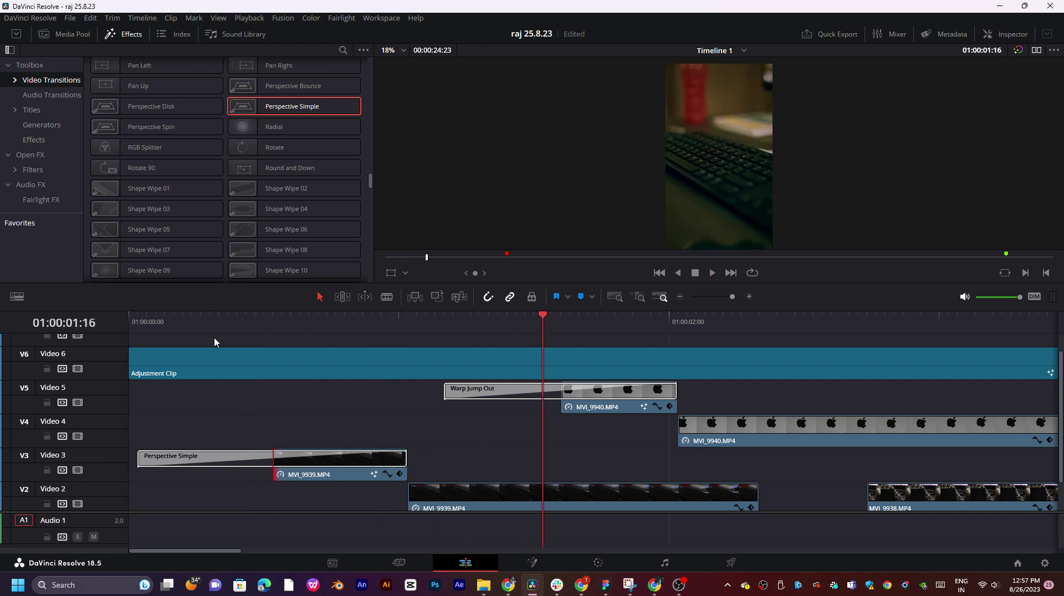
click(170, 331)
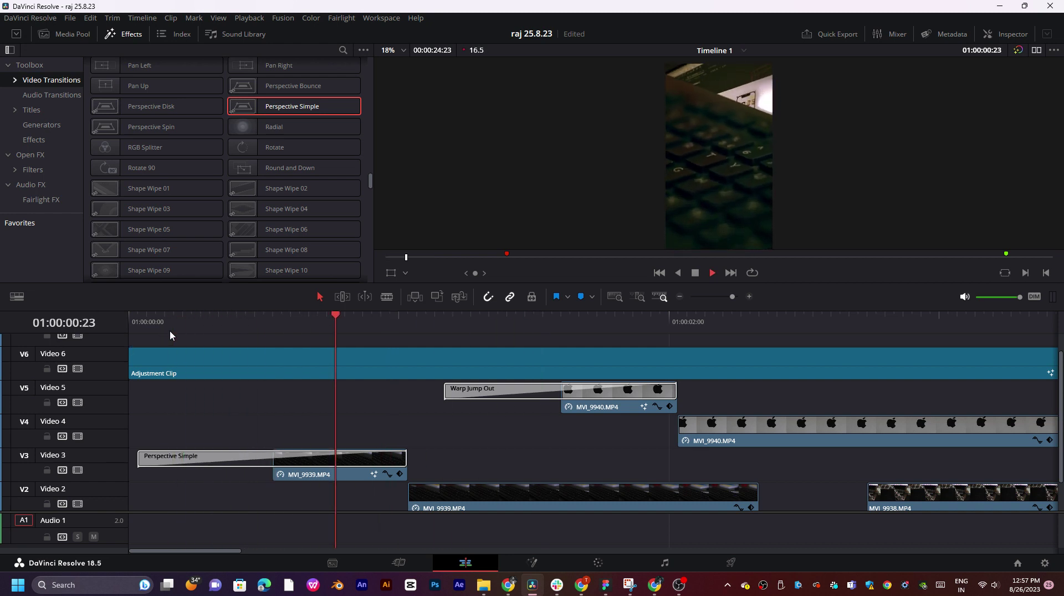
- Try the Perspective Bounce transition at the start of the masked Video 3 clip and play the opening
click(267, 107)
drag(287, 446, 266, 458)
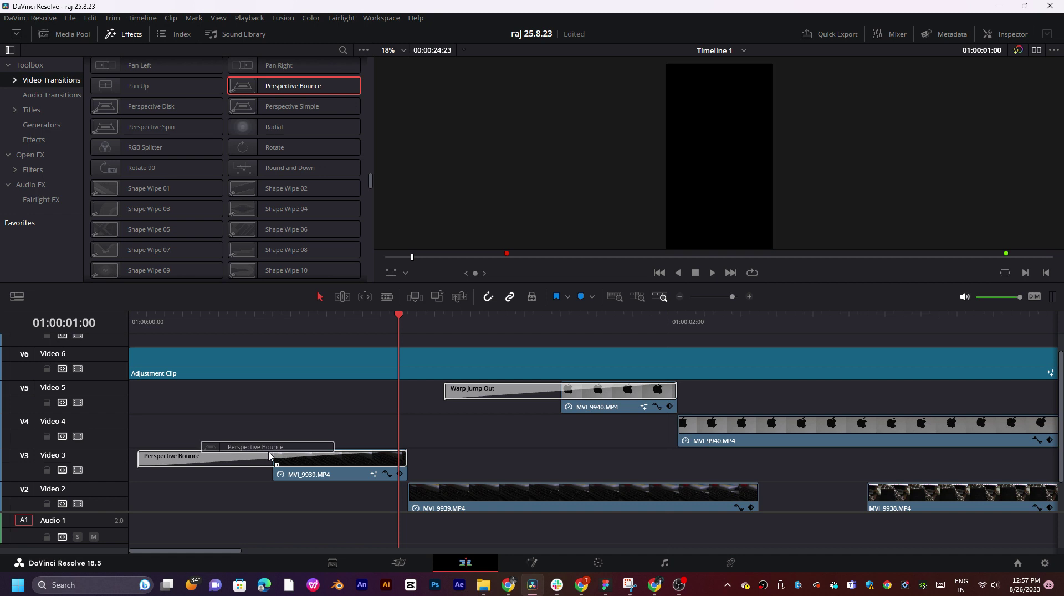
click(204, 321)
key(space)
key(Home)
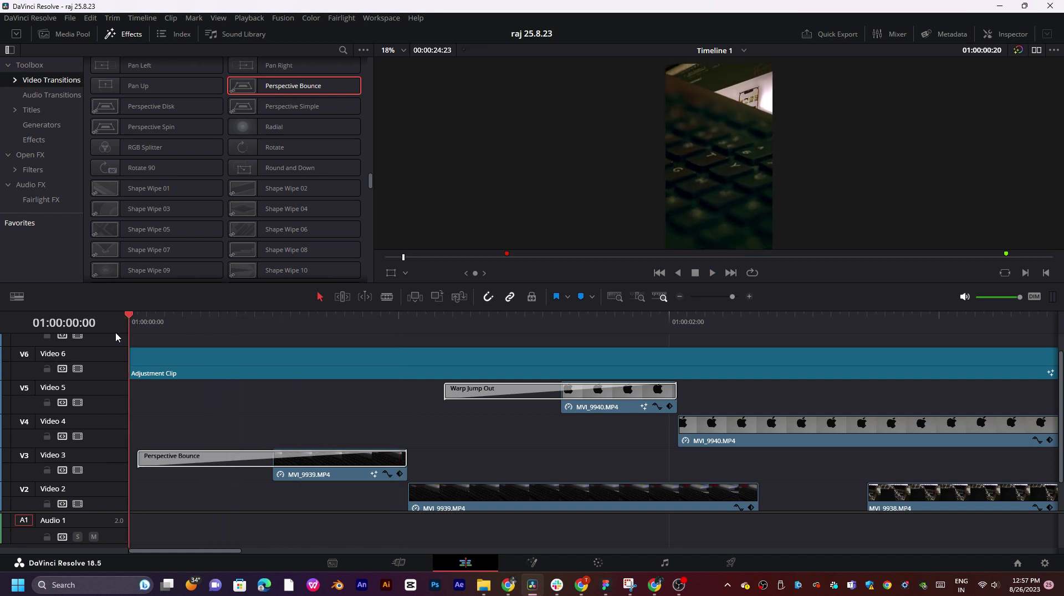
key(space)
- Try the Pan Right transition at the start of the masked Video 3 clip and play the opening
scroll(324, 118, up, 5)
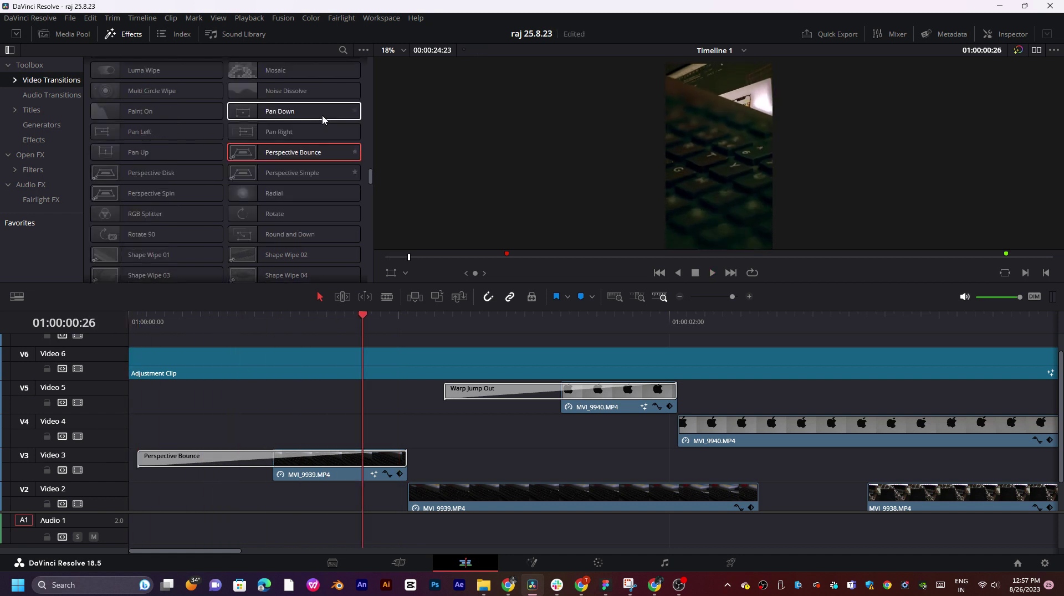
drag(310, 165, 238, 469)
click(138, 321)
key(space)
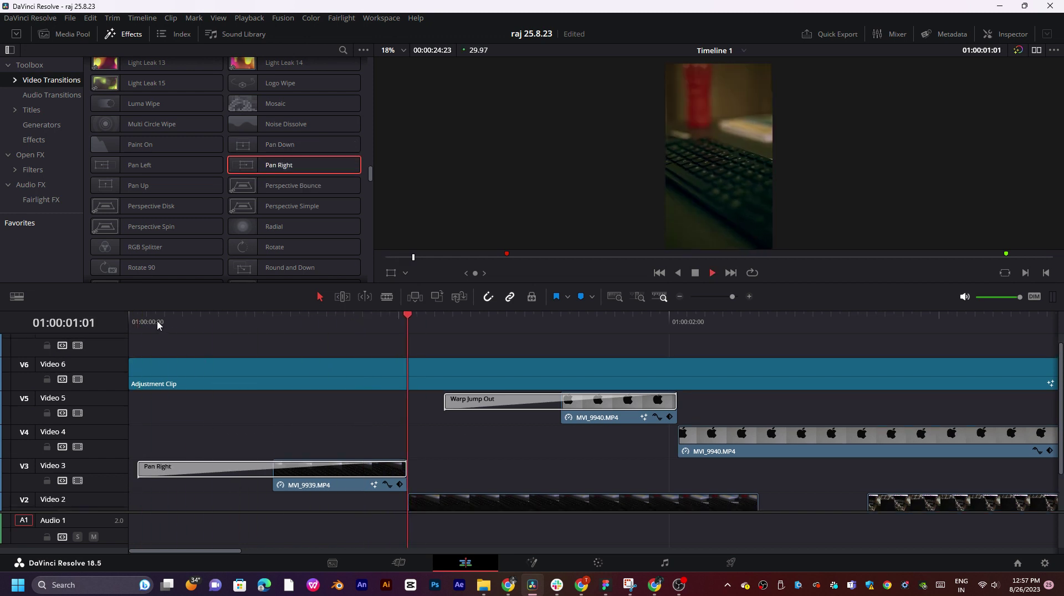
key(Home)
key(space)
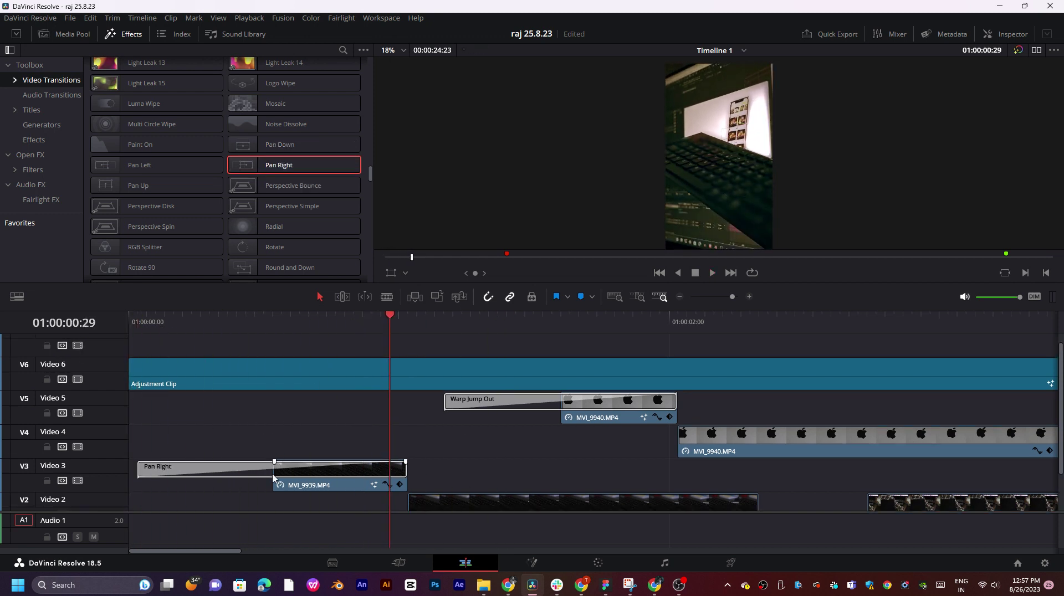
- Shorten the Pan Right transition and trim the start of the Video 3 keyboard clip to 01:00:00:21, checking the timing in playback
drag(138, 468, 210, 470)
click(274, 481)
drag(280, 481, 344, 482)
click(245, 320)
key(space)
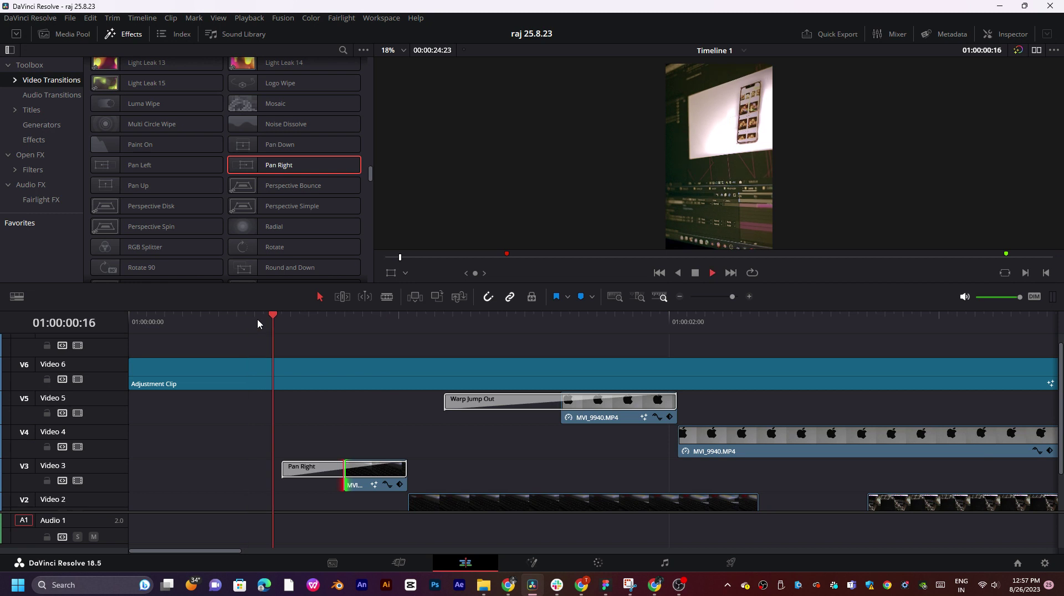
click(258, 320)
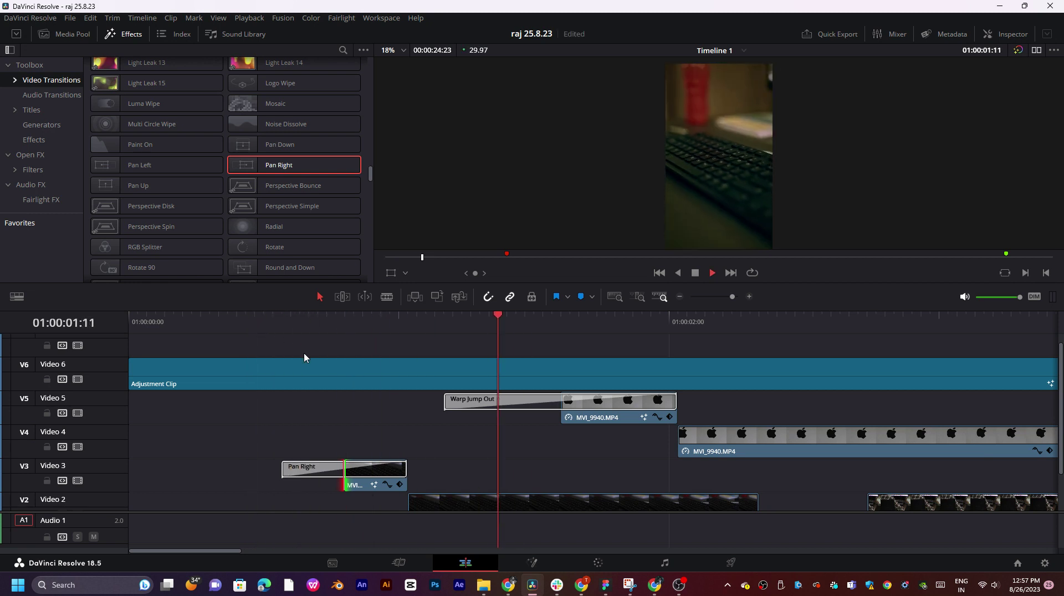
key(space)
drag(346, 481, 320, 482)
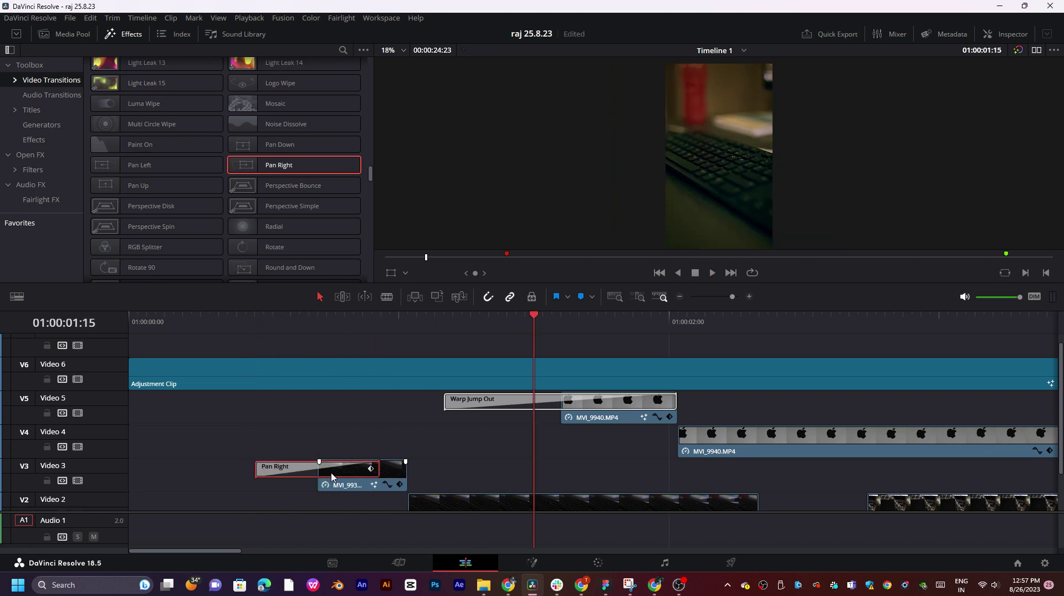
- Replace the Video 3 clip's Pan Right transition with Pan Left and preview the keyboard's entrance from the beginning
key(Up)
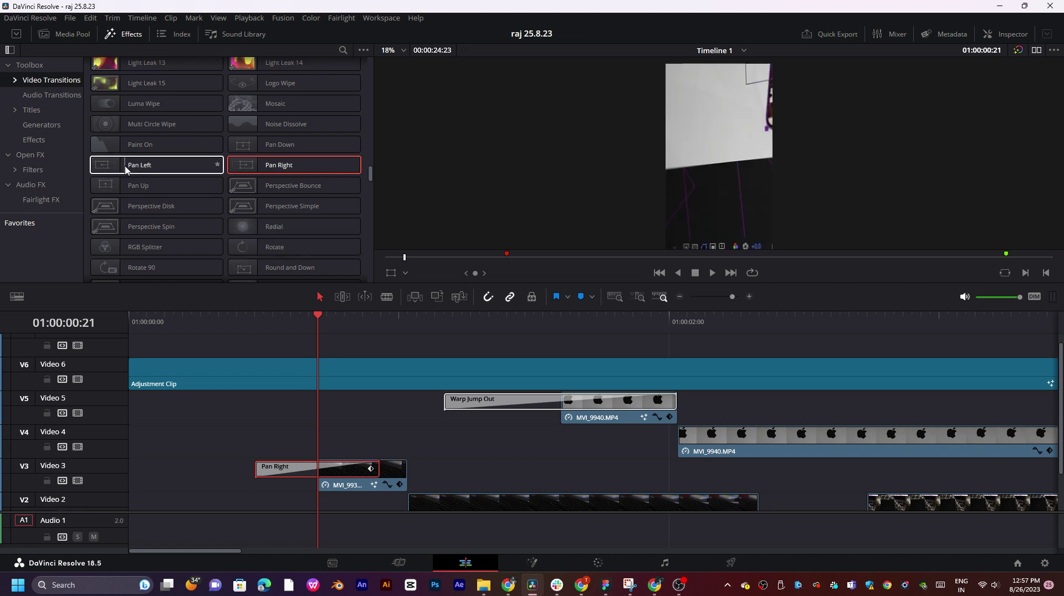
drag(131, 167, 321, 467)
click(251, 318)
key(space)
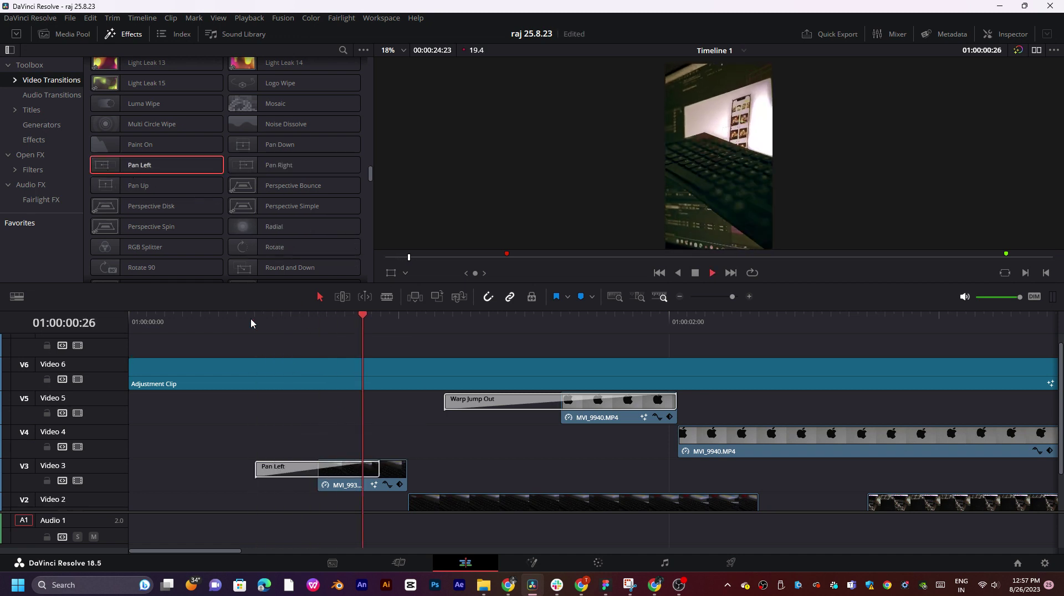
key(Home)
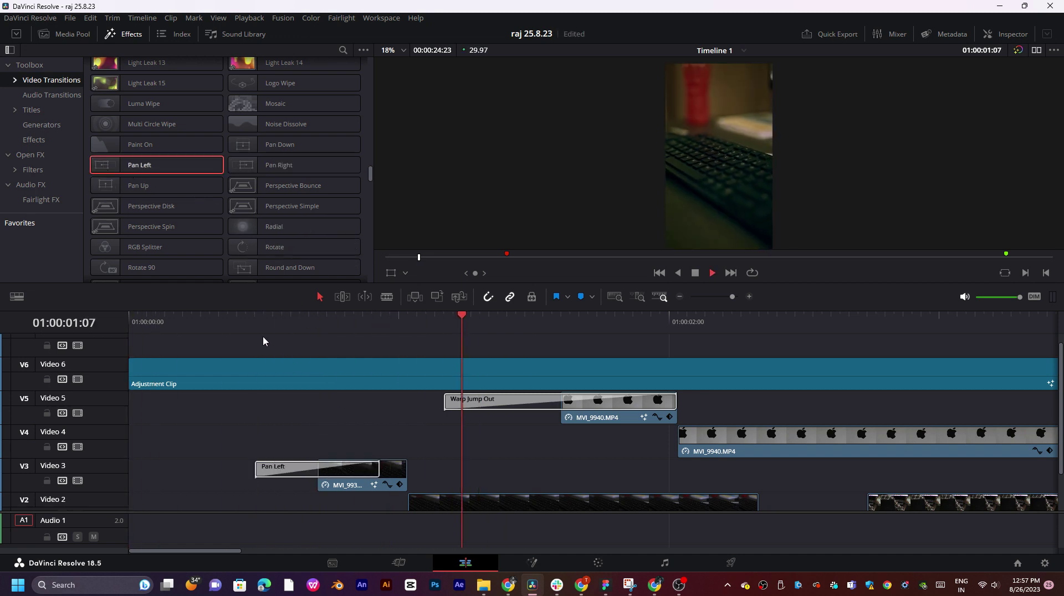
key(Home)
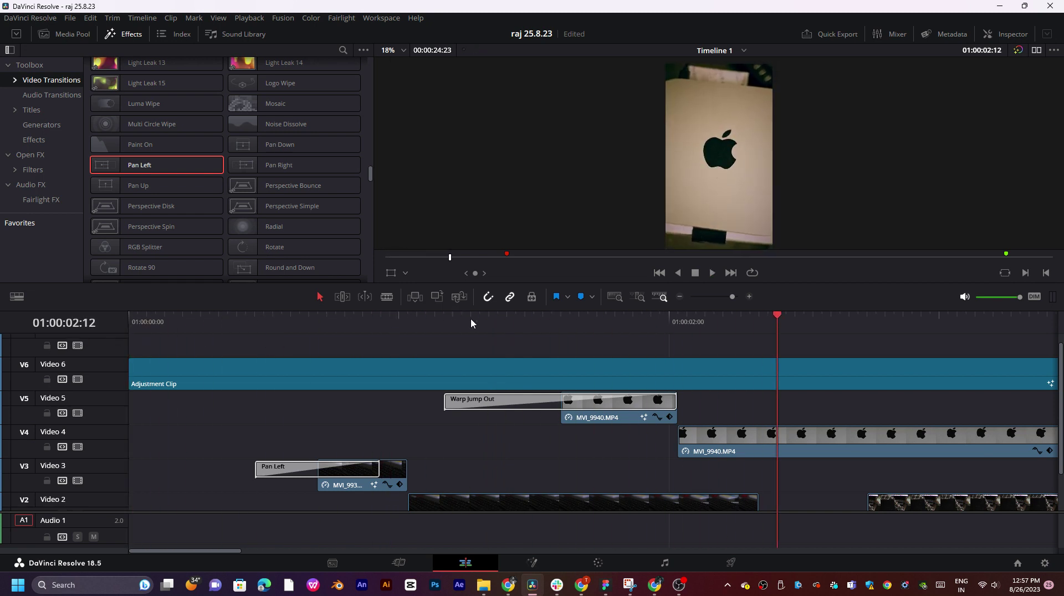
key(space)
key(Home)
key(space)
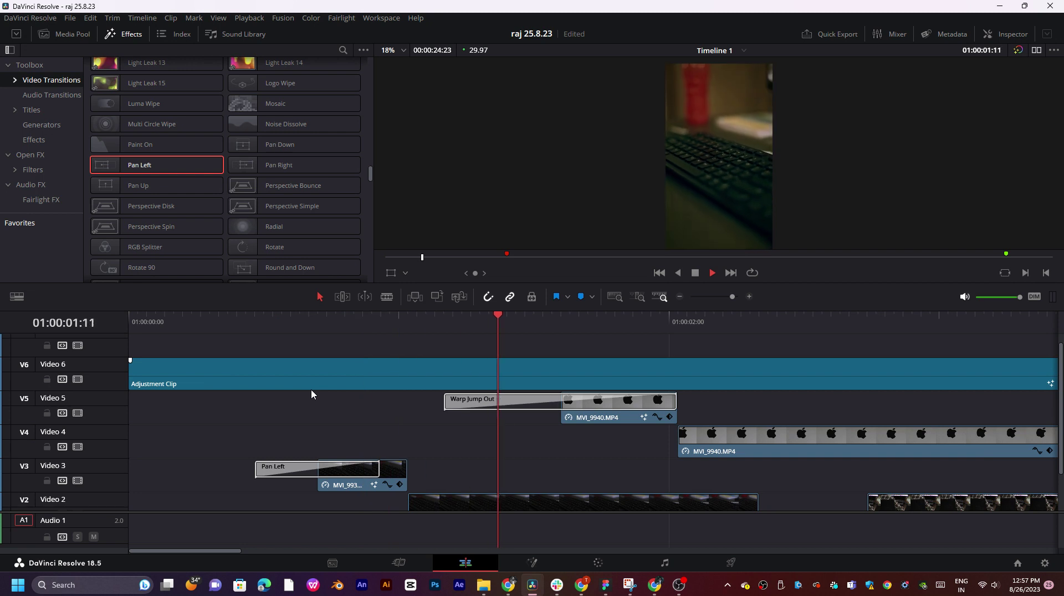
- Replay the section from the keyboard's entrance through the Apple logo's Warp Jump Out to check the flow between shots
click(320, 324)
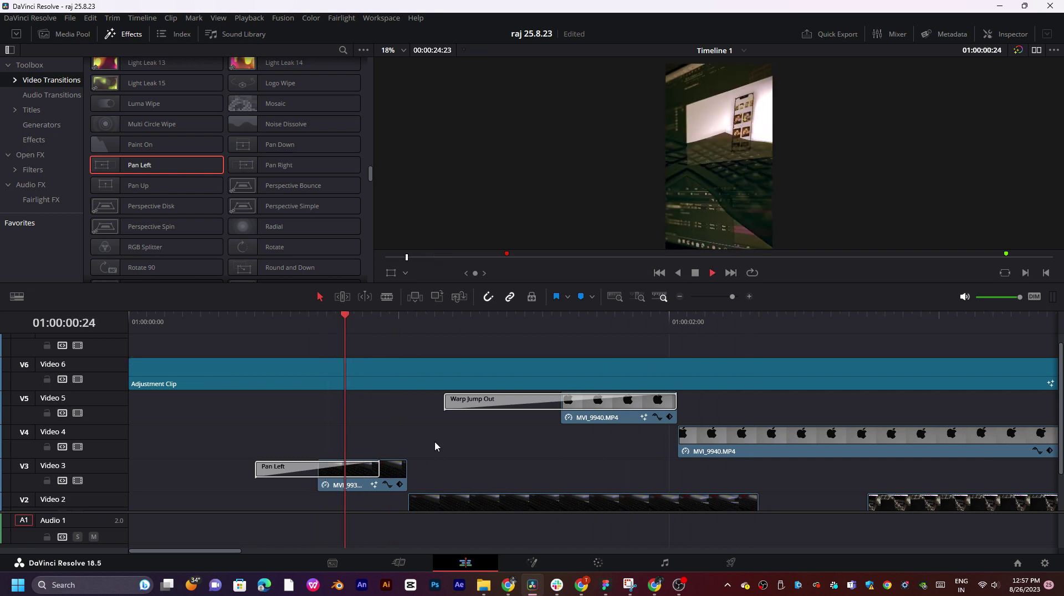
key(space)
click(378, 316)
key(space)
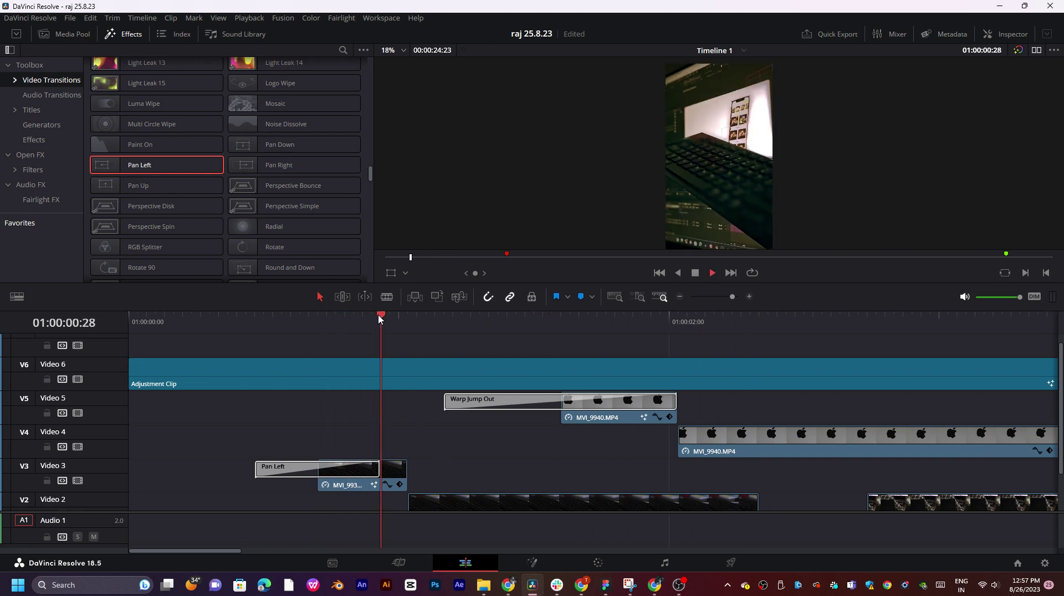
click(378, 316)
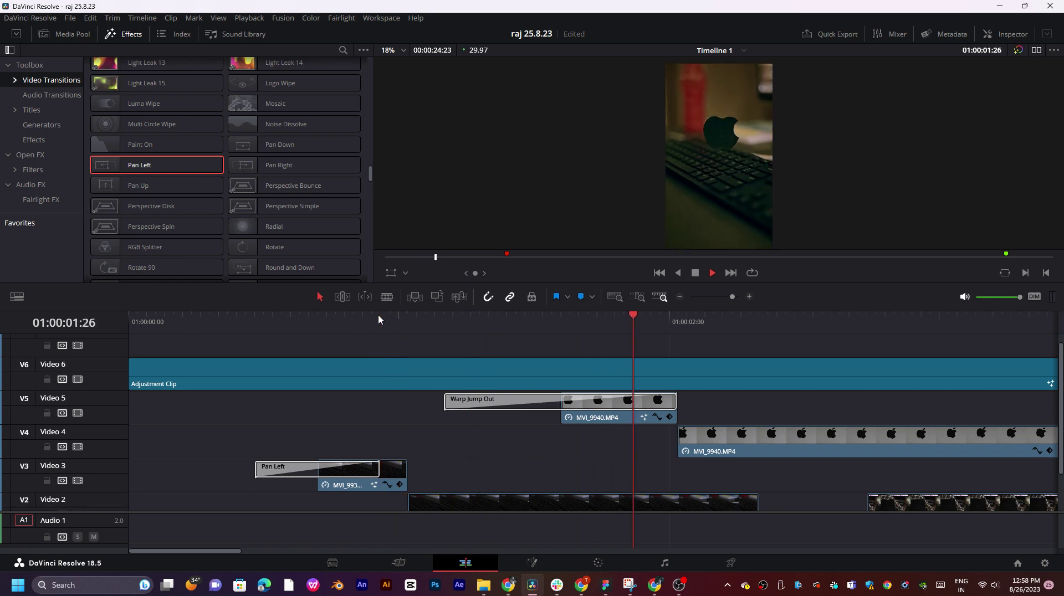
key(space)
scroll(575, 364, right, 3)
click(307, 327)
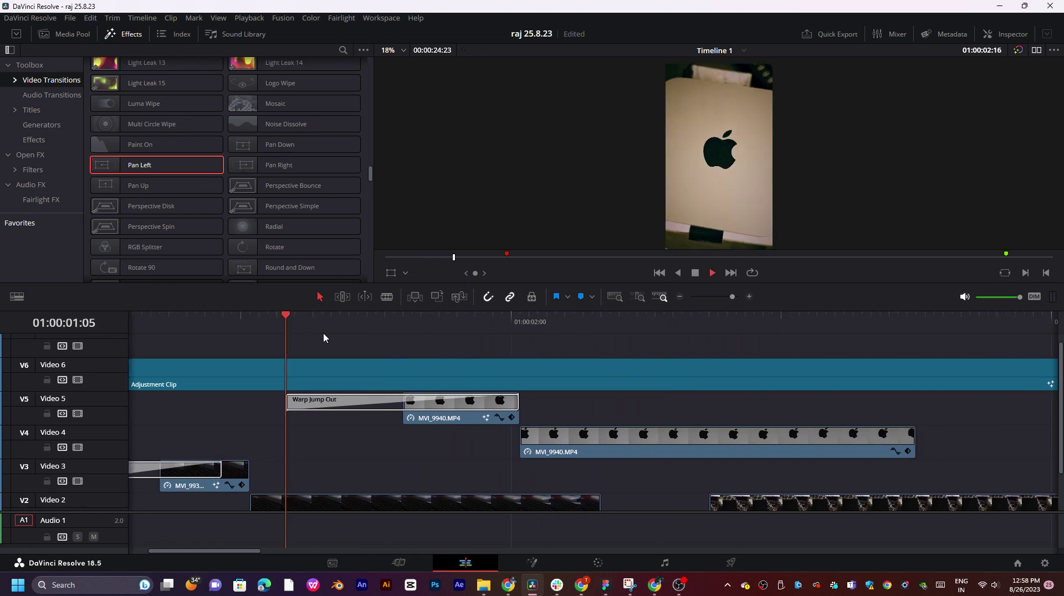
key(space)
- Play the Video 4 Apple logo clip repeatedly to examine where it should lead into the next shot
scroll(565, 368, left, 3)
scroll(269, 368, right, 5)
scroll(504, 385, right, 3)
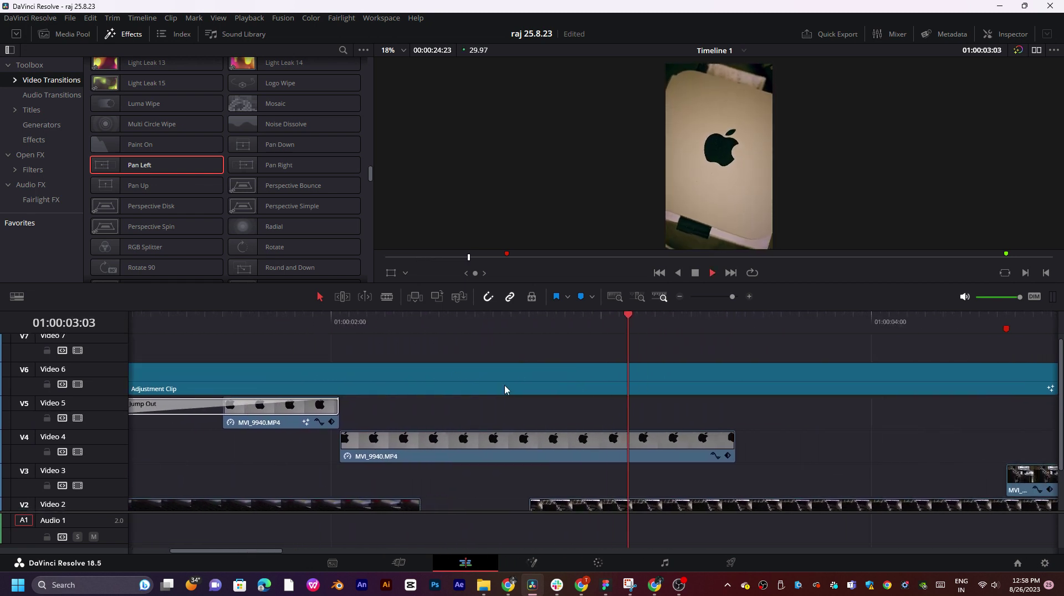
key(space)
click(288, 314)
key(space)
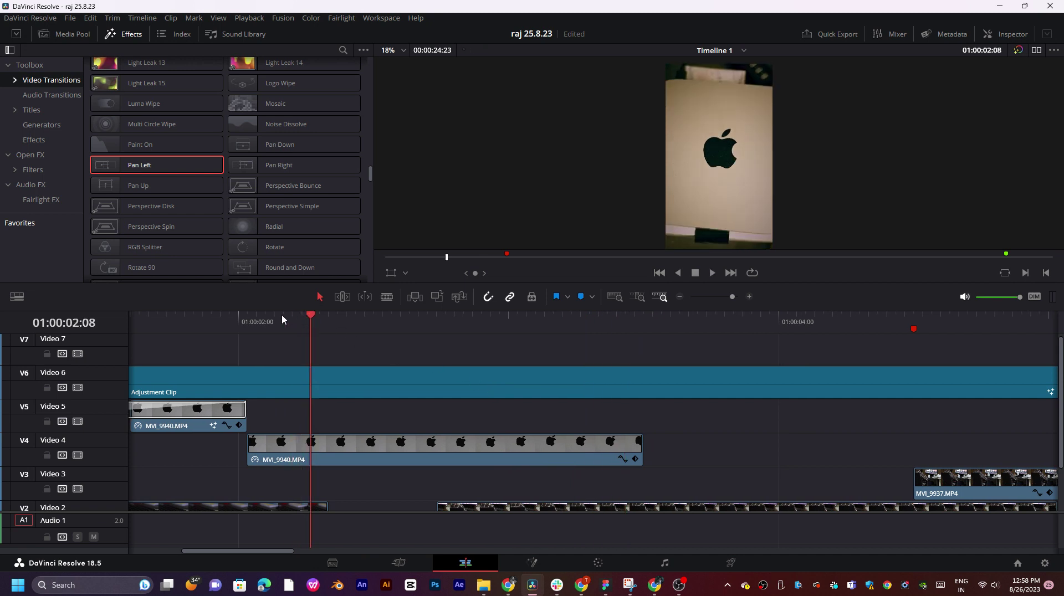
click(282, 316)
key(space)
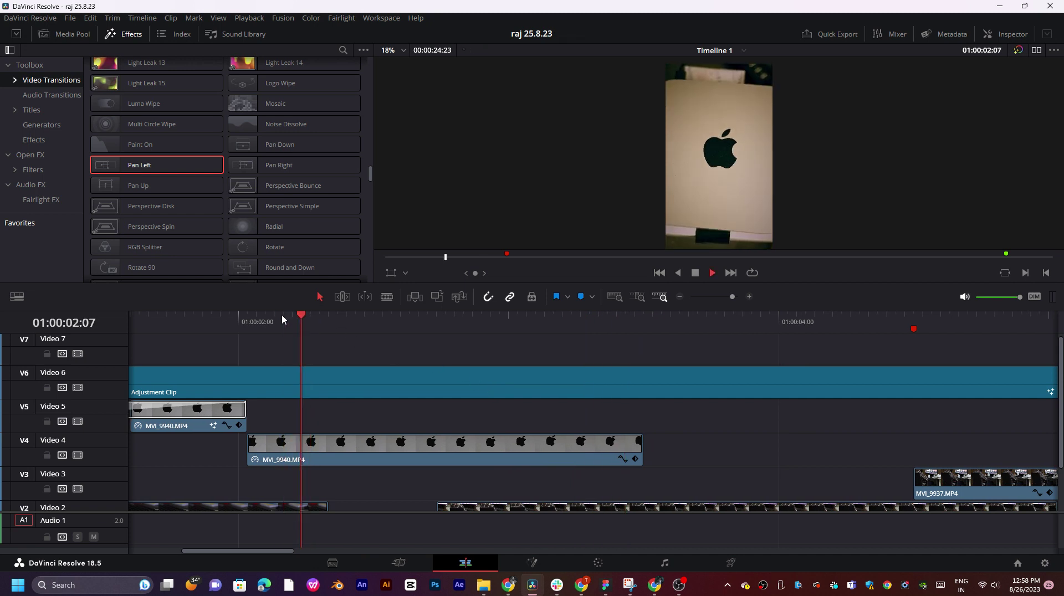
key(space)
- Place the playhead at 01:00:03:02 and duplicate the Video 4 Apple logo clip onto Video 3 directly beneath it
scroll(610, 430, right, 4)
scroll(610, 430, down, 1)
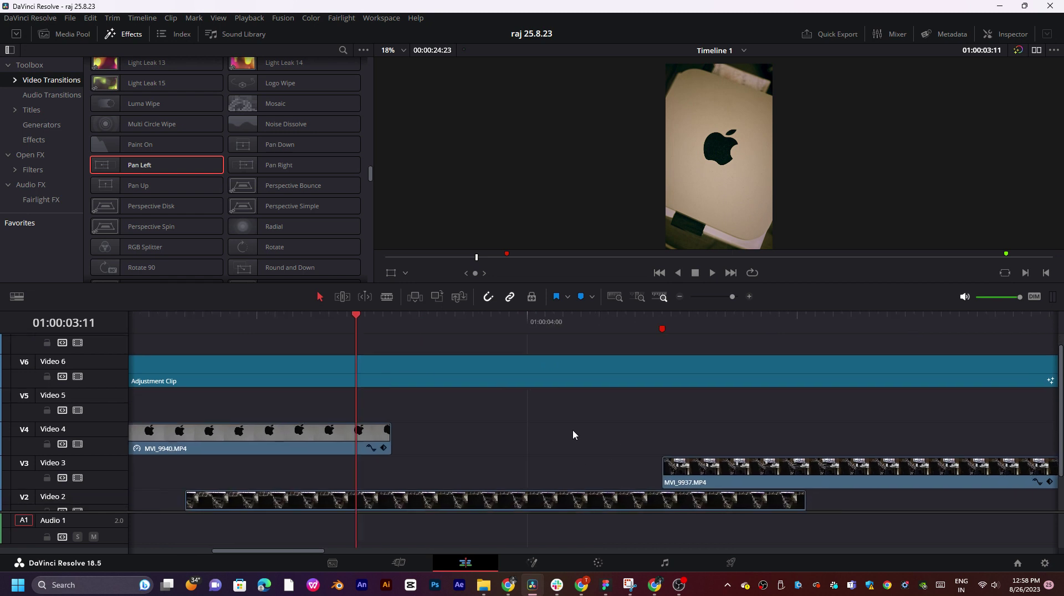
click(274, 327)
click(336, 446)
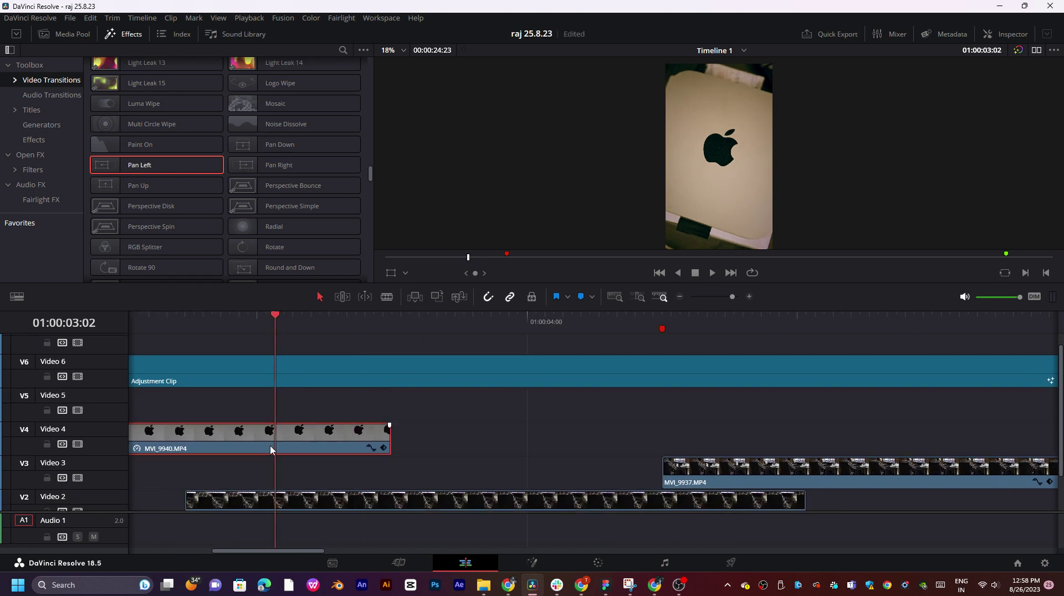
scroll(583, 451, left, 5)
scroll(583, 452, right, 1)
scroll(526, 417, down, 1)
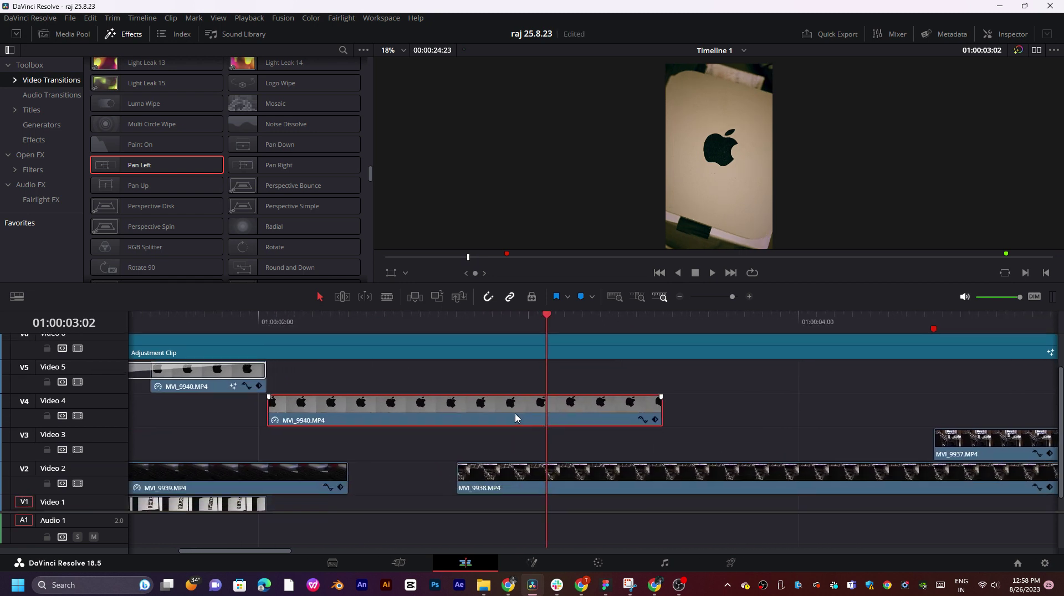
mouse_move(516, 416)
mouse_down()
mouse_move(513, 443)
mouse_move(525, 420)
mouse_up()
- Trim the Video 4 Apple logo clip's start to about 01:00:02:27 and the Video 3 copy's end to 01:00:03:02
drag(272, 413, 502, 413)
drag(649, 445, 545, 445)
click(583, 419)
scroll(642, 413, down, 1)
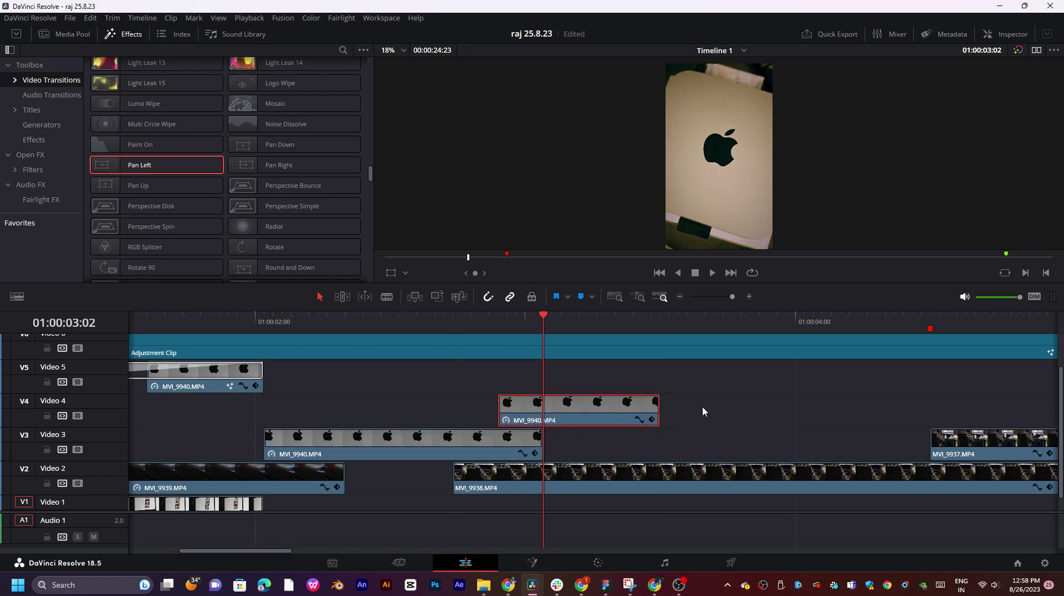
scroll(498, 400, right, 5)
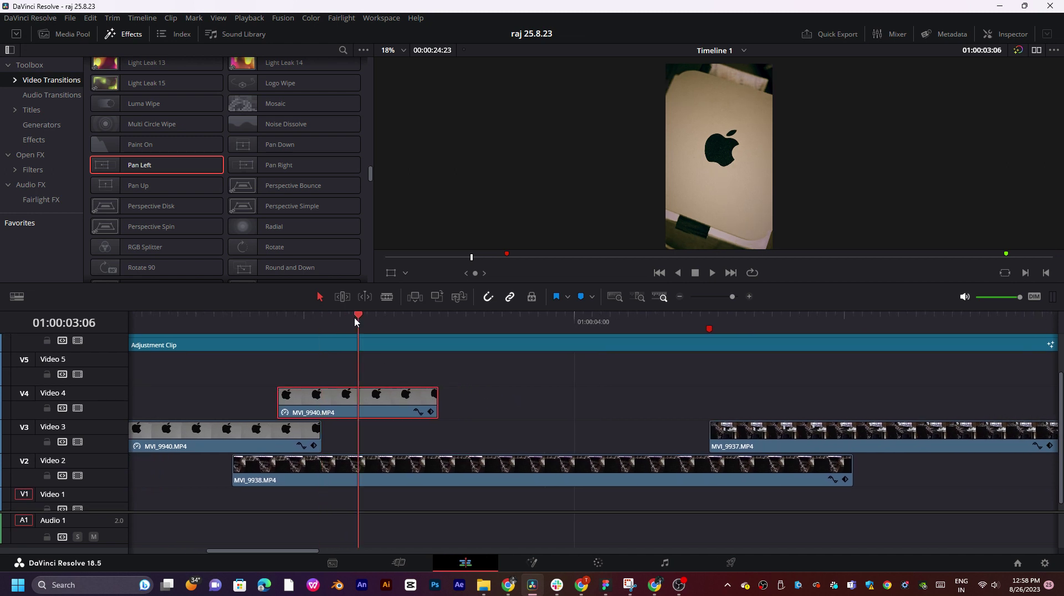
- Open the composition on the Fusion page at frame 96 and add an inverted polygon mask to MediaIn1
click(544, 563)
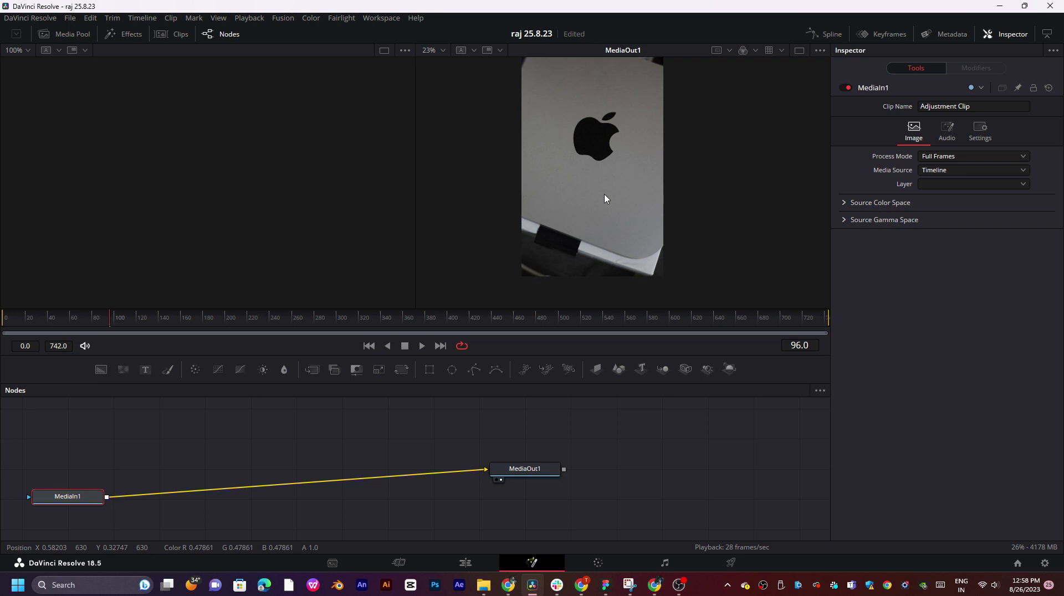
click(474, 370)
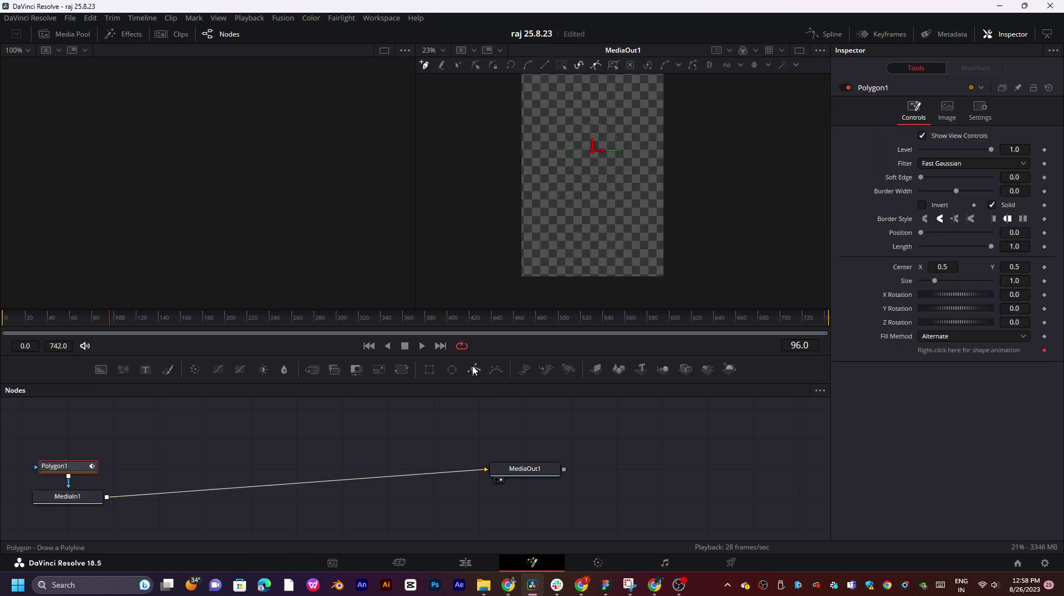
click(922, 205)
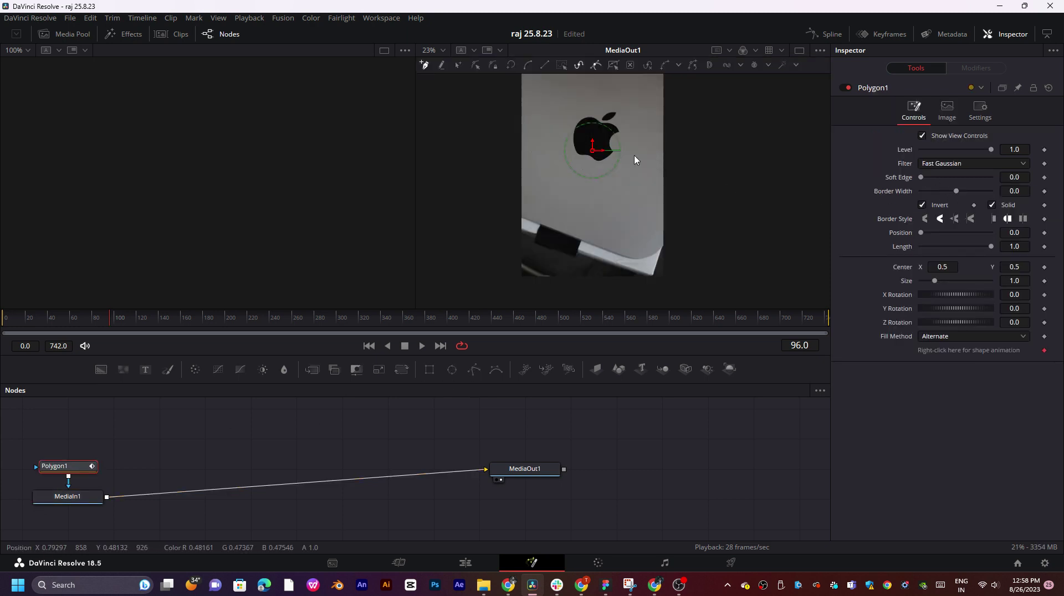
- Trace a closed polygon mask around the body of the Apple logo, leaving out the leaf
scroll(635, 160, up, 4)
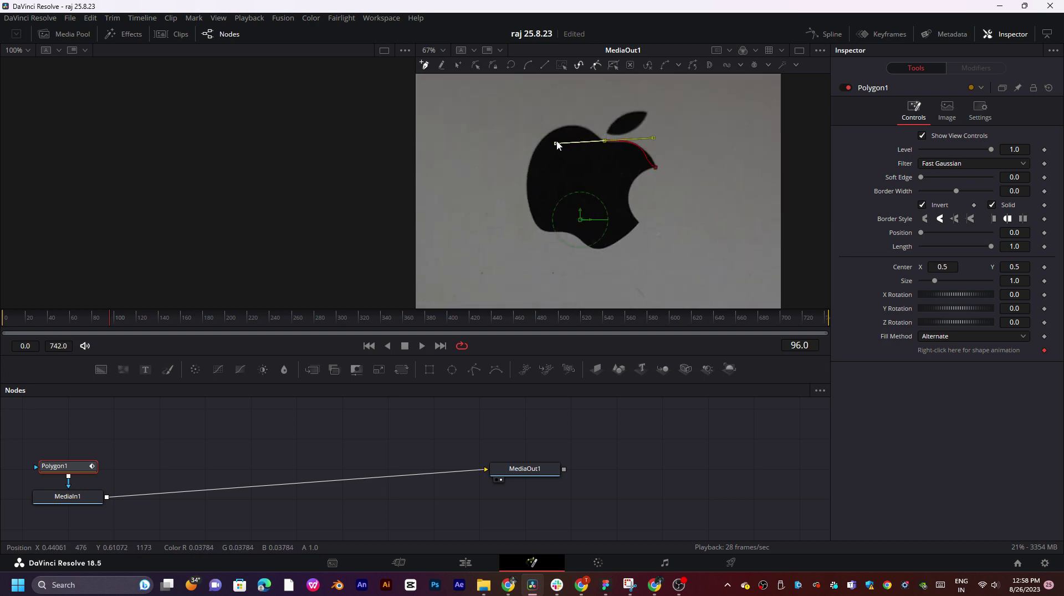
click(647, 147)
drag(623, 147, 560, 131)
drag(528, 176, 613, 250)
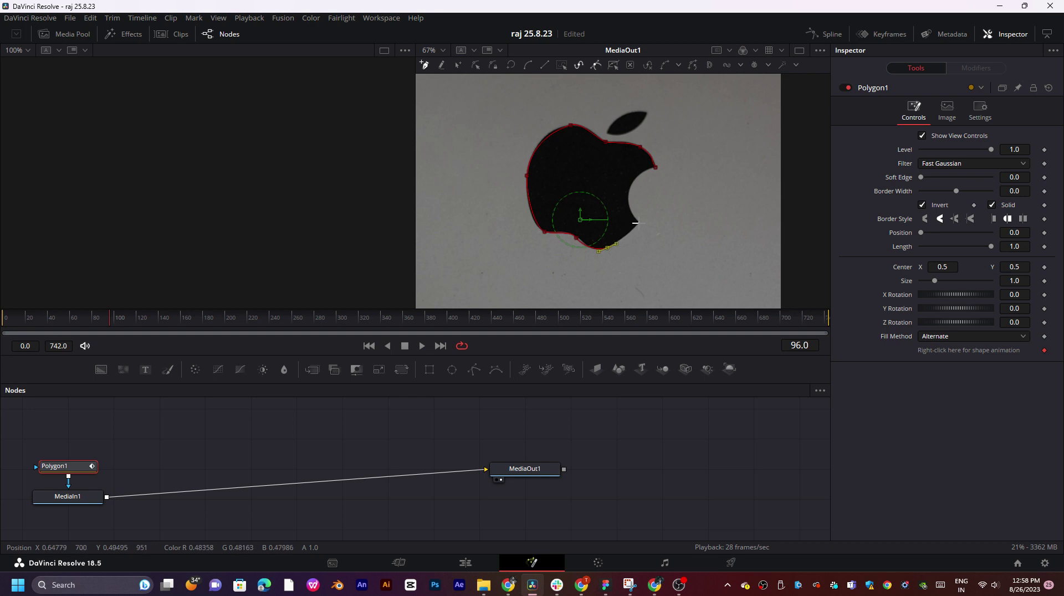
drag(634, 183, 661, 174)
click(635, 184)
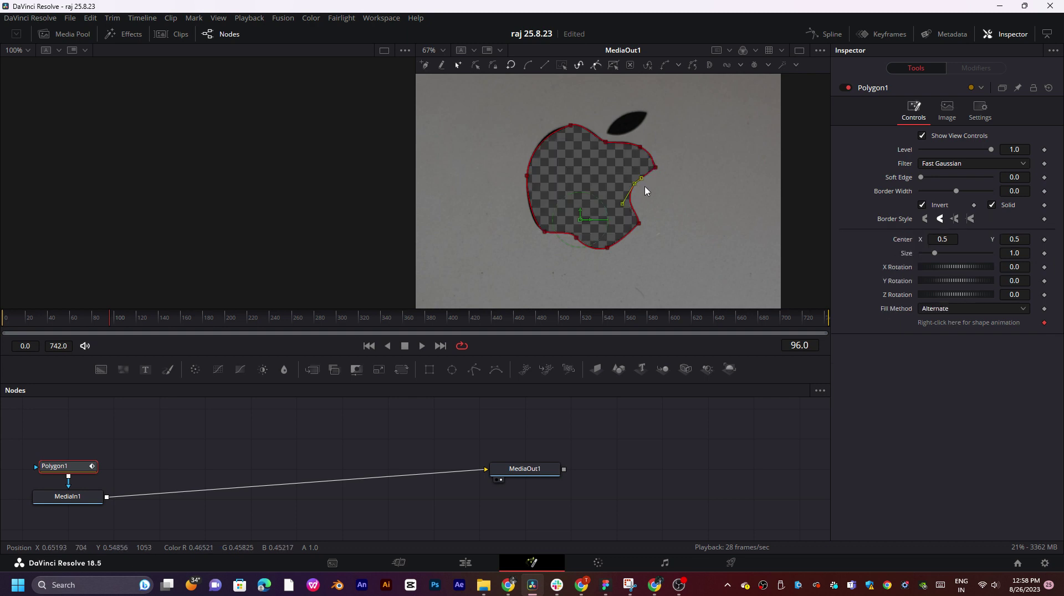
- Turn off the mask's inversion and fit its curve to the inner edge of the logo's bite
click(922, 206)
scroll(626, 199, up, 5)
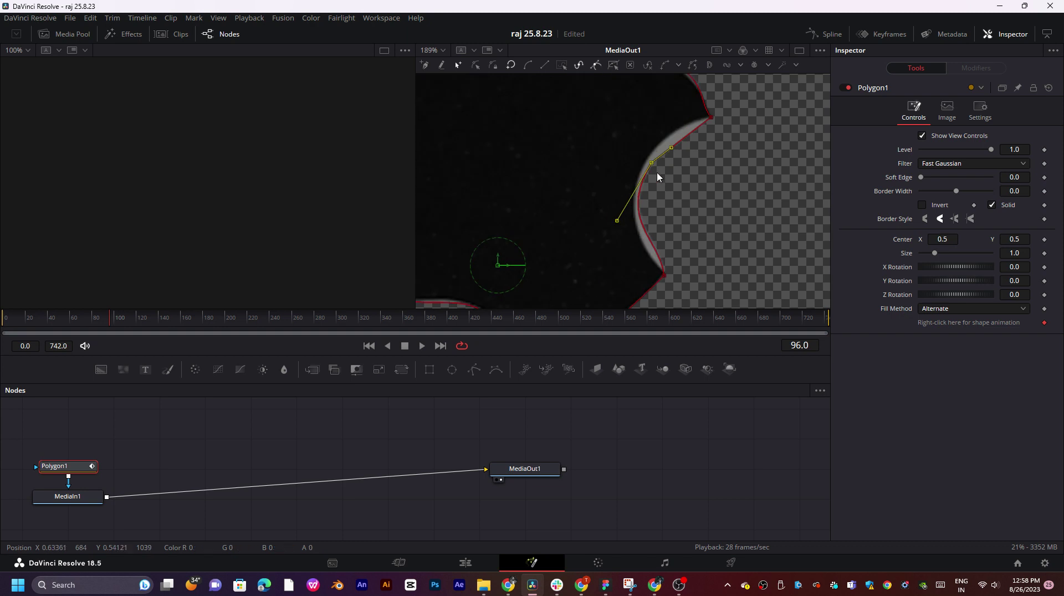
drag(650, 164, 676, 123)
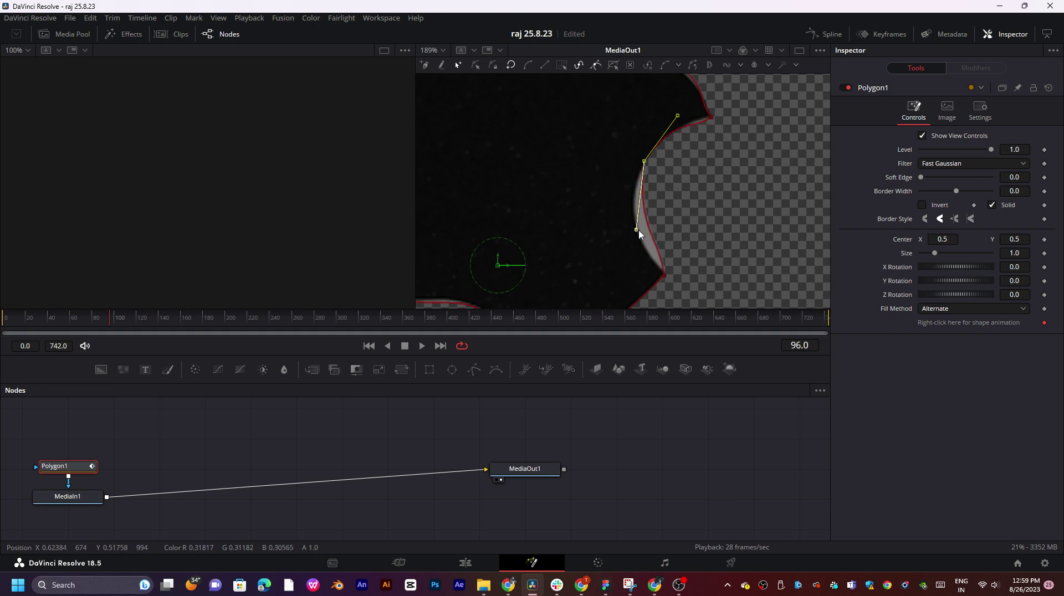
drag(635, 229, 624, 254)
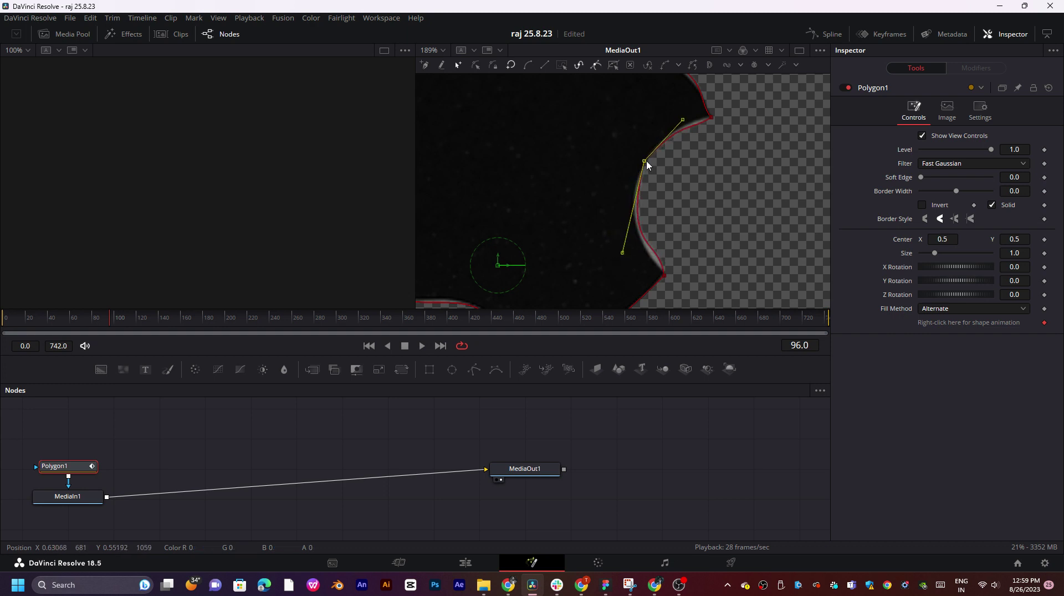
drag(646, 164, 644, 166)
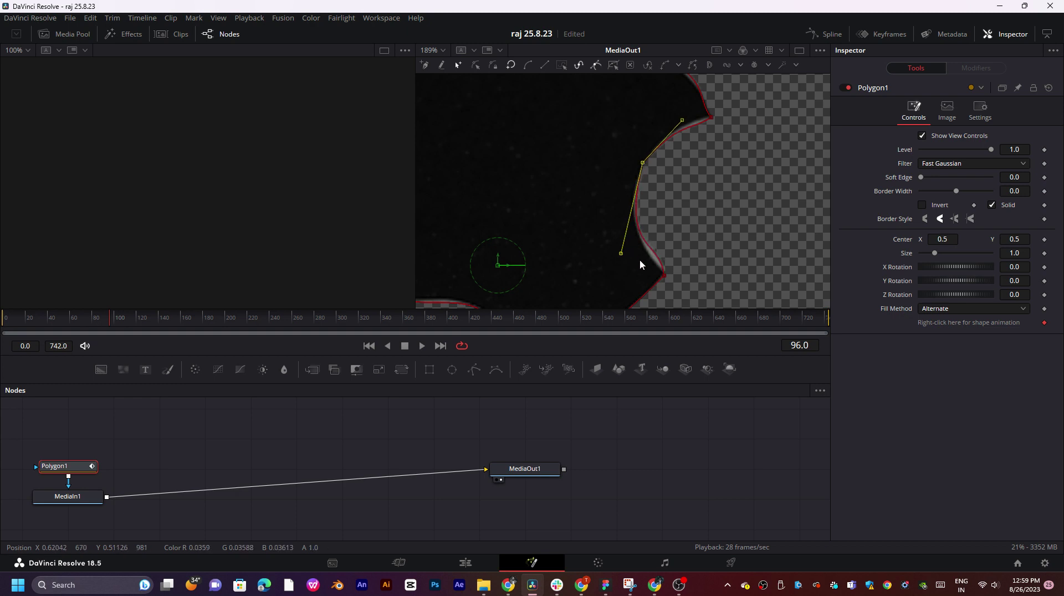
- Refine the mask's points and handles at the lower and upper tips of the logo's bite
click(665, 275)
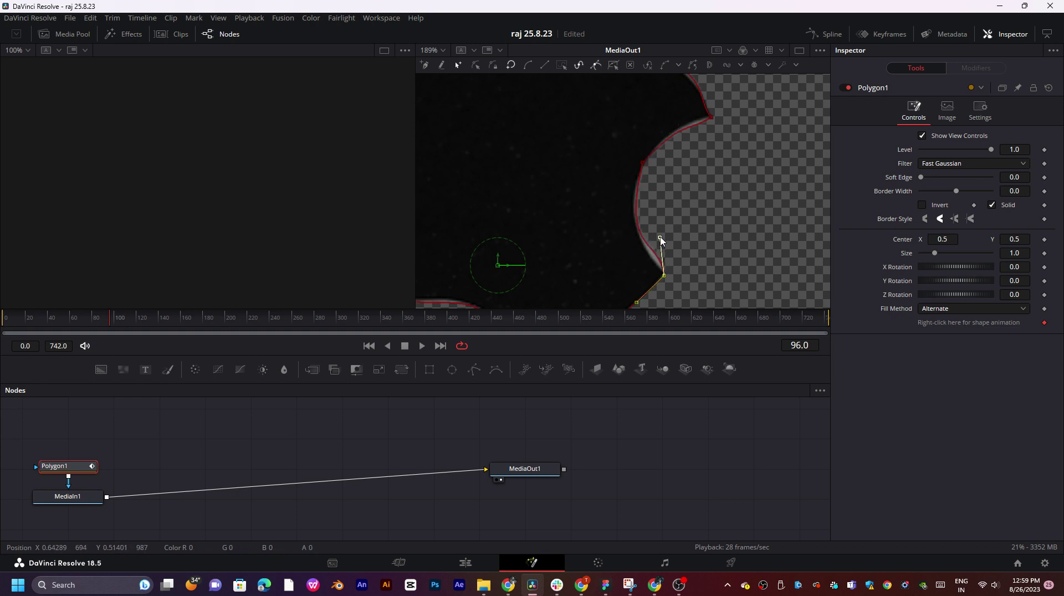
drag(660, 238, 655, 247)
drag(640, 166, 641, 169)
click(709, 118)
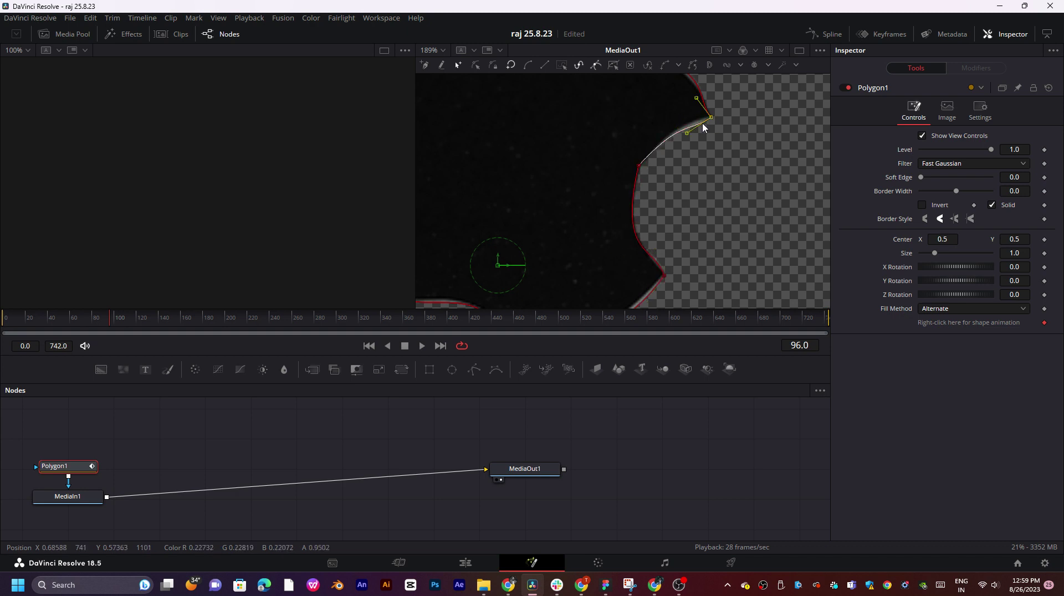
drag(690, 133, 686, 128)
scroll(690, 124, up, 4)
drag(702, 195, 711, 216)
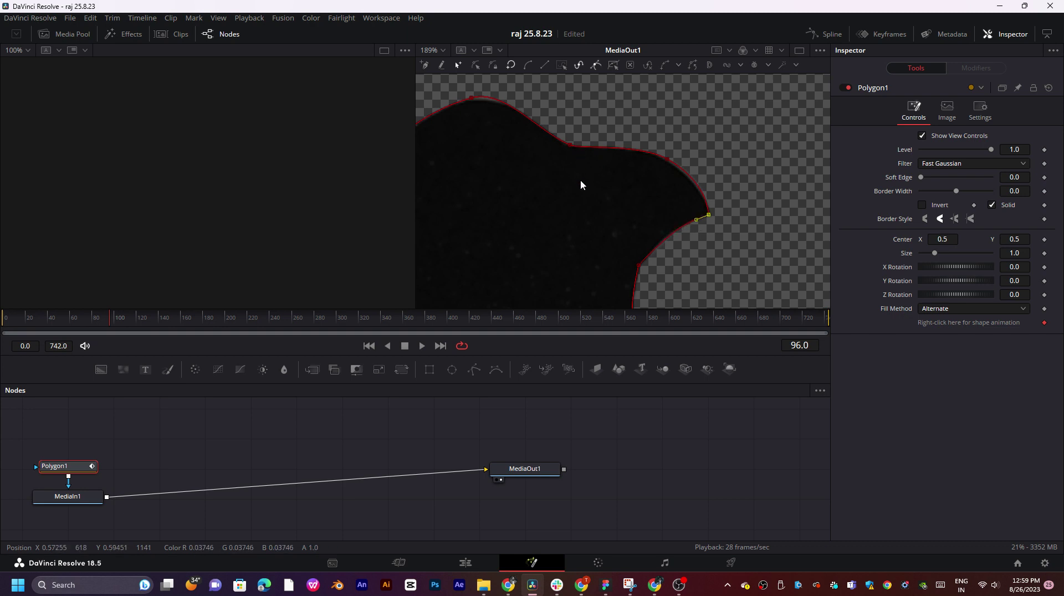
- Fit the mask closely to the logo's upper-left lobe and its lower-right edge
click(472, 98)
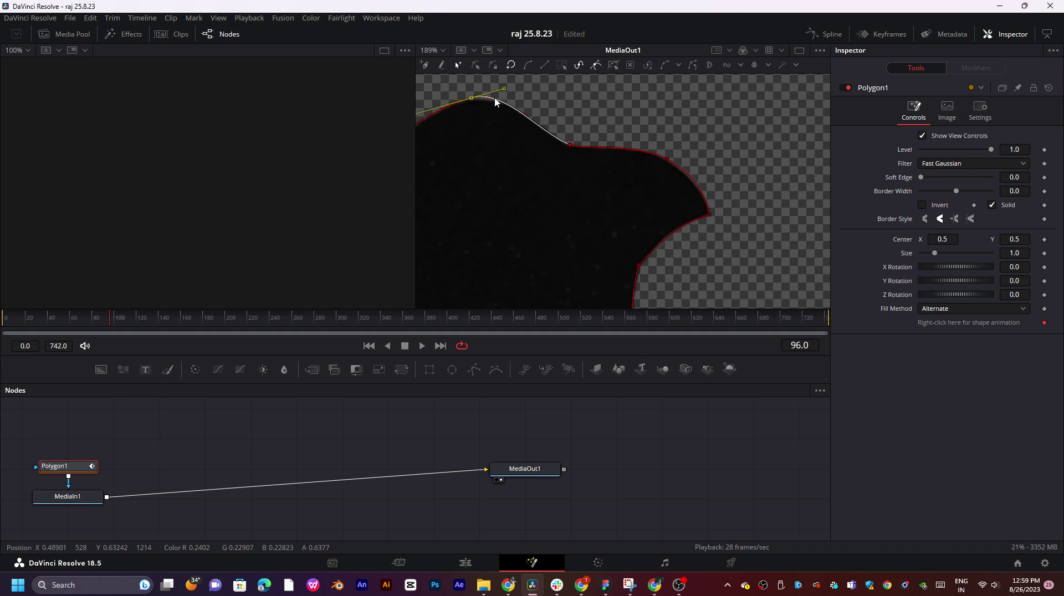
drag(497, 102, 472, 106)
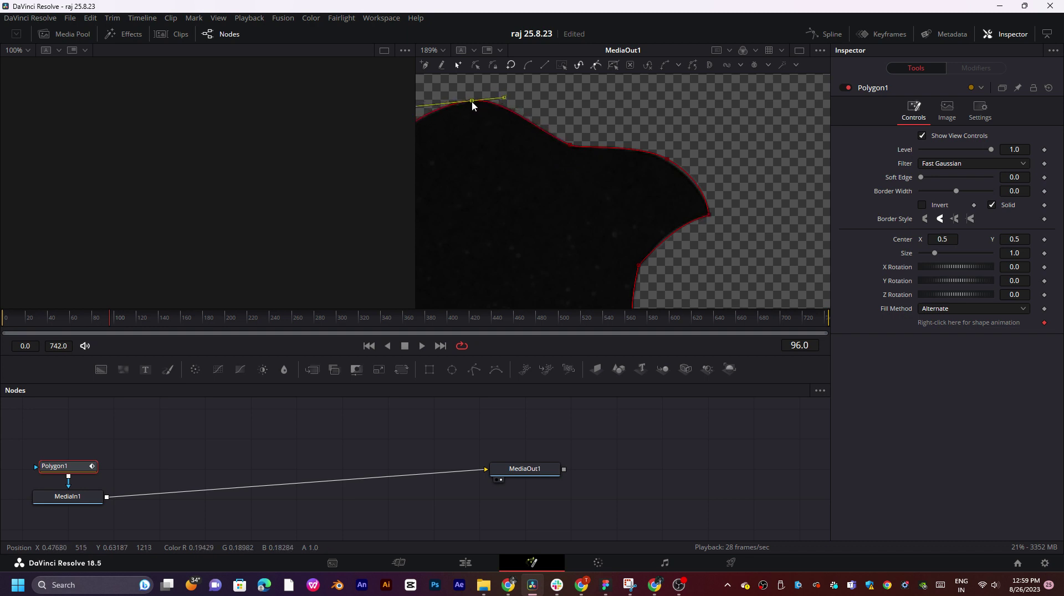
scroll(633, 180, down, 5)
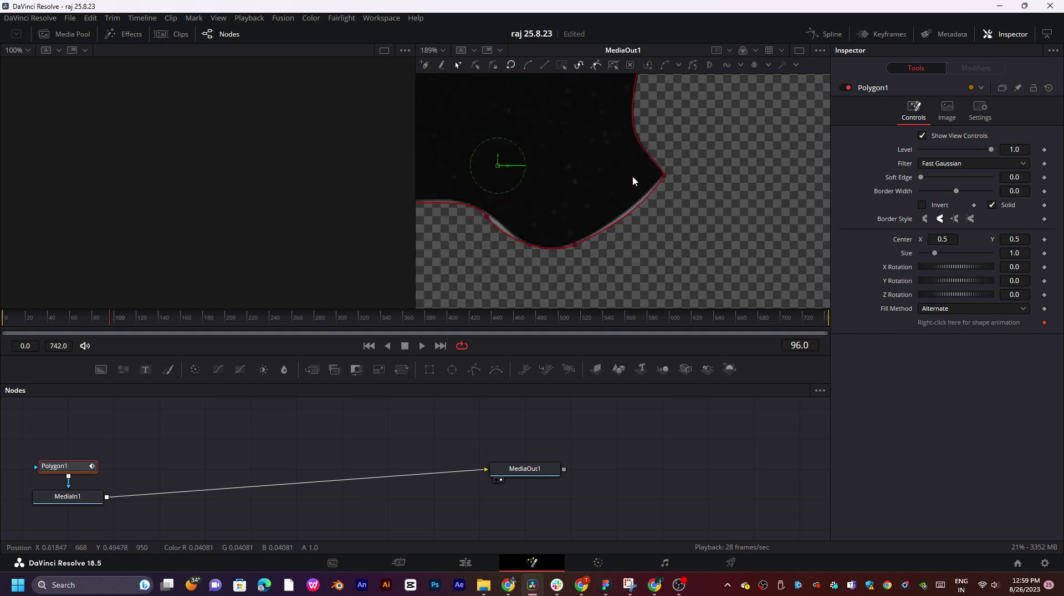
click(576, 245)
mouse_move(575, 245)
mouse_down()
mouse_move(599, 225)
mouse_move(589, 235)
mouse_up()
click(665, 180)
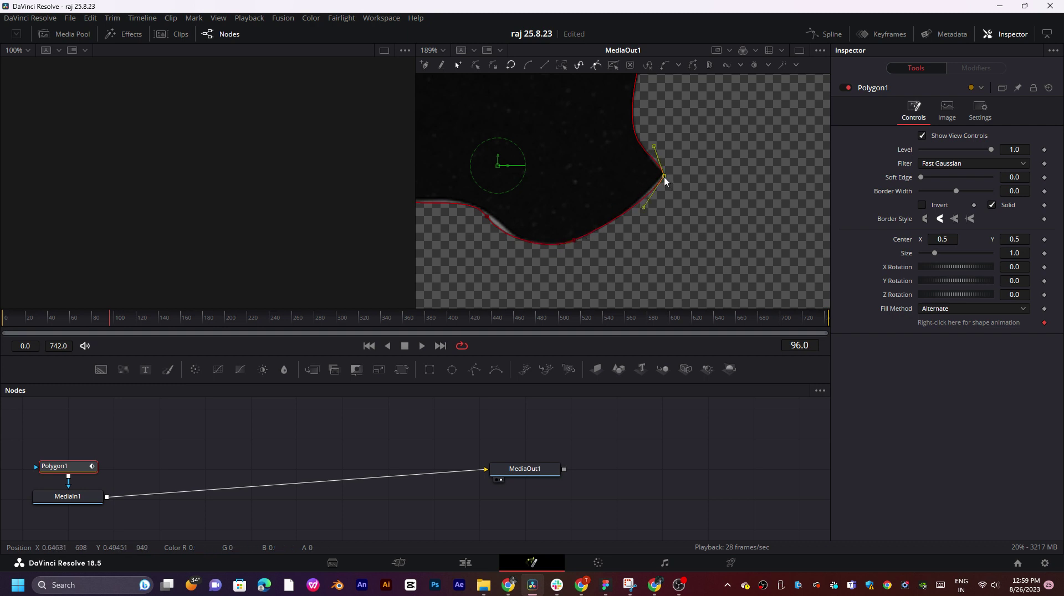
drag(642, 209, 648, 196)
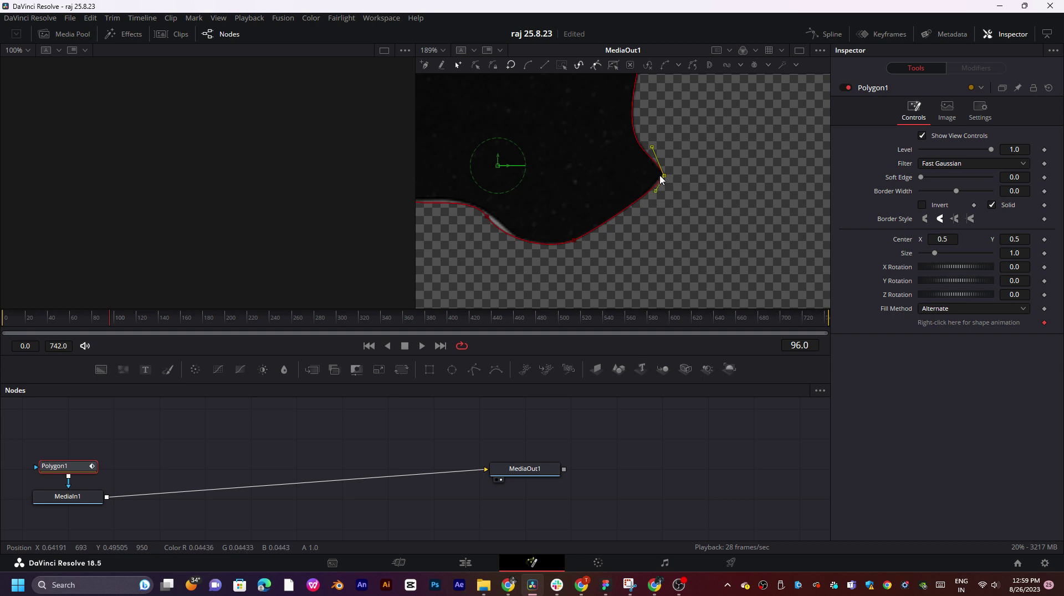
- Adjust the mask's handles to follow the notch and the lower-left curve along the logo's underside
click(487, 218)
drag(502, 240, 540, 263)
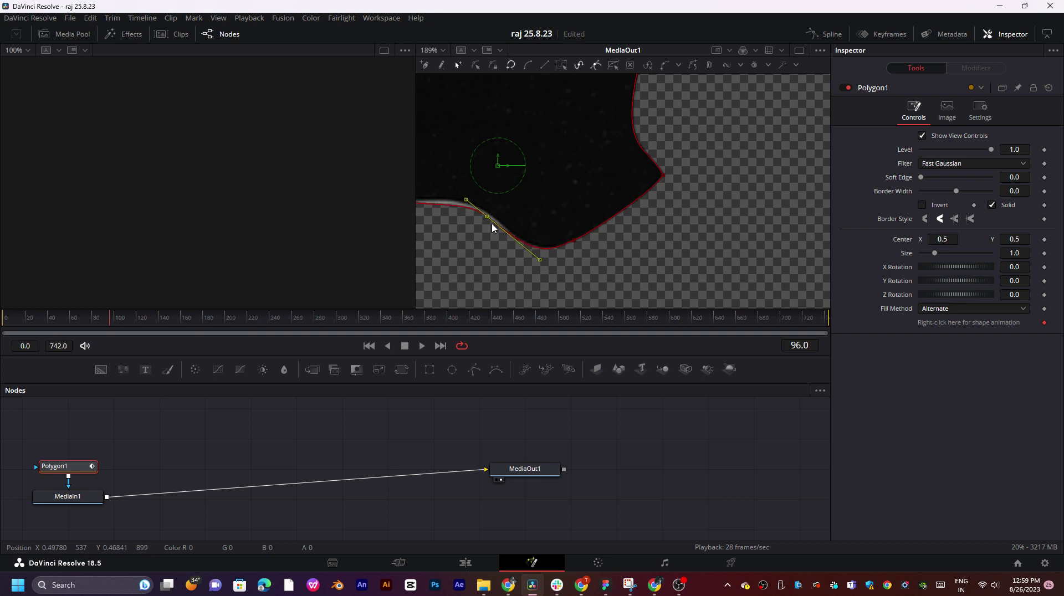
scroll(516, 226, down, 2)
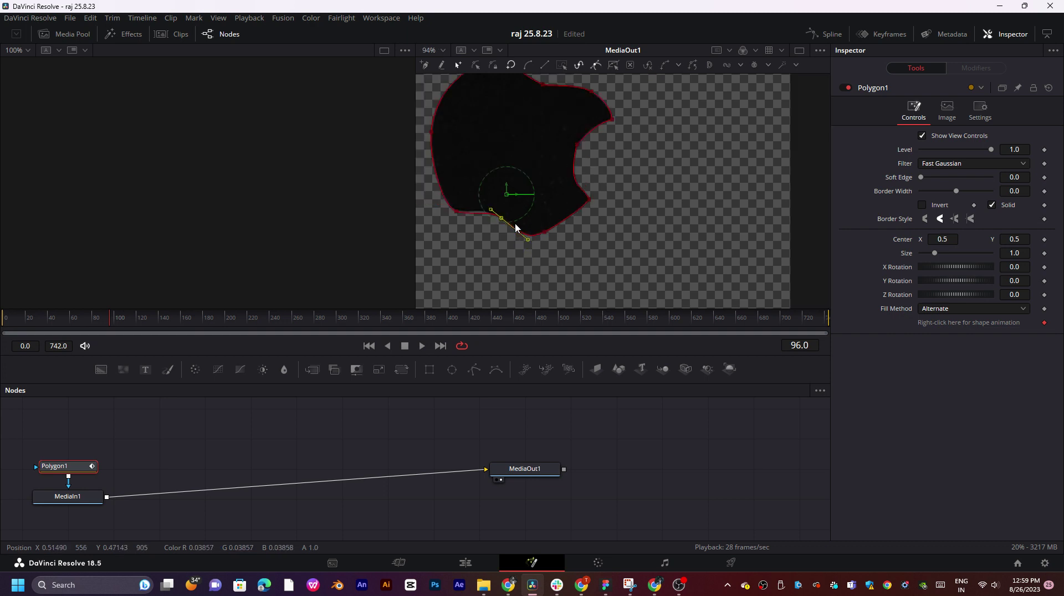
scroll(487, 213, up, 4)
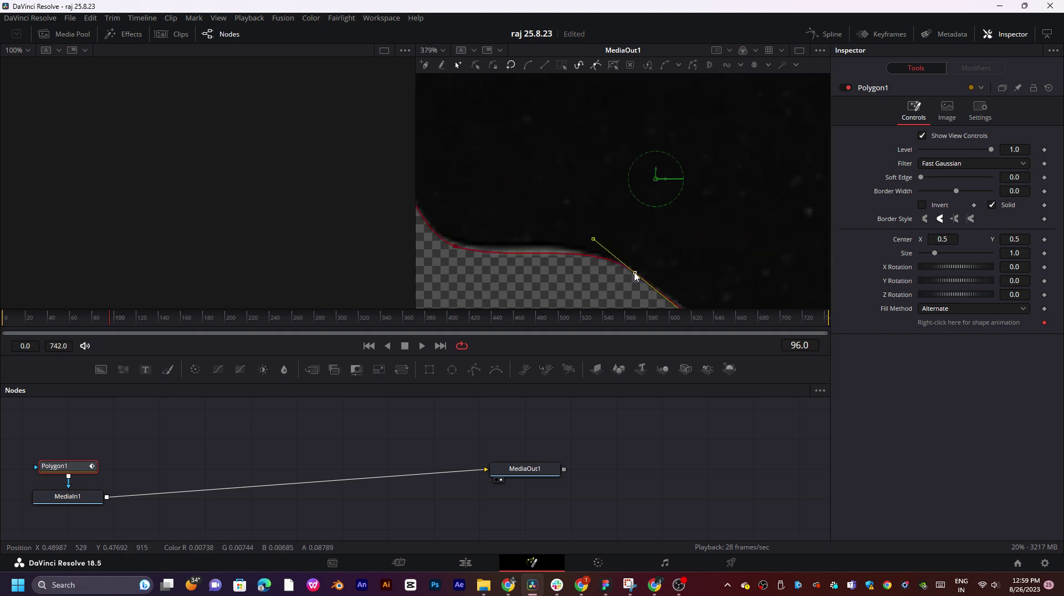
drag(593, 240, 548, 221)
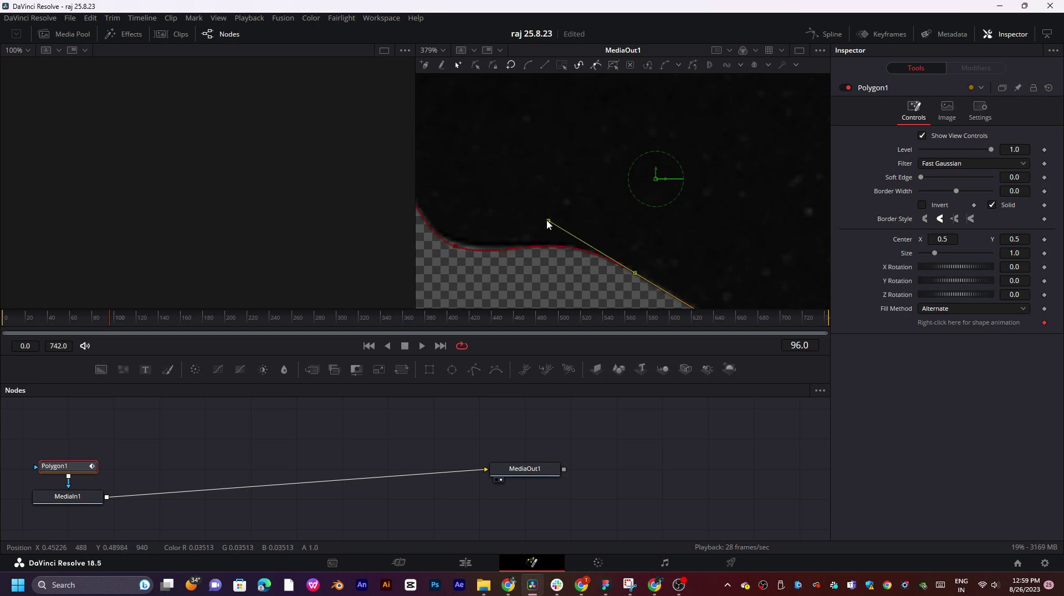
click(454, 246)
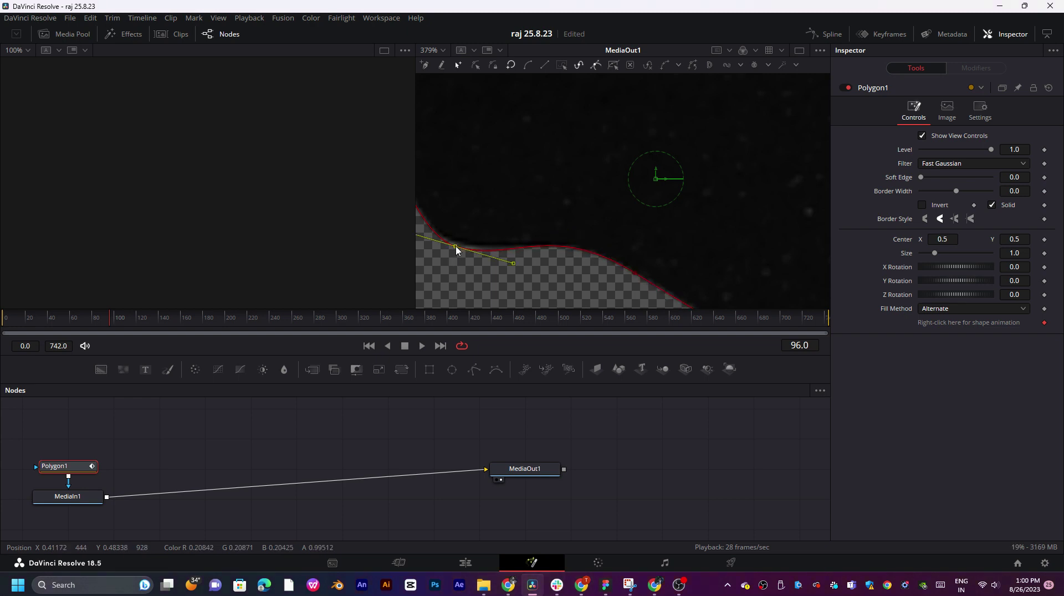
scroll(660, 157, down, 4)
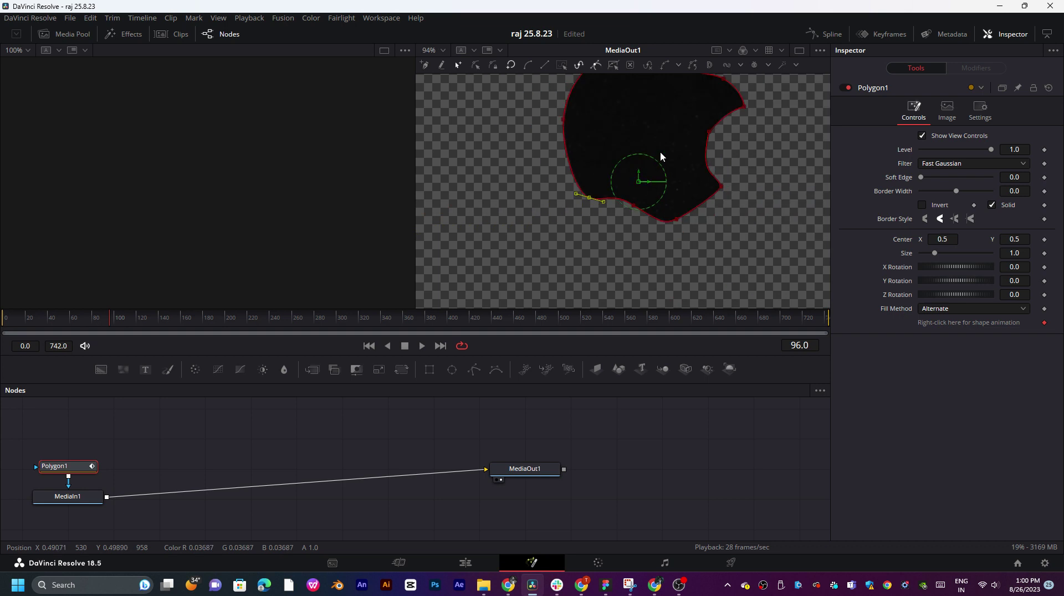
- Go back to the Edit page and review the mask's effect on the timeline around 01:00:03:02
click(465, 563)
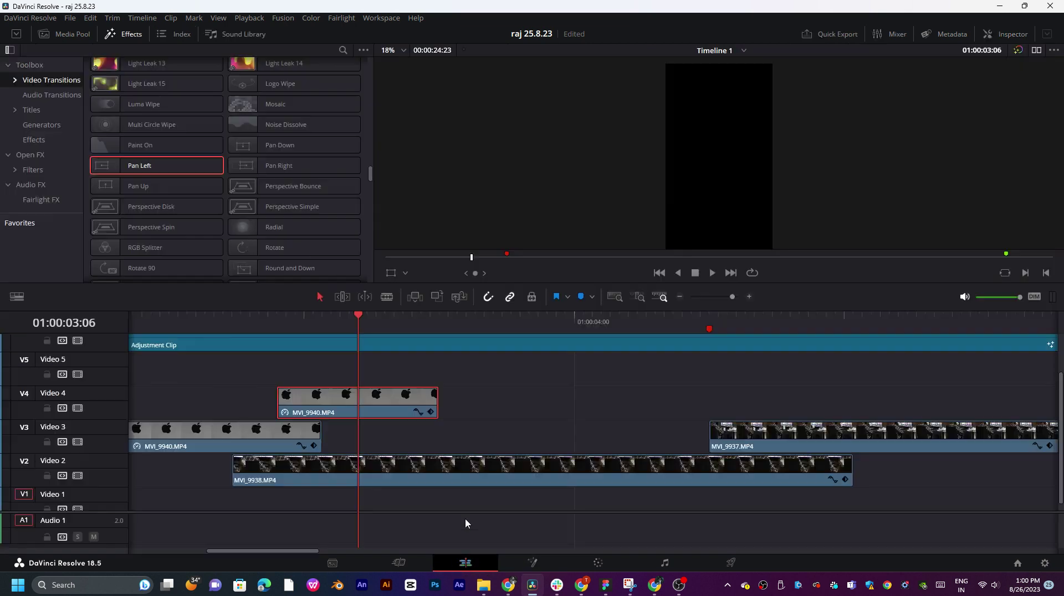
click(215, 330)
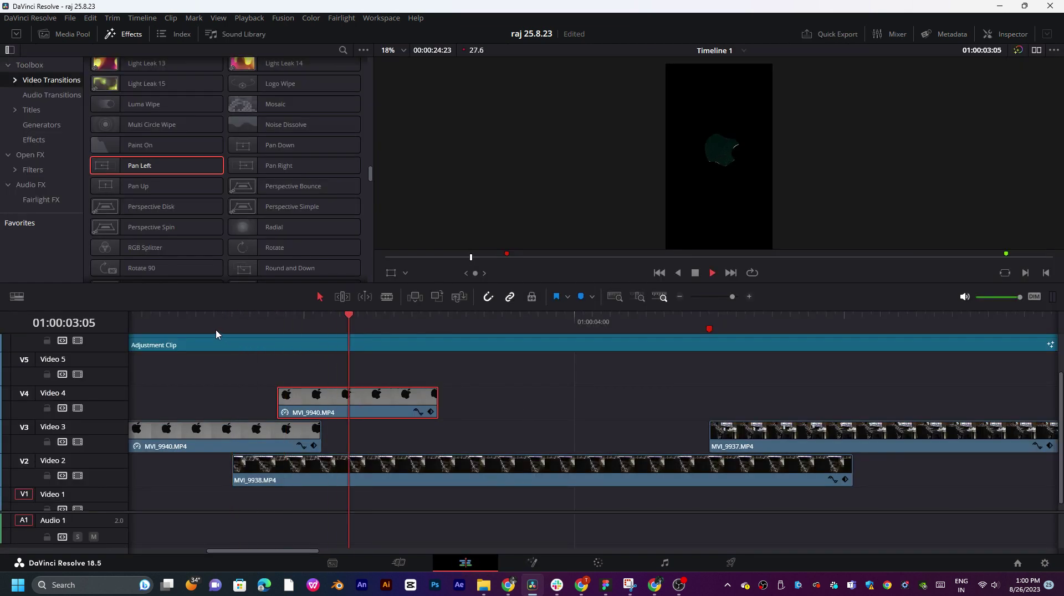
drag(198, 324, 321, 333)
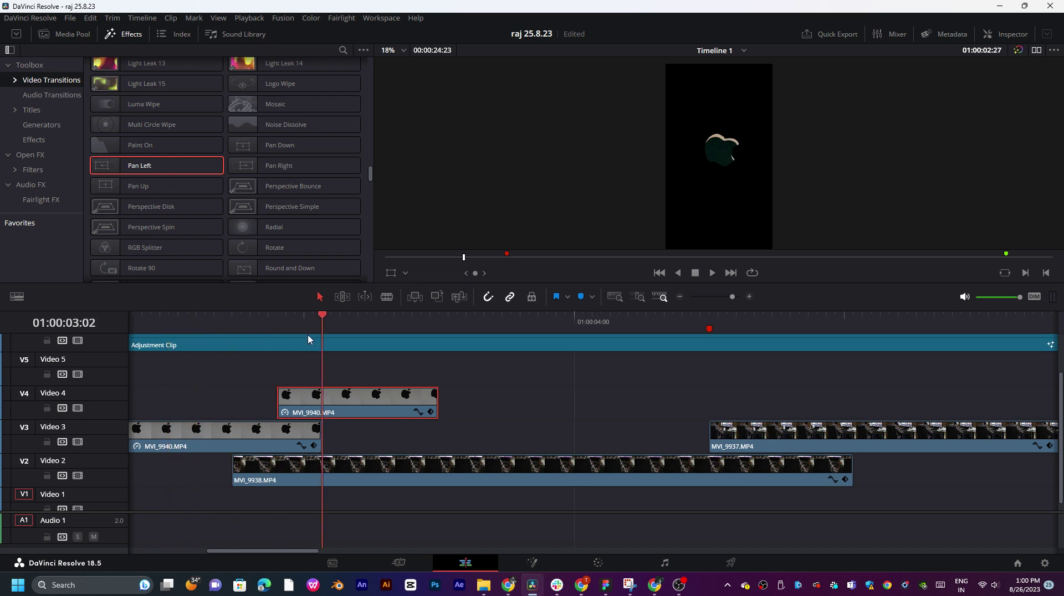
drag(414, 384, 526, 385)
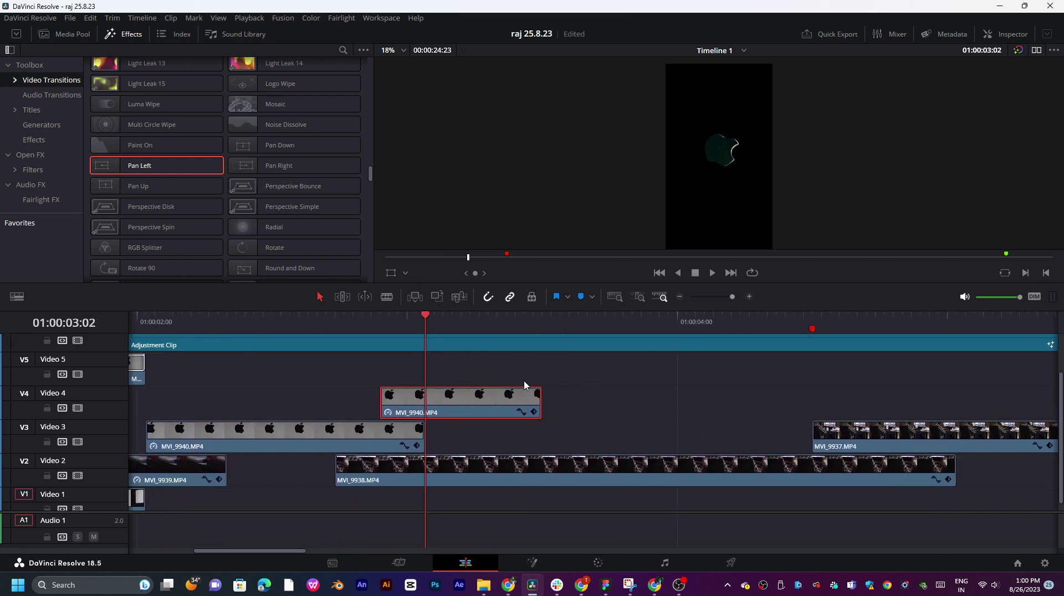
- Select the Video 4 Apple logo clip, reopen Fusion and scrub to frame 204 to check which footage the mask affects
scroll(470, 385, up, 1)
click(463, 374)
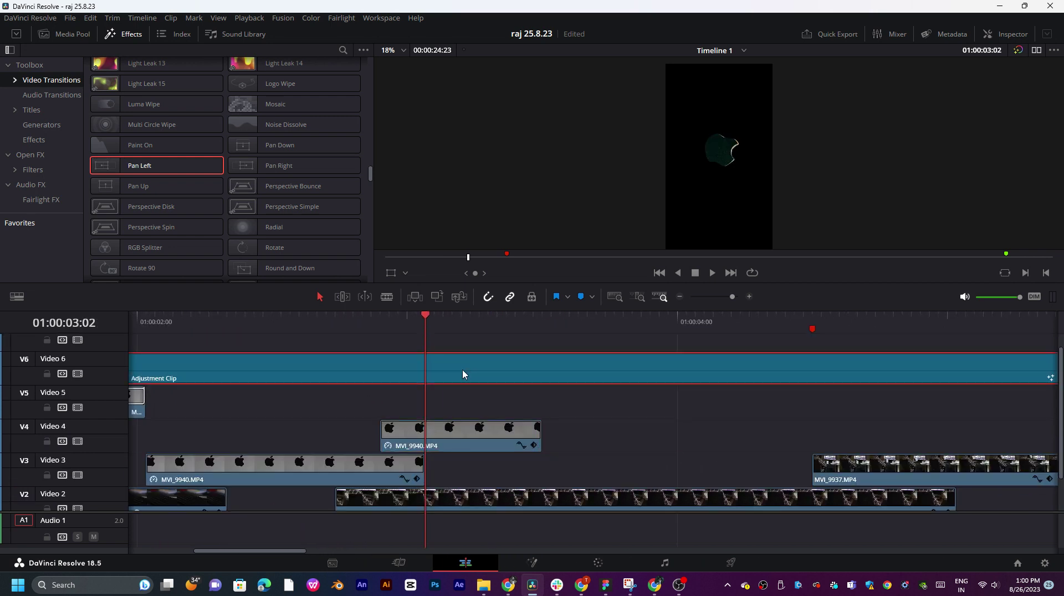
click(462, 444)
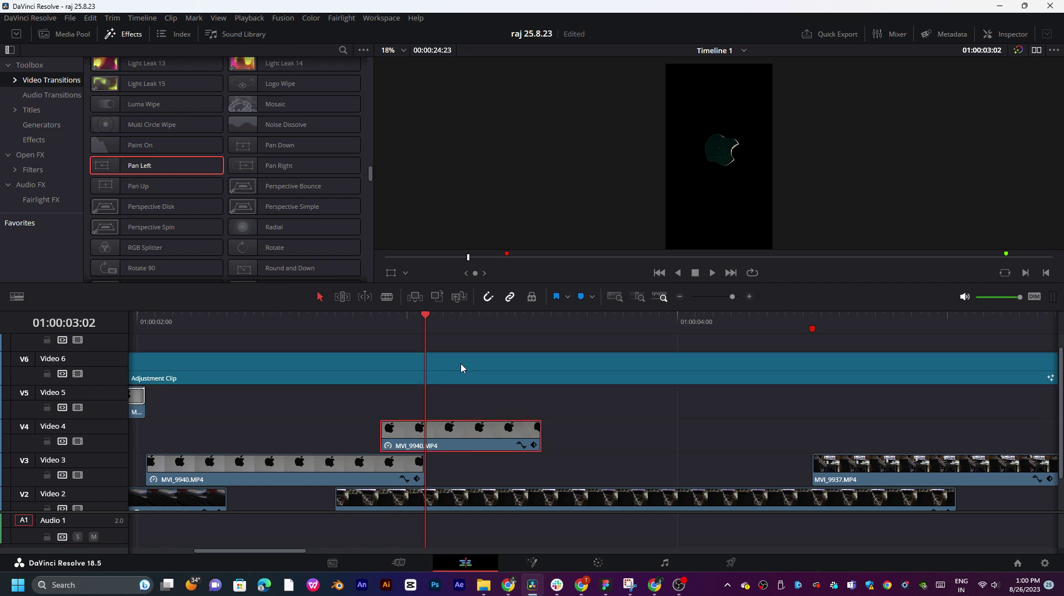
click(600, 562)
click(532, 563)
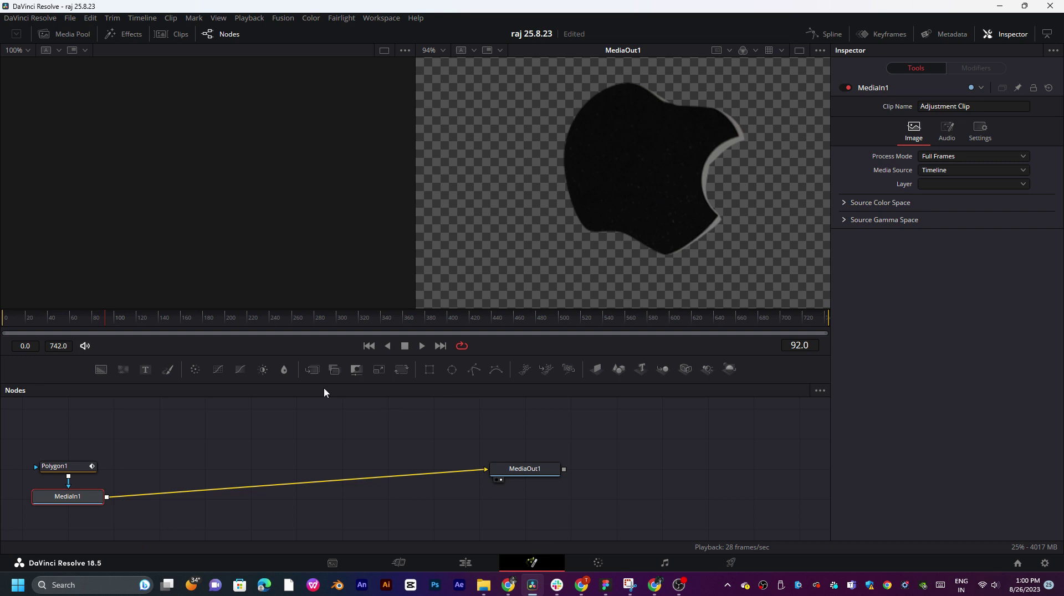
drag(31, 326, 230, 317)
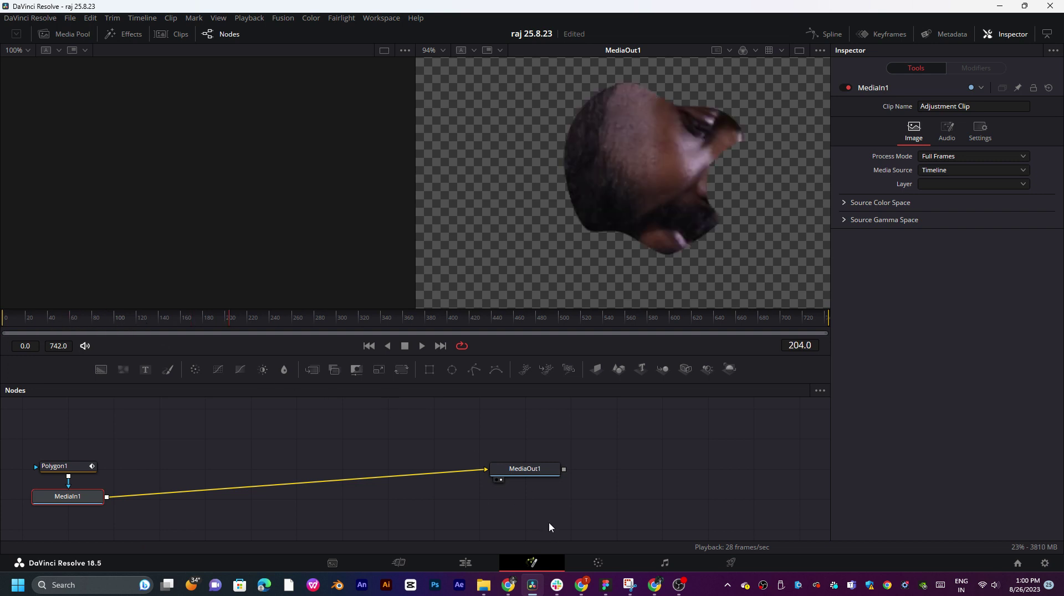
- Return to the Edit page and place the playhead back at 01:00:03:02 over the Video 4 Apple logo clip
click(466, 563)
scroll(396, 436, left, 10)
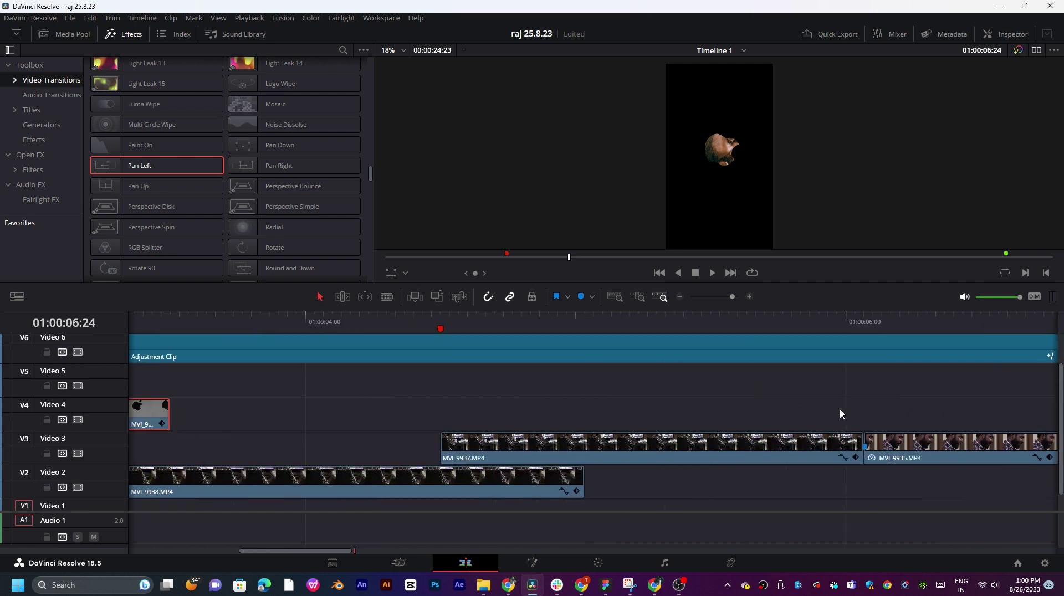
scroll(654, 371, down, 1)
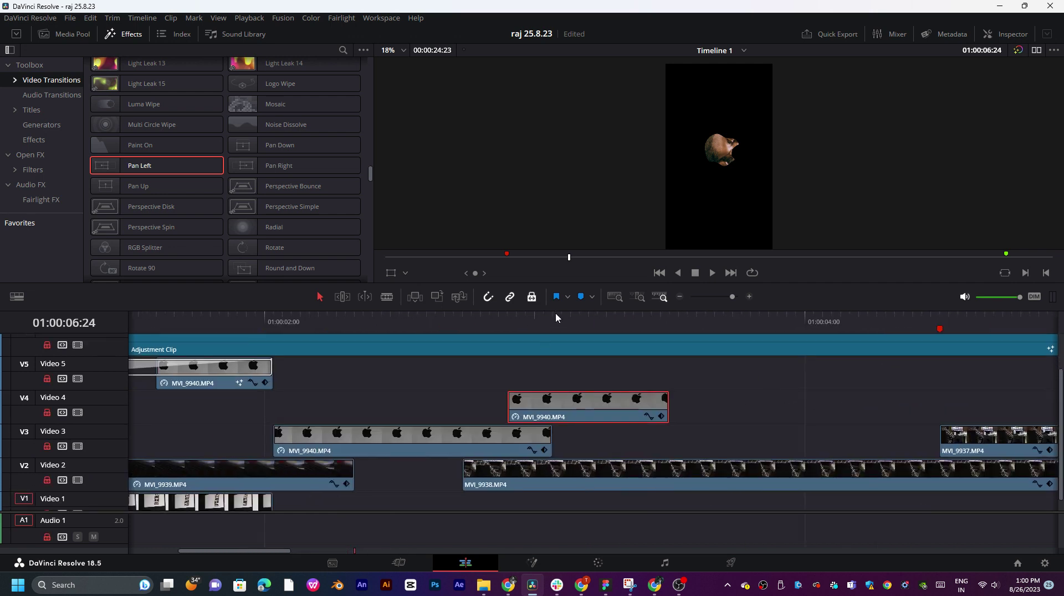
click(554, 313)
scroll(700, 380, right, 3)
scroll(699, 380, up, 1)
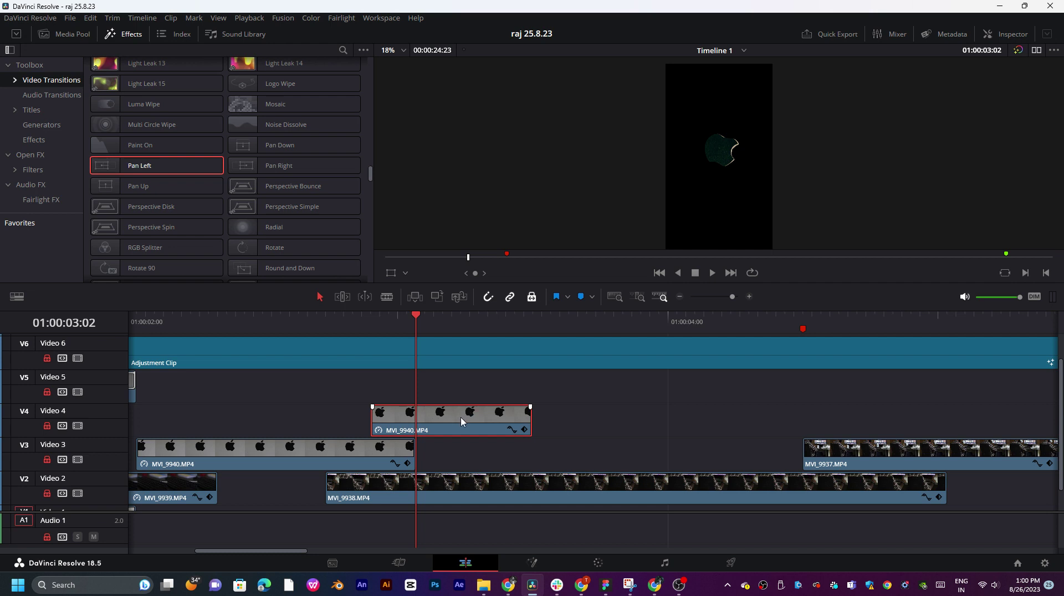
- Unlock the position of all tracks and move the Apple logo clip from Video 4 to Video 7 above the Adjustment Clip
scroll(462, 329, up, 1)
scroll(432, 335, up, 1)
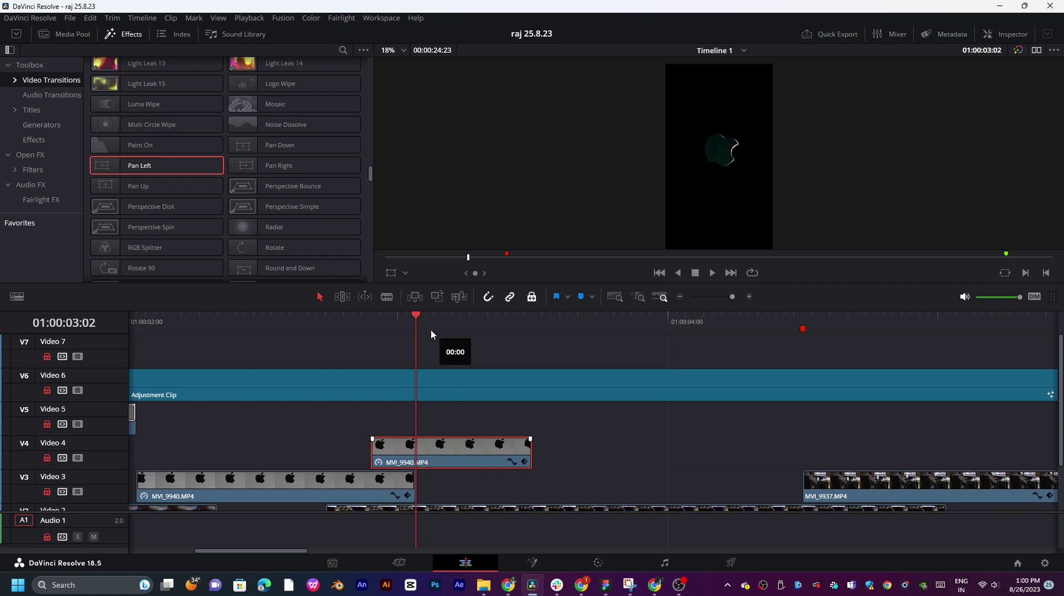
click(531, 299)
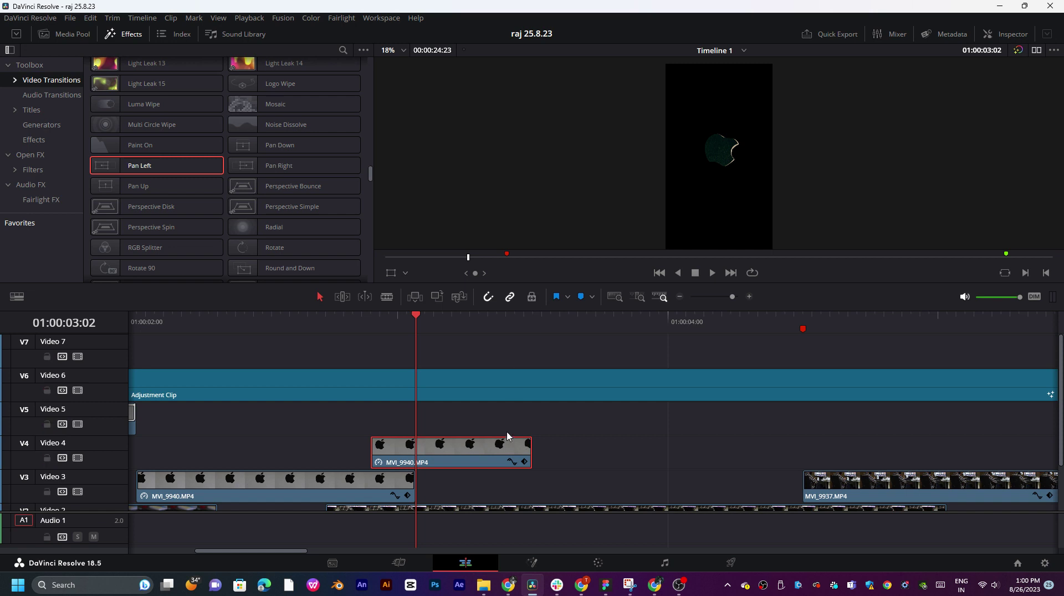
drag(458, 454, 453, 368)
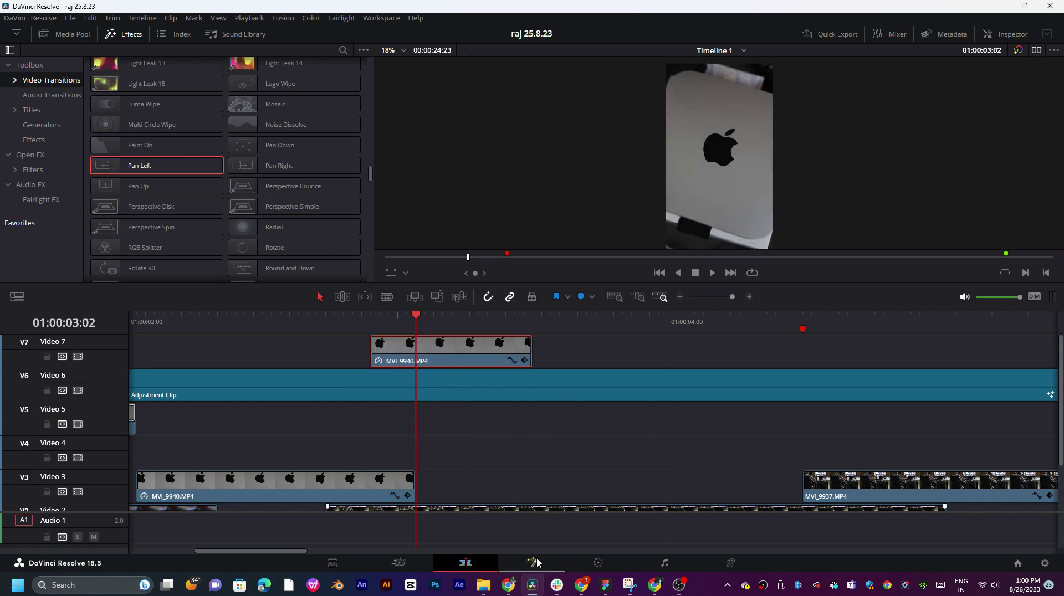
- Open the Adjustment Clip in Fusion and delete the Polygon1 mask attached to its MediaIn1 node
click(570, 383)
click(324, 317)
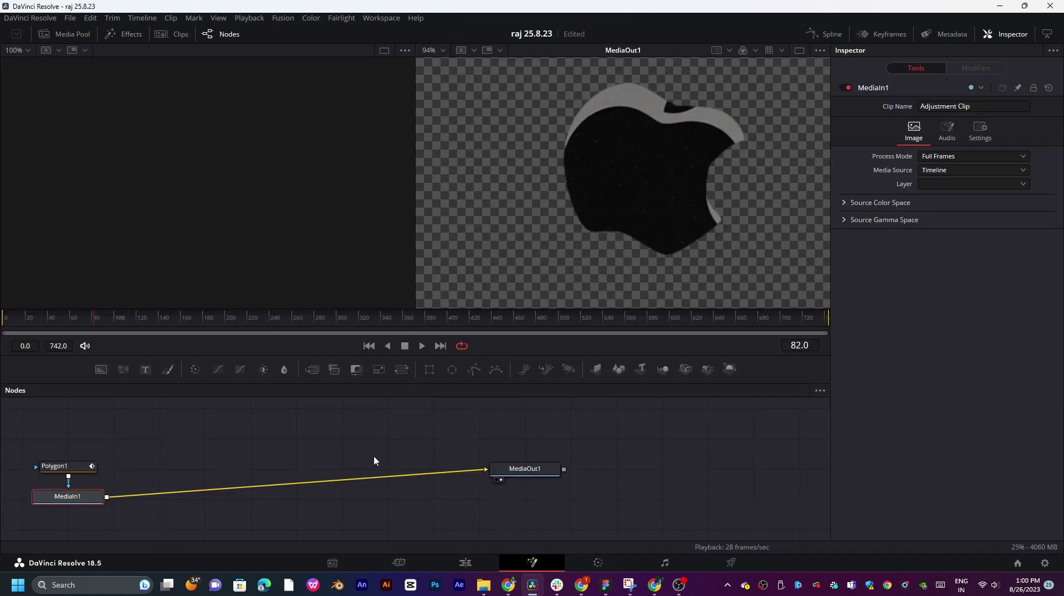
drag(770, 93, 537, 290)
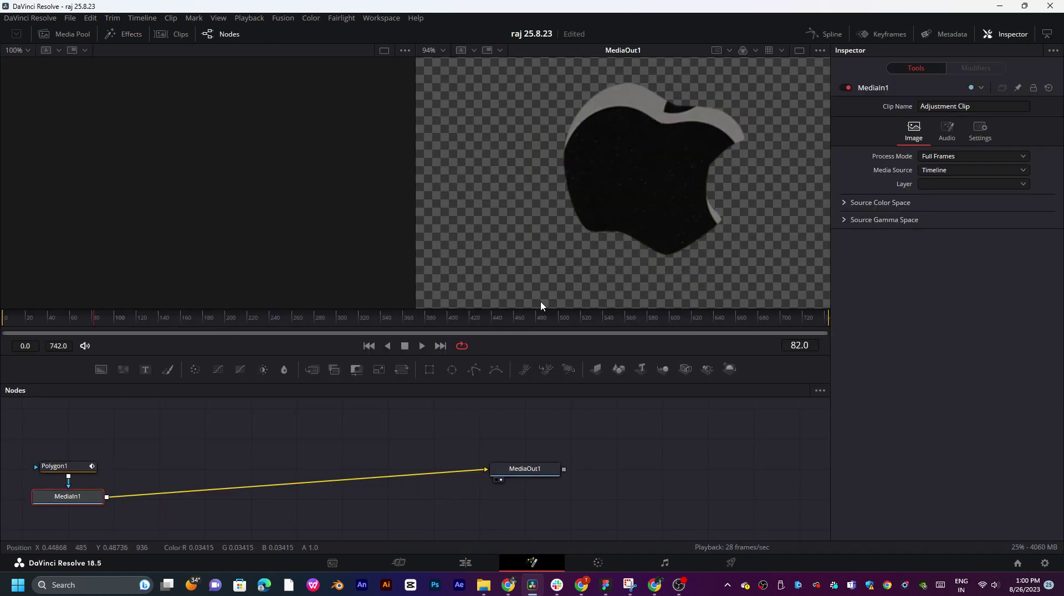
click(78, 467)
drag(772, 90, 517, 268)
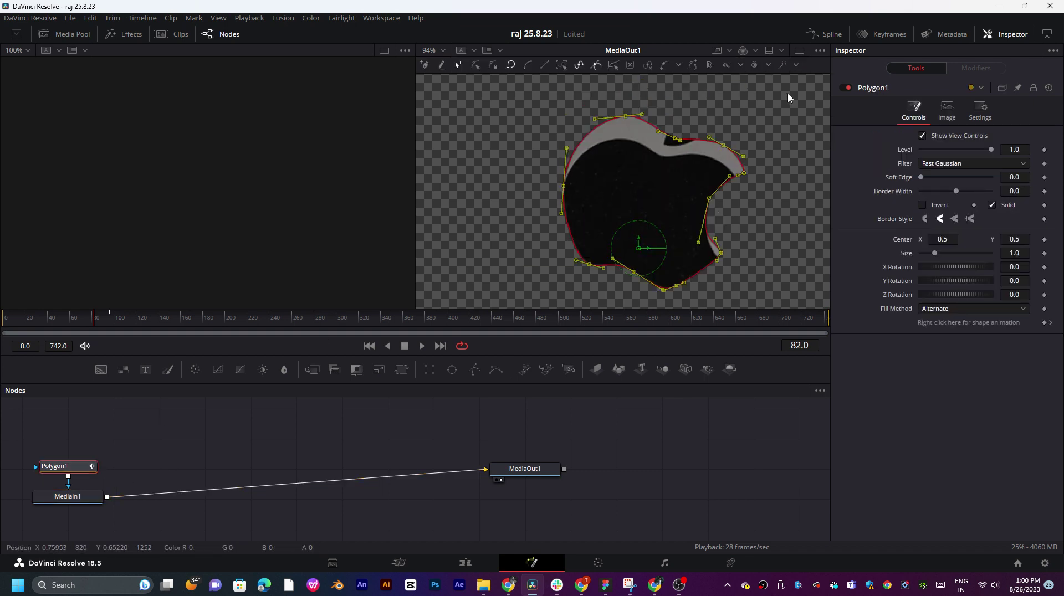
drag(793, 86, 522, 312)
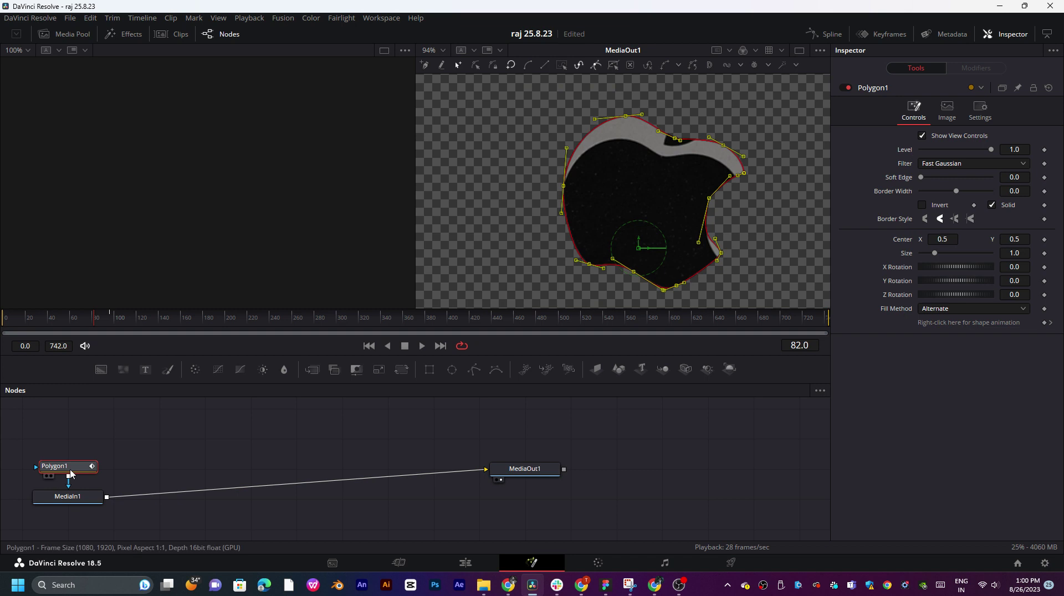
key(Delete)
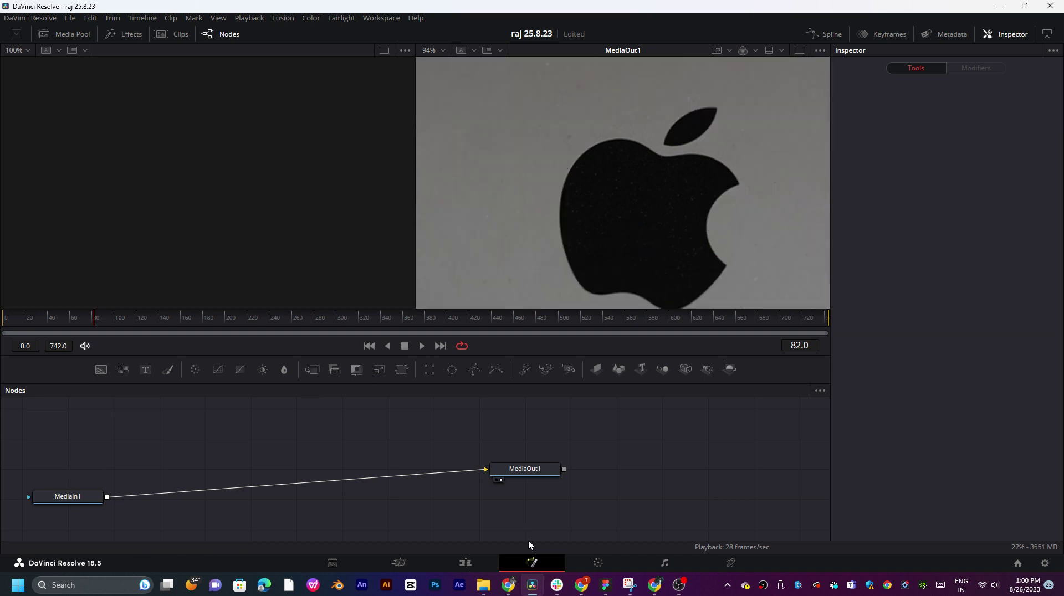
- Open the Video 7 Apple logo clip in Fusion, attach the Polygon1 mask to MediaIn1 and delete the mask's old points
click(471, 566)
click(417, 320)
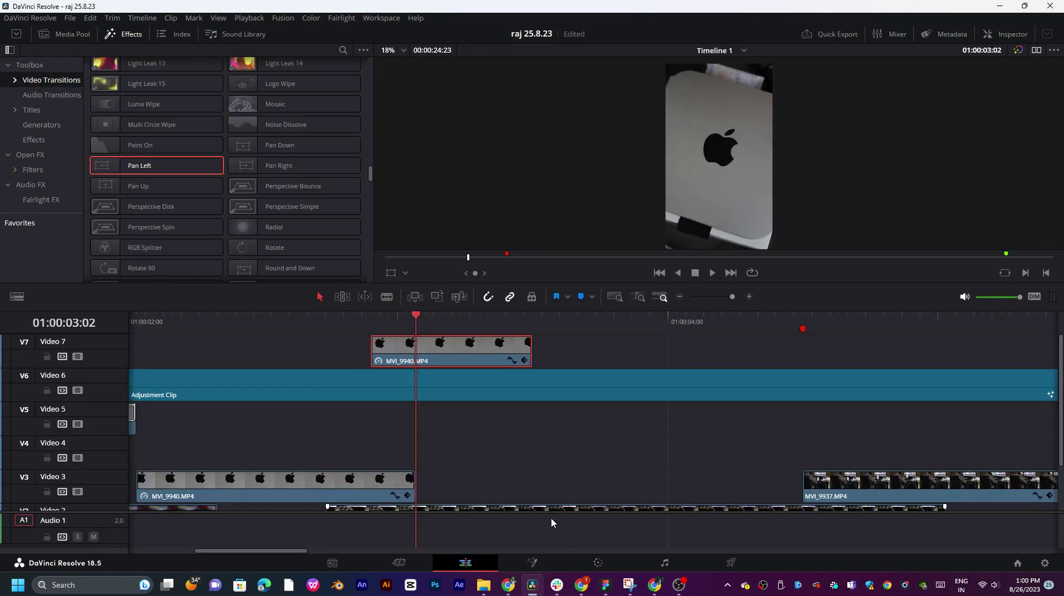
click(533, 563)
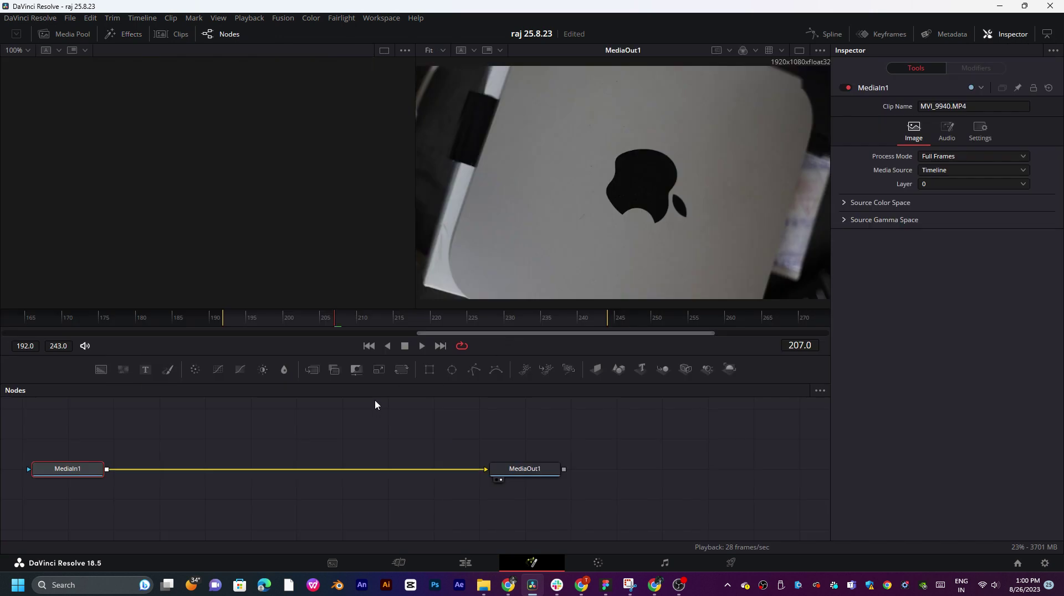
key(ctrl+z)
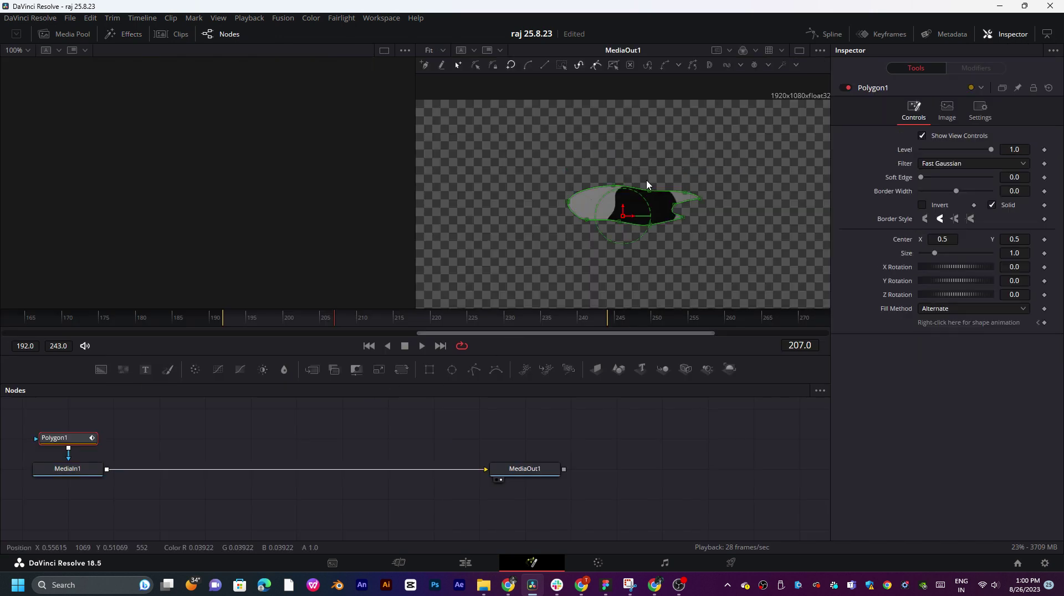
drag(623, 187, 527, 237)
key(Delete)
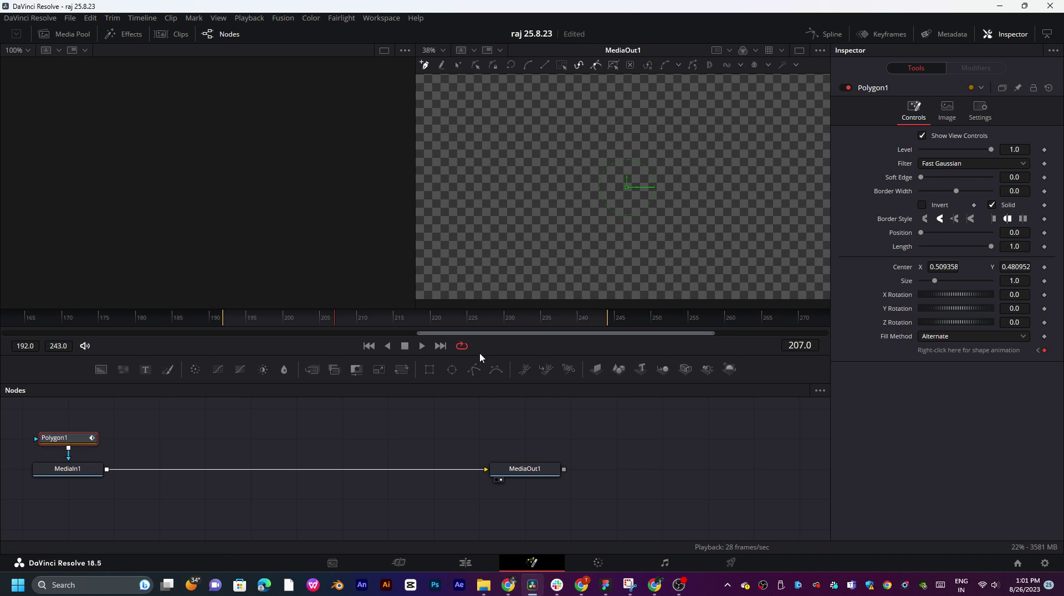
- Invert the empty mask to reveal the footage and start tracing the logo along its bite and lower-left edge
click(922, 205)
scroll(661, 196, up, 3)
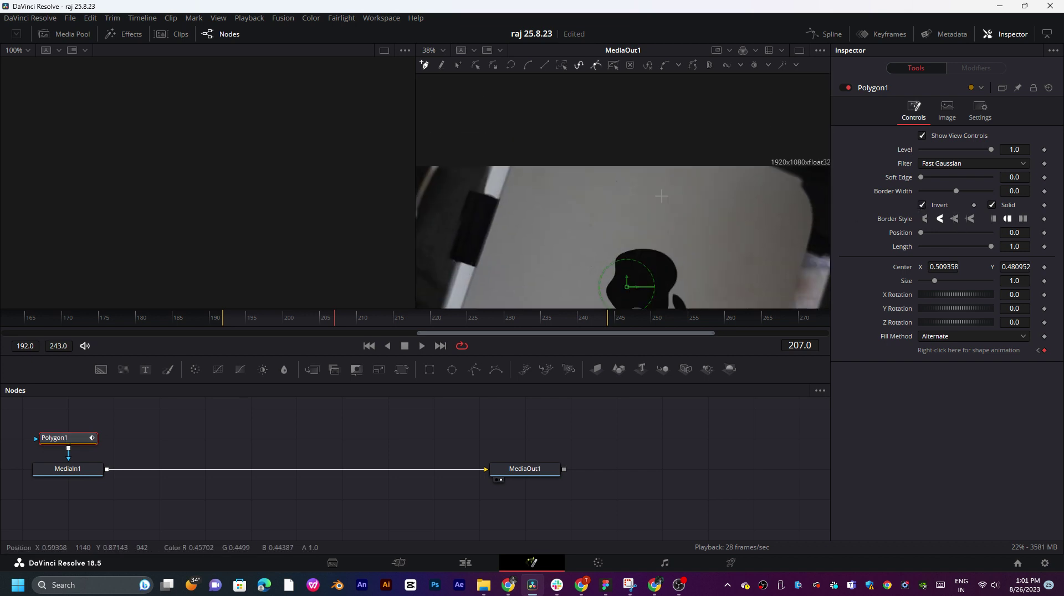
scroll(672, 219, down, 5)
scroll(680, 240, up, 8)
scroll(621, 232, down, 4)
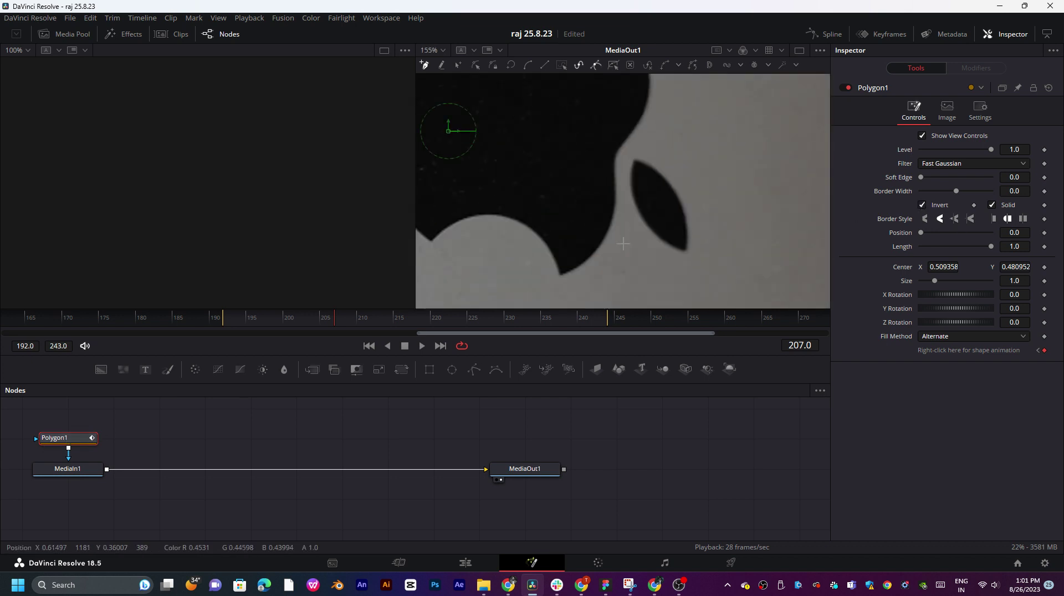
scroll(523, 183, up, 2)
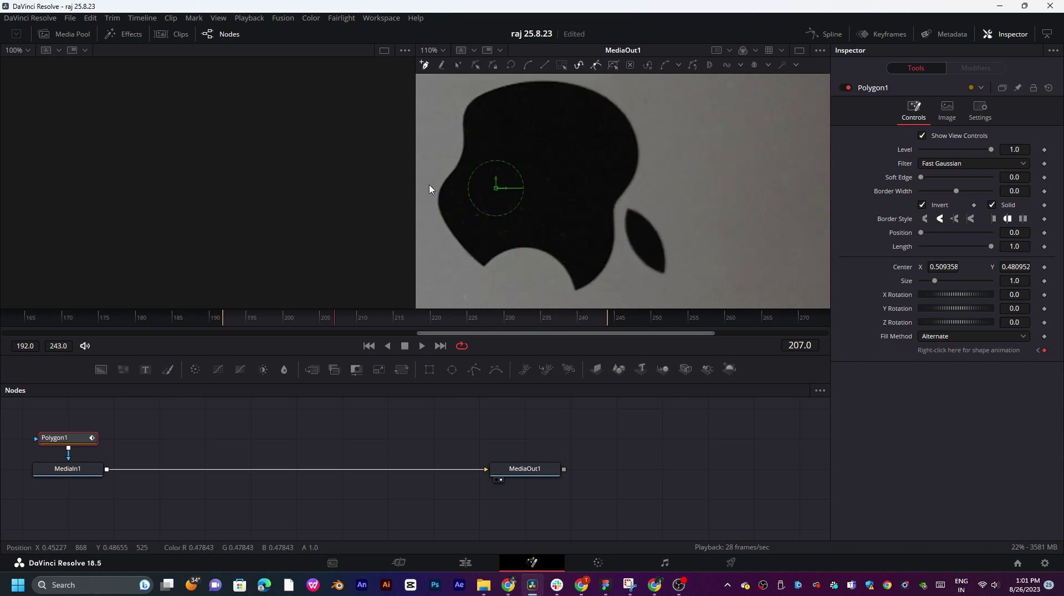
scroll(430, 188, up, 4)
scroll(463, 191, down, 4)
scroll(464, 208, up, 2)
scroll(570, 208, down, 3)
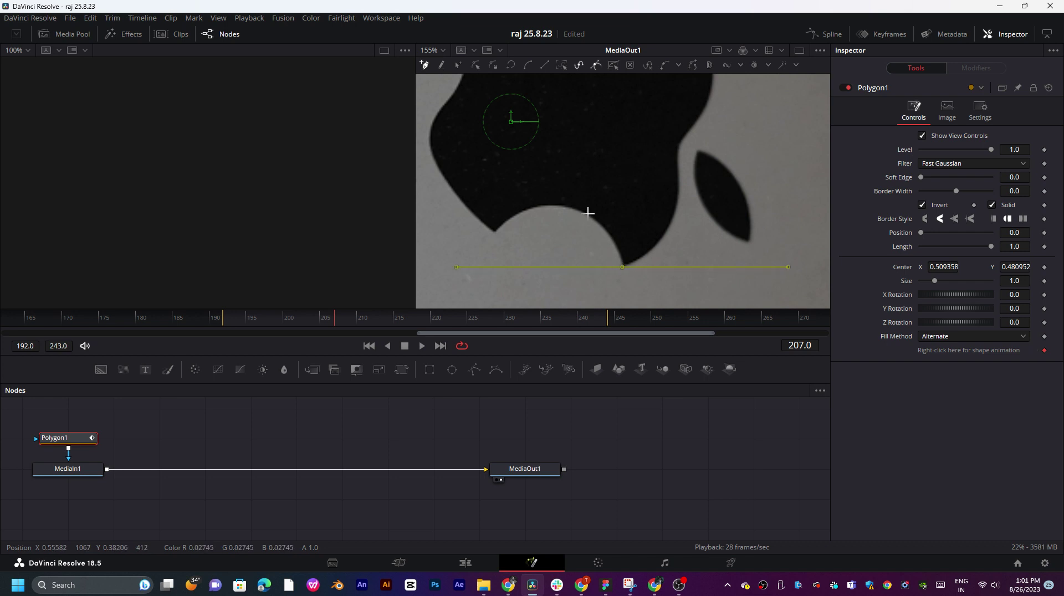
drag(586, 213, 496, 237)
drag(430, 133, 431, 103)
- Trace the mask around the rest of the logo body, leaving out the leaf, and close the path at the starting point
scroll(484, 149, up, 4)
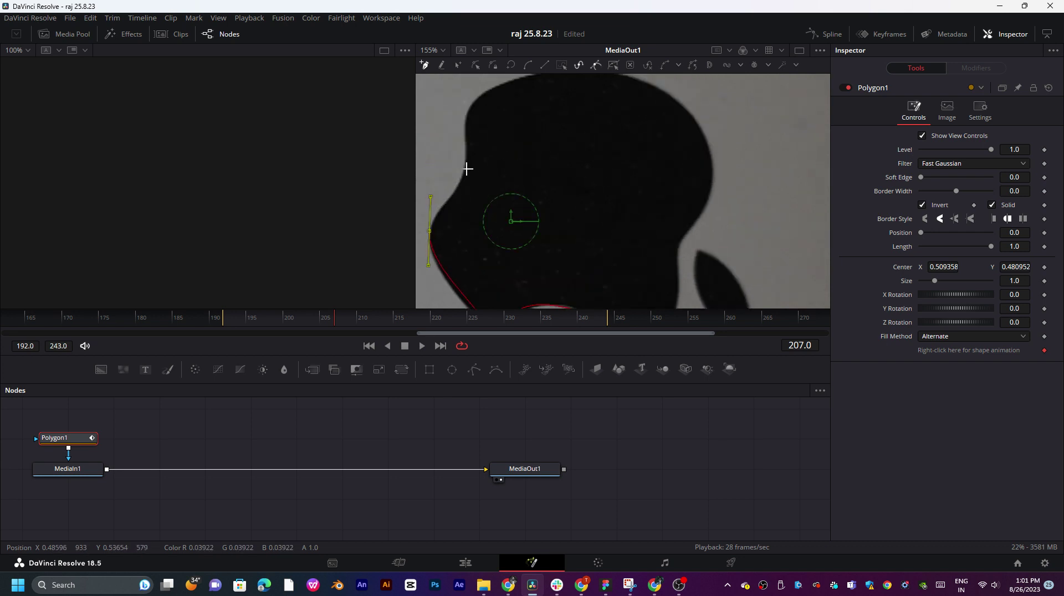
drag(465, 163, 550, 133)
scroll(479, 121, up, 3)
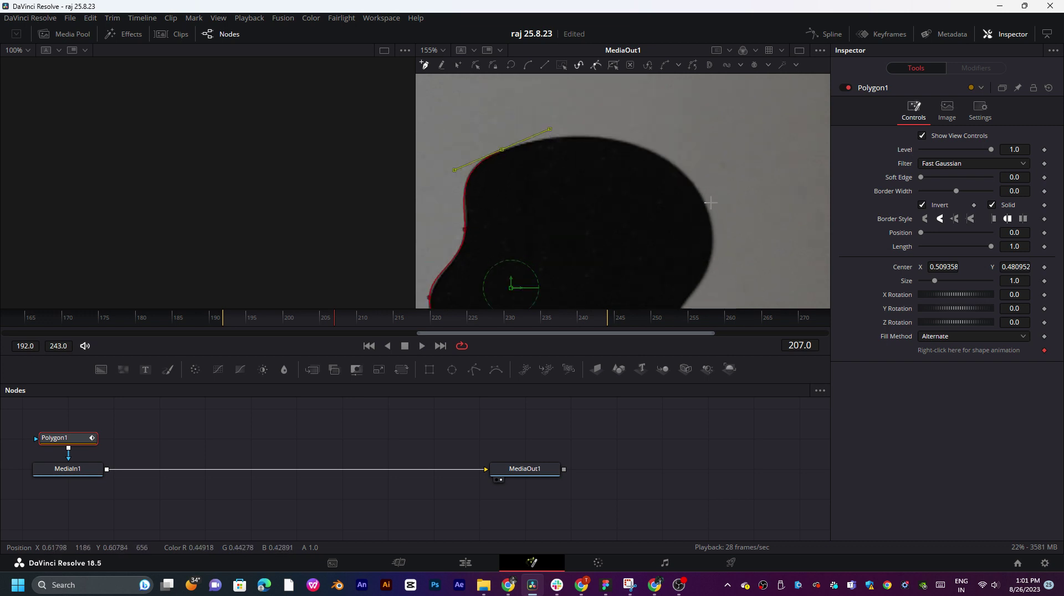
drag(709, 215, 724, 292)
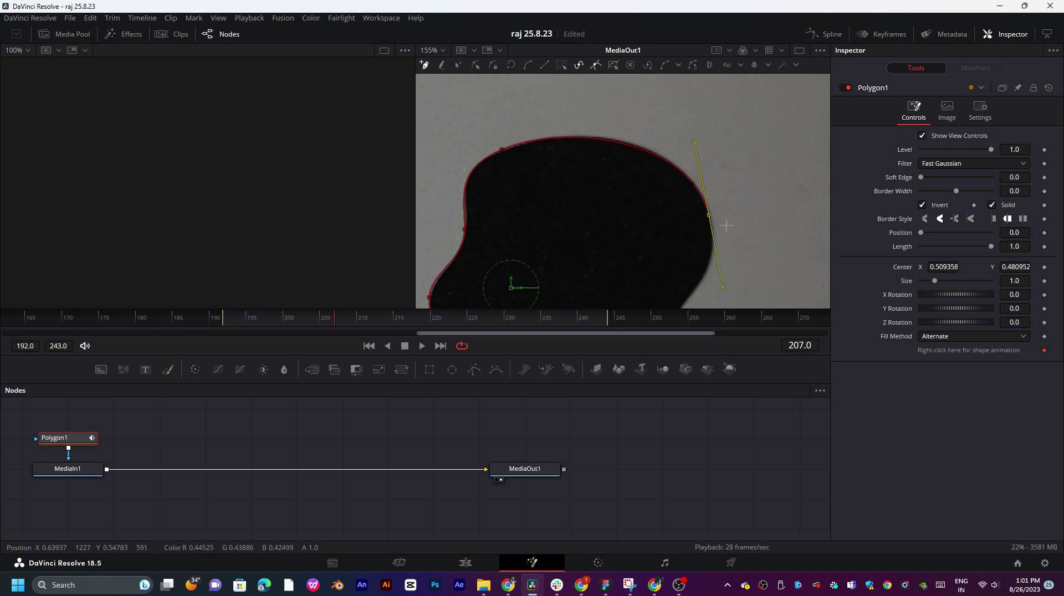
scroll(726, 225, down, 4)
drag(679, 174, 668, 230)
scroll(669, 218, down, 1)
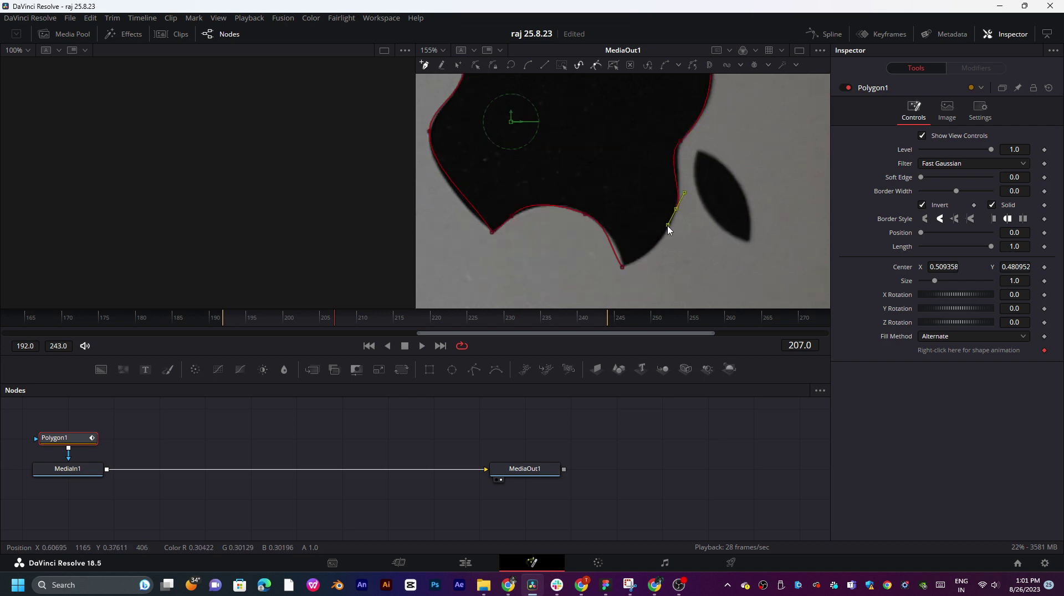
click(624, 269)
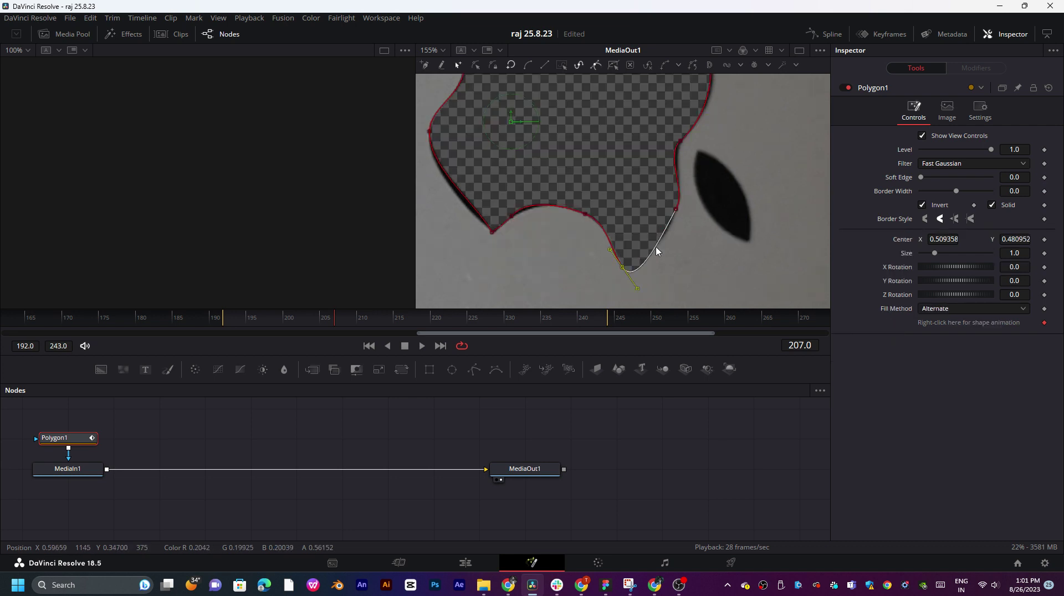
- Turn off Invert for the mask and adjust the points at the logo's lower tip and along the bite
click(922, 205)
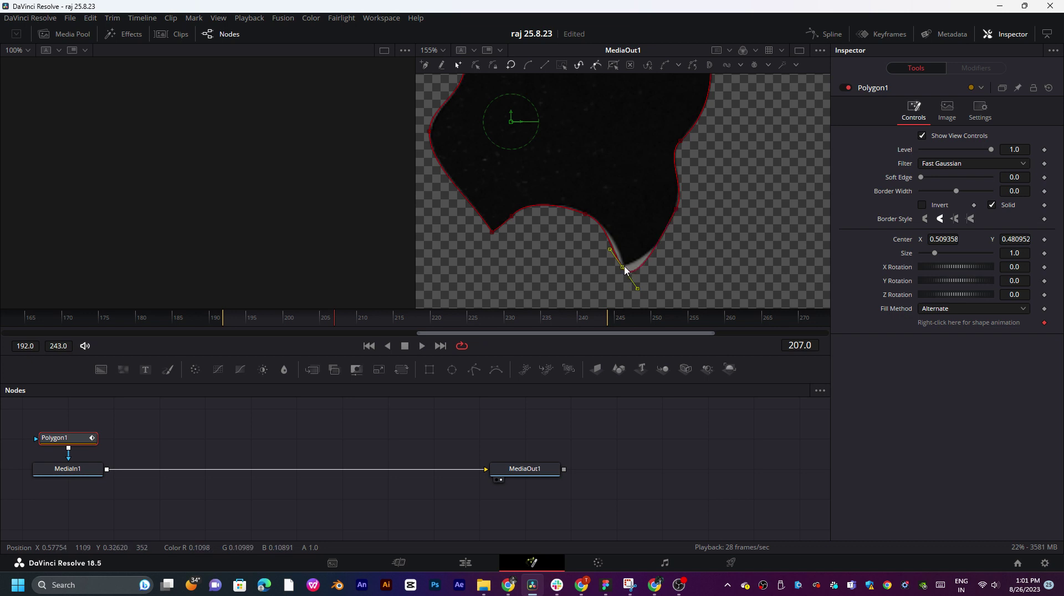
mouse_move(622, 269)
mouse_down()
mouse_move(635, 269)
mouse_move(620, 261)
mouse_up()
click(585, 214)
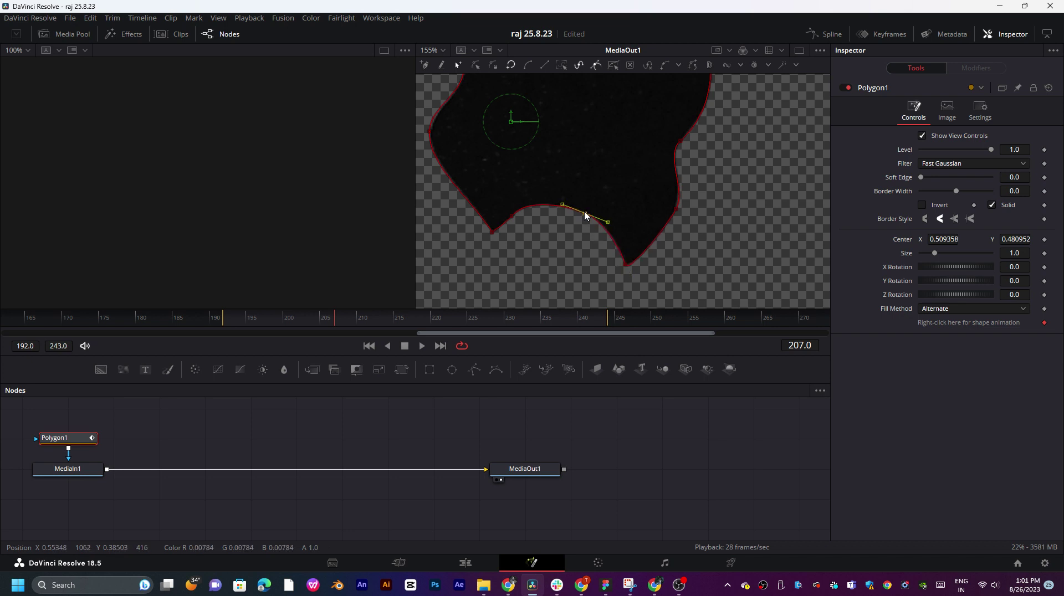
- Adjust the mask point and handle on the logo's lower-right edge to follow its curve closely
scroll(537, 221, up, 3)
scroll(609, 232, down, 2)
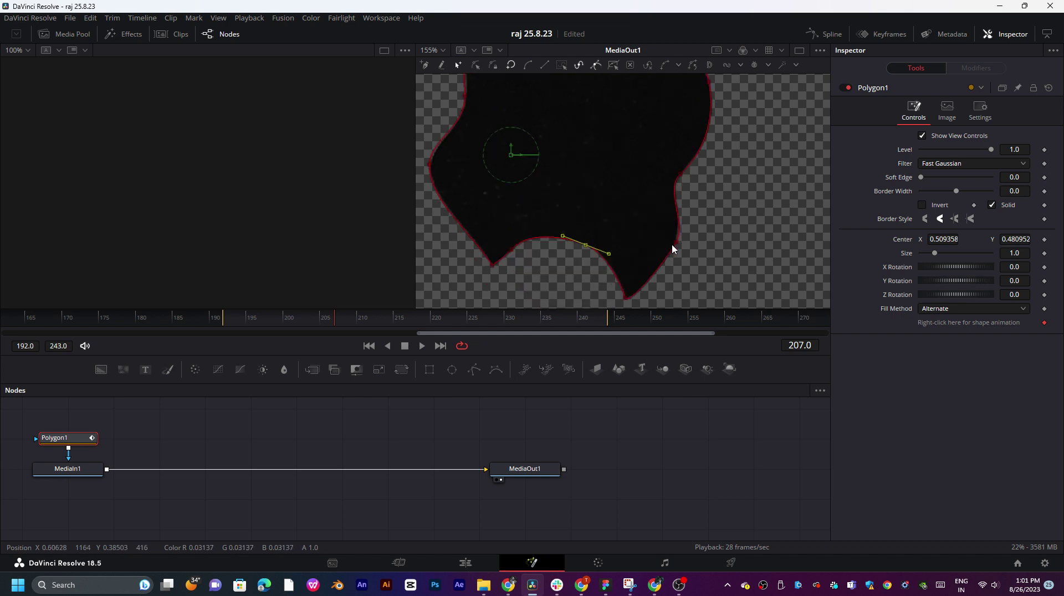
scroll(677, 242, up, 2)
scroll(678, 249, down, 1)
scroll(677, 265, up, 2)
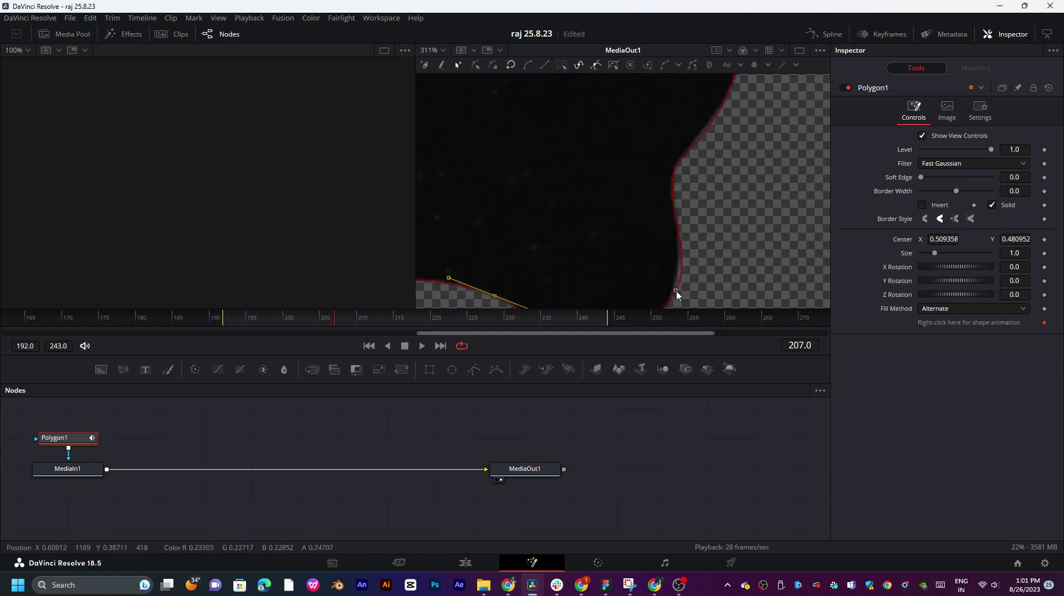
click(687, 271)
drag(700, 255, 693, 255)
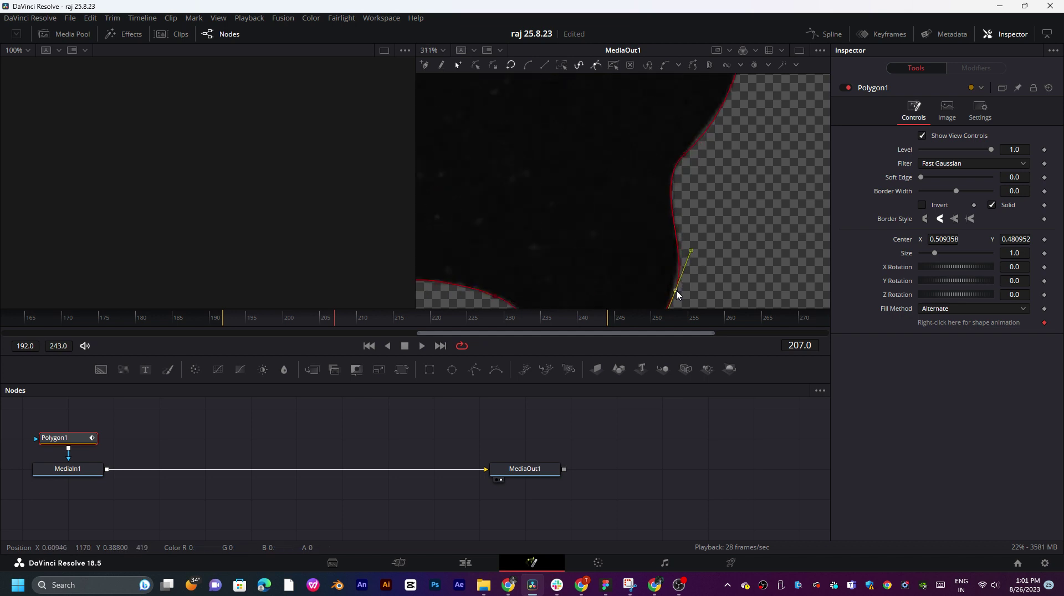
- Reposition the leftmost mask point so the outline fits the logo's left edge
scroll(689, 230, down, 5)
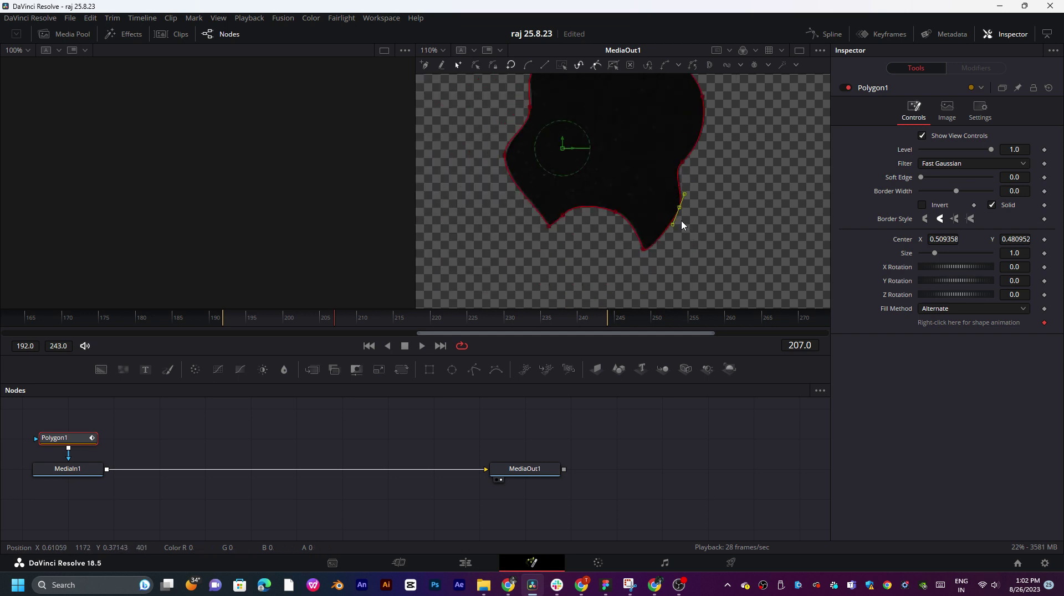
scroll(607, 147, up, 6)
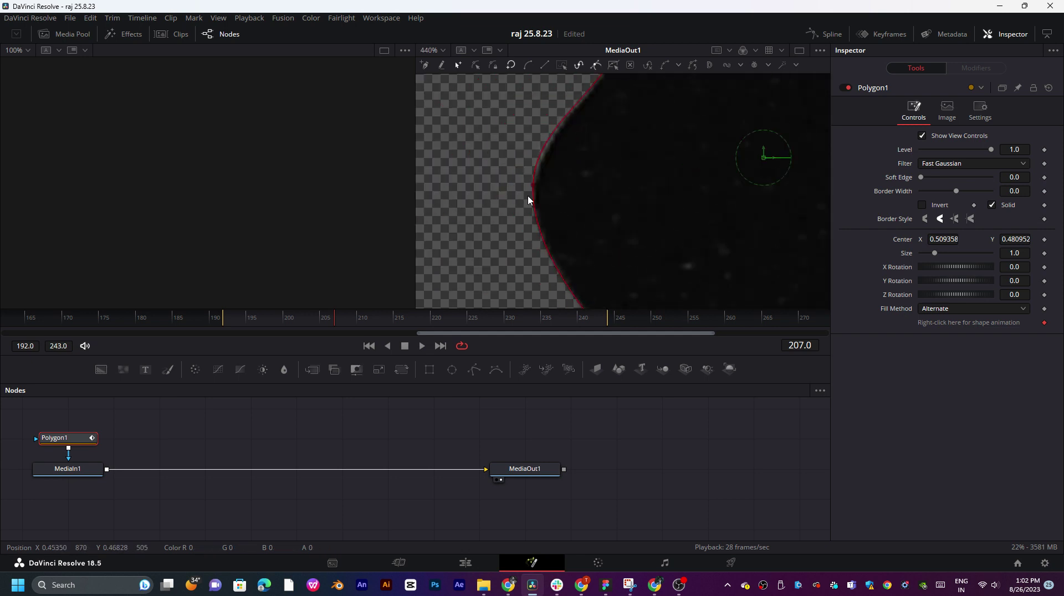
click(537, 185)
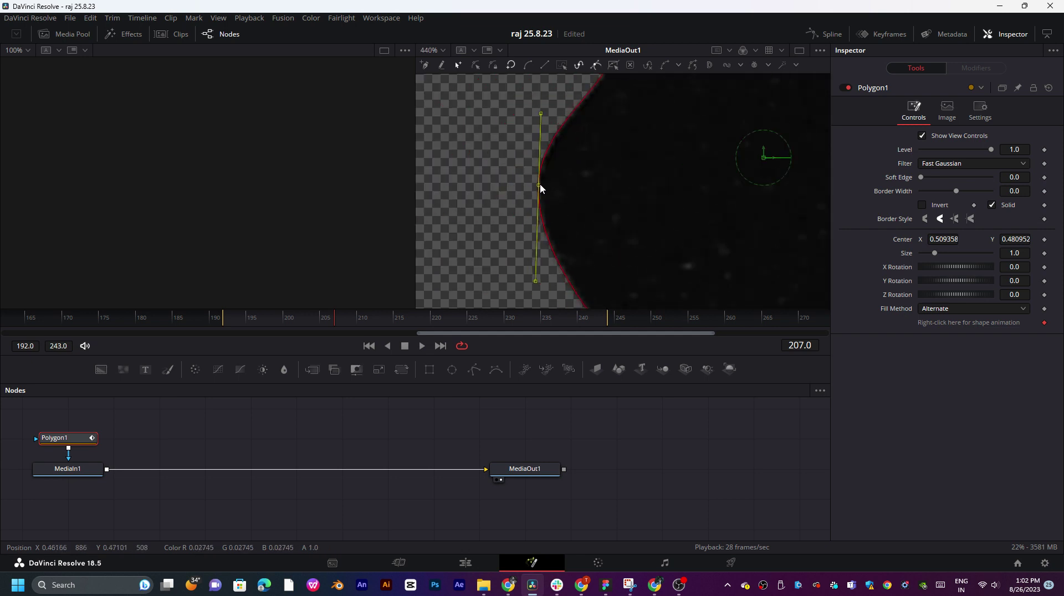
scroll(612, 165, down, 6)
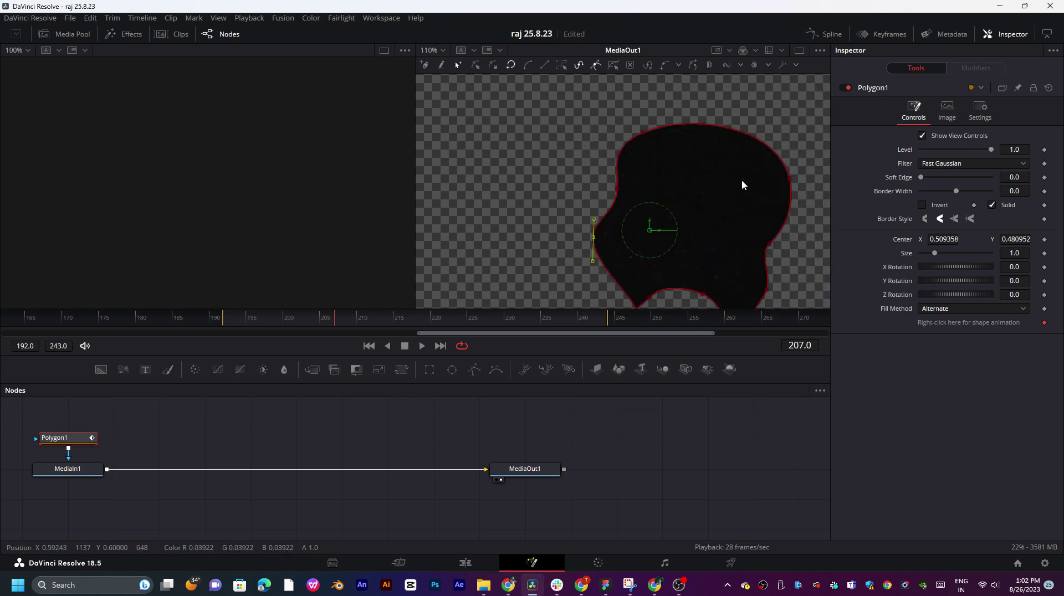
- Return to the Edit page, move the masked logo clip back to Video 4 and preview the transition around 01:00:03:02
click(466, 561)
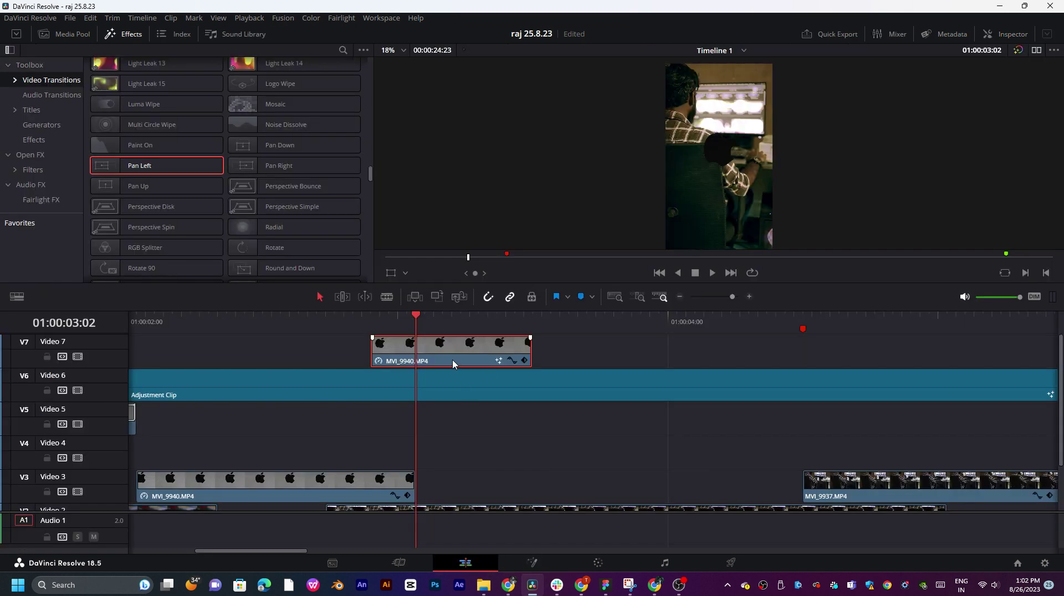
drag(452, 360, 444, 461)
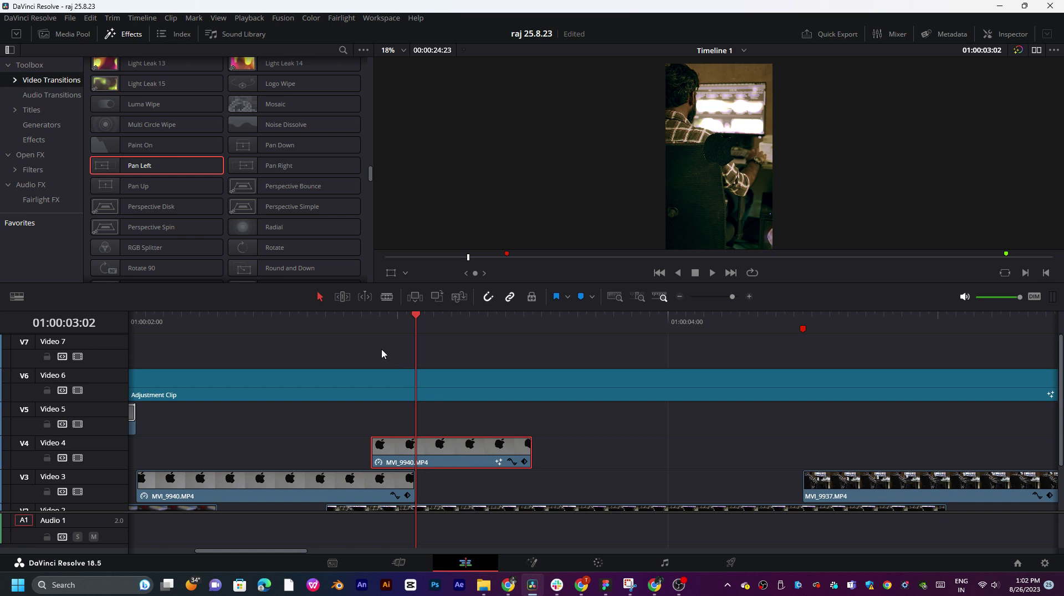
click(325, 322)
key(space)
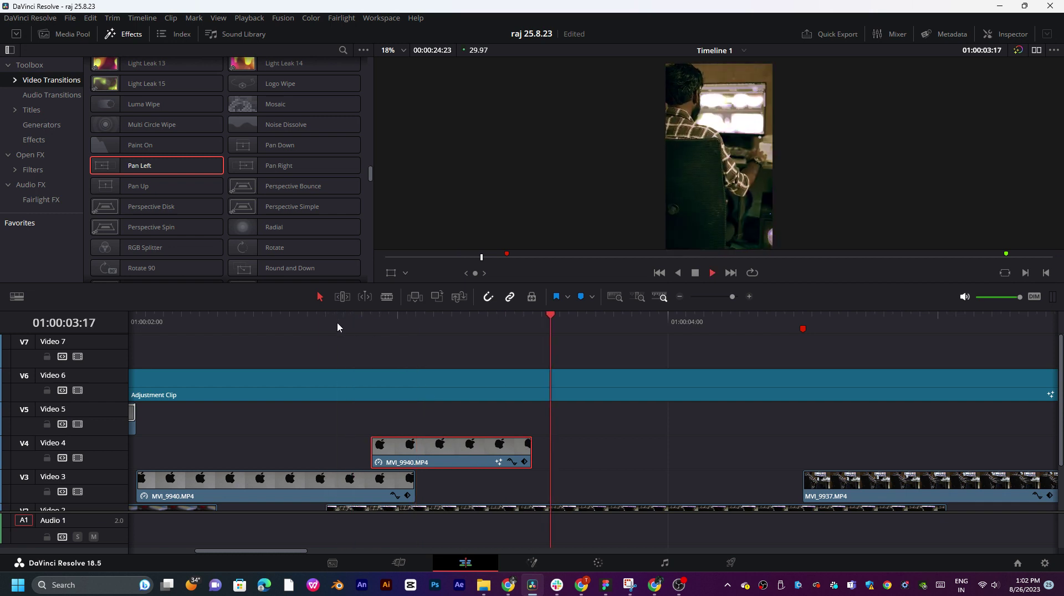
key(space)
click(416, 316)
key(space)
key(space)
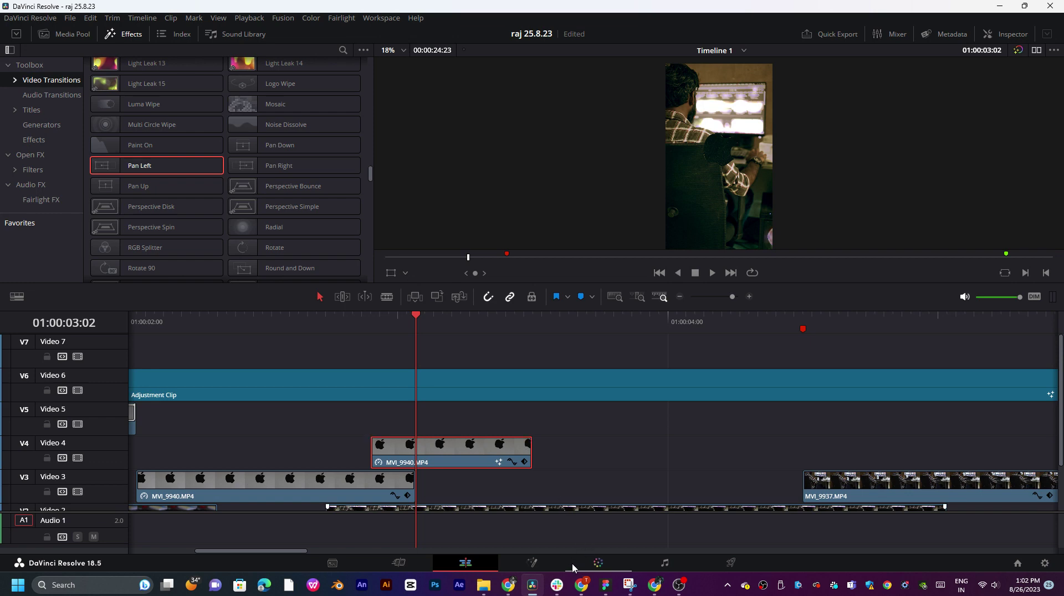
- Move the masked logo clip up to Video 7 and select its Polygon1 mask in Fusion
click(533, 564)
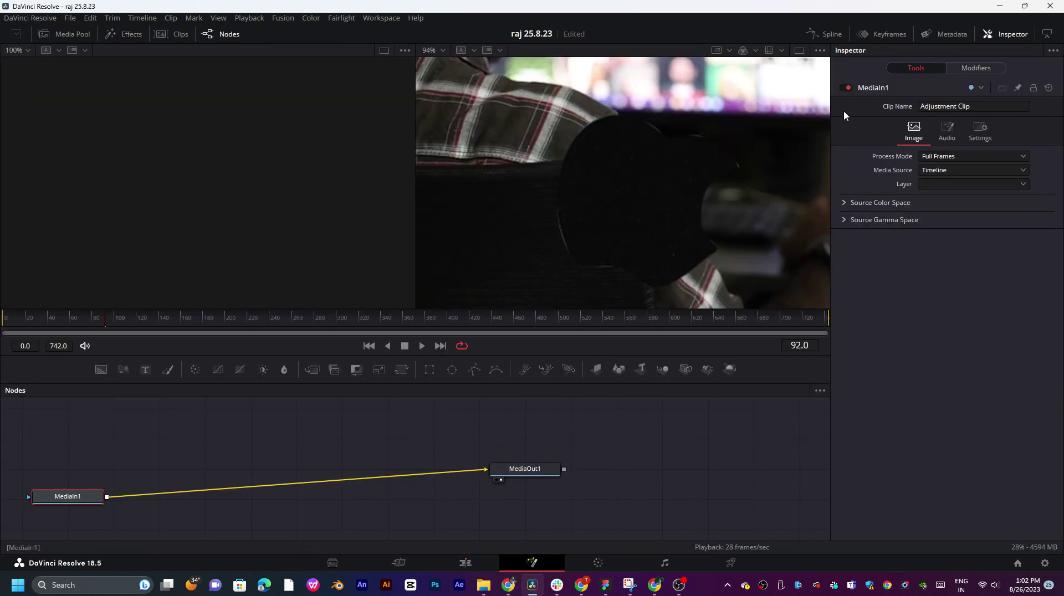
click(466, 563)
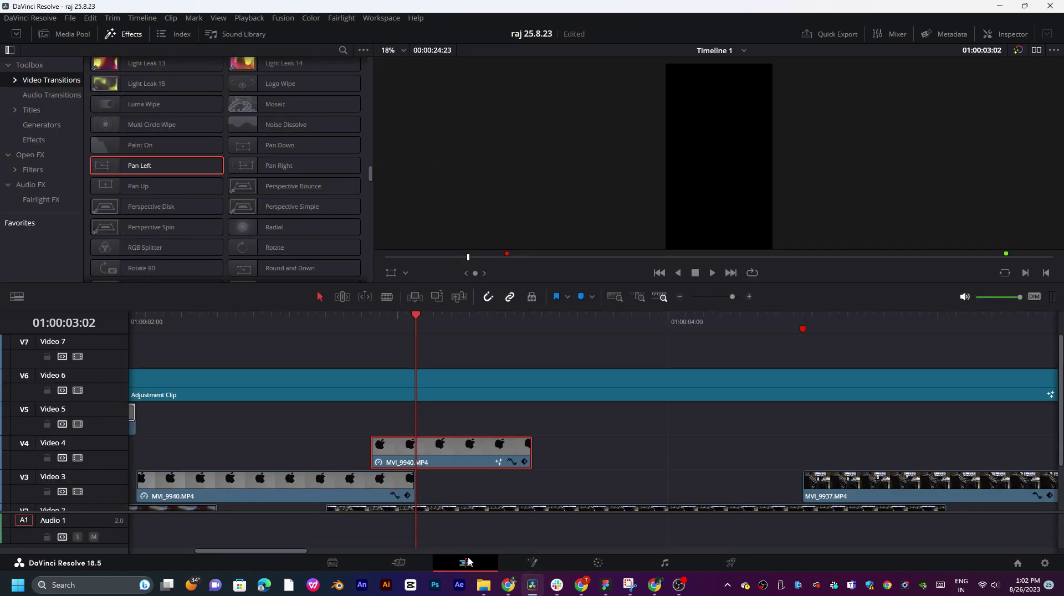
drag(446, 451, 446, 357)
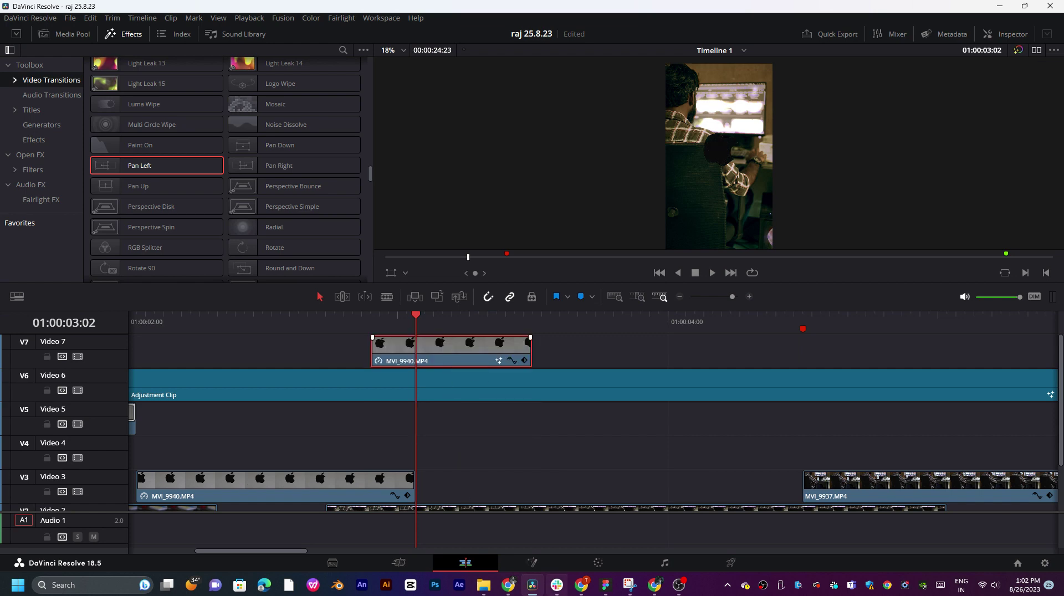
key(ctrl+z)
click(532, 563)
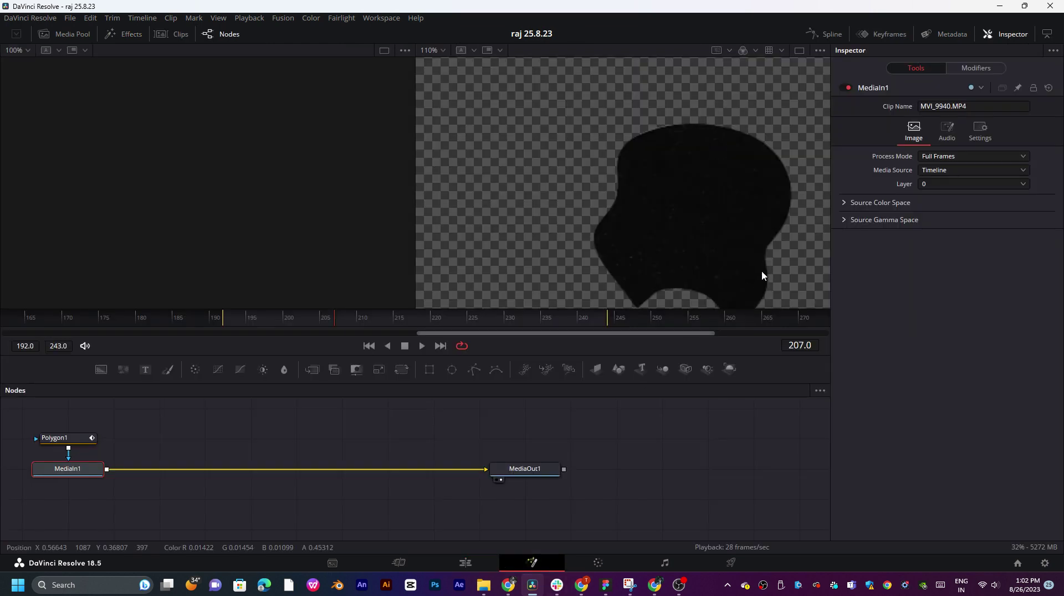
click(55, 439)
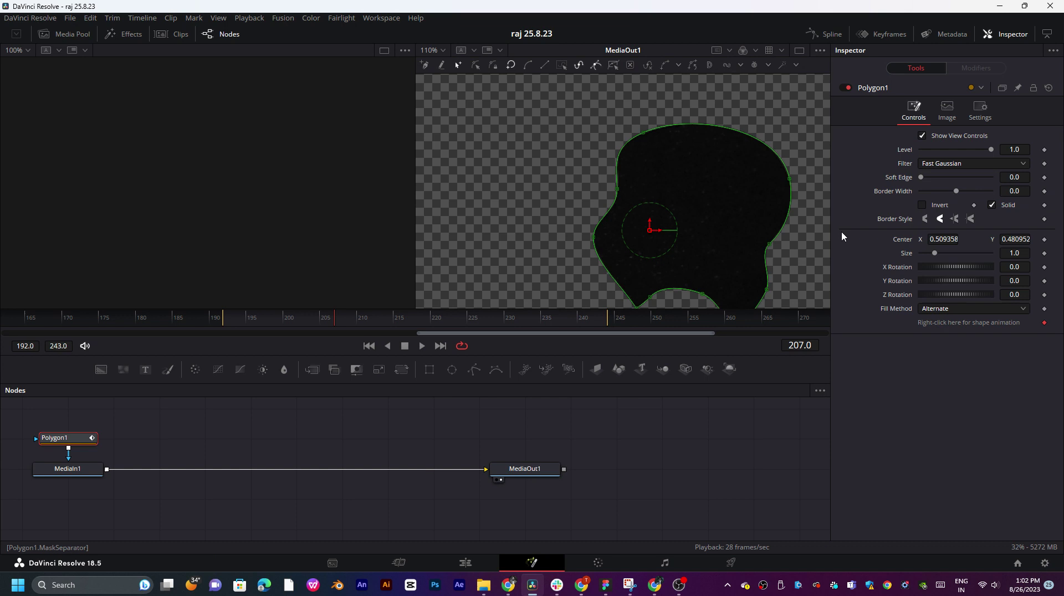
- Invert the Polygon1 mask in Fusion and move the masked MVI_9940.MP4 clip from Video 7 down to Video 4 on the edit timeline
click(922, 205)
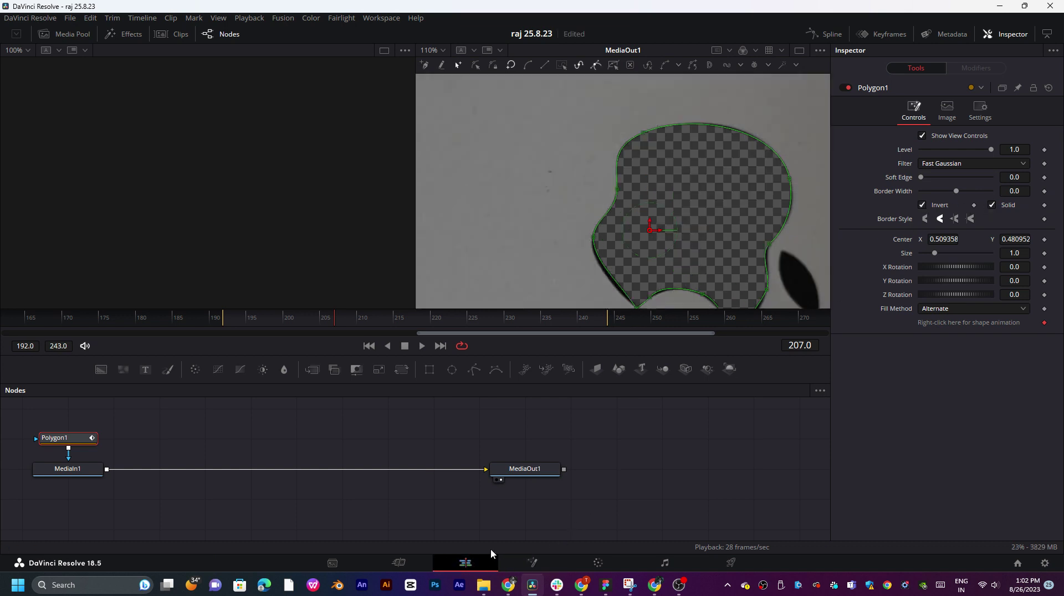
click(465, 562)
scroll(720, 361, right, 3)
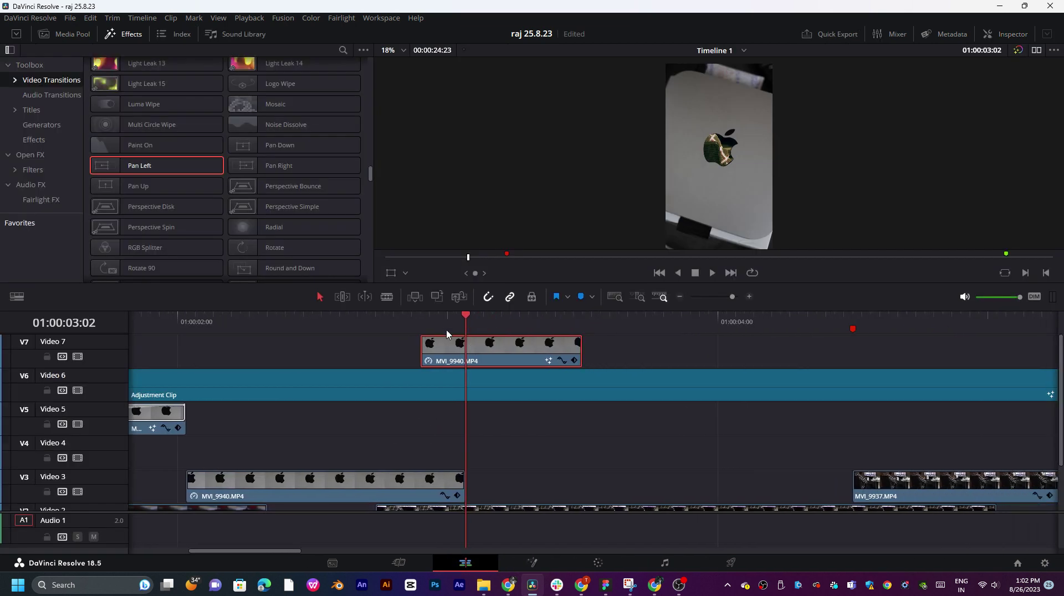
drag(448, 333, 449, 438)
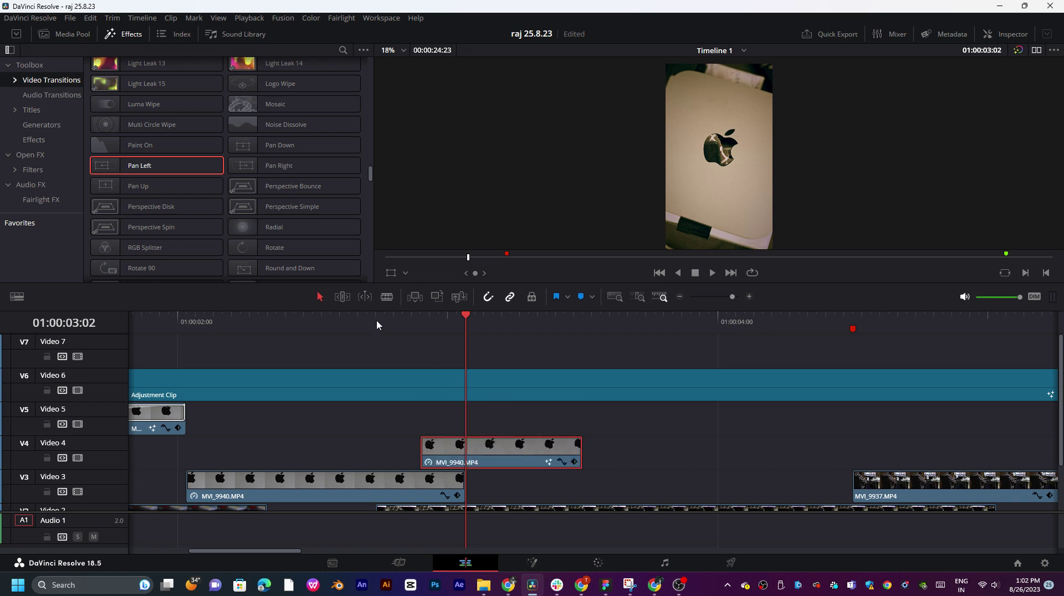
click(377, 325)
key(space)
scroll(595, 401, right, 1)
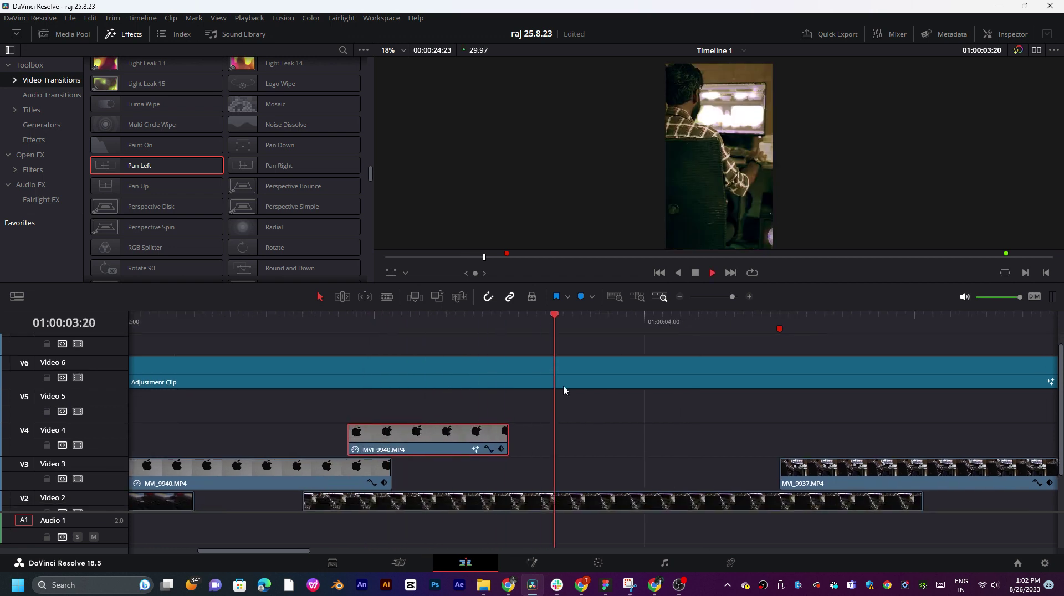
key(space)
- Trim the Video 4 clip to run from about three frames before 01:00:03:02 until 01:00:03:11
drag(350, 441, 392, 438)
drag(506, 438, 469, 438)
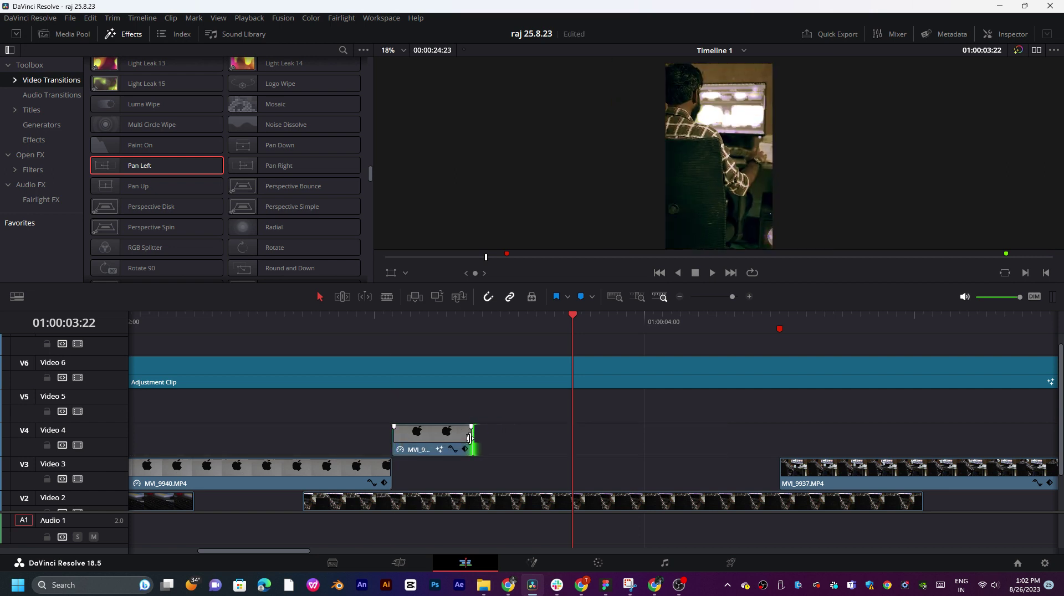
click(403, 313)
click(415, 425)
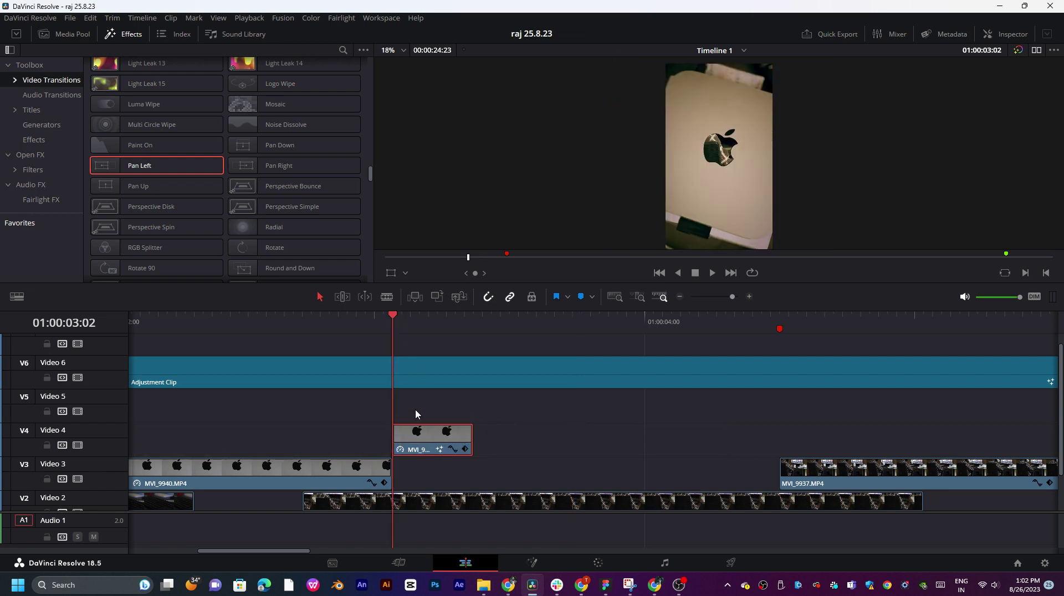
key(ctrl+equal)
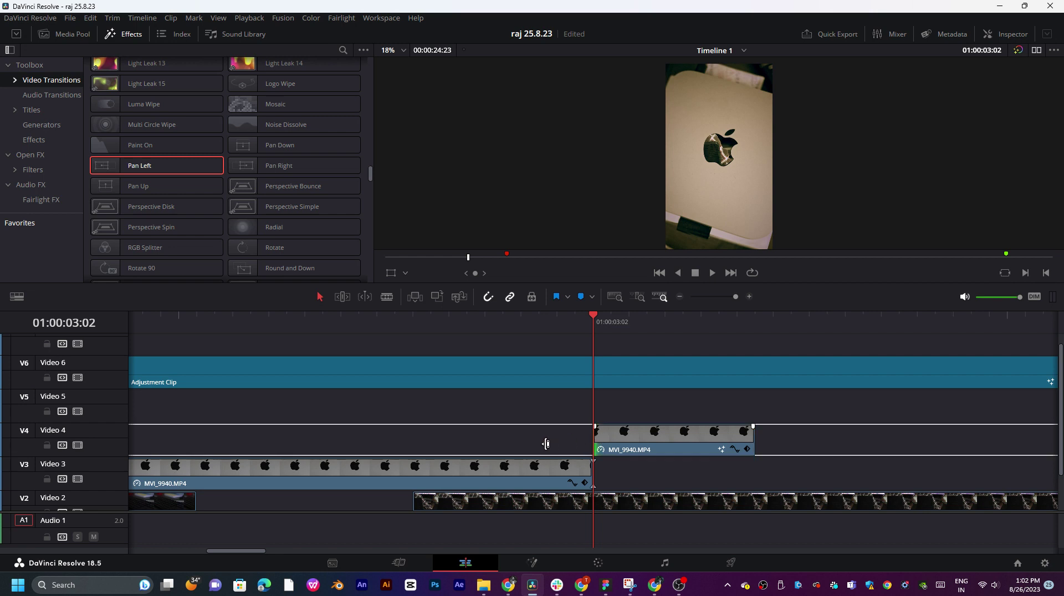
drag(546, 444, 540, 444)
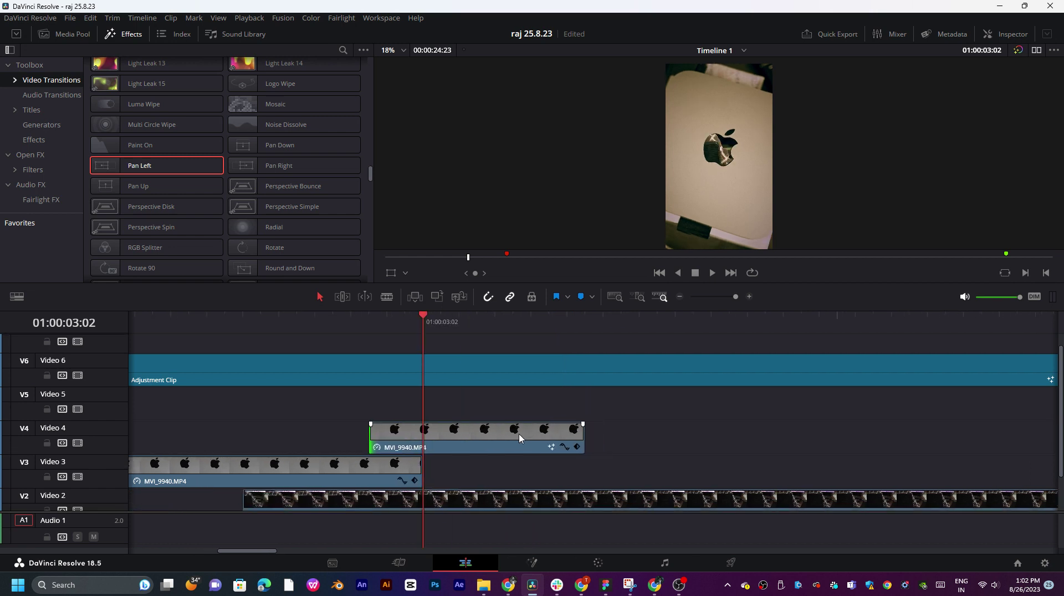
- Keyframe the Video 4 clip's transform at 01:00:03:02, and at 01:00:03:05 set zoom to 19.590 and position Y to -905
click(1008, 34)
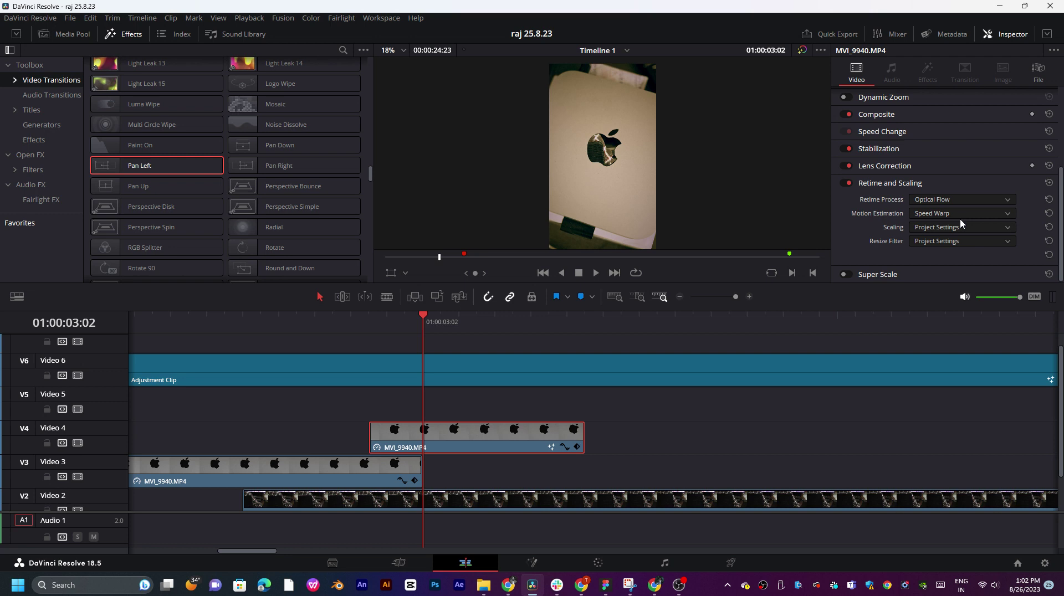
scroll(942, 171, up, 3)
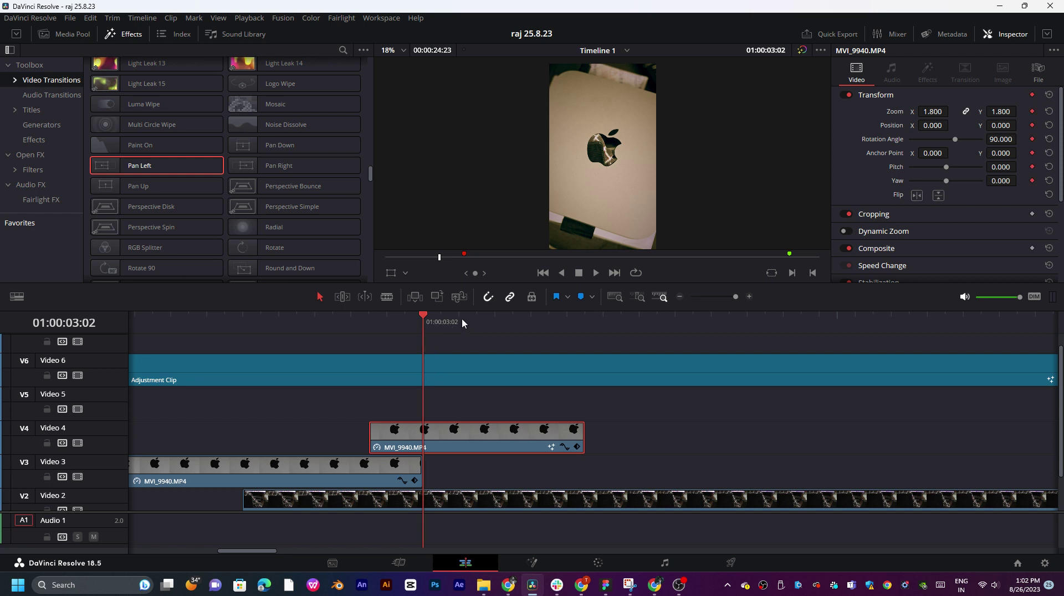
drag(514, 324, 482, 329)
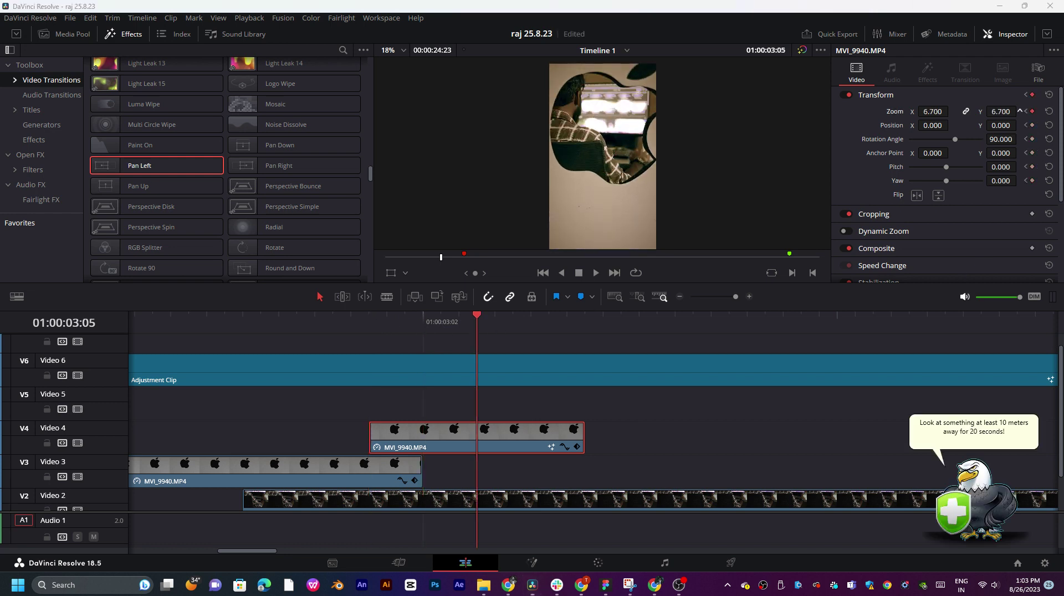
drag(1020, 126, 1020, 125)
click(988, 519)
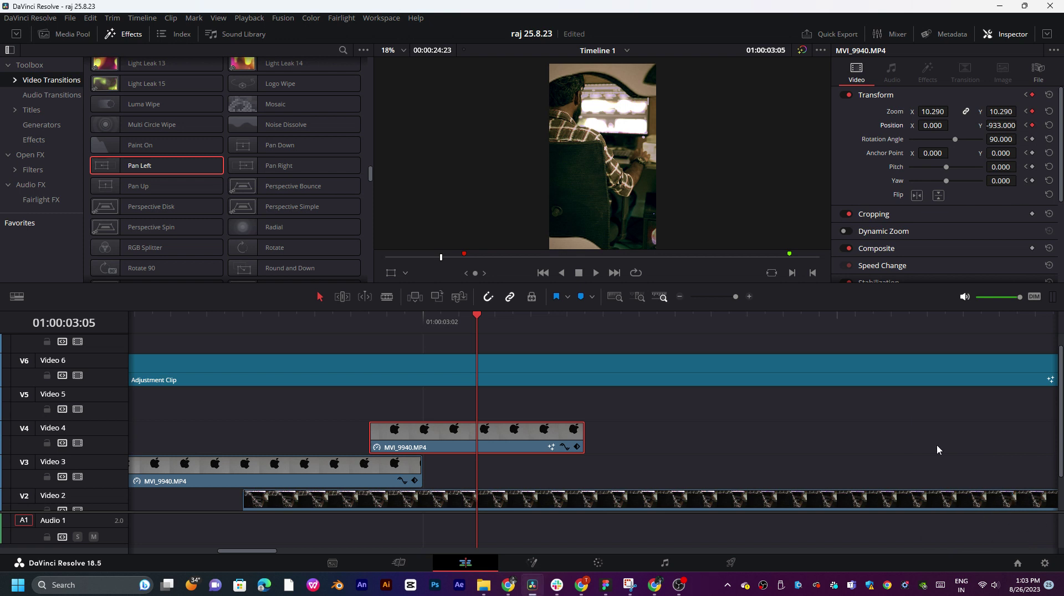
mouse_move(1020, 125)
mouse_down()
mouse_move(1002, 112)
mouse_move(1019, 111)
mouse_up()
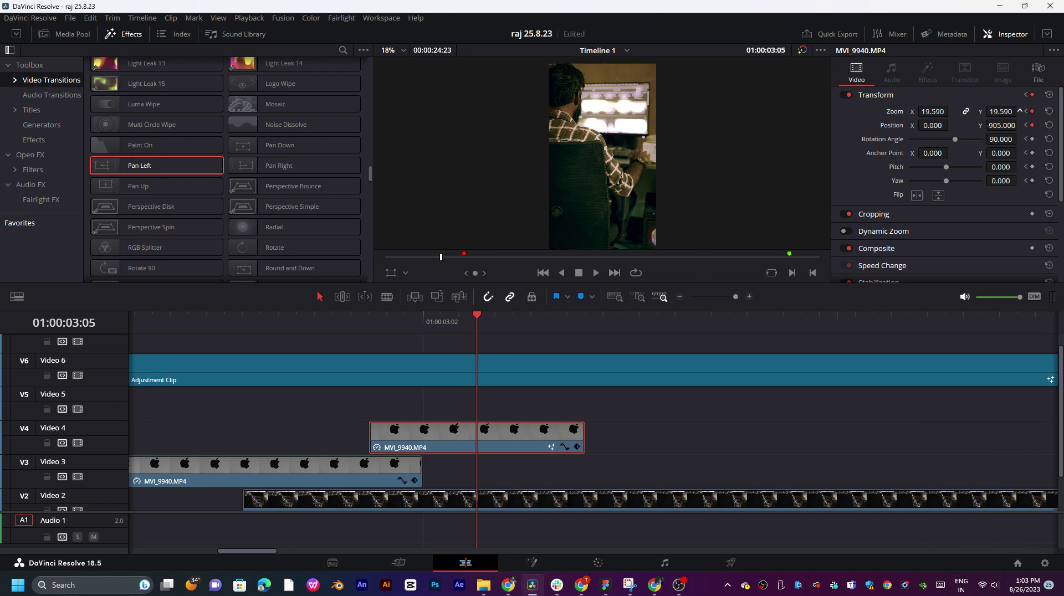
- Show the Video 4 clip's transform keyframes, move the first one to the clip's start, and play the result
click(577, 448)
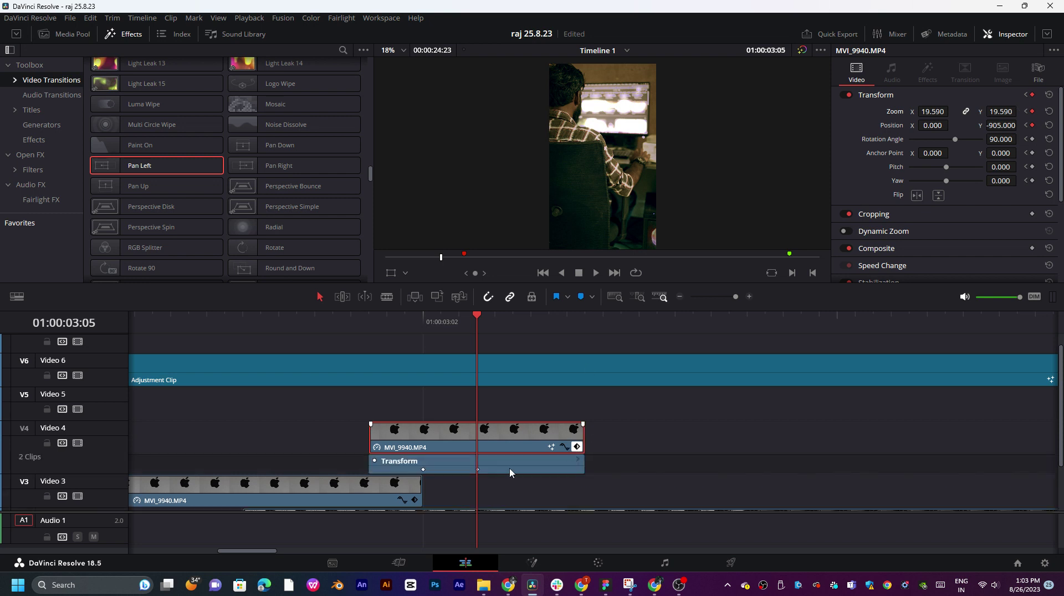
drag(423, 470, 370, 469)
click(242, 316)
key(space)
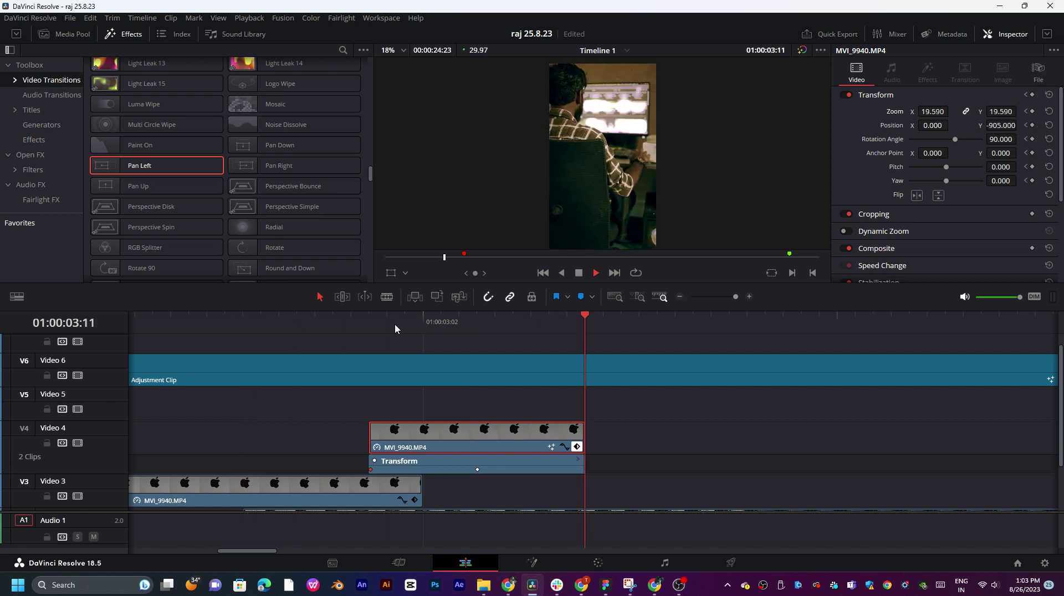
- Move the clip's last transform keyframe to 01:00:03:09 and play back the slower zoom
click(406, 328)
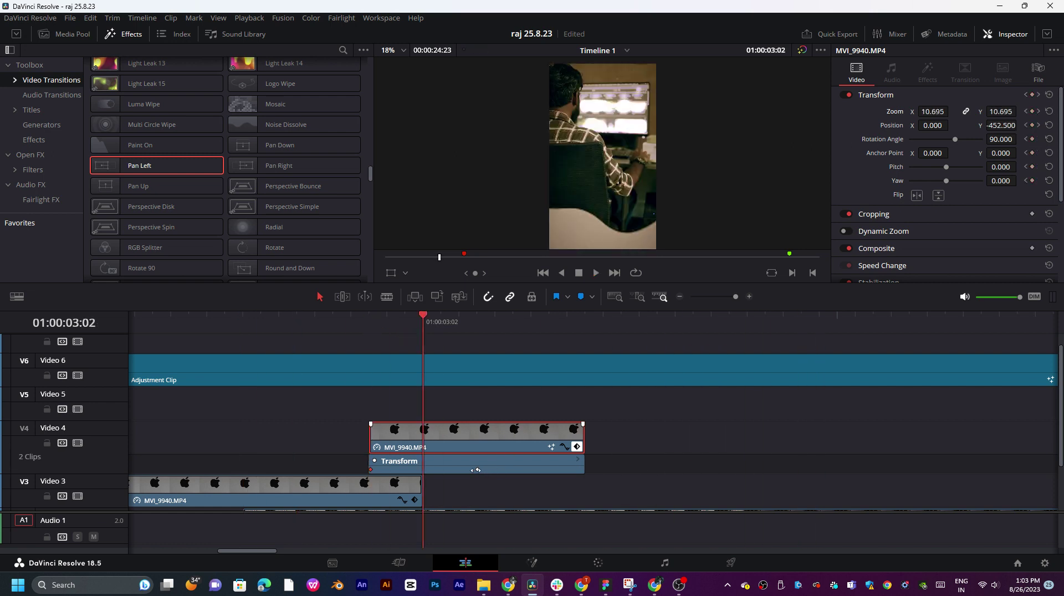
drag(475, 470, 549, 470)
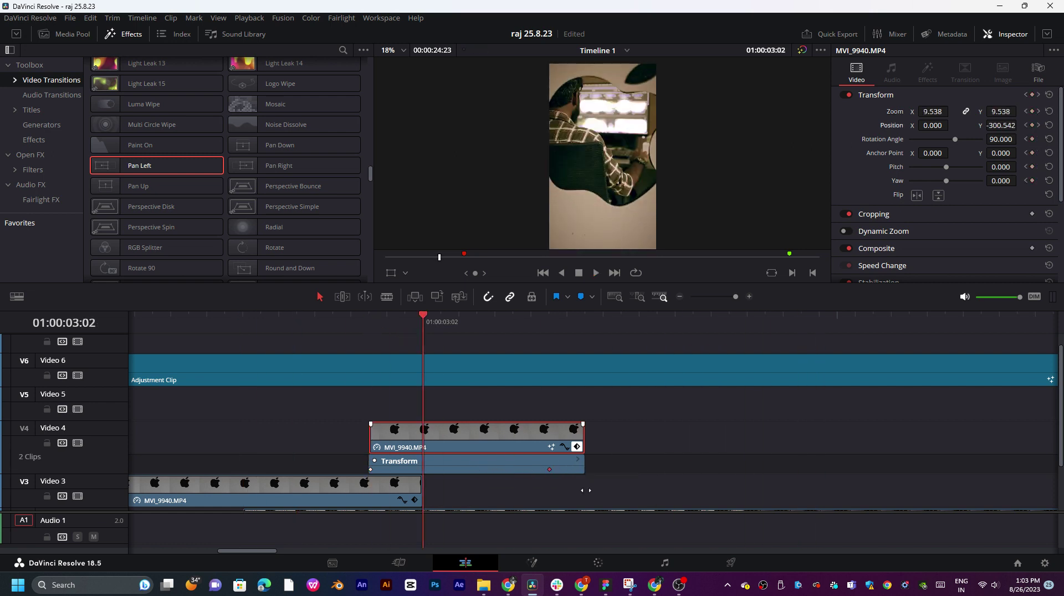
drag(427, 326, 351, 325)
key(space)
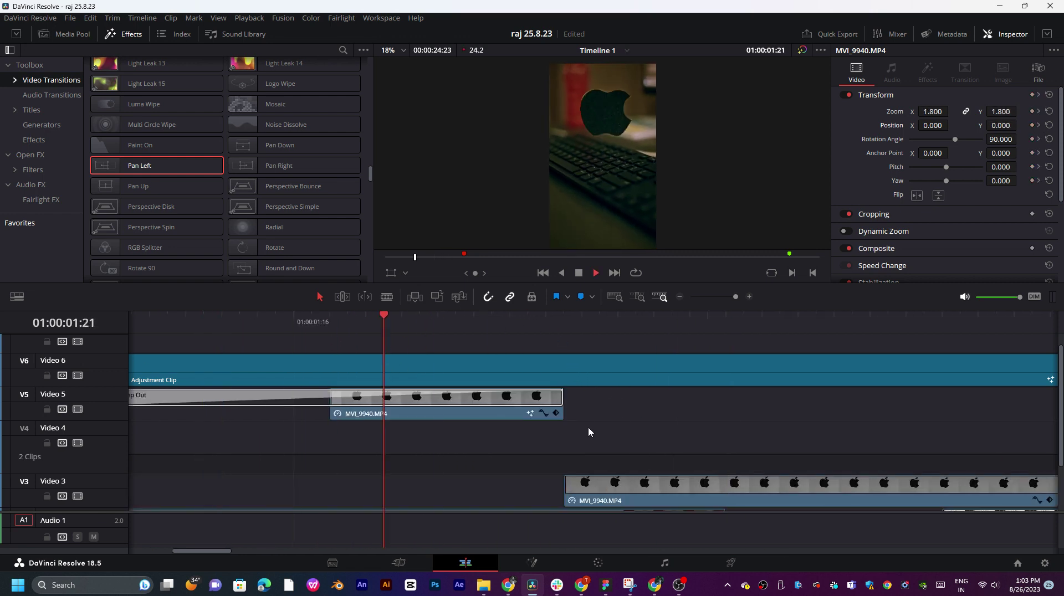
scroll(588, 431, down, 2)
key(space)
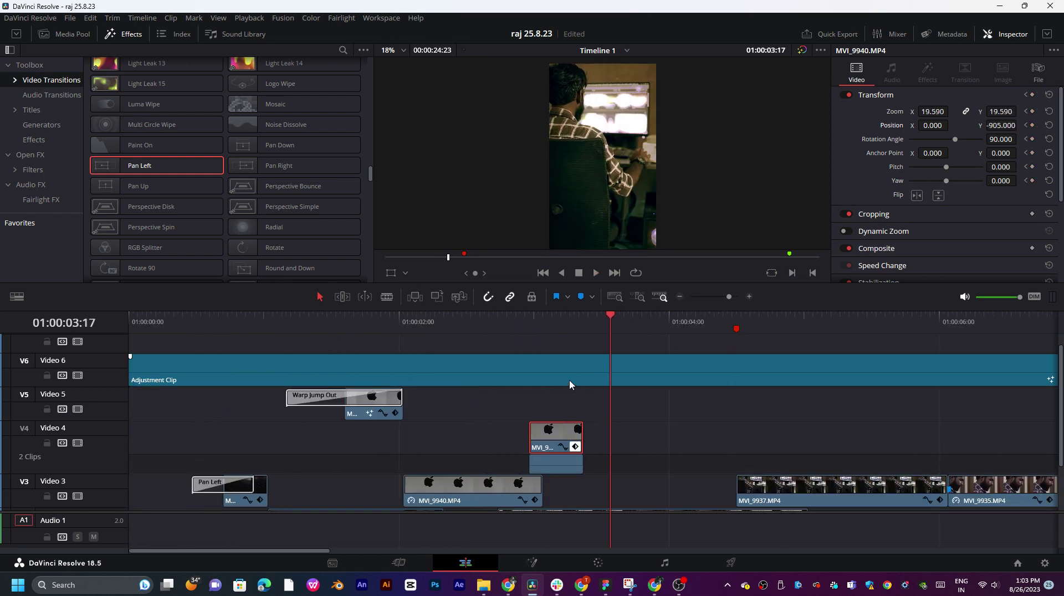
- Add a short fade-out to the Video 4 clip and trim its end to 01:00:03:09
click(559, 328)
scroll(658, 378, up, 3)
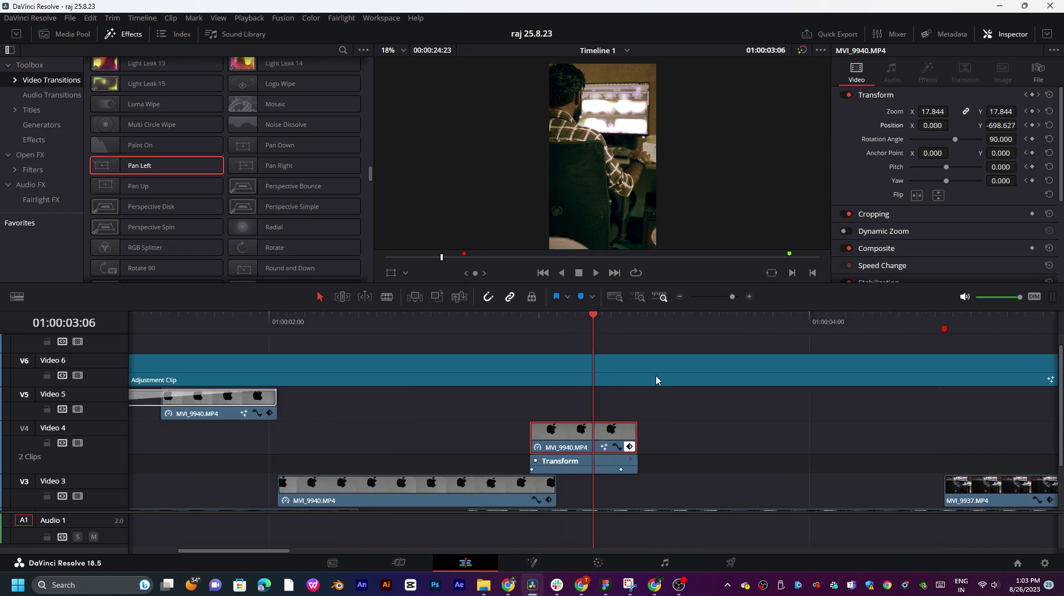
click(698, 320)
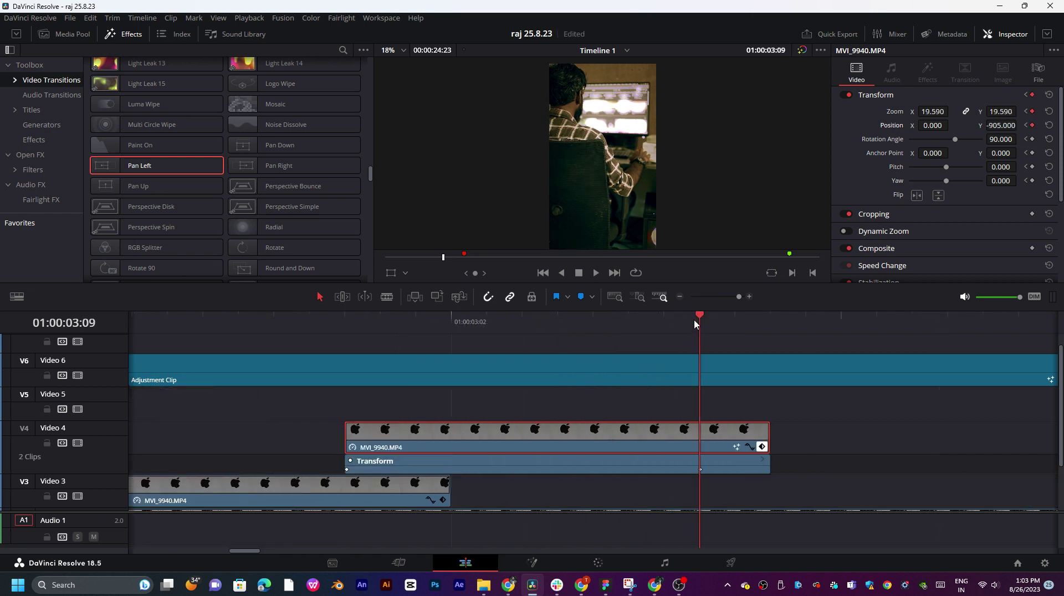
drag(768, 423, 594, 425)
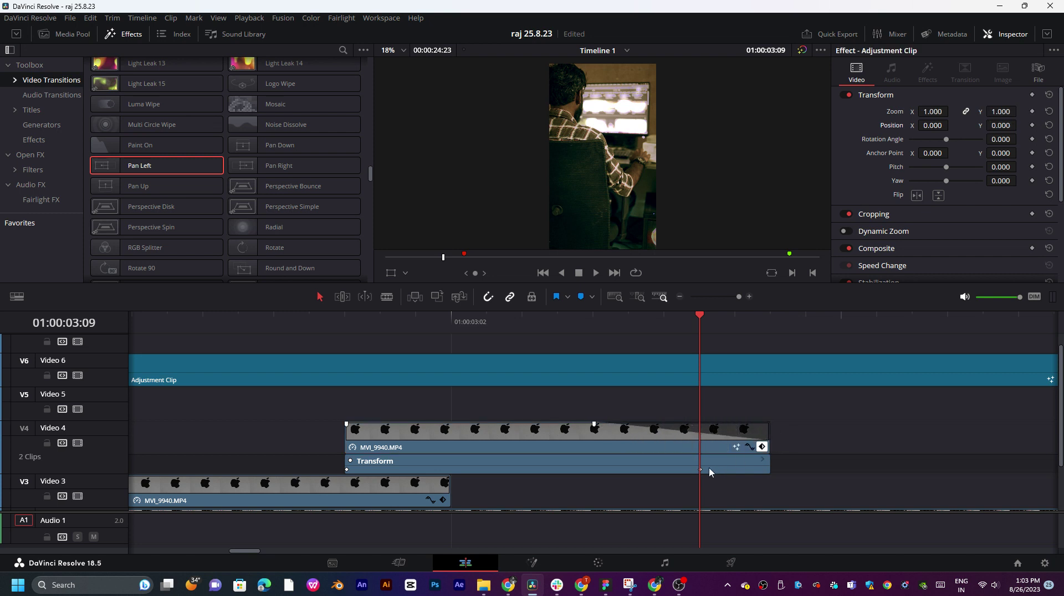
drag(767, 440, 702, 442)
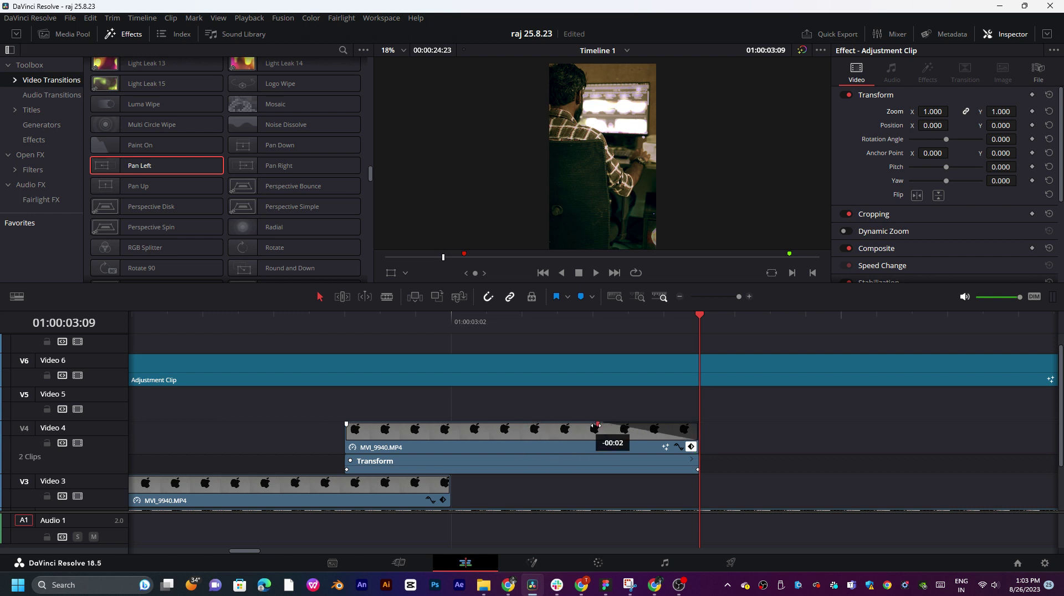
- Play back the zoom through the Apple logo in context with the surrounding clips
click(348, 326)
key(space)
click(310, 327)
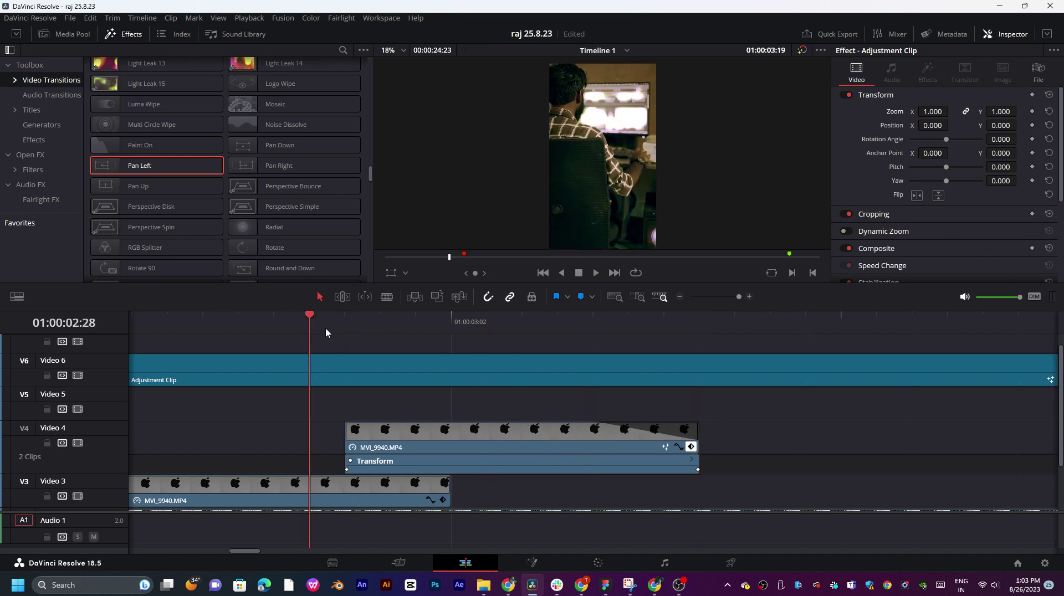
scroll(687, 404, down, 4)
scroll(693, 418, down, 3)
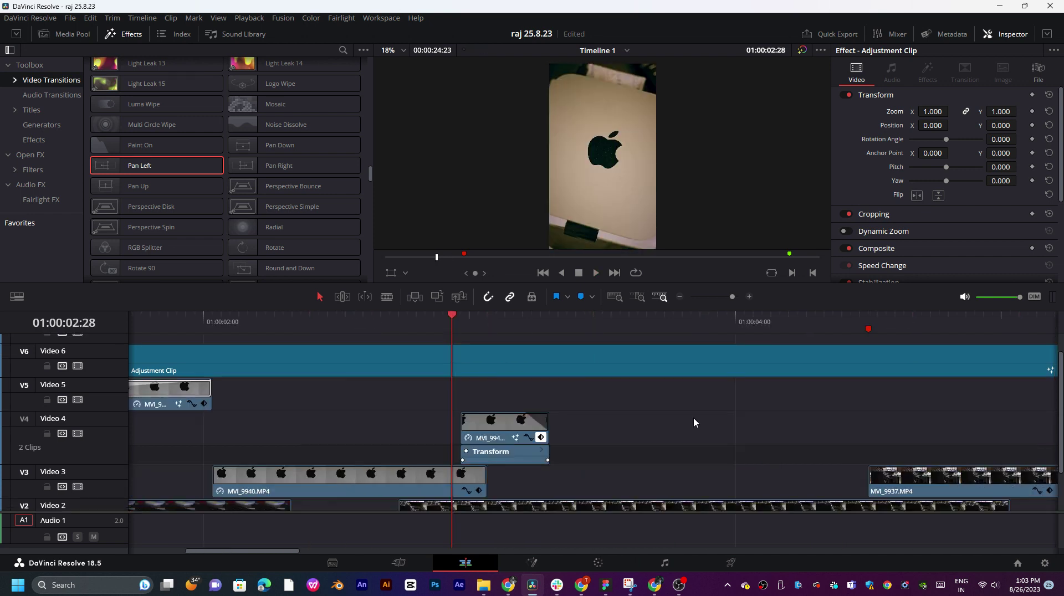
scroll(637, 377, down, 3)
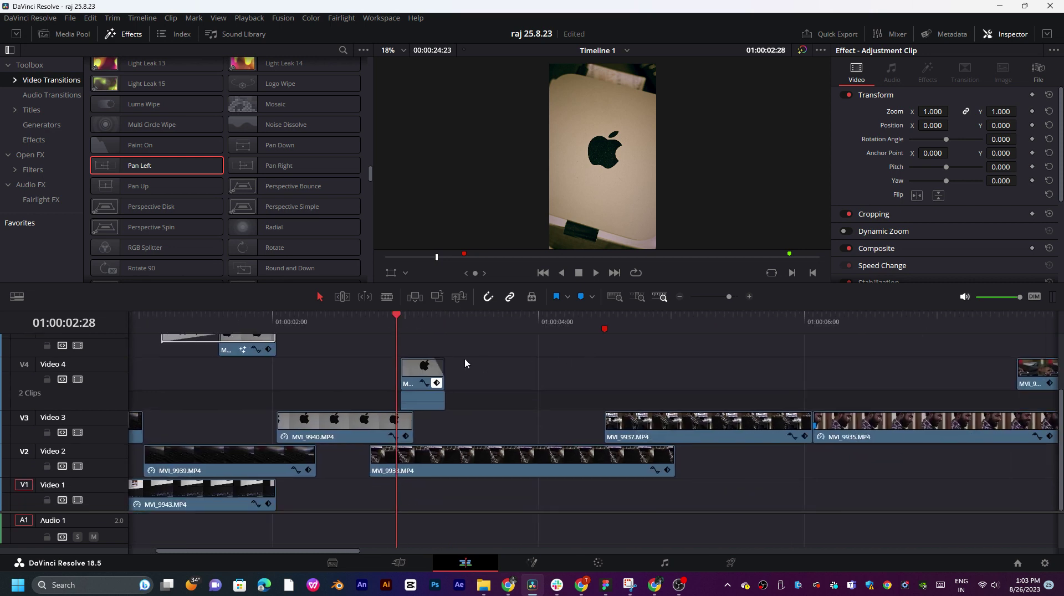
scroll(473, 384, up, 2)
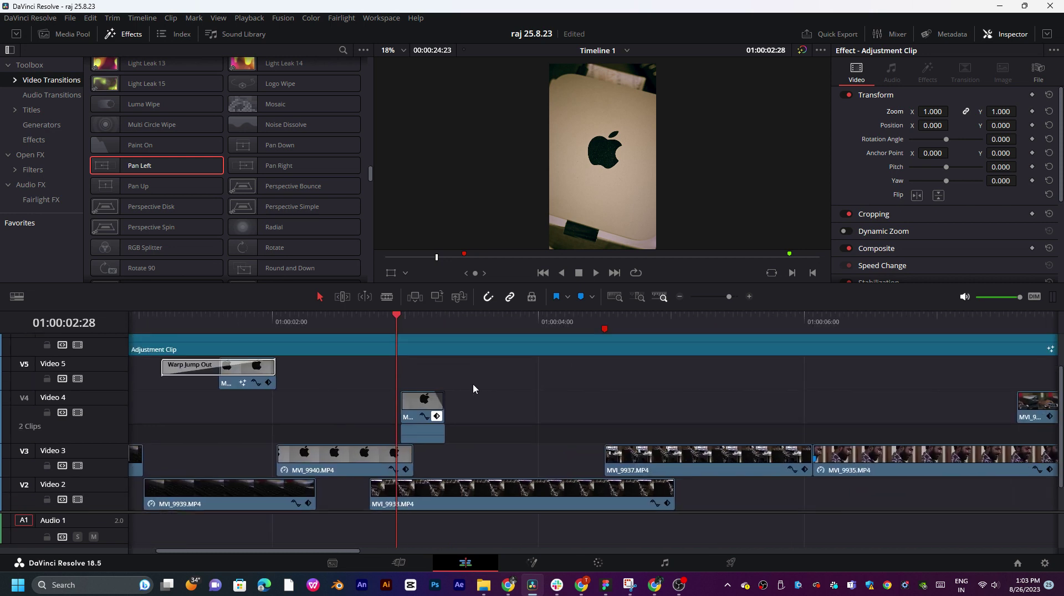
click(305, 323)
key(space)
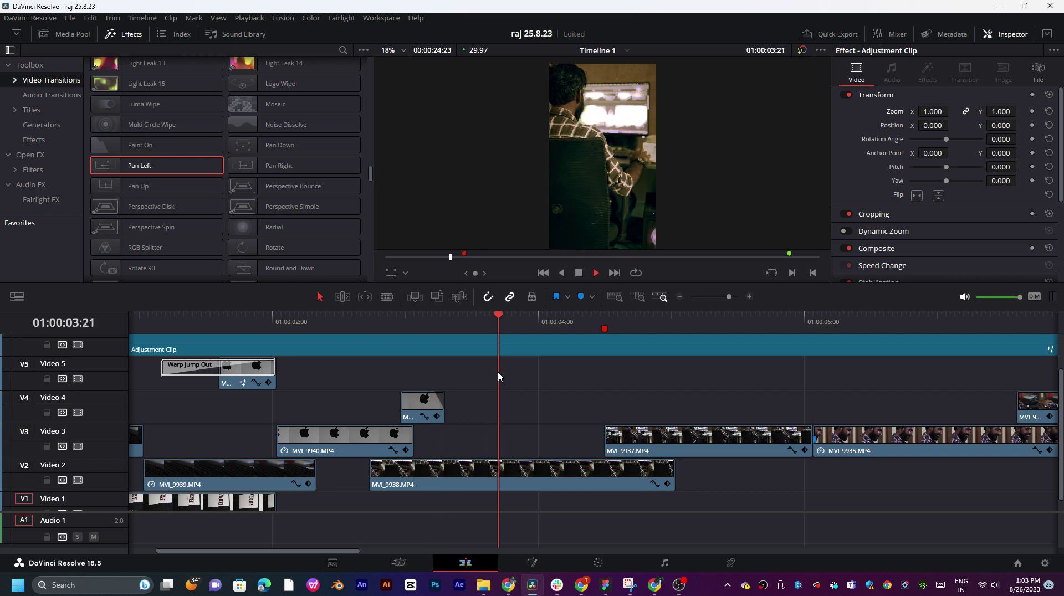
- Add a Multi Circle Wipe transition at the start of MVI_9937.MP4 on Video 3, shorten it to 12 frames and play it
scroll(665, 375, right, 3)
click(403, 327)
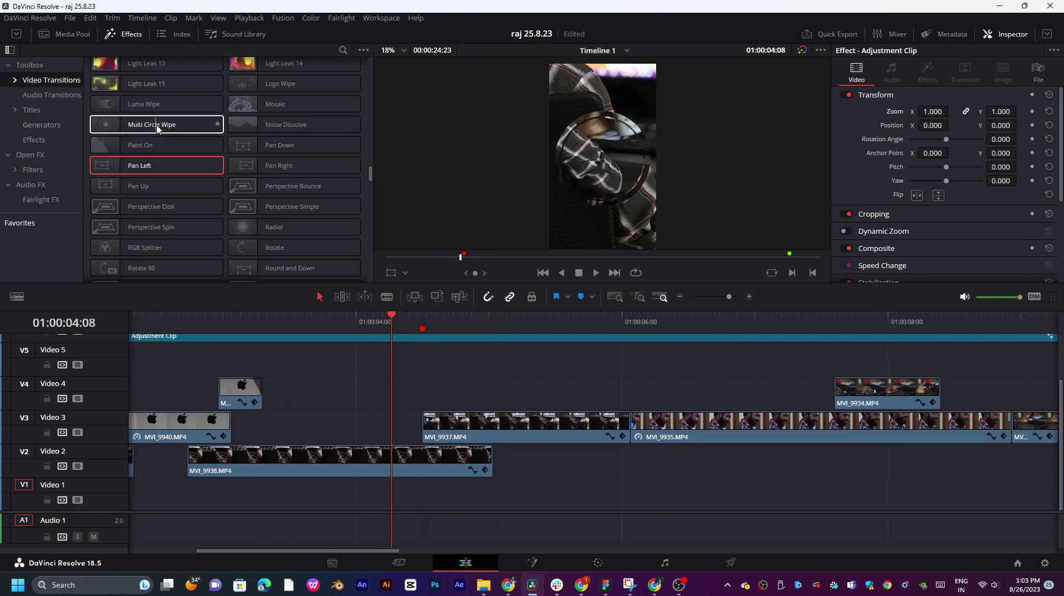
drag(157, 128, 427, 438)
key(space)
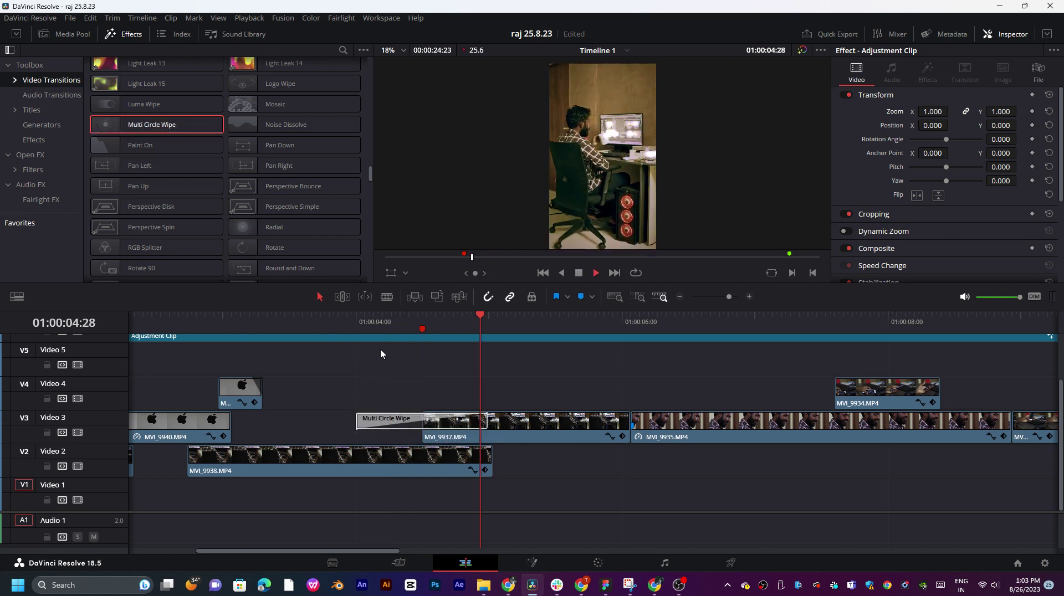
key(space)
drag(358, 421, 401, 420)
key(space)
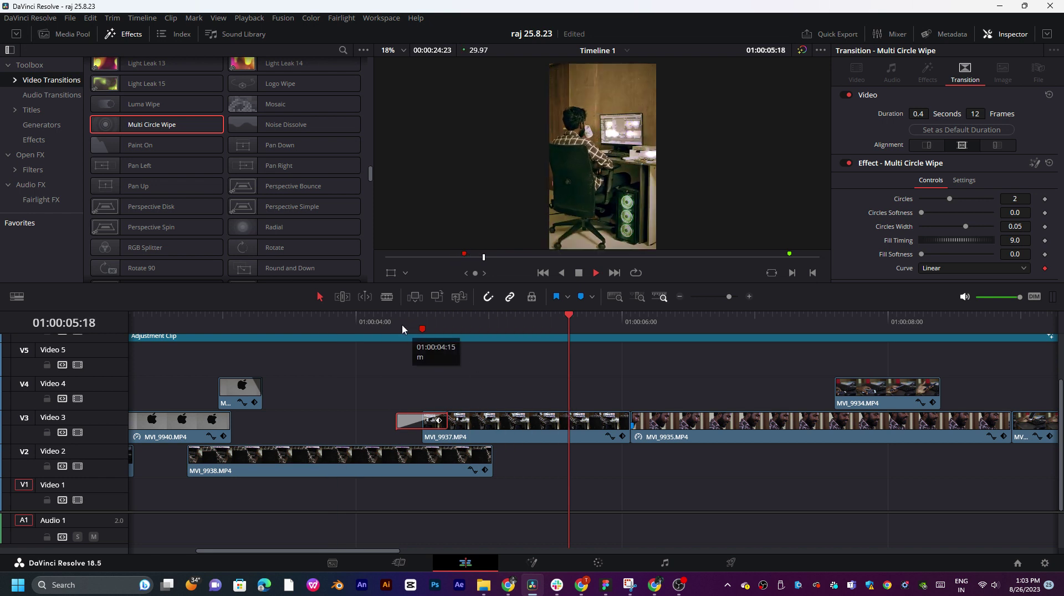
click(297, 321)
key(space)
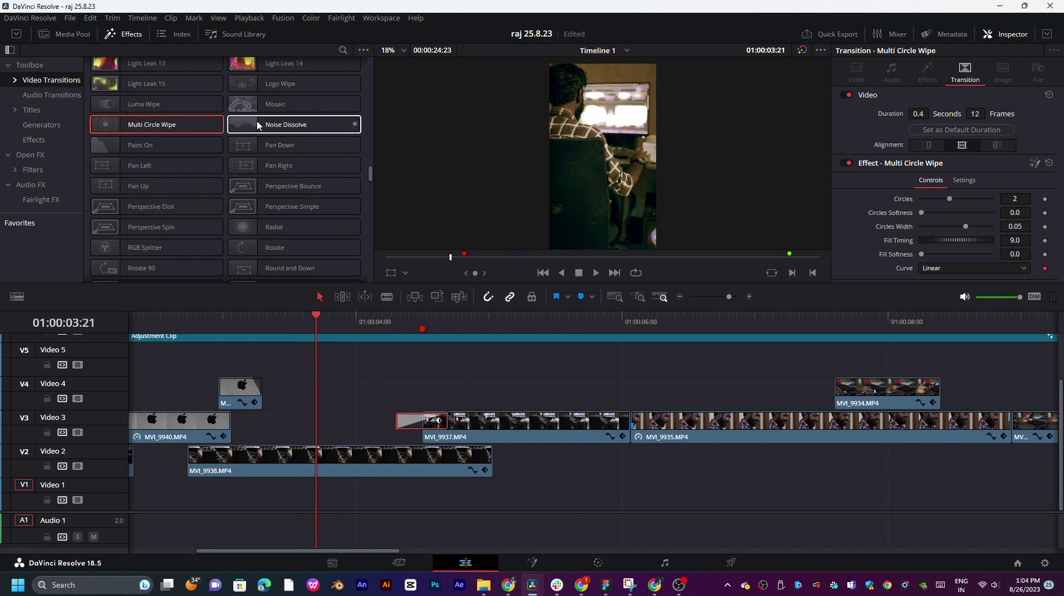
- Apply a Luma Wipe transition to the end of the masked MVI_9940.MP4 clip on Video 4
scroll(273, 188, up, 2)
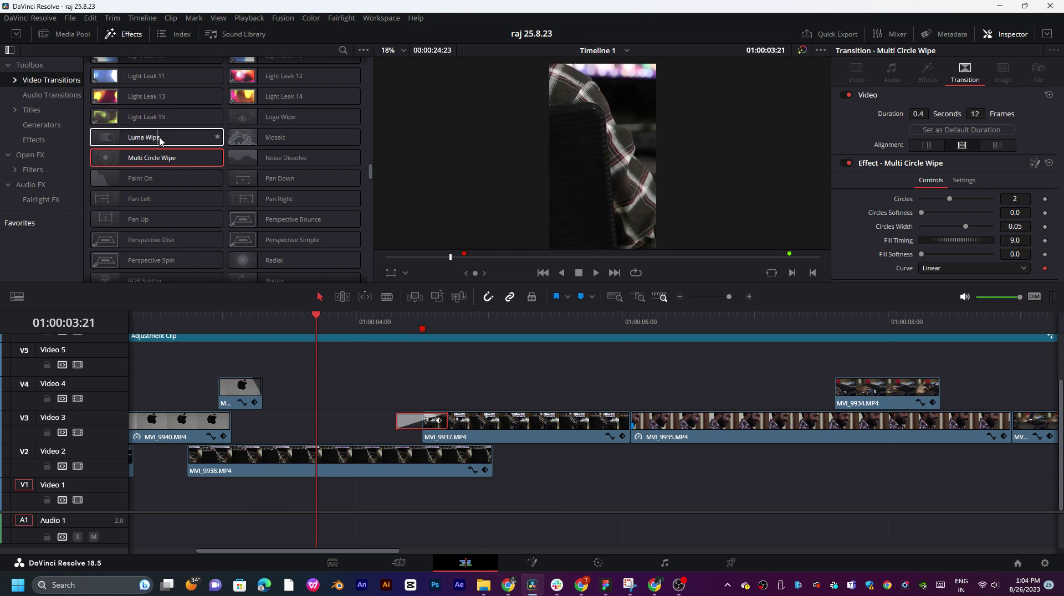
drag(135, 138, 240, 394)
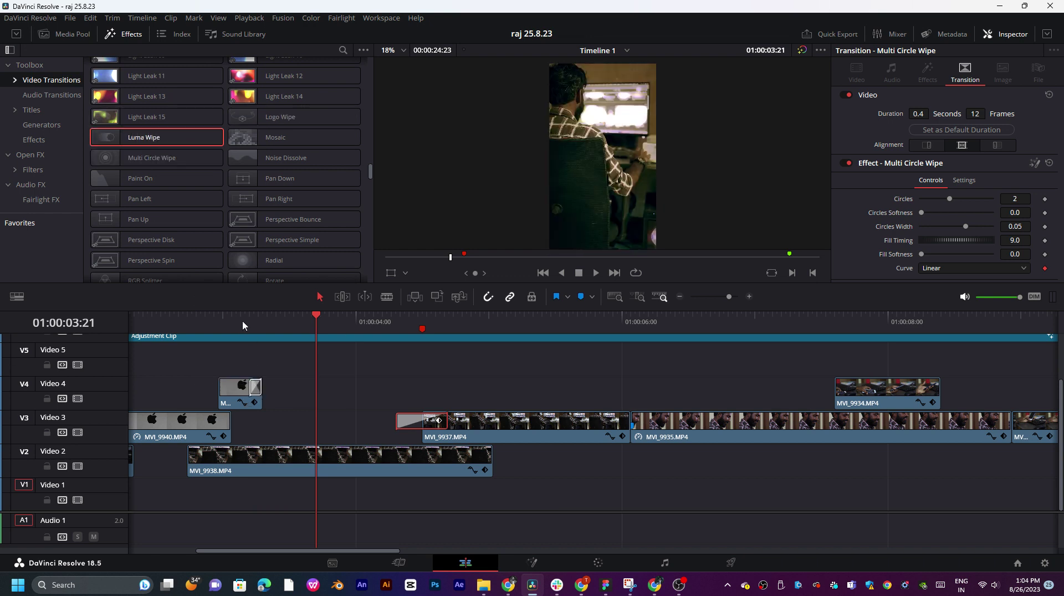
drag(242, 326, 281, 382)
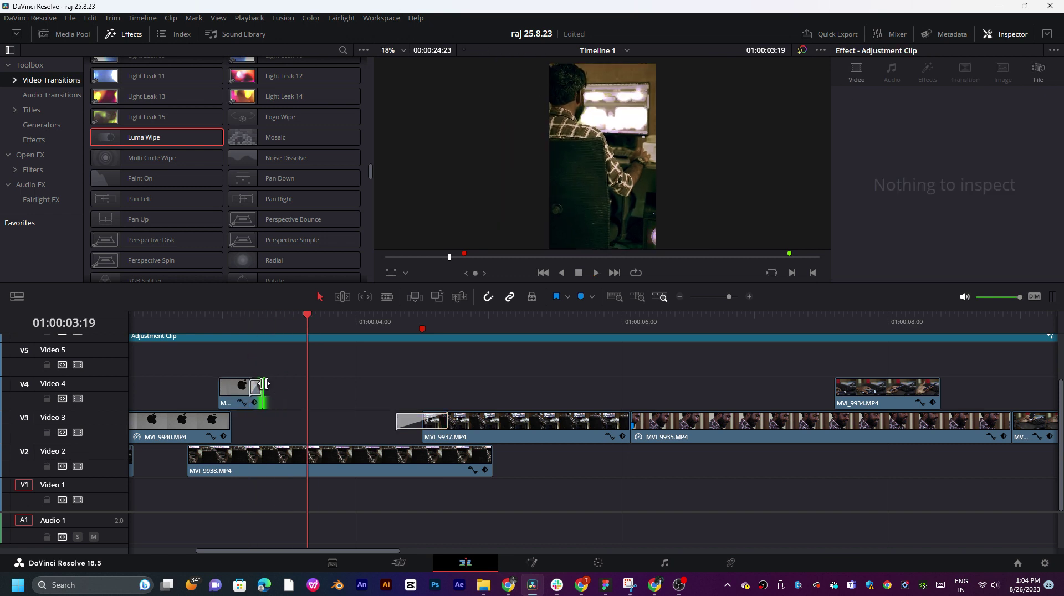
- Remove the fade-out from the masked Video 4 clip beneath its Luma Wipe transition and play the sequence
click(257, 391)
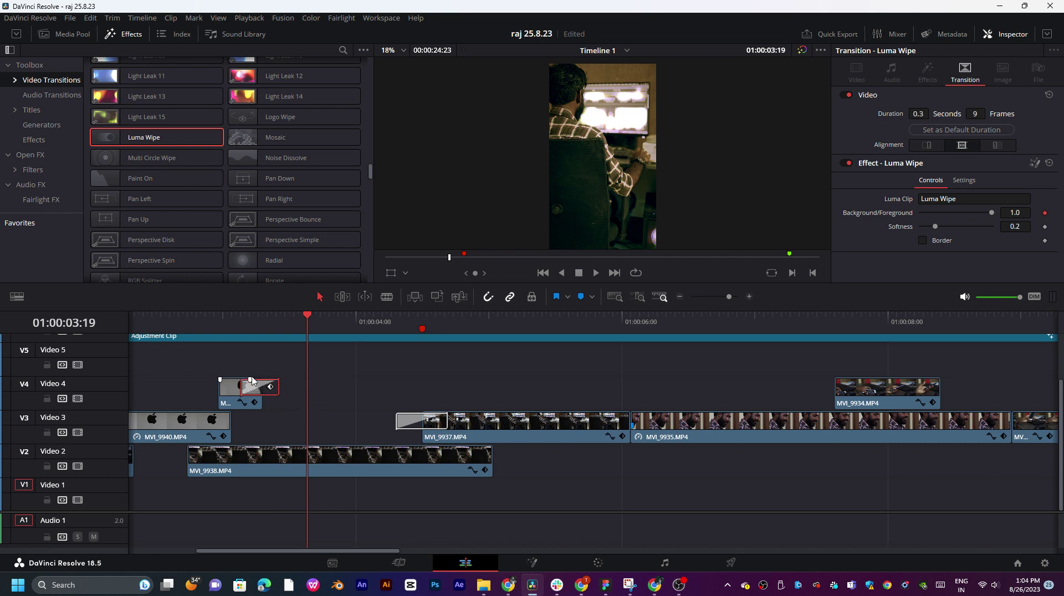
drag(252, 381, 261, 381)
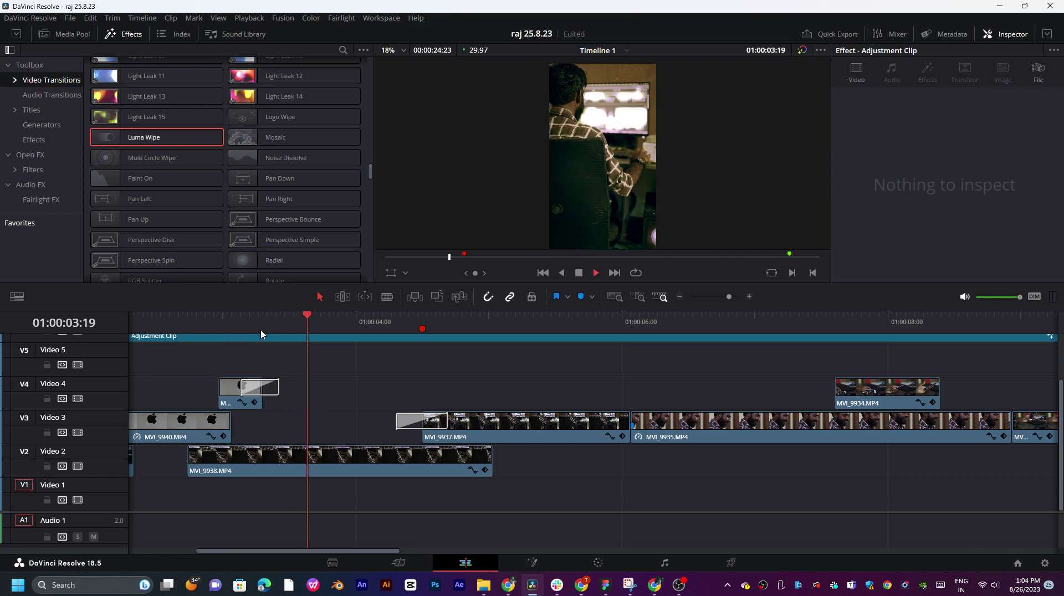
key(slash)
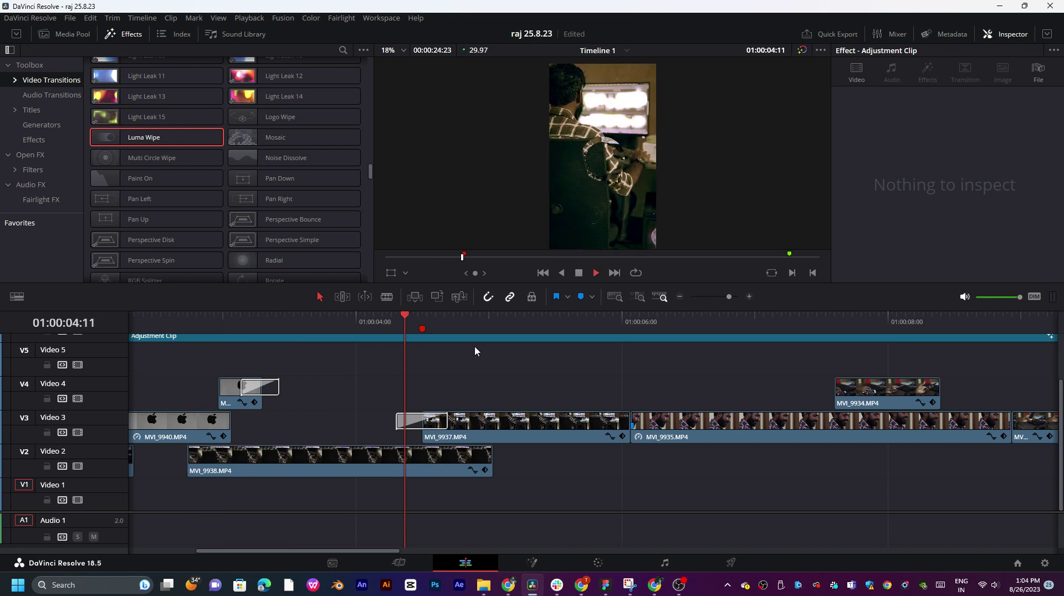
key(space)
- Try a Pan Left transition in place of the Multi Circle Wipe at the start of MVI_9937.MP4 and play it
click(397, 321)
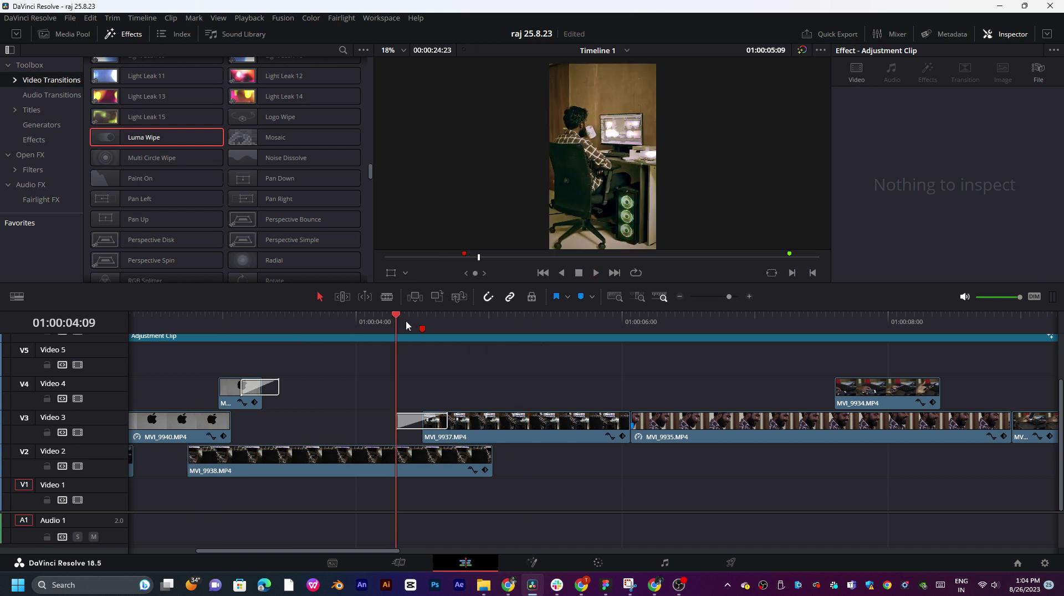
click(403, 428)
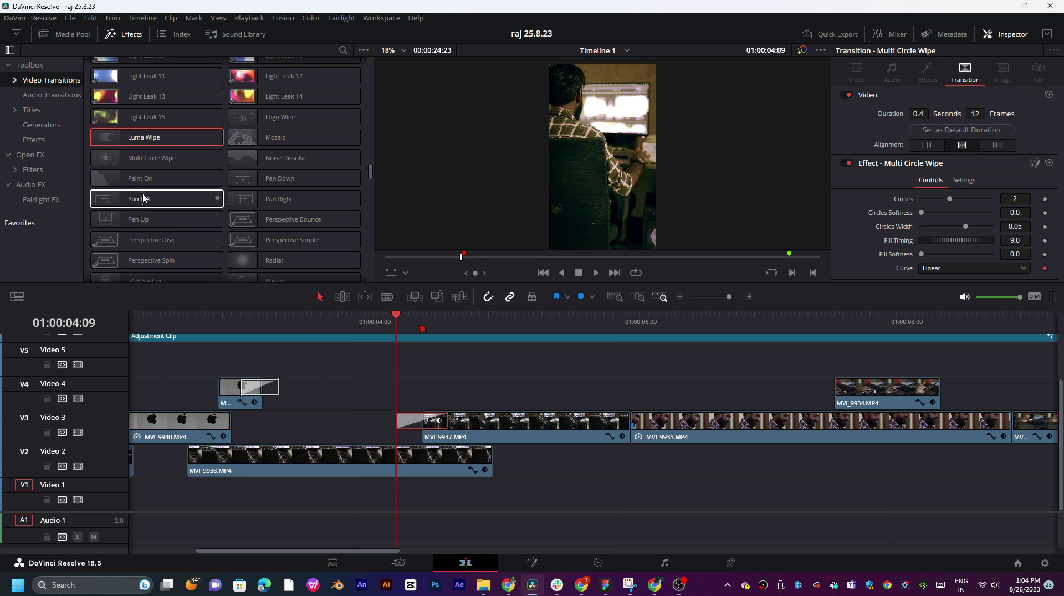
drag(188, 199, 421, 425)
key(space)
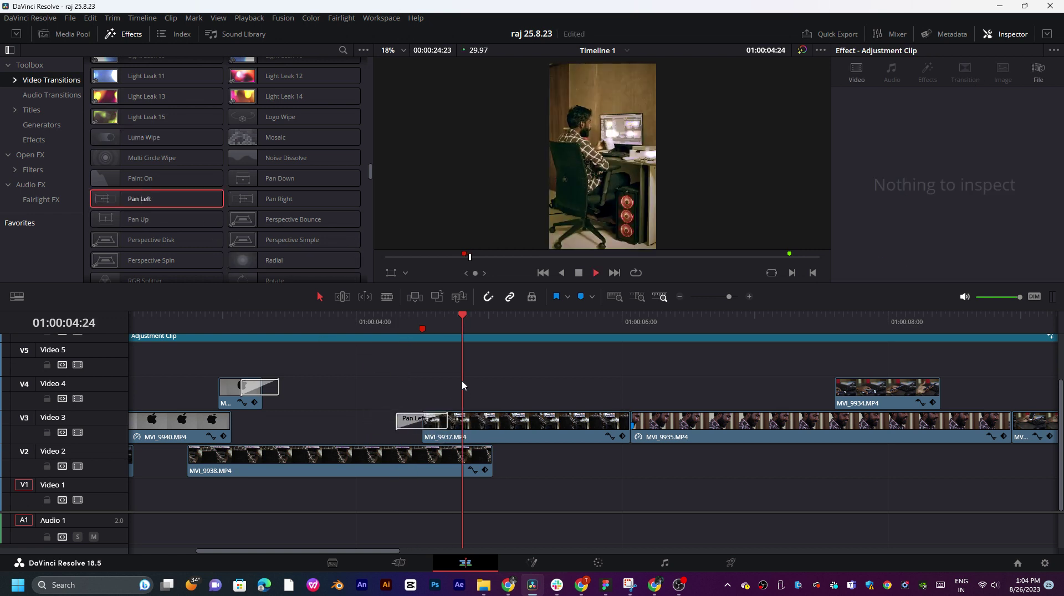
click(351, 323)
click(358, 325)
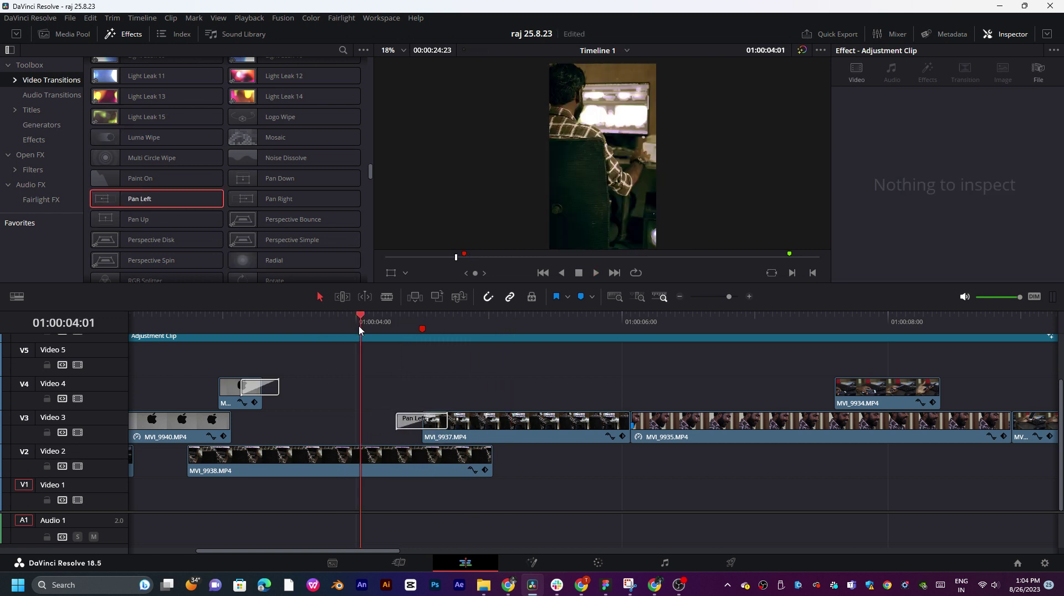
- Try a Pan Right transition in place of Pan Left at the start of MVI_9937.MP4 and play it
drag(253, 200, 409, 402)
click(382, 332)
key(space)
click(343, 335)
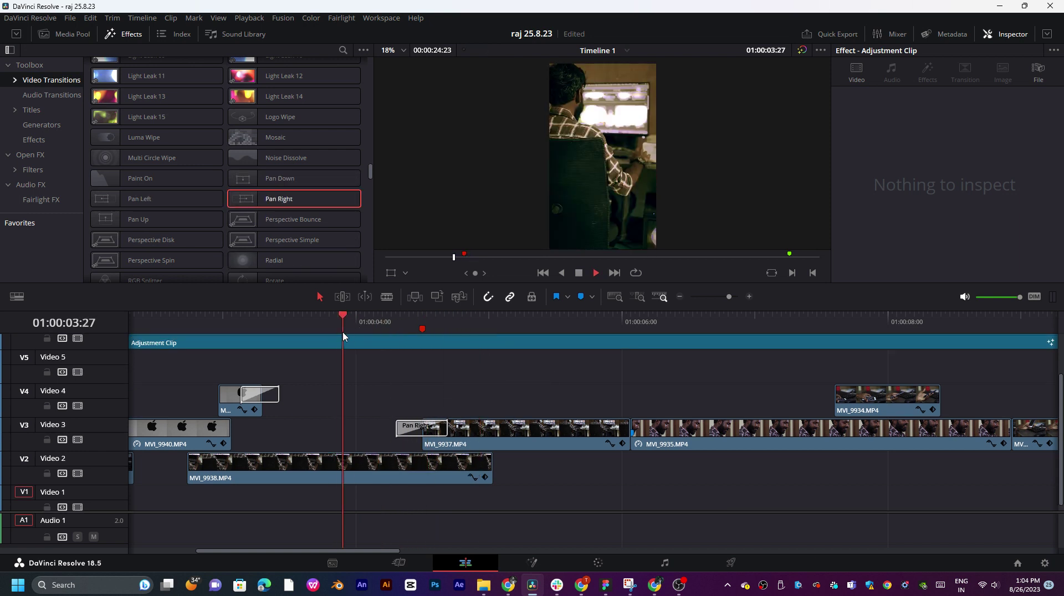
key(space)
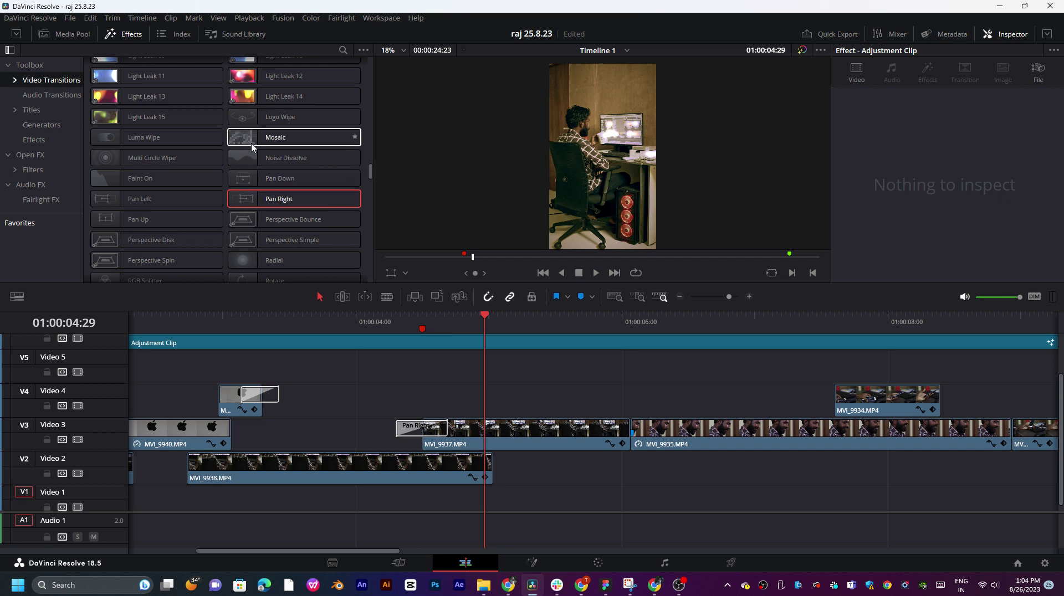
- Try the Light Leak 04 transition in place of Pan Right at the start of MVI_9937.MP4 and play it
scroll(252, 146, up, 3)
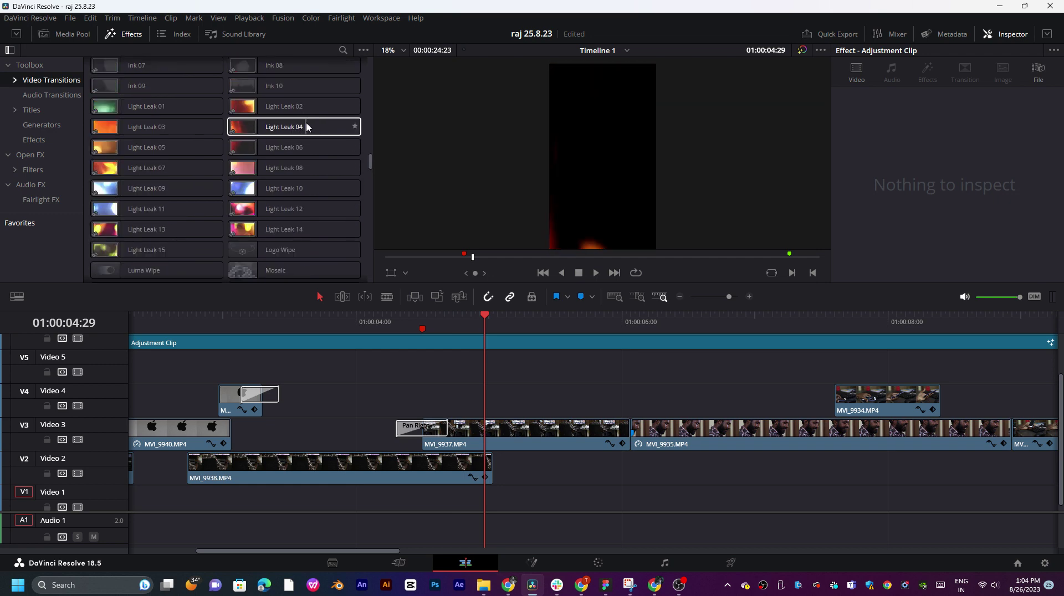
scroll(299, 126, up, 2)
drag(247, 202, 420, 428)
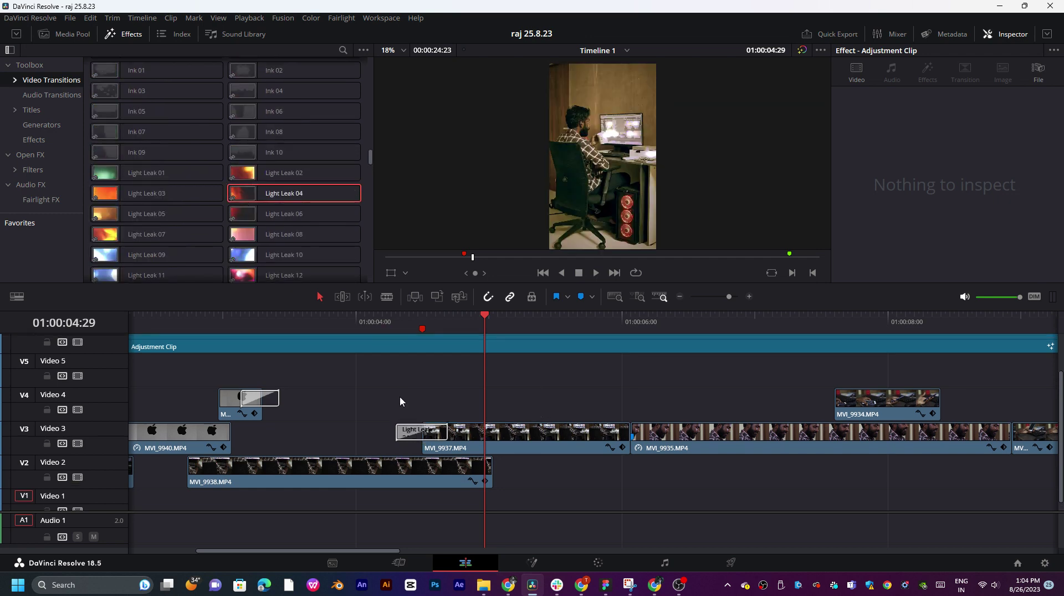
click(384, 328)
key(space)
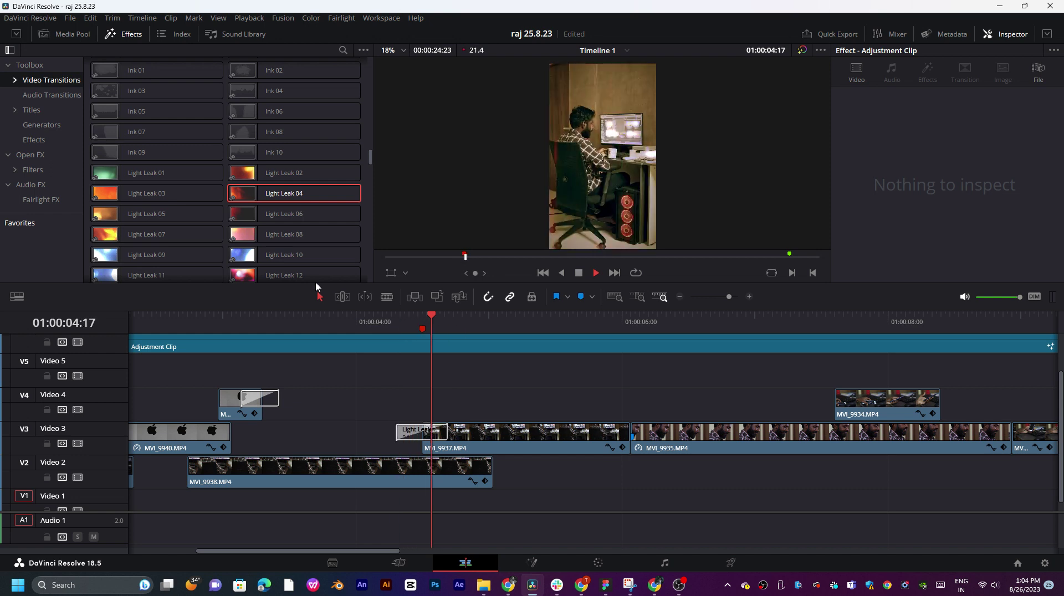
- Try the Light Leak 06 transition at the start of MVI_9937.MP4 and play it
drag(269, 215, 415, 443)
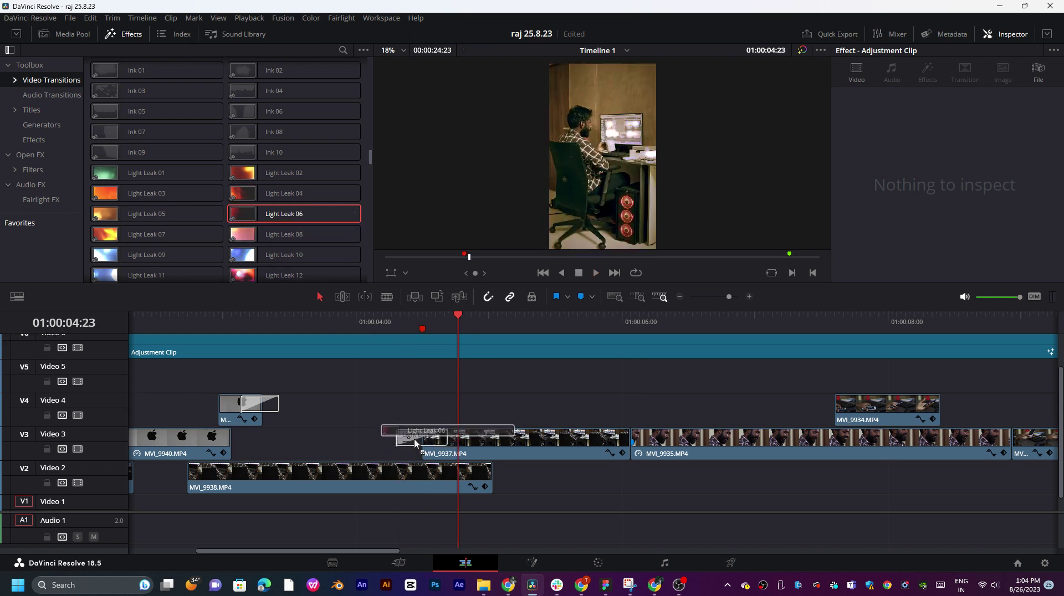
click(392, 331)
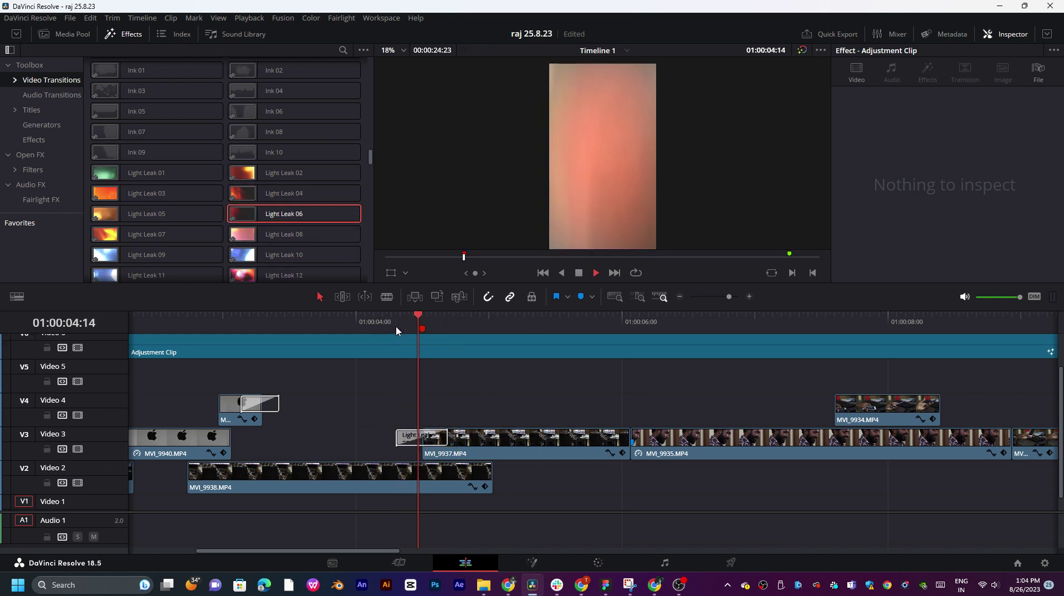
click(396, 331)
click(389, 329)
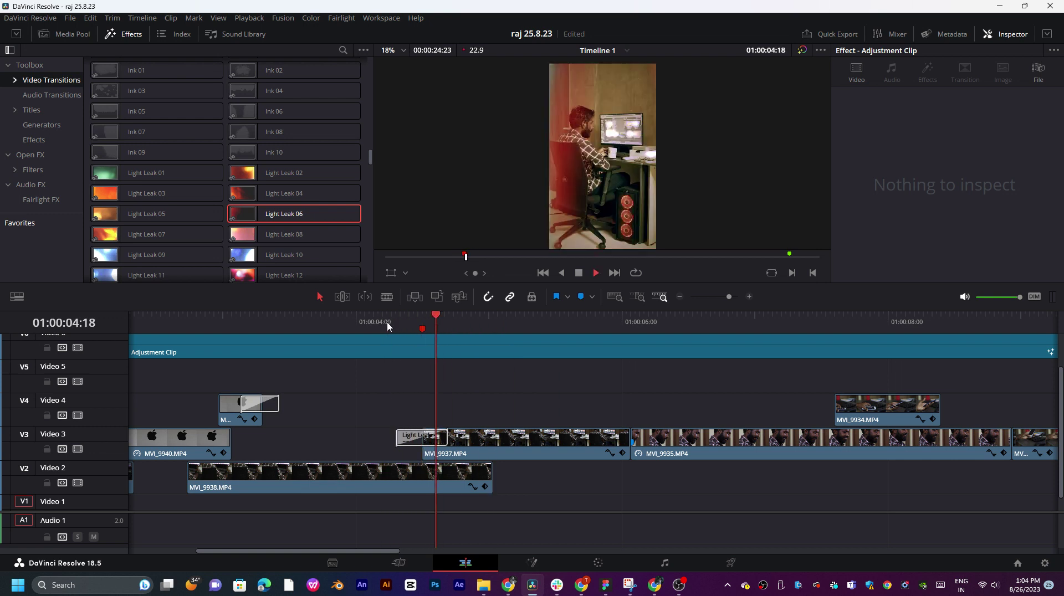
key(space)
- Swap the transition at the start of MVI_9937.MP4 for Light Leak 03 and play it
drag(177, 193, 418, 446)
click(402, 319)
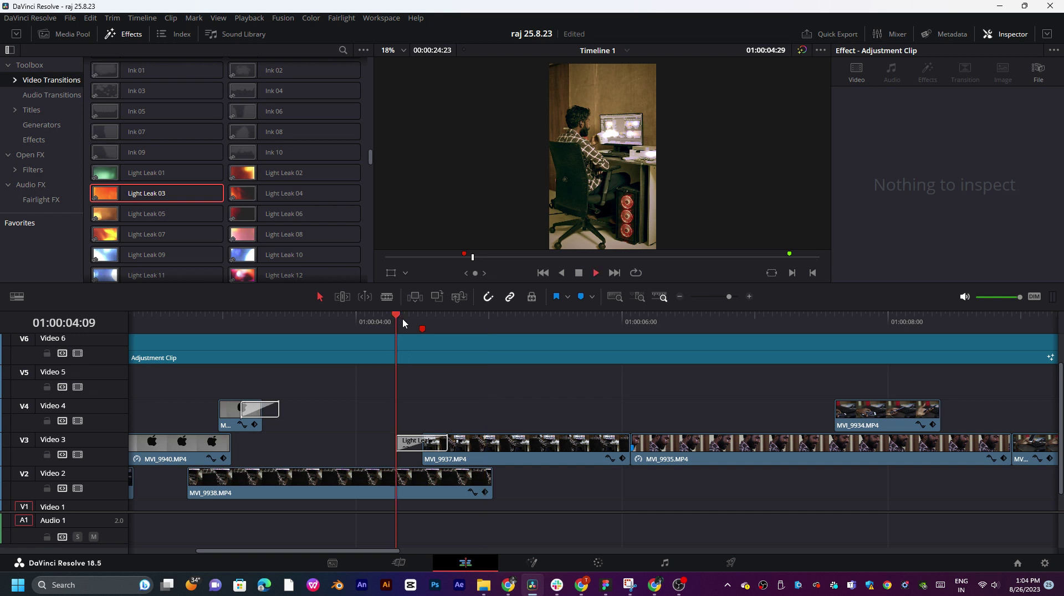
key(space)
click(405, 321)
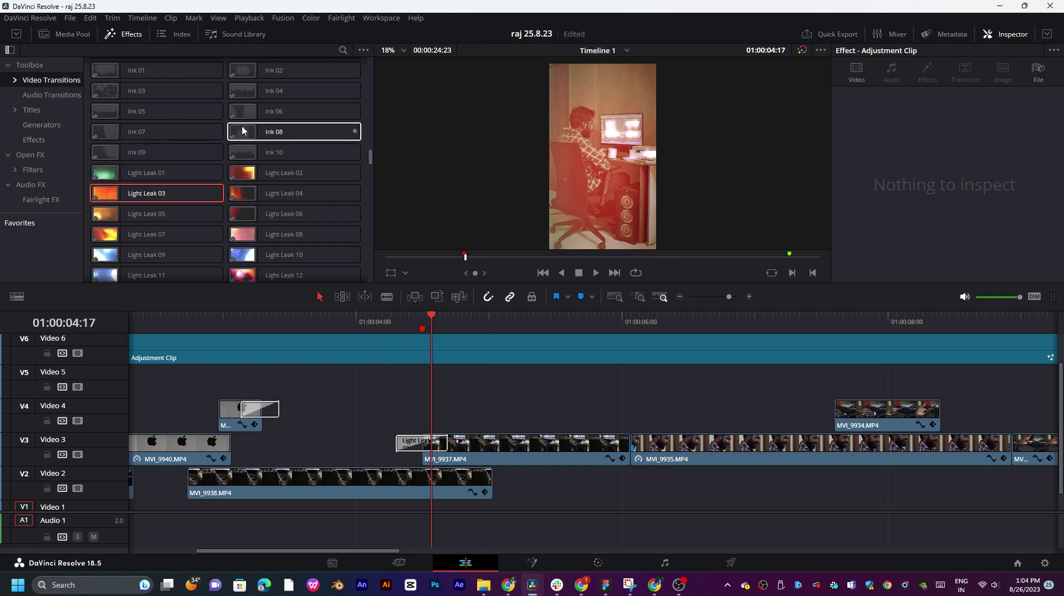
- Replace the Luma Wipe at the end of the masked Video 4 clip with a Fall and Bounce transition and play it
scroll(238, 111, up, 2)
scroll(169, 114, up, 4)
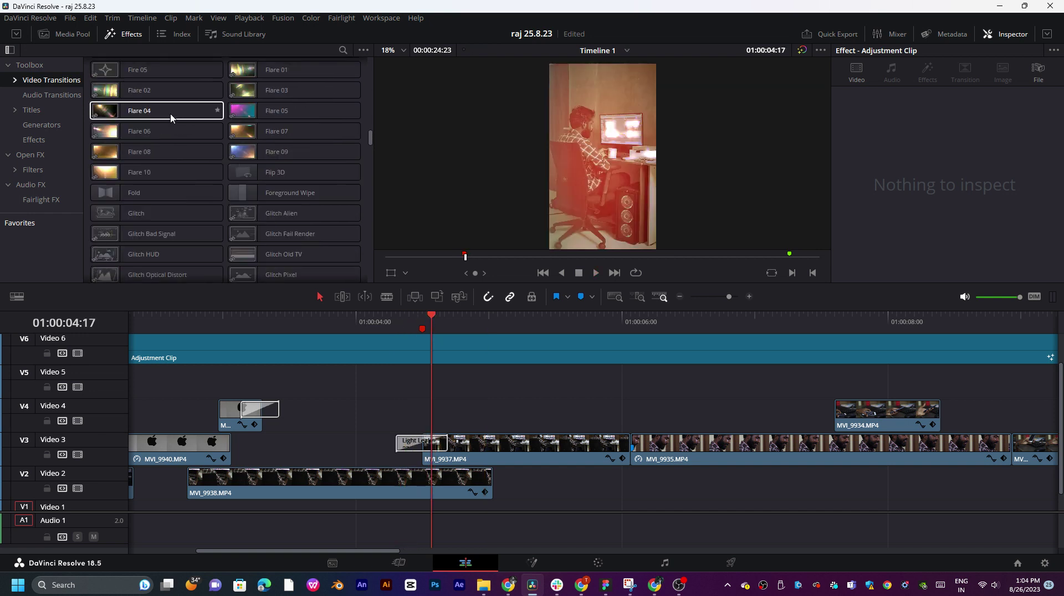
drag(122, 148, 259, 421)
click(239, 324)
key(space)
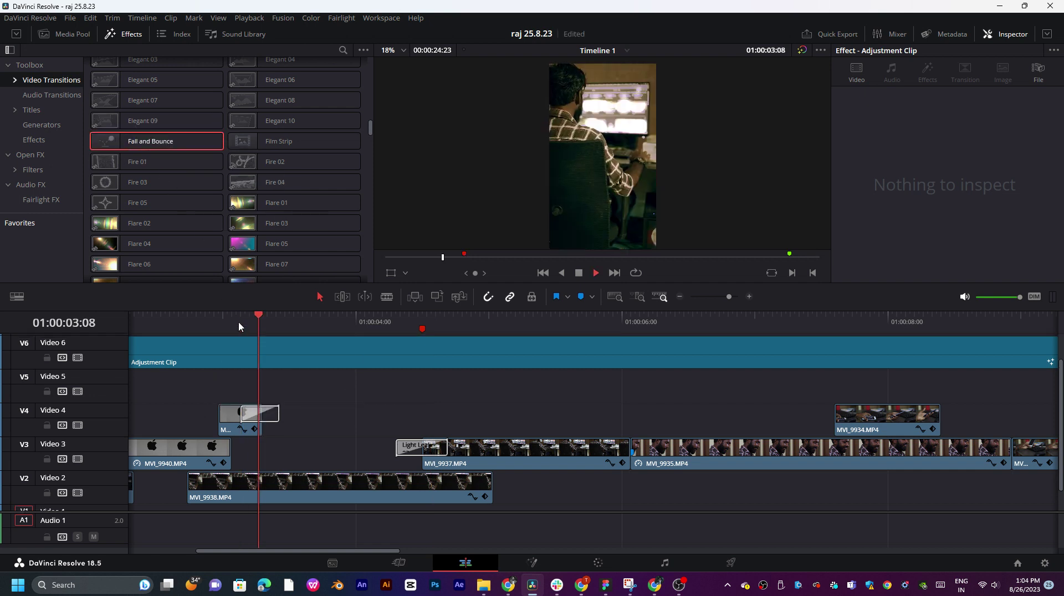
click(217, 323)
click(217, 321)
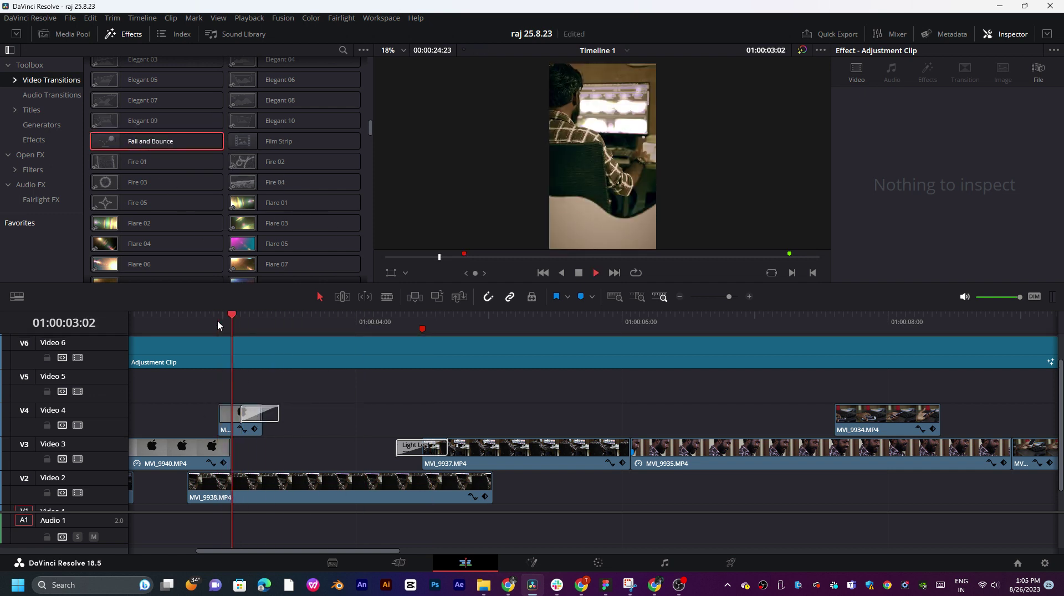
click(199, 324)
key(space)
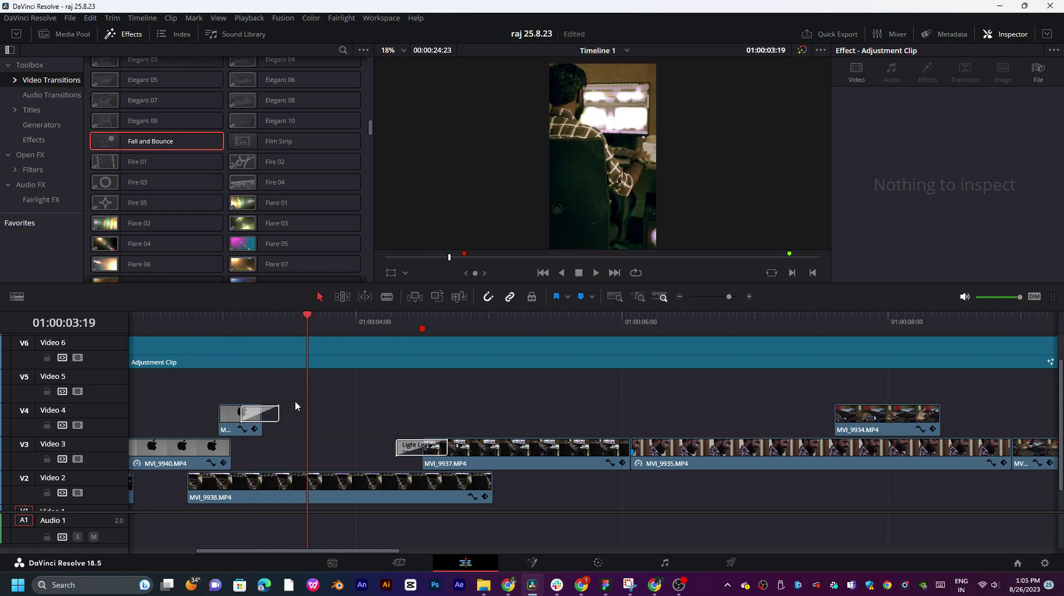
- Play back the timeline from the opening clips through the transition into MVI_9937.MP4 to review all transitions
scroll(295, 401, left, 5)
scroll(294, 401, down, 1)
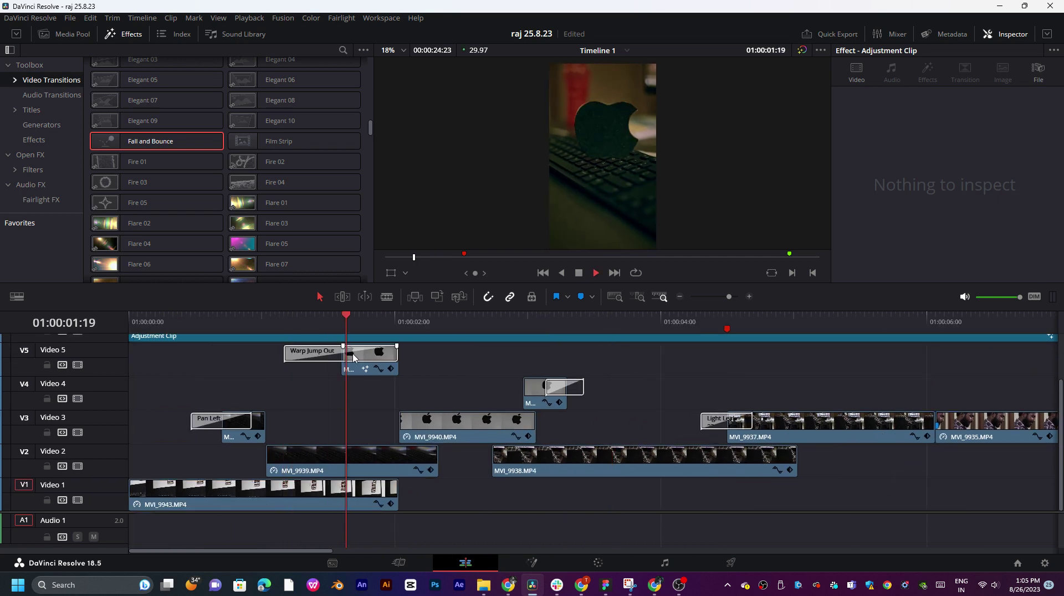
key(space)
click(165, 316)
key(space)
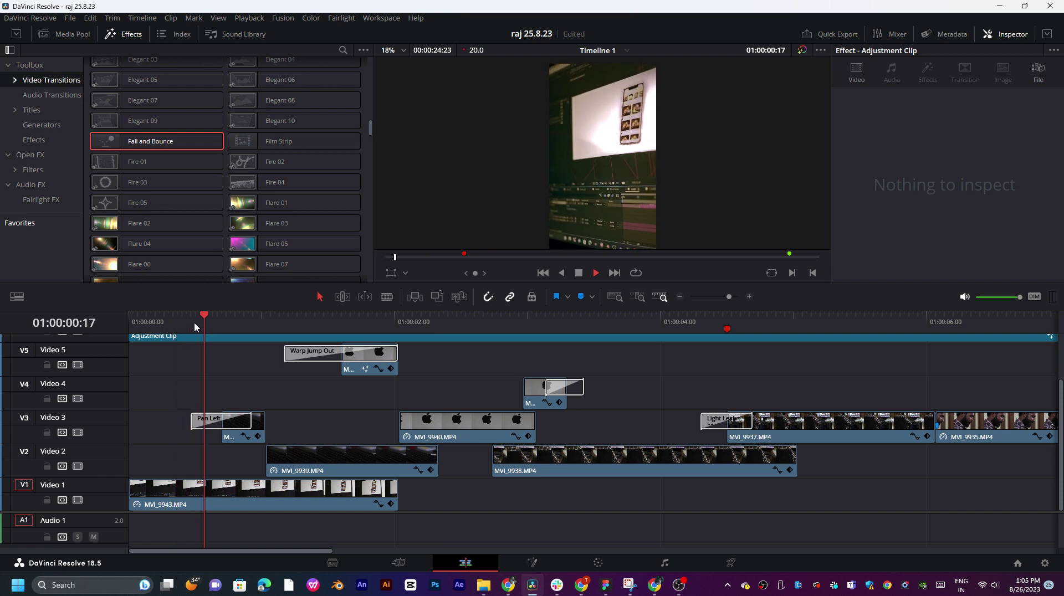
click(197, 323)
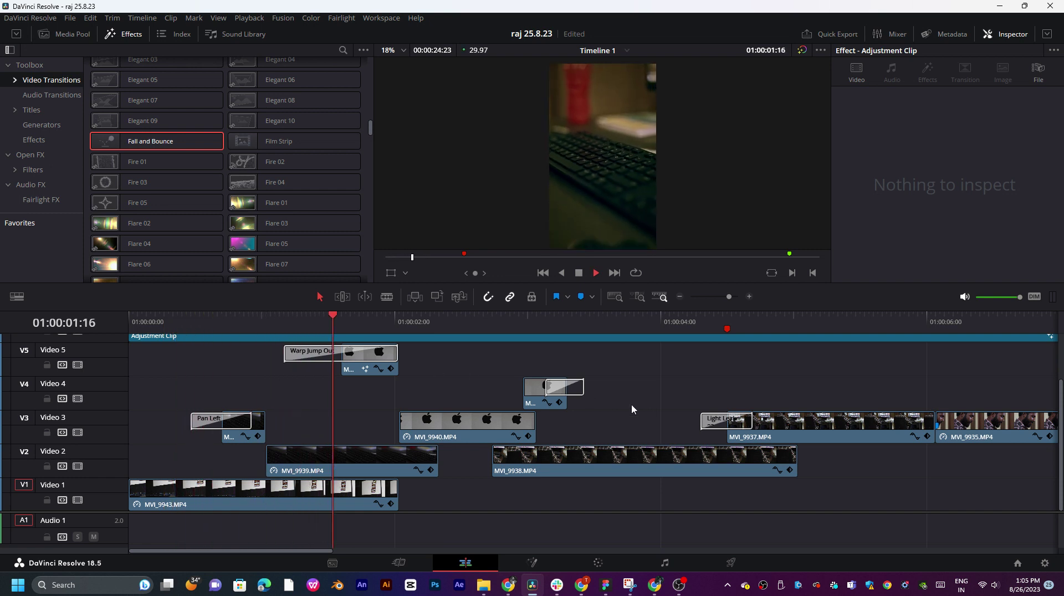
scroll(594, 420, right, 4)
scroll(570, 420, up, 1)
scroll(501, 414, right, 4)
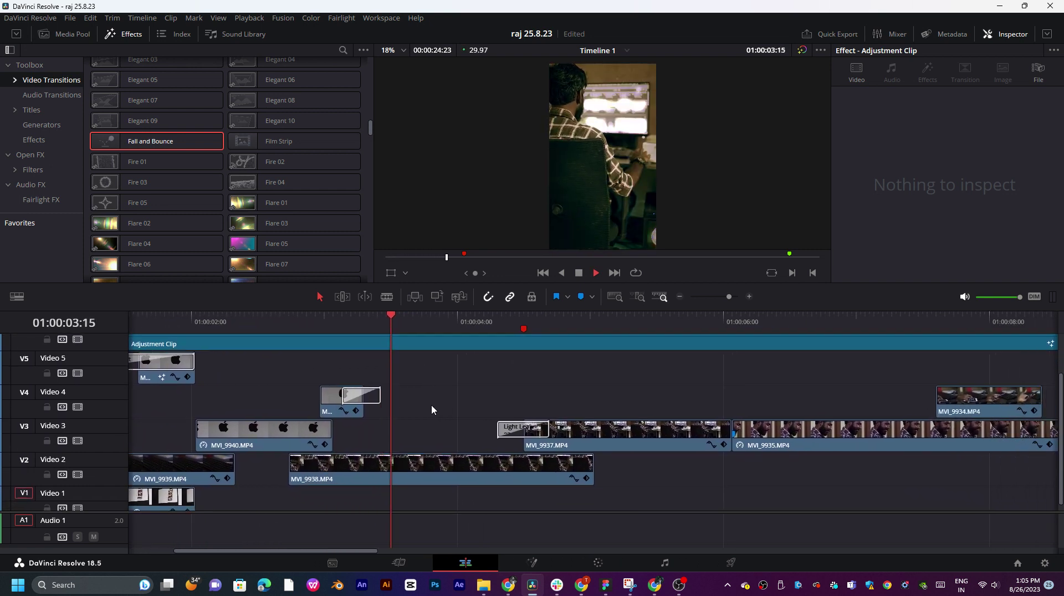
scroll(431, 405, down, 1)
scroll(545, 402, right, 4)
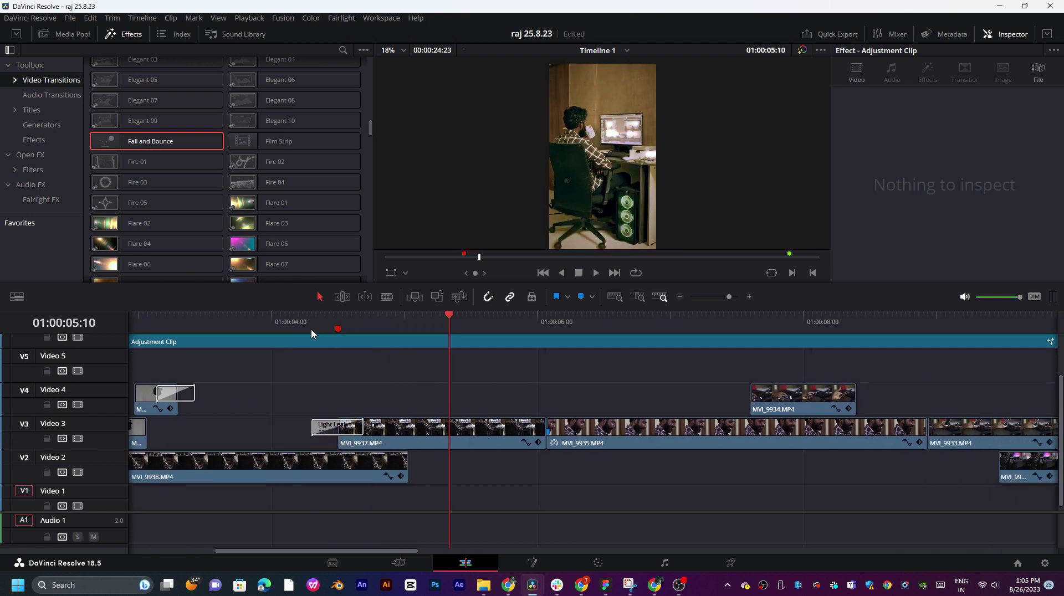
- Try the Edgy transition at the start of MVI_9937.MP4, play it and dismiss the Studio upgrade offer
drag(311, 331, 356, 324)
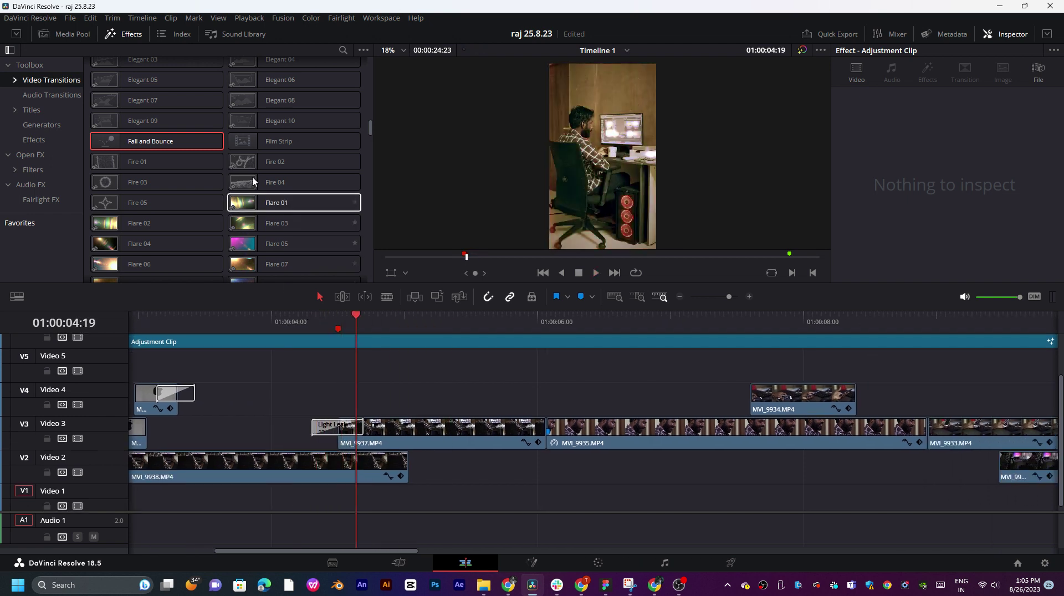
scroll(253, 166, up, 4)
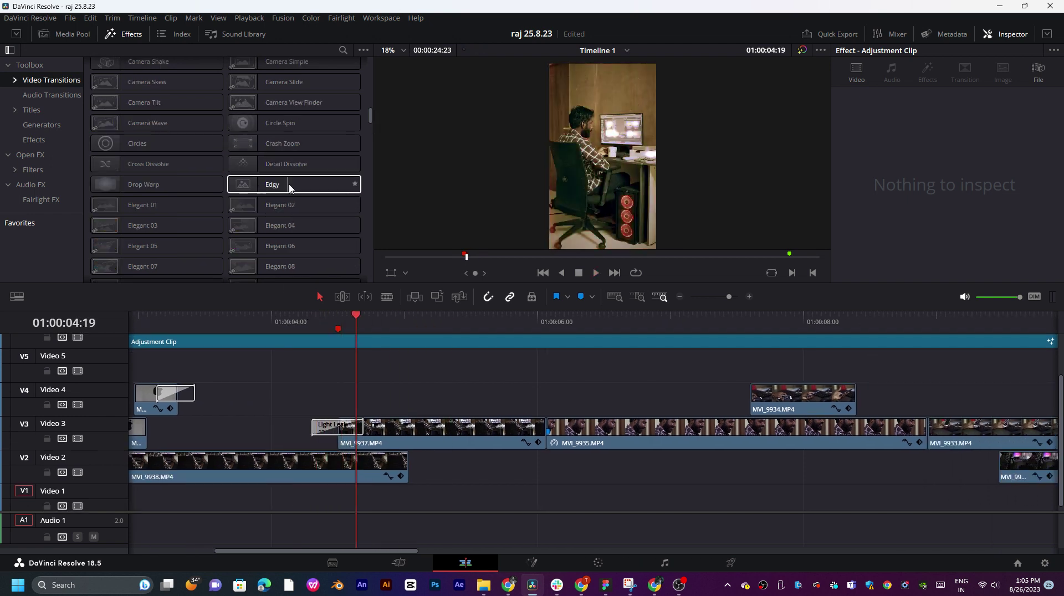
drag(289, 188, 335, 428)
click(315, 329)
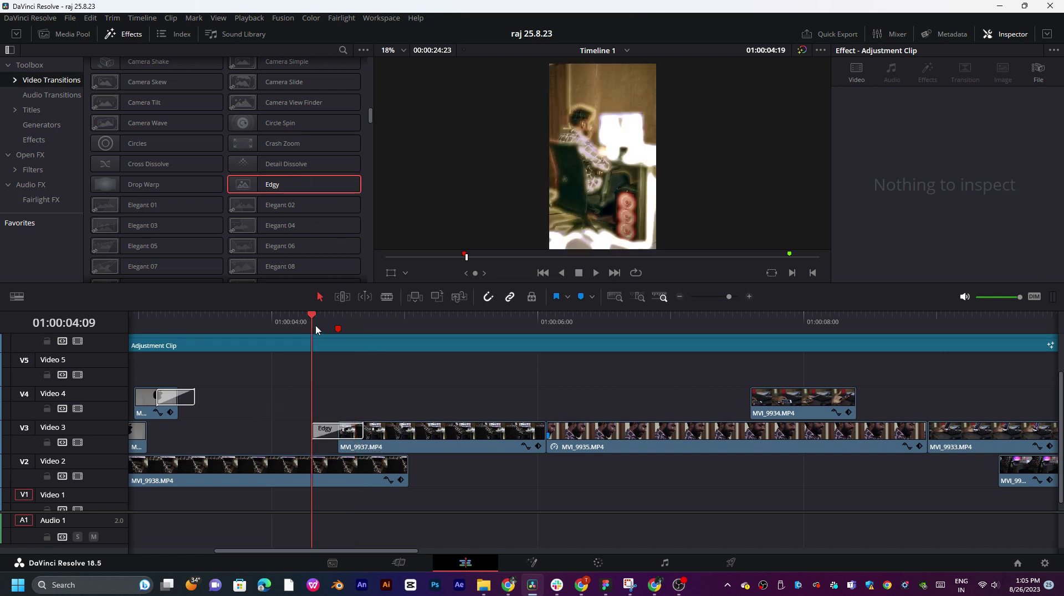
key(space)
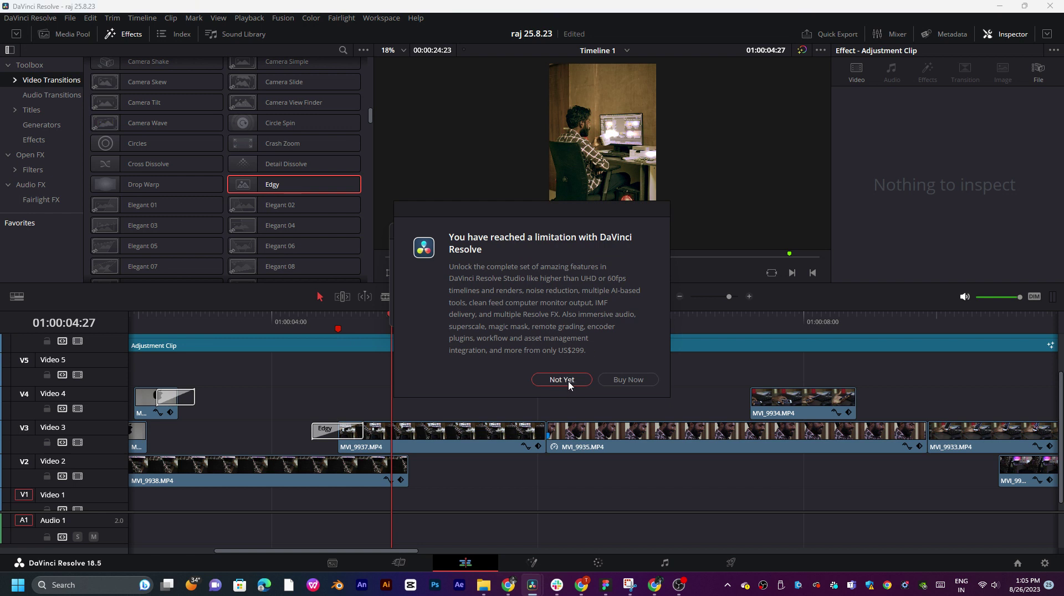
click(562, 379)
click(623, 309)
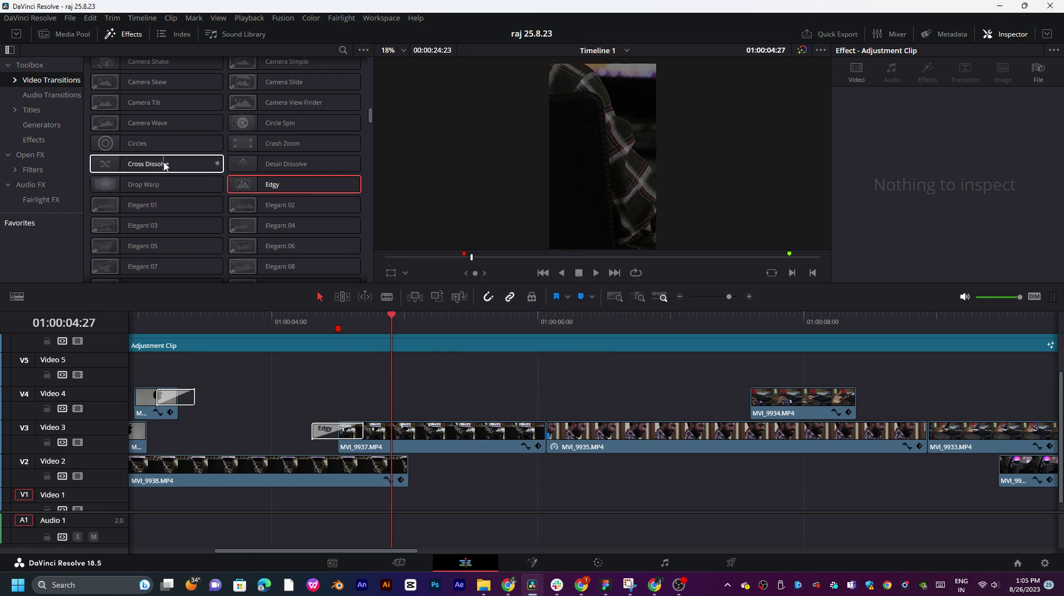
- Replace the Edgy transition at the start of MVI_9937.MP4 with Camera Shake and play it from just before the cut
scroll(164, 164, up, 2)
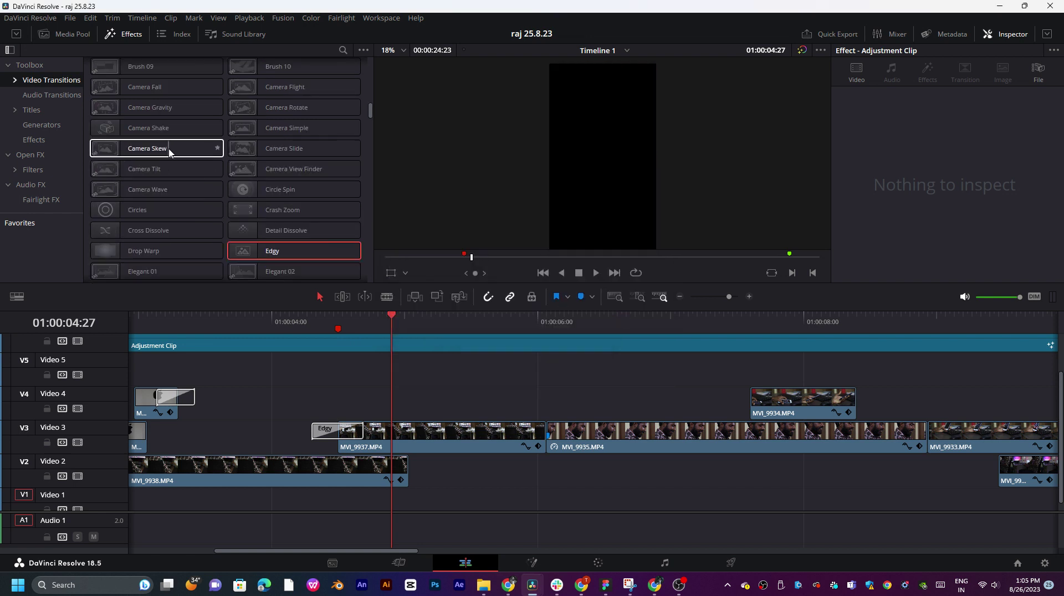
scroll(139, 158, up, 1)
drag(131, 166, 330, 438)
click(297, 325)
key(space)
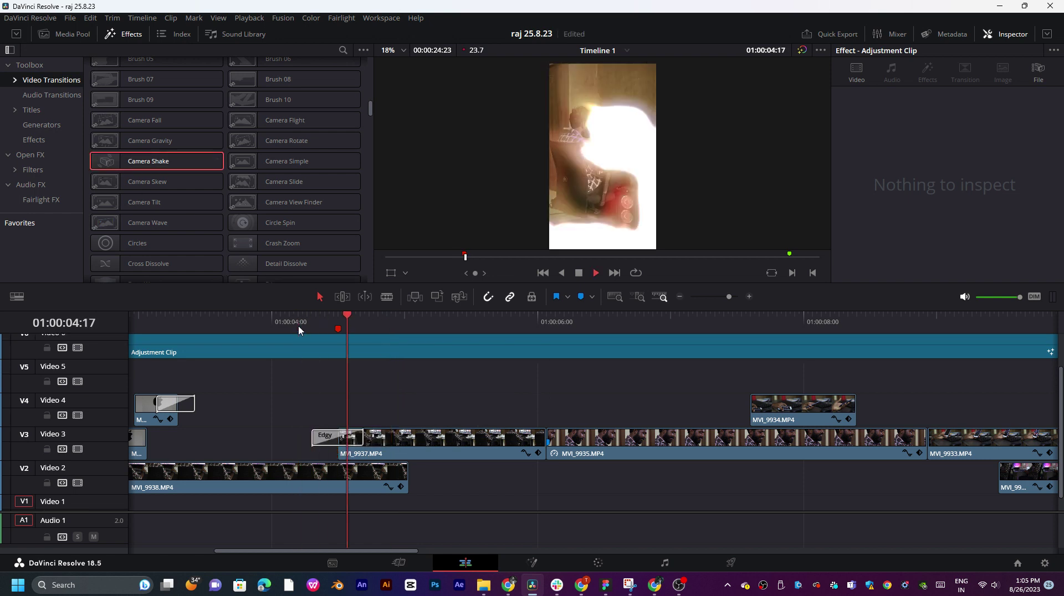
click(273, 327)
scroll(310, 387, up, 1)
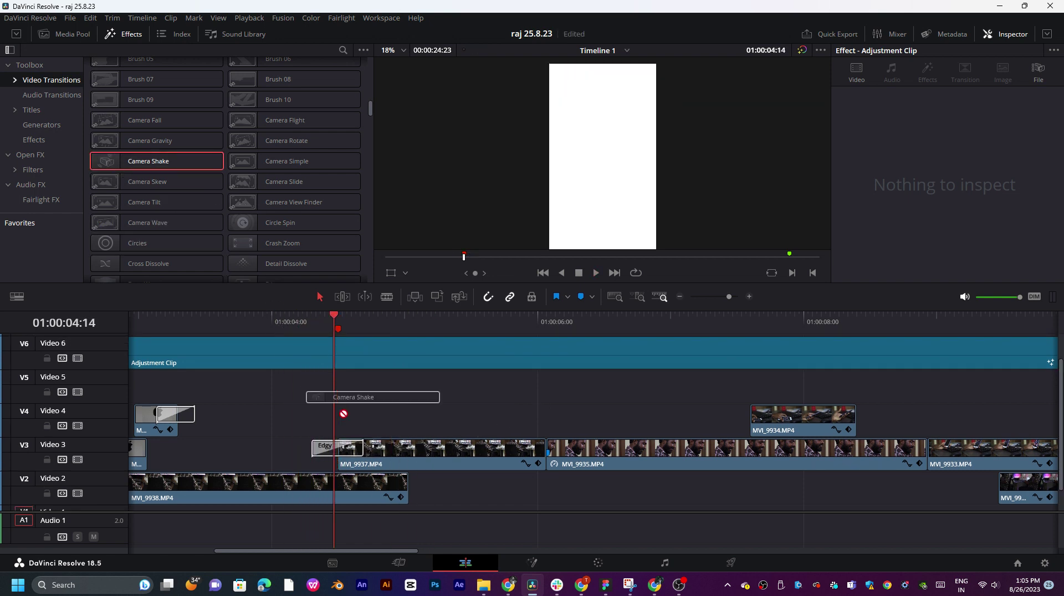
click(307, 327)
key(space)
click(243, 325)
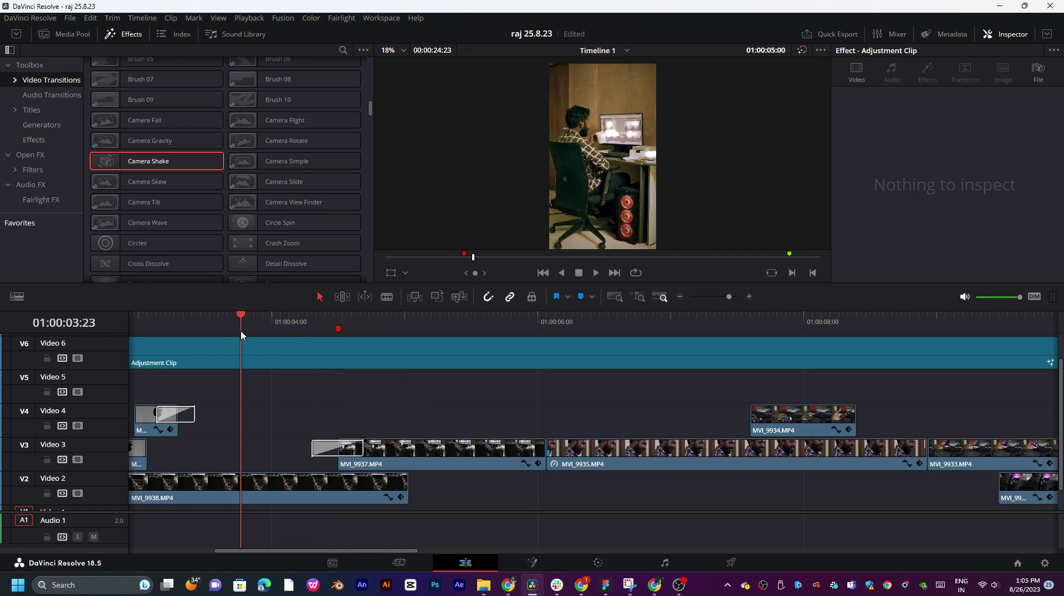
- Shorten the Camera Shake transition at the start of MVI_9937.MP4 to 8 frames and play through it into MVI_9935.MP4
drag(361, 453, 354, 453)
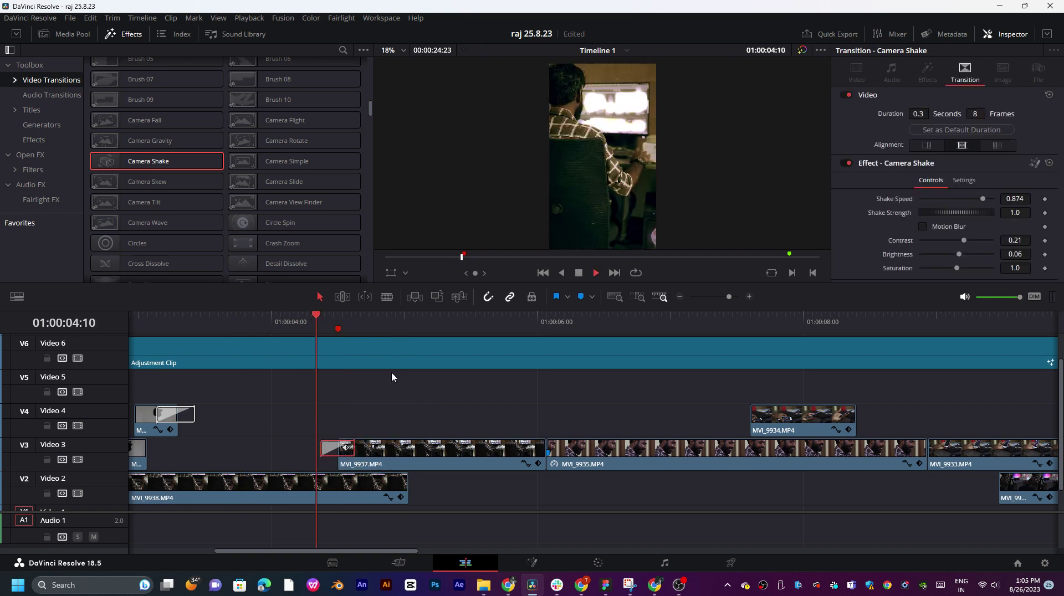
click(277, 318)
key(space)
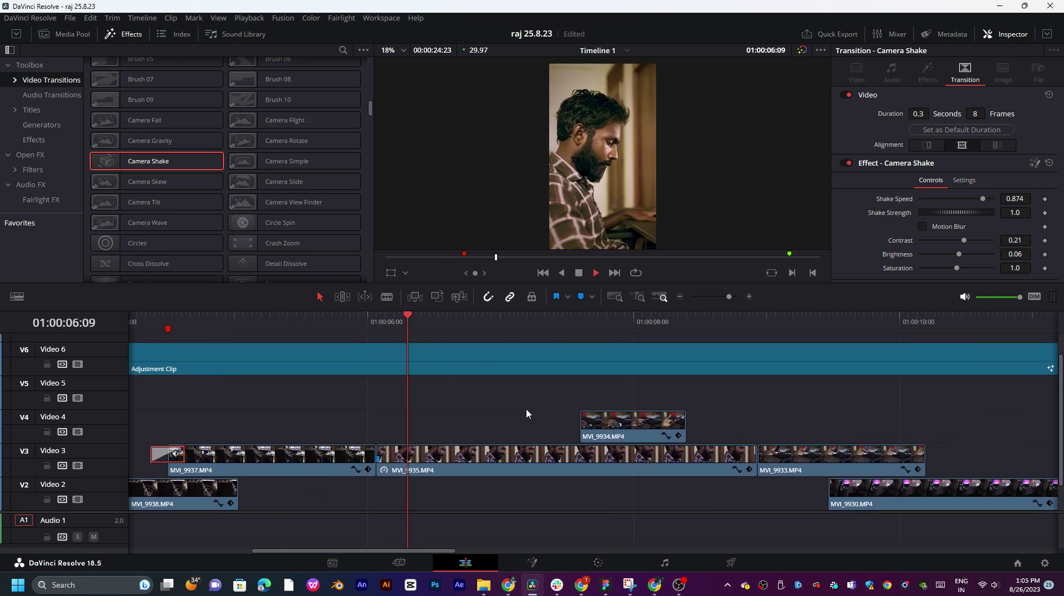
key(space)
- Try the Stretch Blur transition at the cut between MVI_9937.MP4 and MVI_9935.MP4 and play across it
scroll(261, 166, up, 5)
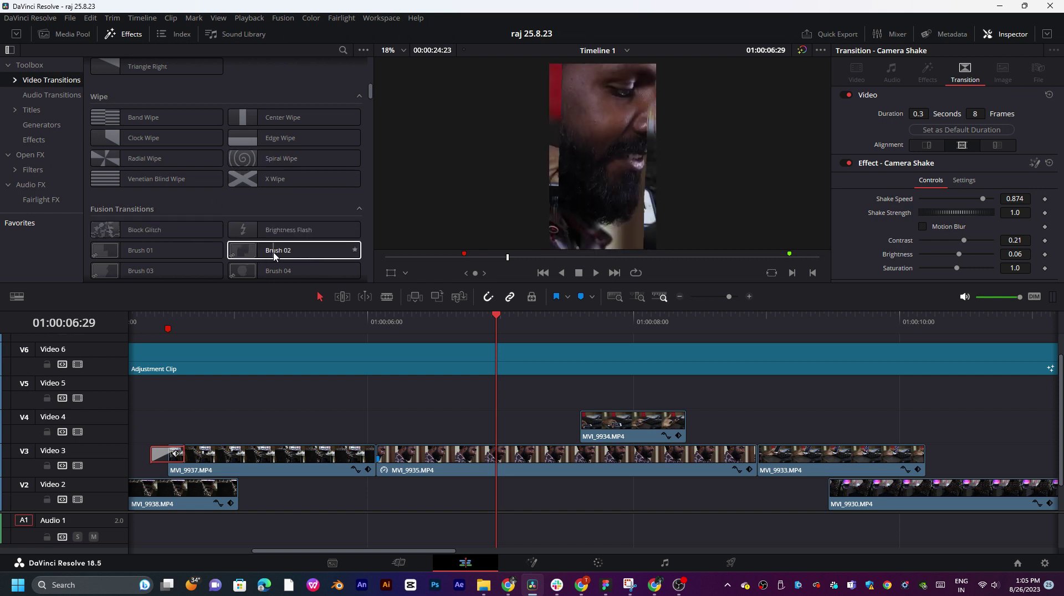
scroll(277, 255, down, 5)
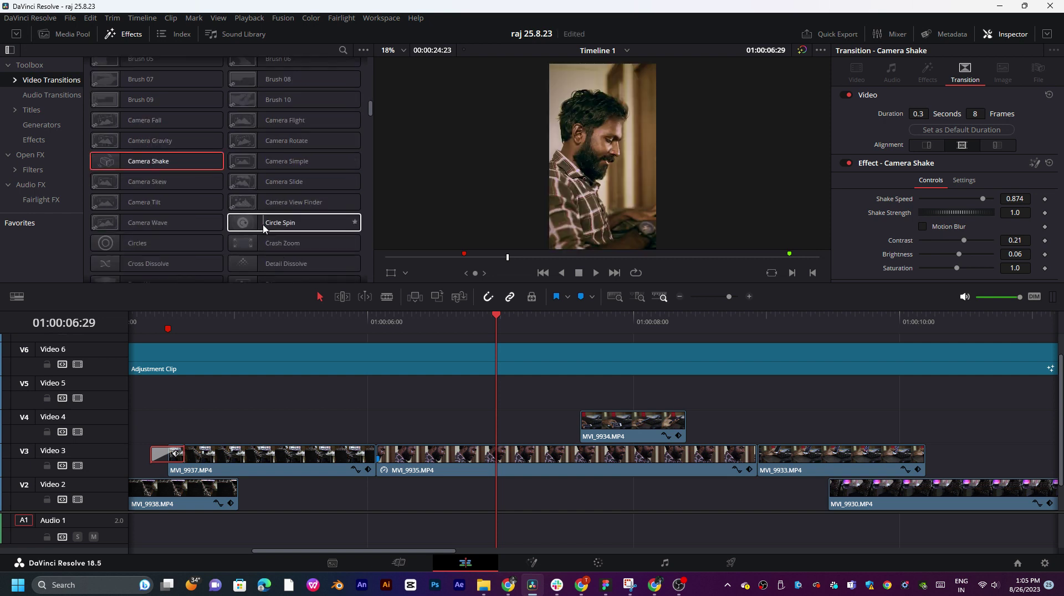
scroll(318, 216, down, 5)
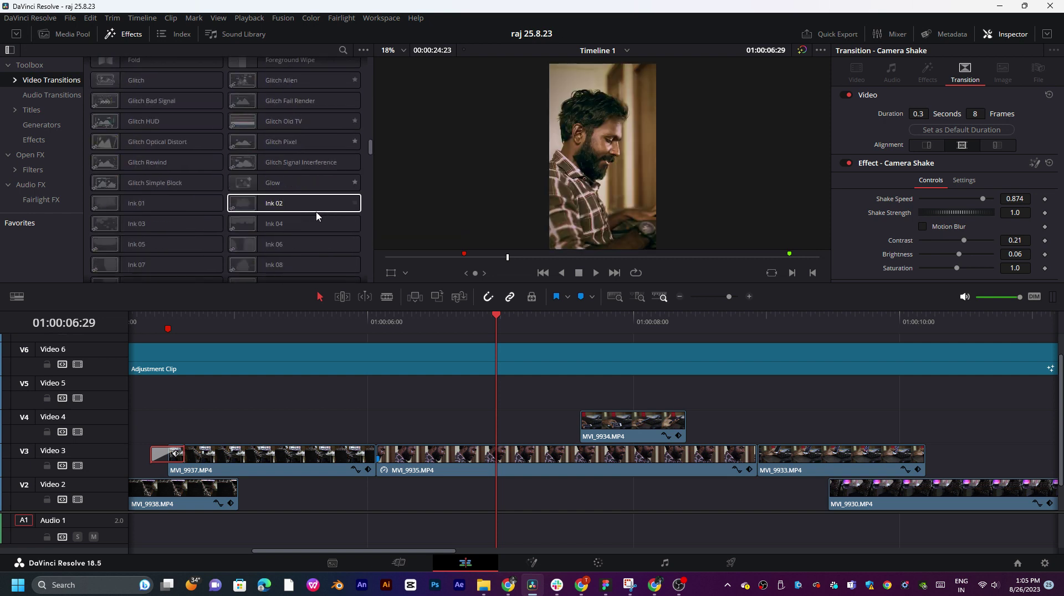
scroll(317, 216, down, 10)
scroll(315, 214, down, 10)
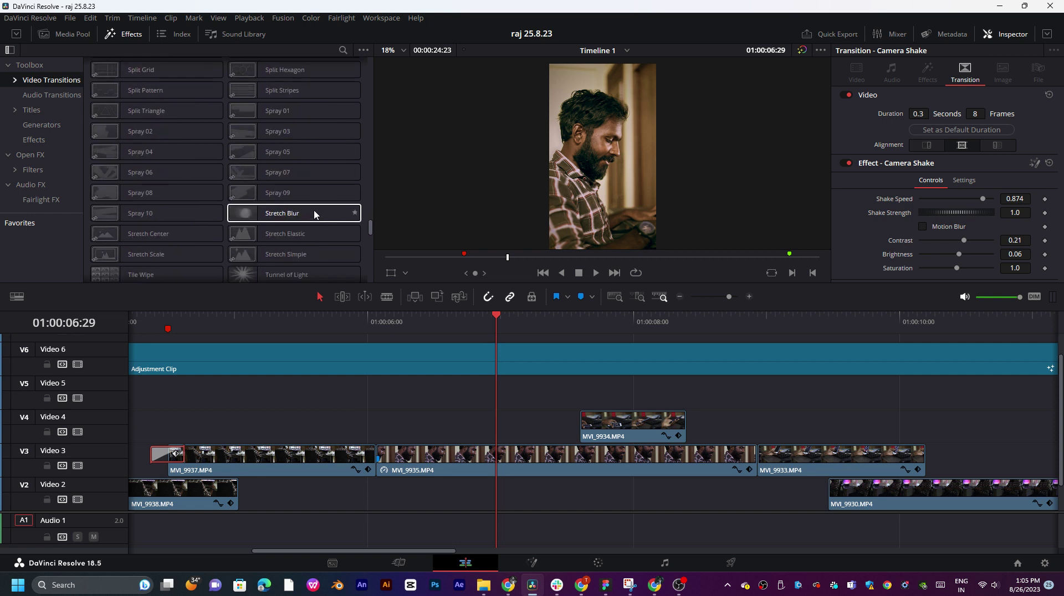
drag(314, 214, 399, 456)
click(291, 332)
key(space)
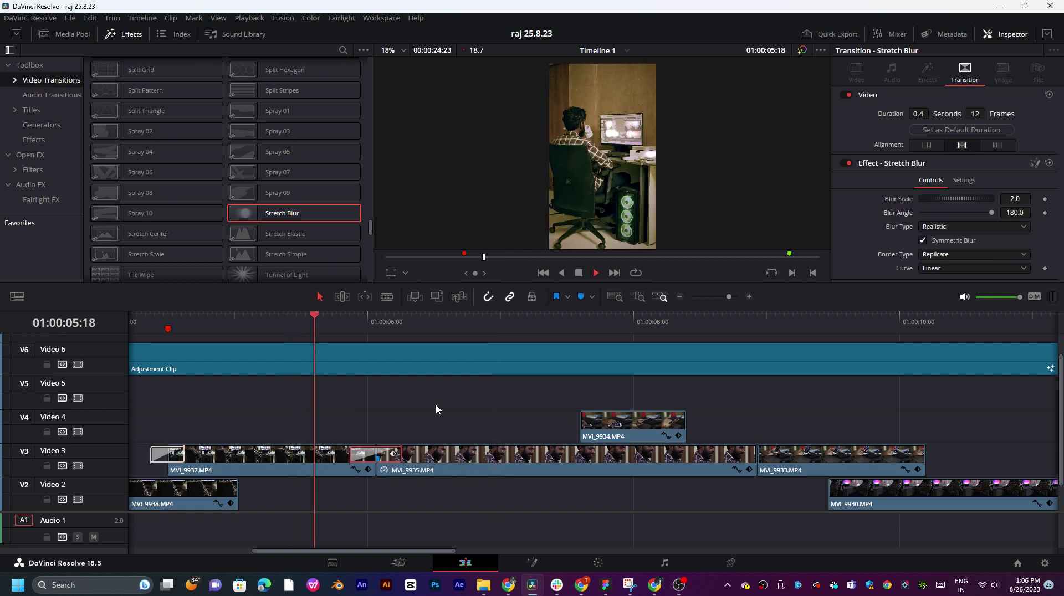
click(351, 327)
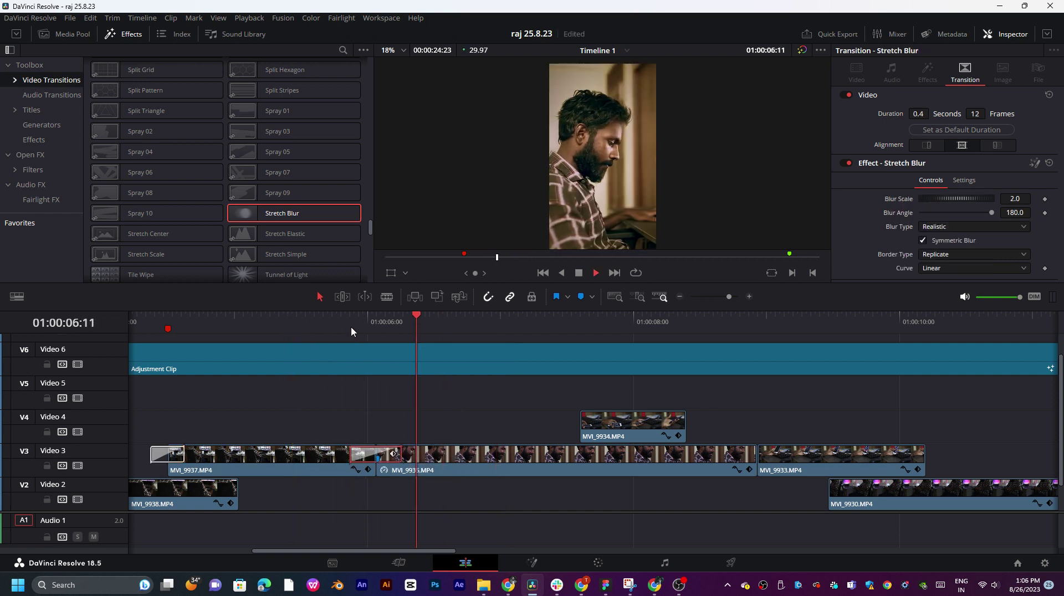
key(space)
- Try Stretch Center in place of Stretch Blur at the MVI_9937.MP4 to MVI_9935.MP4 cut and play it
click(351, 327)
drag(133, 234, 377, 455)
key(space)
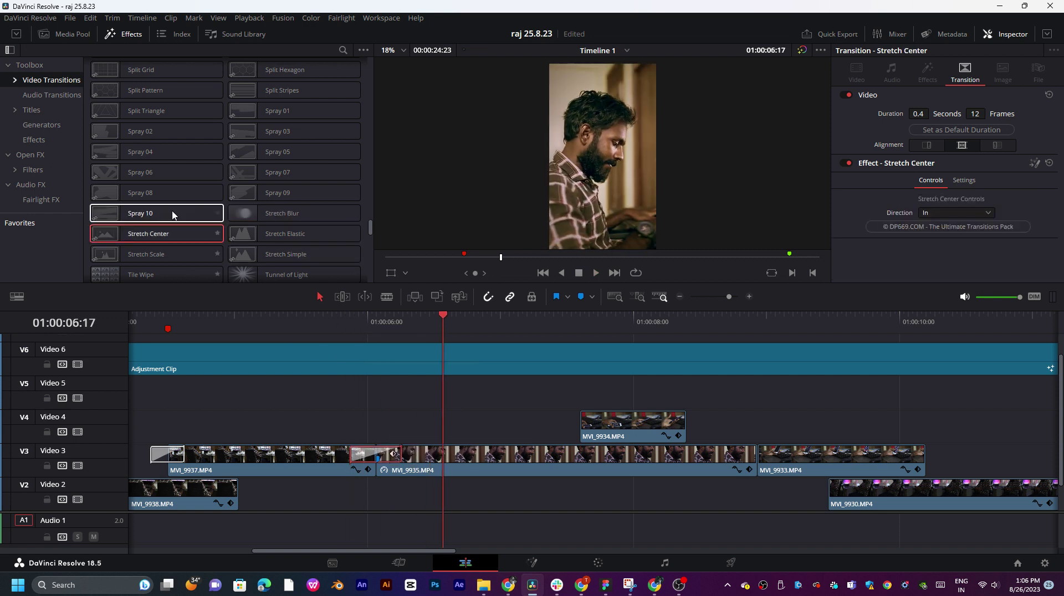
- Try Slide Down and Slide Right in place of Stretch Center at the MVI_9935.MP4 cut, playing across it
scroll(333, 208, down, 6)
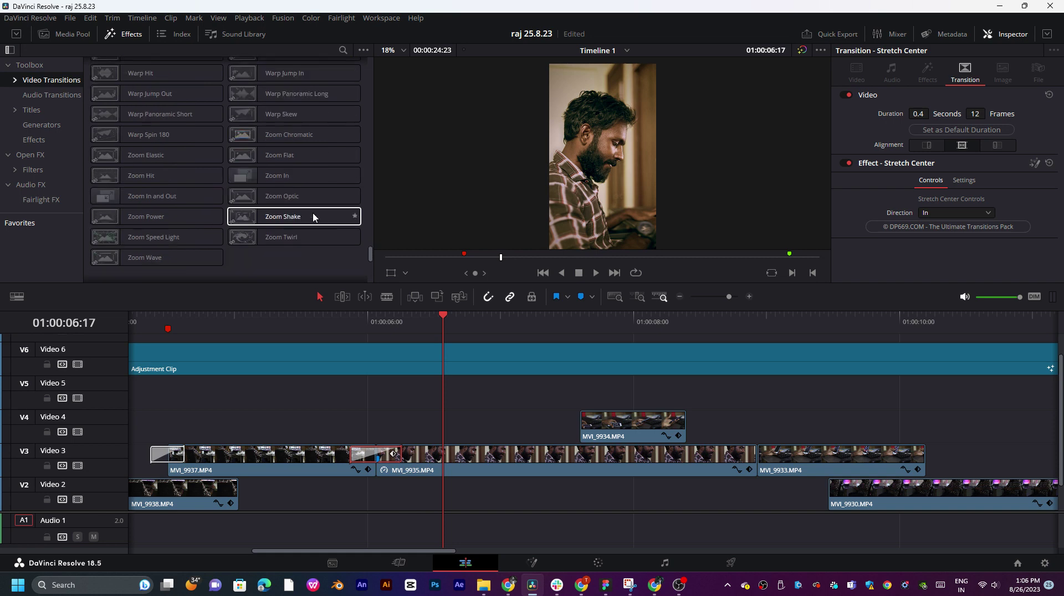
scroll(147, 219, up, 6)
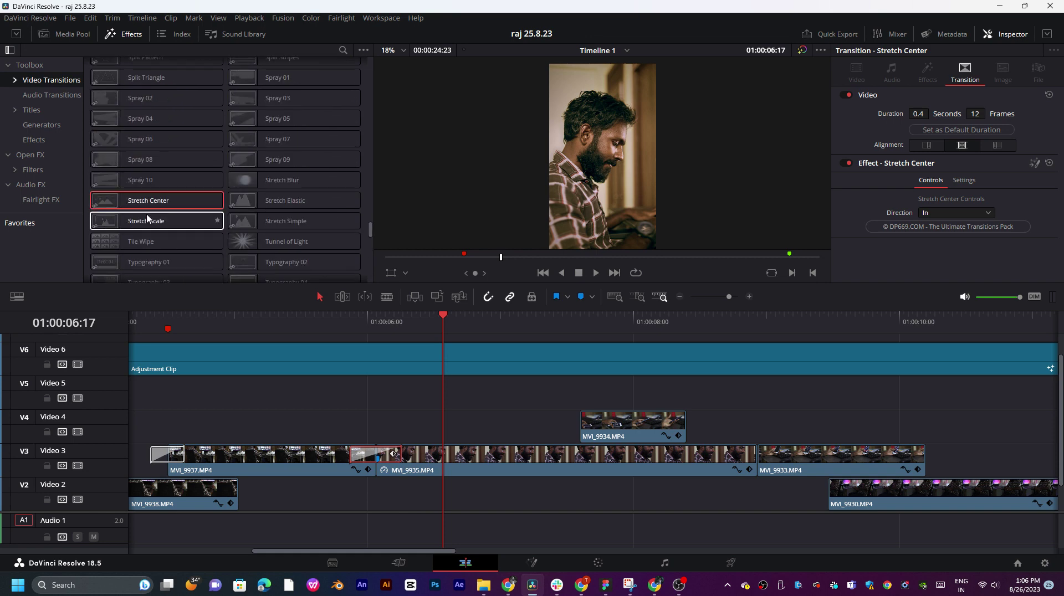
scroll(147, 219, up, 4)
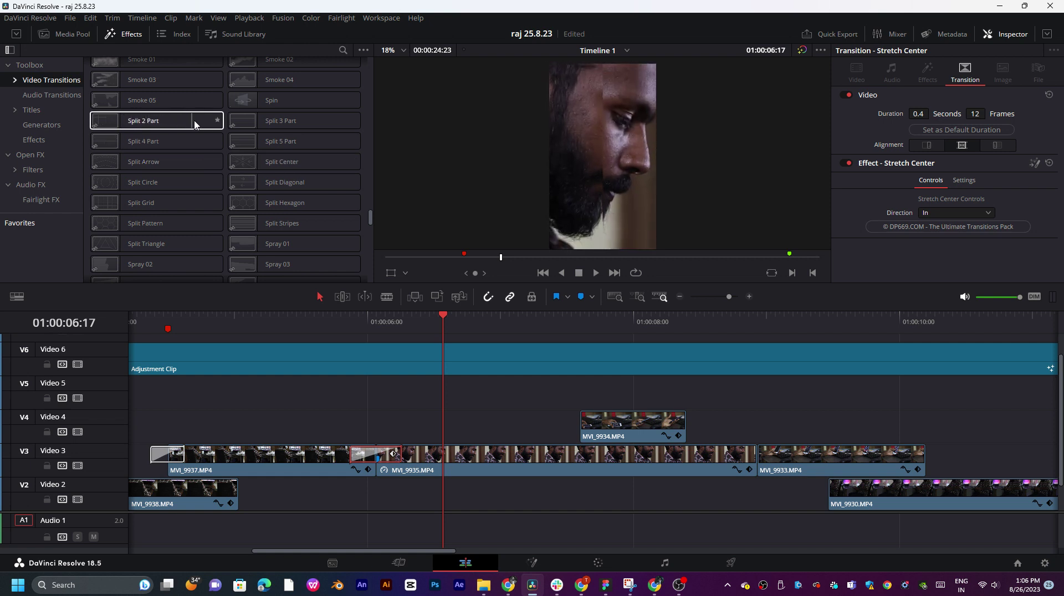
scroll(183, 144, up, 3)
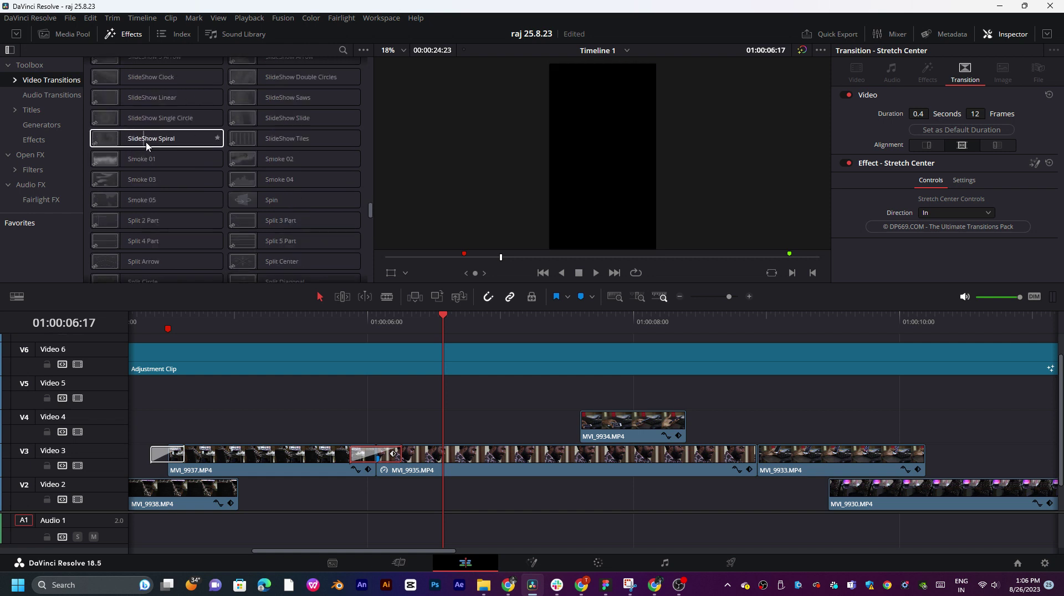
scroll(183, 146, up, 4)
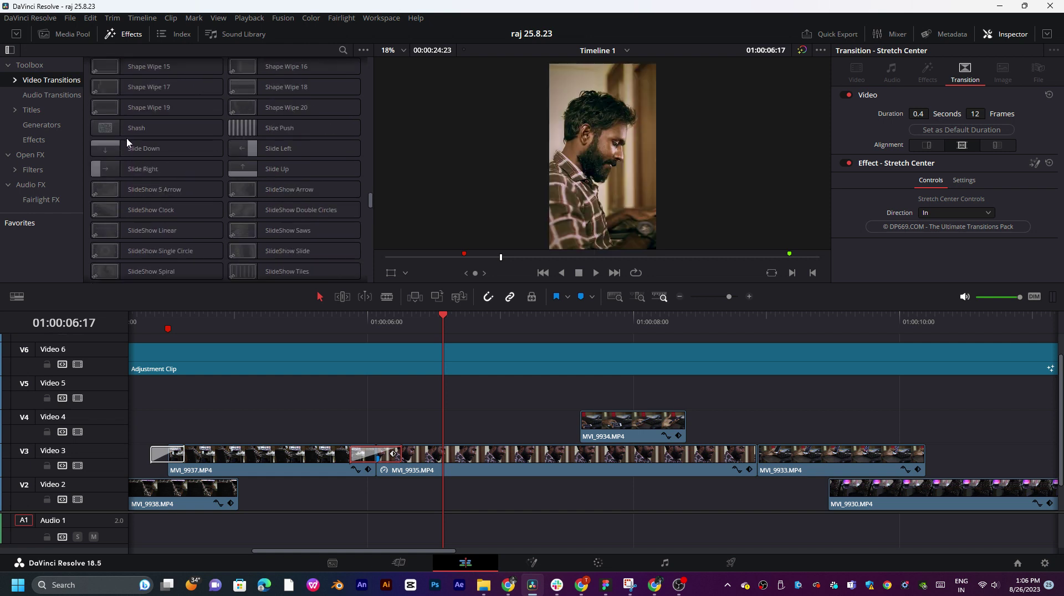
drag(130, 153, 378, 464)
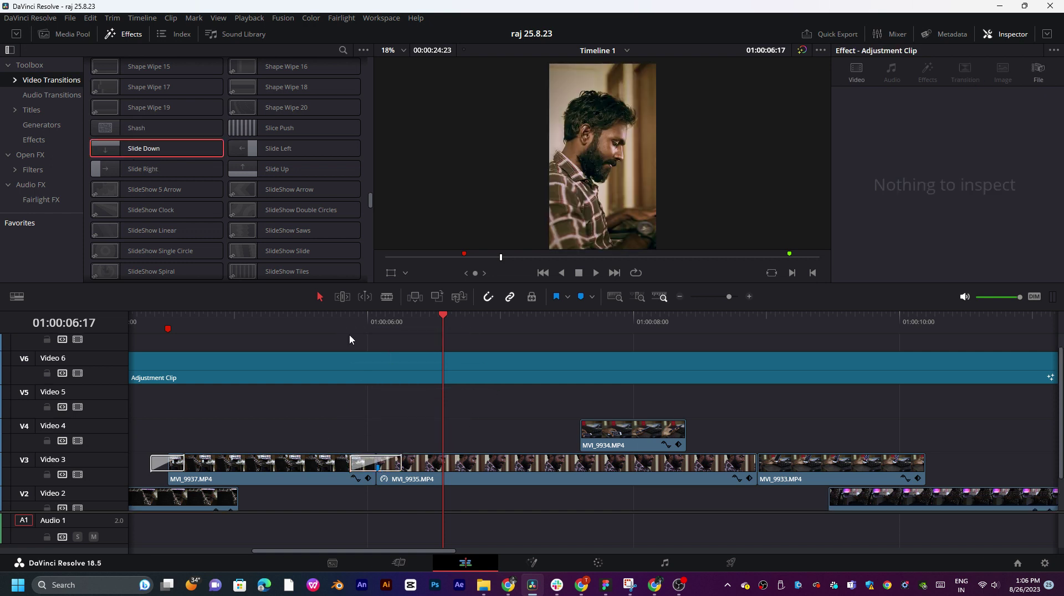
drag(149, 169, 368, 454)
key(space)
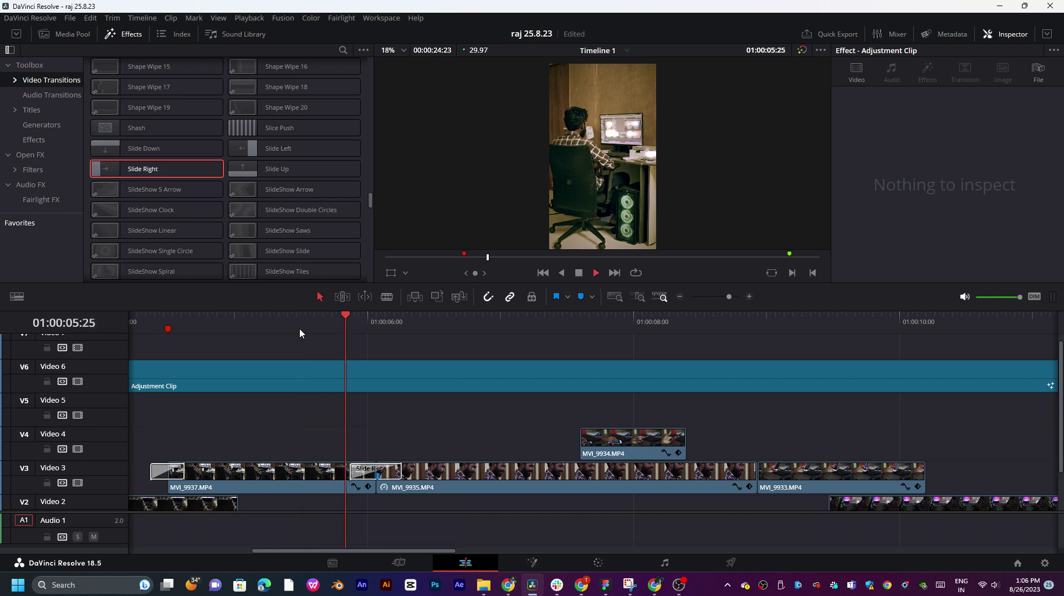
- Replace the Slide Right transition between MVI_9937.MP4 and MVI_9935.MP4 with Slide Left and play it from before the cut
click(276, 148)
drag(274, 179, 371, 474)
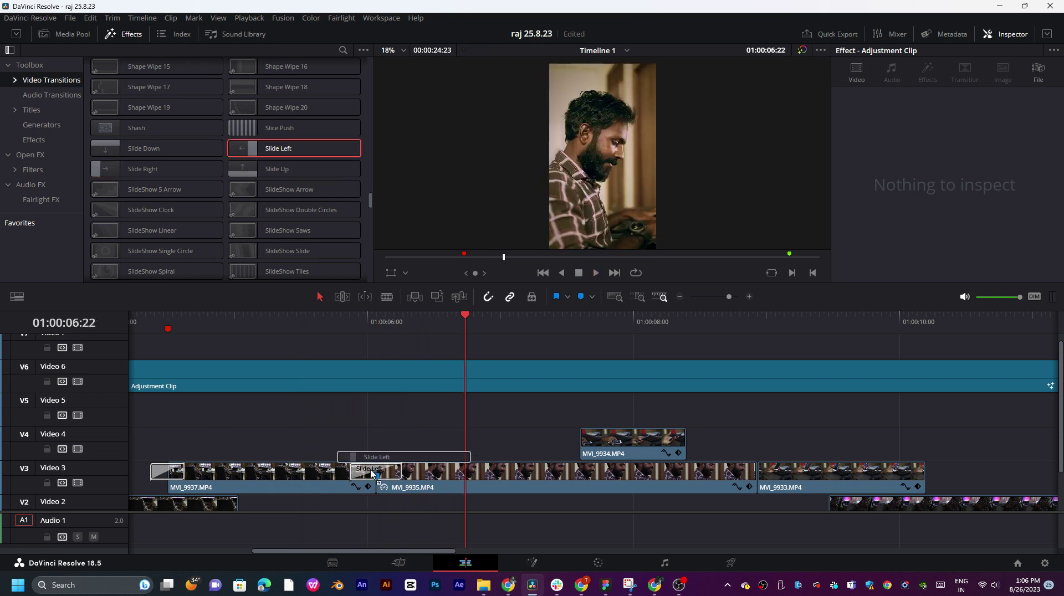
drag(331, 408, 331, 408)
click(272, 334)
key(space)
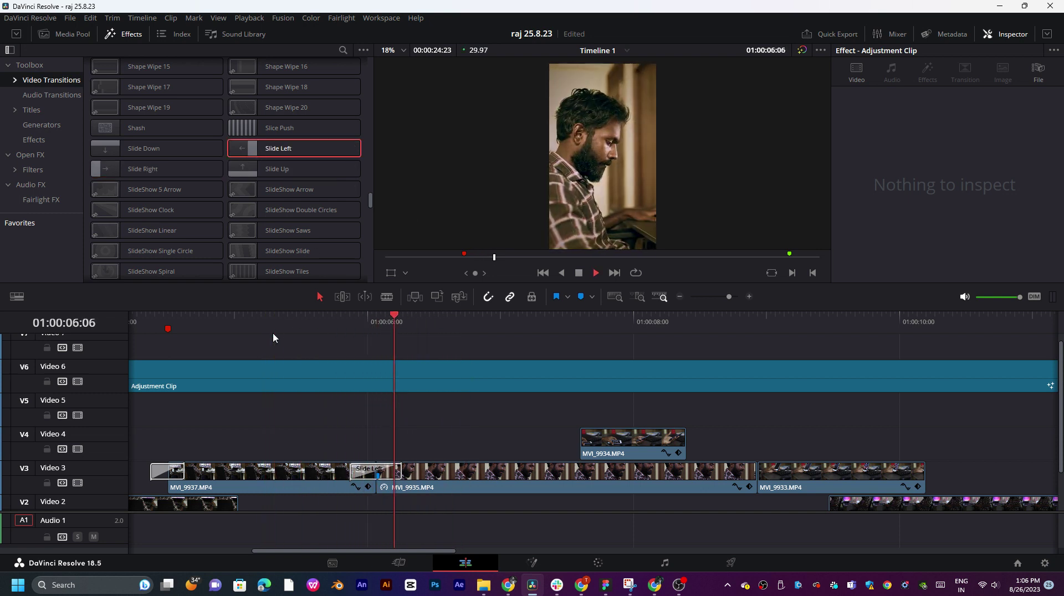
click(273, 334)
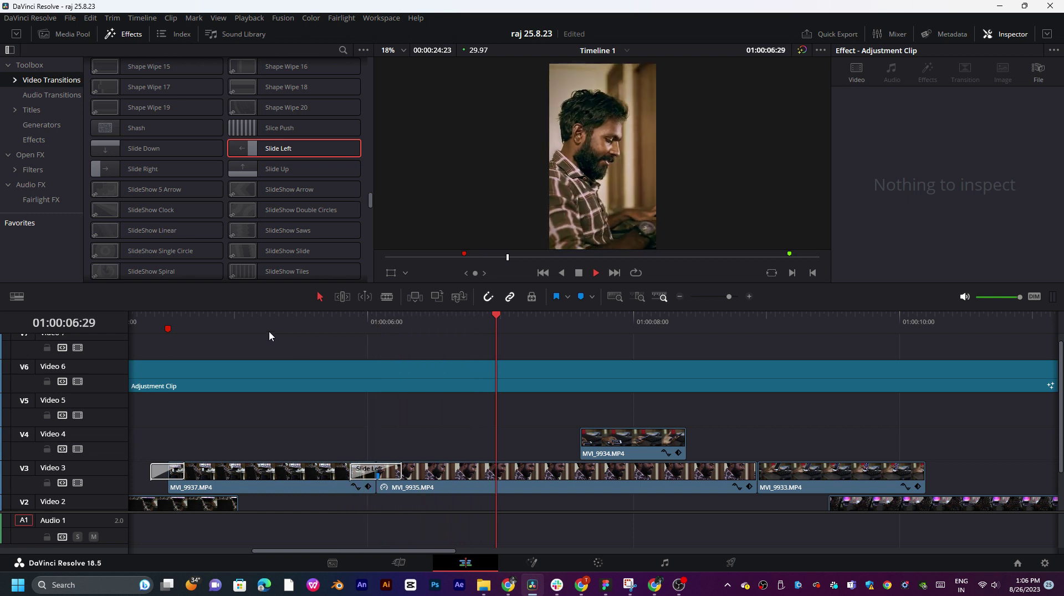
key(space)
key(space)
- Play the rest of the timeline from MVI_9935.MP4 into the Video 1 MVI_9932.MP4 clip to review the remaining cuts
scroll(530, 405, down, 2)
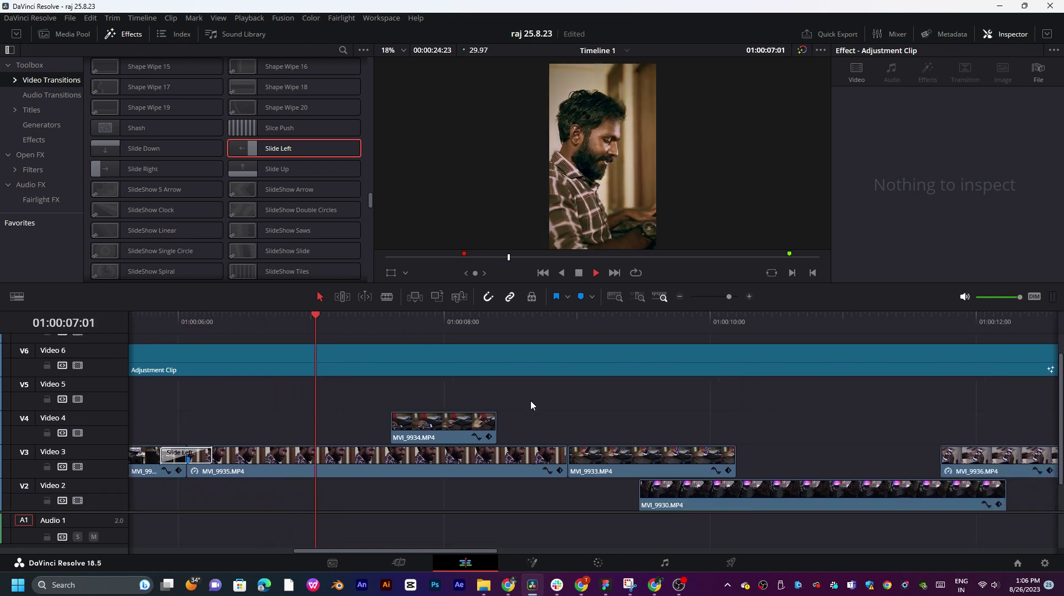
click(308, 321)
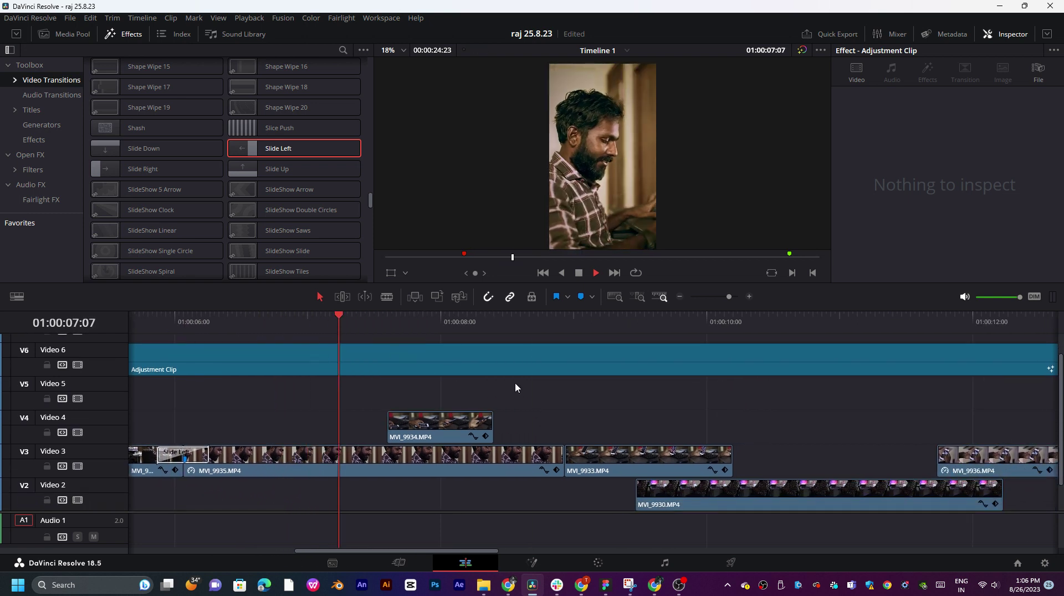
scroll(497, 390, down, 2)
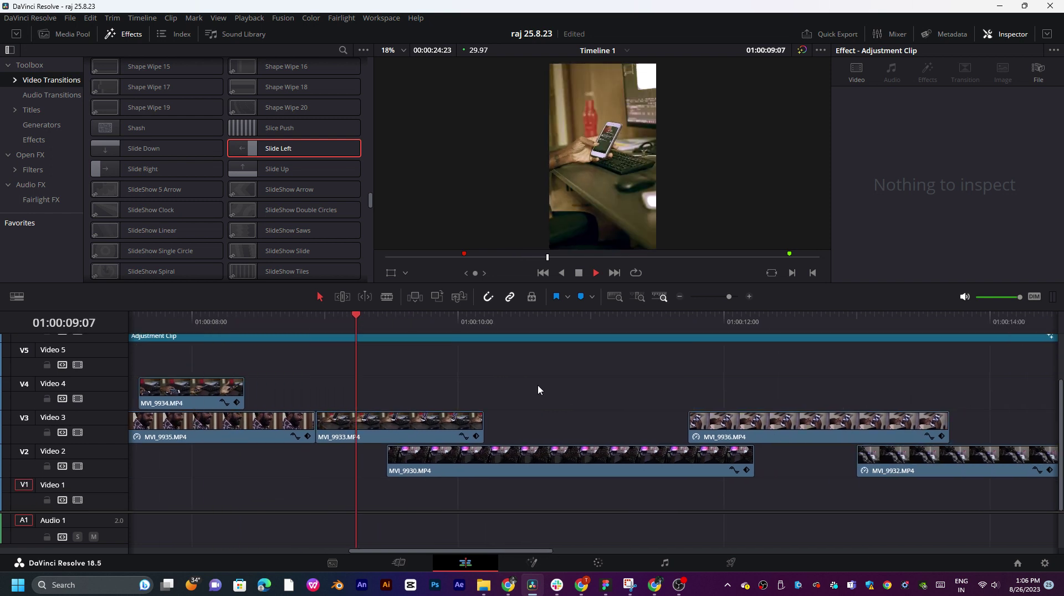
scroll(573, 384, down, 1)
scroll(662, 377, down, 2)
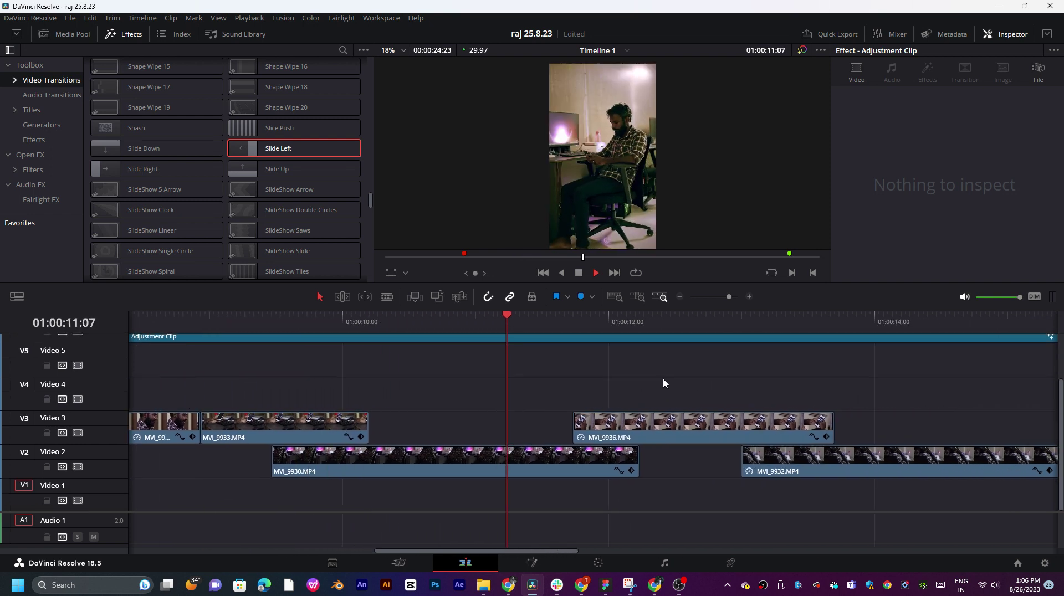
scroll(534, 386, down, 3)
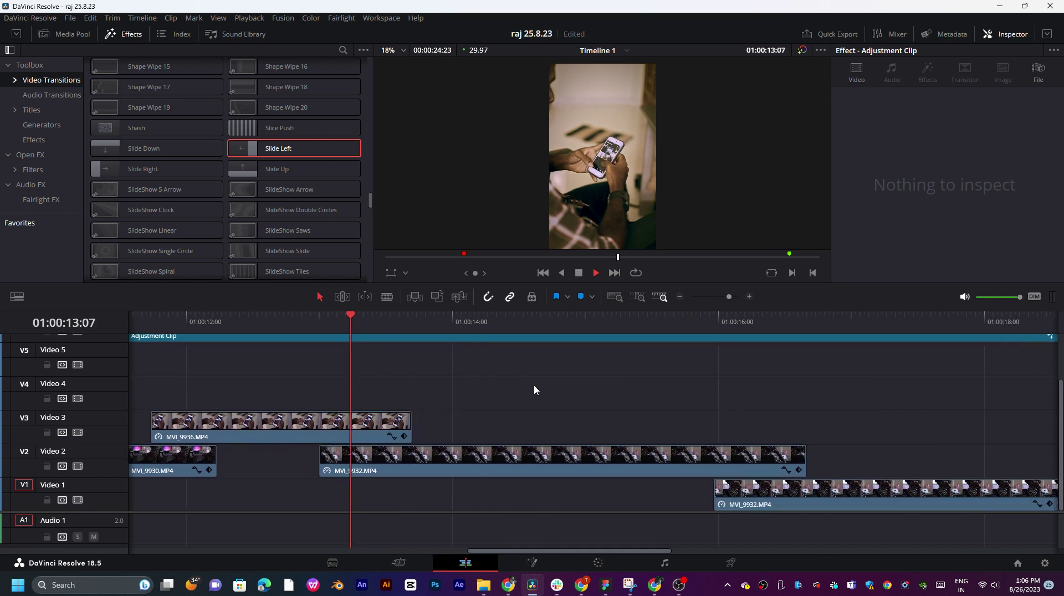
scroll(682, 387, down, 2)
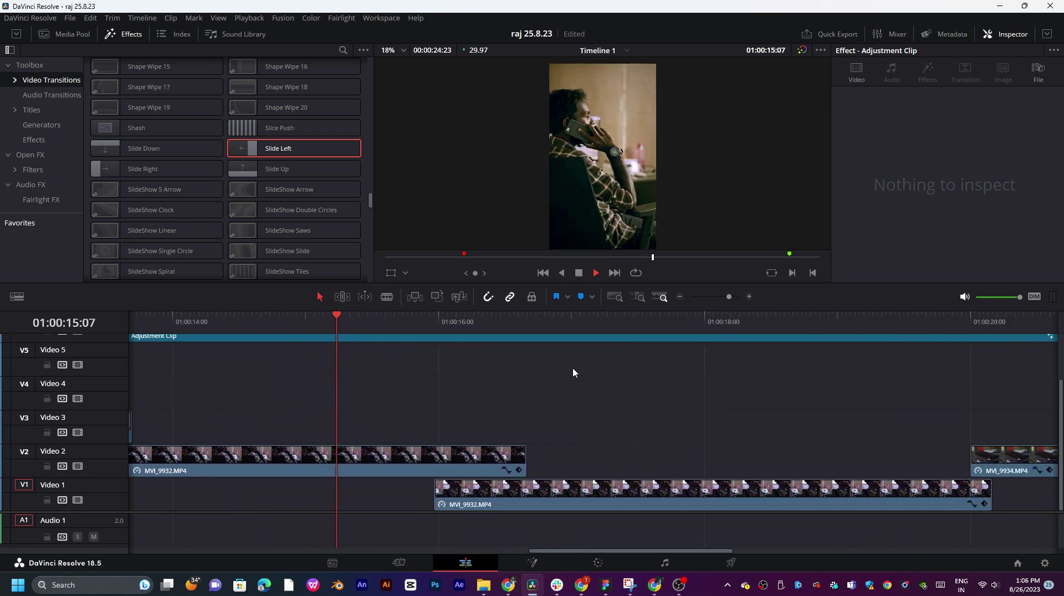
scroll(552, 399, down, 2)
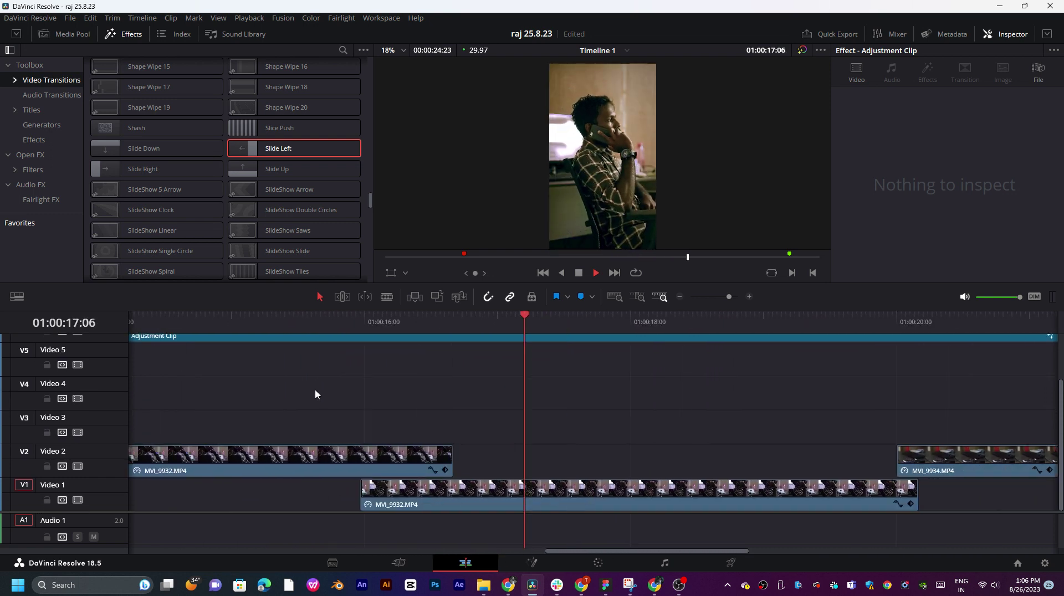
scroll(554, 398, down, 3)
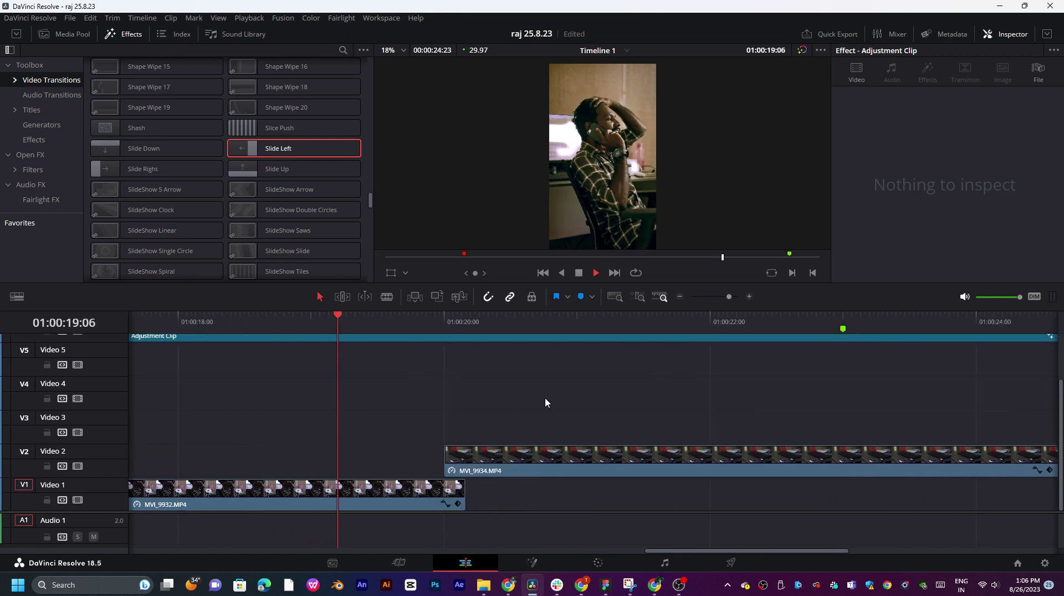
scroll(544, 397, up, 3)
key(space)
click(267, 315)
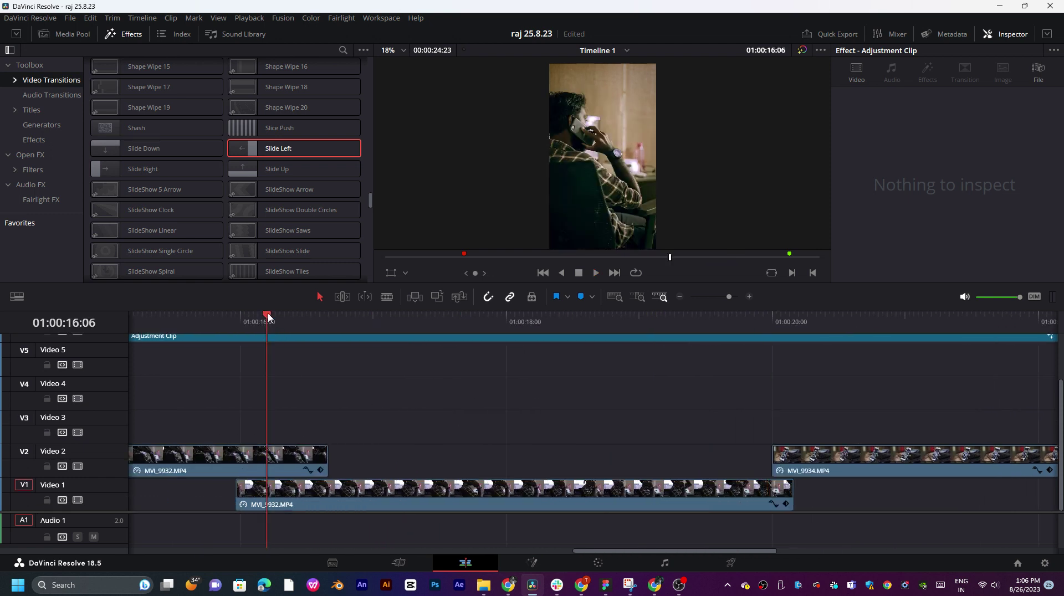
scroll(258, 189, down, 1)
- Duplicate the short MVI_9940.MP4 clip with its Warp Jump Out transition from Video 5 onto Video 4 directly below
scroll(258, 190, up, 5)
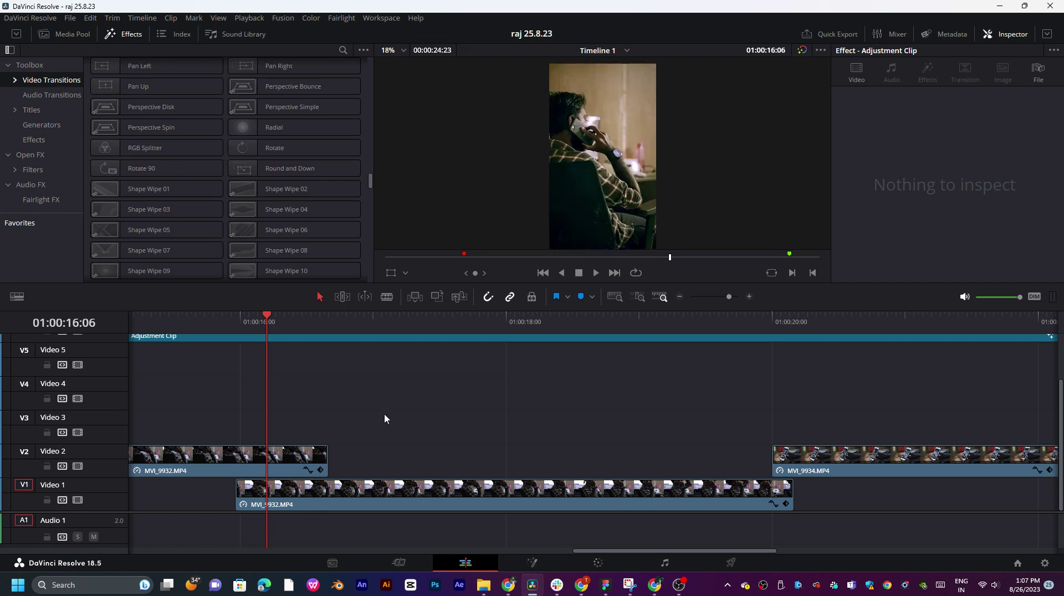
scroll(603, 386, left, 10)
scroll(583, 406, up, 1)
scroll(666, 385, down, 4)
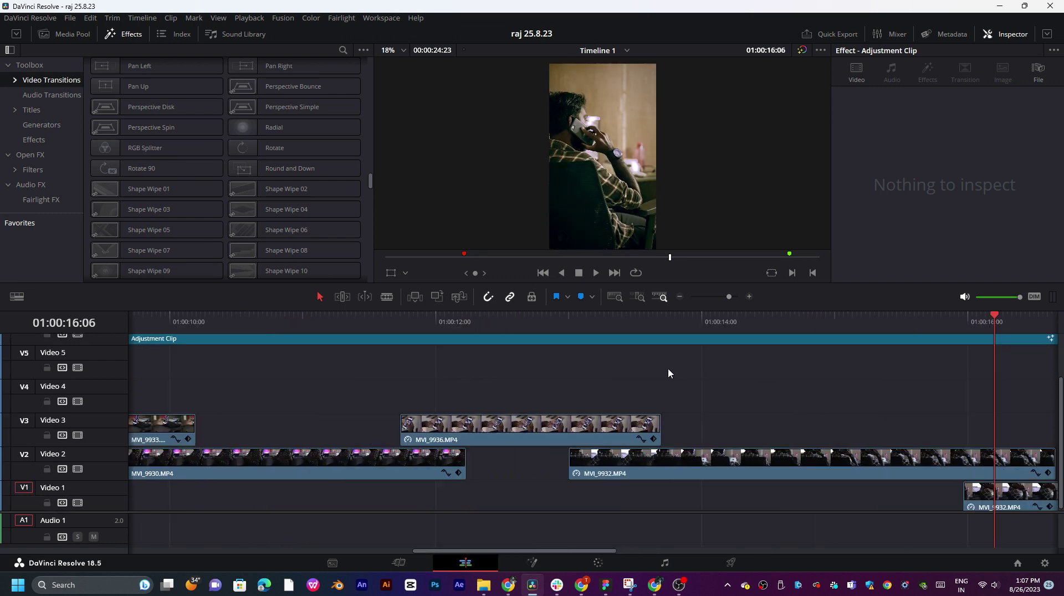
scroll(601, 371, down, 1)
scroll(289, 314, down, 2)
click(173, 326)
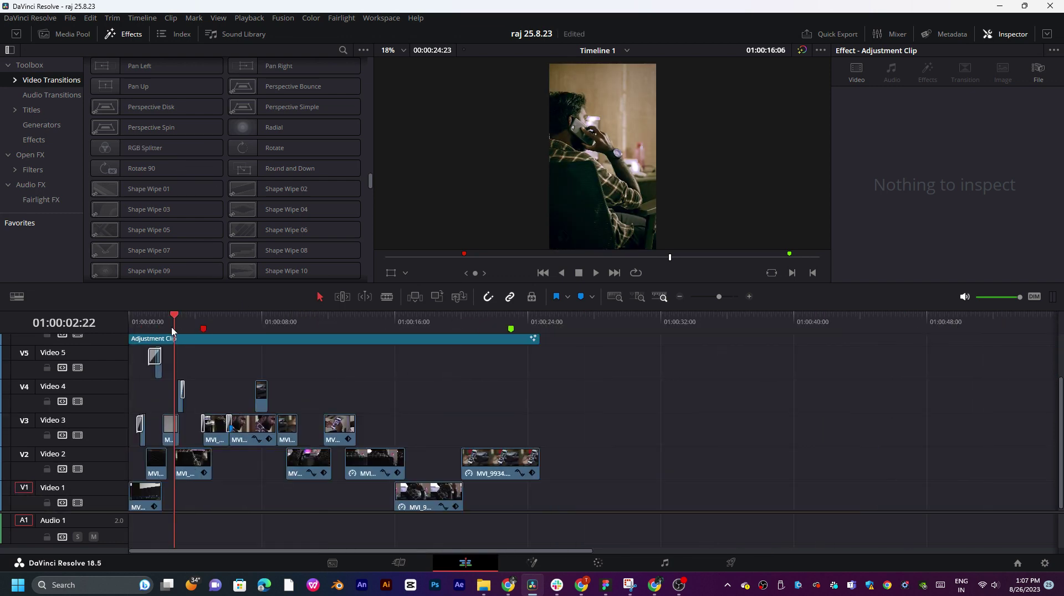
scroll(395, 360, up, 4)
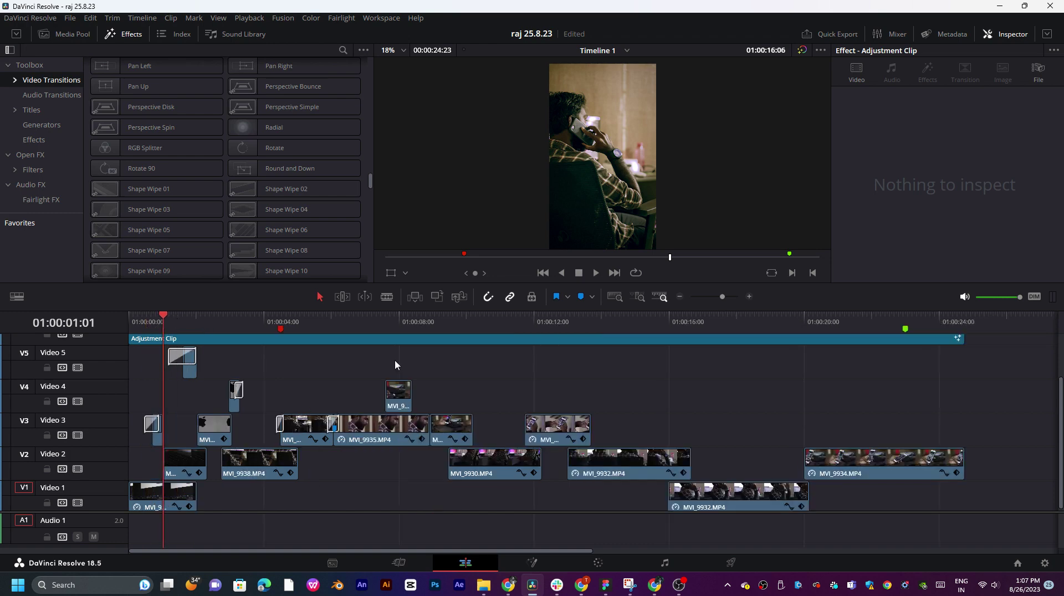
scroll(396, 363, up, 1)
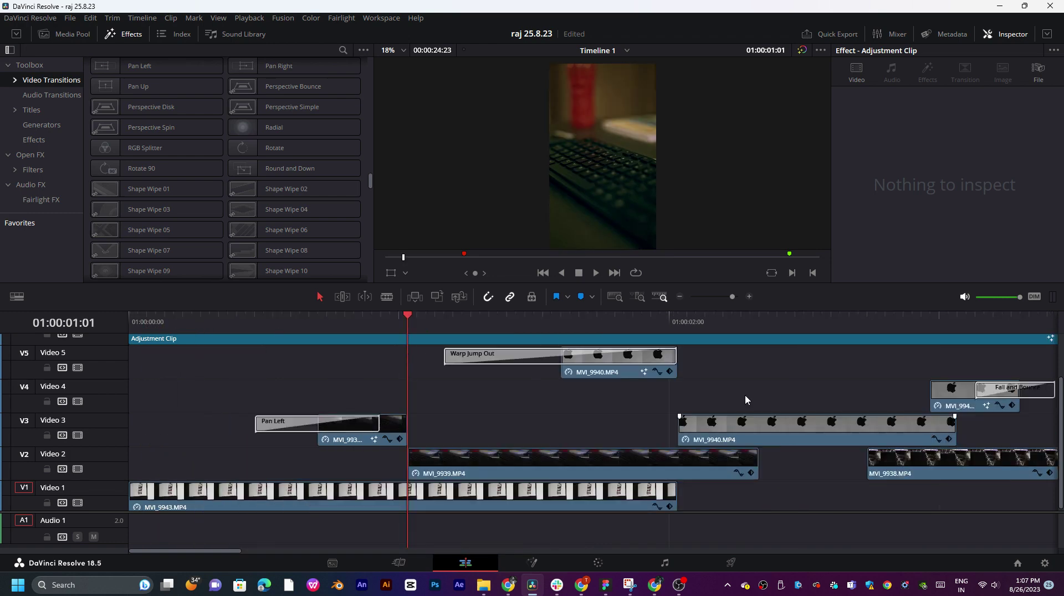
scroll(745, 399, up, 2)
click(398, 377)
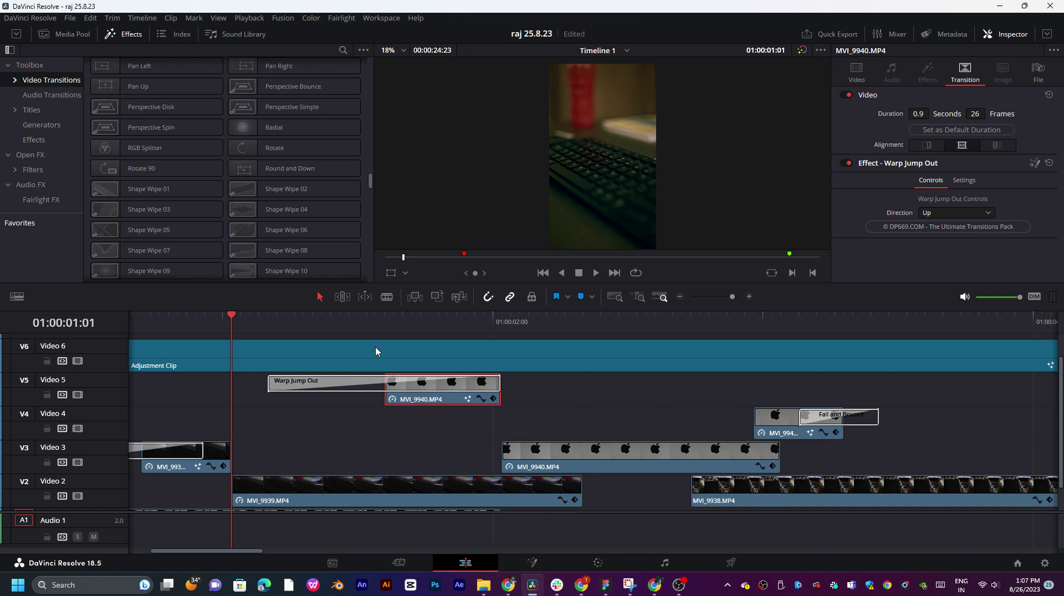
click(355, 311)
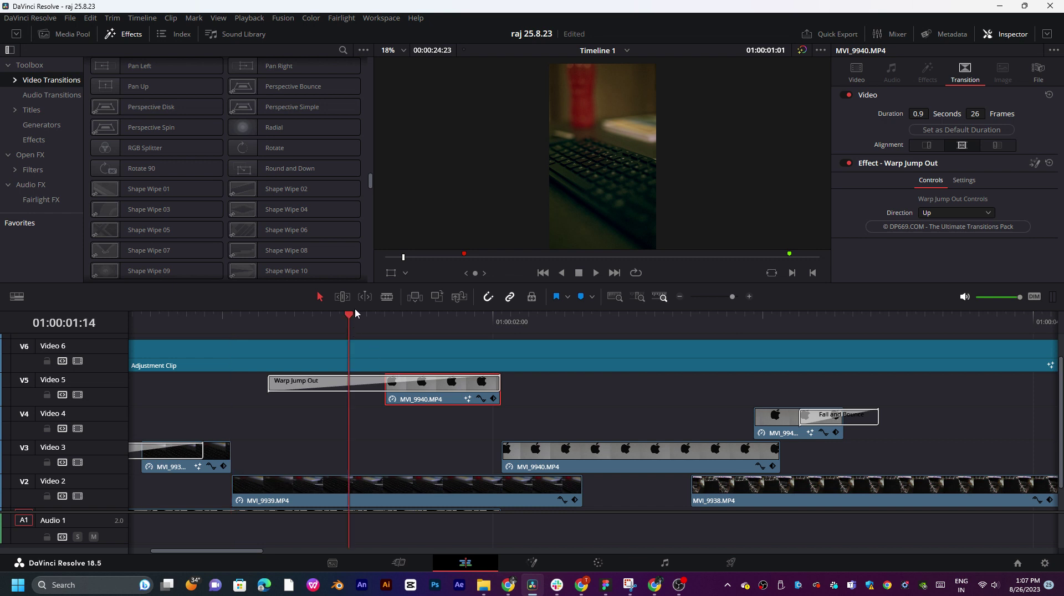
drag(421, 394, 420, 428)
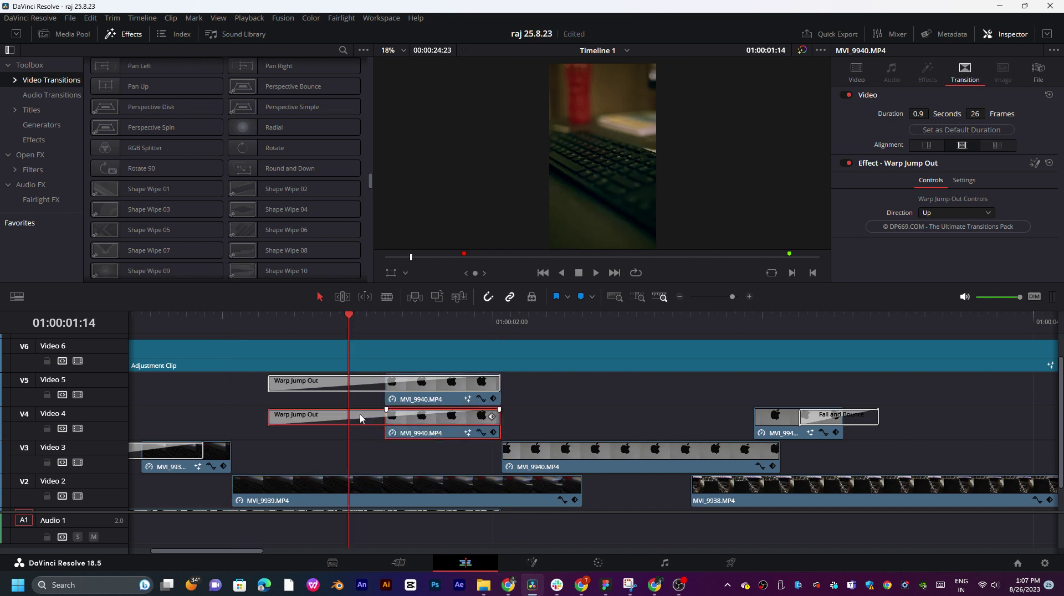
- Replace the Warp Jump Out transition on the Video 4 MVI_9940.MP4 copy with RGB Splitter and play it from the start of MVI_9939.MP4
drag(131, 155, 308, 419)
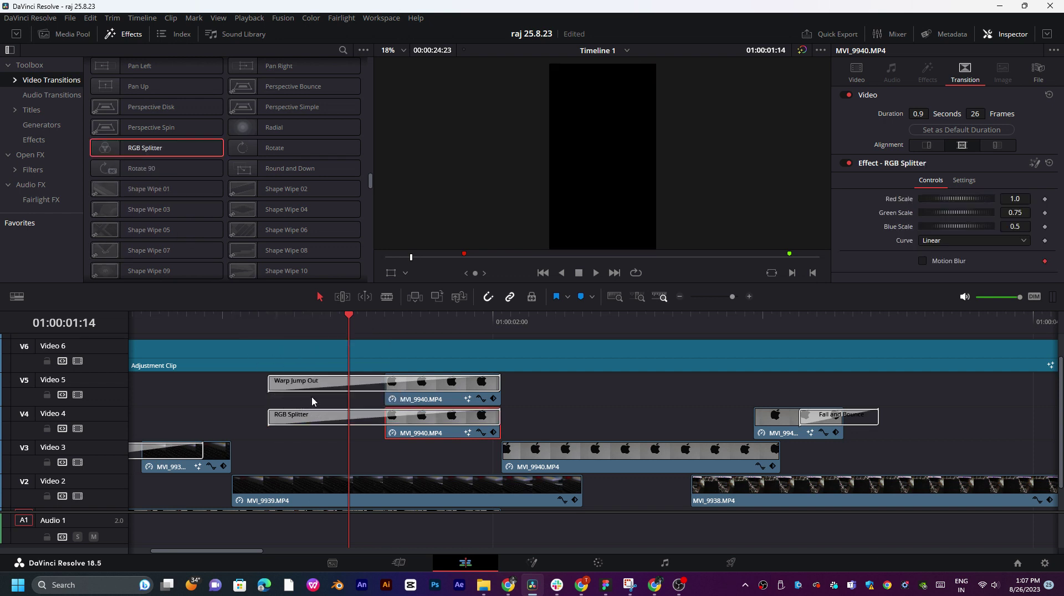
key(space)
click(301, 329)
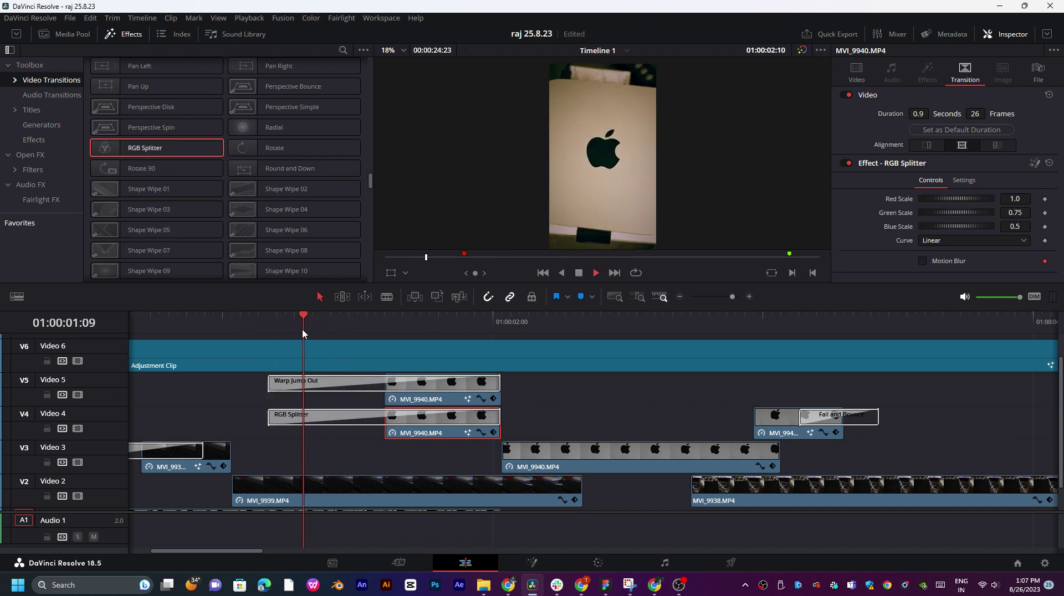
click(233, 321)
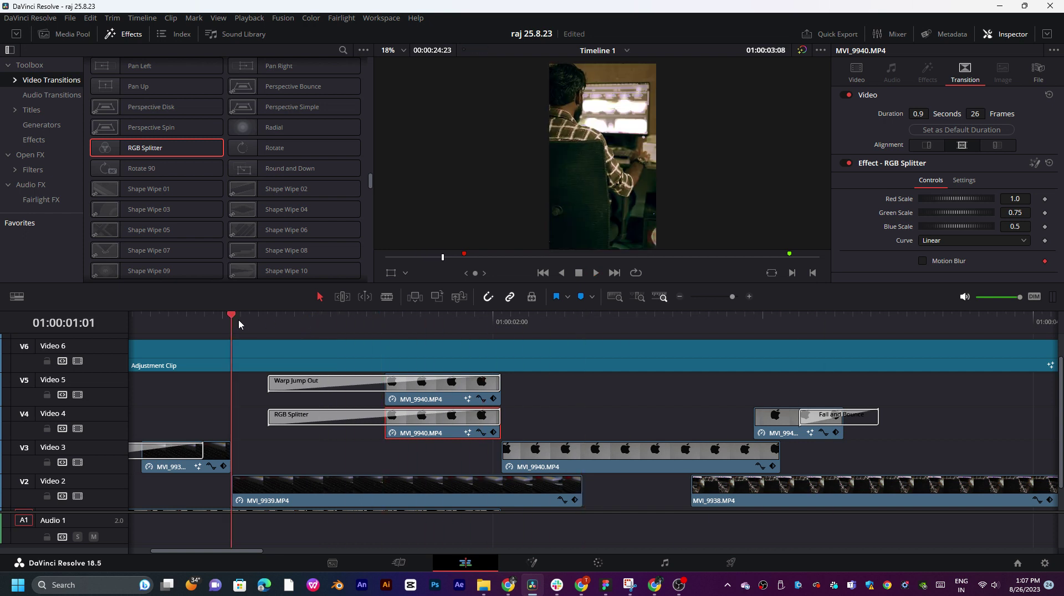
key(space)
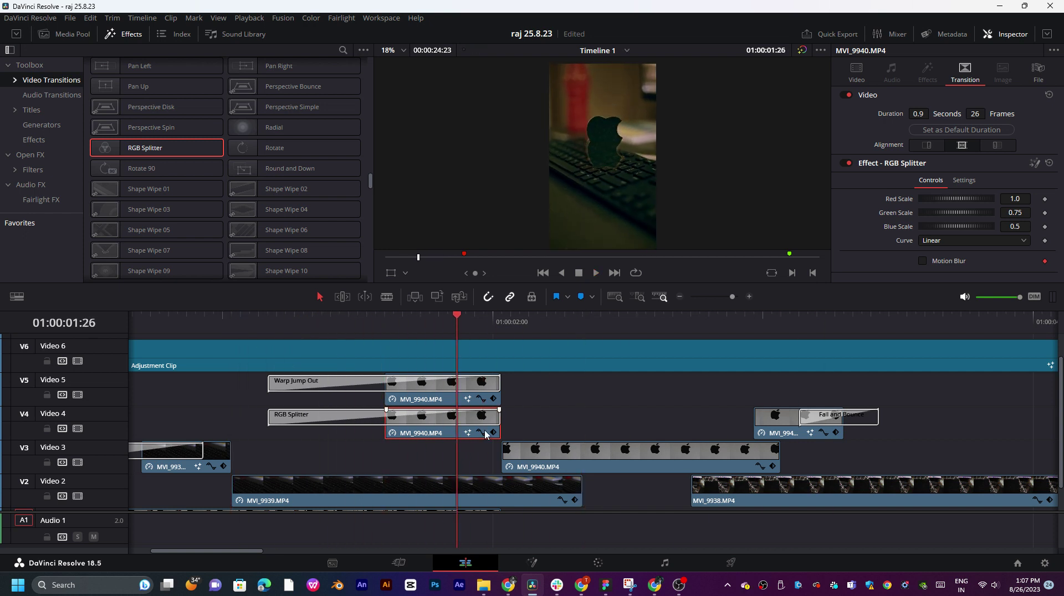
- Extend the Video 4 MVI_9940.MP4 copy so its RGB Splitter transition lasts 32 frames, and play across it from the start of MVI_9939.MP4
drag(504, 426, 527, 418)
click(497, 417)
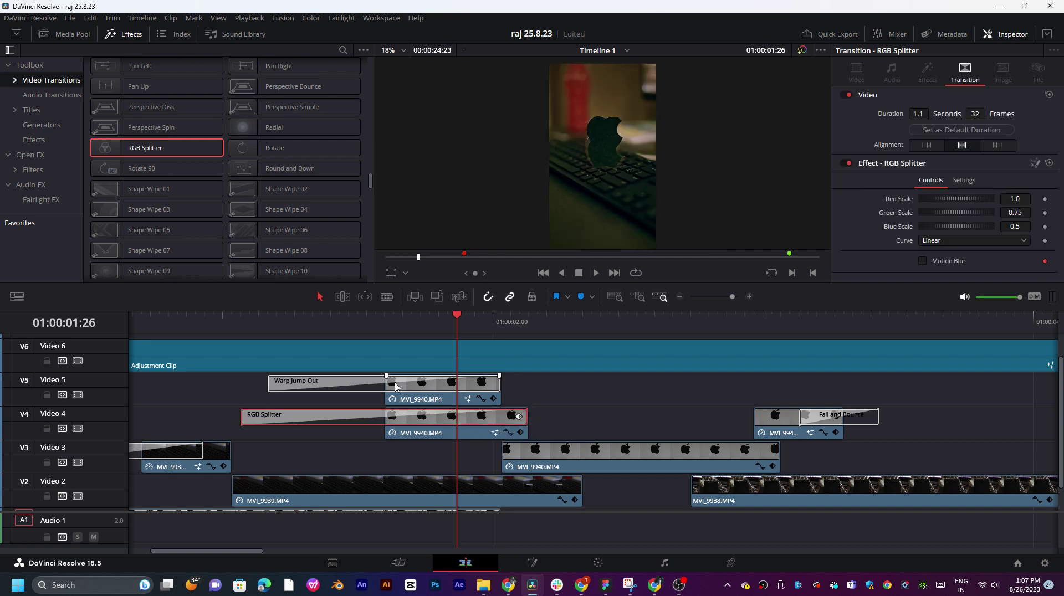
click(229, 334)
key(space)
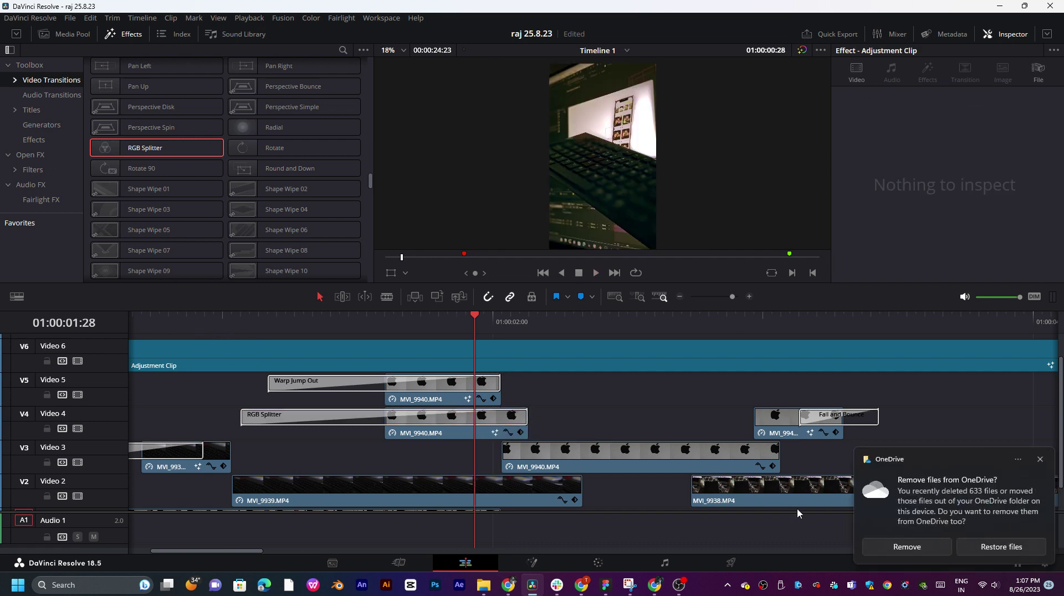
key(space)
click(231, 322)
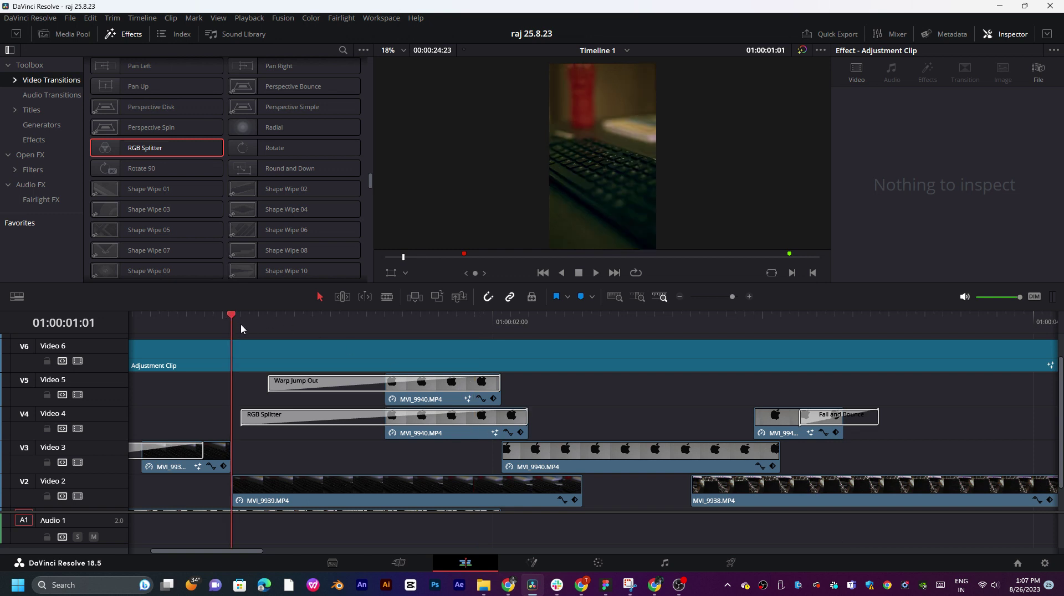
key(space)
- Play the timeline from the Apple logo transition through to the overlap between the Video 3 and Video 2 MVI_9932.MP4 clips
click(245, 326)
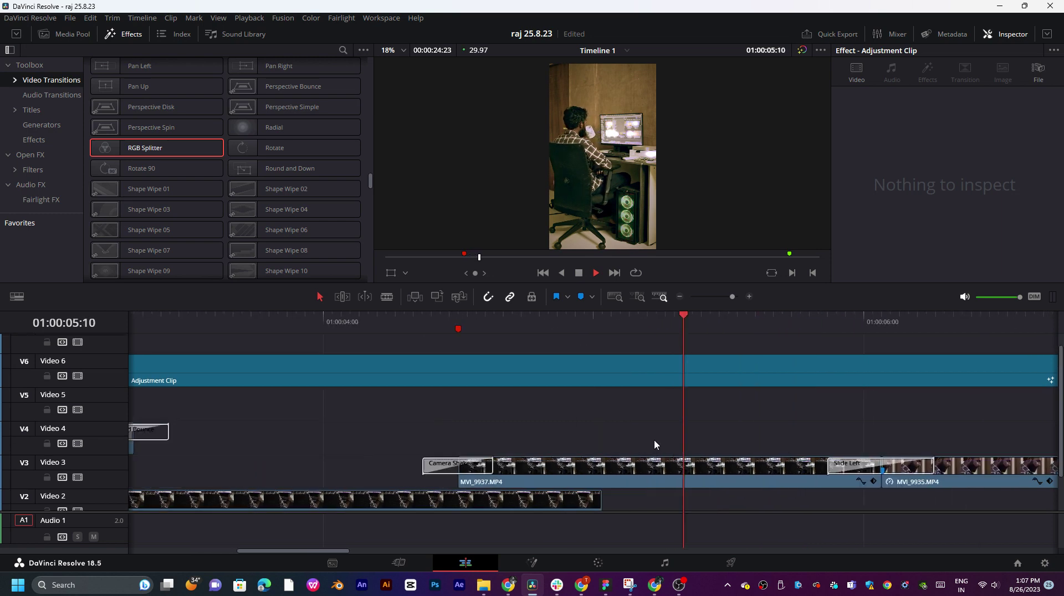
key(shift+z)
drag(662, 428, 560, 397)
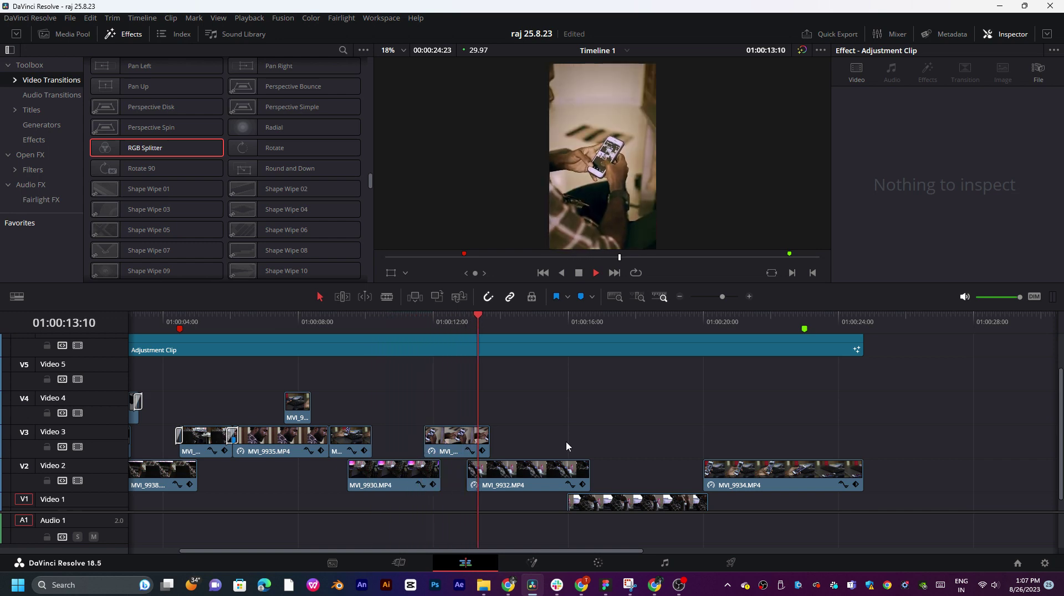
key(space)
- Switch to Chrome and check the live stream's watch page, its YouTube Studio analytics and its live preview
click(655, 589)
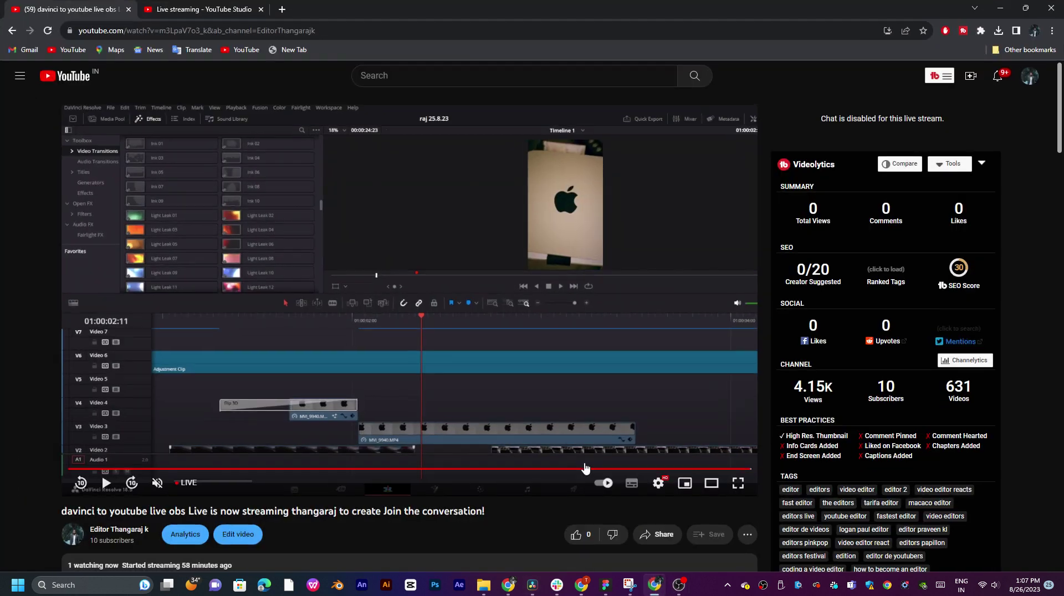
scroll(464, 377, down, 2)
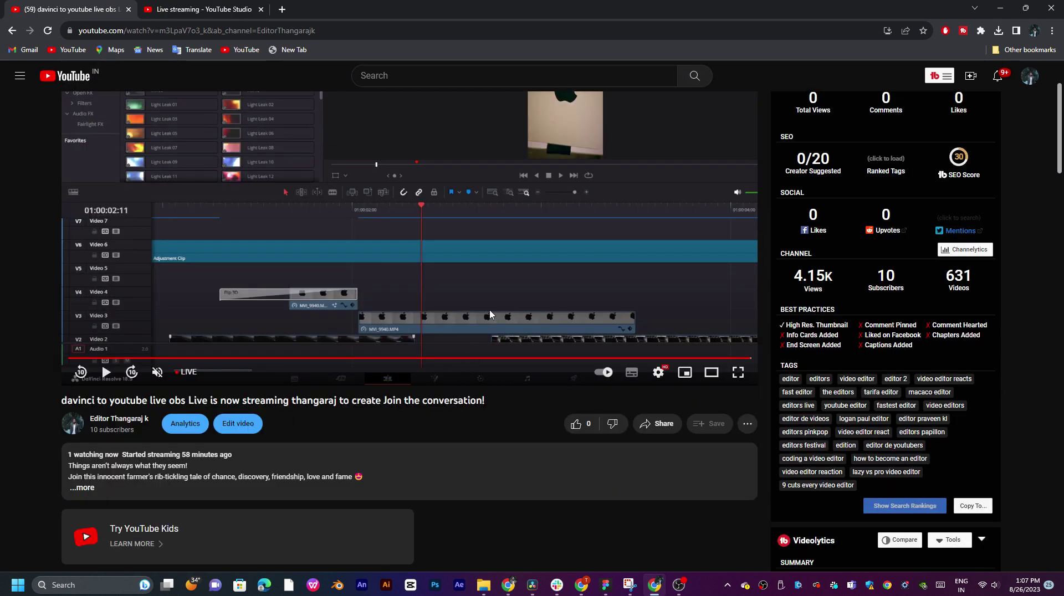
scroll(511, 262, up, 2)
click(197, 10)
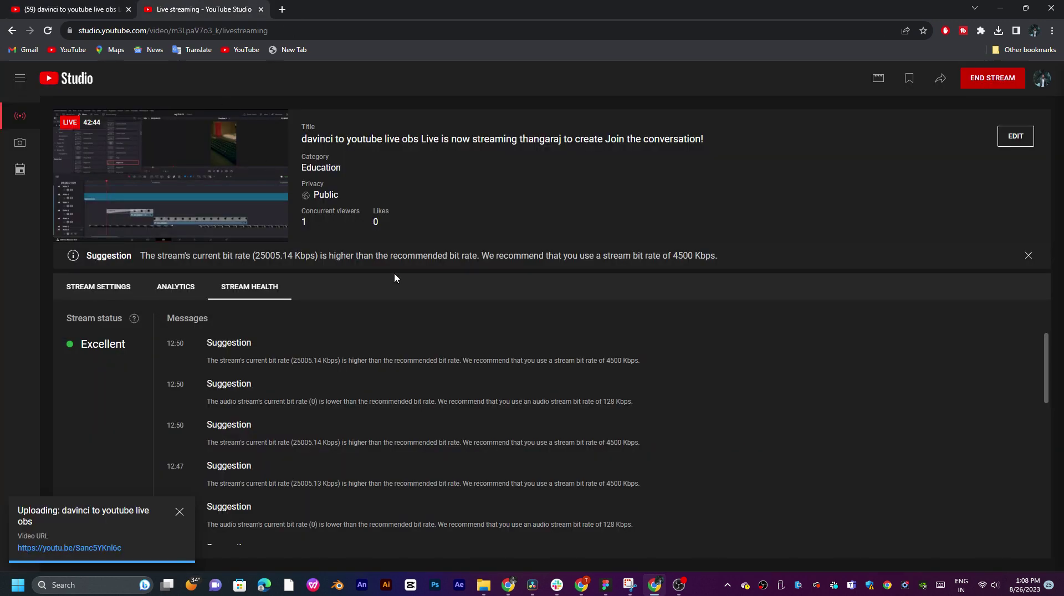
click(169, 290)
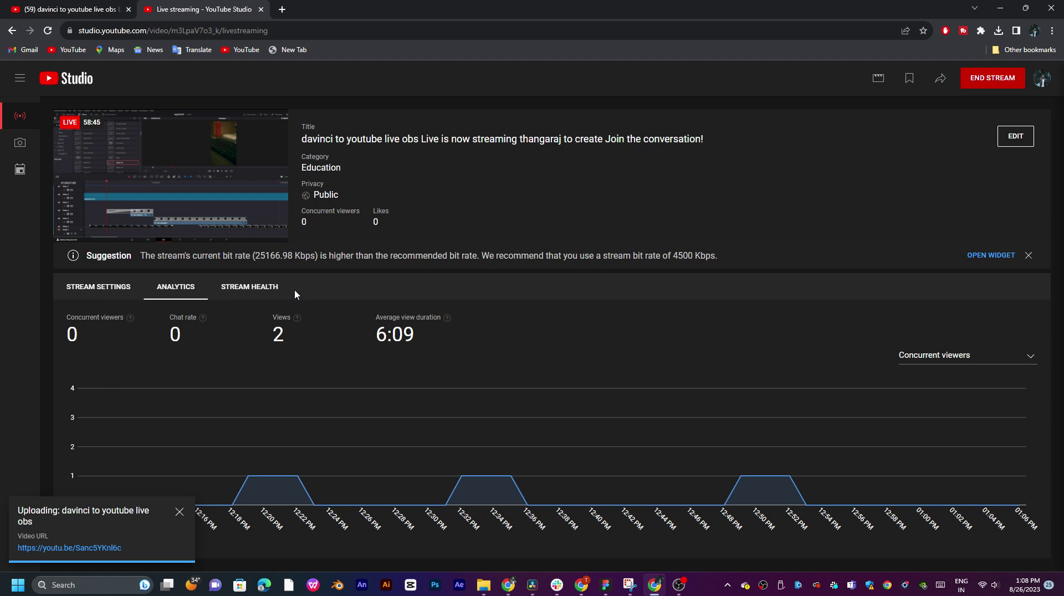
mouse_move(233, 222)
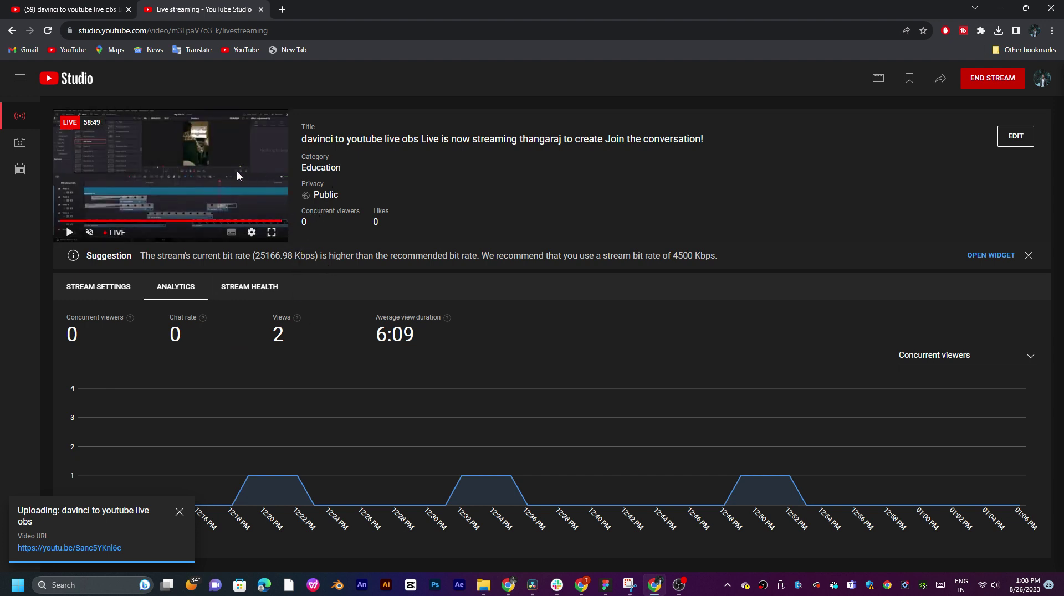
click(249, 179)
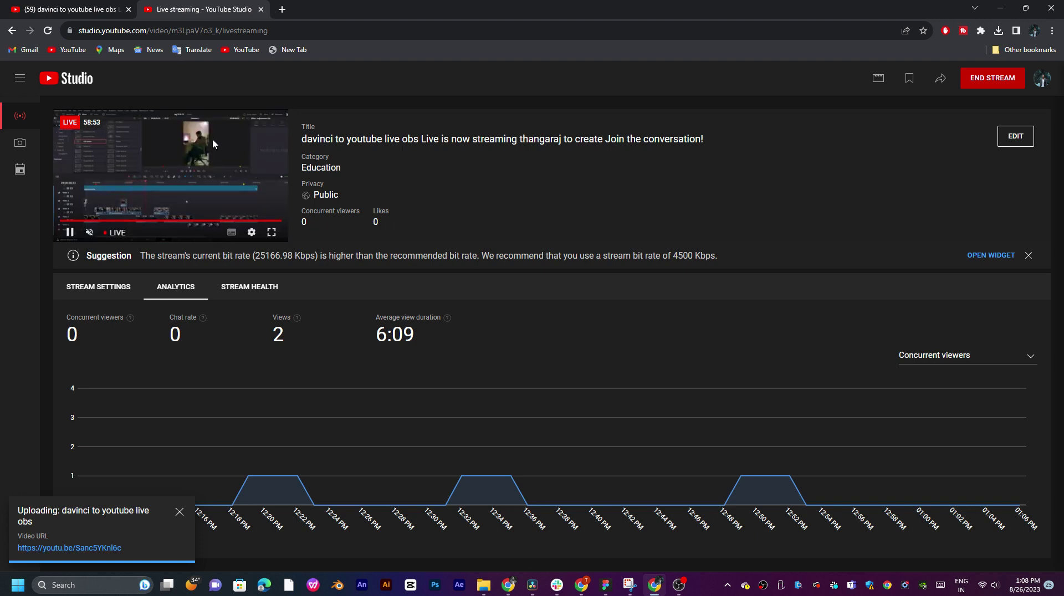
click(76, 9)
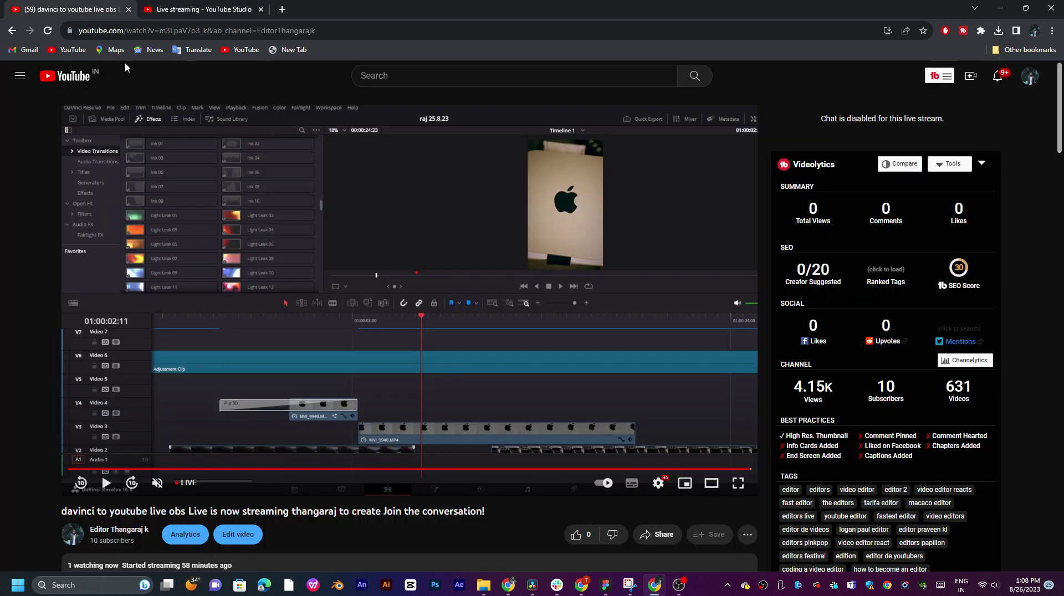
click(993, 9)
- Share the YouTube live stream to the Facebook feed from the other Chrome window and close the share dialog
click(515, 583)
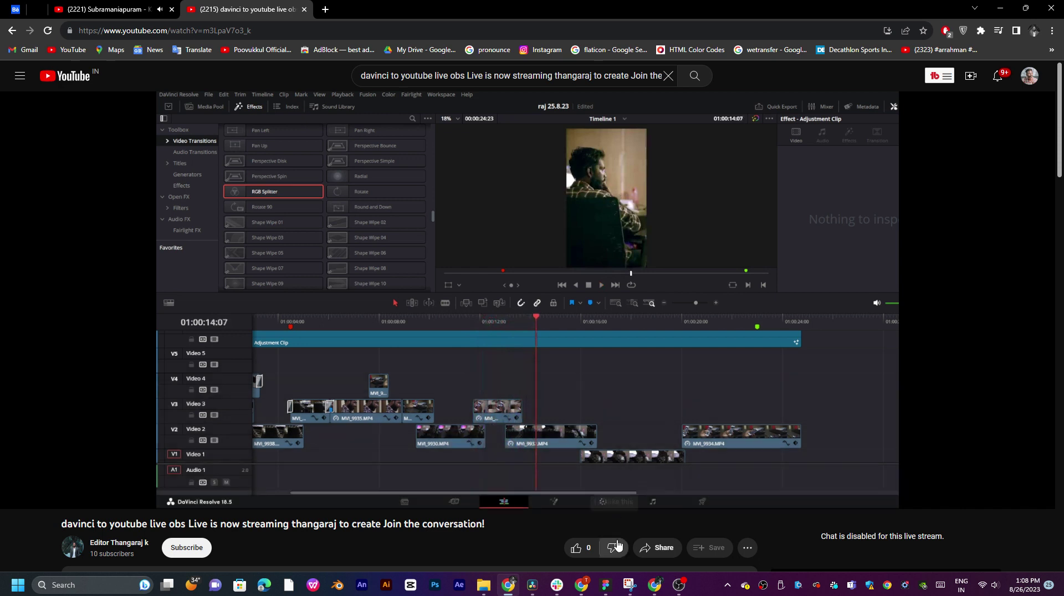
click(658, 548)
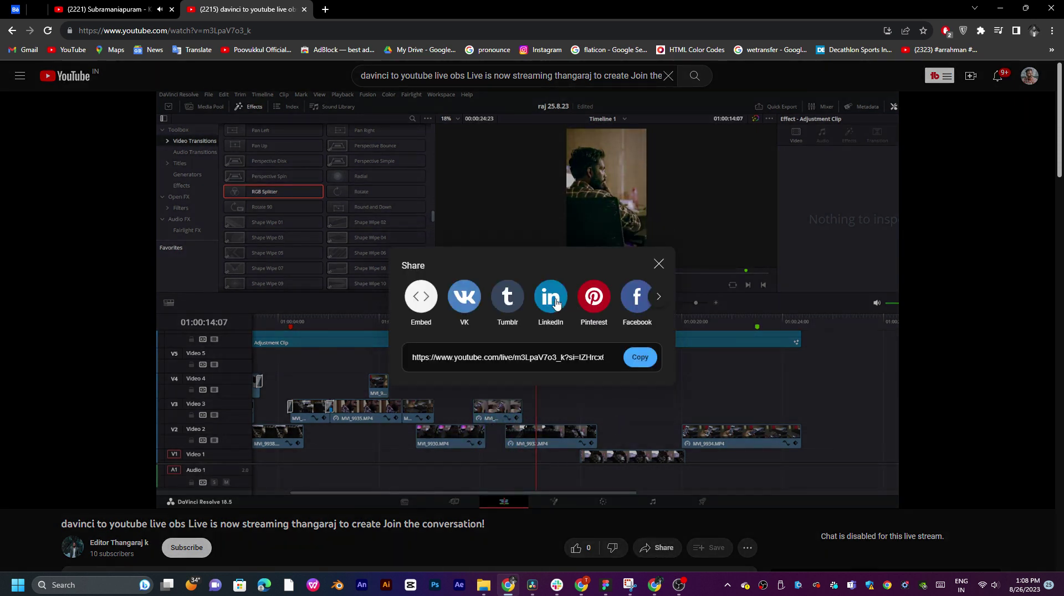
click(636, 298)
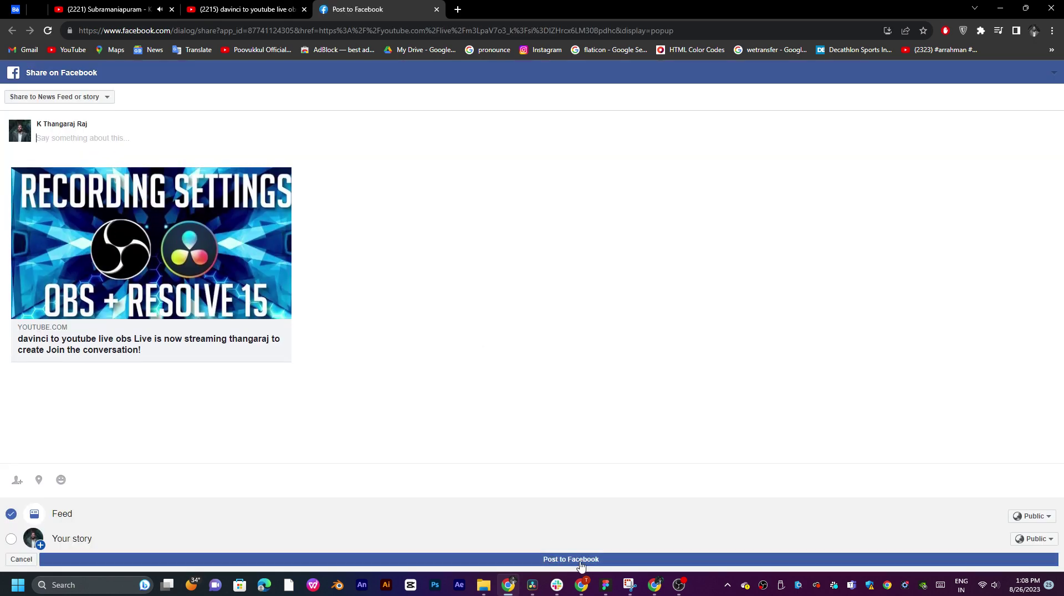
click(584, 561)
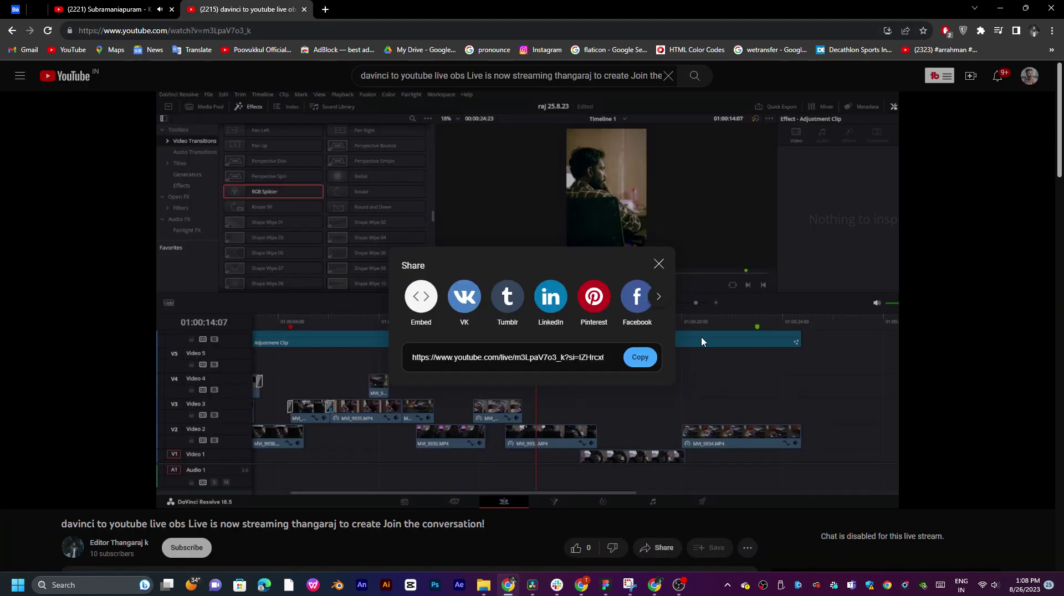
click(658, 265)
scroll(637, 332, down, 10)
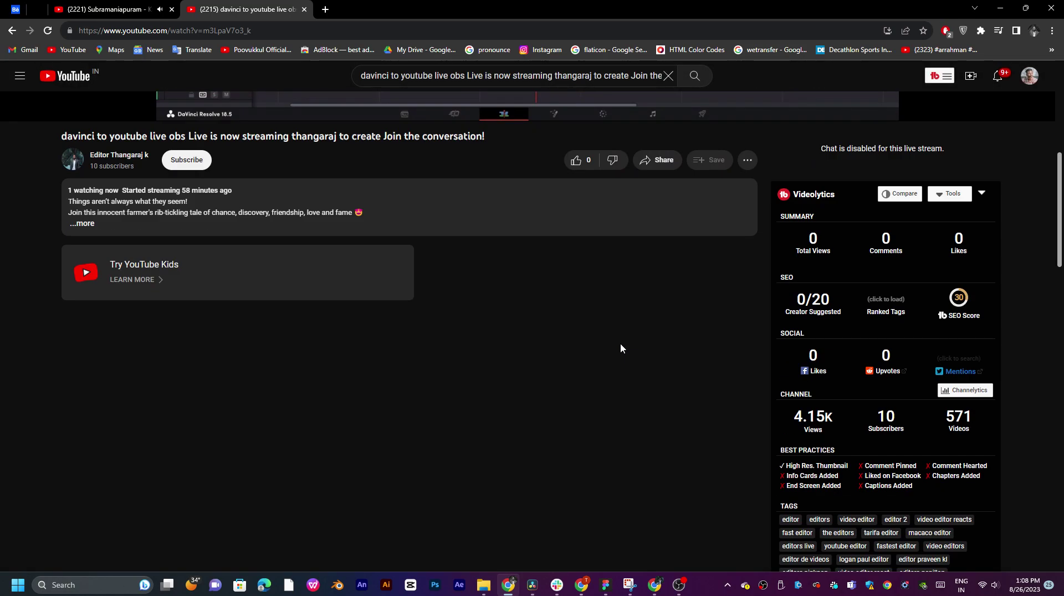
scroll(620, 348, down, 9)
scroll(622, 344, up, 13)
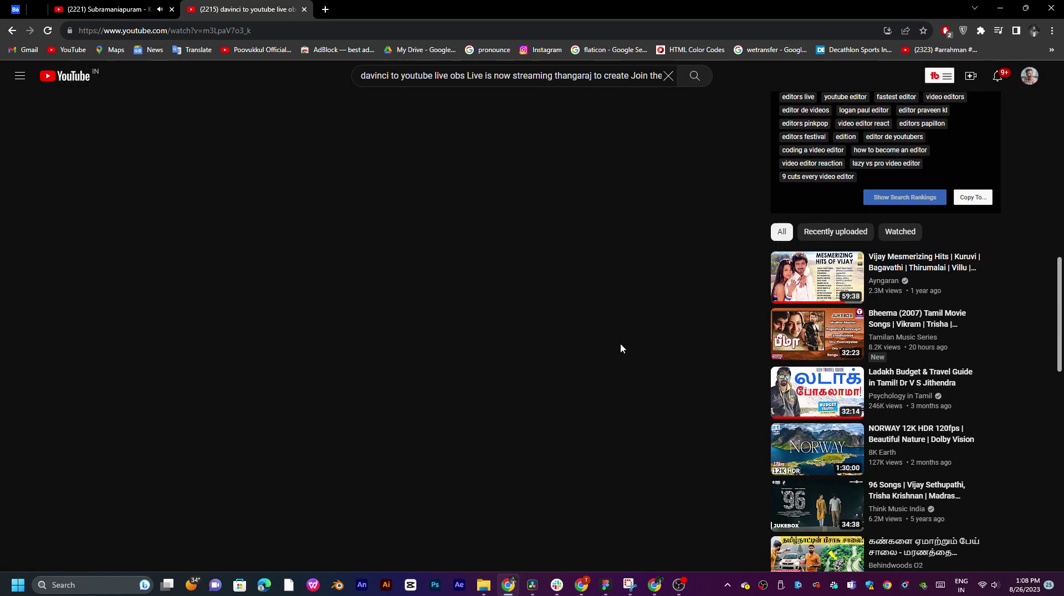
scroll(622, 338, up, 6)
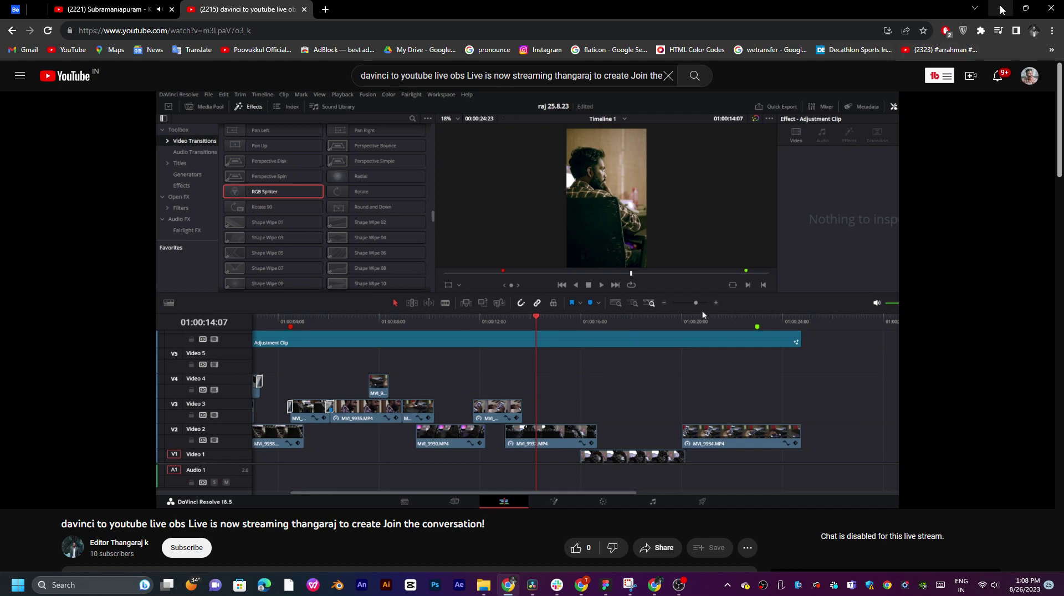
- Return to DaVinci Resolve and play from about 01:00:12 into the Video 2 MVI_9932.MP4 clip
key(alt+Tab)
click(442, 326)
key(space)
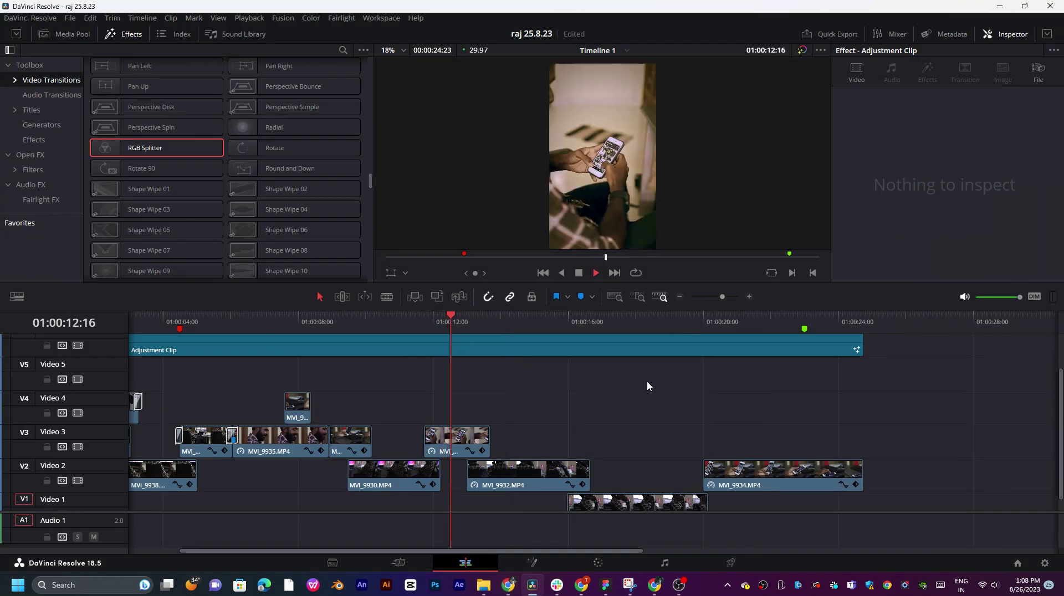
scroll(665, 391, right, 3)
scroll(665, 391, down, 1)
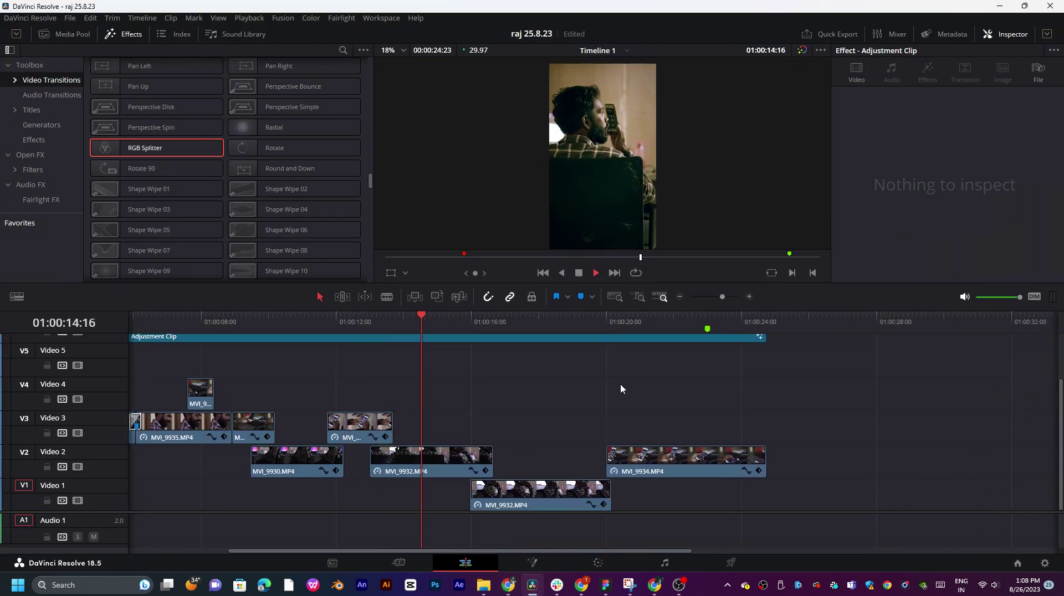
key(space)
- Try the Glow transition at the end of the Video 2 MVI_9932.MP4 clip and play it back
scroll(166, 205, down, 5)
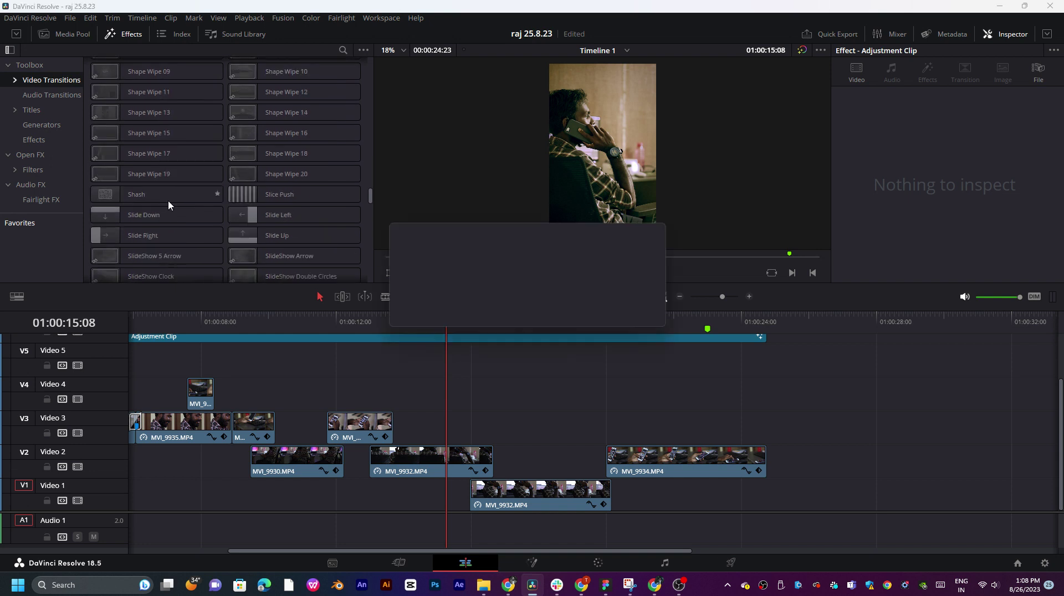
click(569, 379)
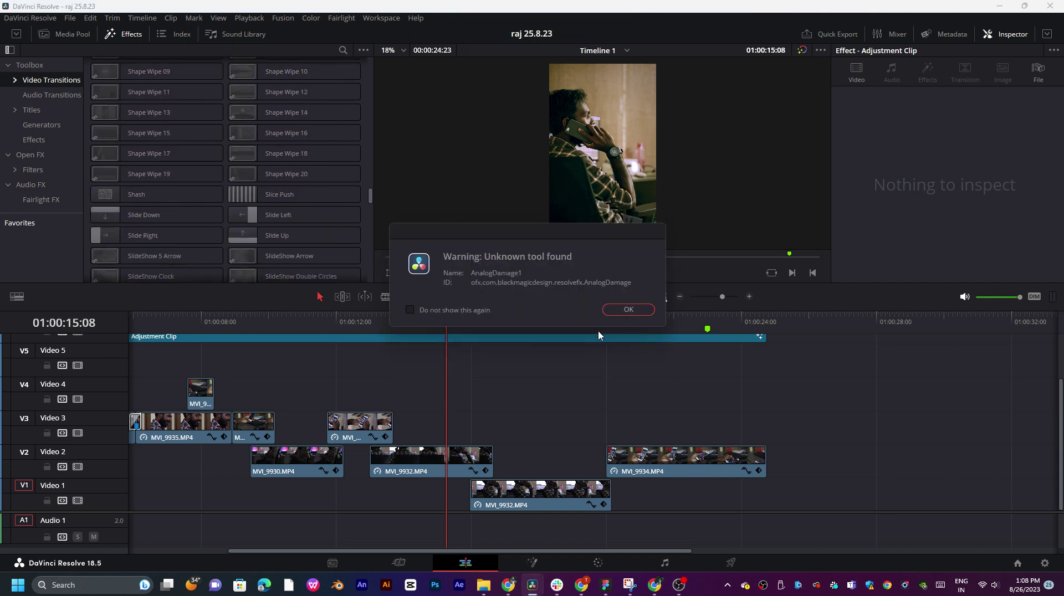
click(628, 310)
scroll(332, 214, up, 15)
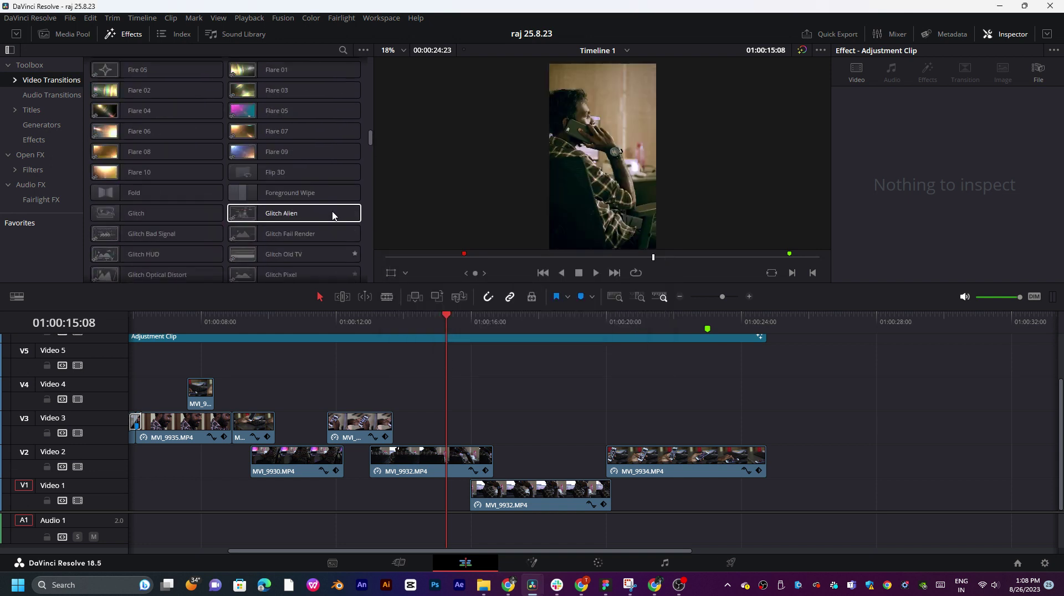
scroll(331, 211, down, 3)
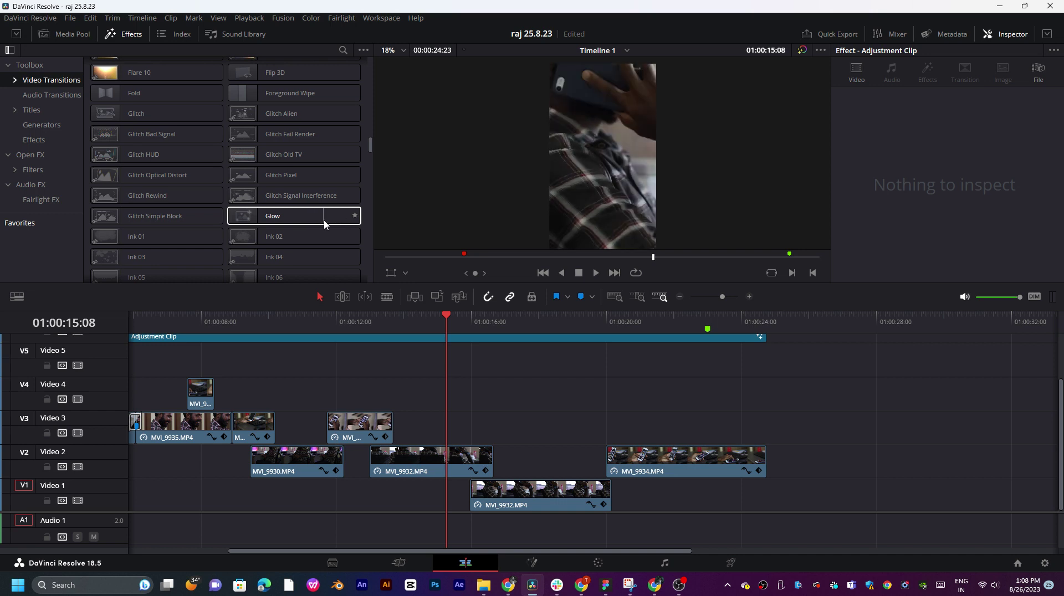
drag(325, 222, 503, 425)
key(space)
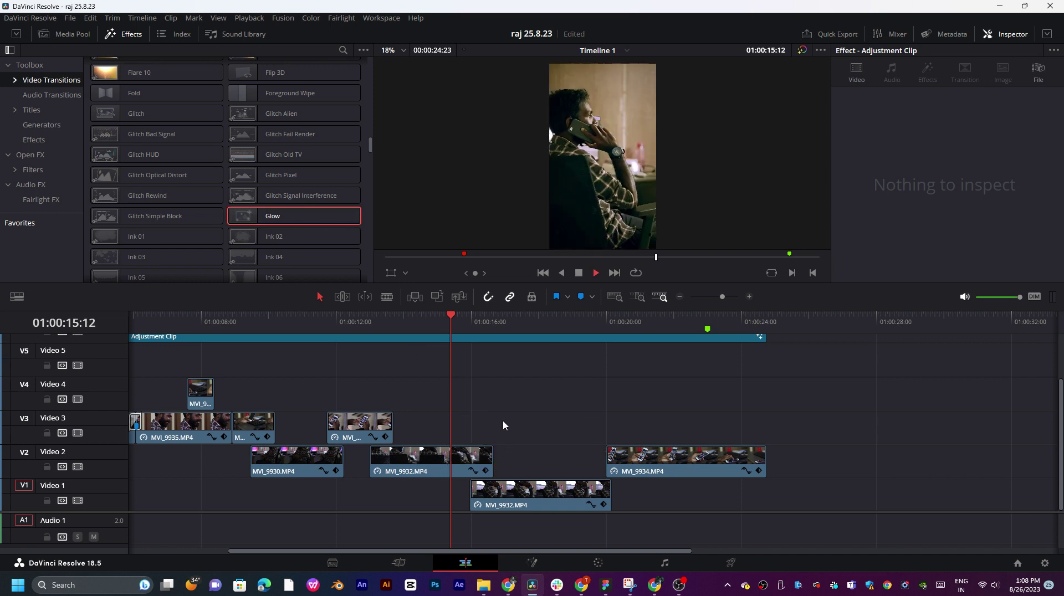
key(space)
drag(293, 216, 547, 435)
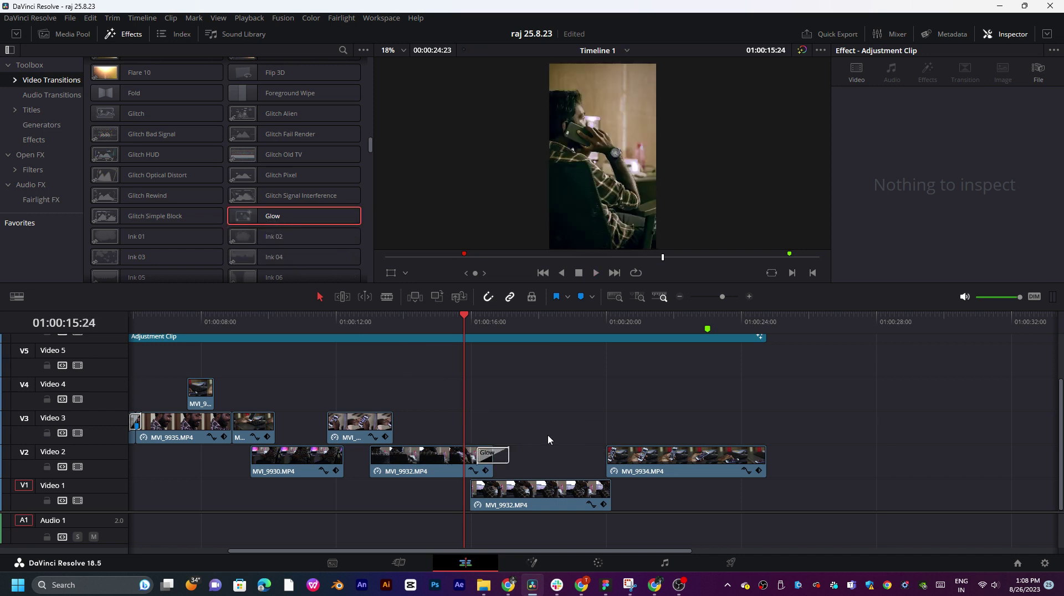
key(space)
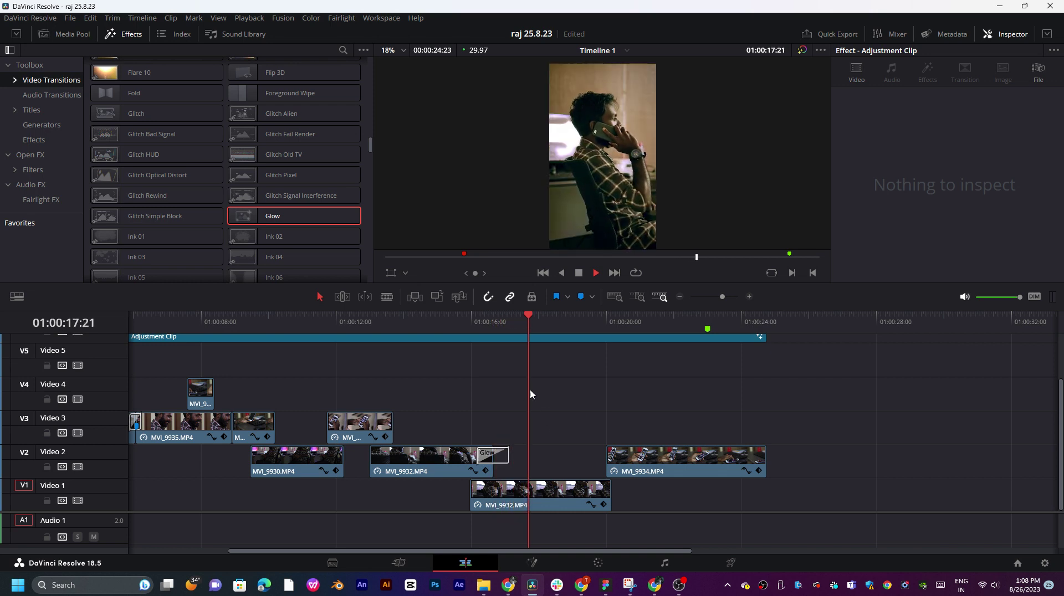
- Browse the wipe and Fusion transitions with the playhead at about 01:00:16:05, dismissing the Studio limitation dialog
click(475, 320)
scroll(304, 217, up, 5)
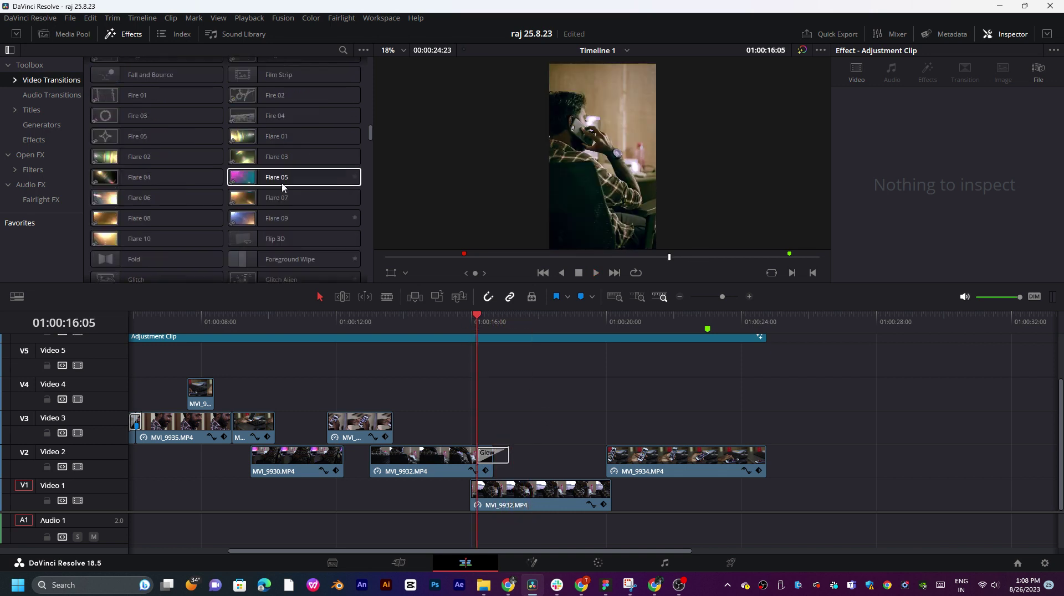
scroll(282, 187, up, 4)
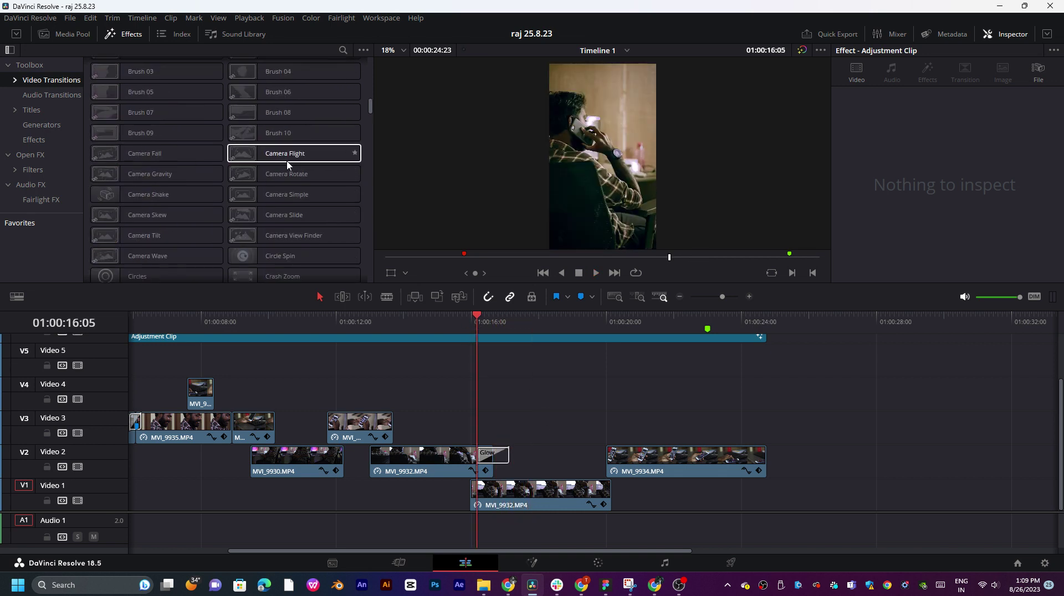
scroll(288, 166, up, 3)
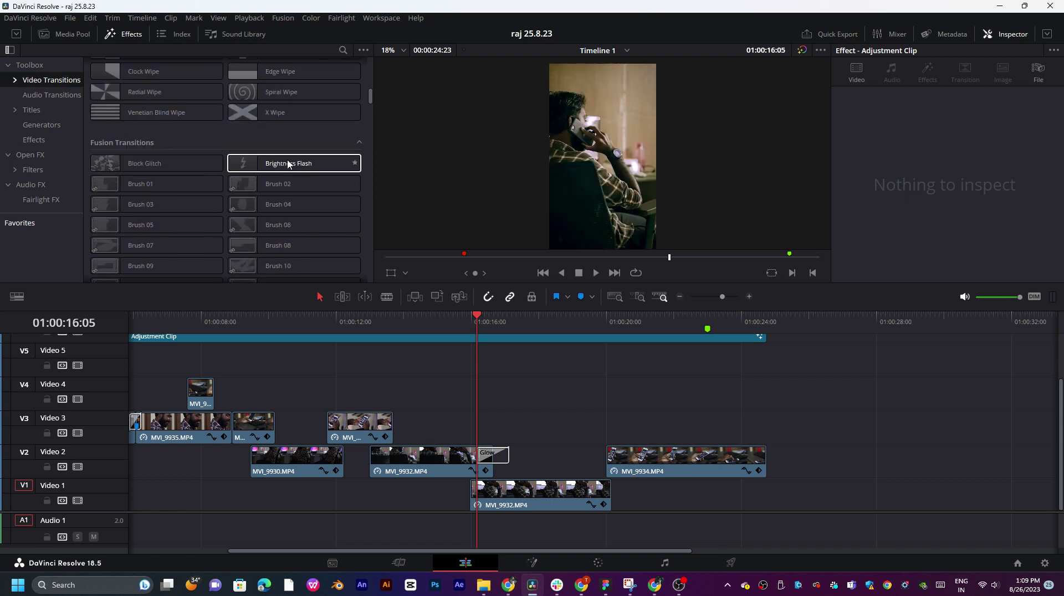
scroll(155, 218, down, 3)
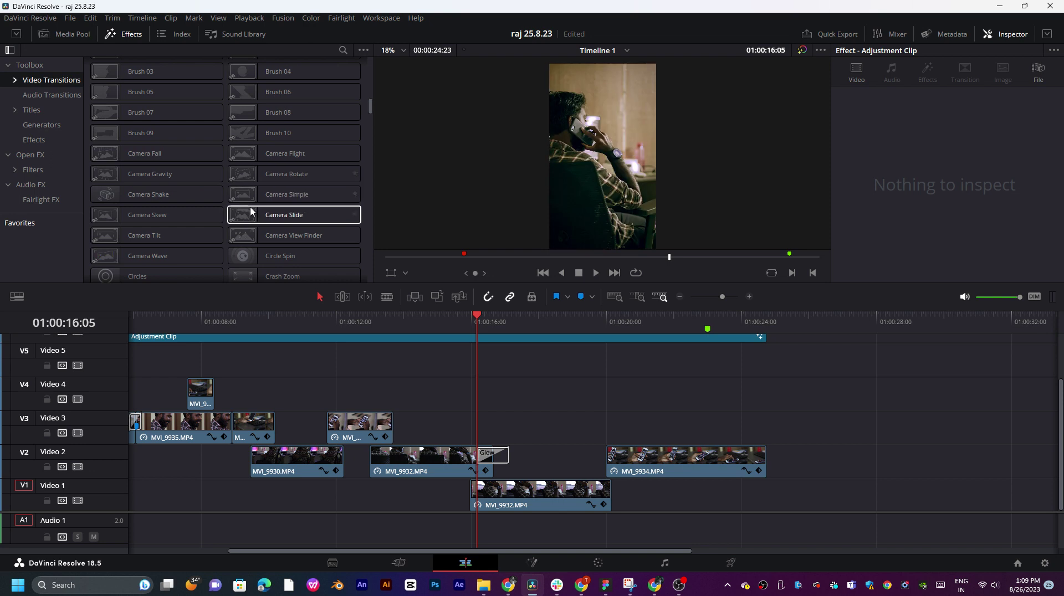
scroll(257, 225, down, 3)
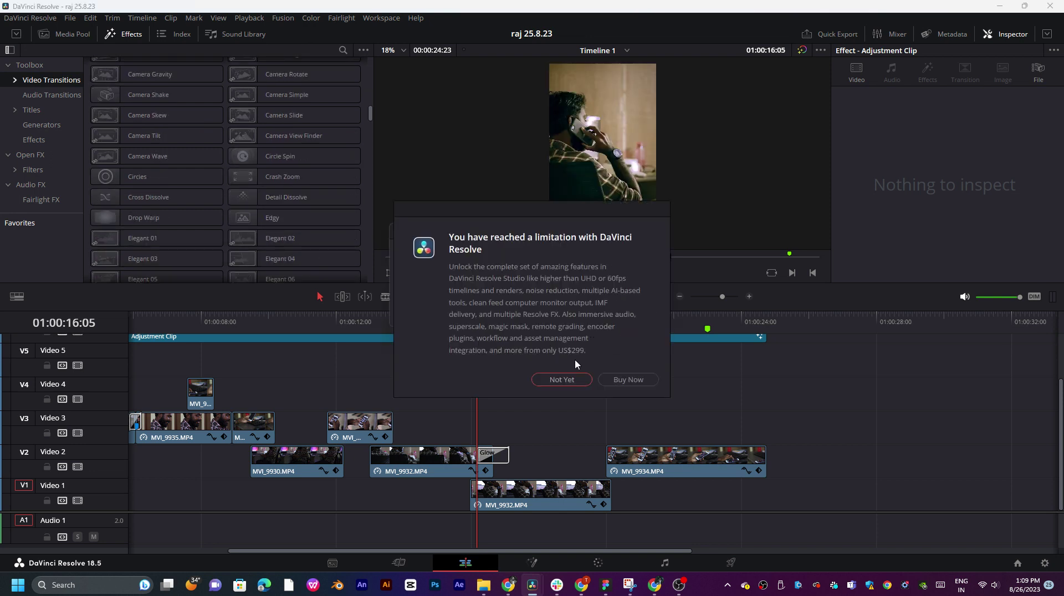
click(561, 380)
click(614, 308)
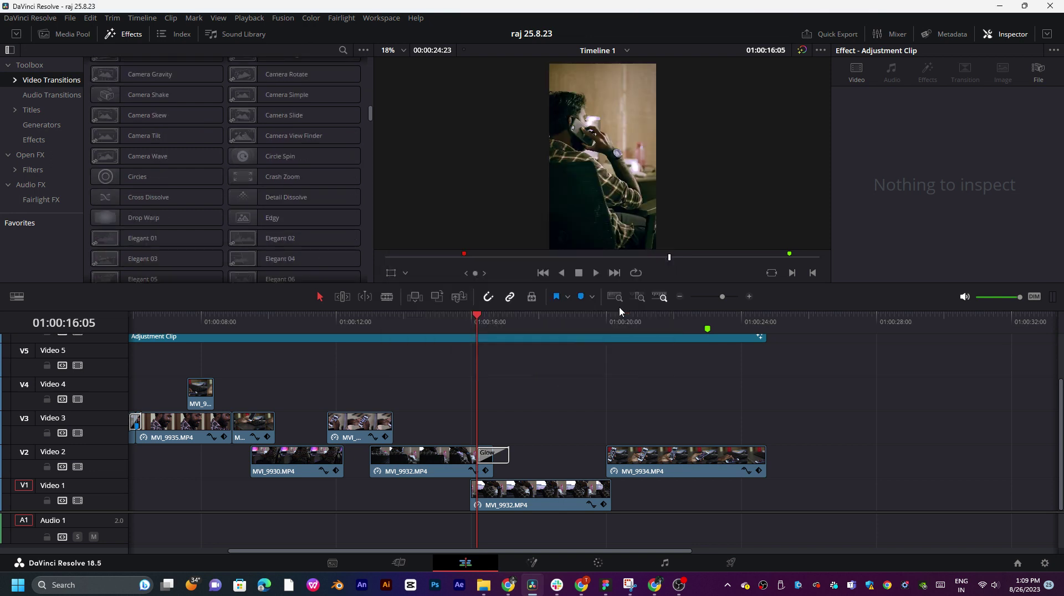
scroll(166, 260, down, 2)
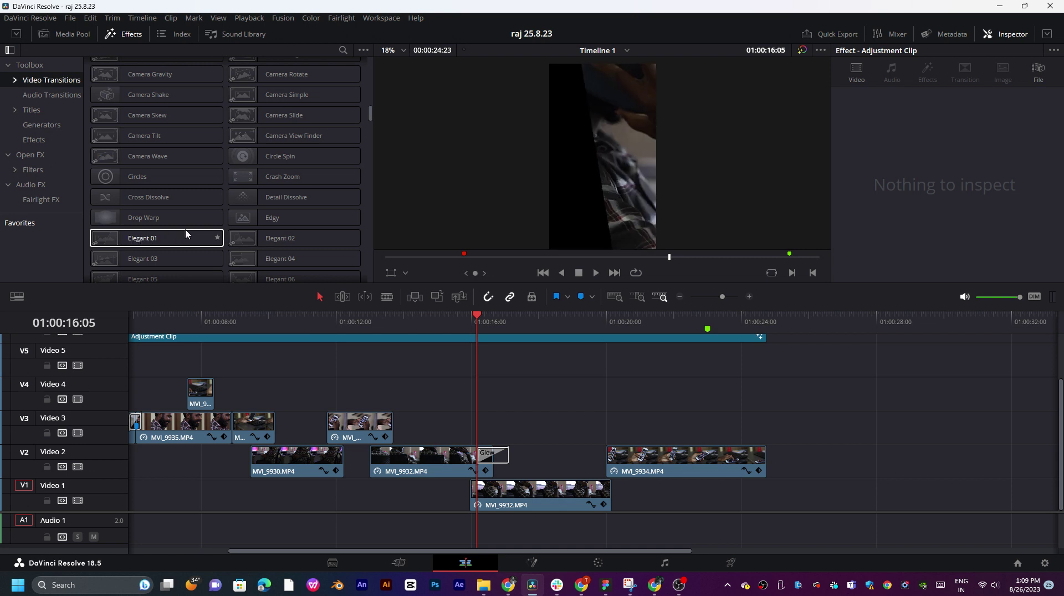
scroll(119, 257, down, 1)
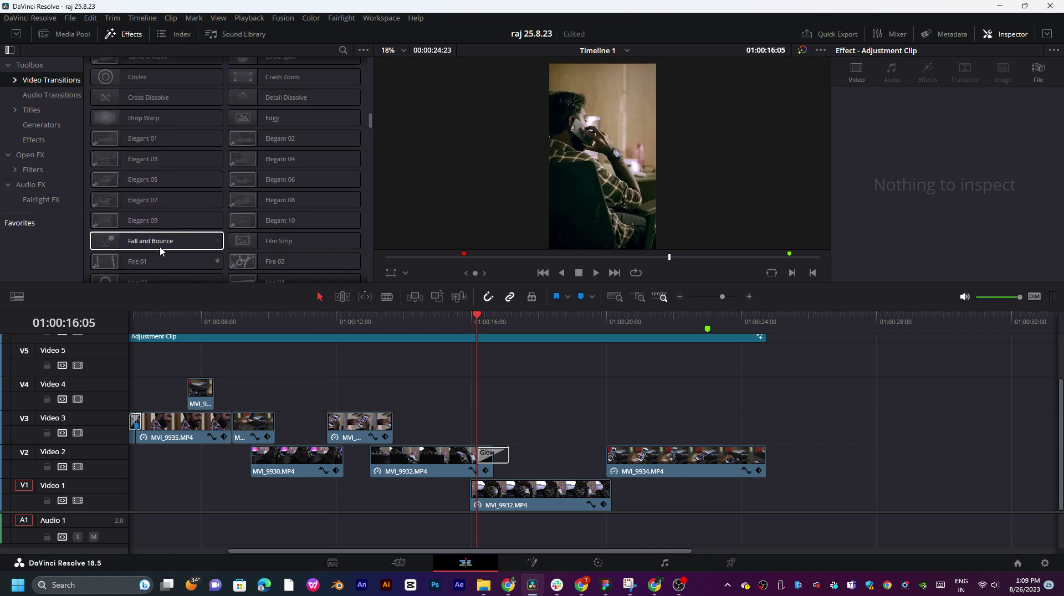
scroll(246, 239, down, 2)
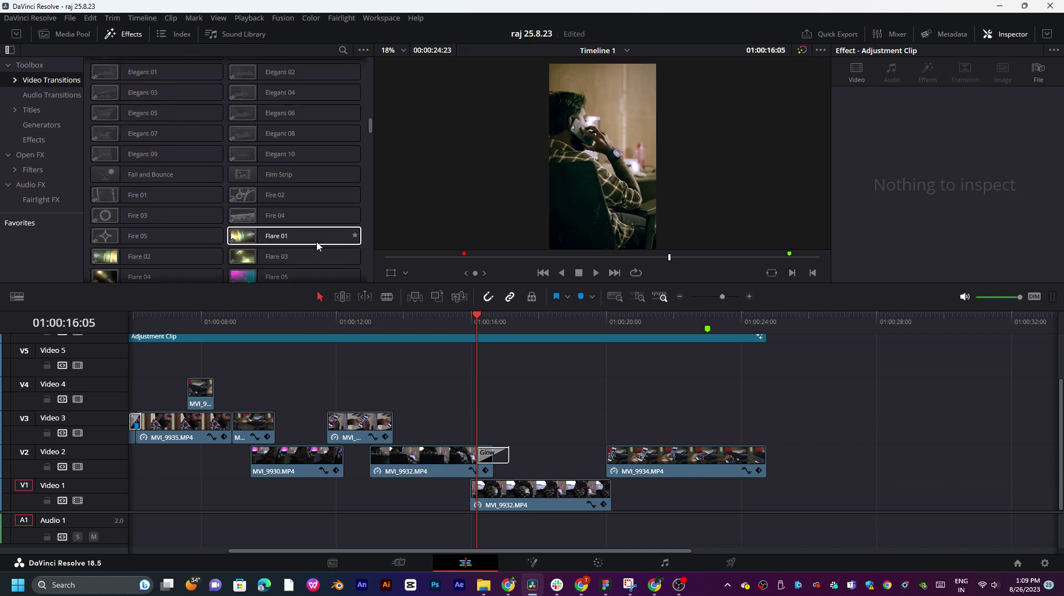
scroll(274, 217, down, 6)
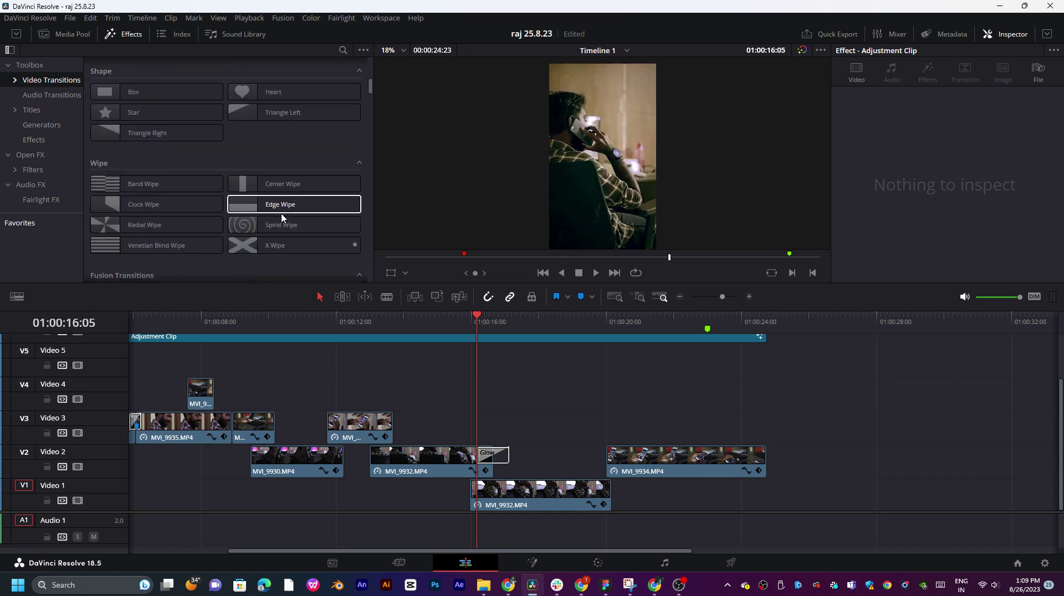
- Try the Smooth Cut transition in place of Glow on the Video 2 MVI_9932.MP4 clip and play it back
scroll(281, 216, up, 7)
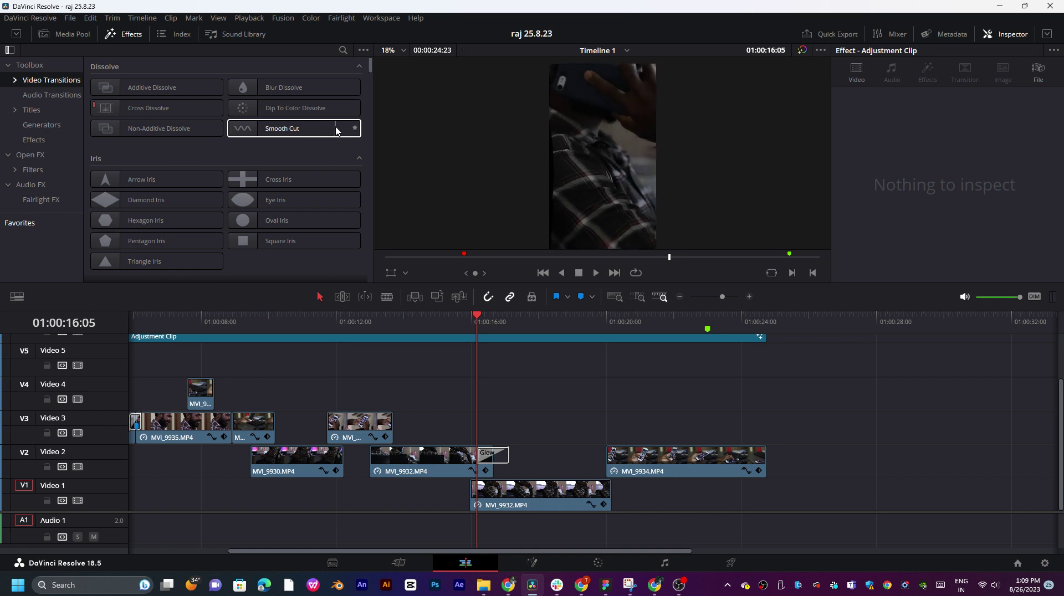
drag(244, 133, 492, 454)
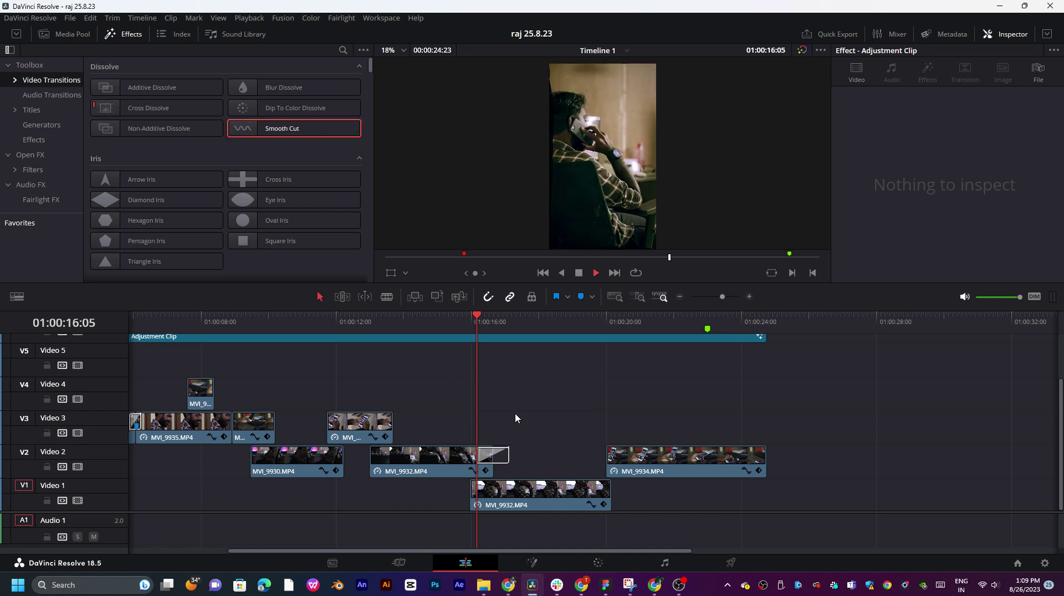
key(space)
key(space)
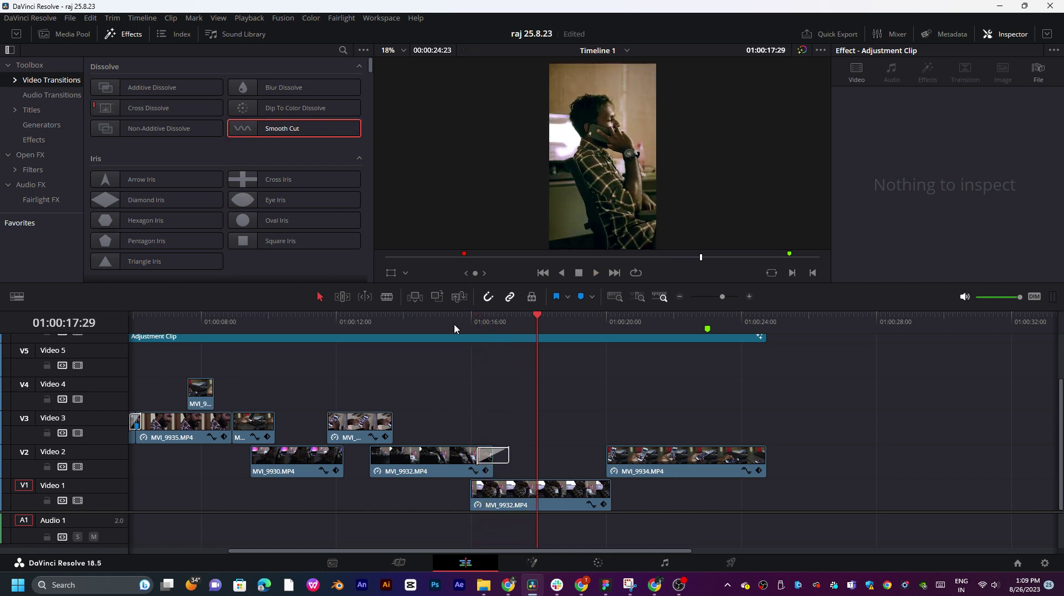
click(455, 321)
key(space)
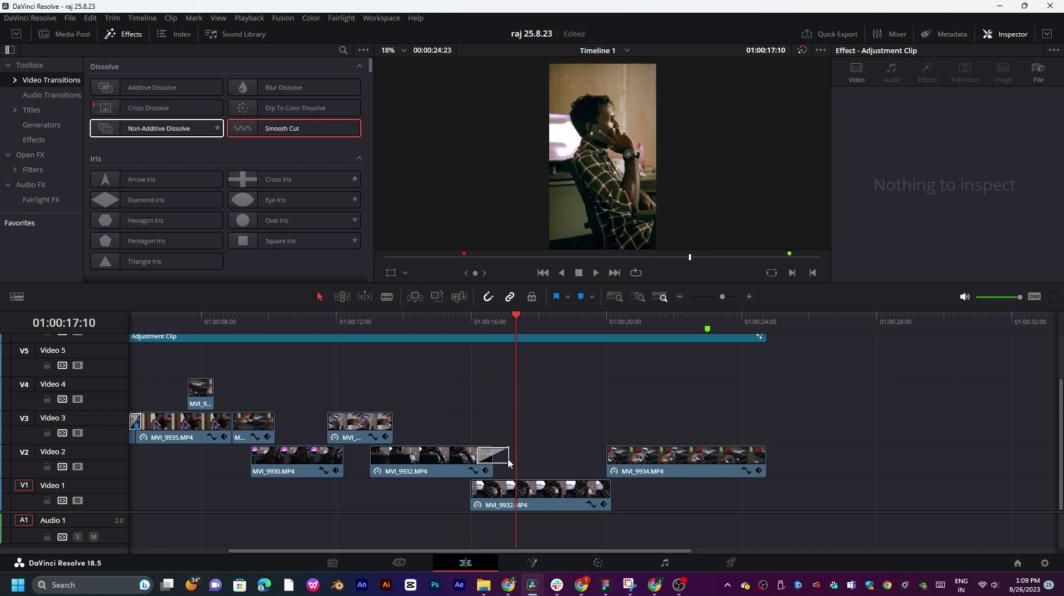
- Replace the transition ending the Video 2 MVI_9932.MP4 clip with Non-Additive Dissolve and play through into the MVI_9934.MP4 clip
drag(509, 463, 497, 460)
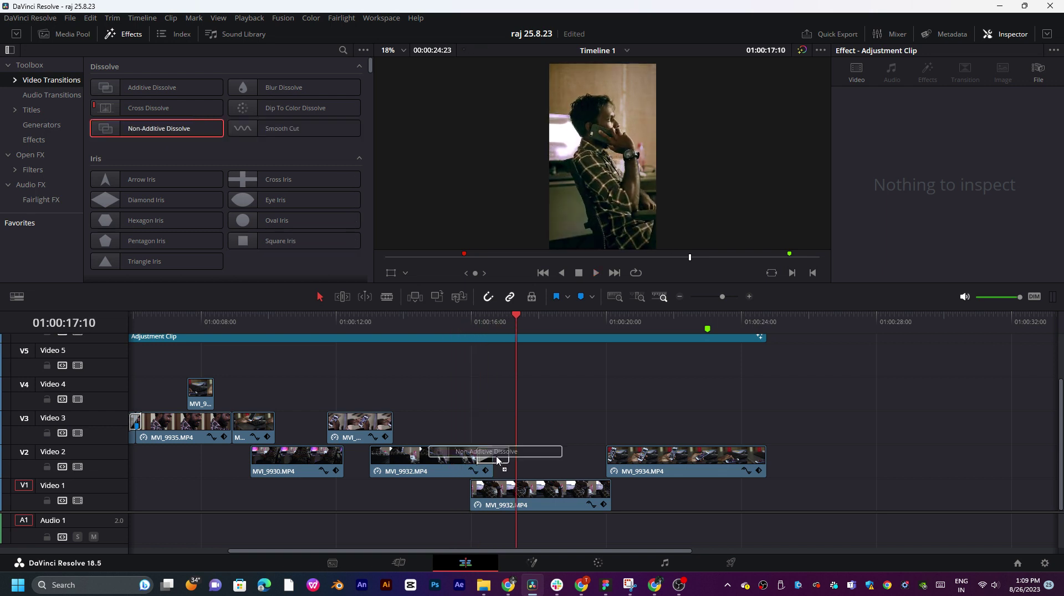
click(463, 327)
key(space)
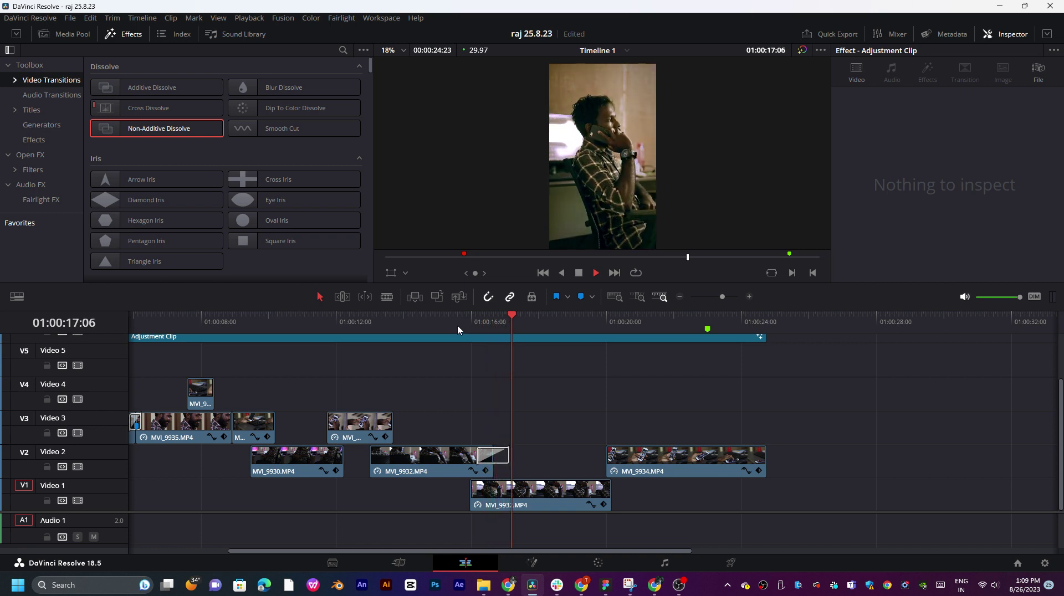
click(463, 327)
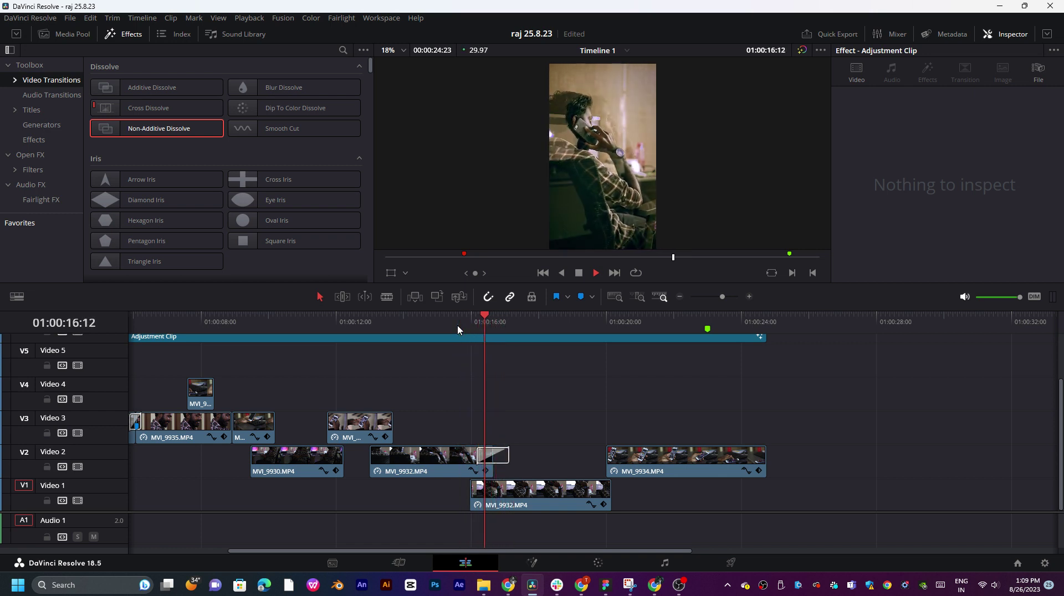
scroll(633, 372, right, 5)
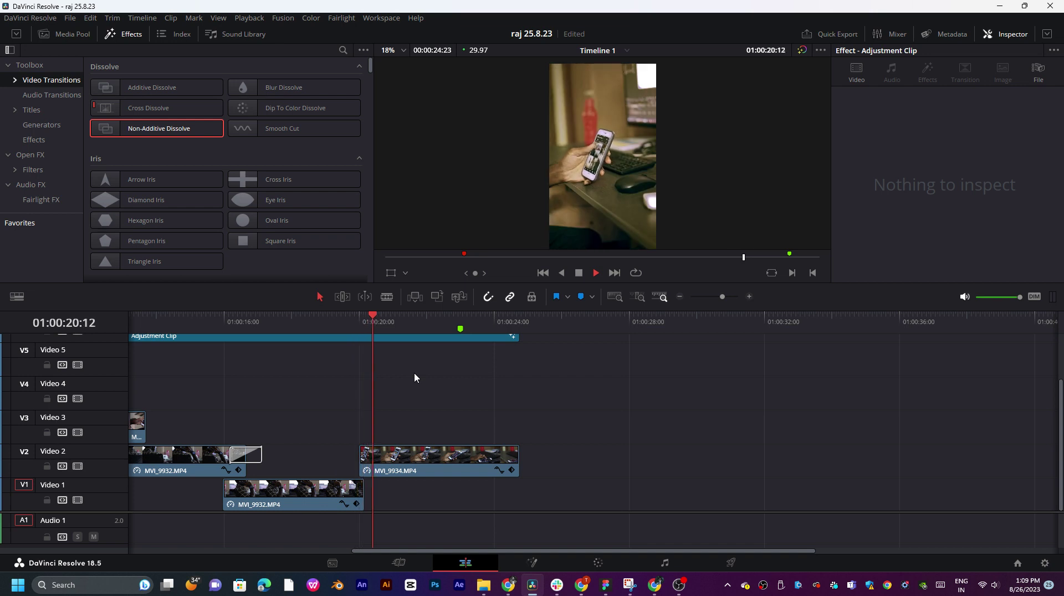
key(space)
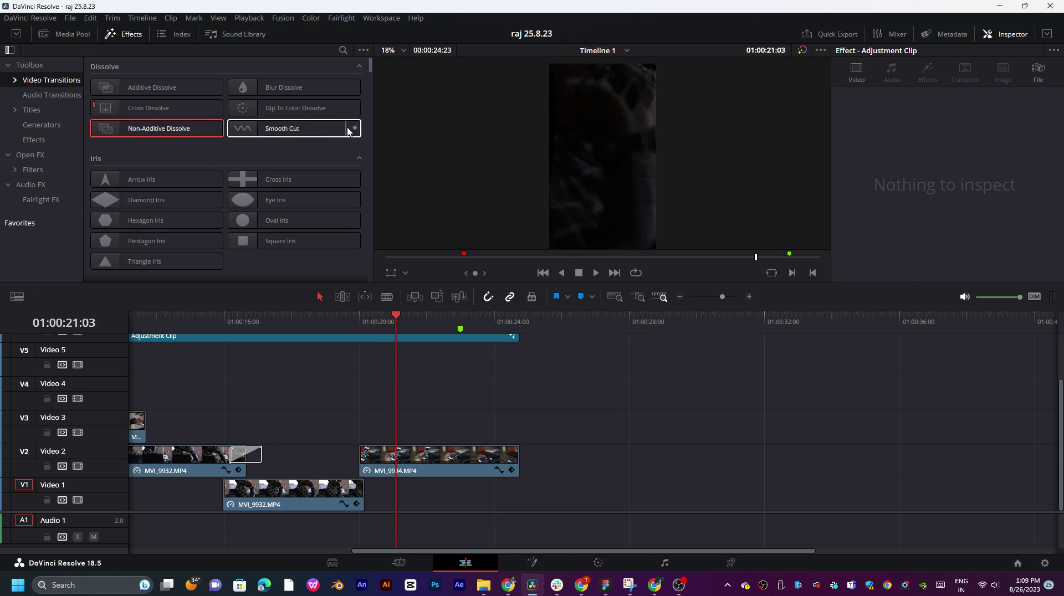
- Extend the Video 1 MVI_9932.MP4 clip to about 01:00:21:03, add Zoom Chromatic at the start of MVI_9934.MP4 and play it
scroll(244, 142, down, 6)
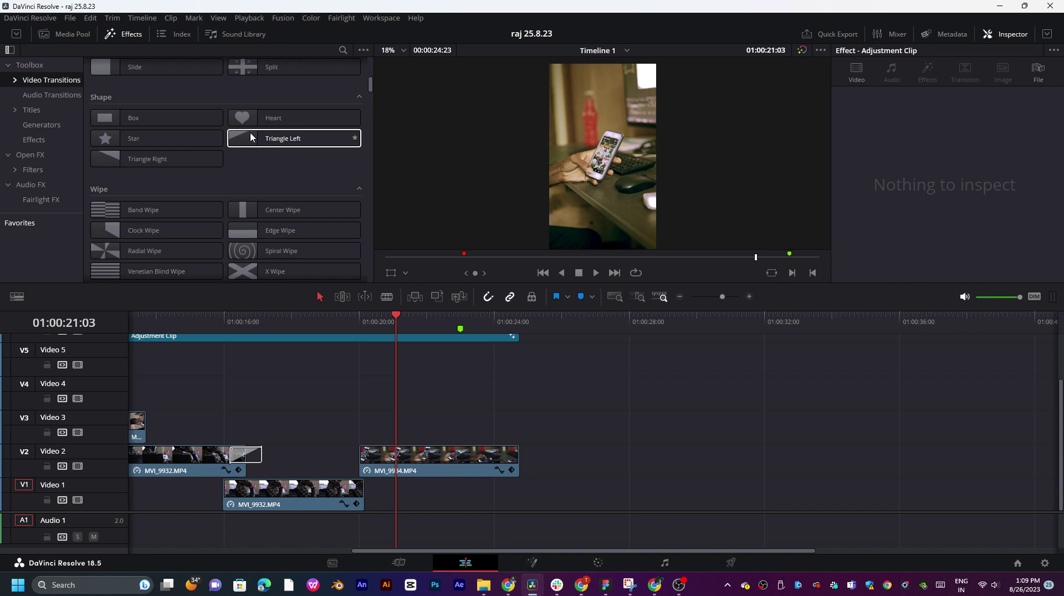
scroll(251, 137, down, 8)
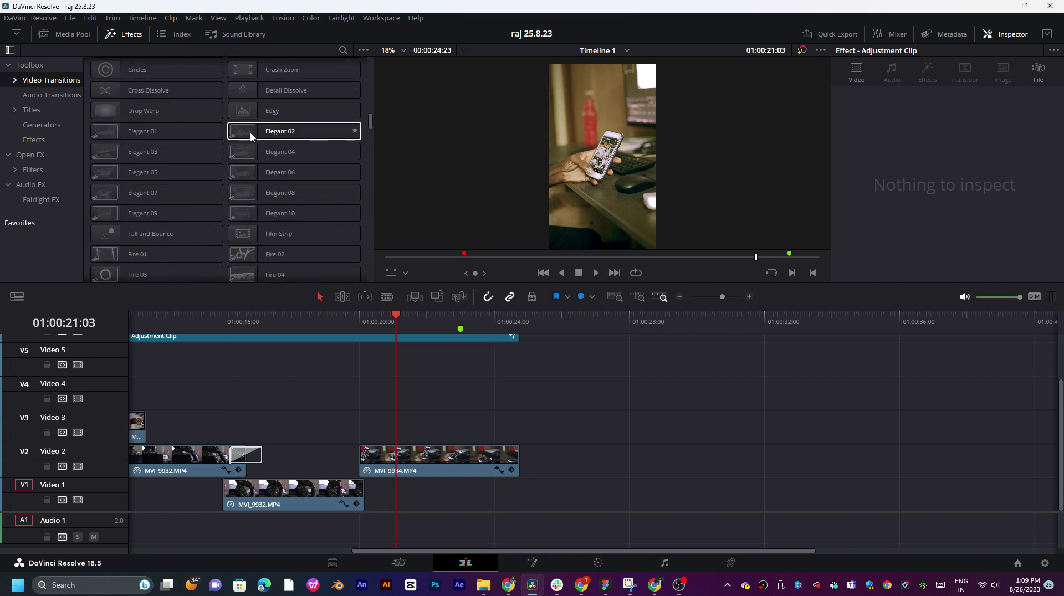
scroll(251, 137, down, 10)
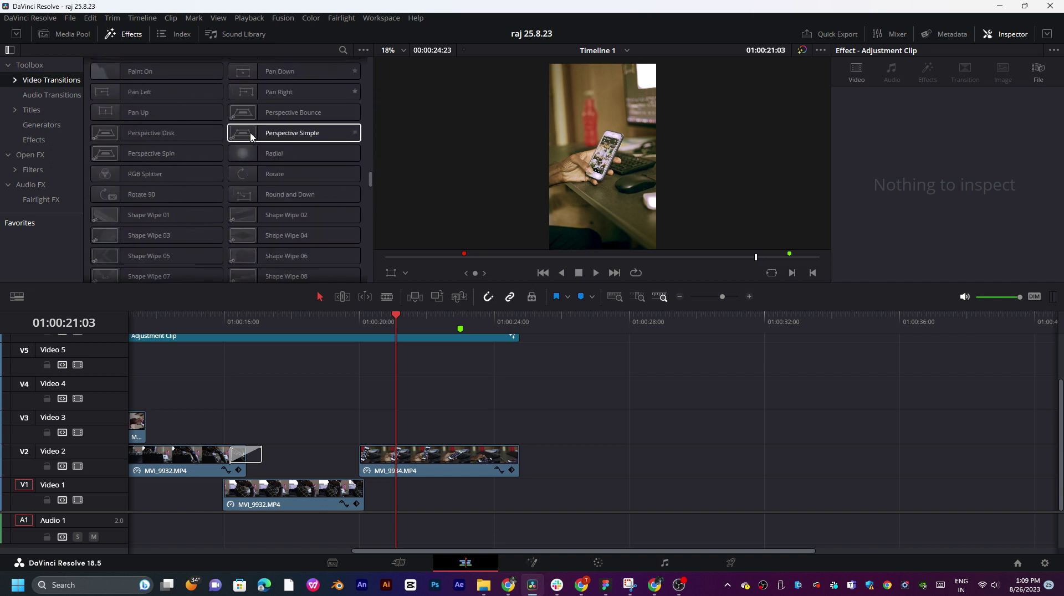
scroll(251, 137, down, 5)
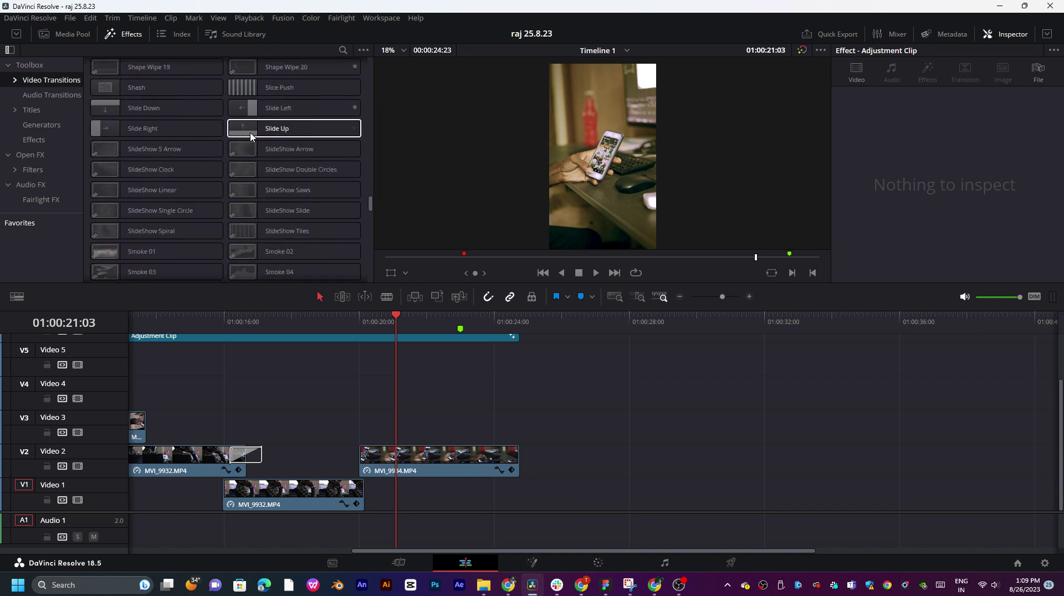
scroll(268, 145, down, 10)
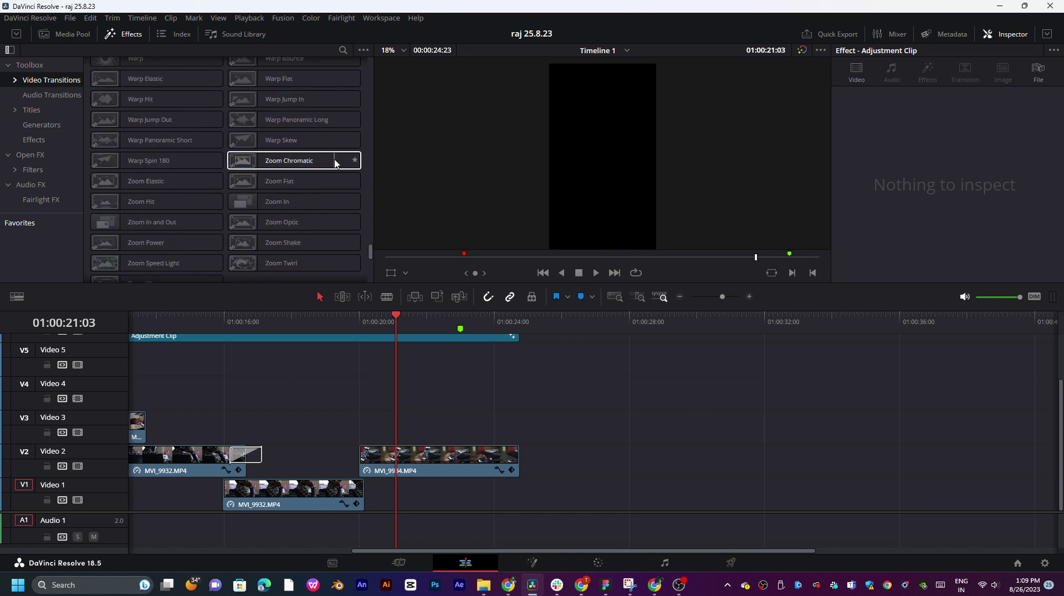
drag(335, 162, 396, 497)
click(334, 318)
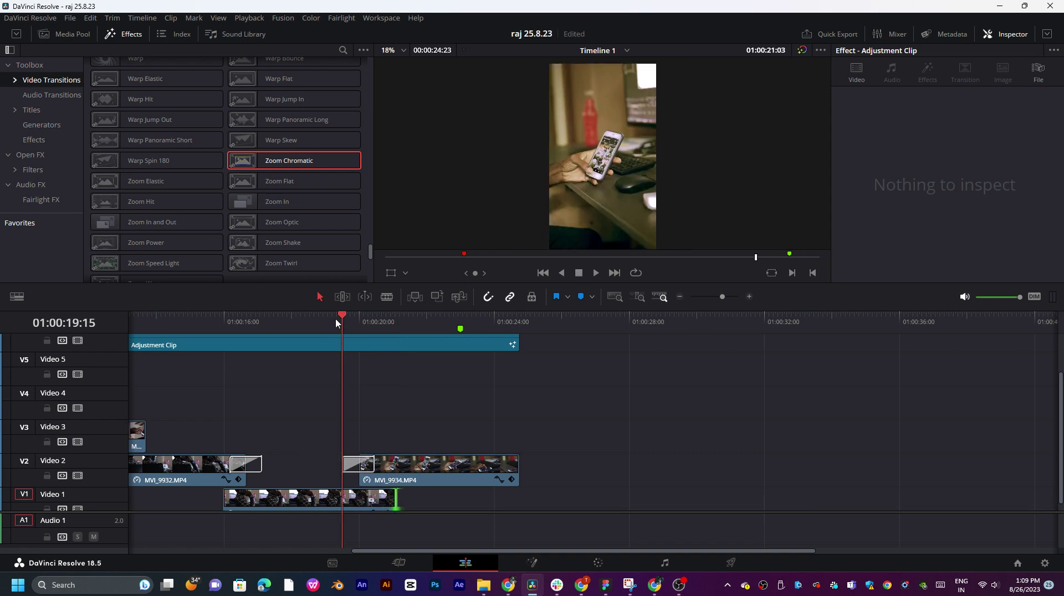
key(space)
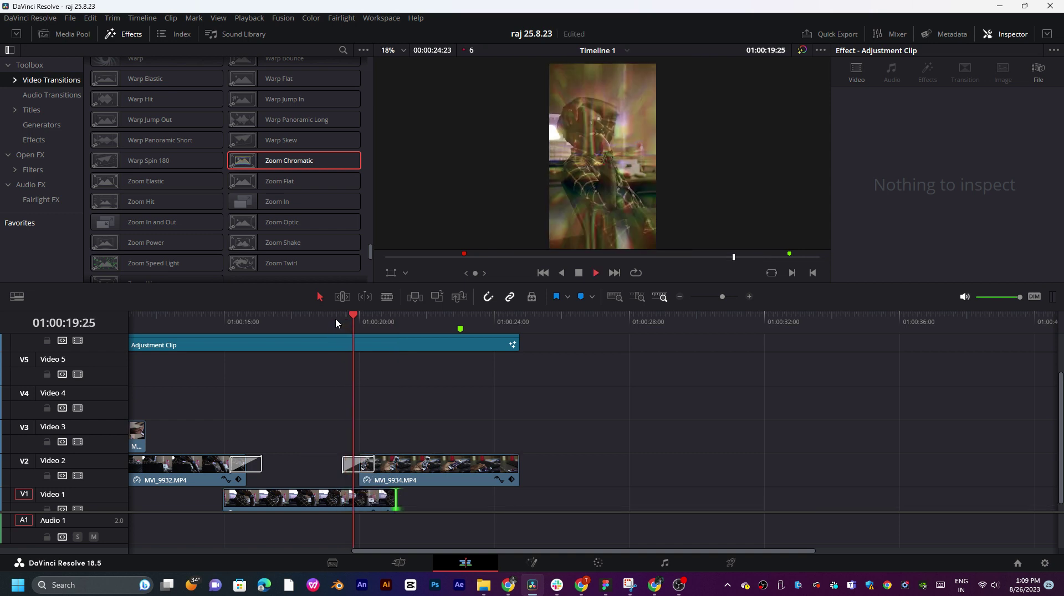
key(space)
key(space)
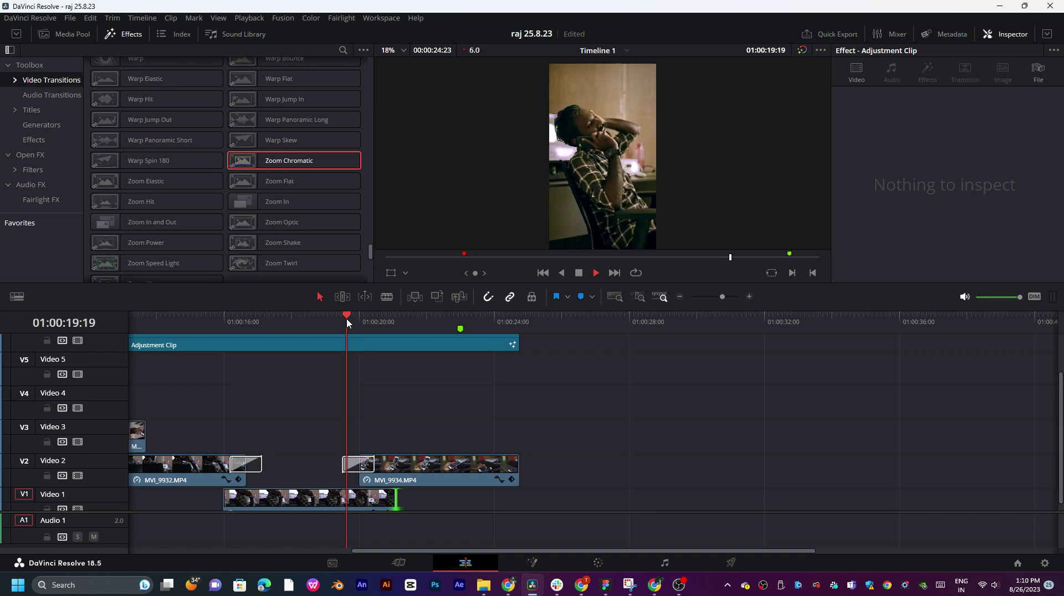
- Replace the transition at the start of the MVI_9934.MP4 clip with Zoom Flat and play it back
drag(266, 182, 361, 468)
click(341, 321)
key(space)
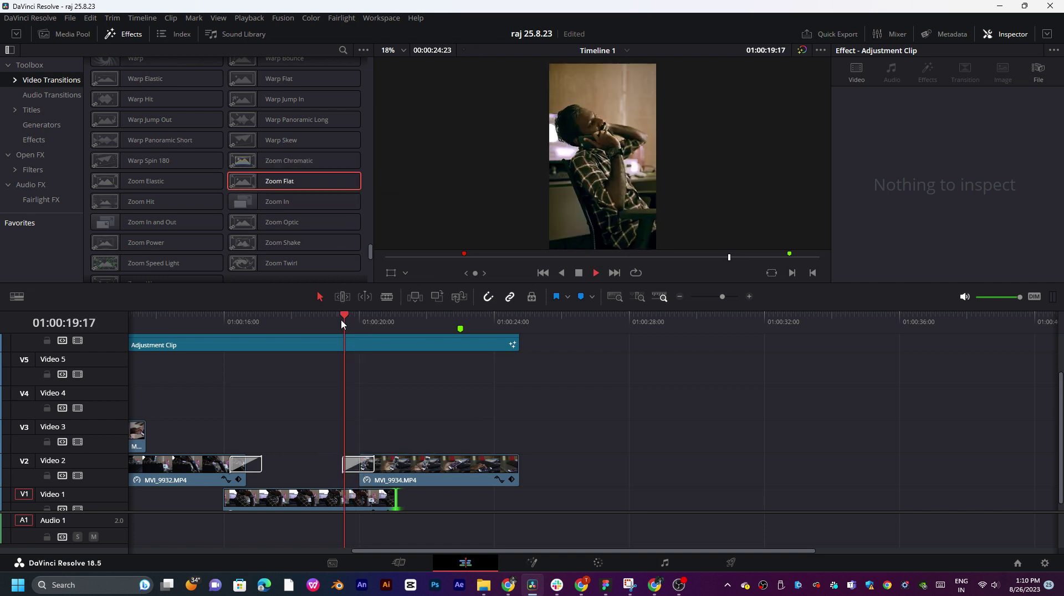
- Play back the Zoom Flat transition, replace it with Warp at the start of MVI_9934.MP4, and play that
key(space)
key(space)
key(space)
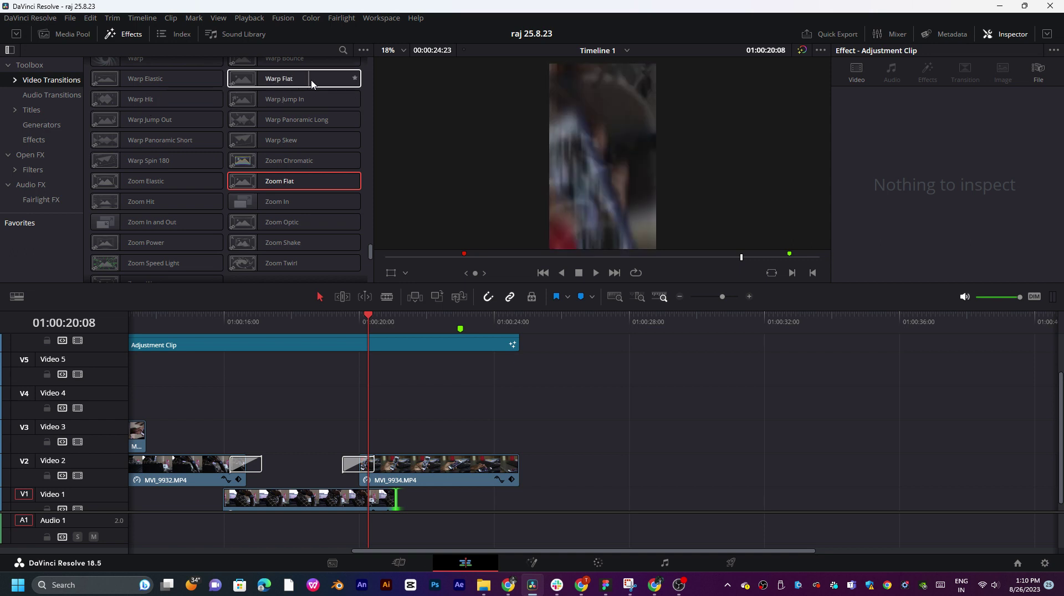
scroll(205, 123, up, 3)
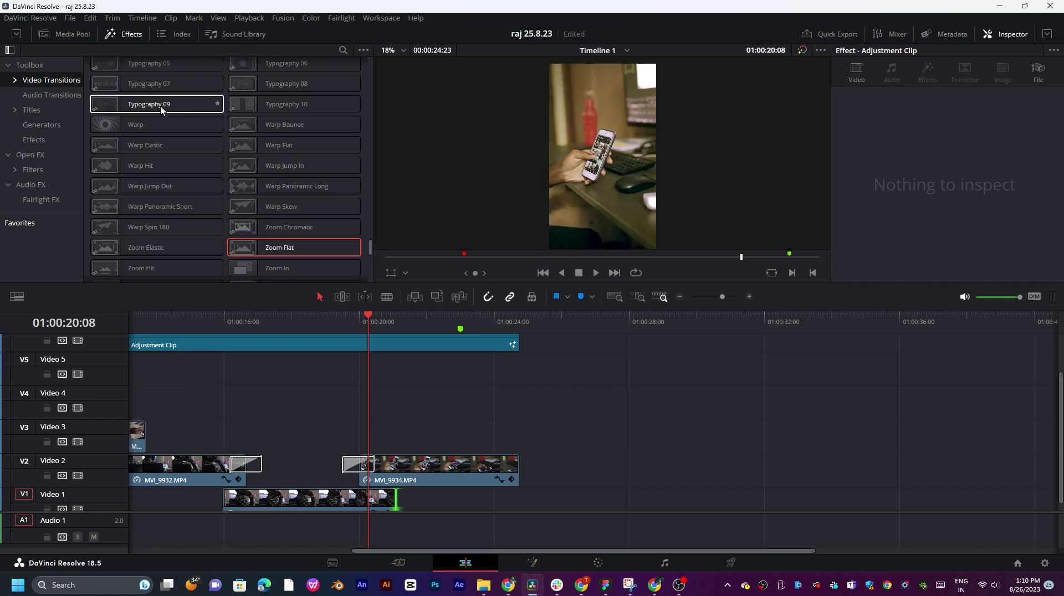
scroll(202, 135, up, 5)
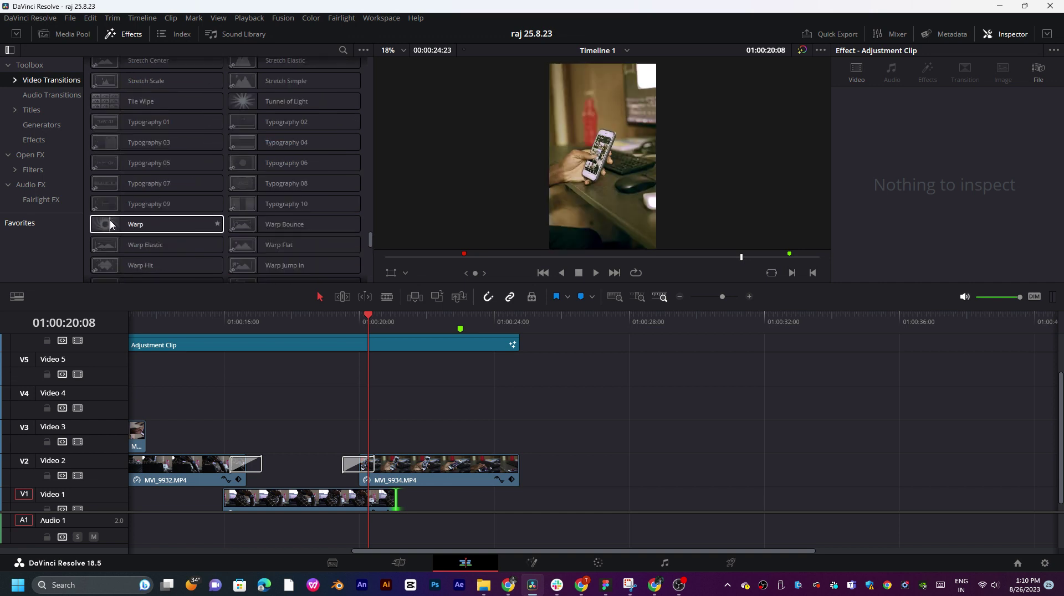
drag(120, 227, 361, 477)
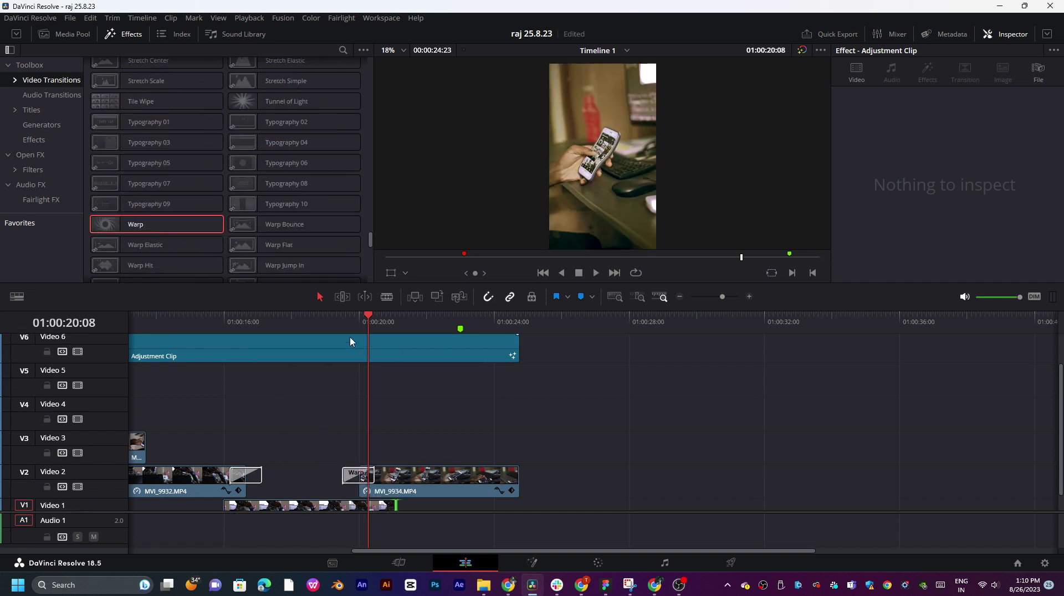
key(space)
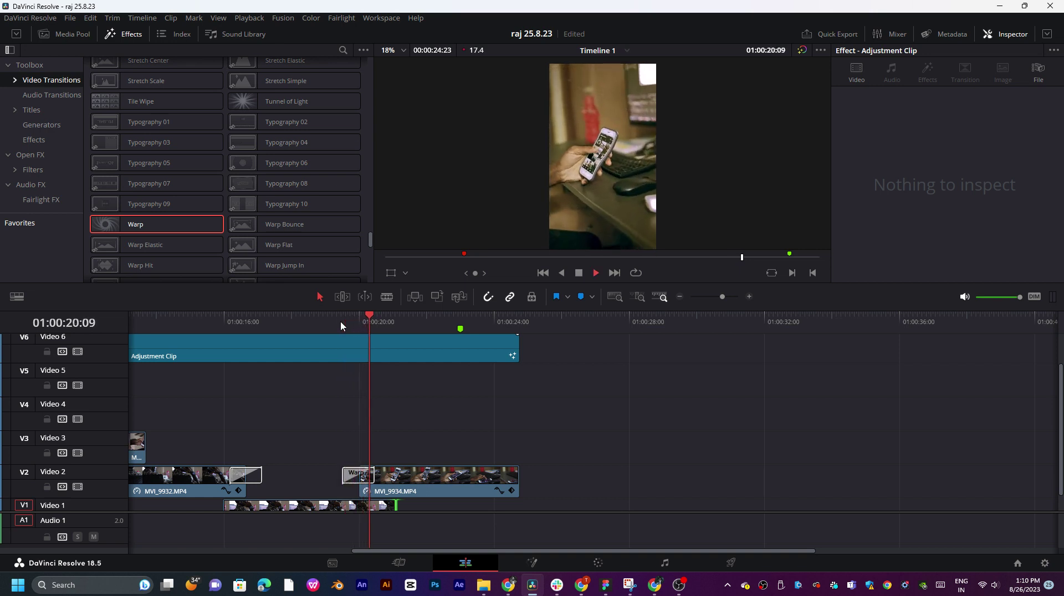
click(340, 321)
- Apply the Tunnel of Light transition at the start of the MVI_9934.MP4 clip and play it back several times
drag(275, 101, 360, 478)
click(342, 328)
key(space)
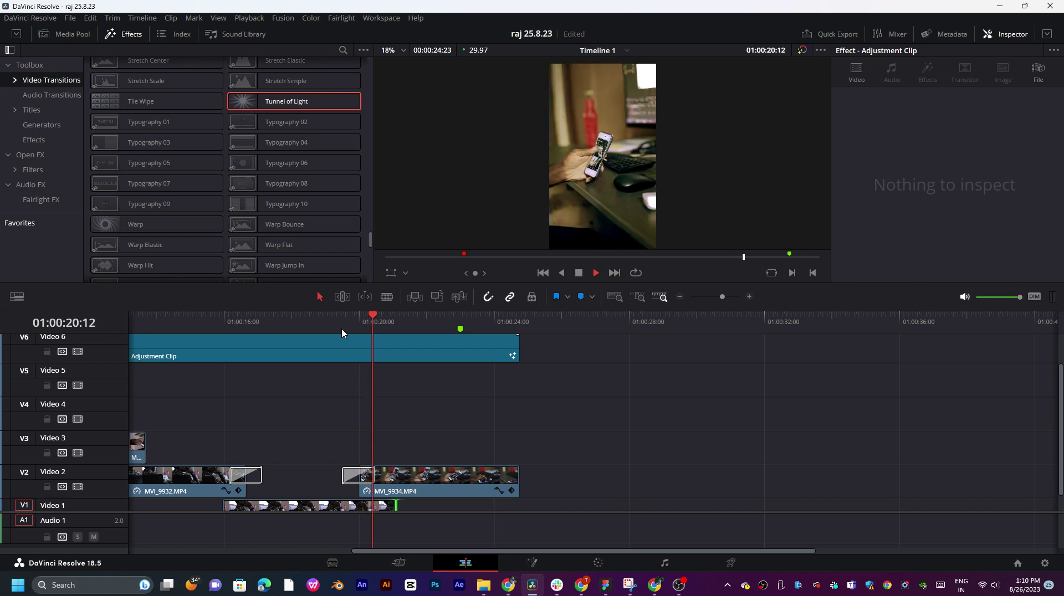
click(327, 325)
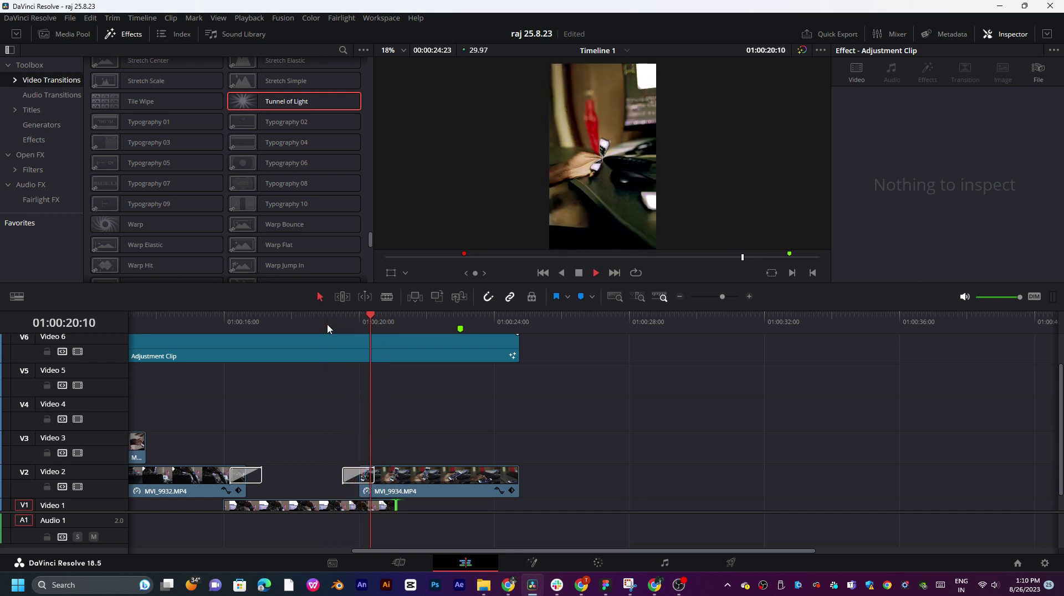
click(327, 328)
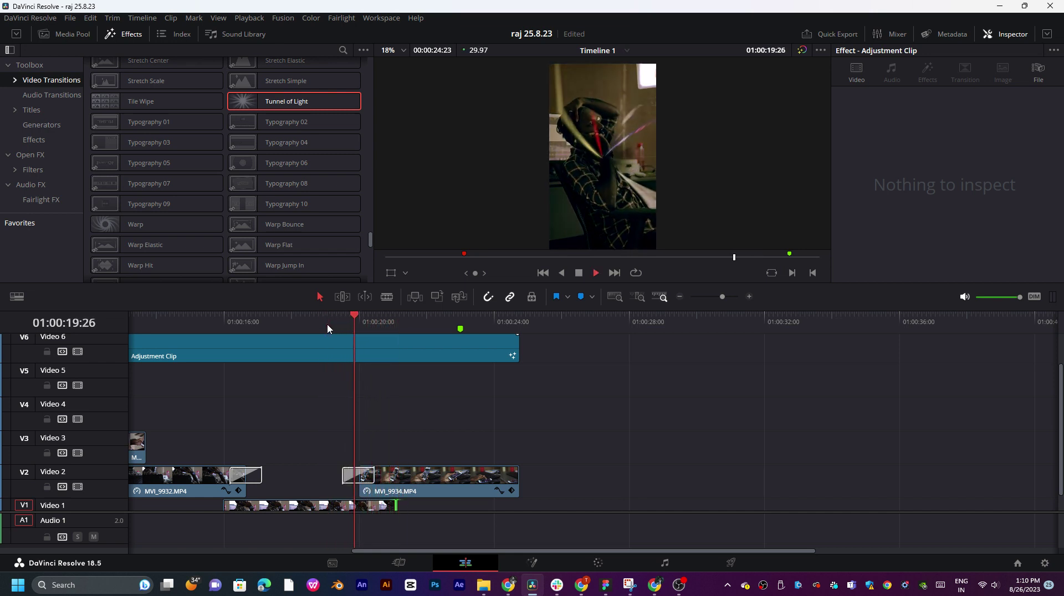
click(327, 326)
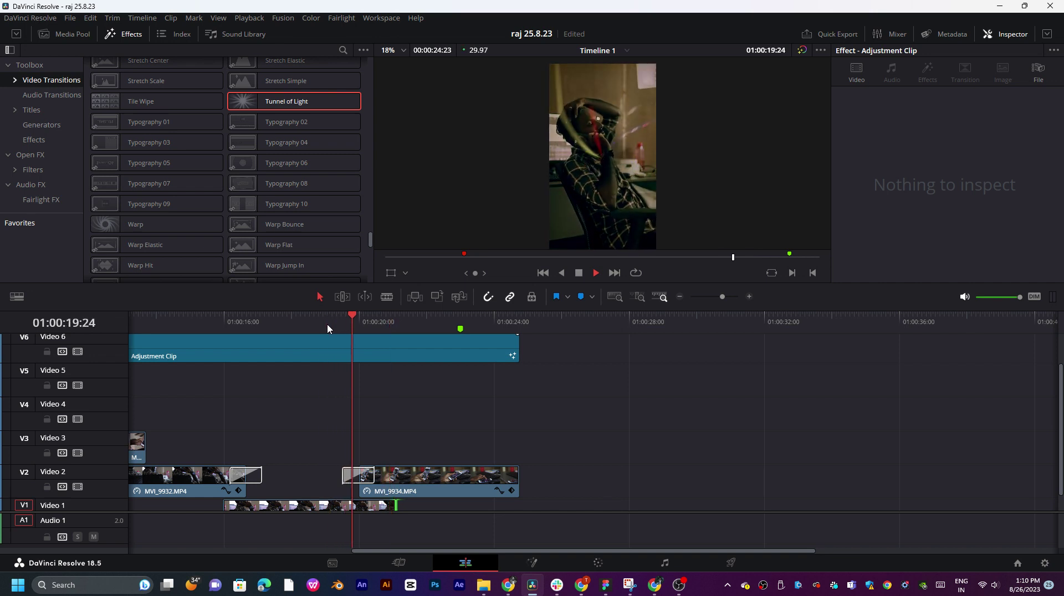
click(328, 328)
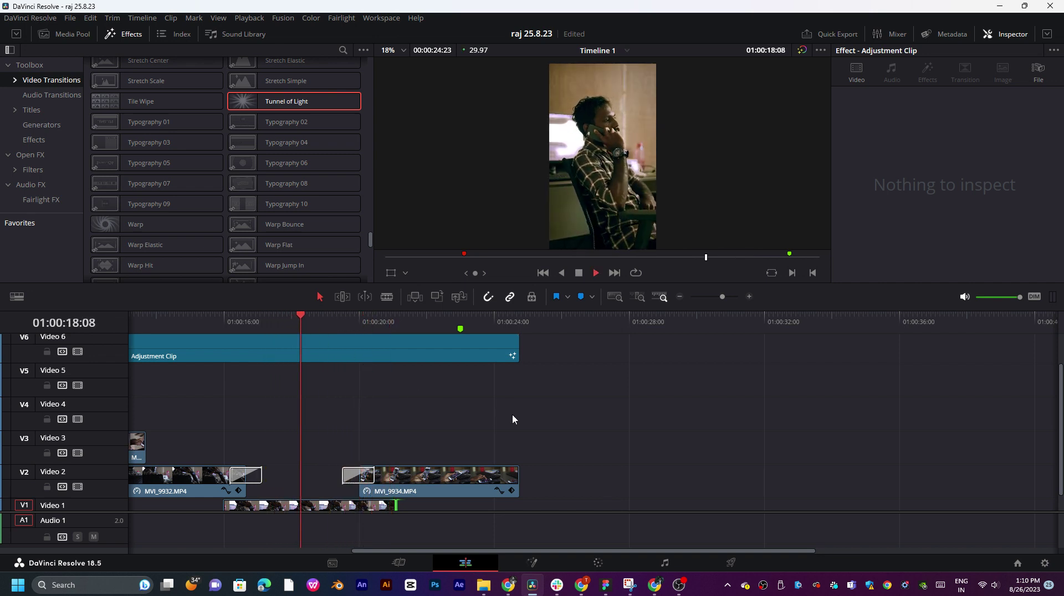
drag(465, 431, 704, 410)
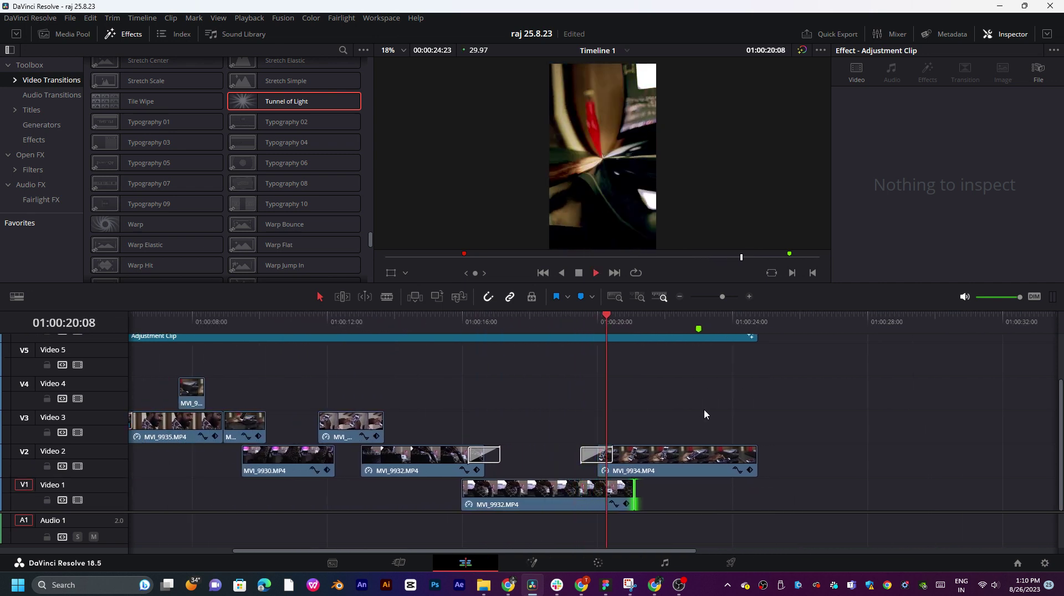
click(576, 323)
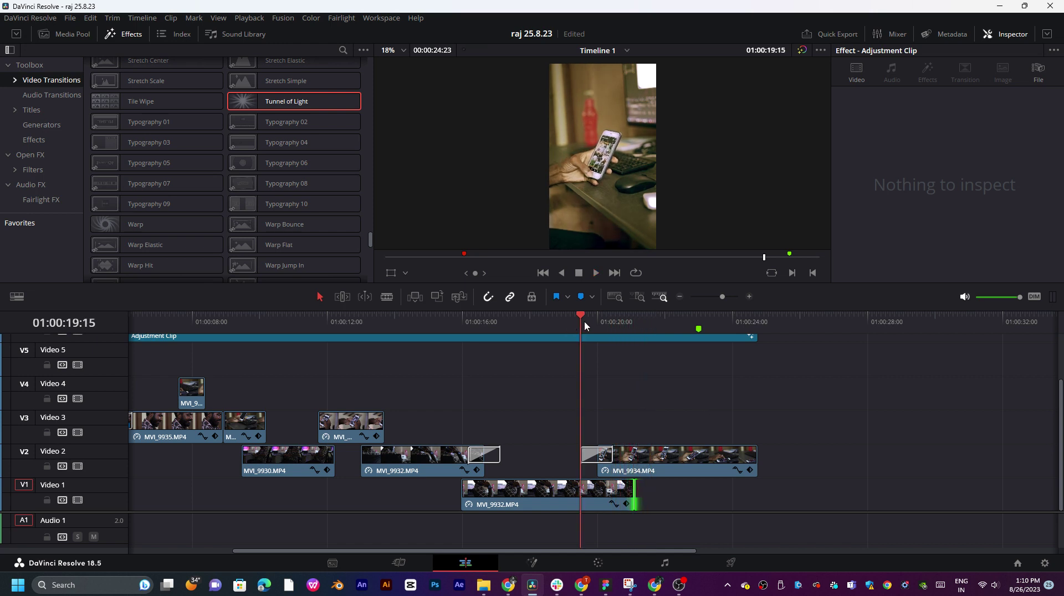
- Set the Tunnel of Light transition's Contrast to 0.0 and play through it
click(597, 455)
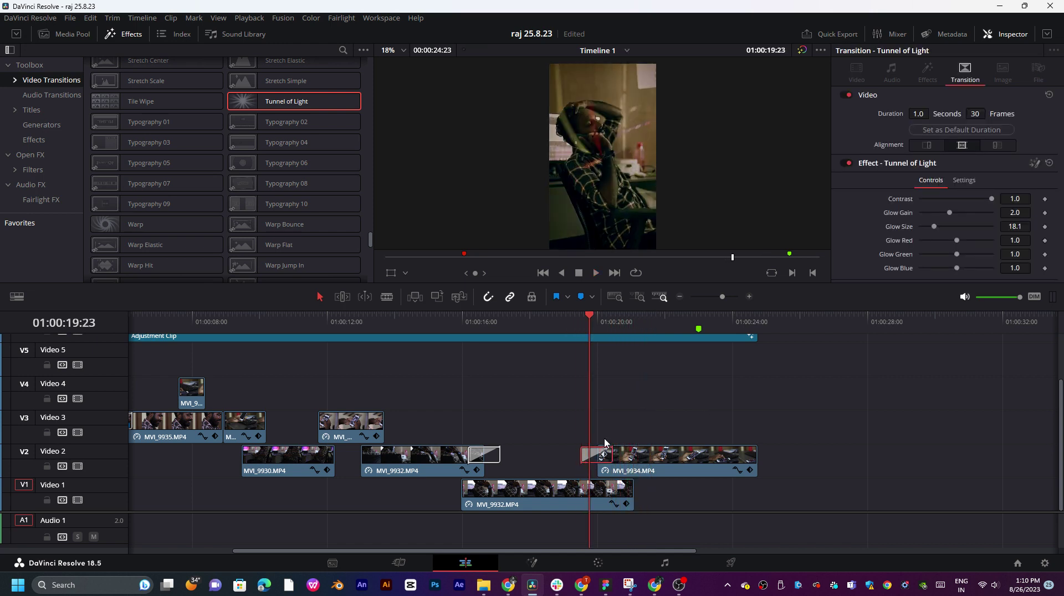
drag(984, 199, 913, 203)
key(space)
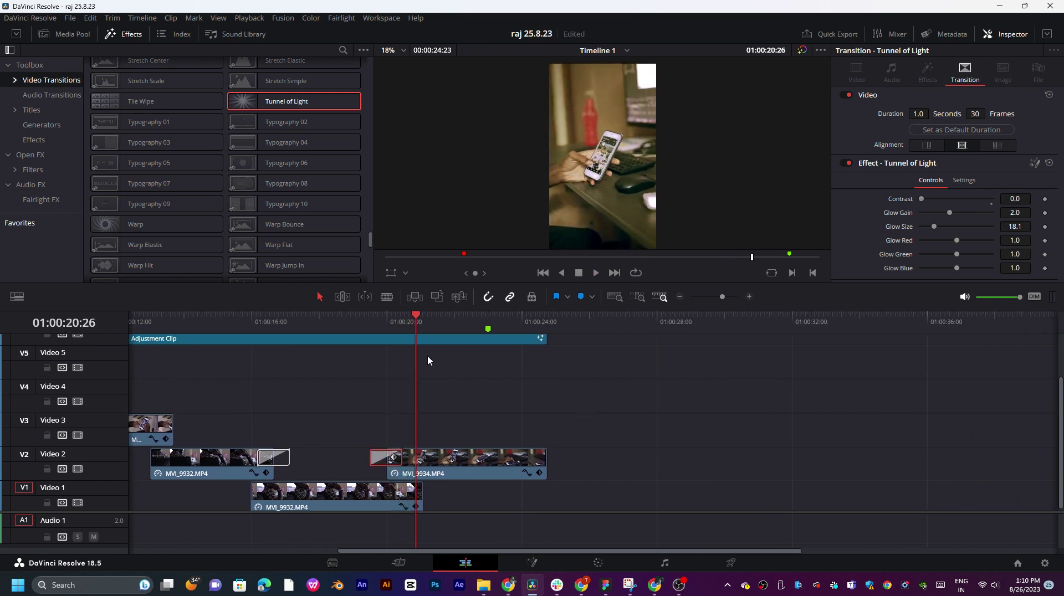
click(362, 328)
- Set the Tunnel of Light transition's Glow Gain to about 2.126 and play it back
click(386, 324)
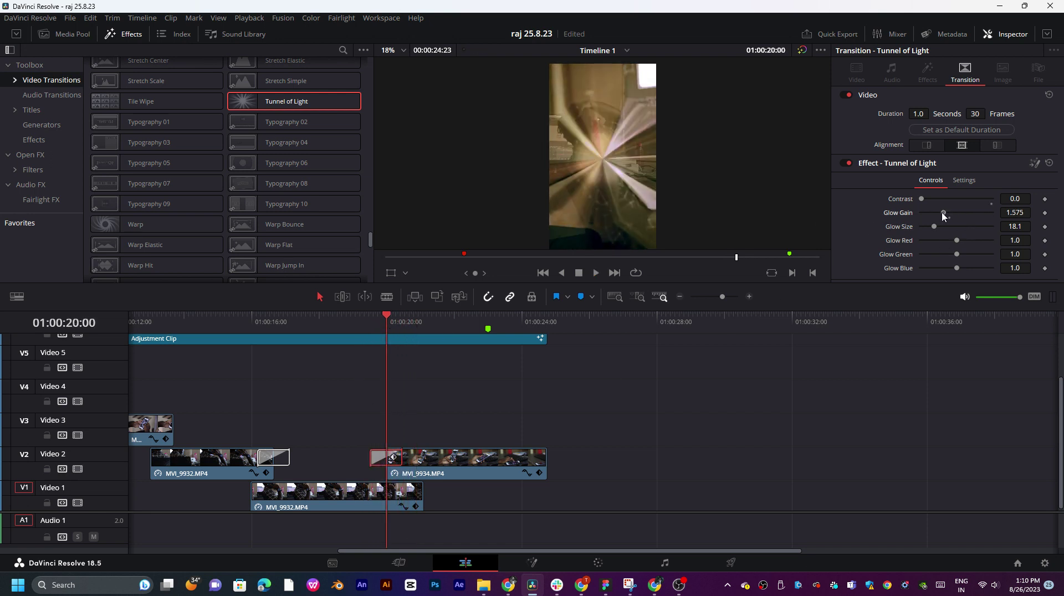
mouse_move(943, 214)
mouse_down()
mouse_move(923, 213)
mouse_move(973, 210)
mouse_move(928, 210)
mouse_move(951, 212)
mouse_up()
click(370, 325)
key(space)
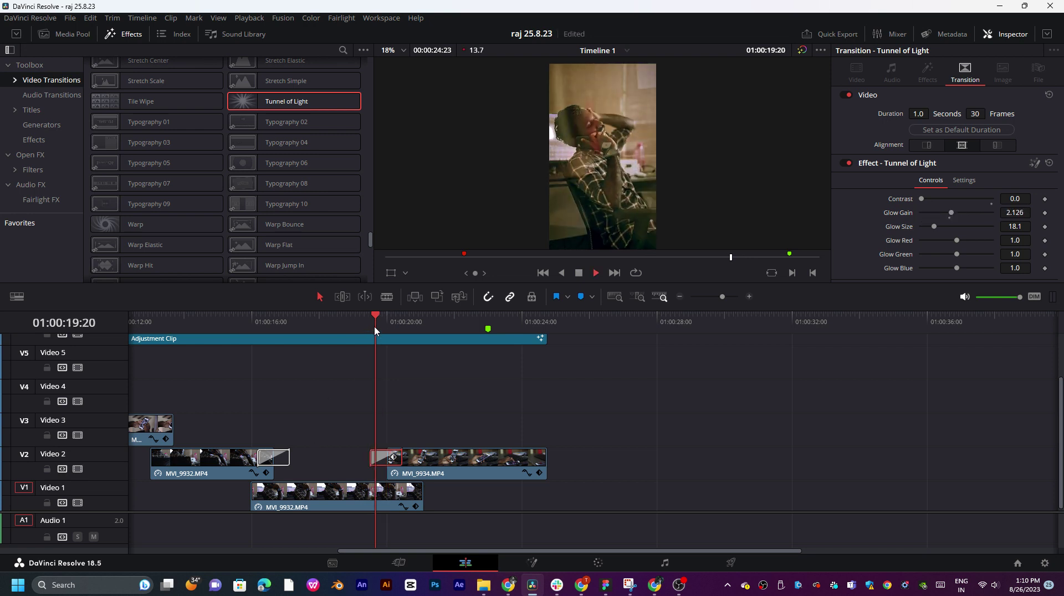
- Try different Glow Red, Glow Green and Glow Blue levels on Tunnel of Light, reset them, and play the transition
click(374, 324)
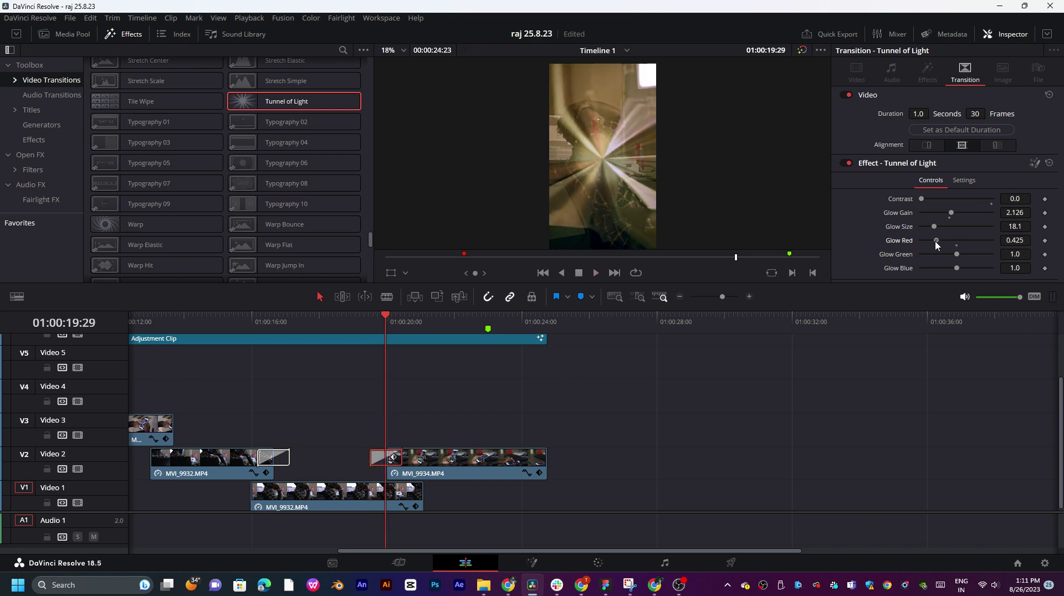
mouse_move(983, 242)
mouse_down()
mouse_move(916, 257)
mouse_move(994, 255)
mouse_up()
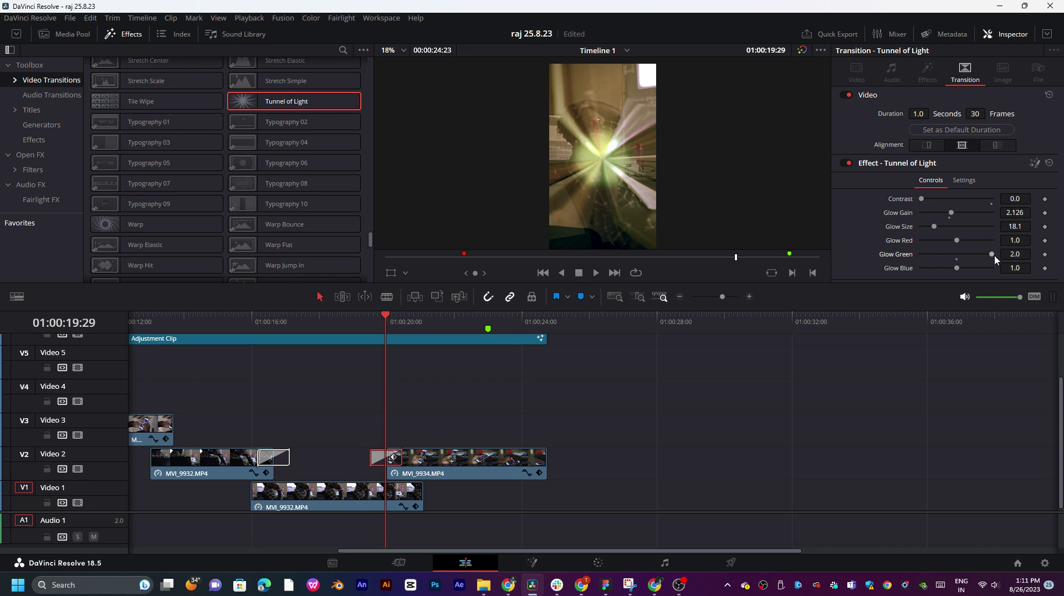
double_click(968, 261)
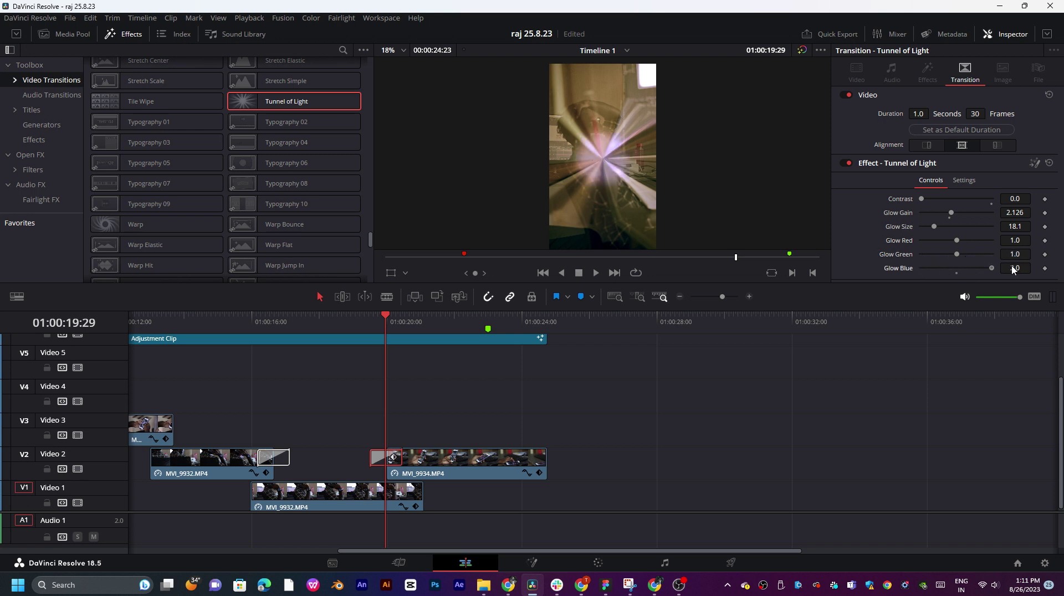
click(957, 184)
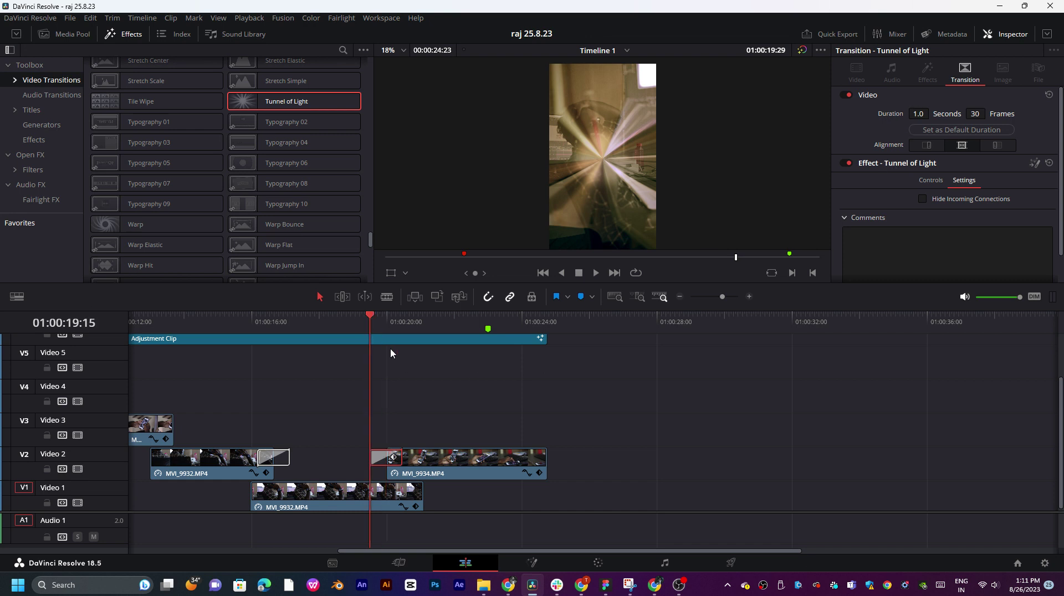
key(space)
- Play the timeline from its beginning to review the opening clips and their transitions
scroll(554, 399, left, 5)
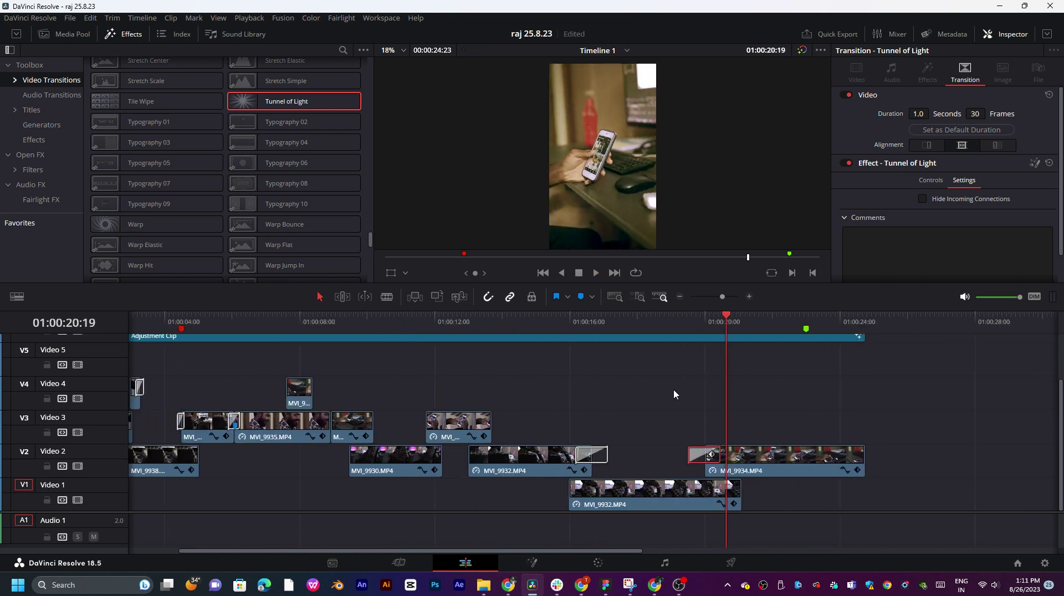
key(Home)
key(space)
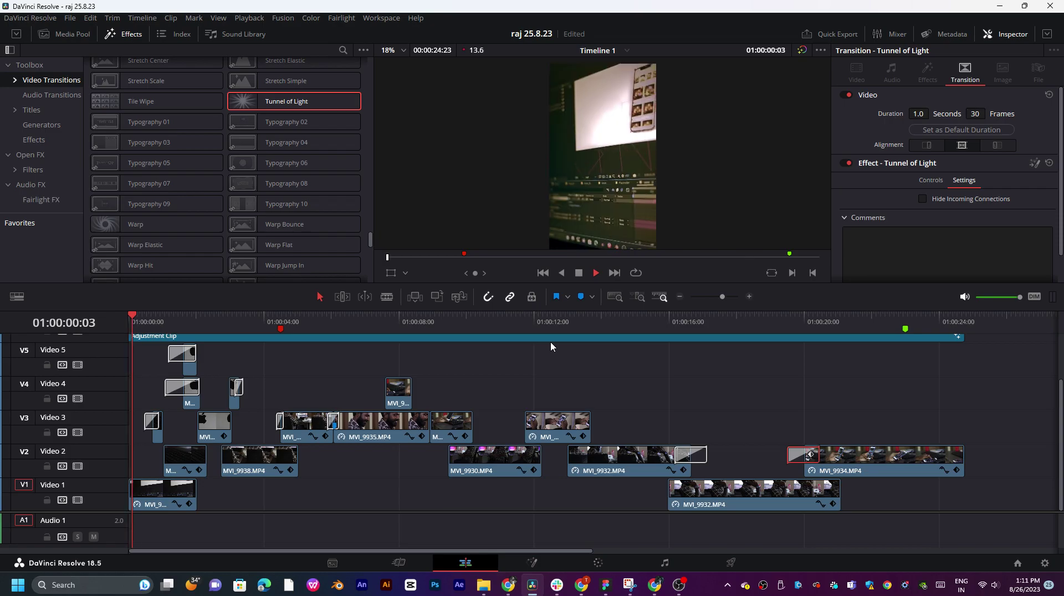
click(657, 372)
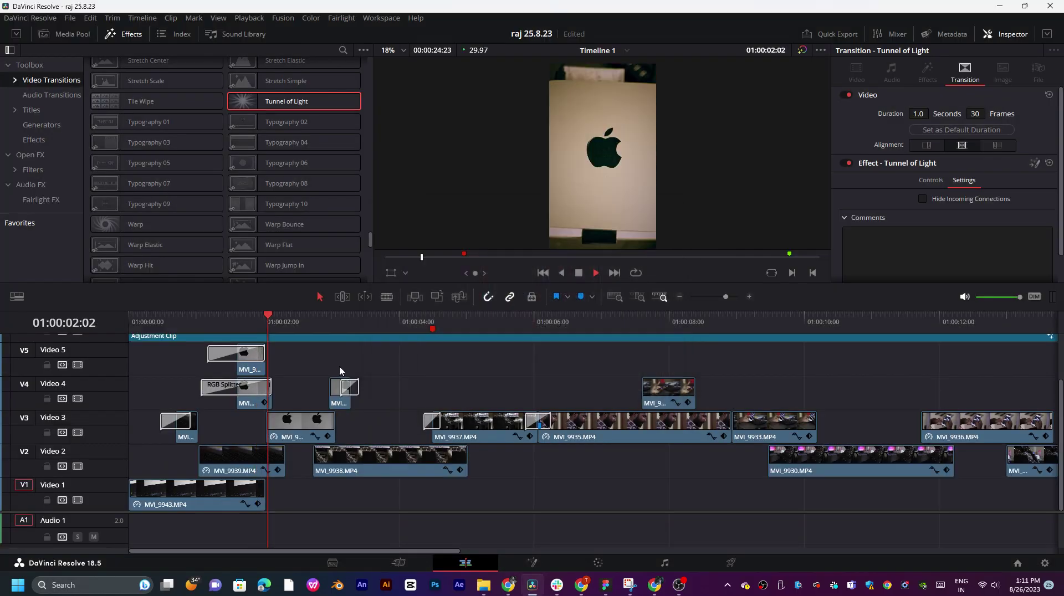
key(Home)
key(space)
scroll(499, 360, up, 2)
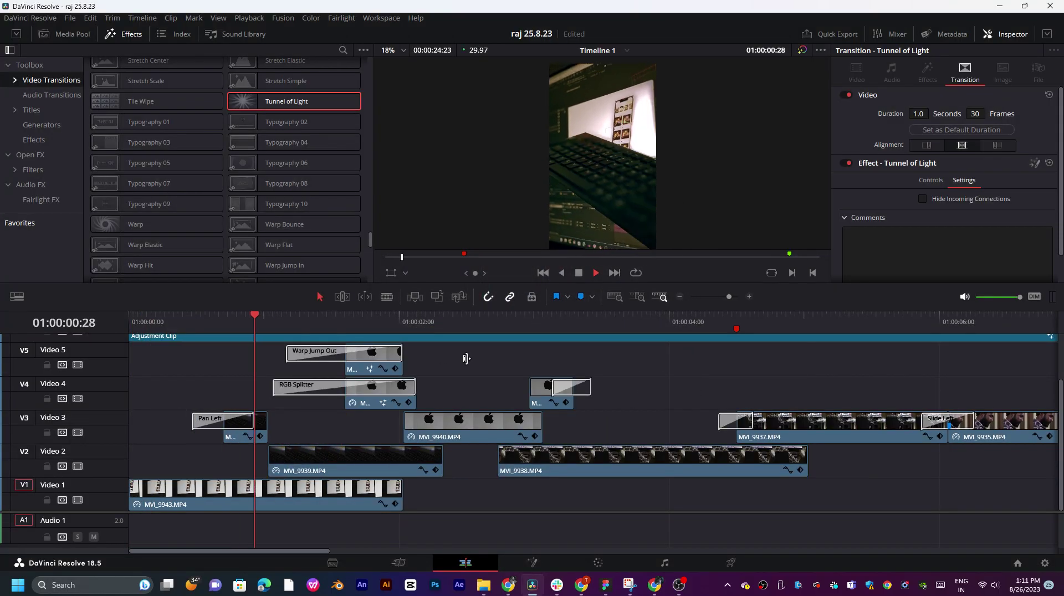
key(space)
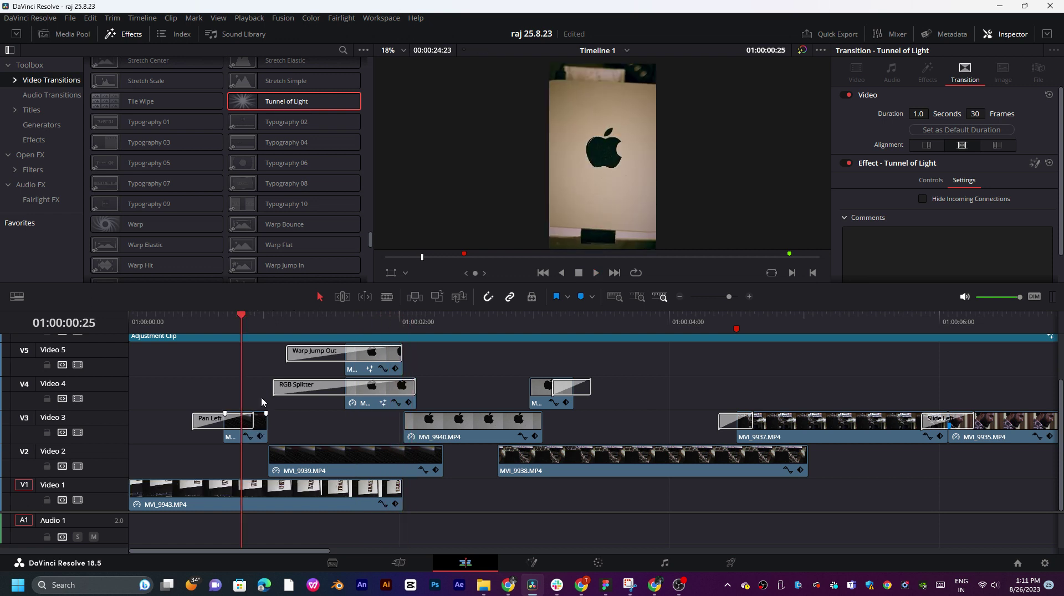
- Duplicate the short Video 3 MVI_9939.MP4 clip with its Pan Left transition directly above onto Video 4
drag(260, 423, 261, 391)
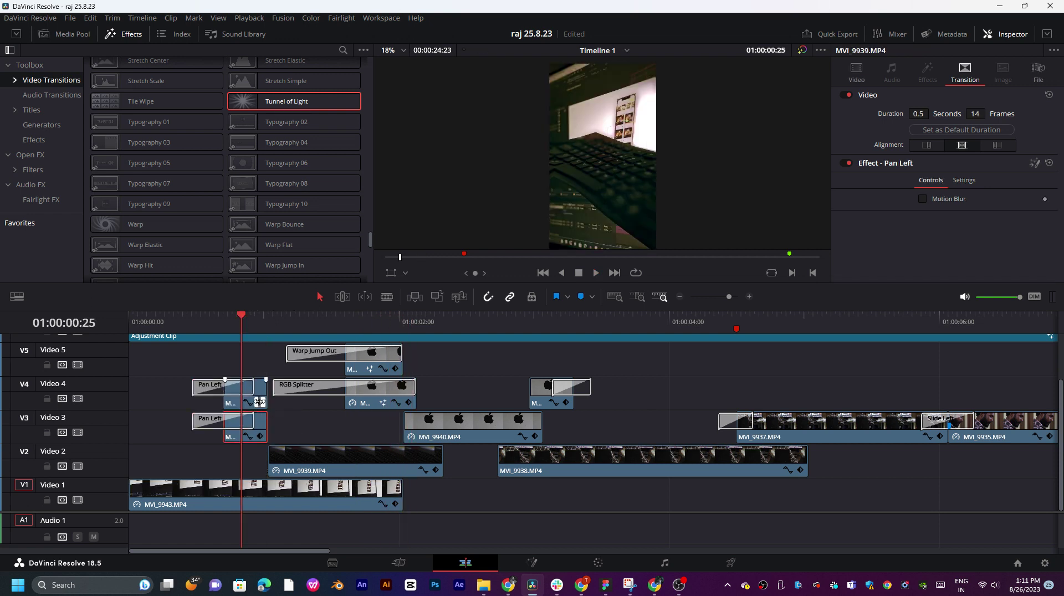
key(ctrl+equal)
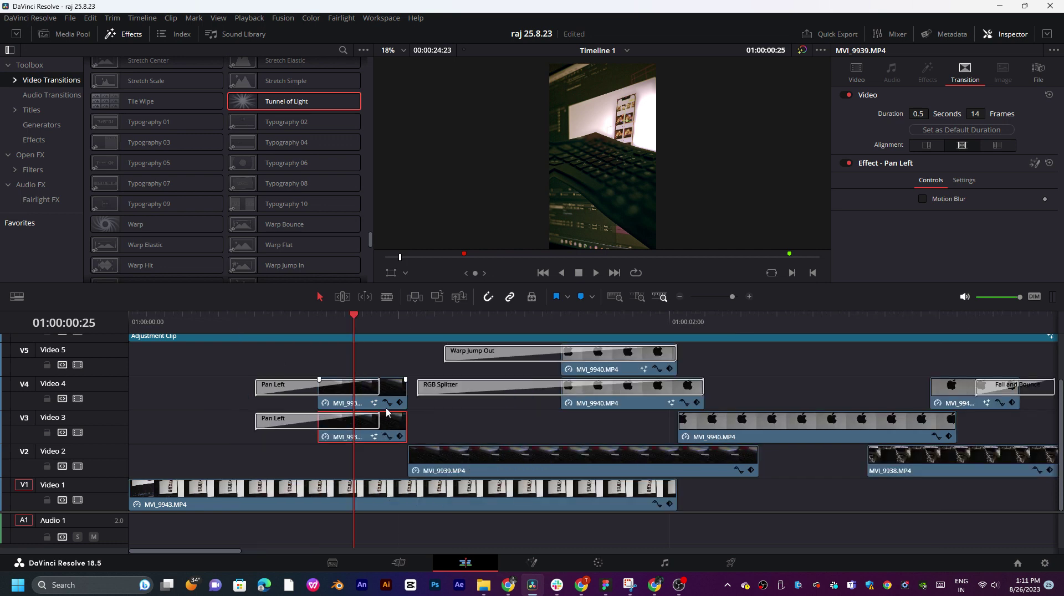
- Replace the Pan Left transition on the duplicated Video 4 clip with Fall and Bounce
click(341, 390)
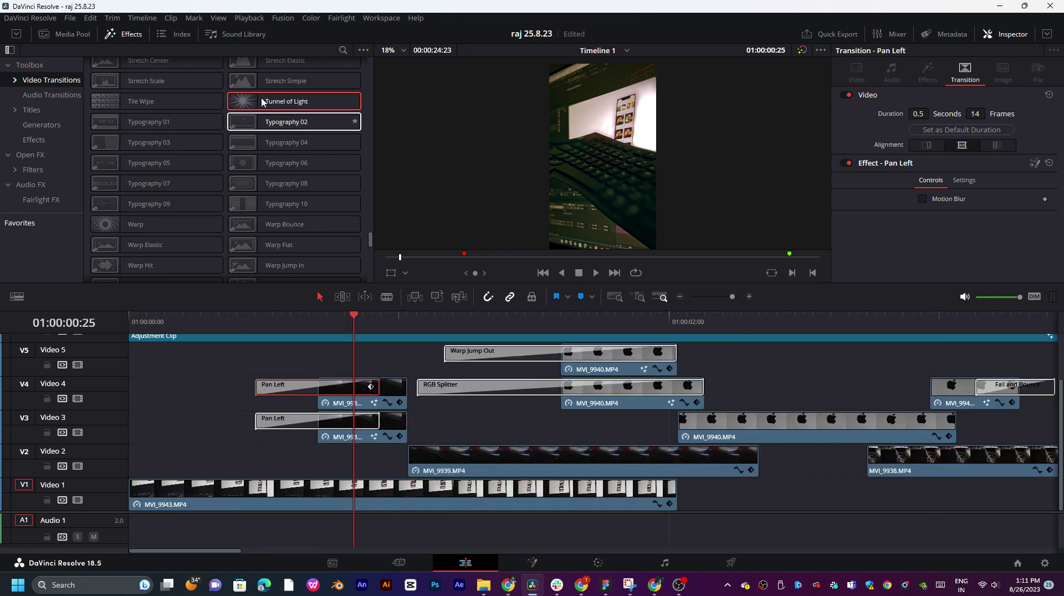
scroll(209, 148, up, 10)
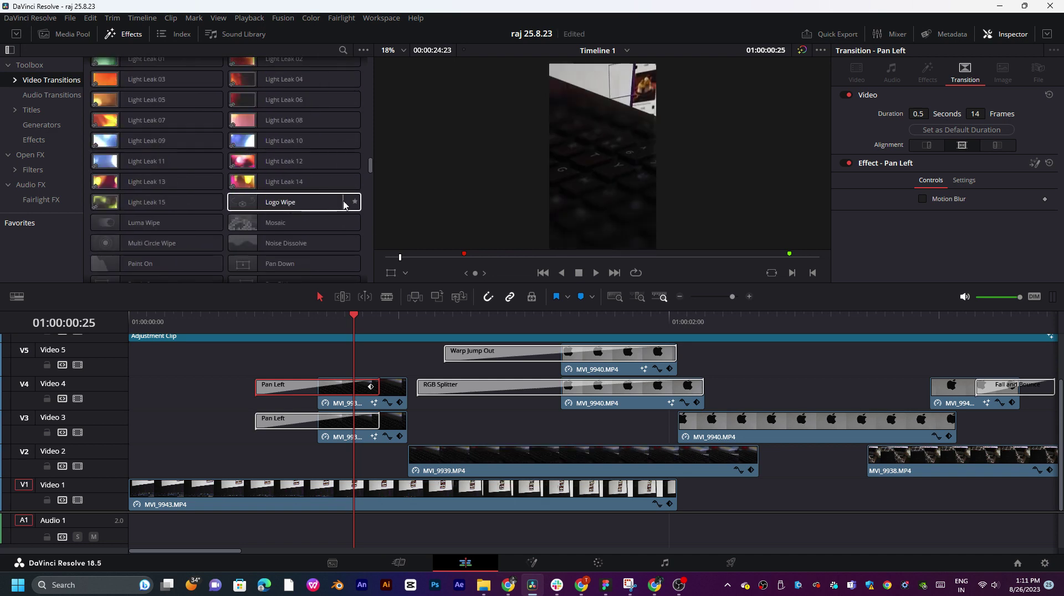
scroll(291, 204, up, 5)
scroll(294, 203, up, 4)
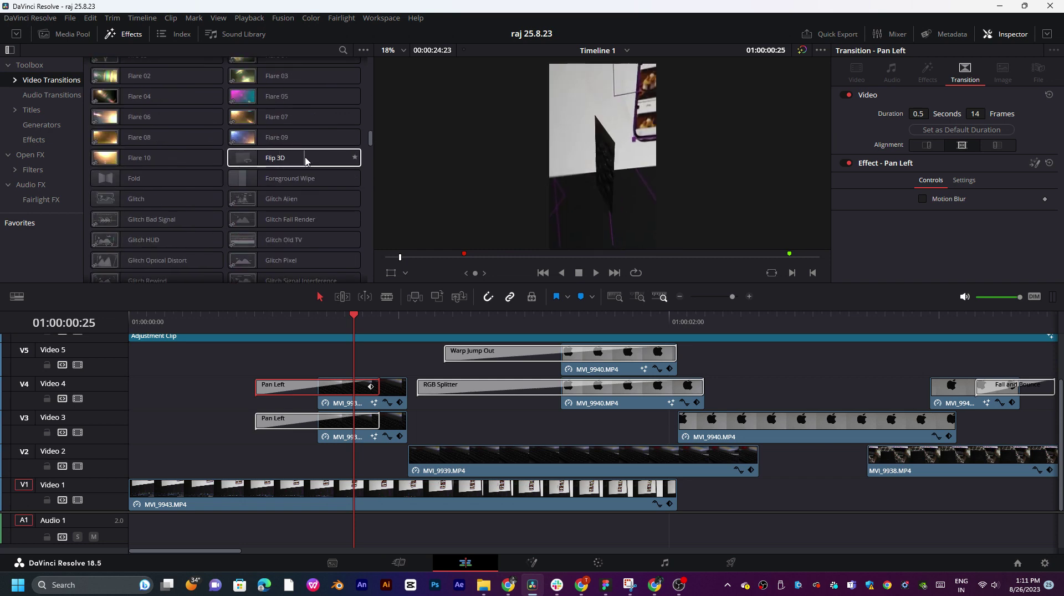
scroll(258, 162, up, 4)
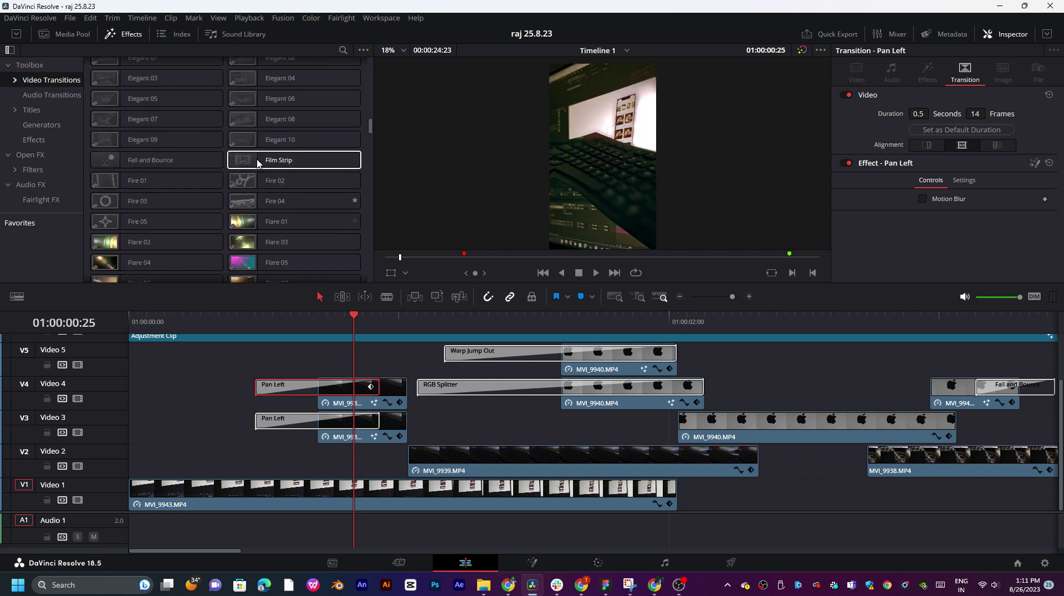
scroll(258, 162, up, 1)
drag(166, 193, 275, 381)
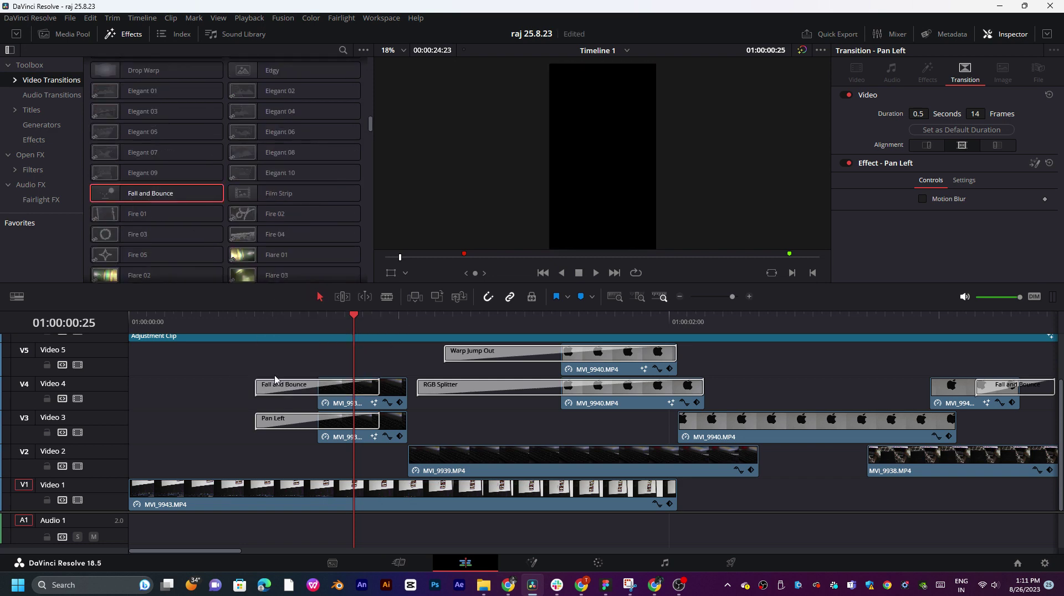
- Play the timeline's opening repeatedly to check the stacked Fall and Bounce and Pan Left transitions
click(256, 320)
key(space)
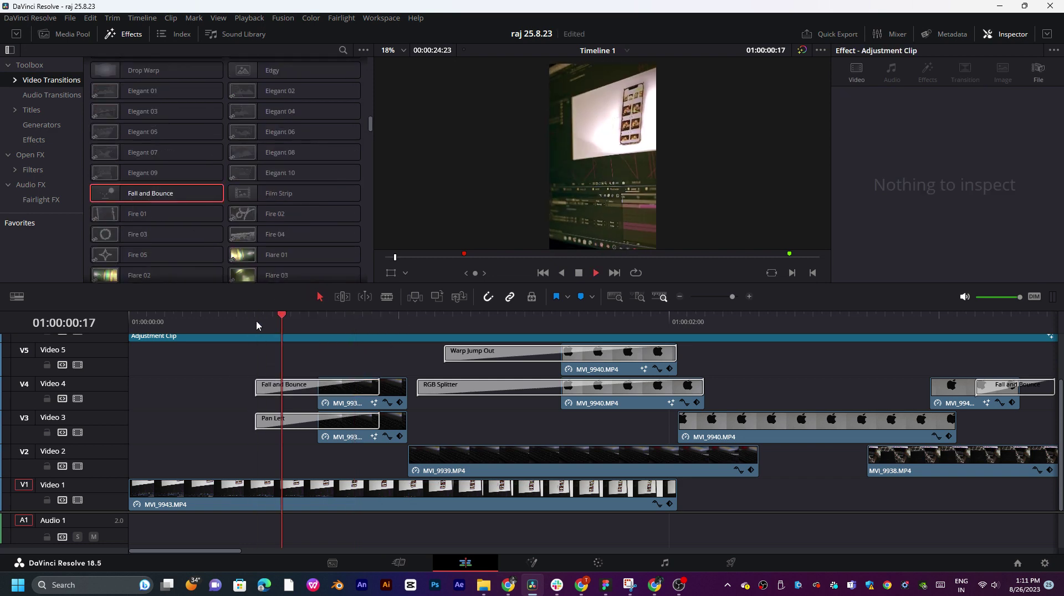
click(225, 329)
key(space)
key(Home)
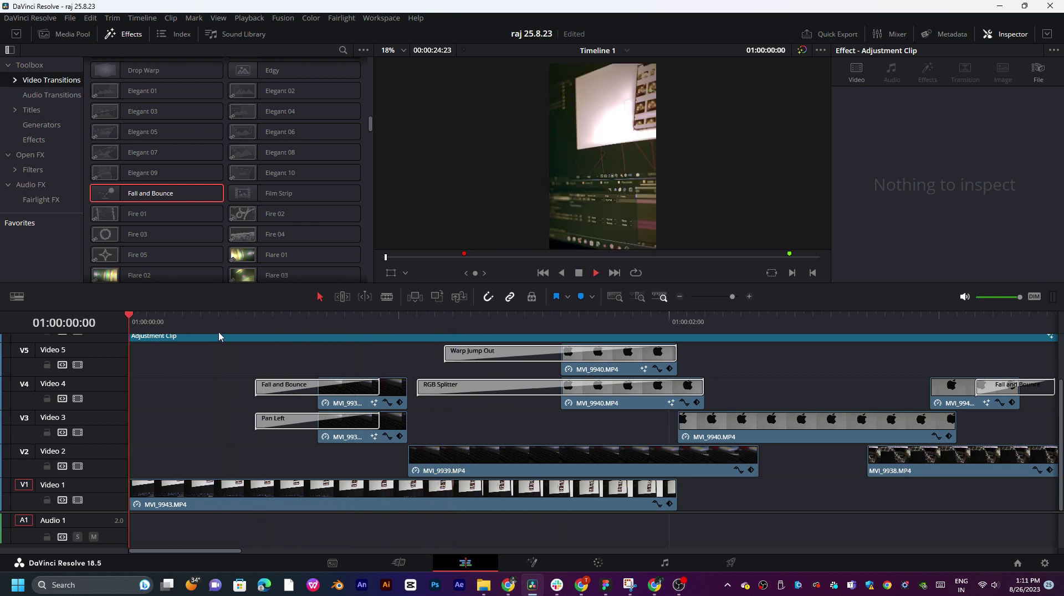
key(Home)
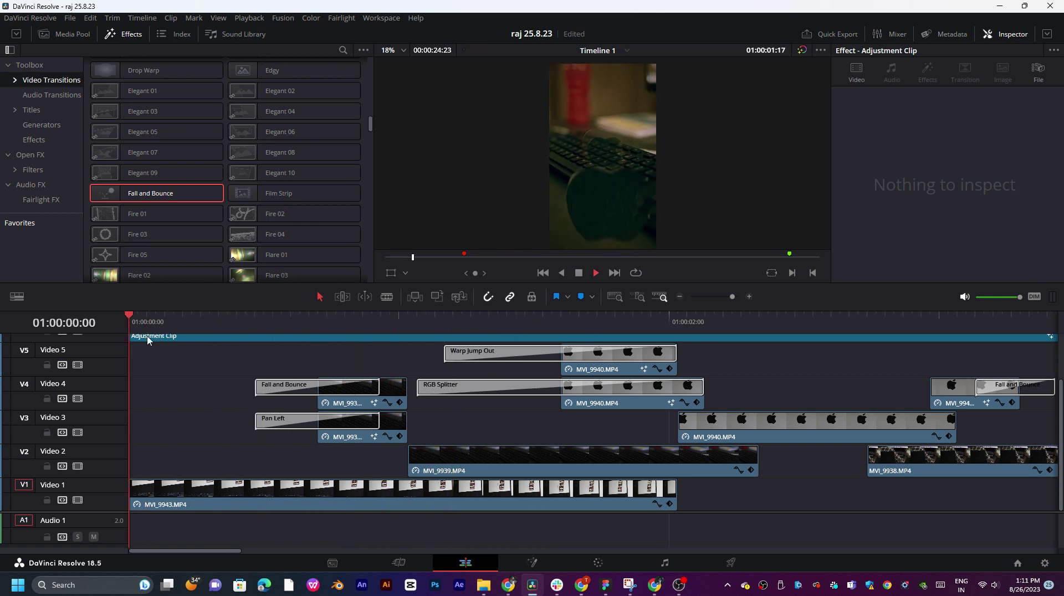
- Lengthen the Fall and Bounce transition on the short Video 4 clip to 20 frames, reaching the clip's end
key(space)
key(space)
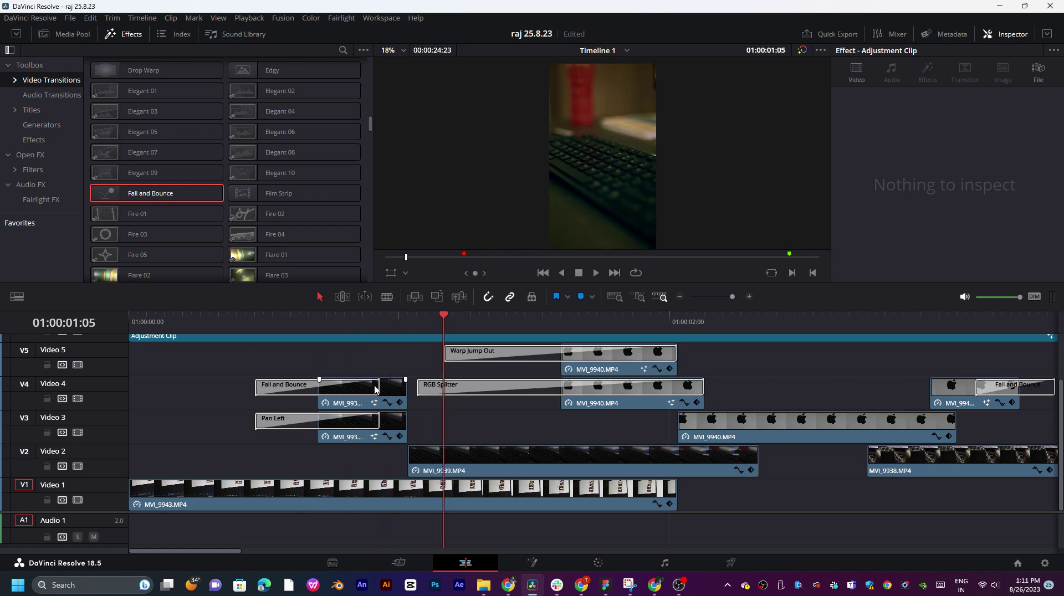
drag(379, 387, 402, 386)
- Play the timeline's opening to check the lengthened Fall and Bounce transition
click(205, 319)
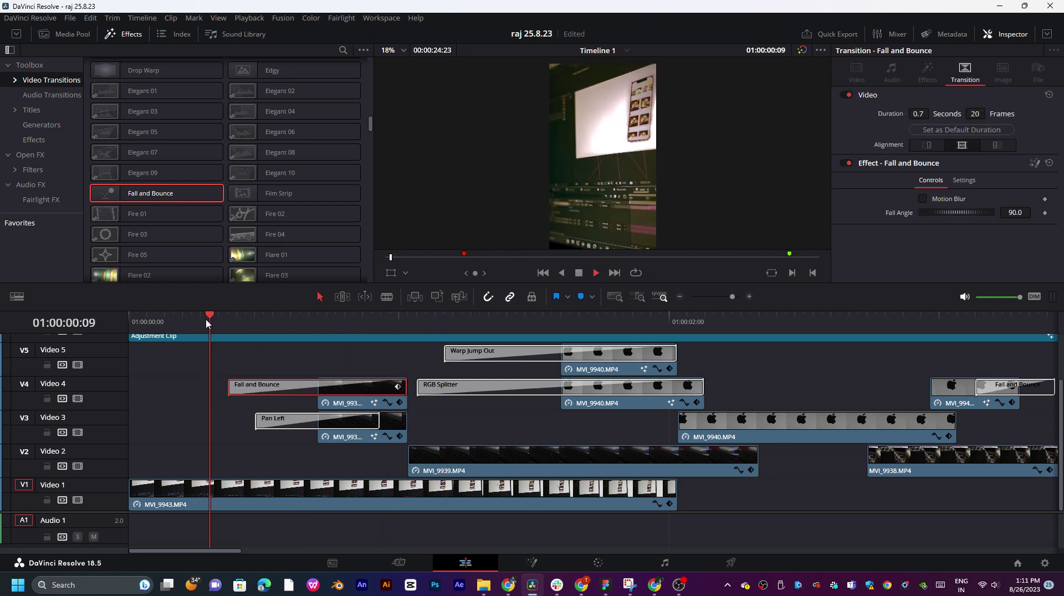
key(space)
key(Home)
click(165, 322)
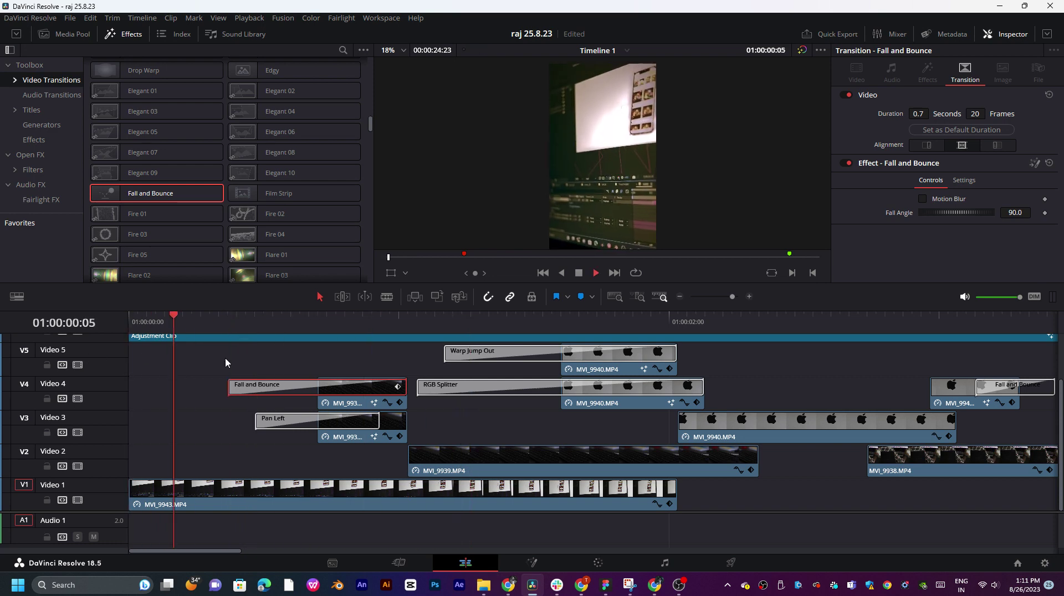
key(Home)
key(space)
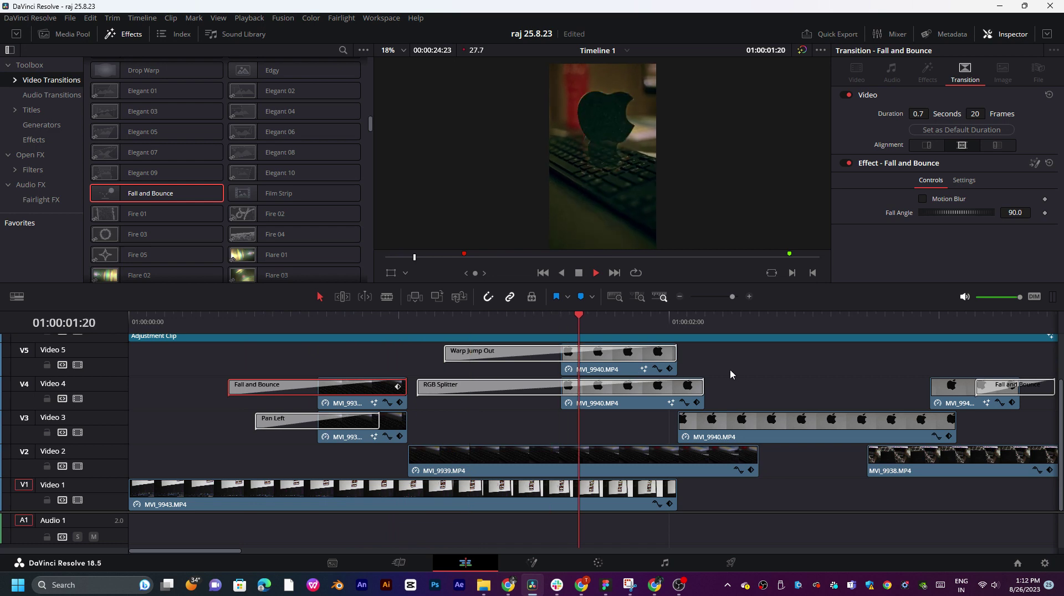
key(space)
- Move the adjustment clip up to Video 7 and duplicate the Video 5 MVI_9940.MP4 clip with its Warp Jump Out transition onto Video 6
scroll(427, 374, up, 2)
drag(427, 374, 374, 350)
scroll(402, 381, down, 1)
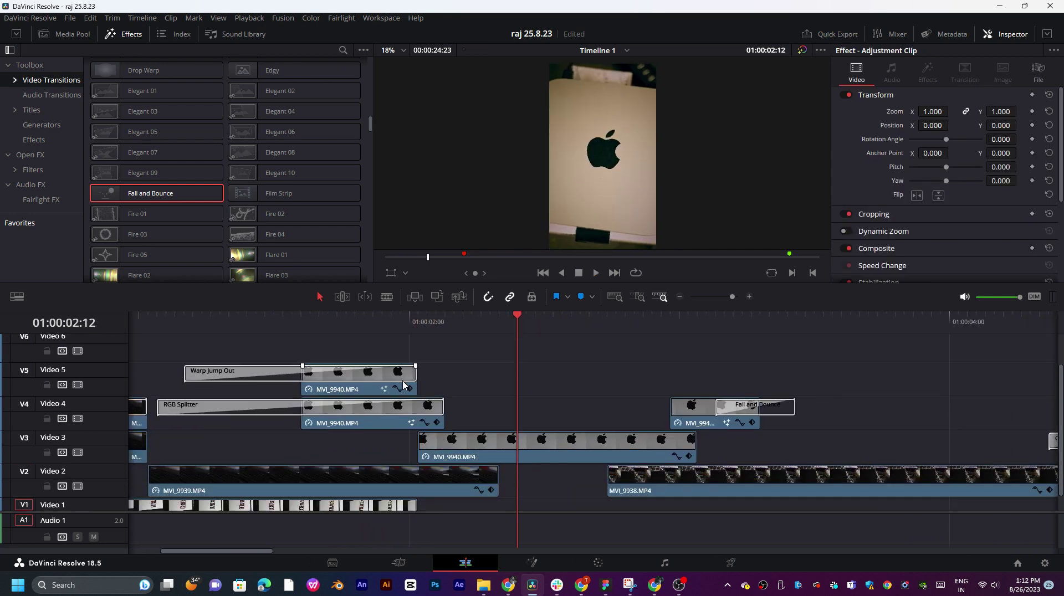
click(341, 391)
drag(341, 394, 339, 357)
scroll(338, 361, up, 1)
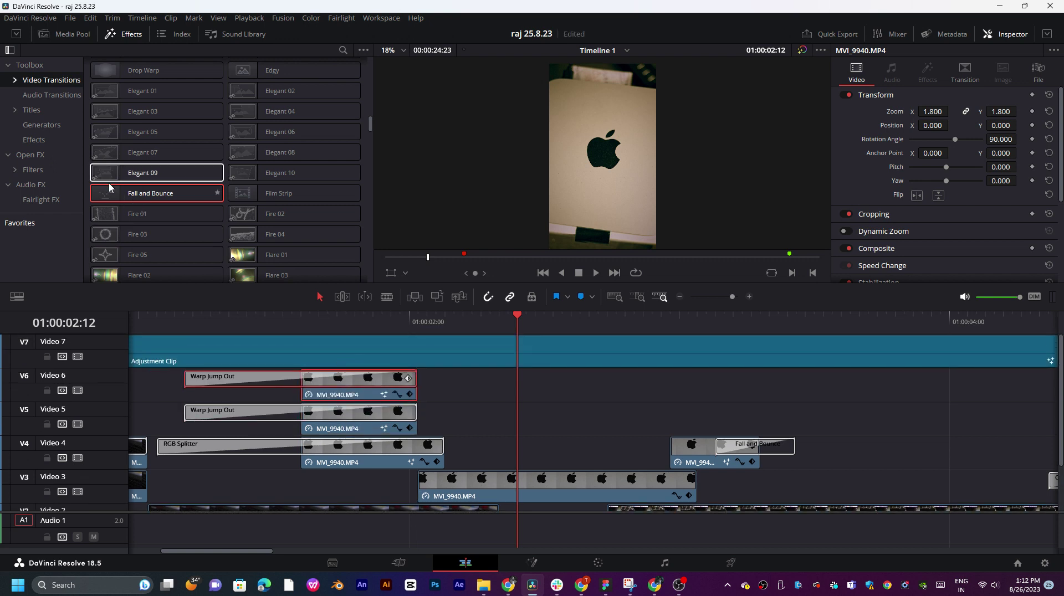
- Replace Warp Jump Out on the Video 6 clip with Fall and Bounce and preview the result
drag(143, 222, 244, 378)
click(183, 319)
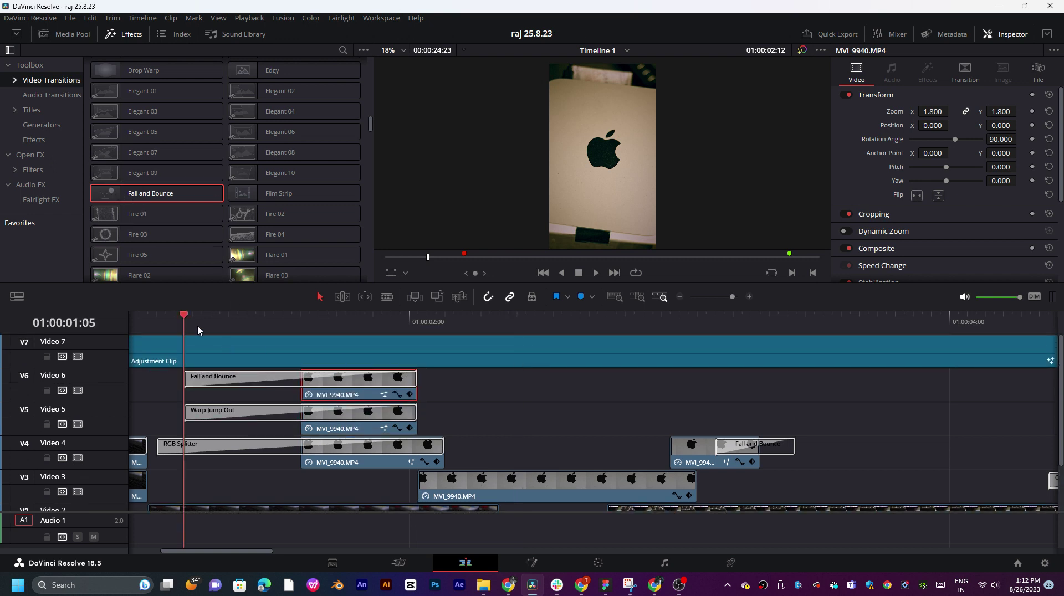
key(space)
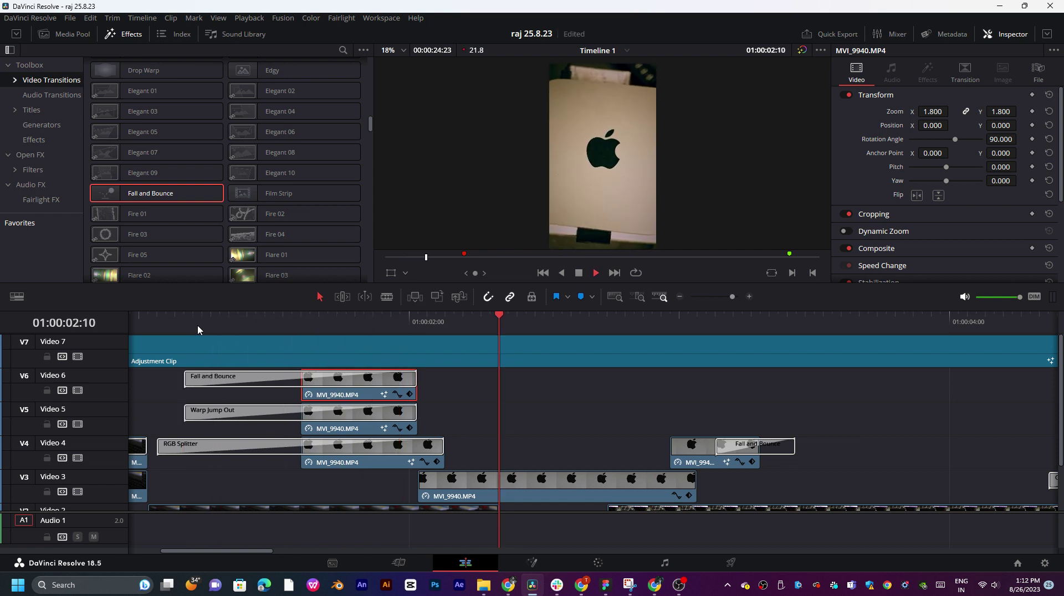
key(space)
- Extend the Video 6 clip to end with the RGB Splitter clip and lengthen its Fall and Bounce transition to 32 frames
scroll(596, 419, left, 3)
scroll(505, 383, down, 1)
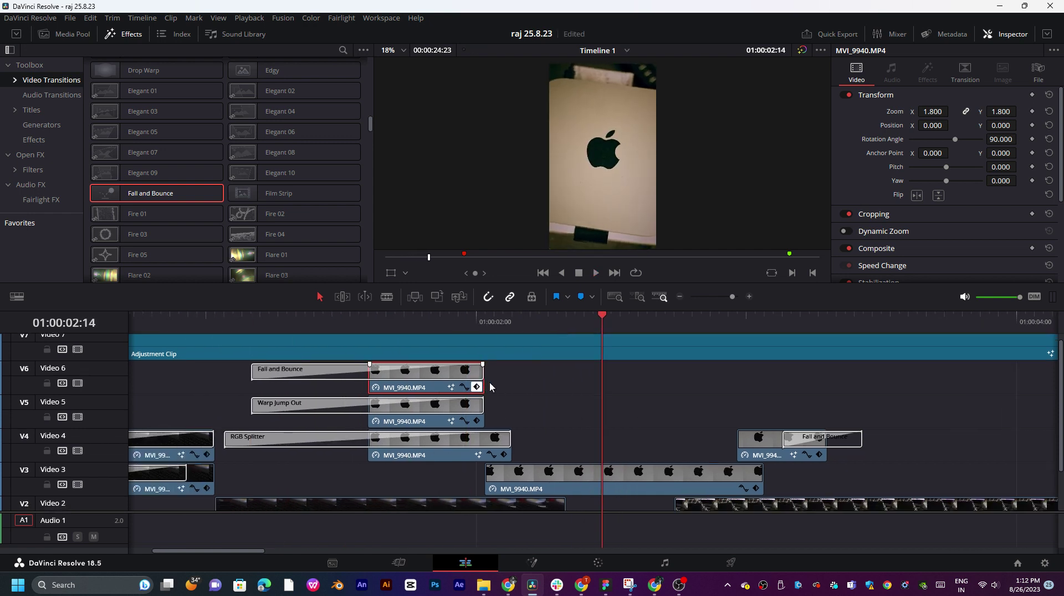
mouse_move(487, 385)
mouse_down()
mouse_move(507, 388)
mouse_move(506, 371)
mouse_up()
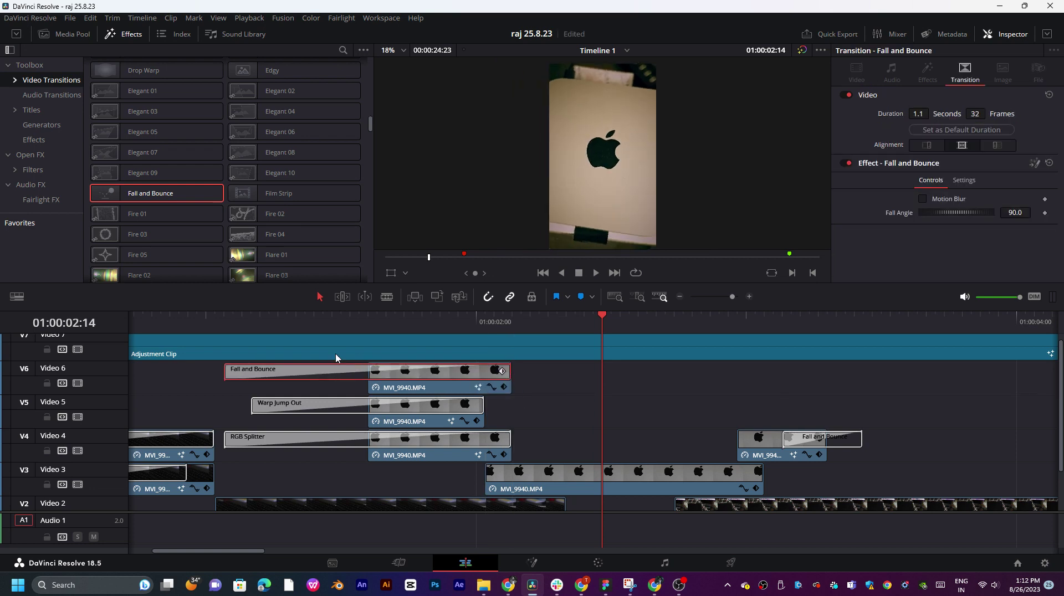
- Replay the stacked Fall and Bounce, Warp Jump Out and RGB Splitter transitions to check how they combine
click(179, 326)
key(space)
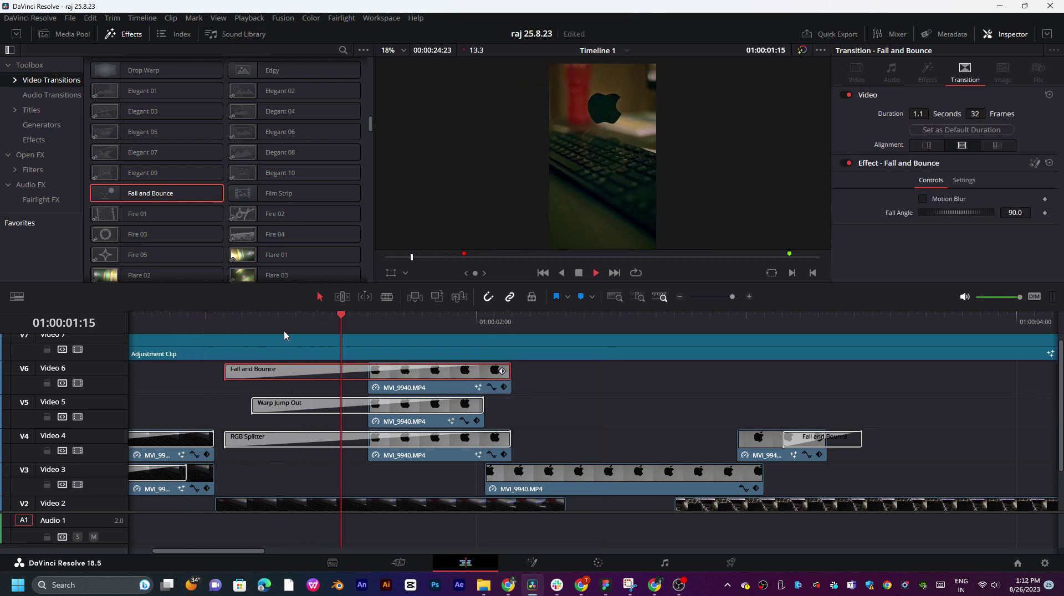
click(218, 317)
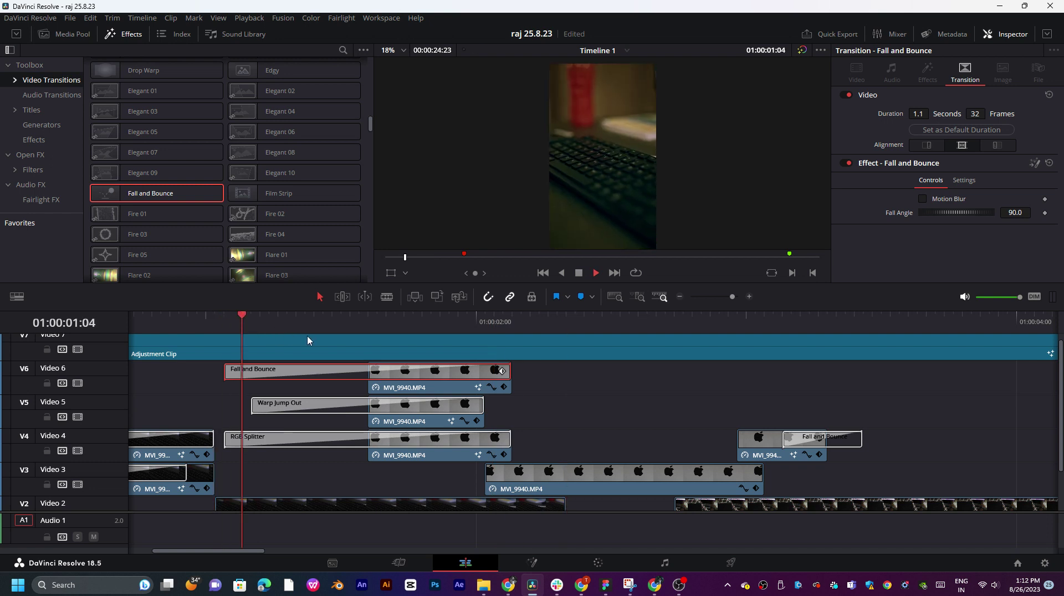
click(227, 326)
key(space)
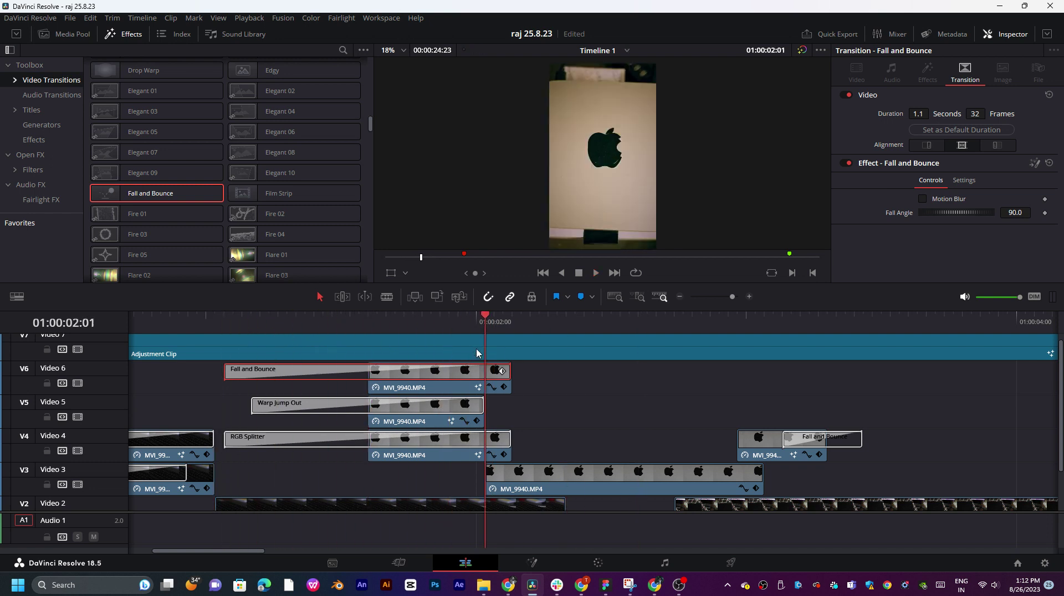
key(ctrl+minus)
click(192, 321)
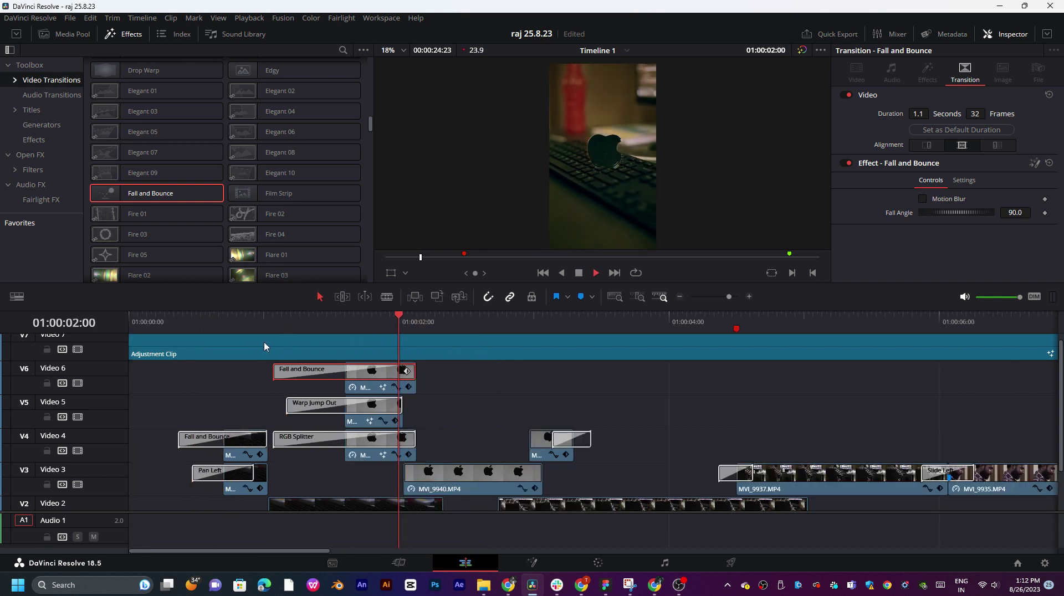
click(326, 328)
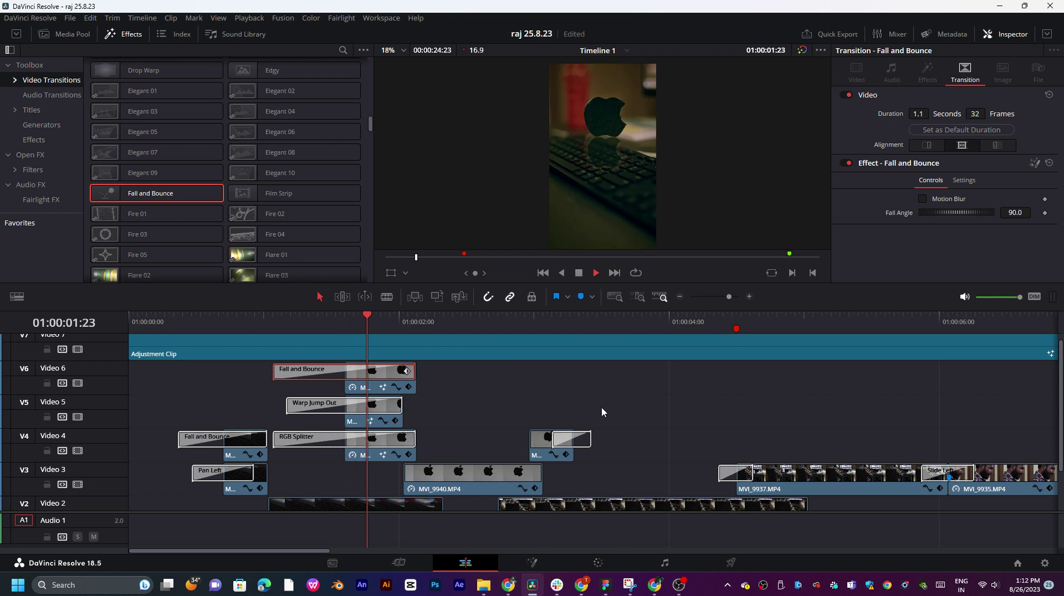
- Play the section around the short Video 4 transition between MVI_9940.MP4 and MVI_9938.MP4 to check it
scroll(601, 407, right, 5)
scroll(600, 407, down, 1)
scroll(504, 402, right, 2)
scroll(446, 391, right, 2)
scroll(447, 391, down, 1)
click(298, 327)
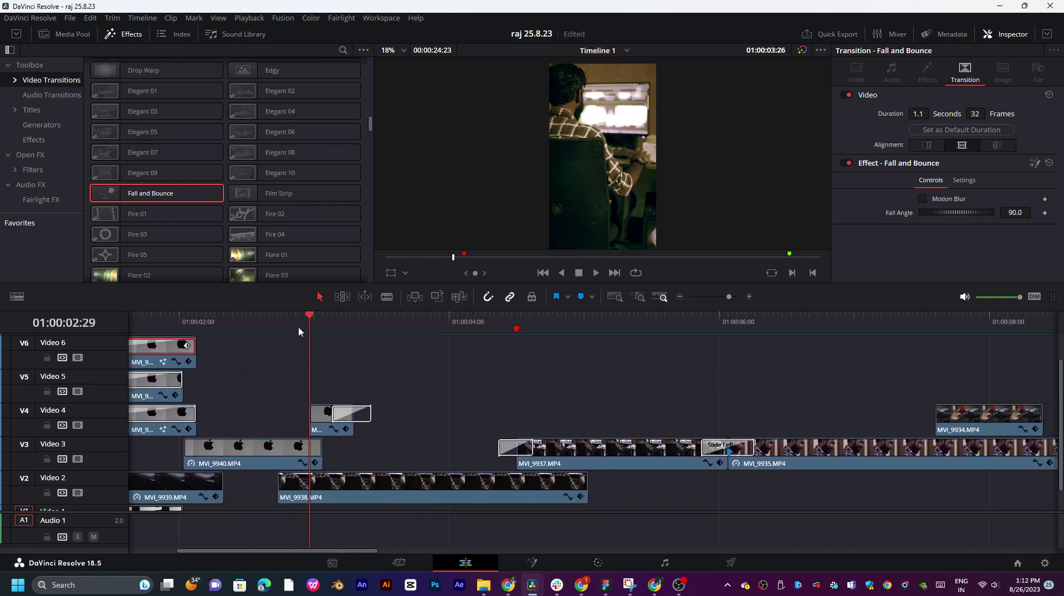
key(space)
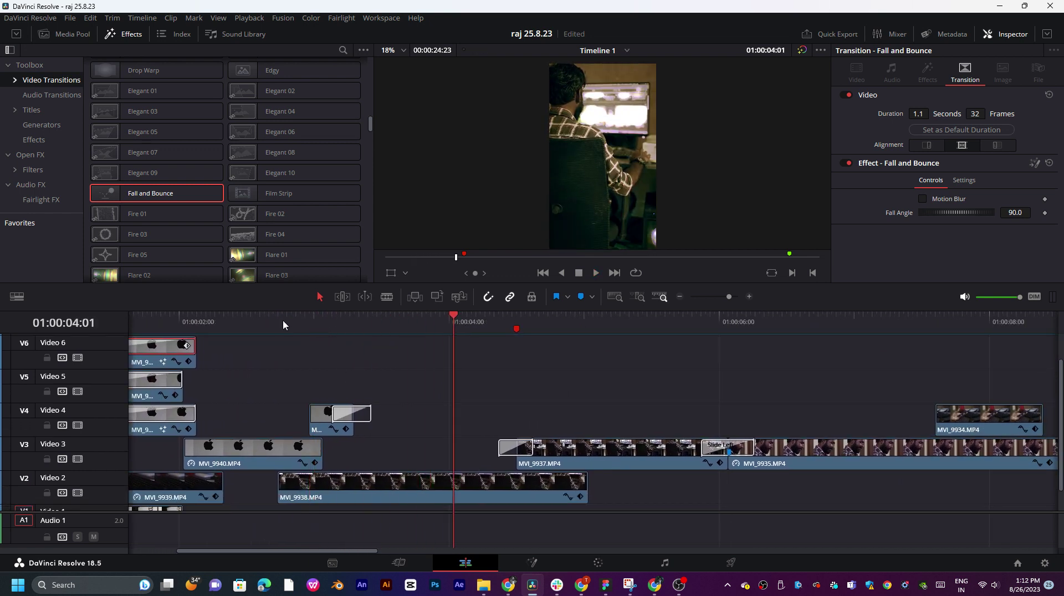
click(246, 323)
key(space)
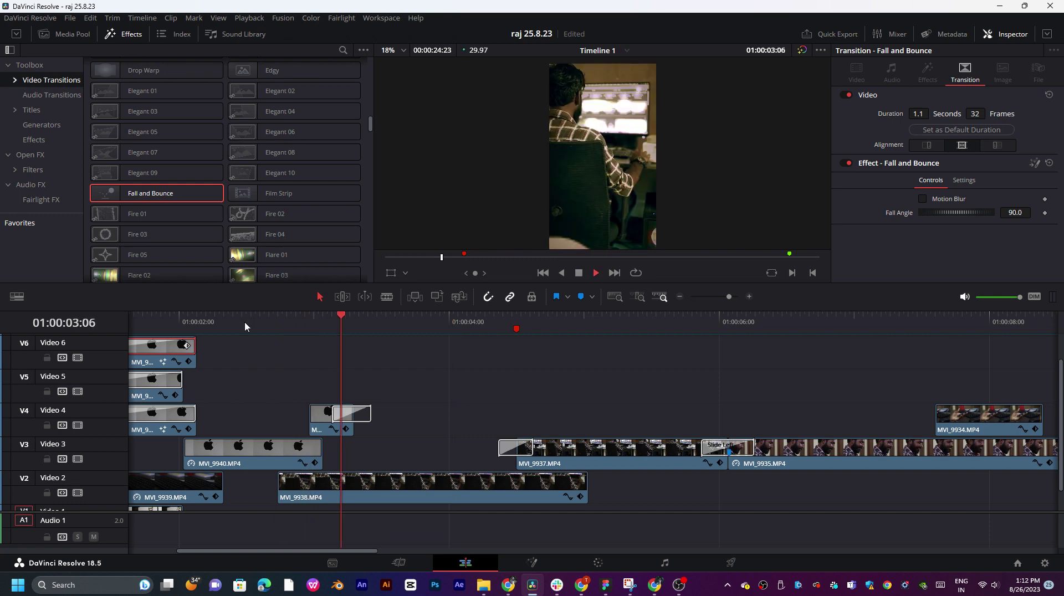
- Follow the playback through the MVI_9937.MP4 to MVI_9932.MP4 clips to review the rest of the sequence
scroll(584, 375, right, 3)
scroll(584, 374, down, 1)
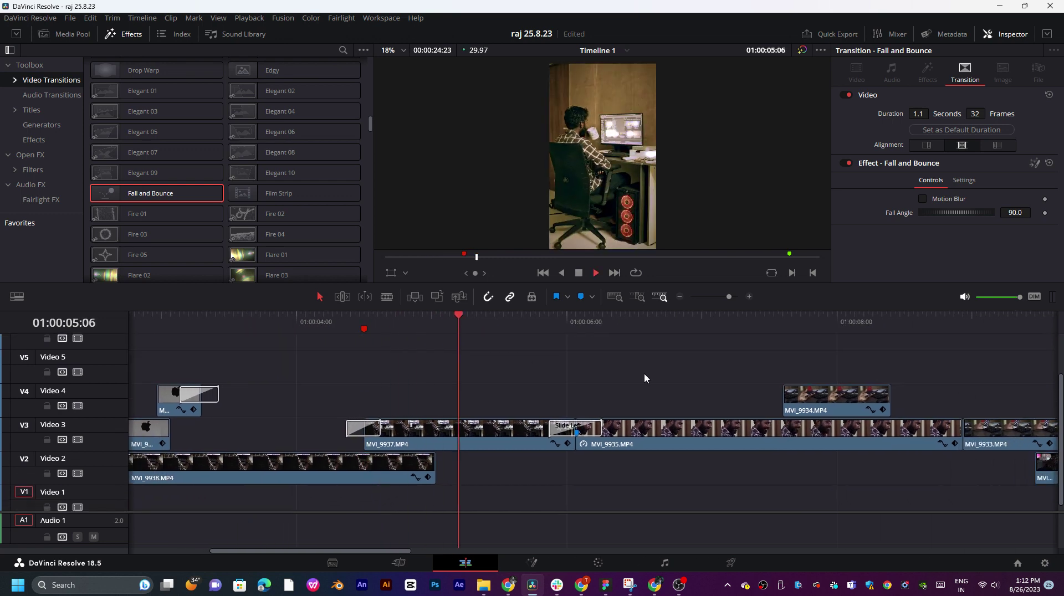
scroll(644, 374, right, 2)
scroll(515, 361, right, 1)
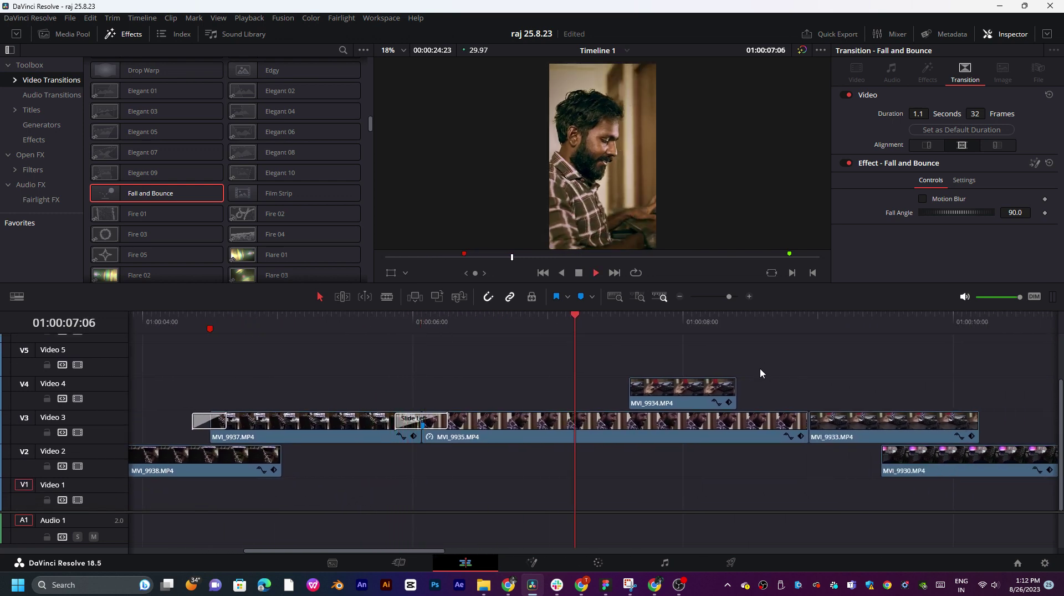
scroll(693, 371, right, 3)
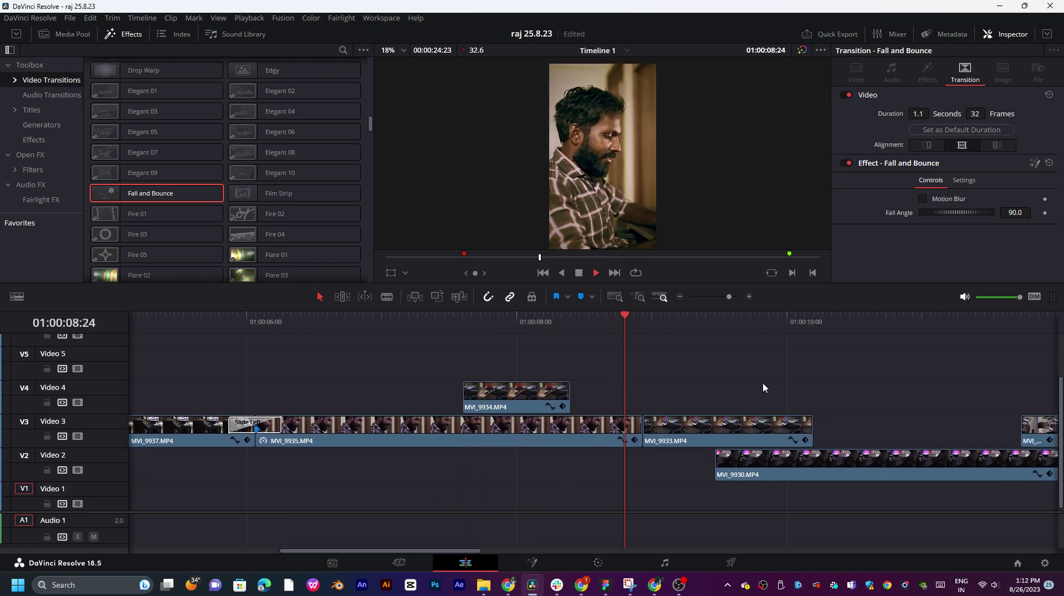
scroll(717, 384, right, 1)
scroll(717, 384, down, 2)
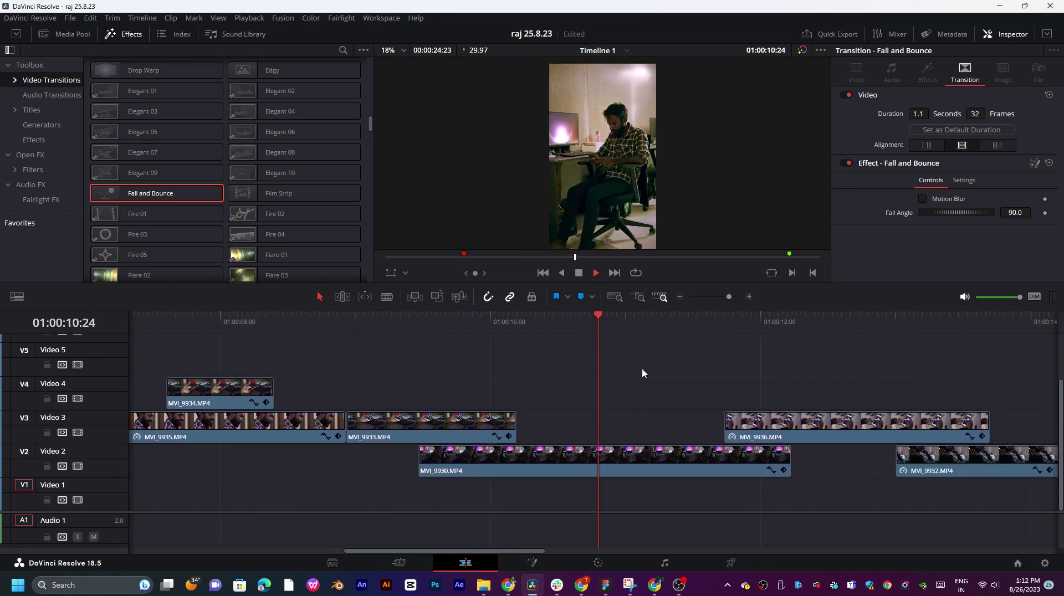
scroll(641, 367, down, 1)
scroll(637, 368, right, 1)
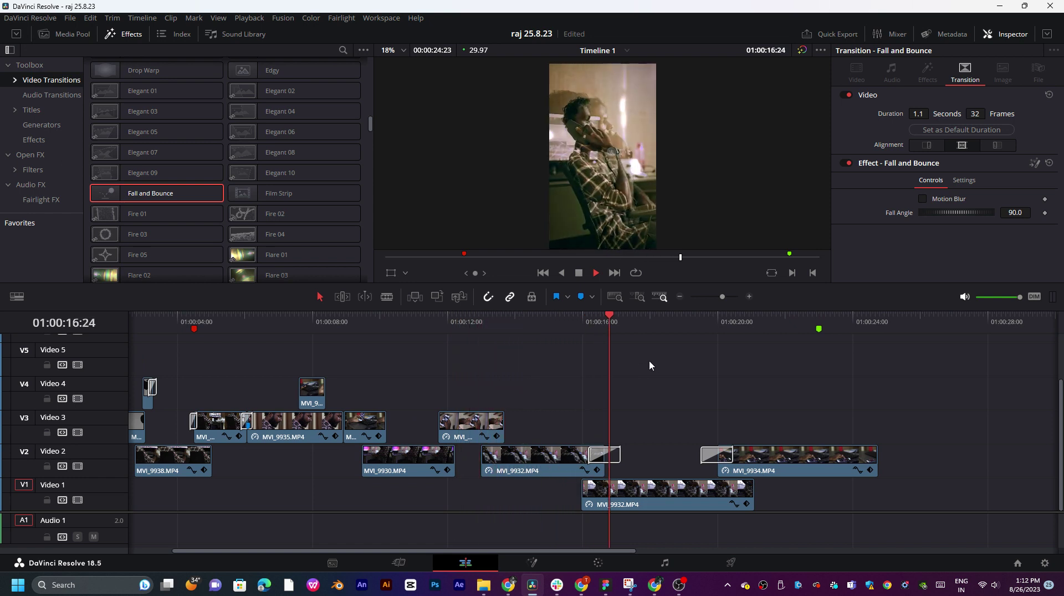
- Examine the cut from MVI_9933.MP4 to MVI_9930.MP4 by replaying the stretch around 01:00:09:14
drag(507, 327, 359, 326)
key(space)
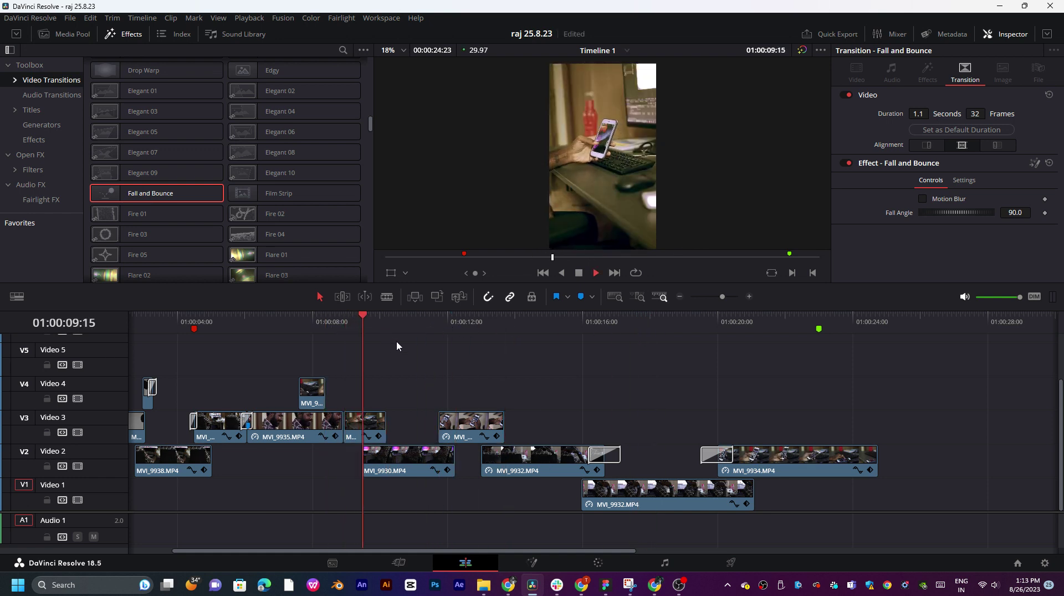
click(365, 321)
key(space)
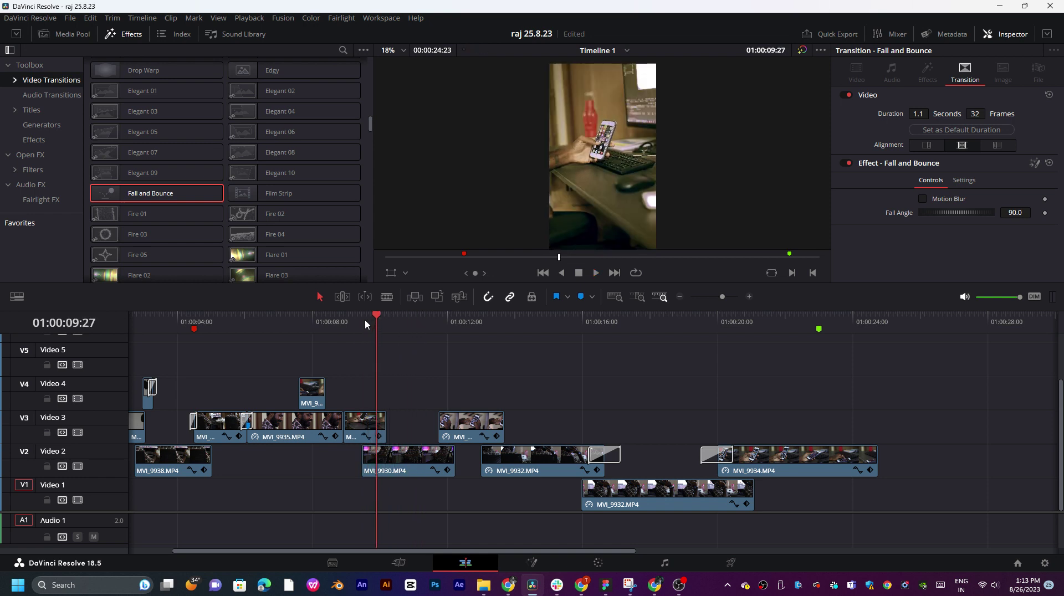
key(space)
click(364, 320)
click(386, 320)
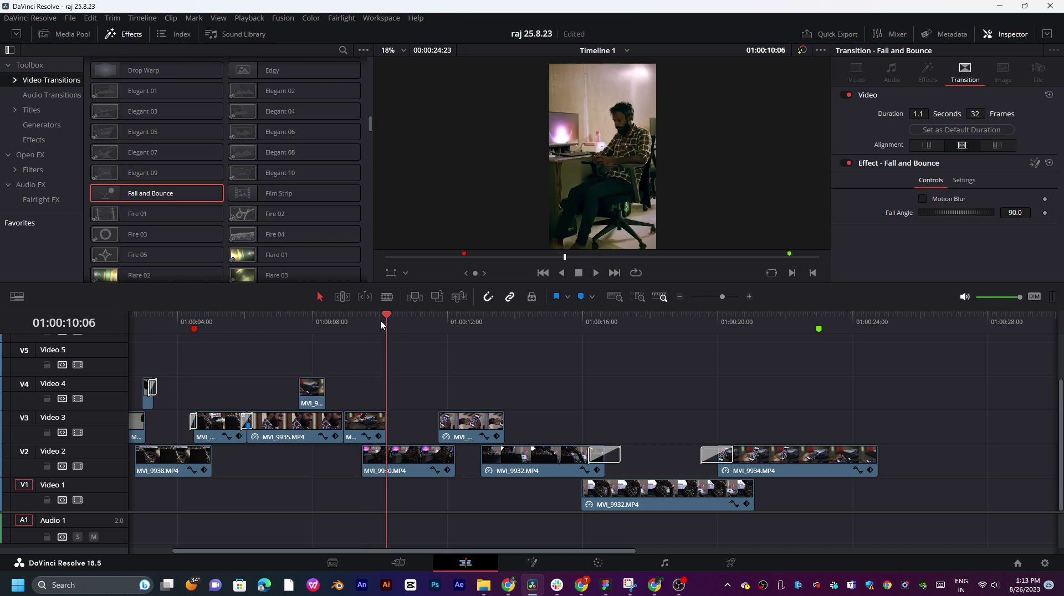
click(362, 320)
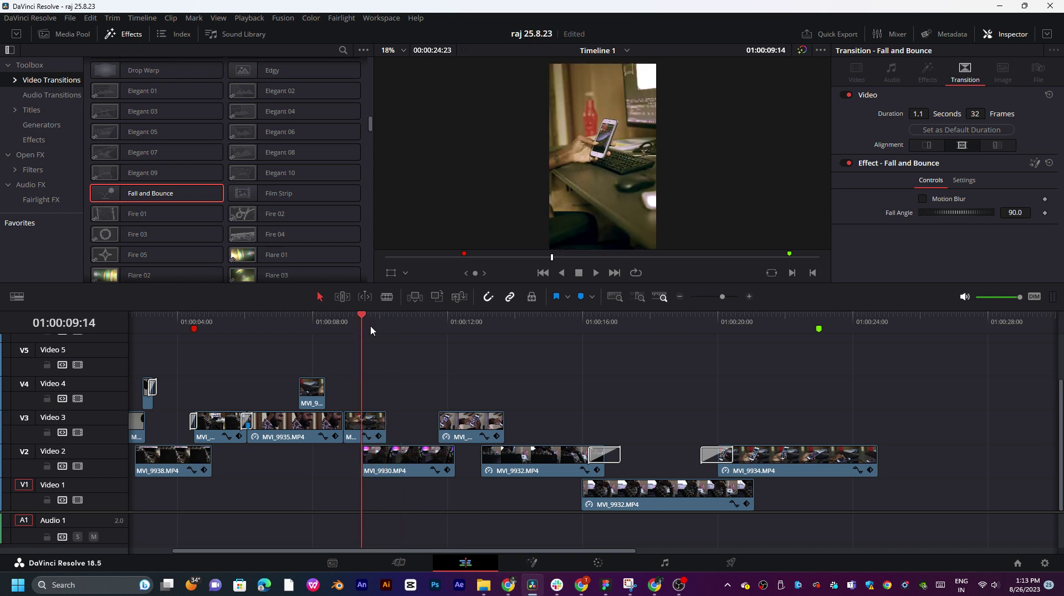
- Return to the timeline's start and play through the Fall and Bounce transitions up to the laptop shot
drag(370, 326, 96, 372)
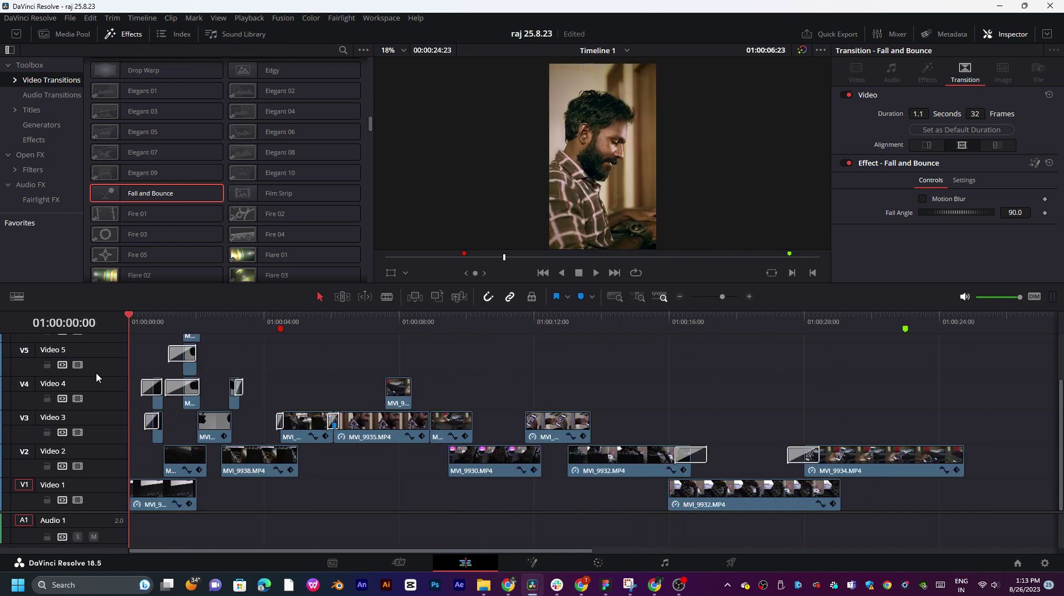
key(space)
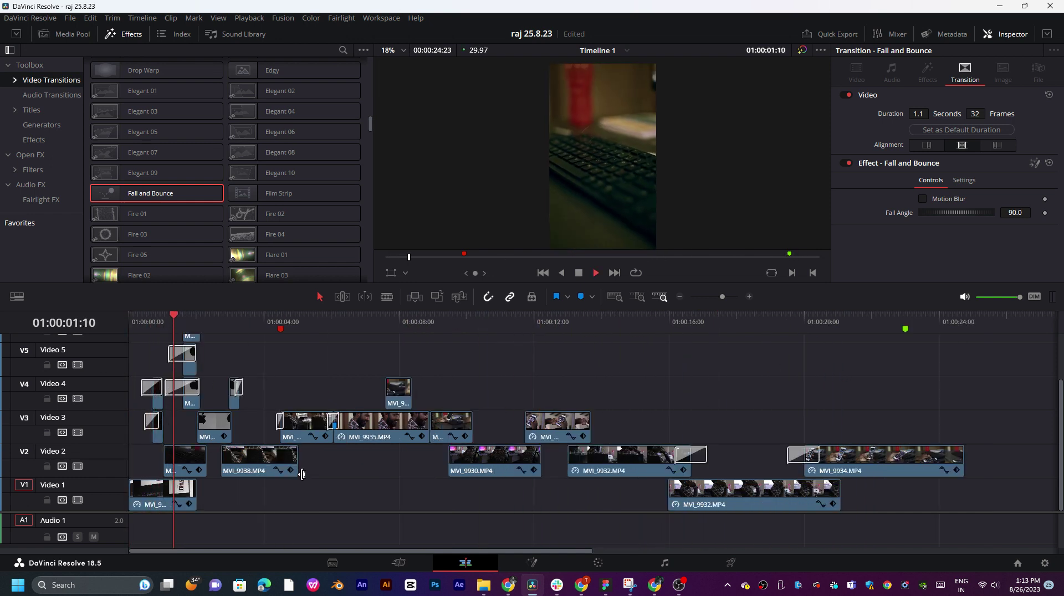
key(space)
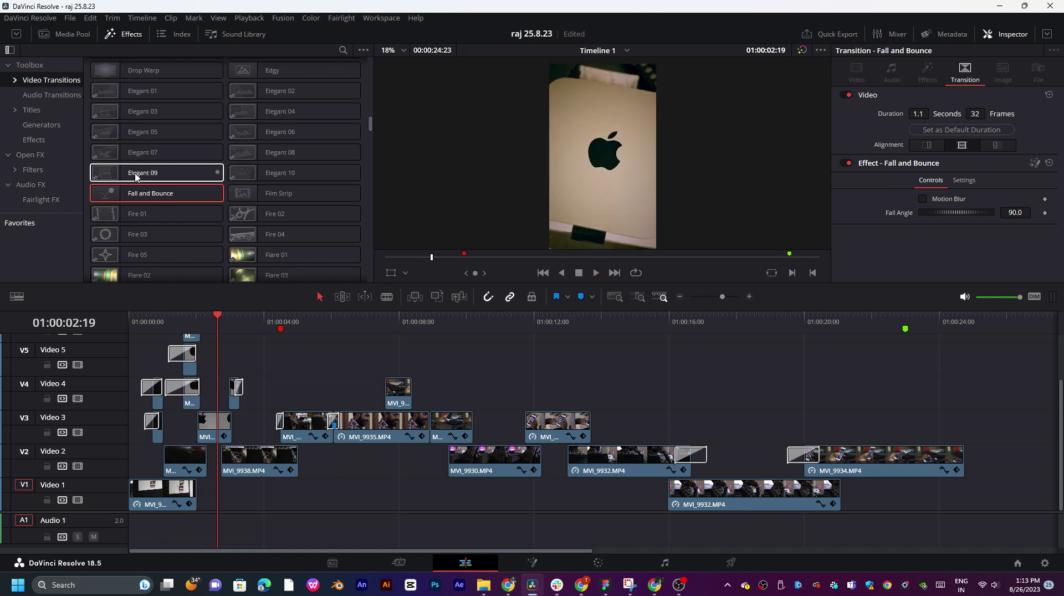
- Duplicate the Video 7 adjustment clip directly above onto Video 8
click(40, 158)
scroll(382, 385, up, 2)
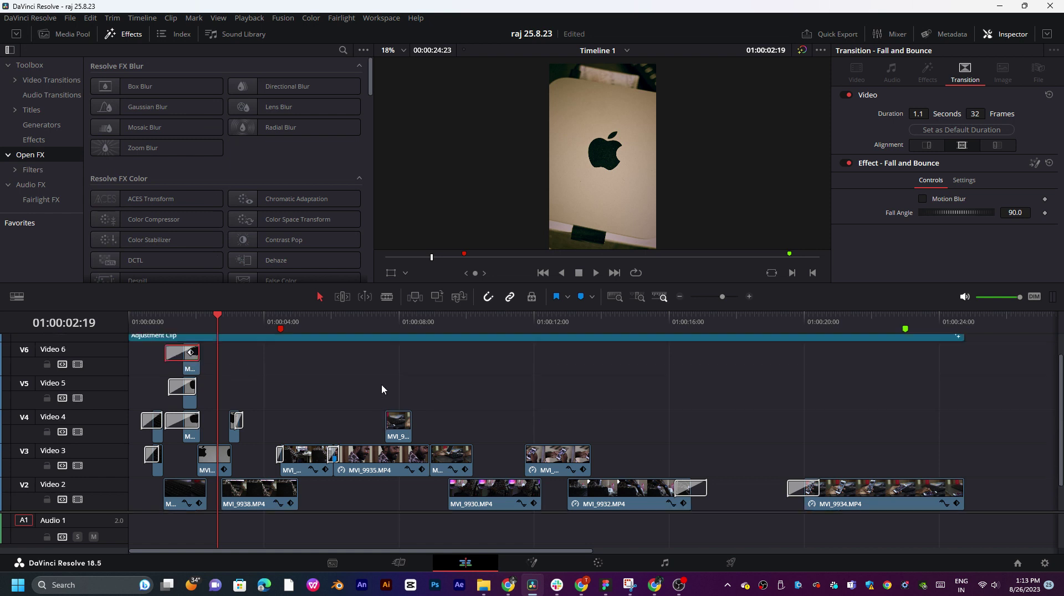
click(284, 350)
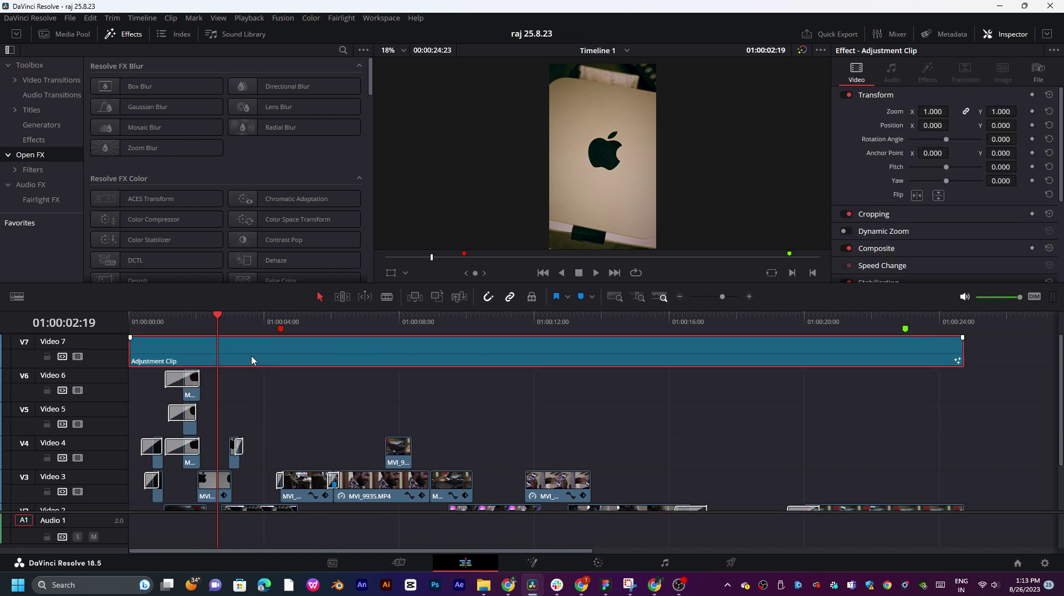
drag(252, 357, 246, 323)
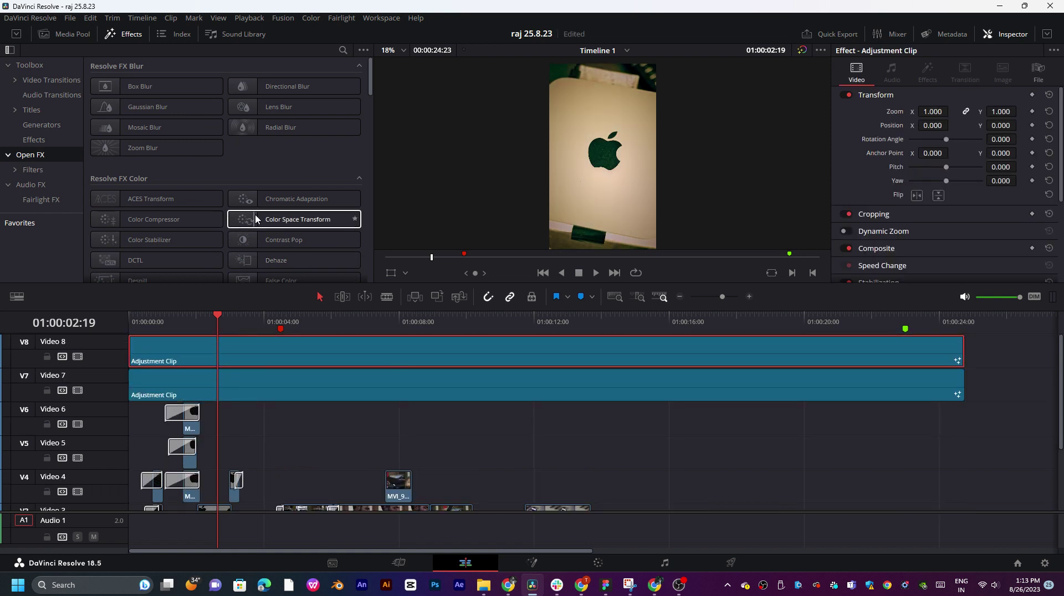
- Try placing a Four Color Gradient generator over the adjustment clip on Video 8, then undo it
click(34, 169)
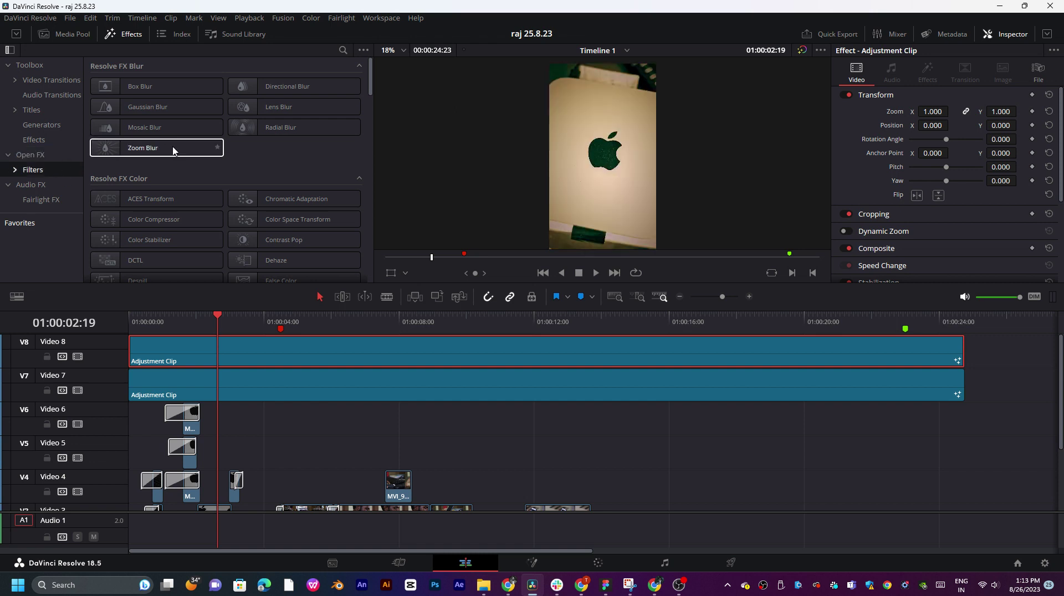
scroll(246, 178, down, 5)
scroll(246, 178, down, 3)
click(55, 127)
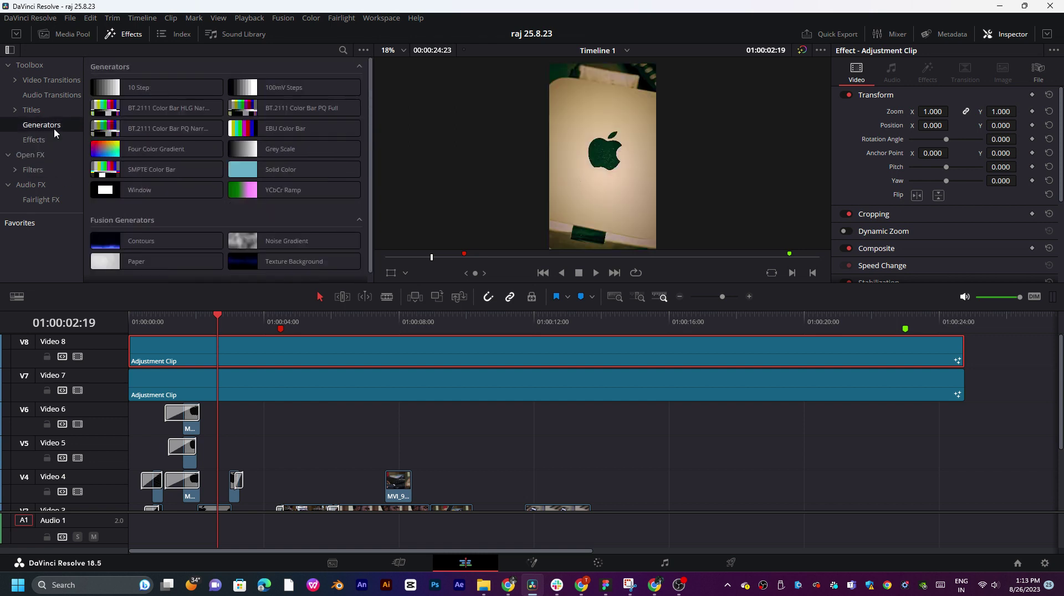
drag(149, 149, 284, 341)
key(ctrl+z)
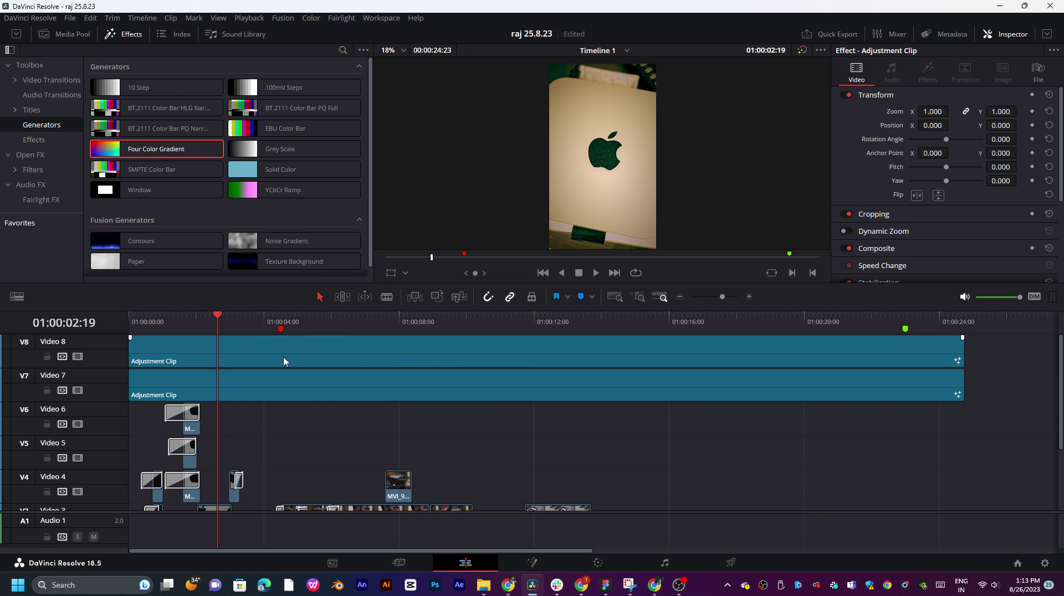
- Replace the Video 8 adjustment clip with a Four Color Gradient generator extended to the end of the Video 7 adjustment clip
key(Delete)
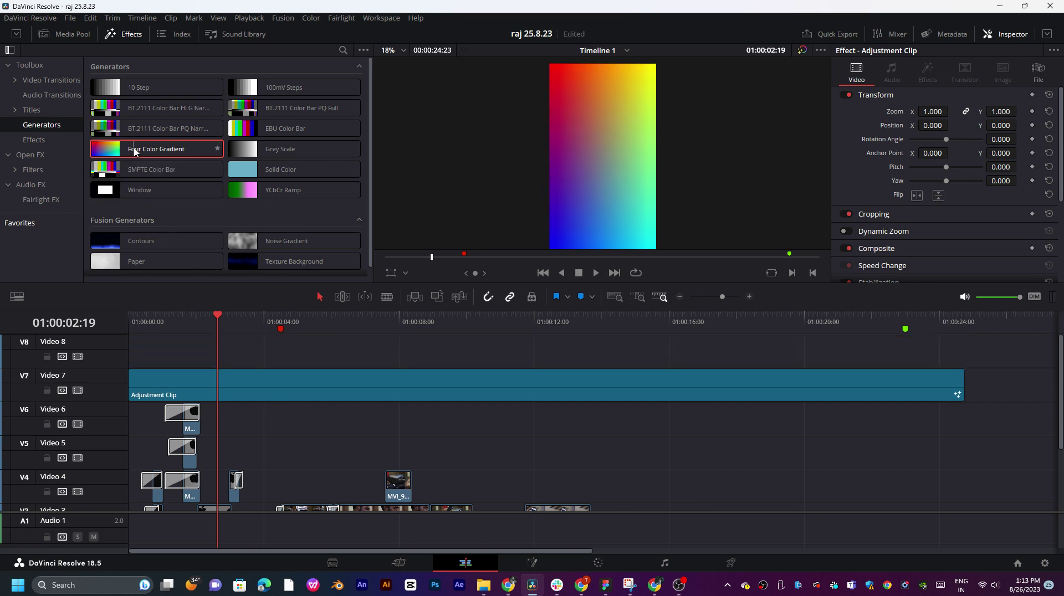
drag(132, 148, 963, 344)
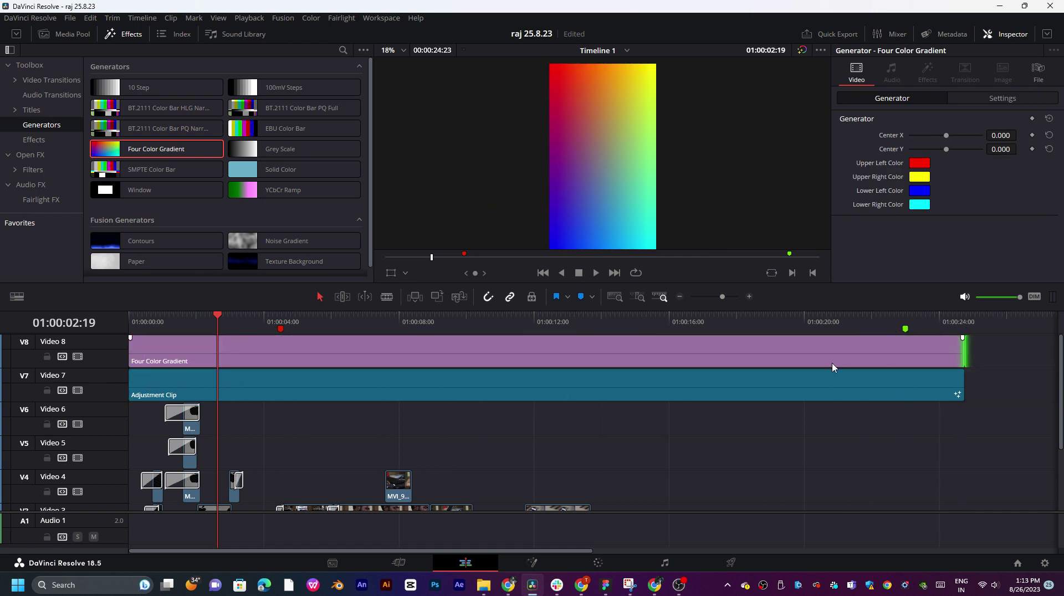
- Try the Add and Color composite modes on the Four Color Gradient, keep Color, and play back the blended footage
click(974, 97)
scroll(942, 211, down, 5)
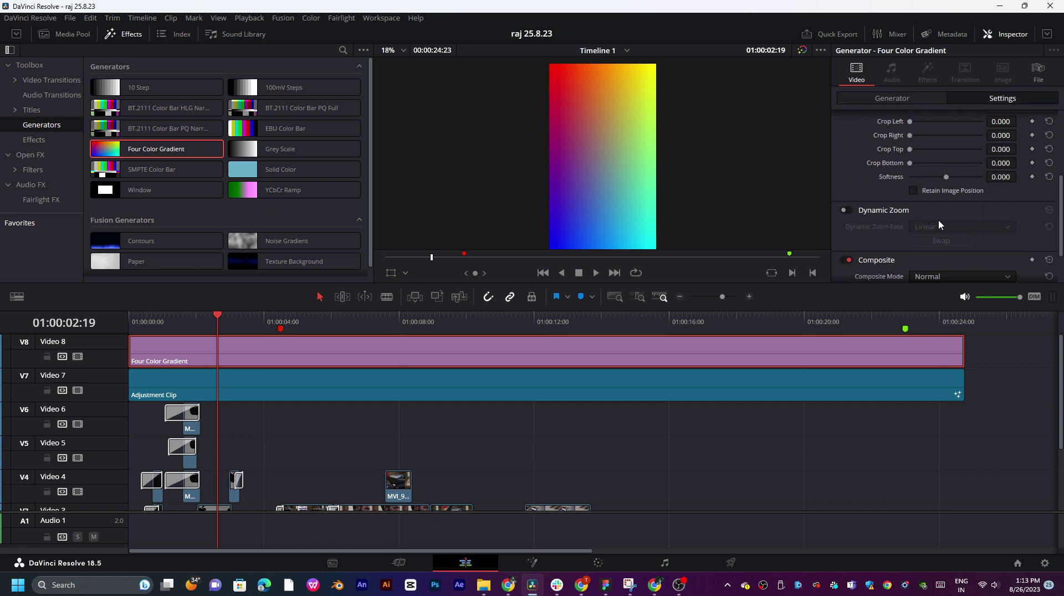
scroll(939, 222, down, 2)
click(942, 244)
click(932, 277)
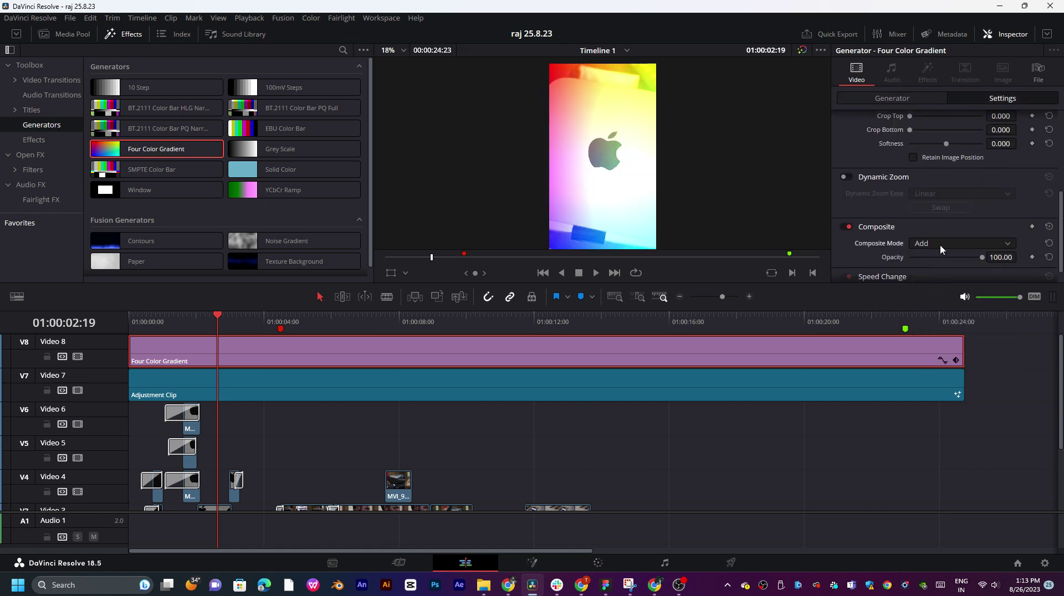
click(959, 243)
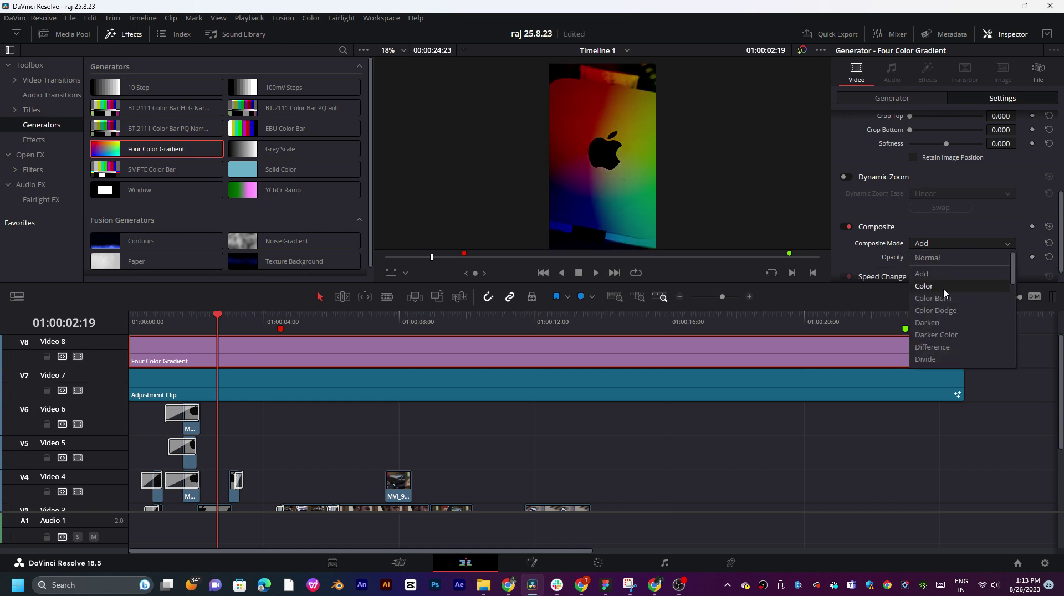
click(944, 291)
key(space)
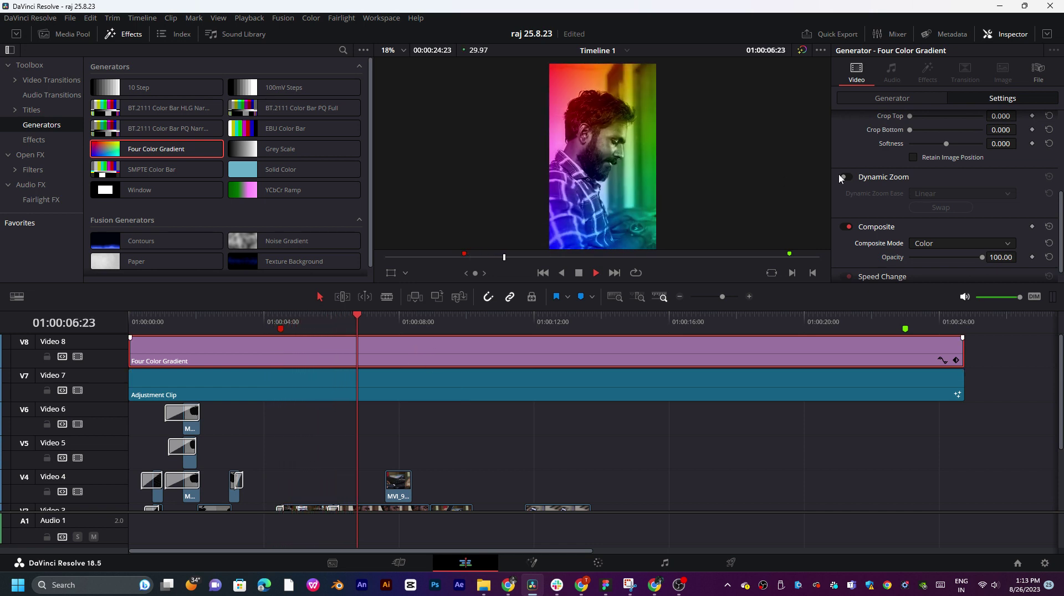
drag(421, 321, 110, 346)
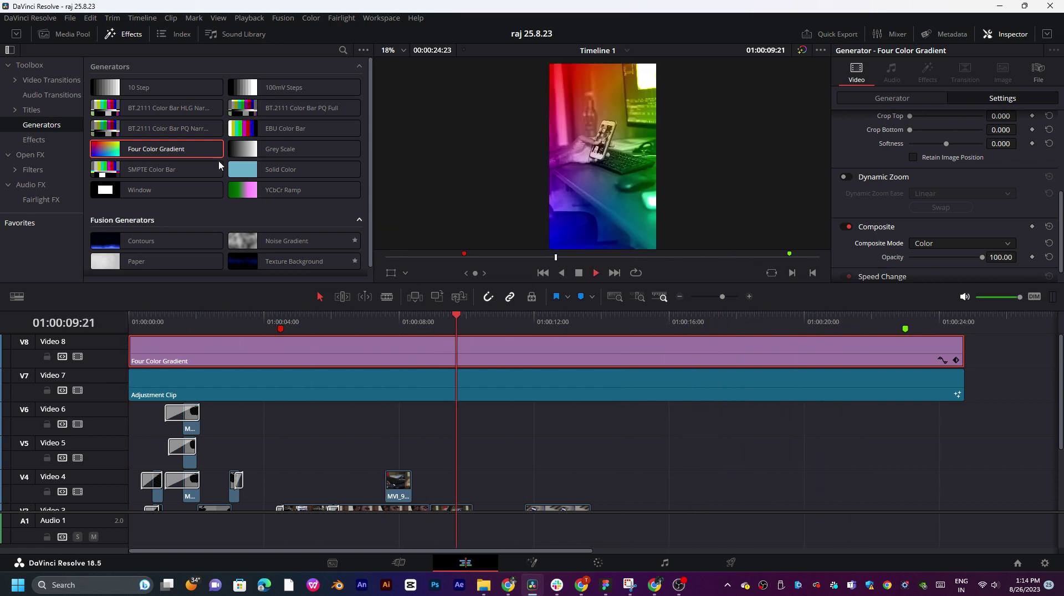
- Lower the Four Color Gradient's opacity to 23.66 and replay the opening shots
scroll(936, 210, down, 1)
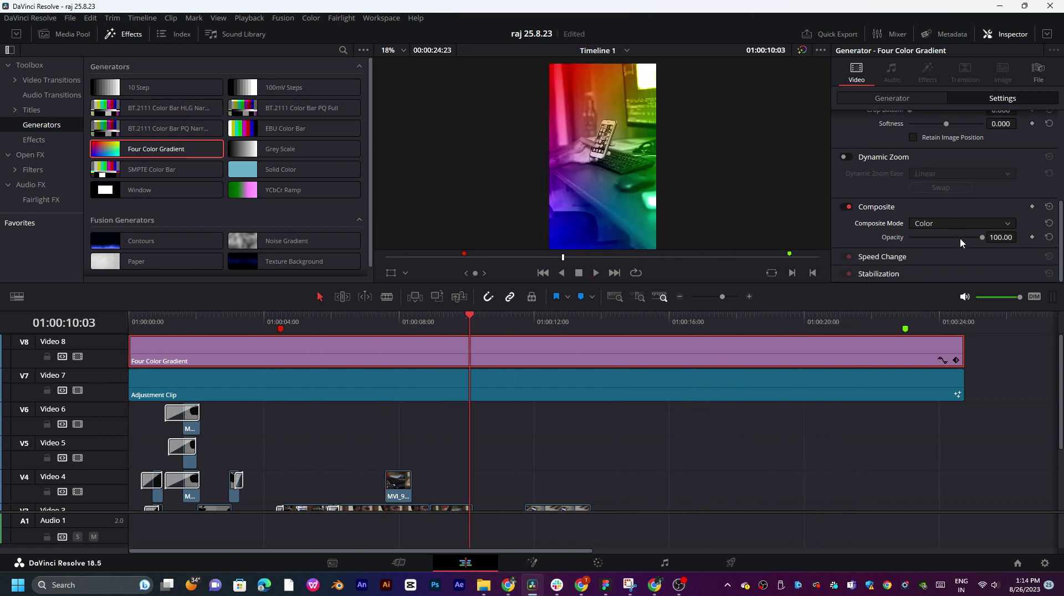
drag(960, 238, 927, 238)
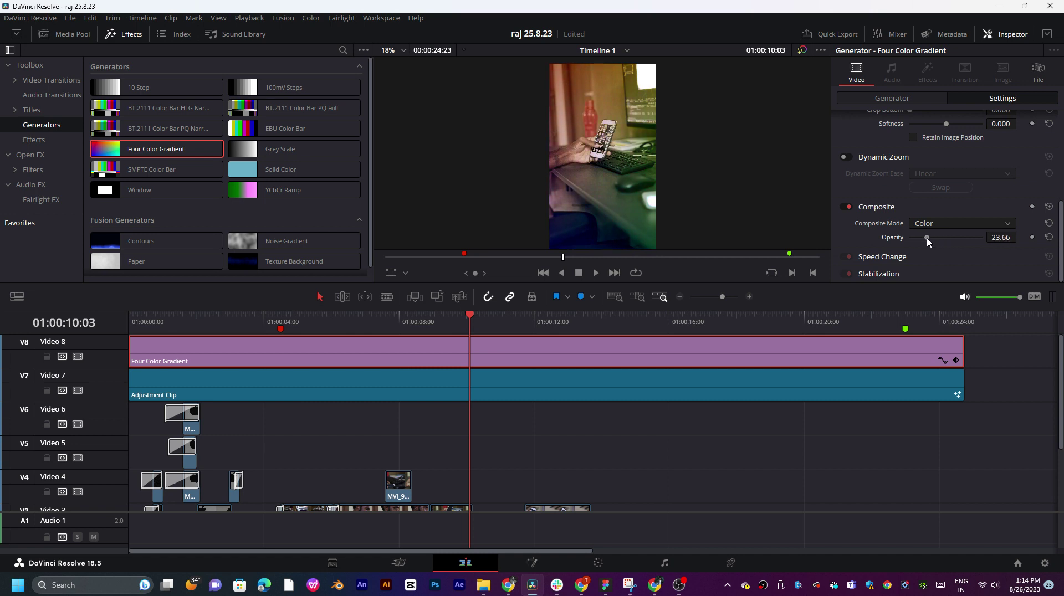
key(space)
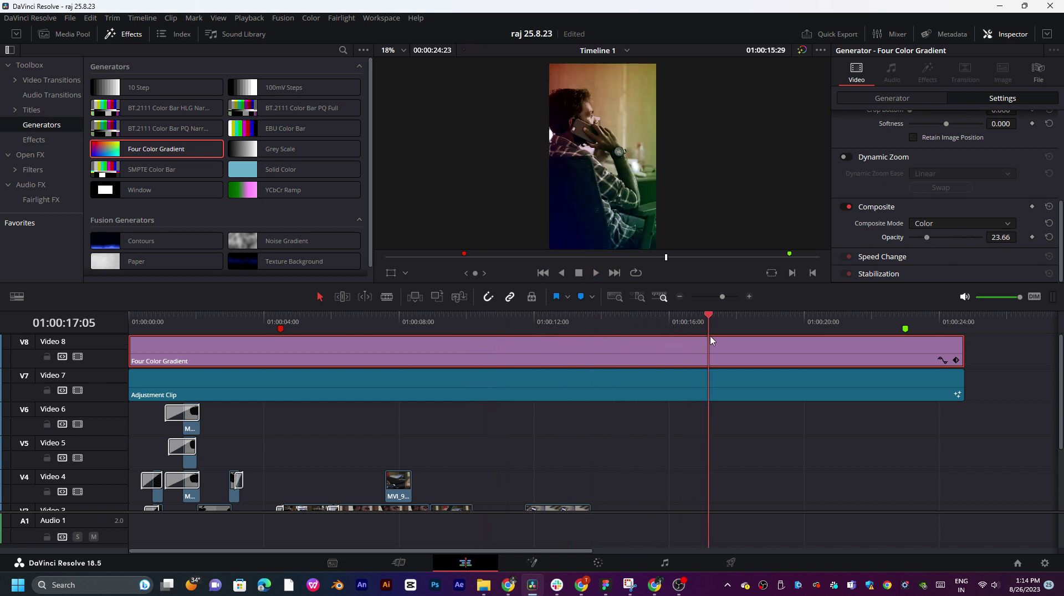
drag(715, 321, 166, 344)
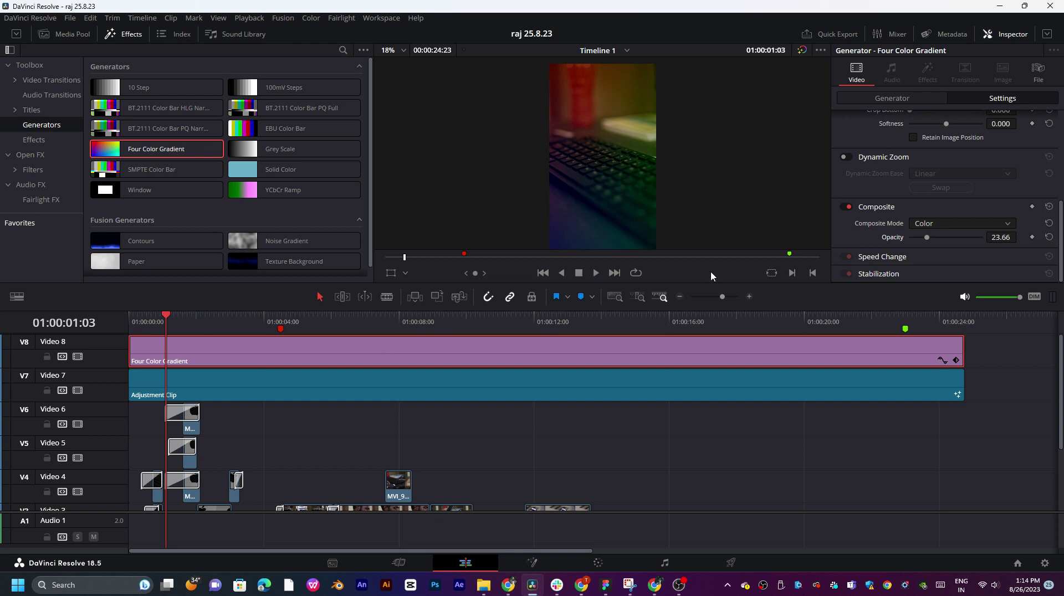
key(space)
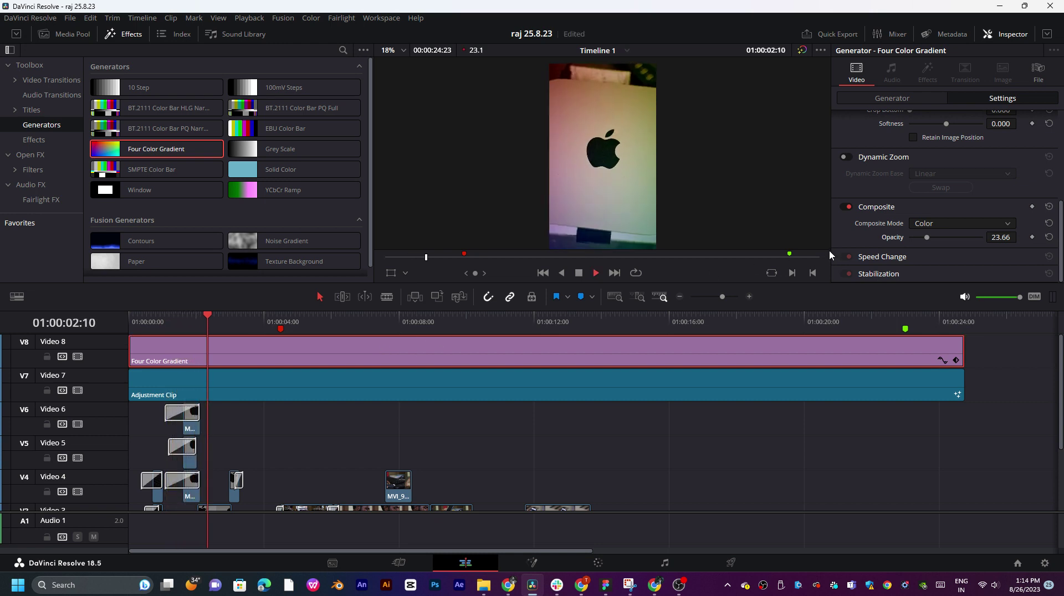
click(130, 329)
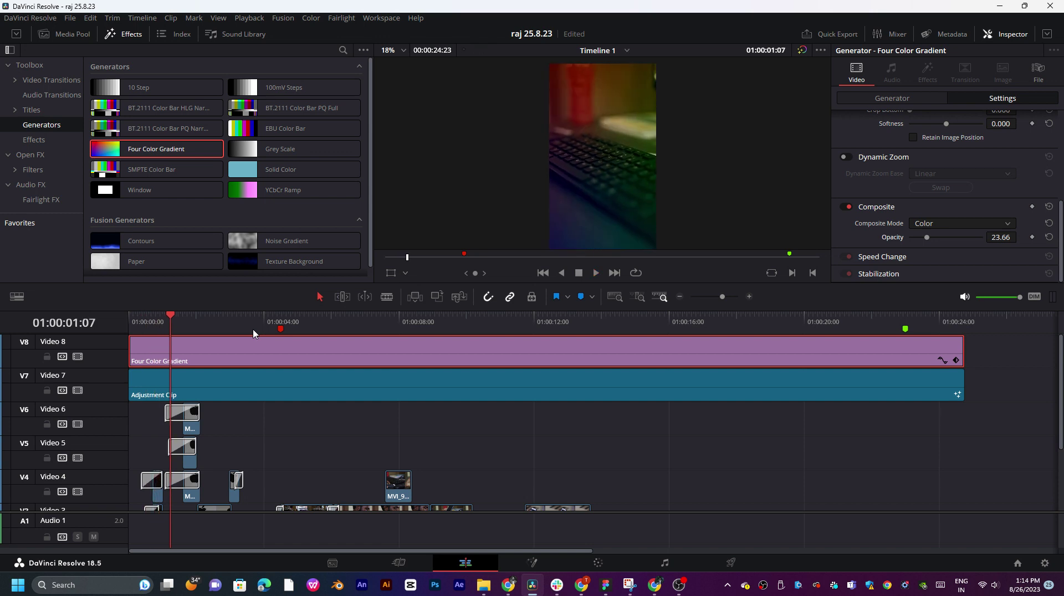
key(space)
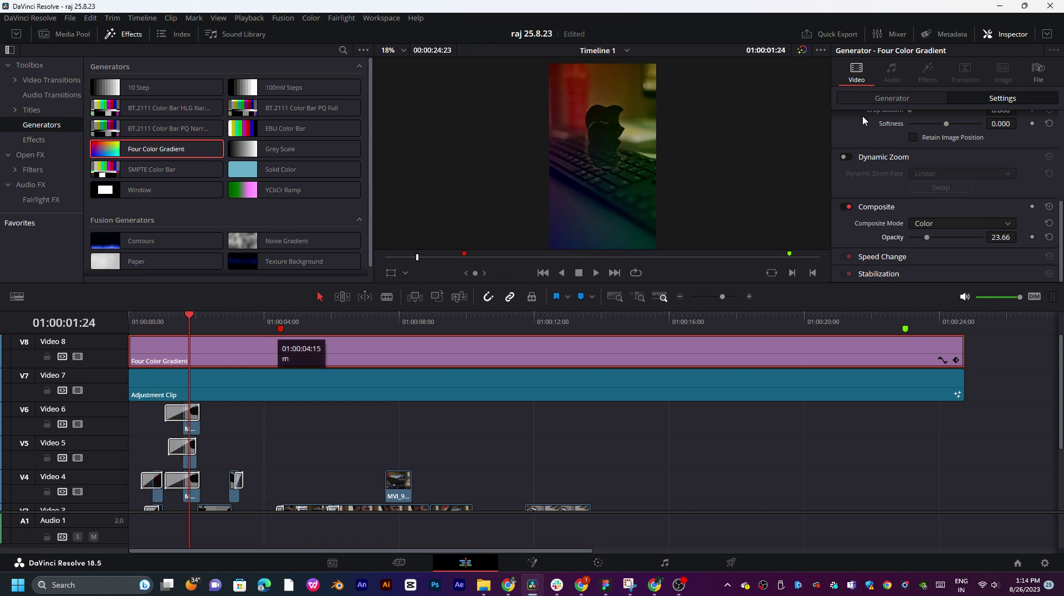
- Set the gradient's Center Y to -1.000 and shift its Center X, leaving the upper left colour as it is
click(885, 104)
click(917, 166)
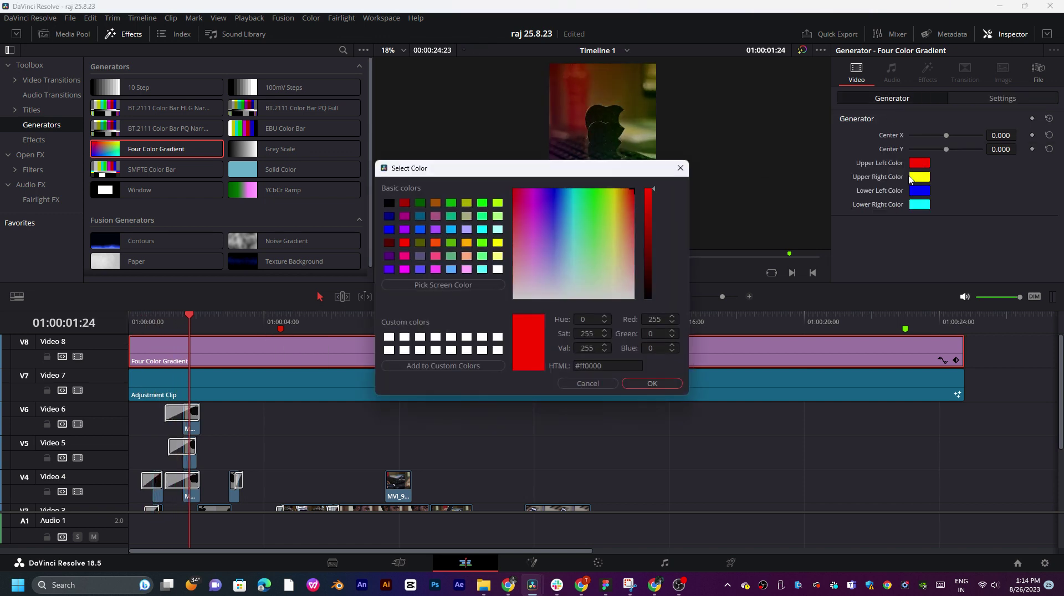
click(611, 387)
drag(943, 153, 897, 151)
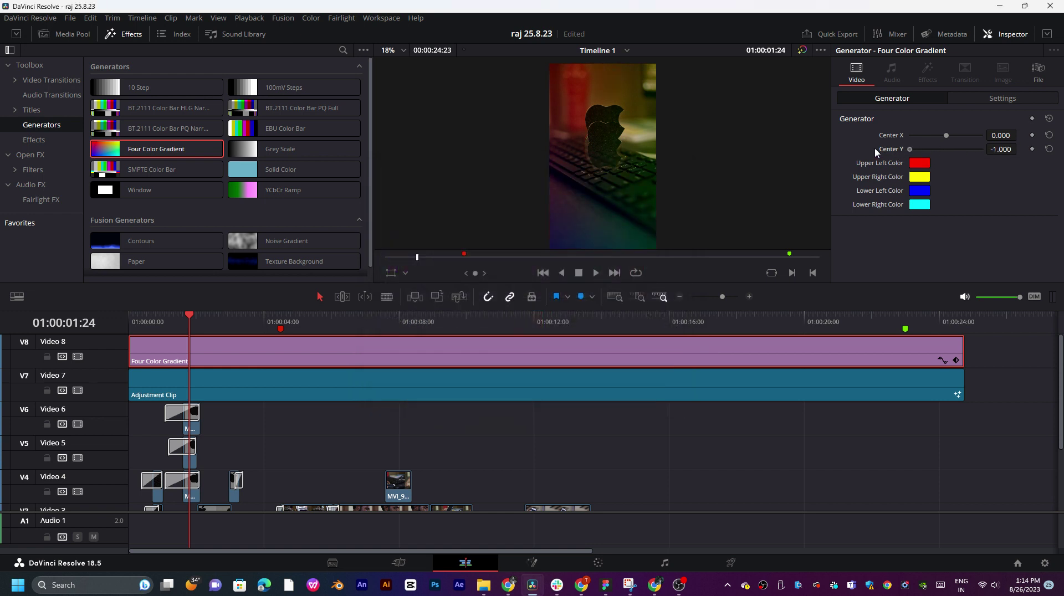
drag(946, 135, 975, 138)
- Delete the full-length Four Color Gradient clip from Video 8
click(591, 324)
key(Delete)
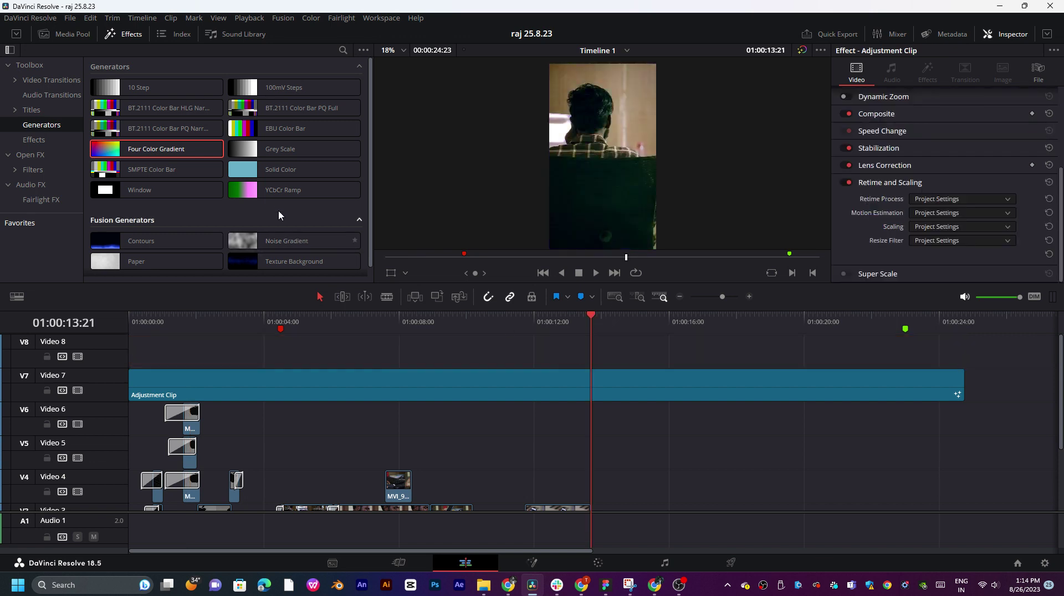
- Try a YCbCr Ramp generator at the start of Video 8, look over its settings, and delete it
drag(282, 193, 283, 348)
click(227, 330)
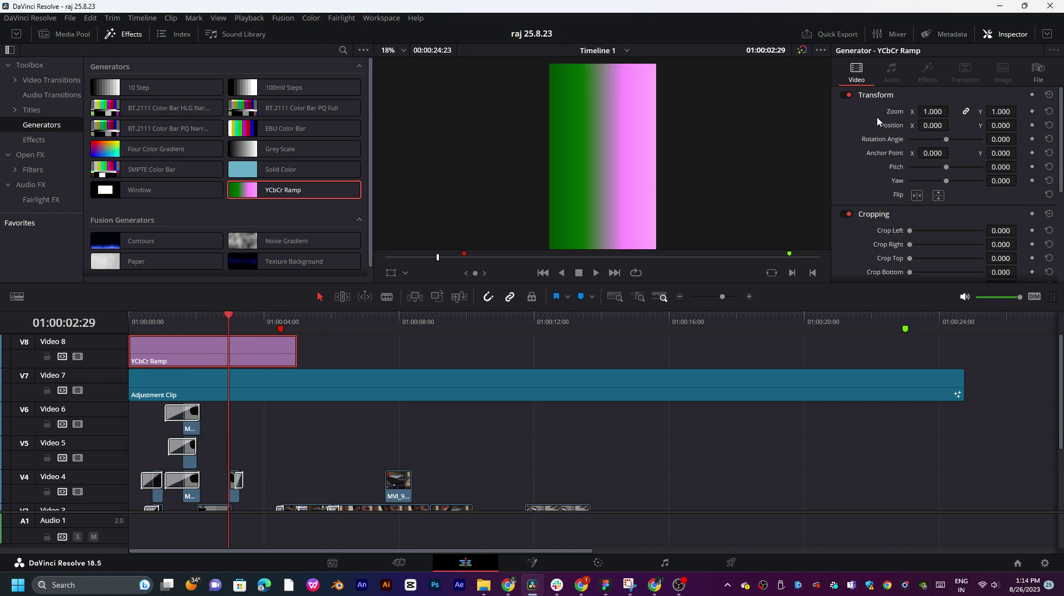
scroll(877, 120, down, 3)
scroll(889, 98, up, 3)
key(Delete)
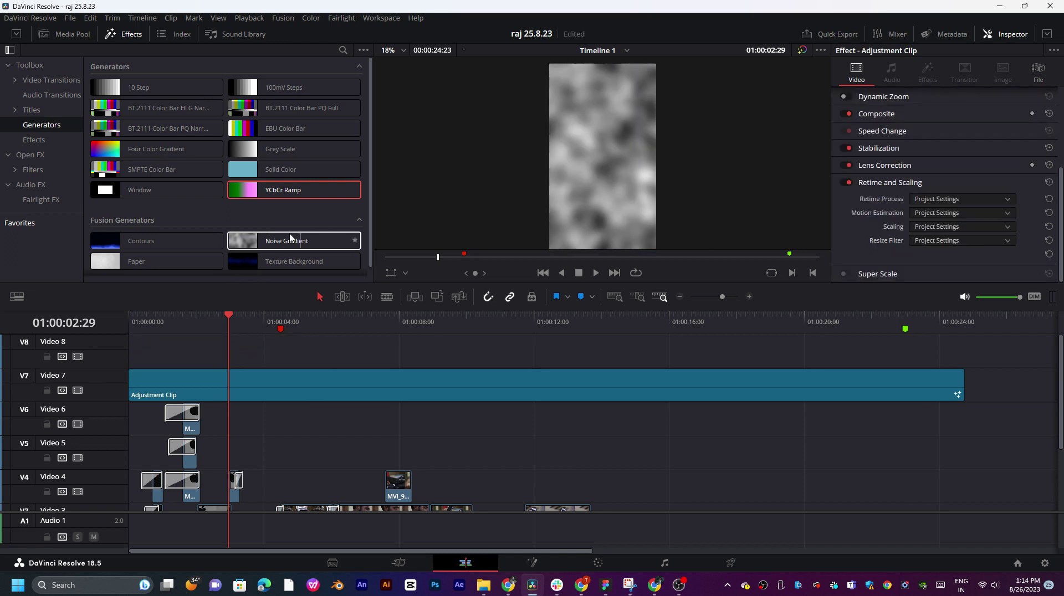
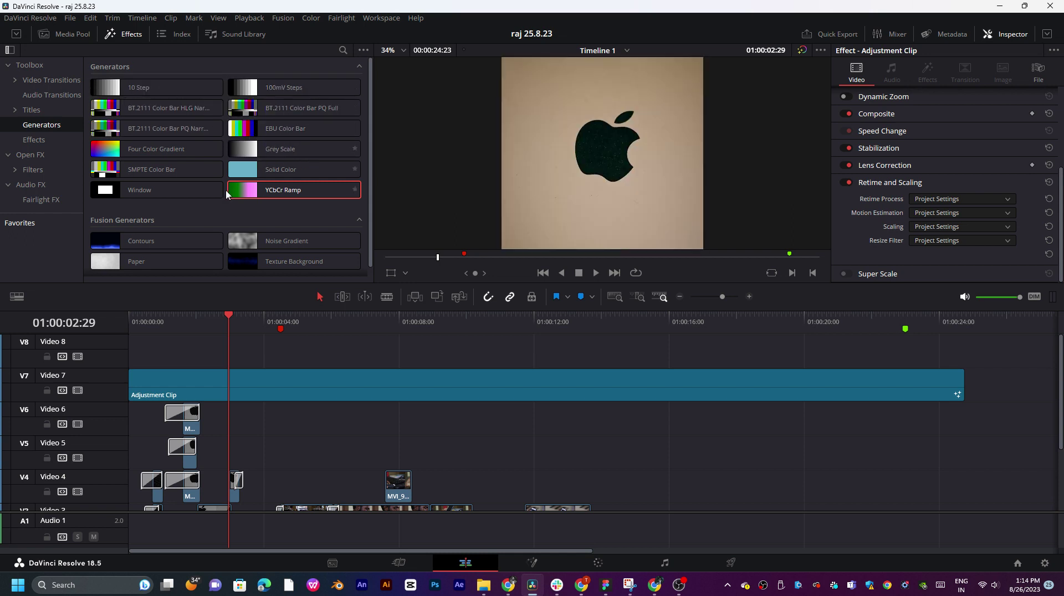
- Place a Four Color Gradient generator at the start of Video 8 and play the timeline from its beginning
drag(164, 155, 169, 350)
click(136, 331)
key(space)
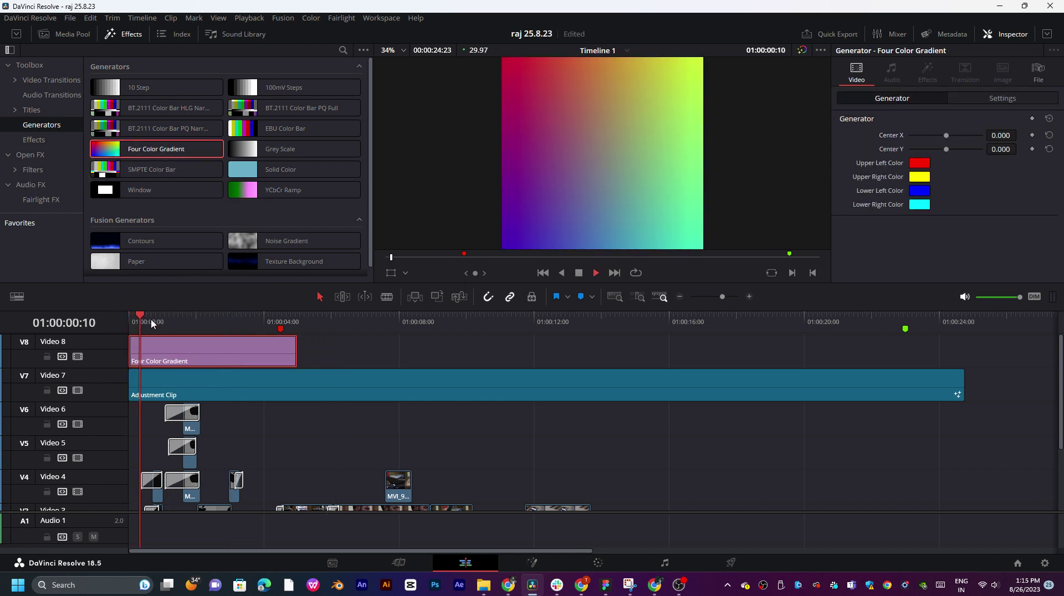
- Try the Multiply composite mode on the Four Color Gradient and play through the opening shots in a smaller preview
click(962, 97)
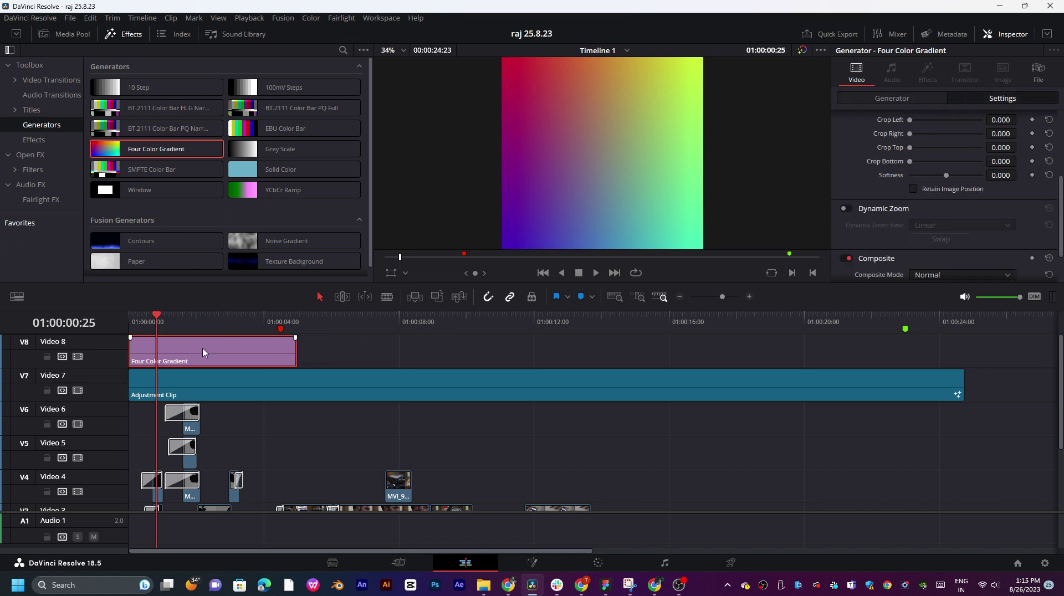
scroll(930, 192, down, 2)
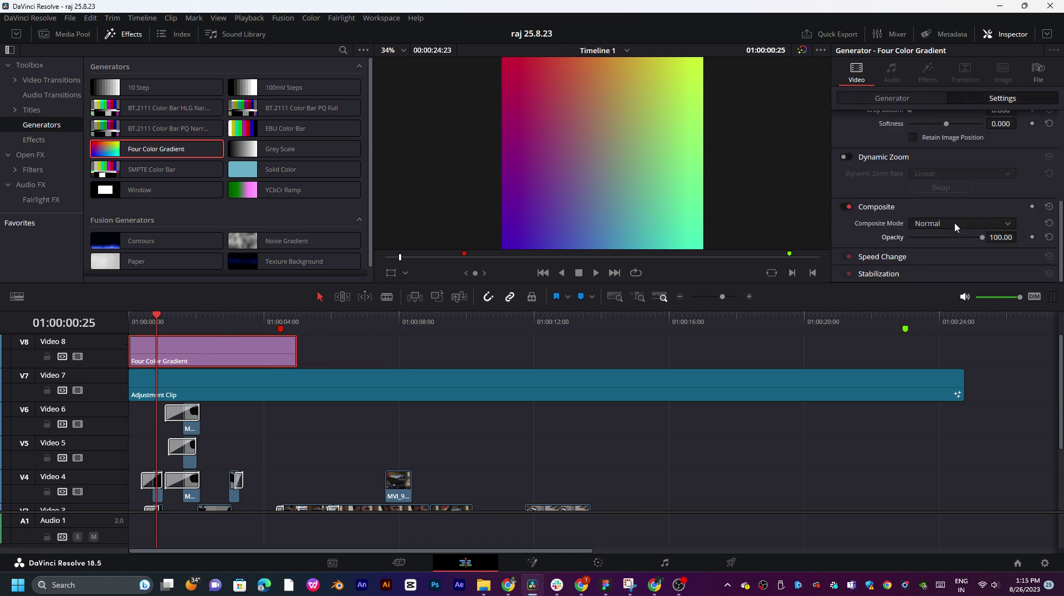
click(954, 223)
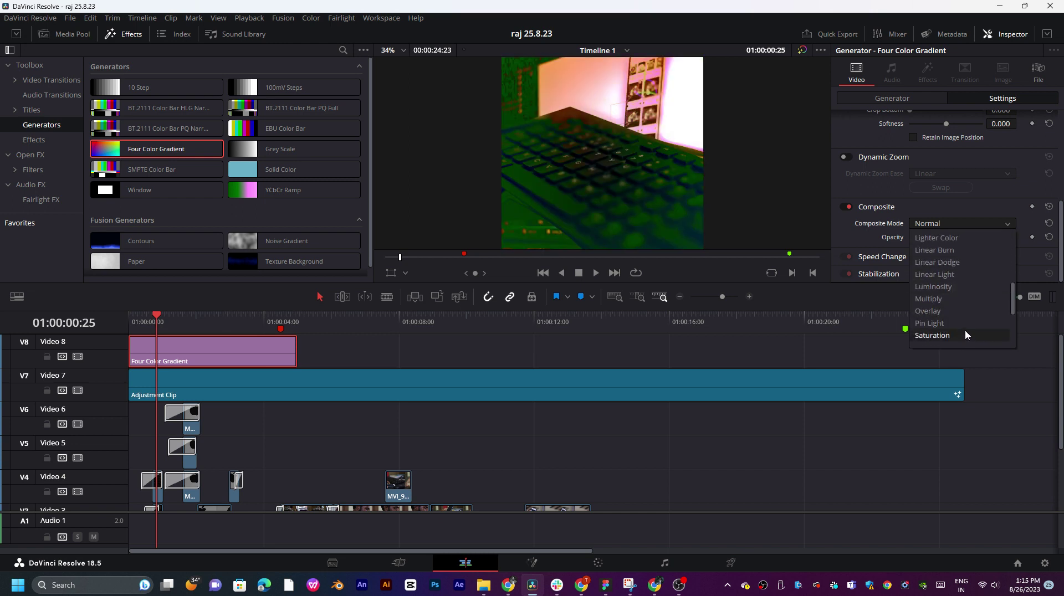
click(966, 304)
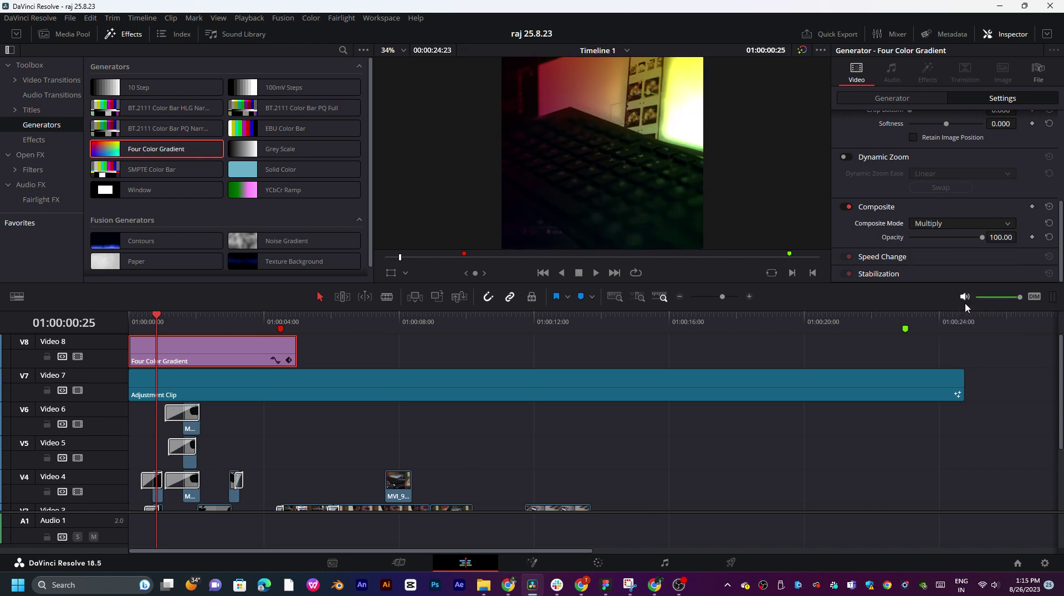
scroll(673, 195, down, 3)
scroll(673, 195, down, 1)
key(space)
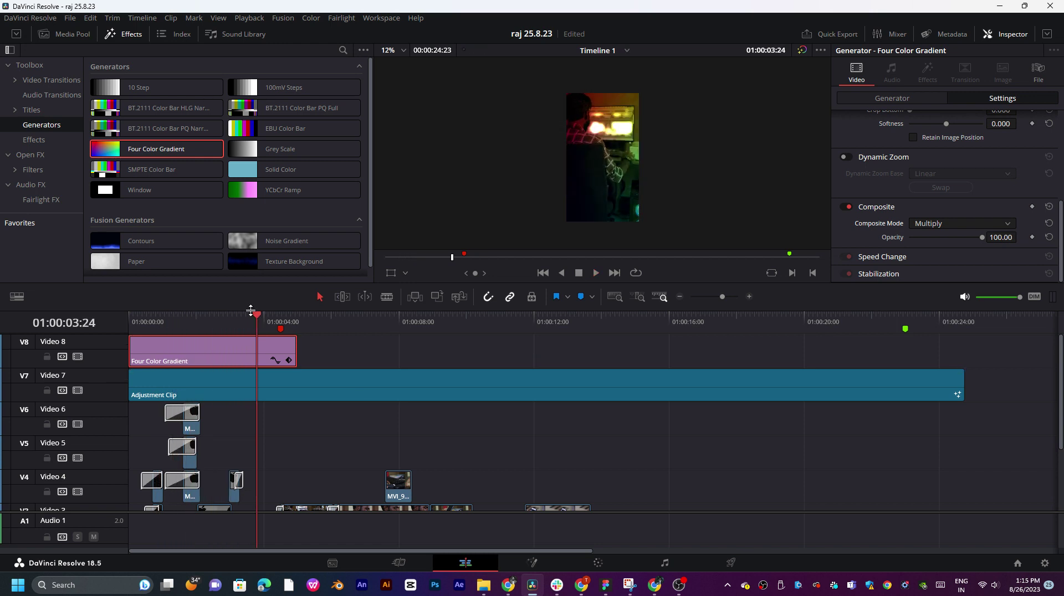
drag(257, 321, 168, 324)
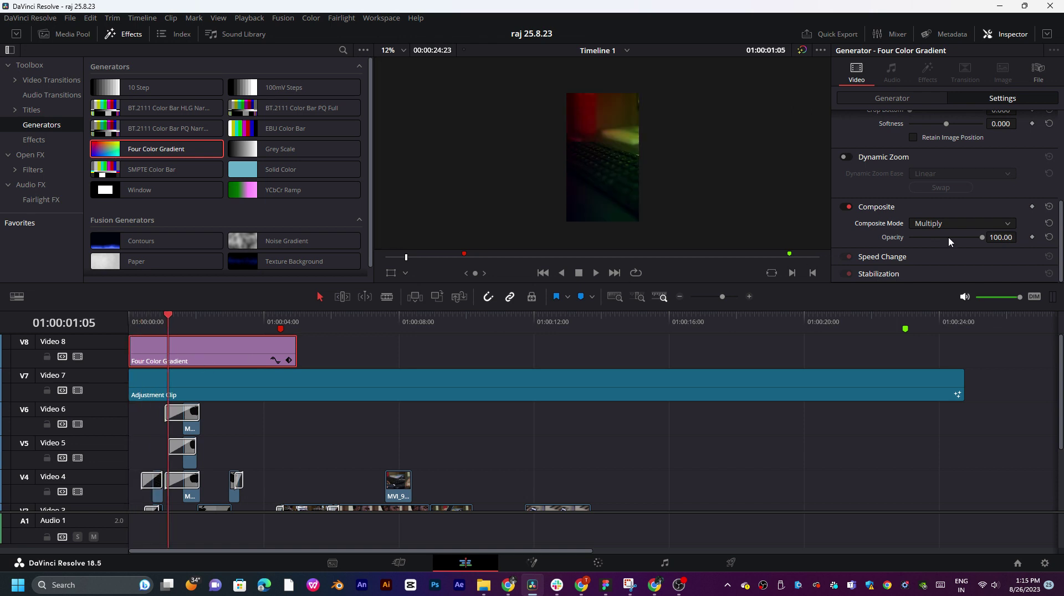
- Try the Overlay composite mode on the Four Color Gradient, compare other blend modes, and set it to Hue
click(945, 224)
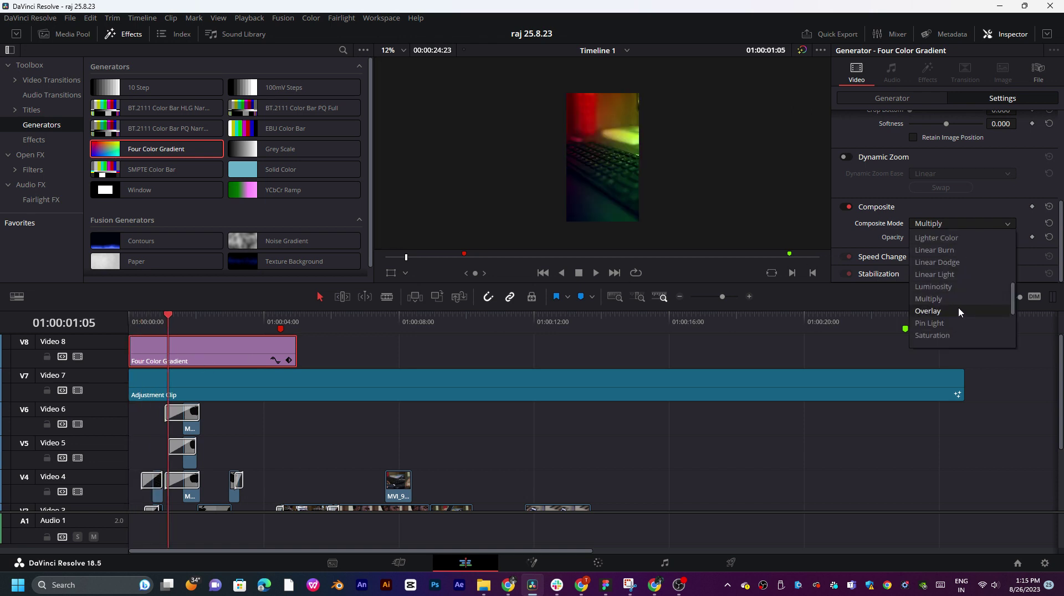
click(959, 310)
click(957, 223)
scroll(959, 289, down, 3)
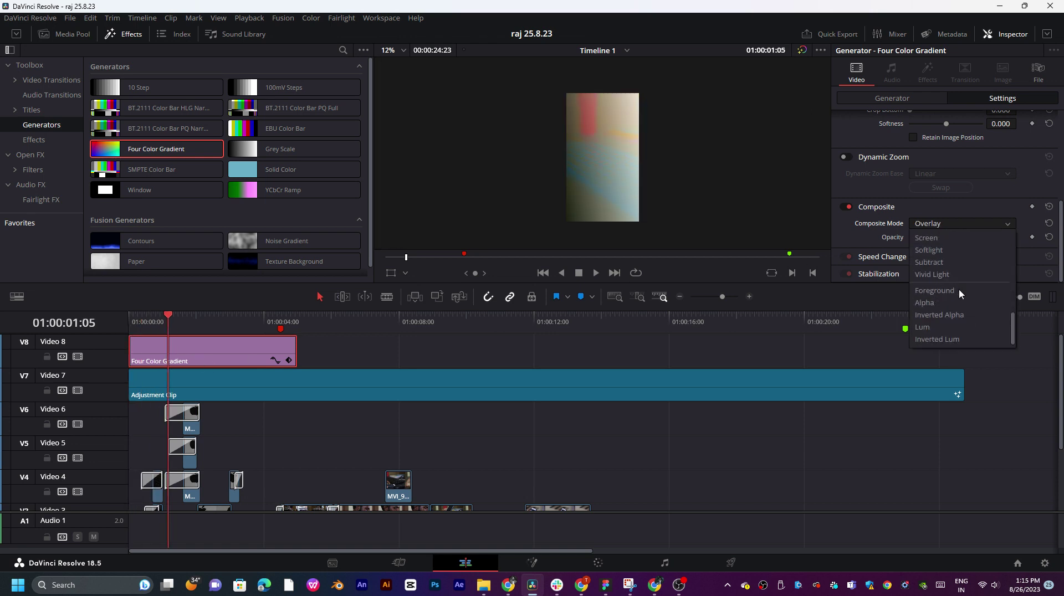
scroll(954, 288, up, 2)
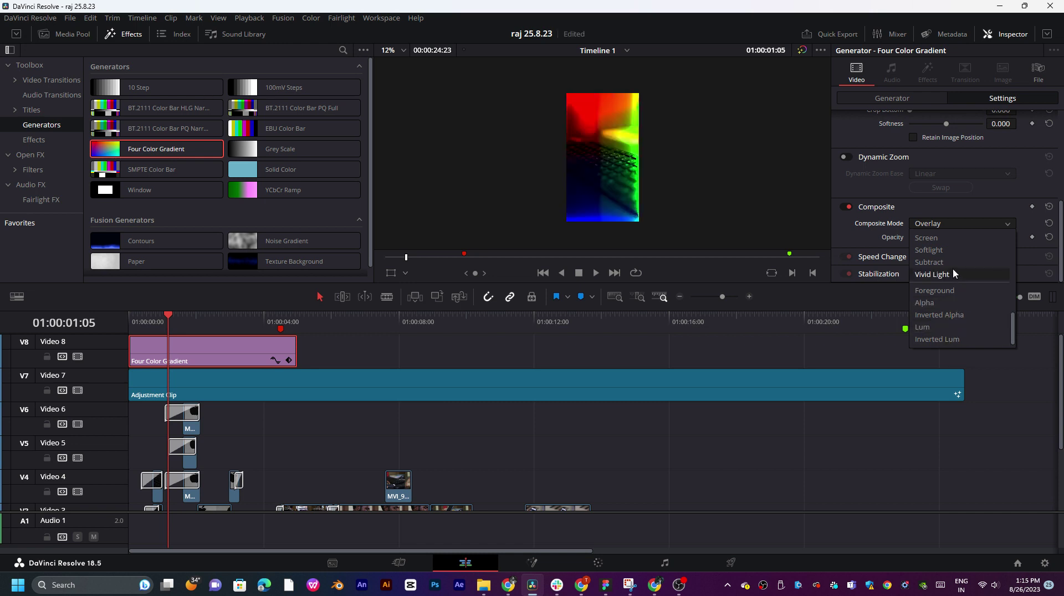
scroll(953, 254, up, 3)
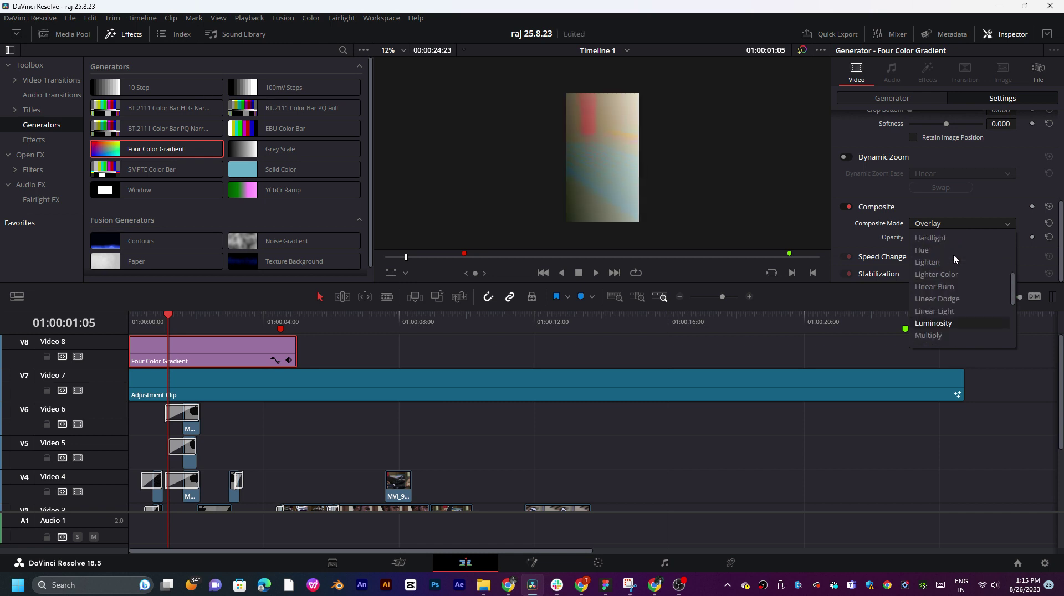
scroll(954, 251, up, 2)
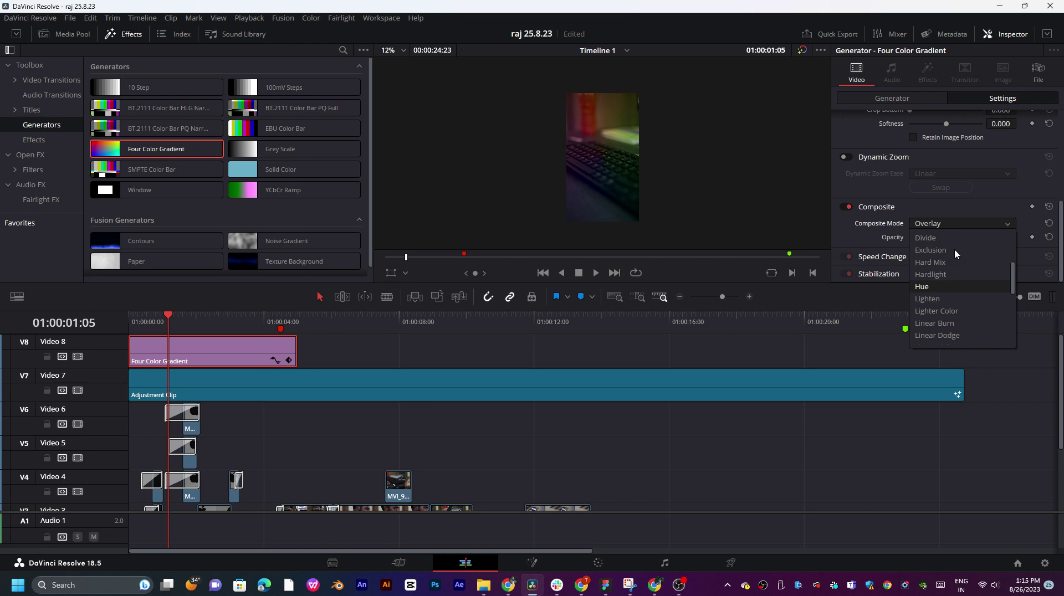
click(945, 288)
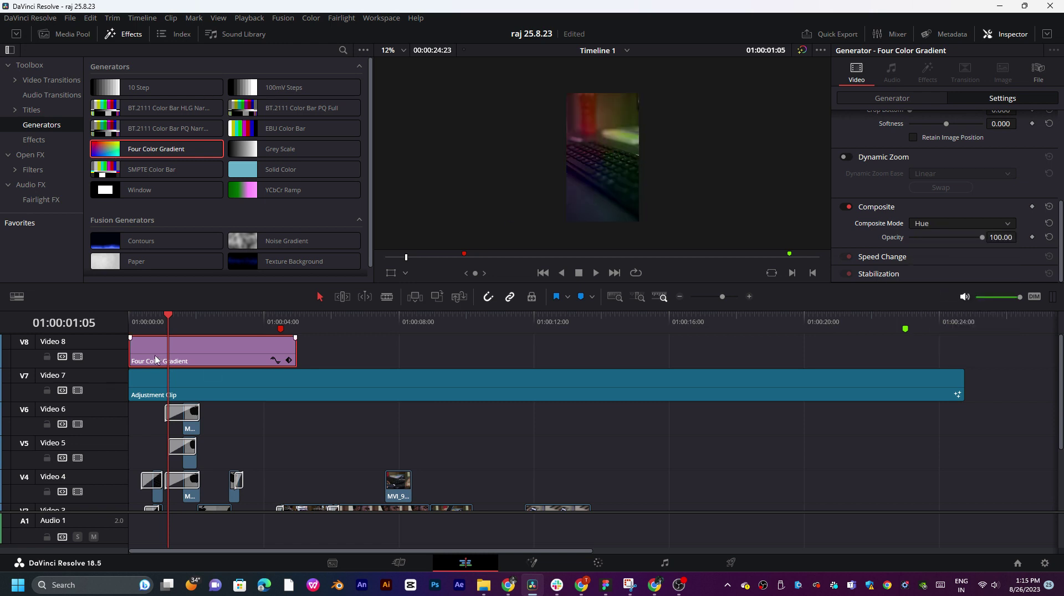
- Play the opening shots from the timeline start and check the gradient tint in a full-screen preview, including the Apple logo shot
key(Home)
key(space)
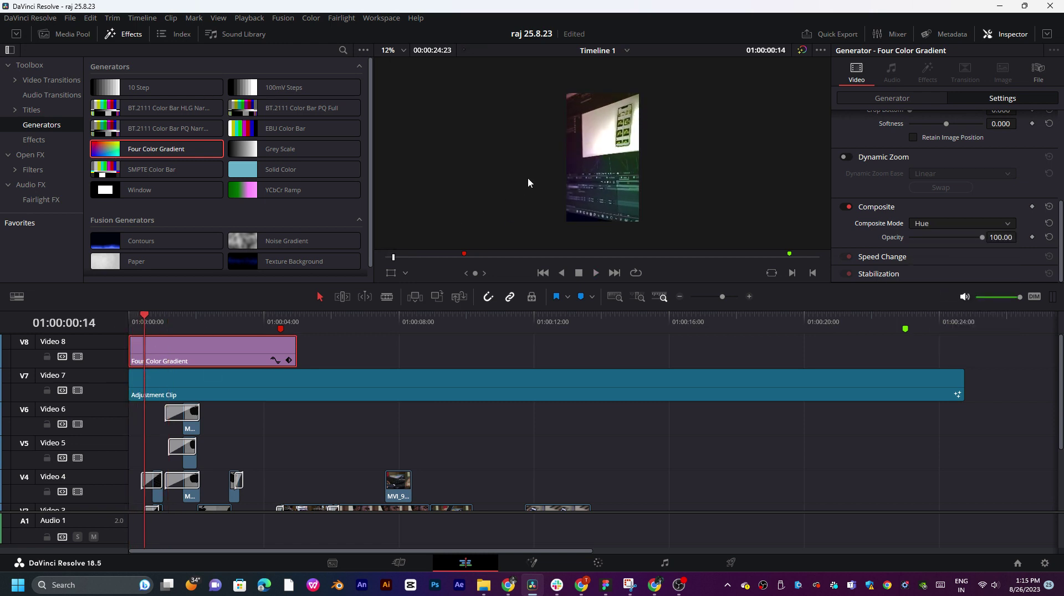
key(p)
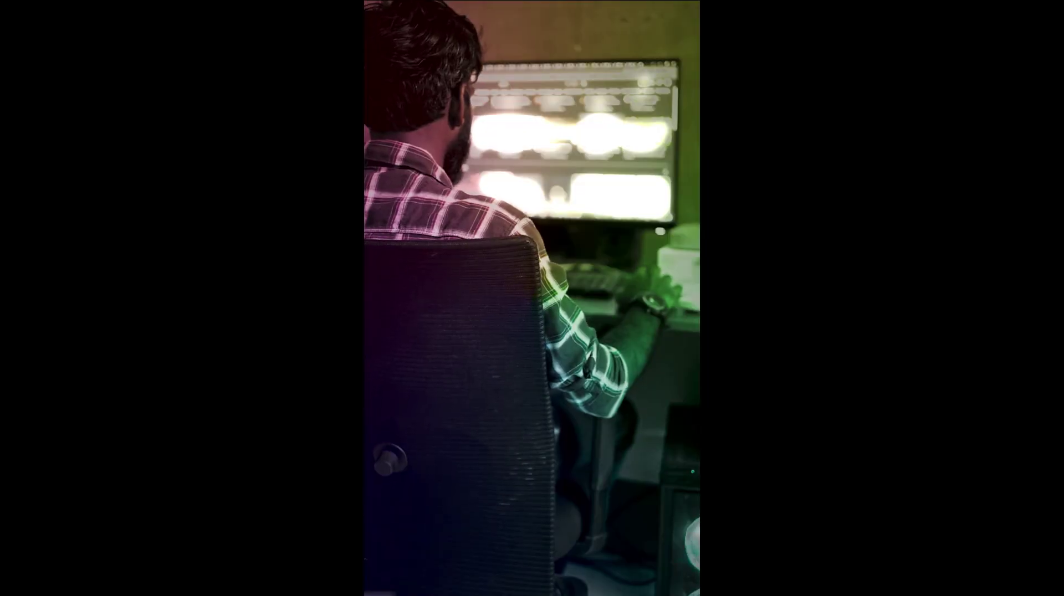
key(p)
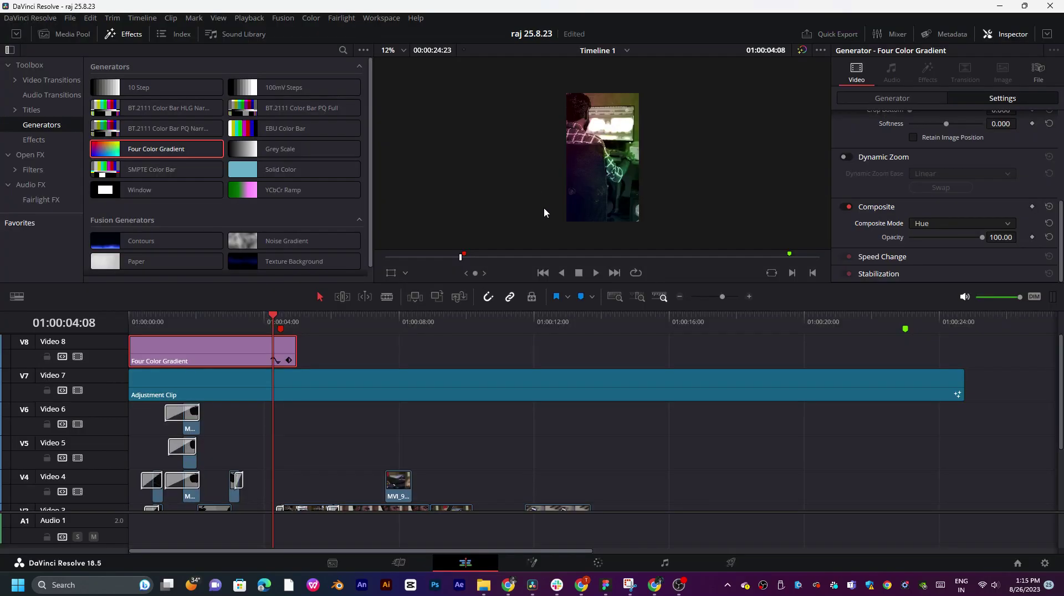
key(space)
drag(257, 318, 229, 321)
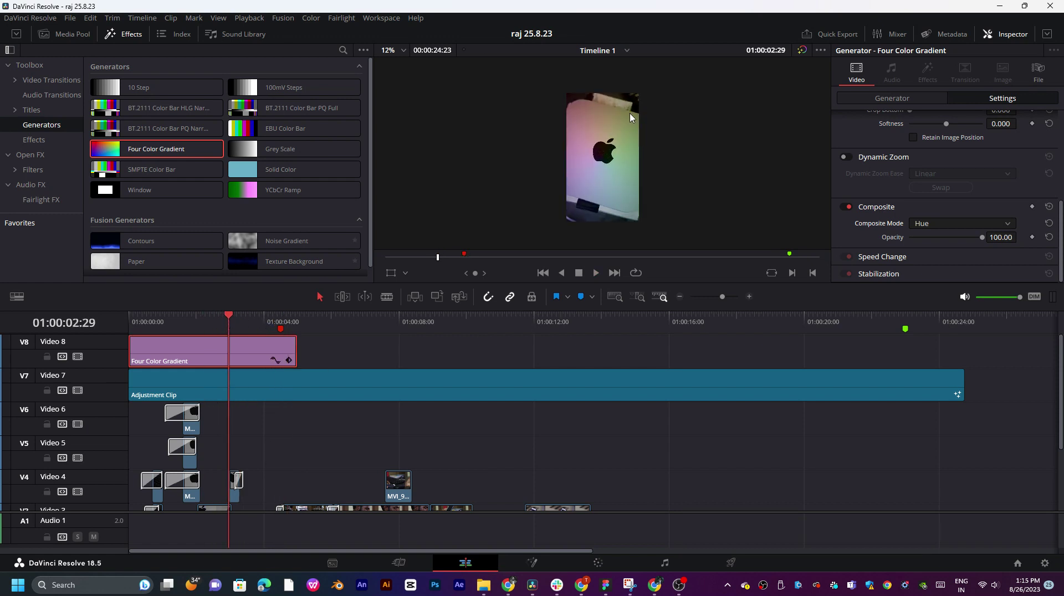
scroll(630, 118, up, 2)
key(ctrl+f)
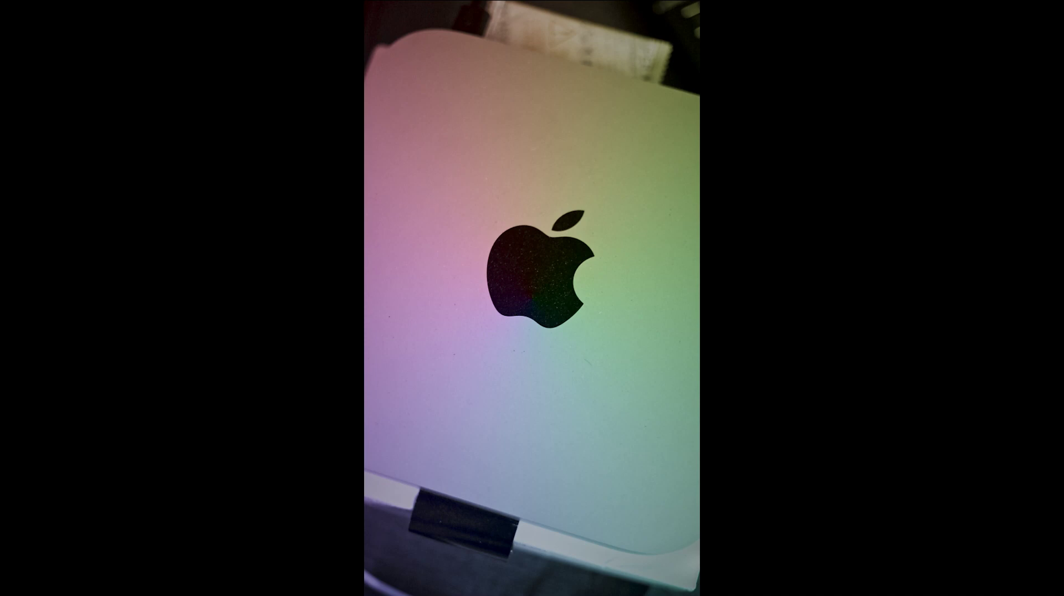
key(Escape)
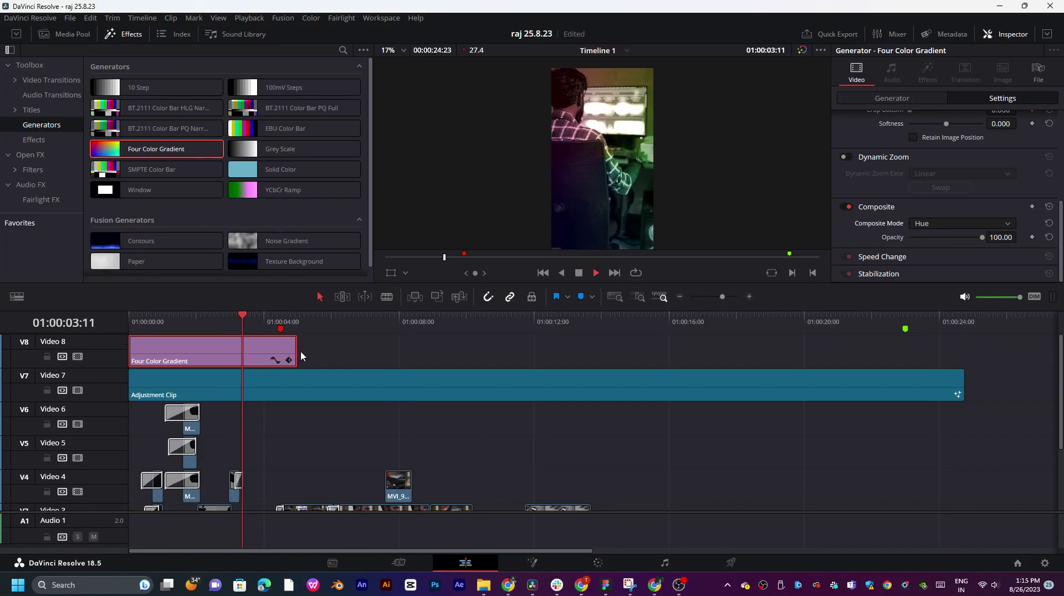
- Trim the Four Color Gradient's end to match the short Video 4 clip's end and add a fade-out of about 8 frames
drag(296, 347, 266, 344)
scroll(484, 368, up, 5)
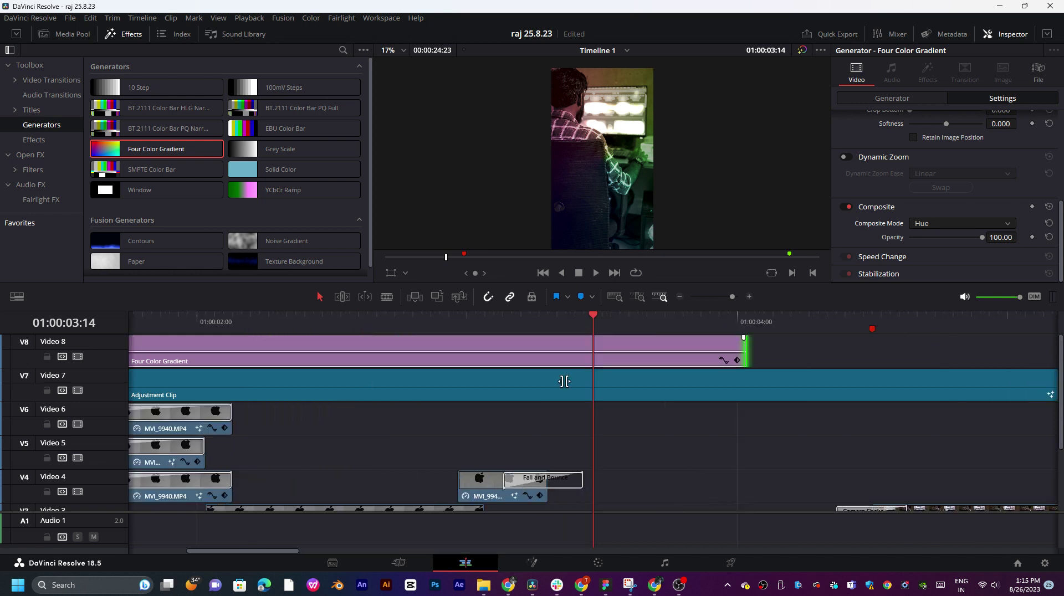
drag(746, 347, 471, 339)
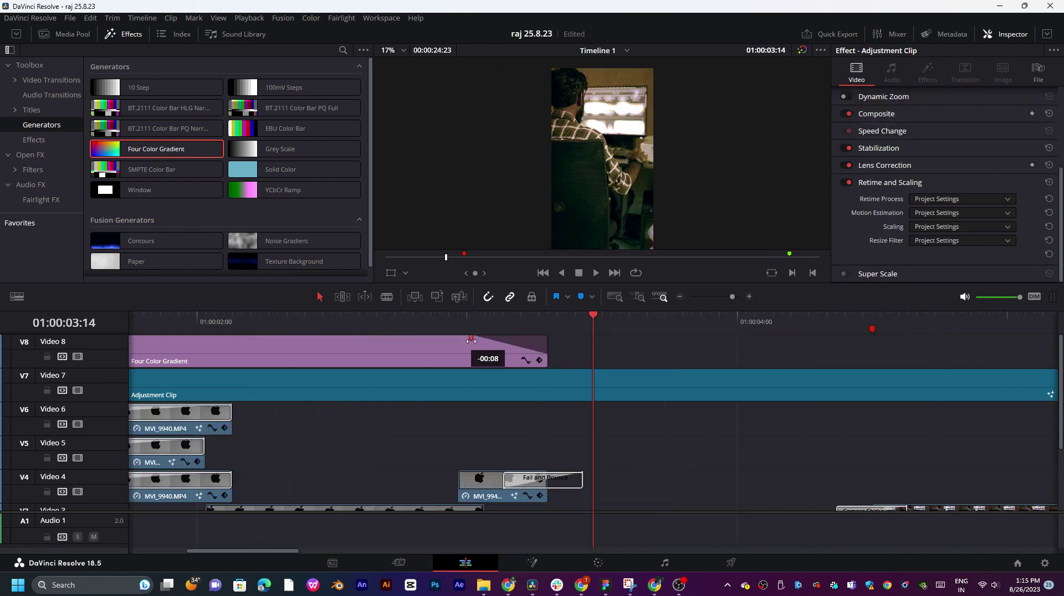
click(419, 327)
key(space)
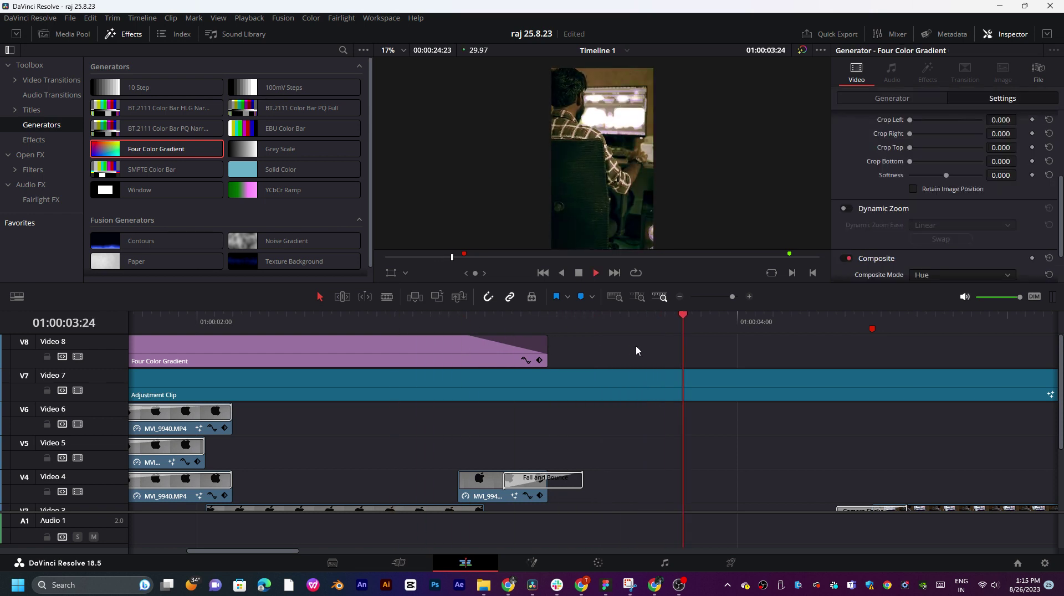
scroll(637, 342, down, 4)
key(space)
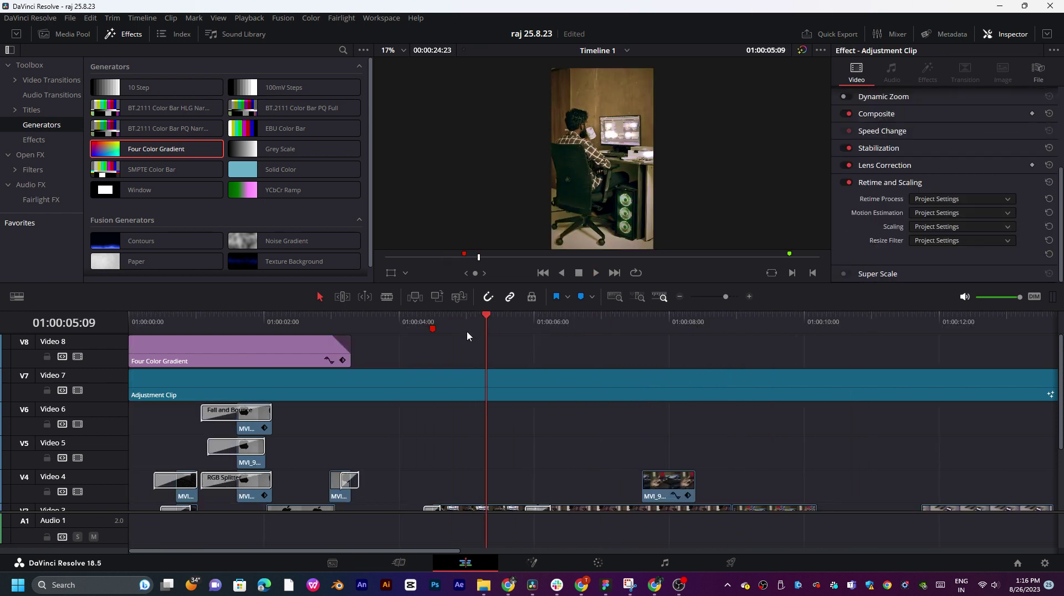
- Play the timeline from its beginning through about 12 seconds and examine the whole edit with all video tracks in view
drag(472, 323, 130, 322)
key(space)
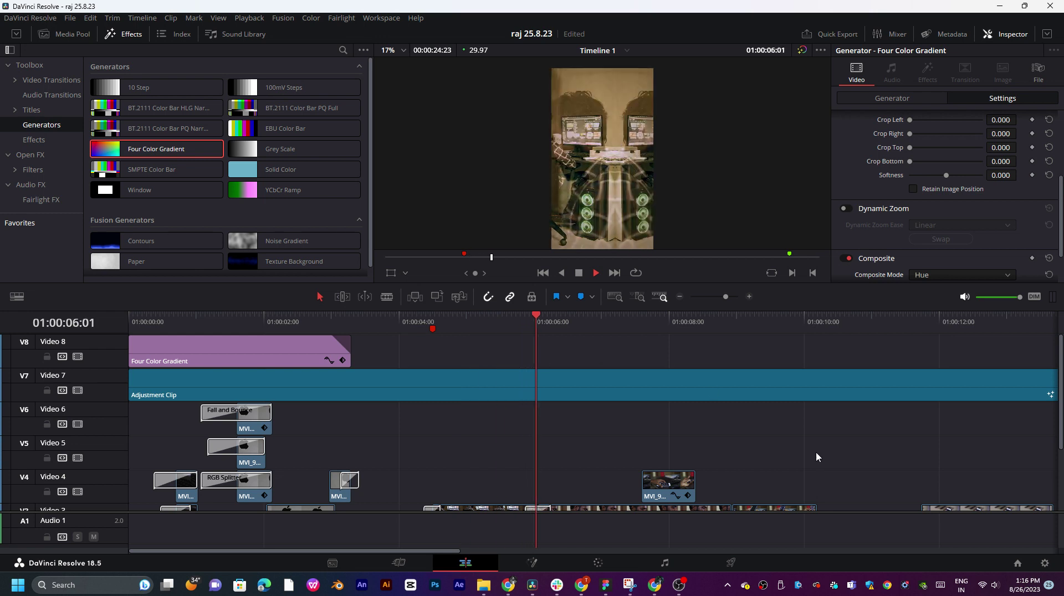
scroll(816, 451, down, 1)
scroll(736, 432, down, 3)
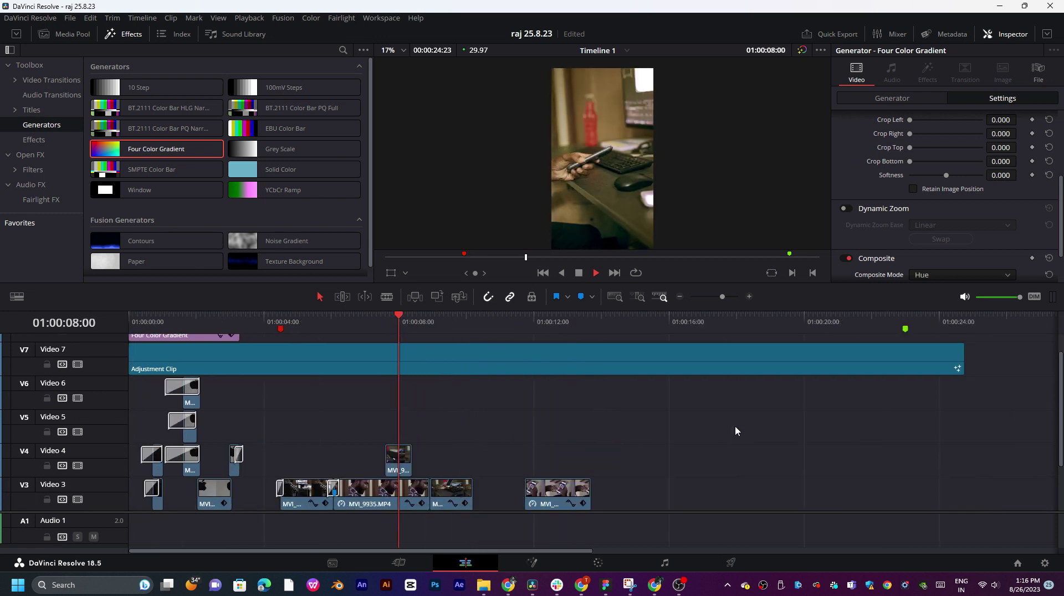
scroll(469, 425, down, 3)
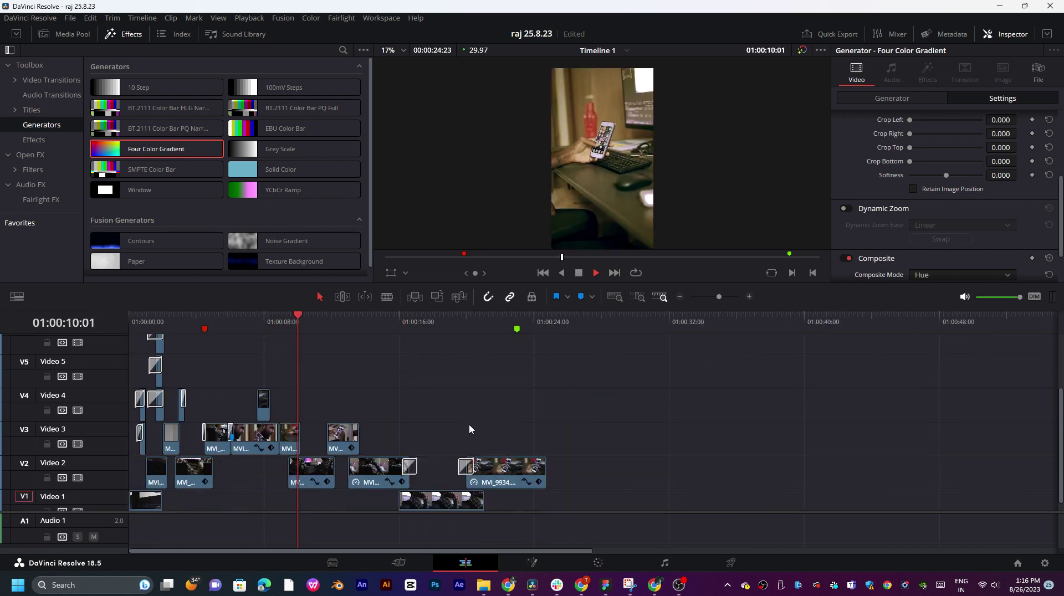
scroll(472, 426, down, 2)
key(Home)
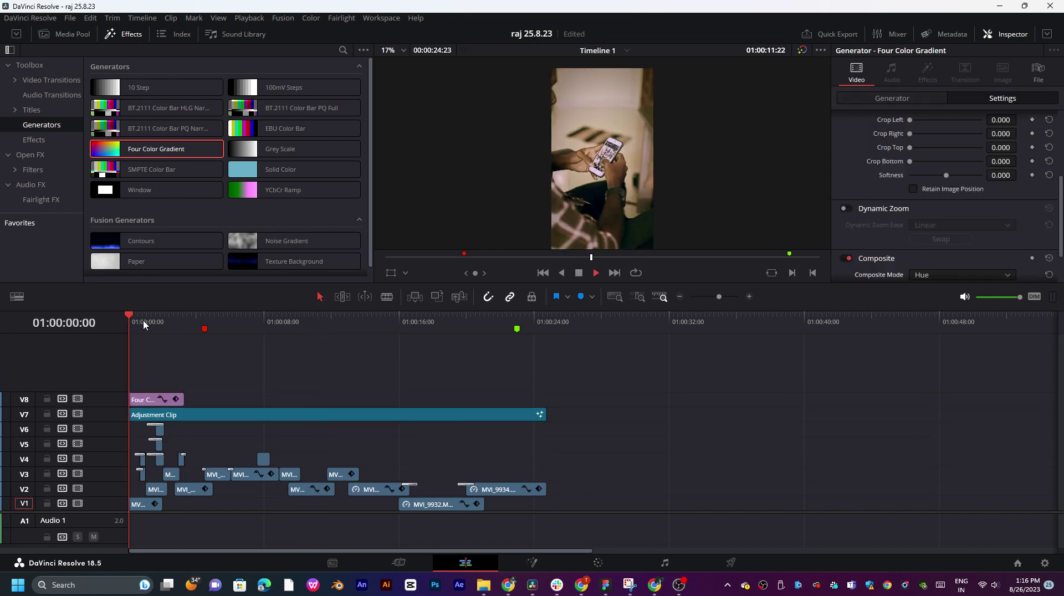
scroll(264, 338, up, 2)
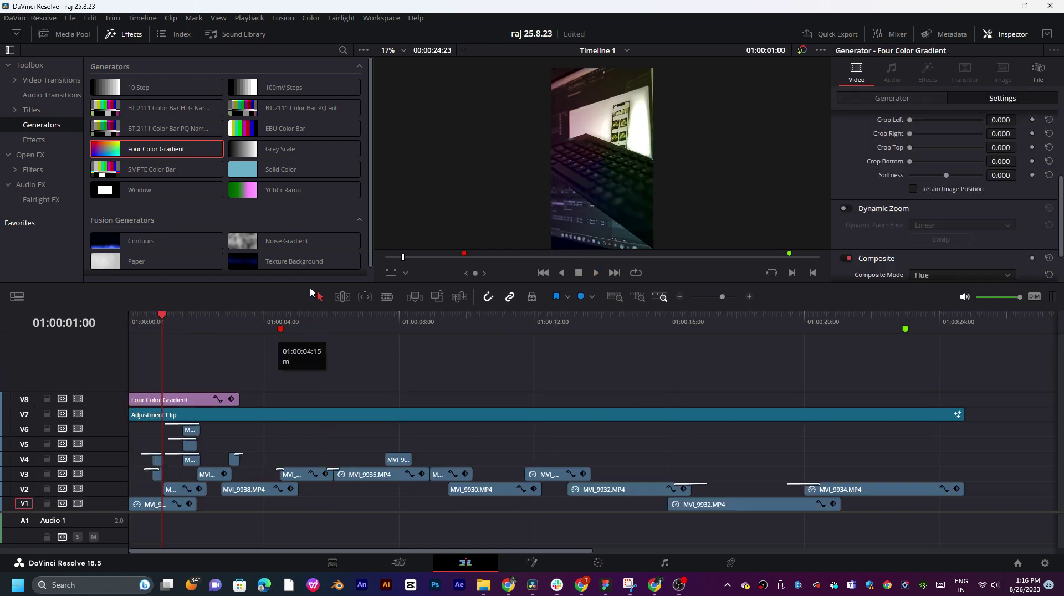
- Enlarge the effects library and preview area and show the Open FX filters
drag(316, 311, 320, 376)
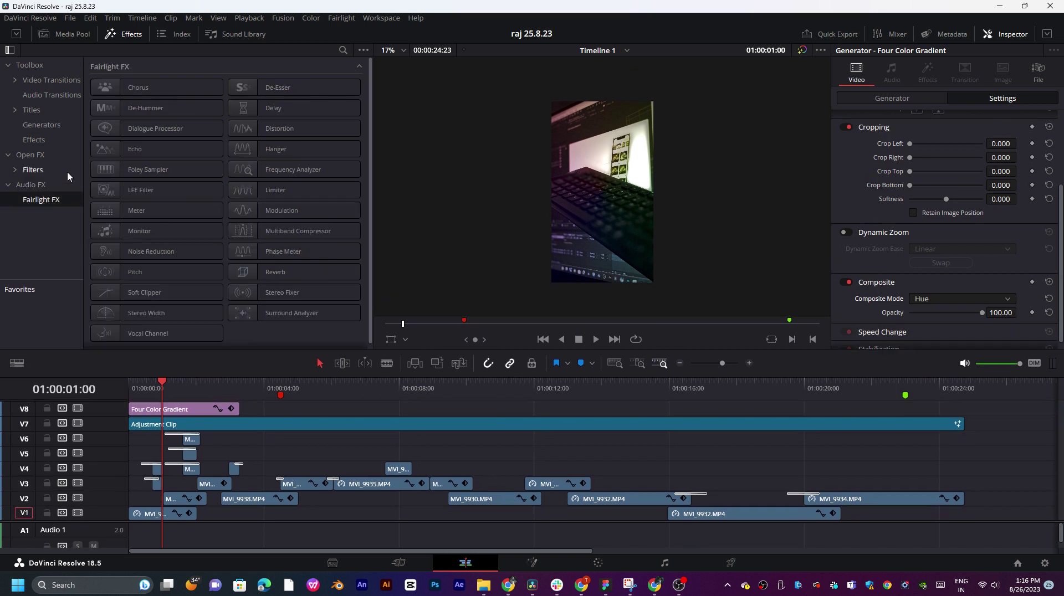
click(32, 155)
click(39, 171)
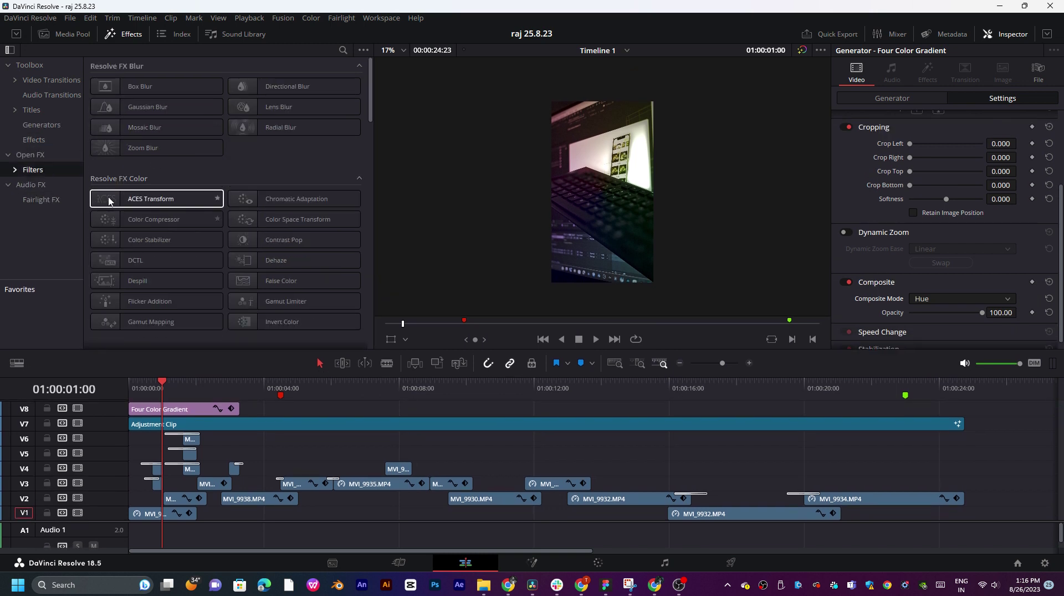
- Look through the Resolve FX filters from Blur to Warp and play the timeline from about 01:00:04:00
scroll(160, 255, down, 5)
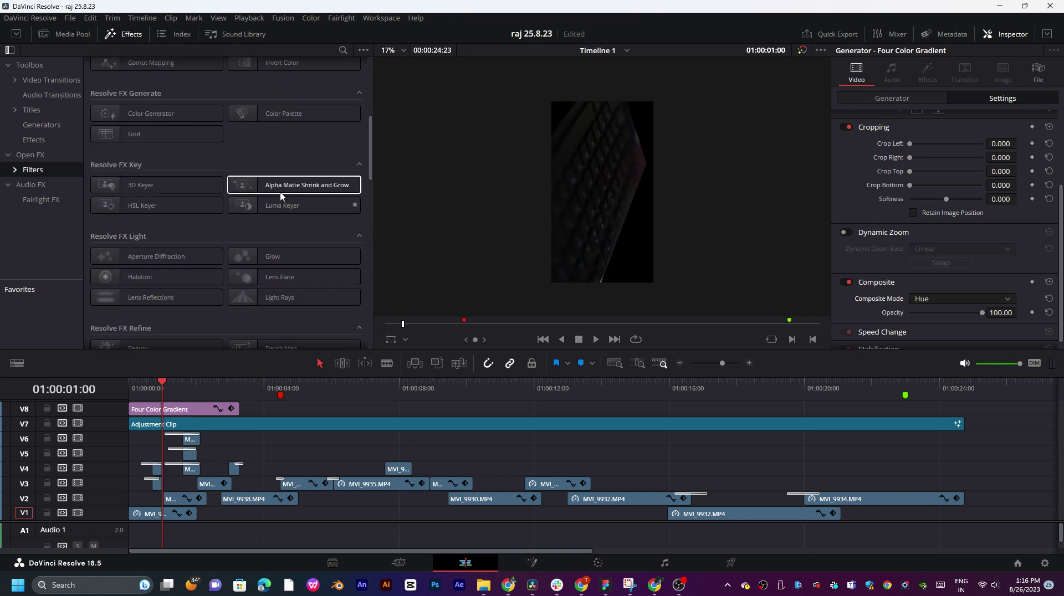
click(260, 389)
key(space)
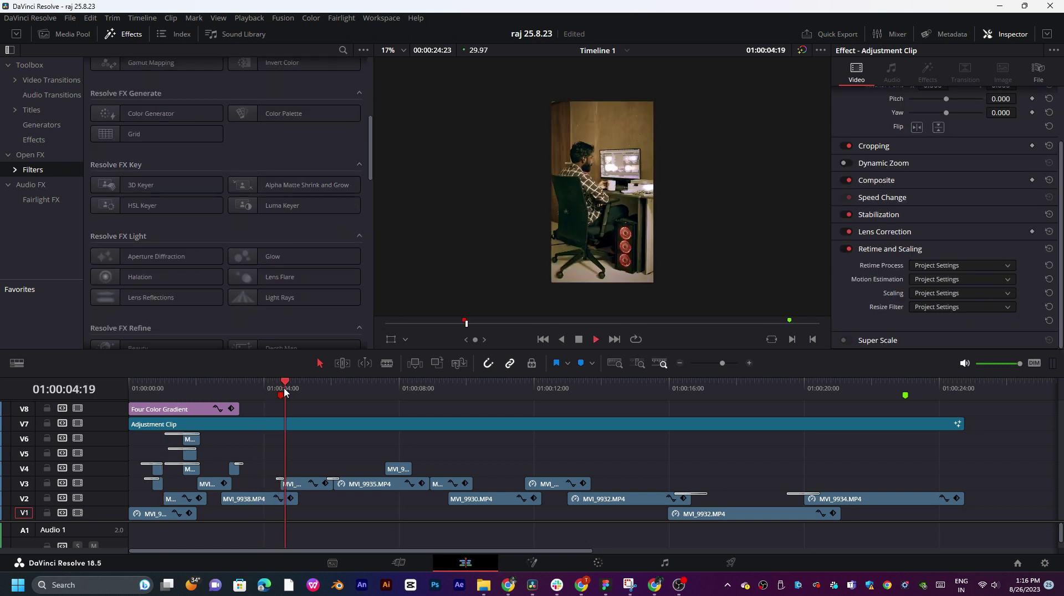
scroll(243, 207, down, 5)
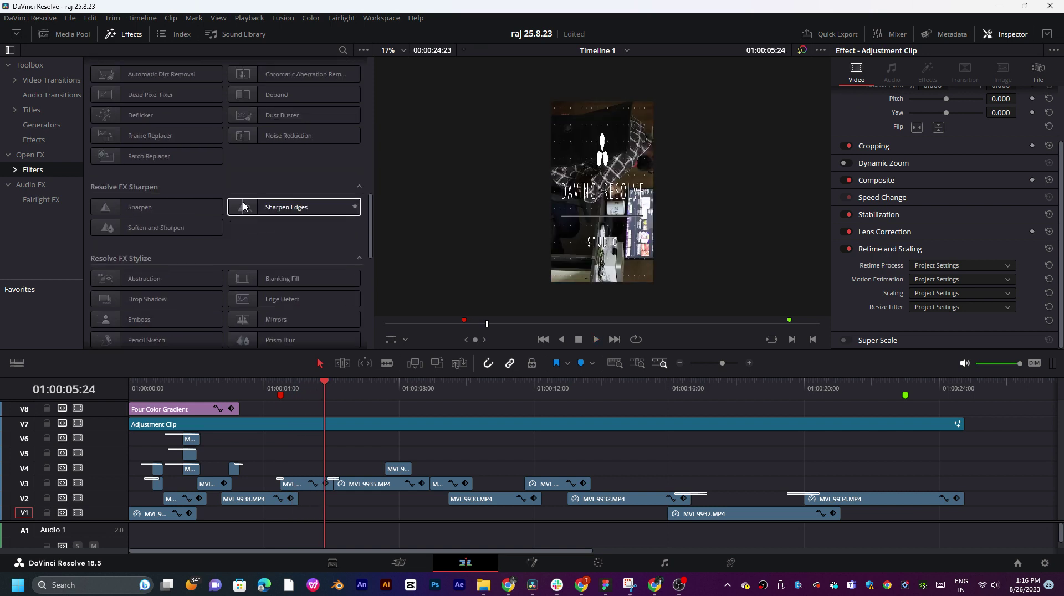
scroll(279, 244, down, 5)
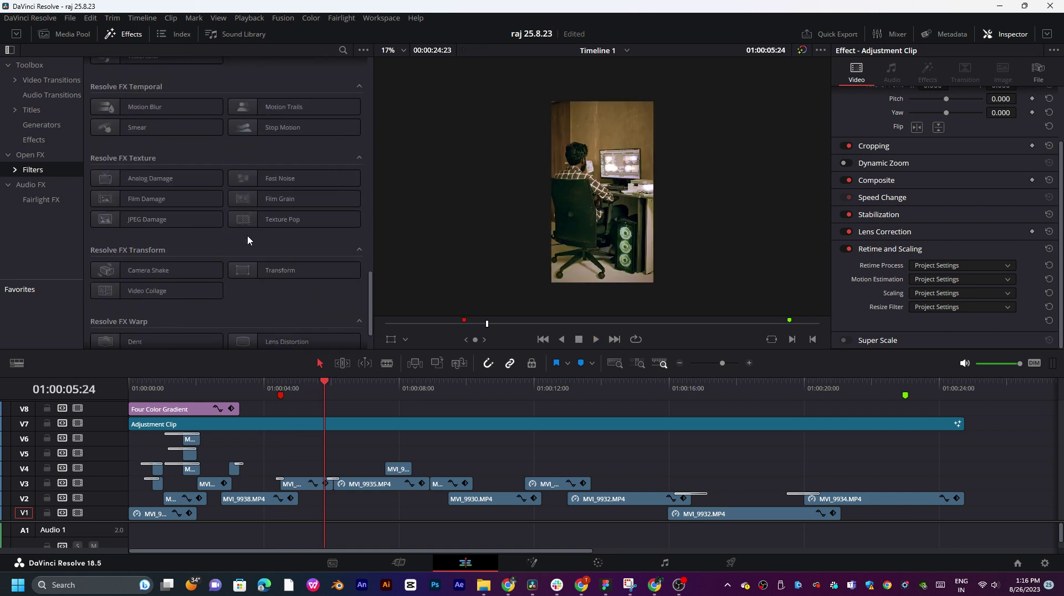
scroll(247, 240, down, 2)
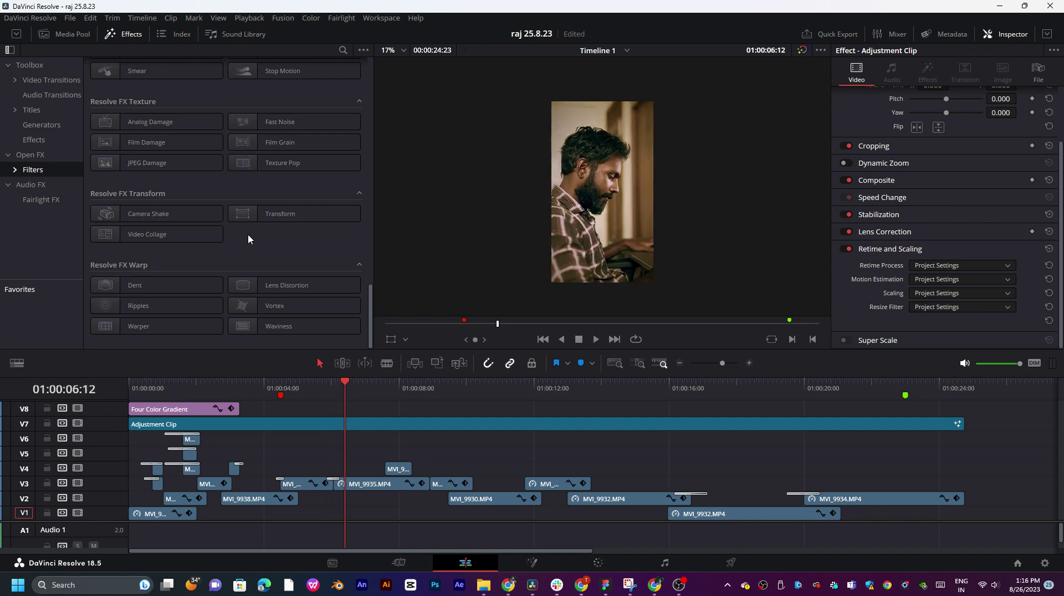
scroll(248, 239, up, 10)
scroll(248, 239, up, 10)
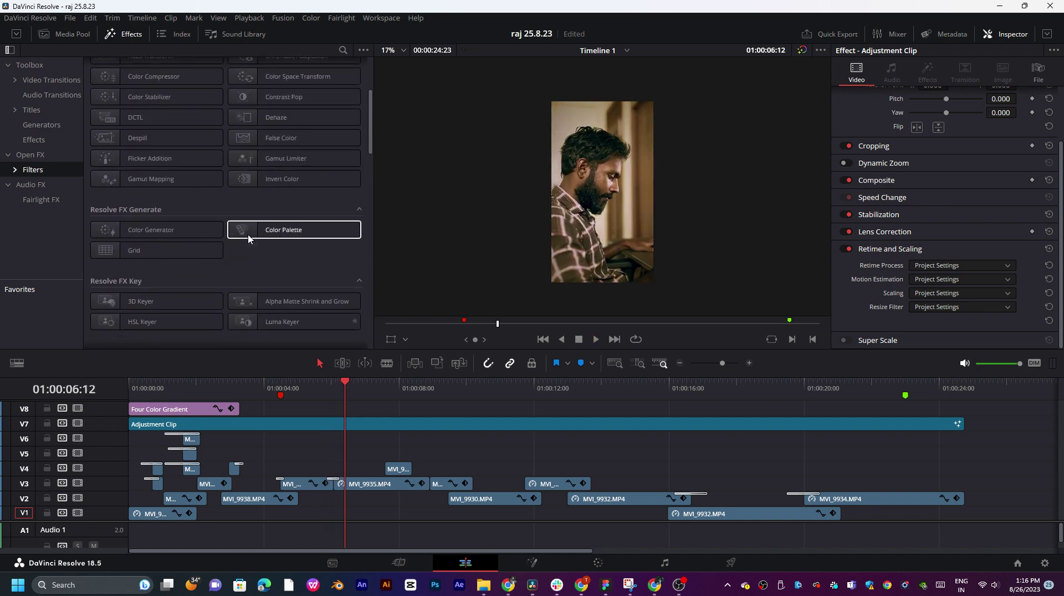
scroll(248, 239, up, 5)
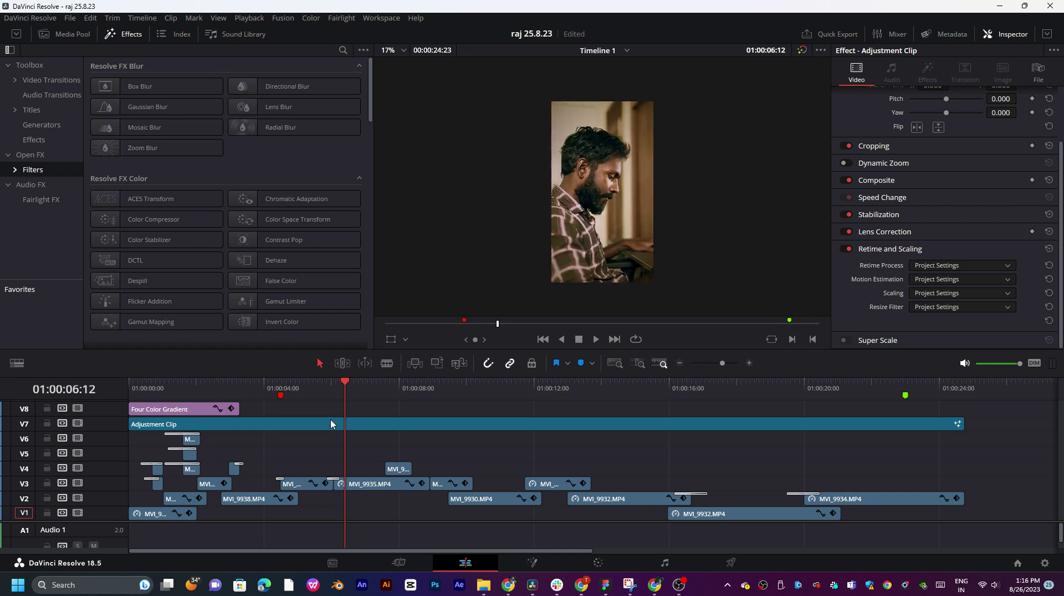
- Duplicate the MVI_9936.MP4 clip at 01:00:11:22 from Video 3 onto Video 5, keeping the same start time
drag(297, 395, 276, 395)
drag(143, 148, 386, 411)
drag(277, 382, 530, 389)
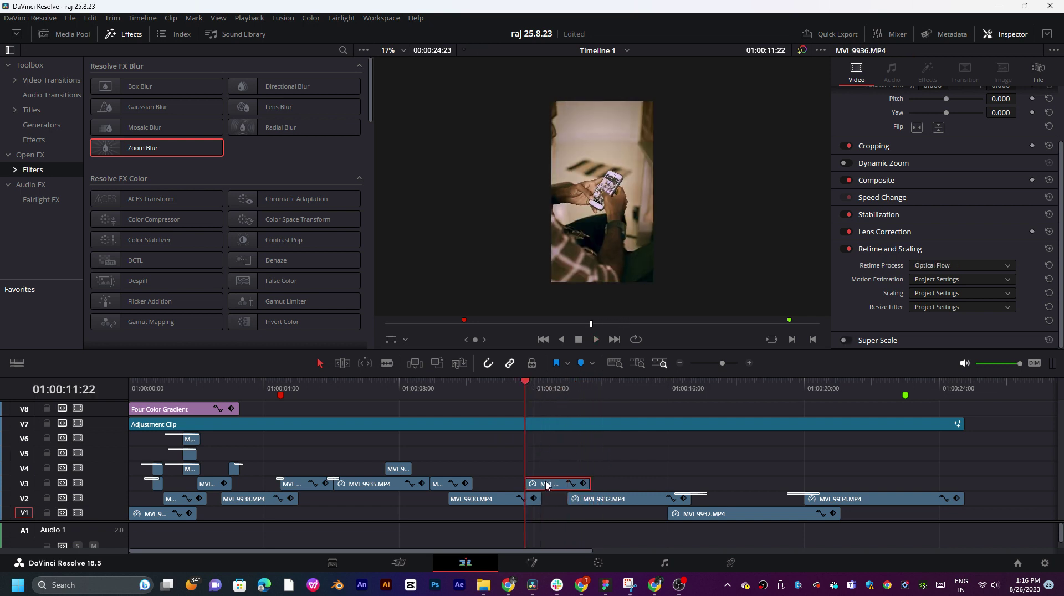
drag(547, 485, 546, 457)
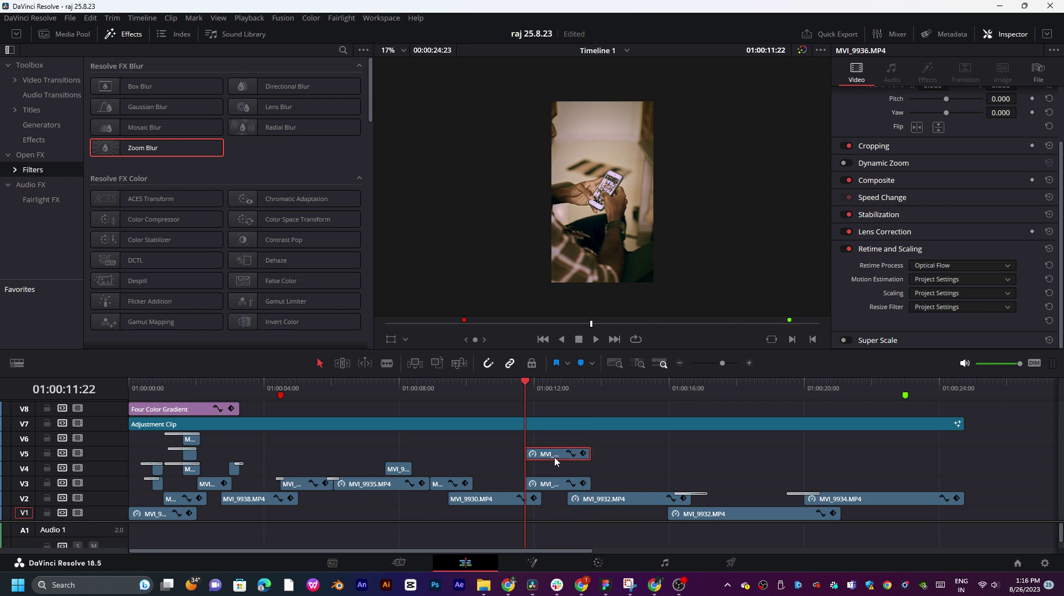
- Apply the Zoom Blur filter to the duplicated MVI_9936.MP4 clip on Video 5 and play it back
scroll(556, 460, up, 4)
scroll(698, 448, up, 3)
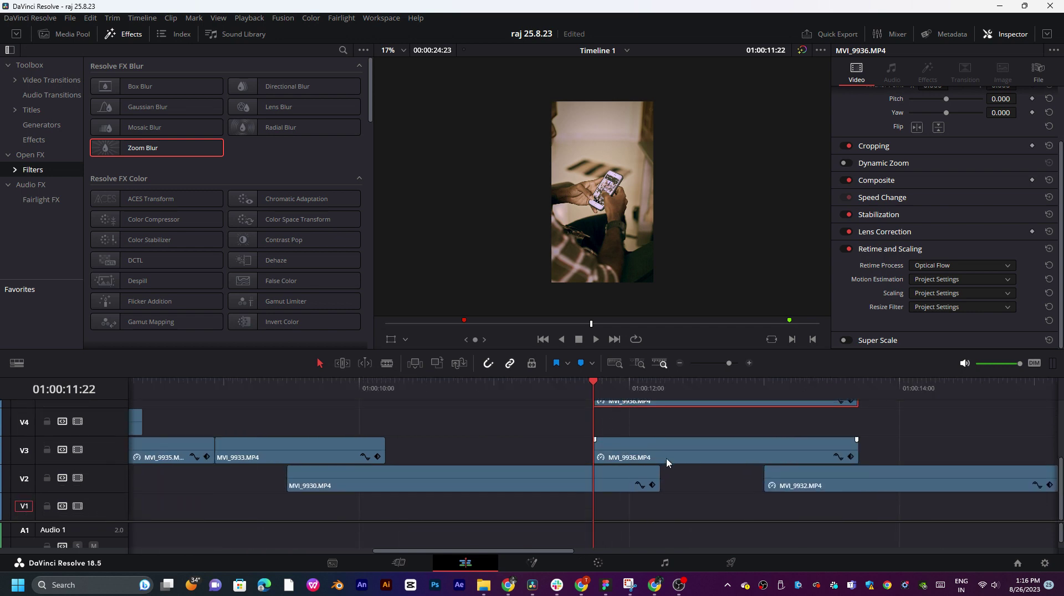
scroll(698, 447, up, 3)
scroll(688, 471, right, 2)
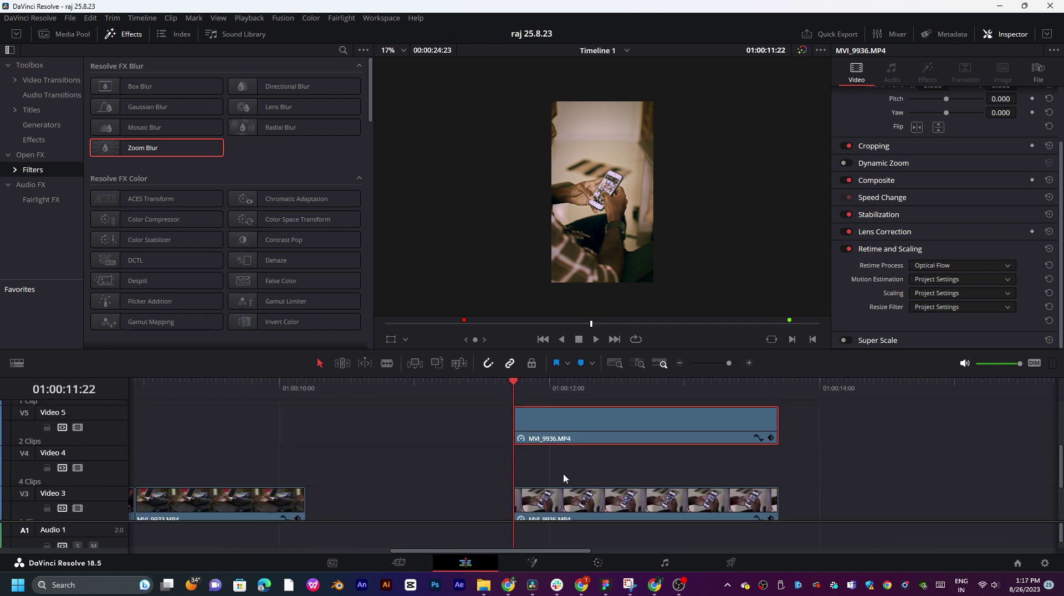
scroll(565, 479, up, 2)
scroll(564, 478, right, 4)
drag(185, 193, 455, 442)
key(space)
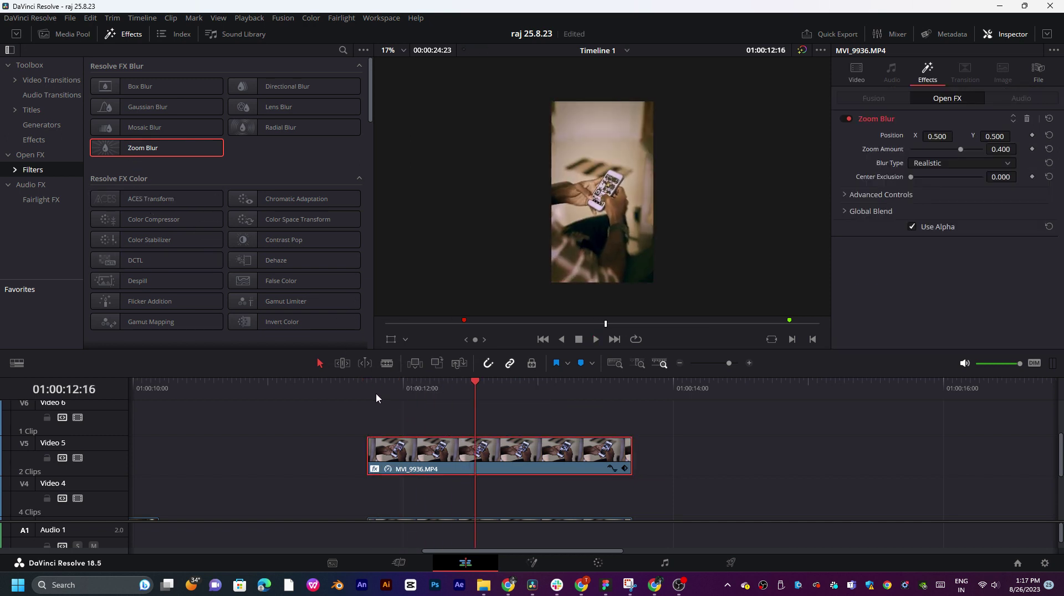
- Play back the Zoom Blur on the duplicated MVI_9936.MP4 clip, including a full-screen preview around 01:00:11:22
click(372, 392)
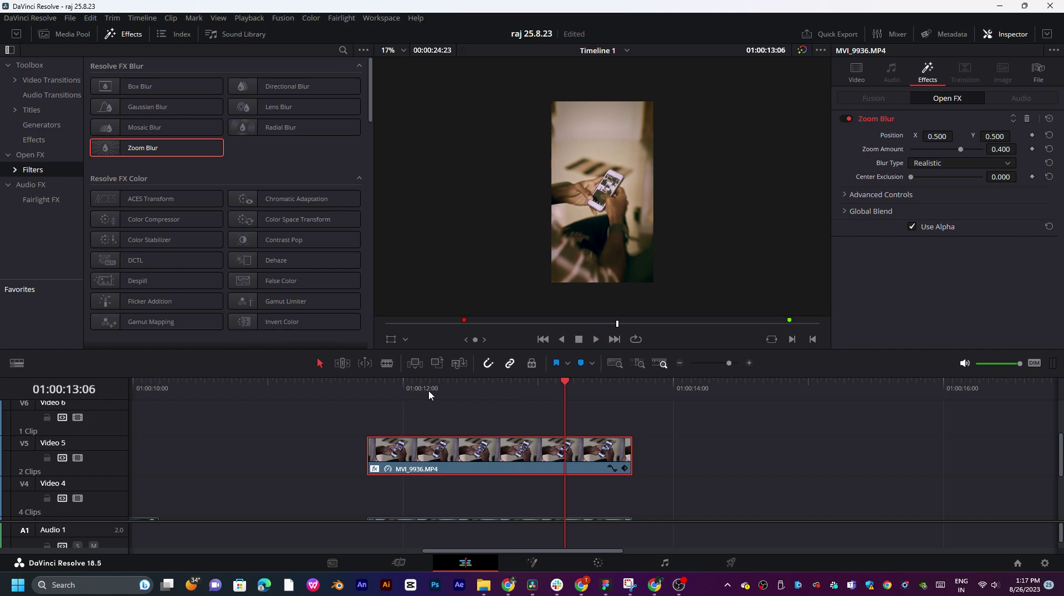
click(375, 394)
key(ctrl+f)
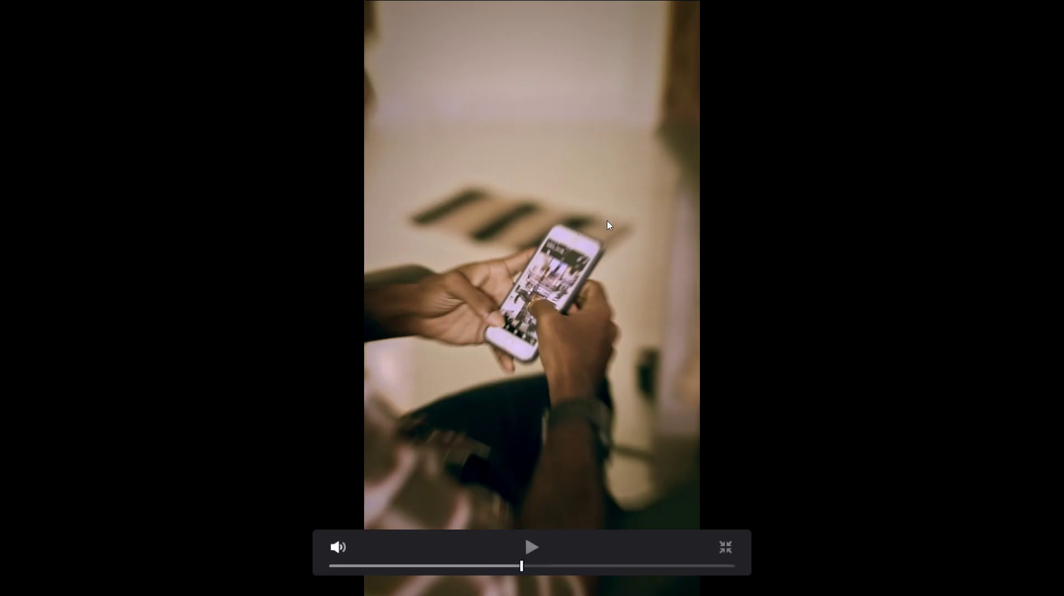
key(ctrl+f)
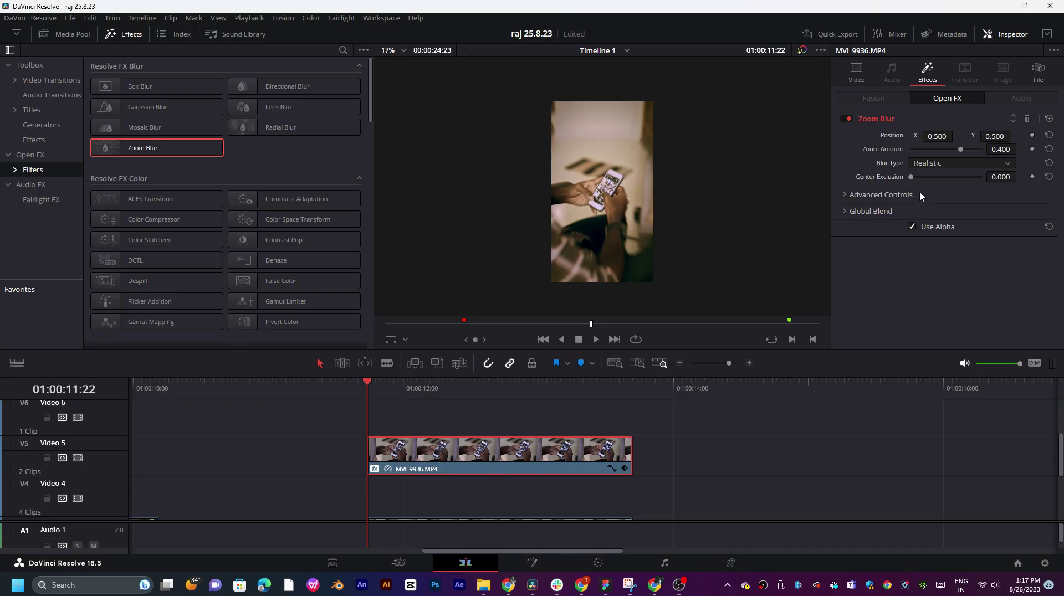
- Try a Zoom Amount of -1.000 and shifted X and Y positions for the Zoom Blur, and restore the original settings
drag(959, 150, 887, 158)
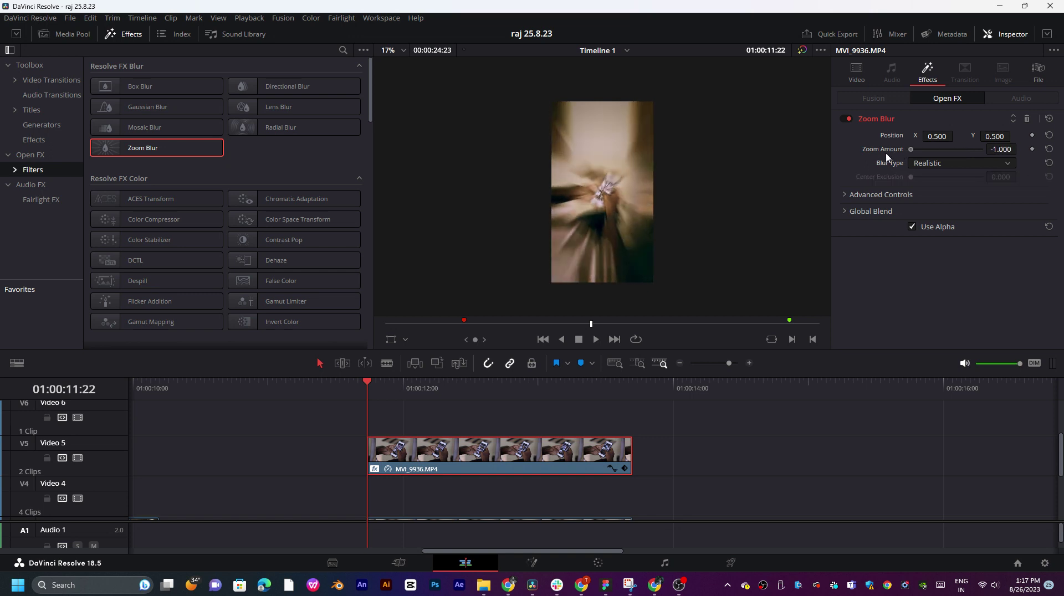
double_click(916, 150)
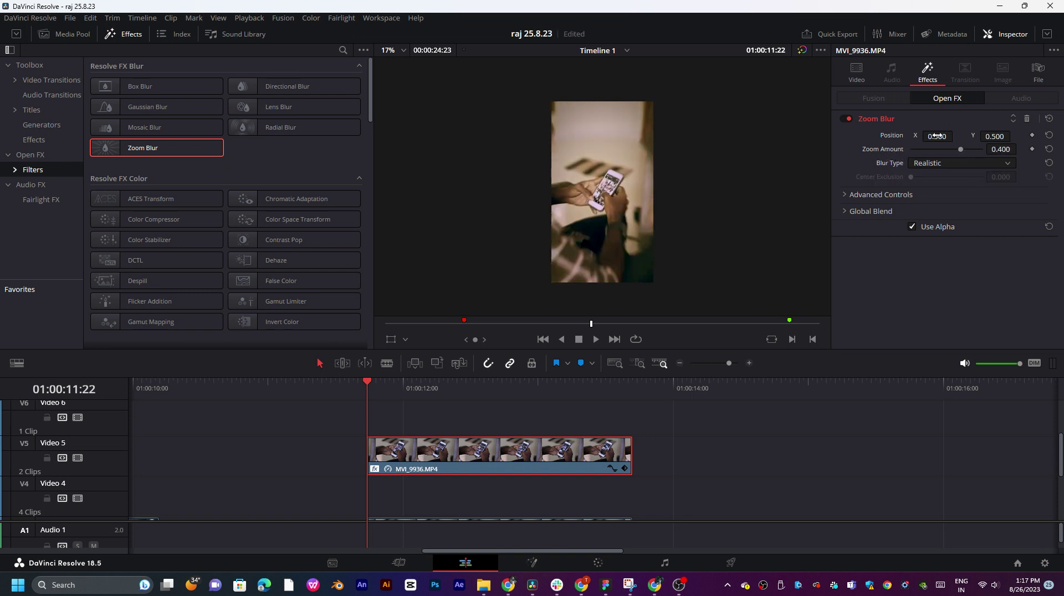
drag(955, 136, 936, 136)
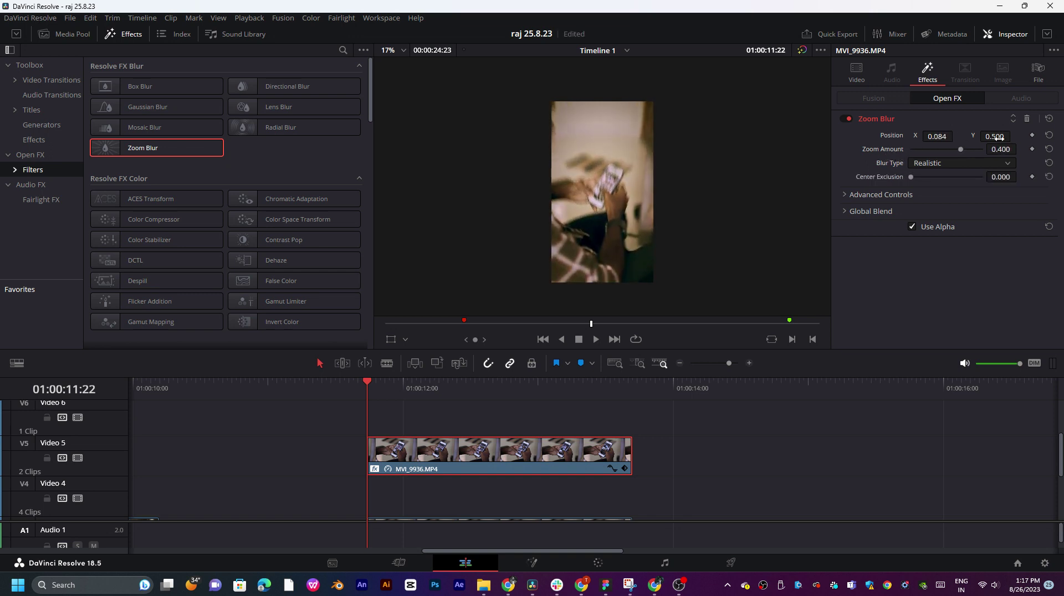
drag(1013, 135, 1014, 136)
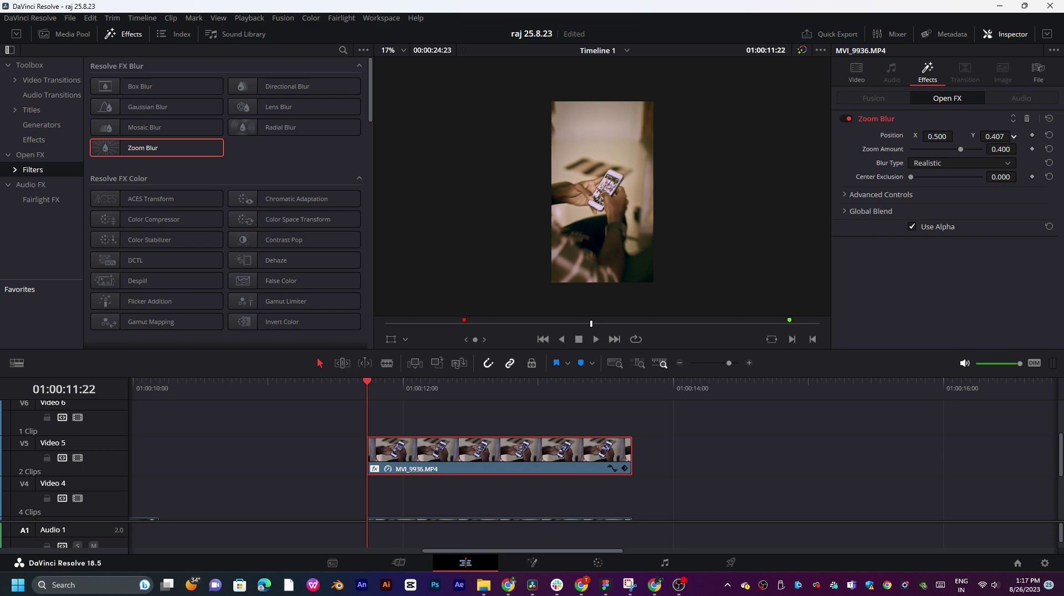
key(ctrl+f)
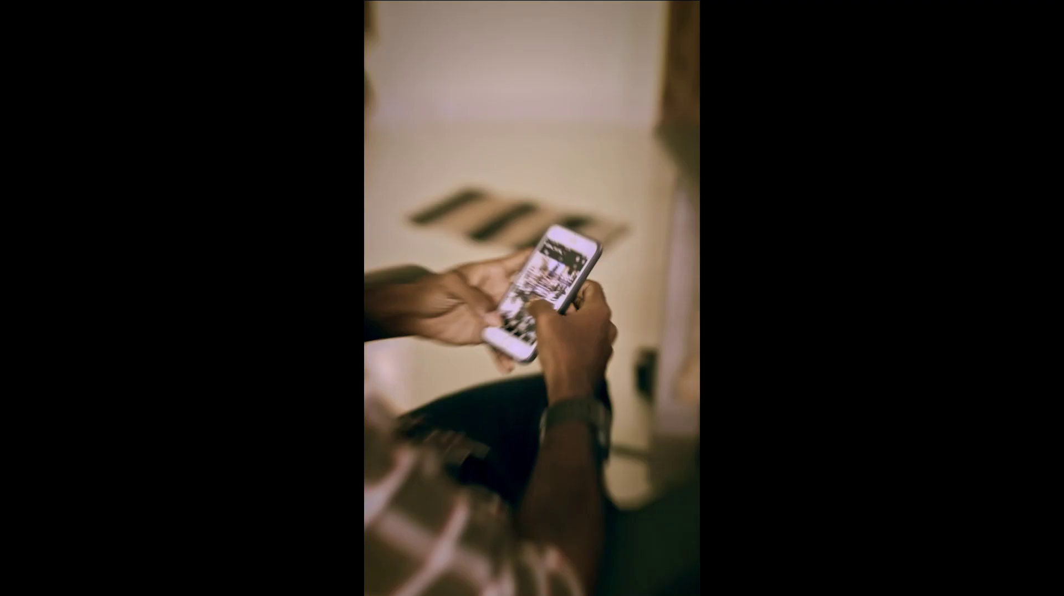
key(Escape)
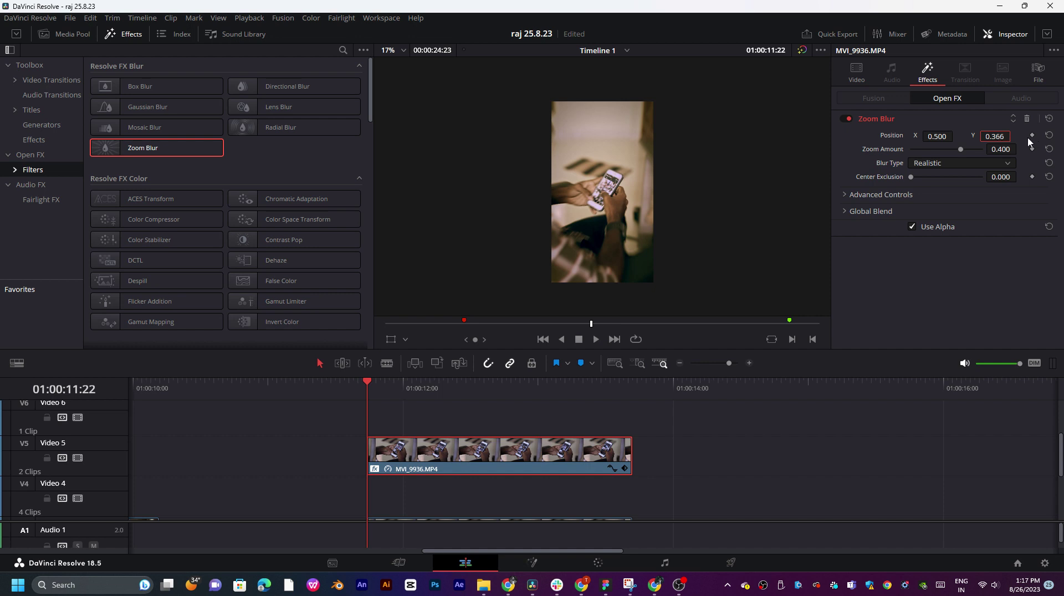
key(ctrl+z)
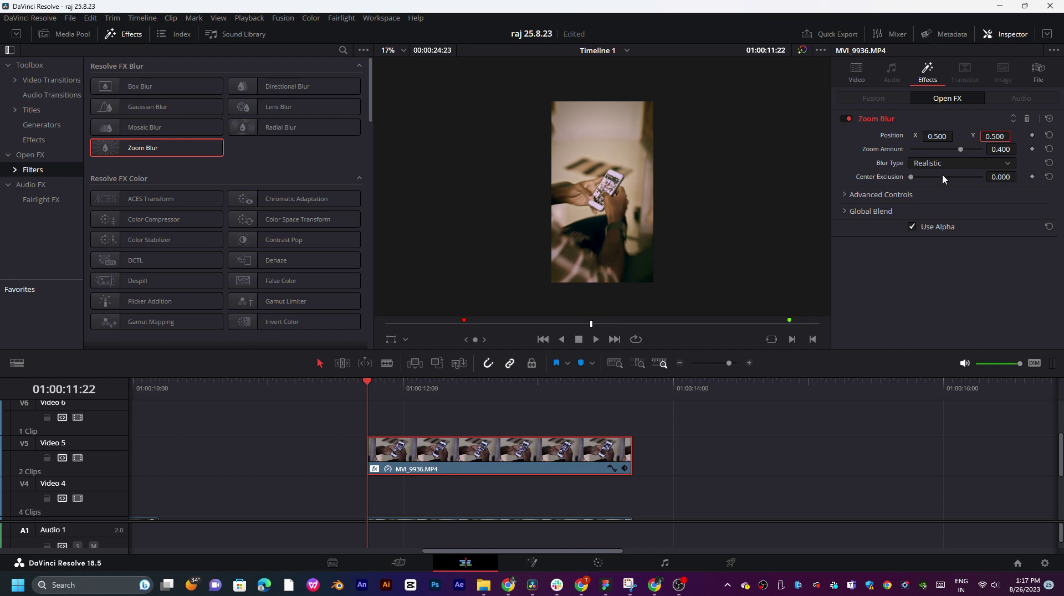
- Save the project and play the timeline from the start of the MVI_9936.MP4 clip on Video 5
key(ctrl+s)
scroll(640, 202, up, 4)
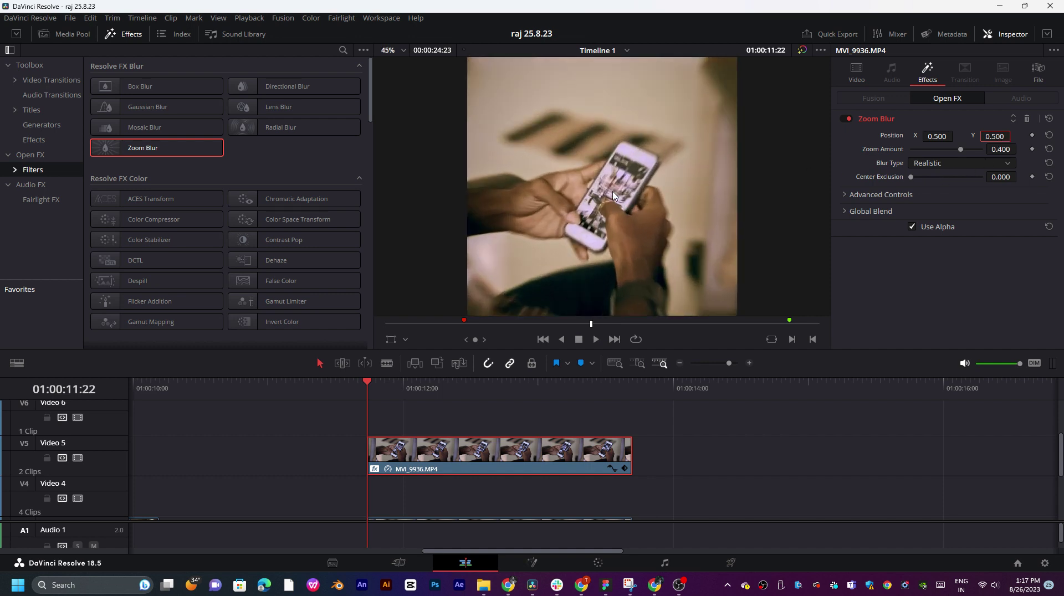
scroll(640, 201, down, 3)
key(space)
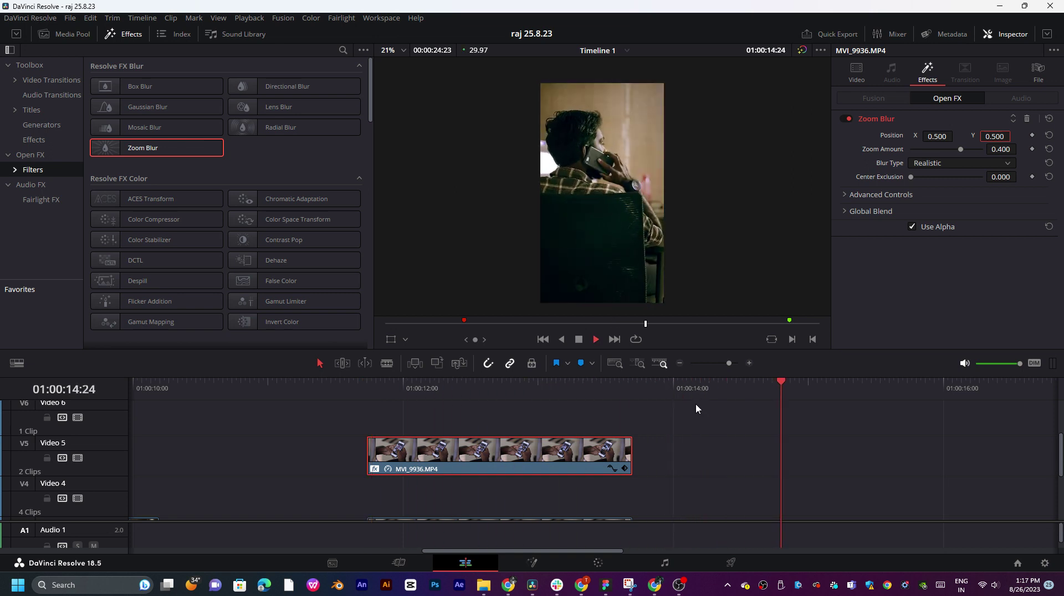
- Set the Zoom Amount of the Zoom Blur on the Video 5 MVI_9936.MP4 clip to 0.302 and preview it full screen
click(430, 451)
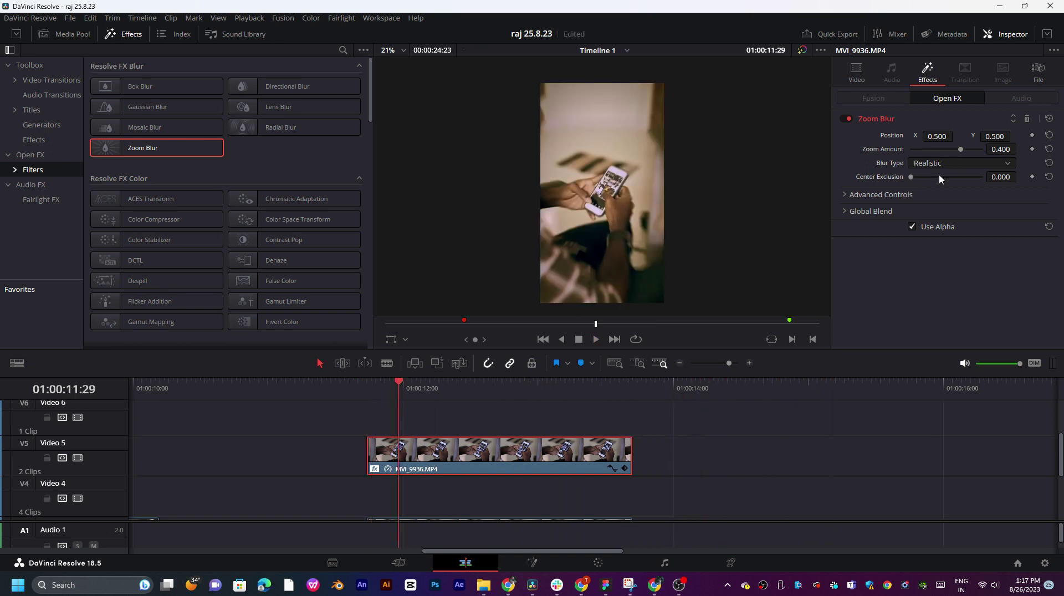
mouse_move(961, 149)
mouse_down()
mouse_move(881, 152)
mouse_move(1016, 154)
mouse_move(958, 160)
mouse_up()
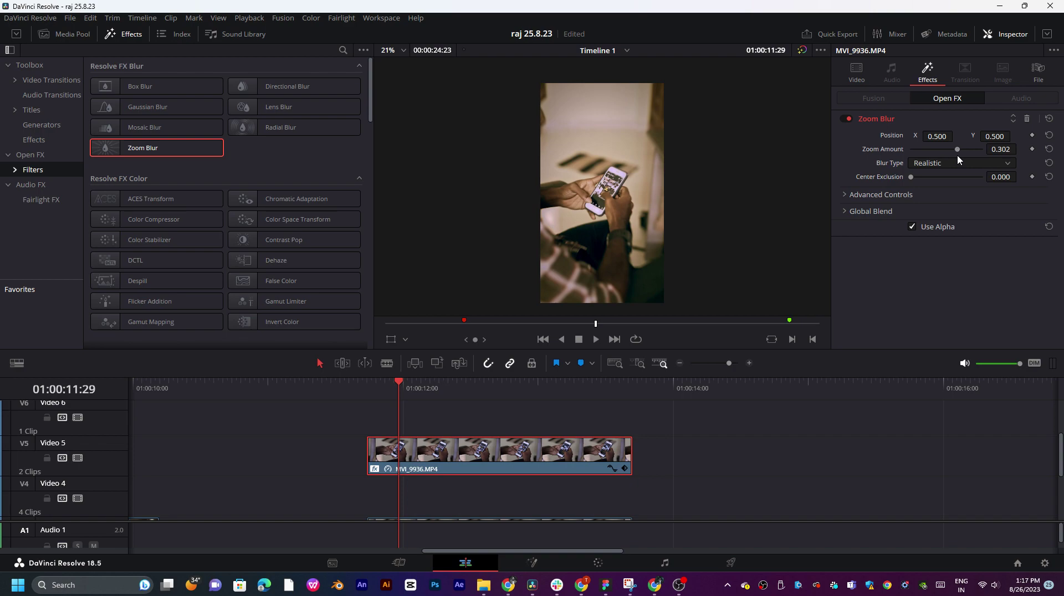
key(space)
key(p)
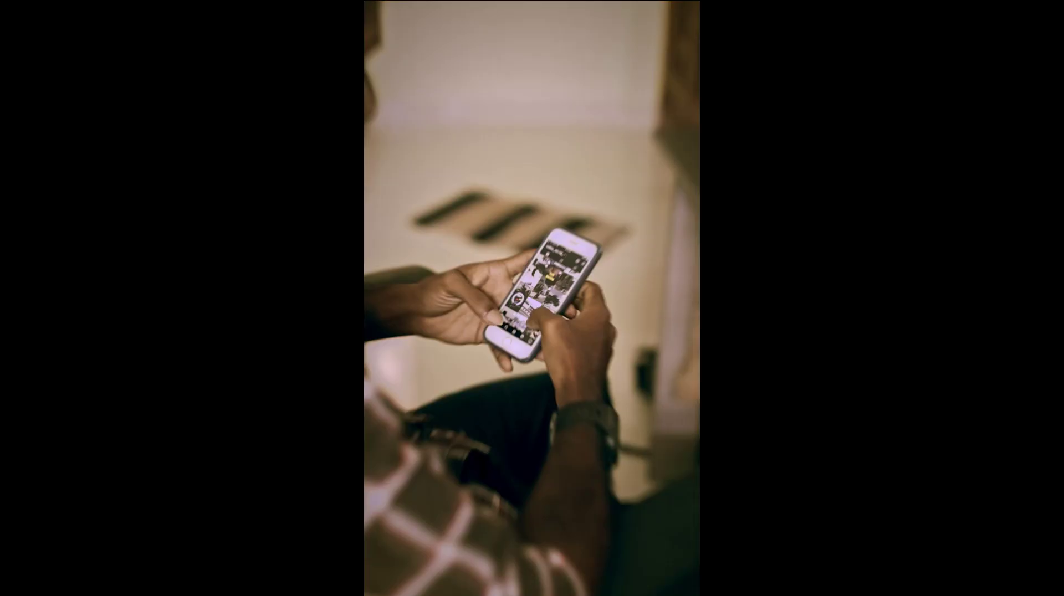
key(Escape)
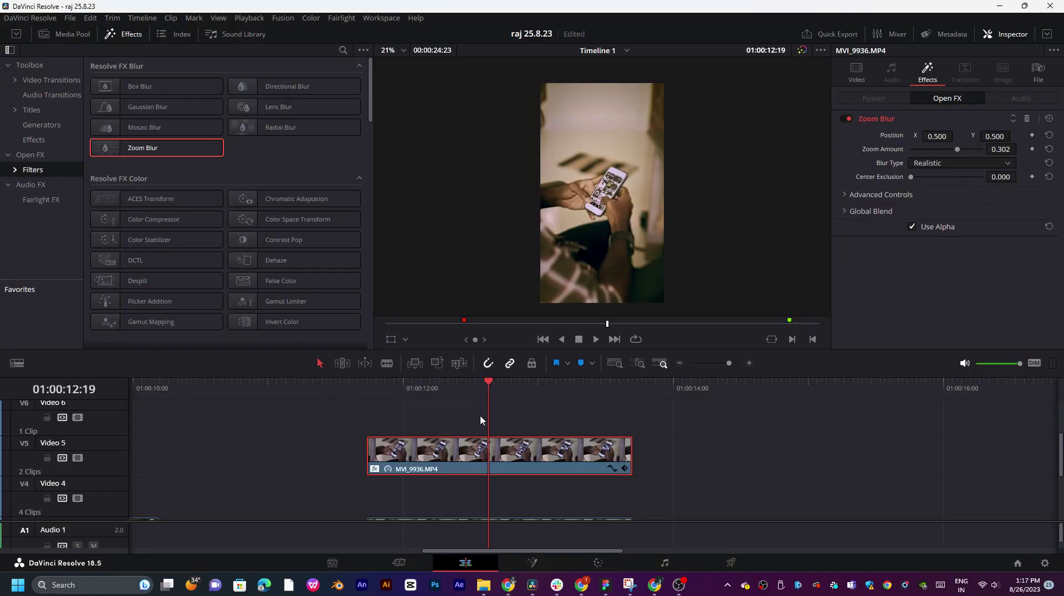
- Play the whole timeline full screen from 01:00:00:00 to its end to review the edit
scroll(480, 415, down, 6)
click(340, 391)
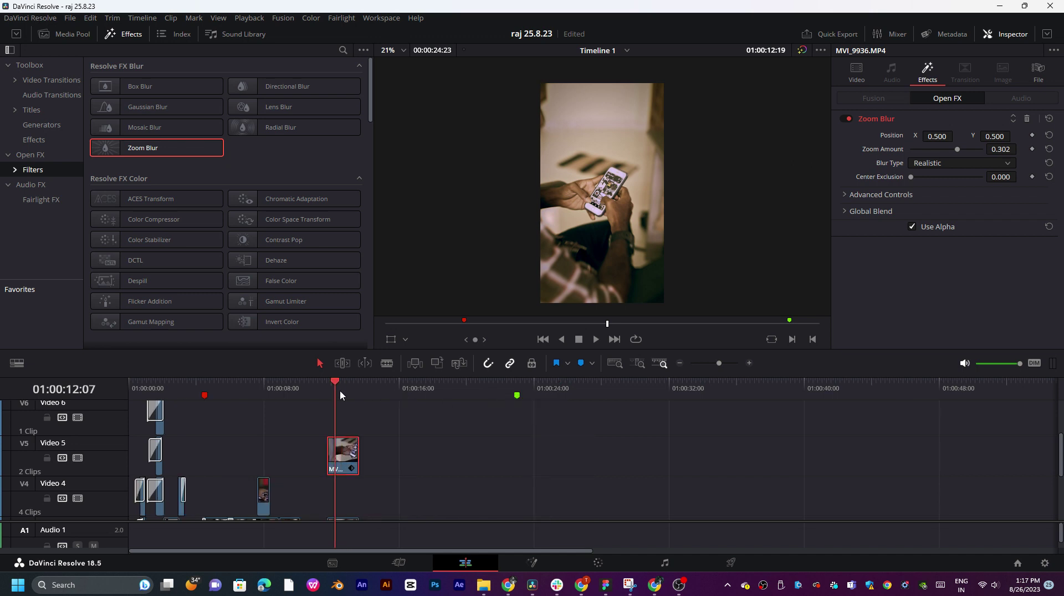
key(Home)
key(space)
scroll(375, 434, down, 3)
scroll(374, 430, down, 2)
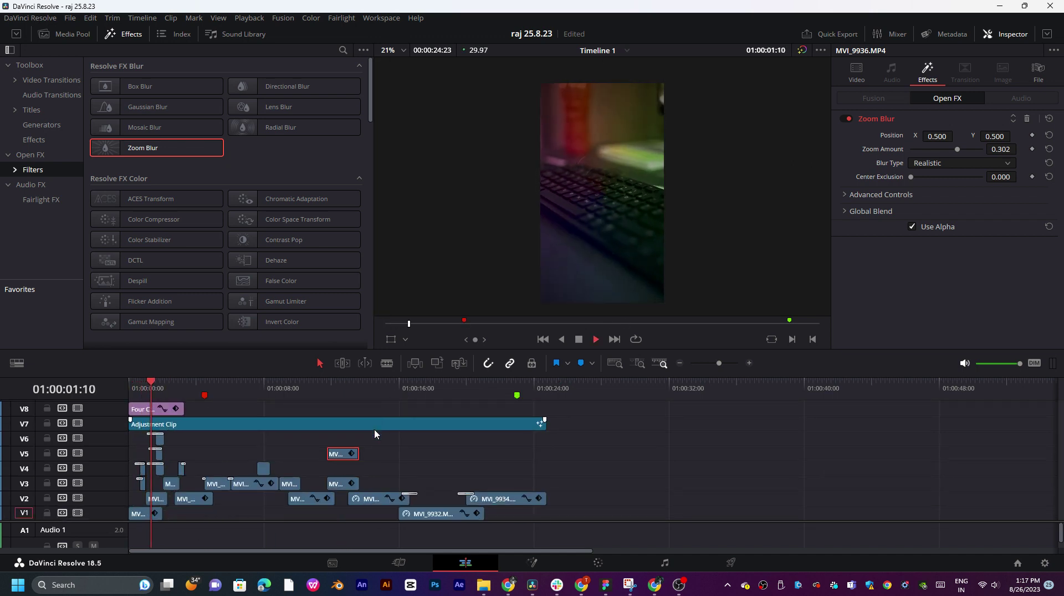
key(space)
key(Home)
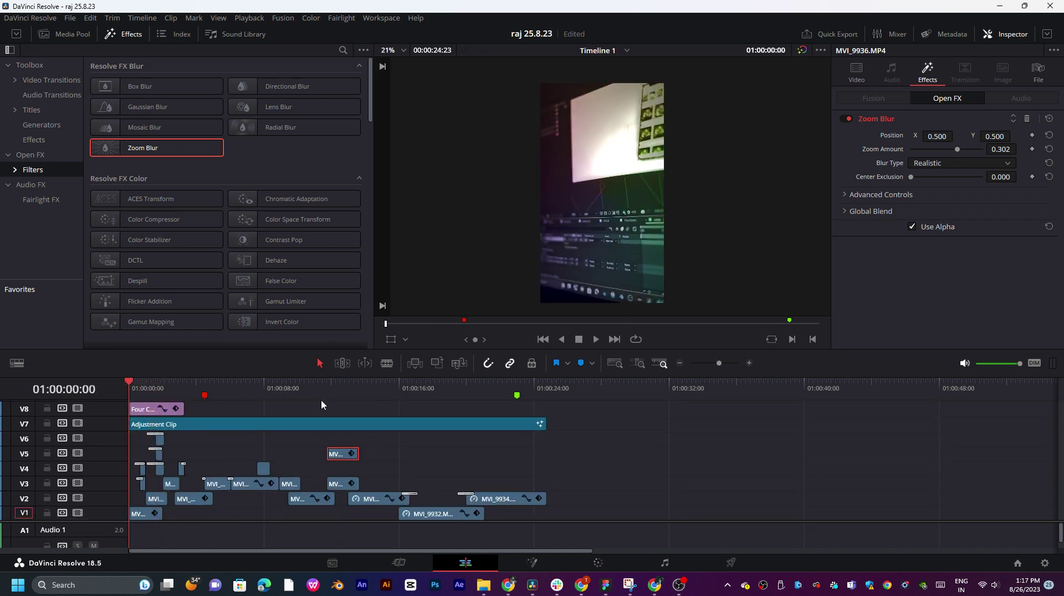
key(ctrl+f)
key(space)
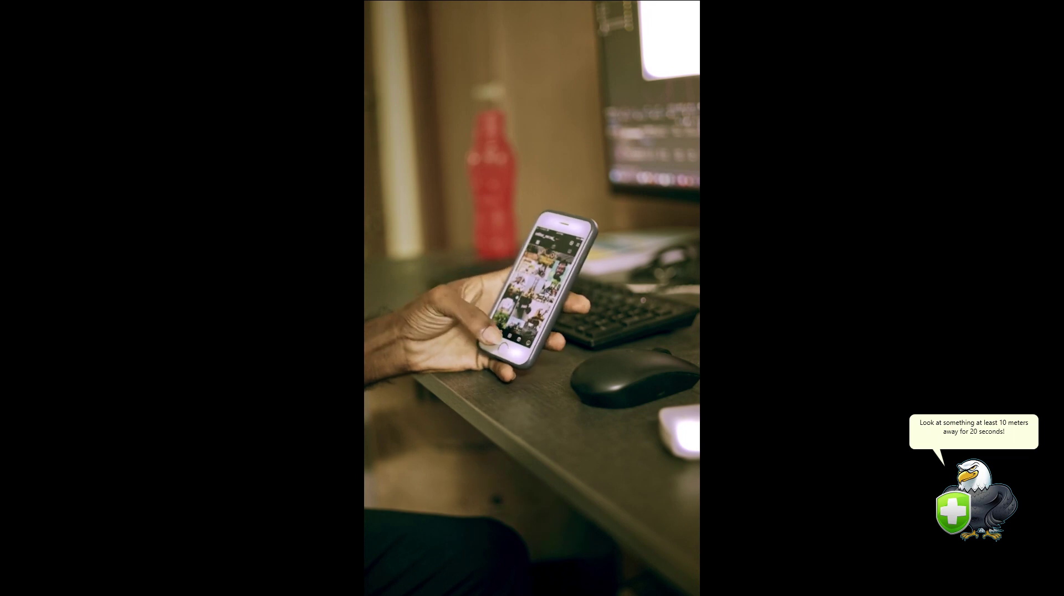
click(959, 499)
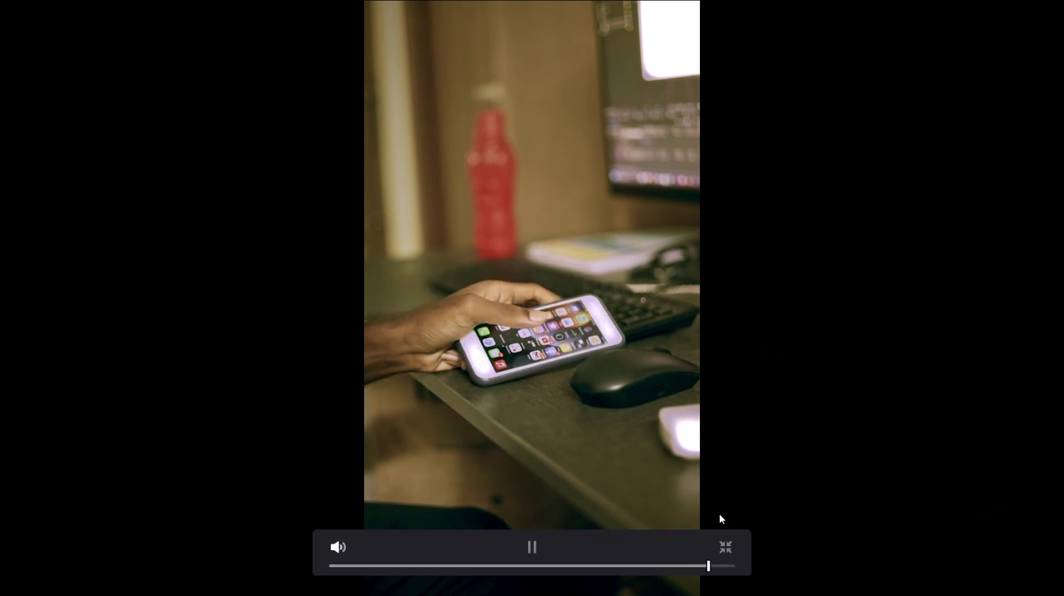
click(724, 548)
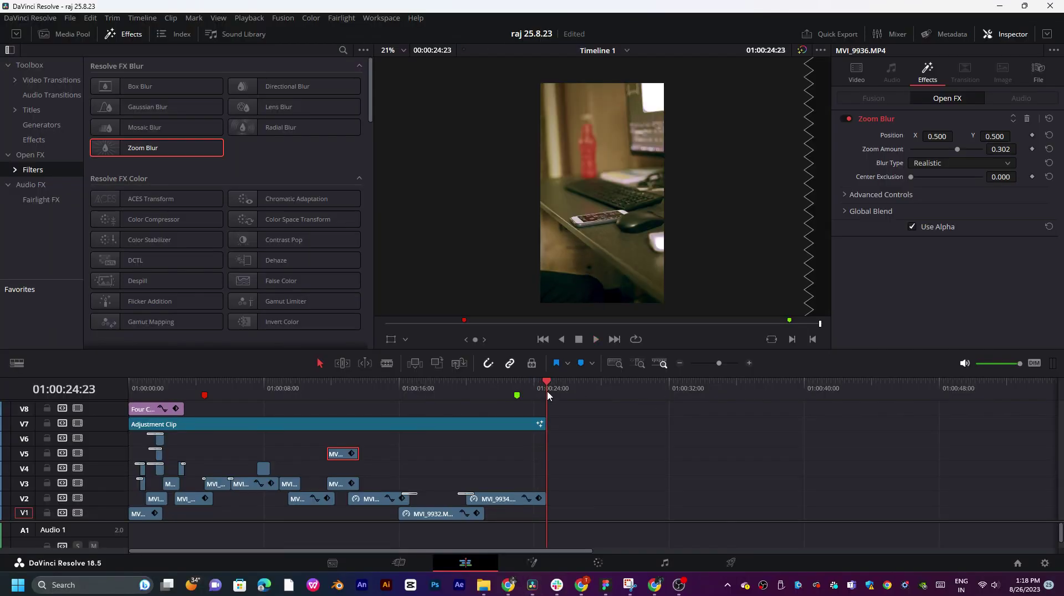
- Return the playhead to 01:00:00:00, clear the clip selection, enlarge the timeline scale and save the project
click(295, 396)
key(Home)
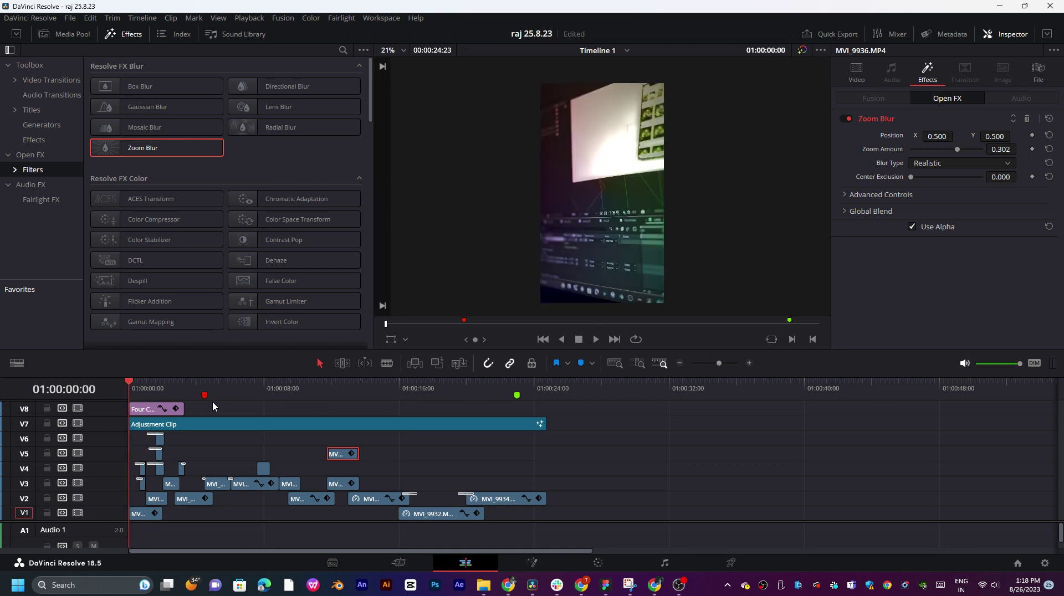
click(556, 473)
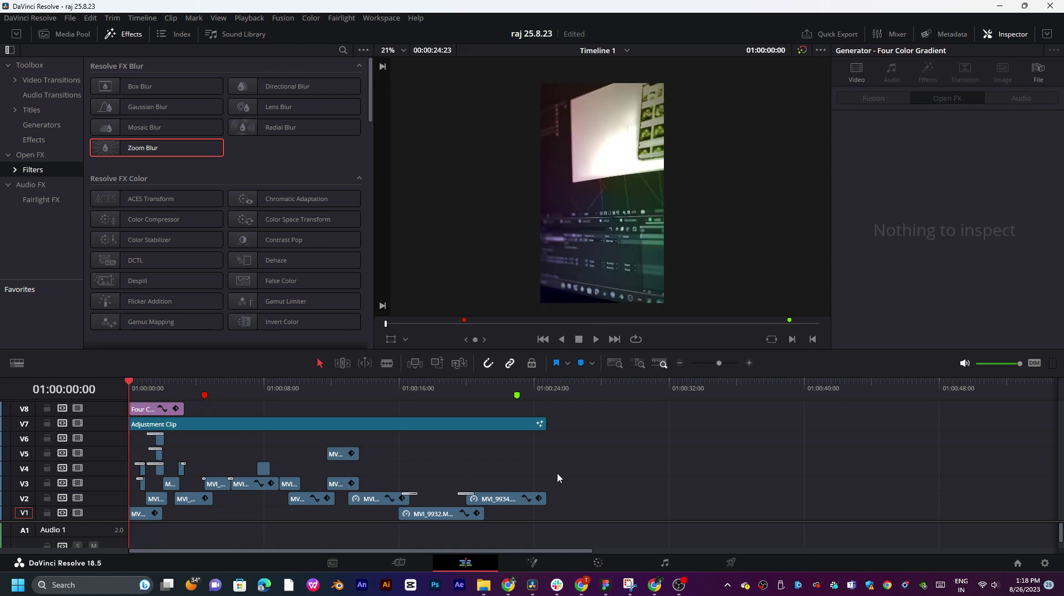
key(ctrl+equal)
key(ctrl+s)
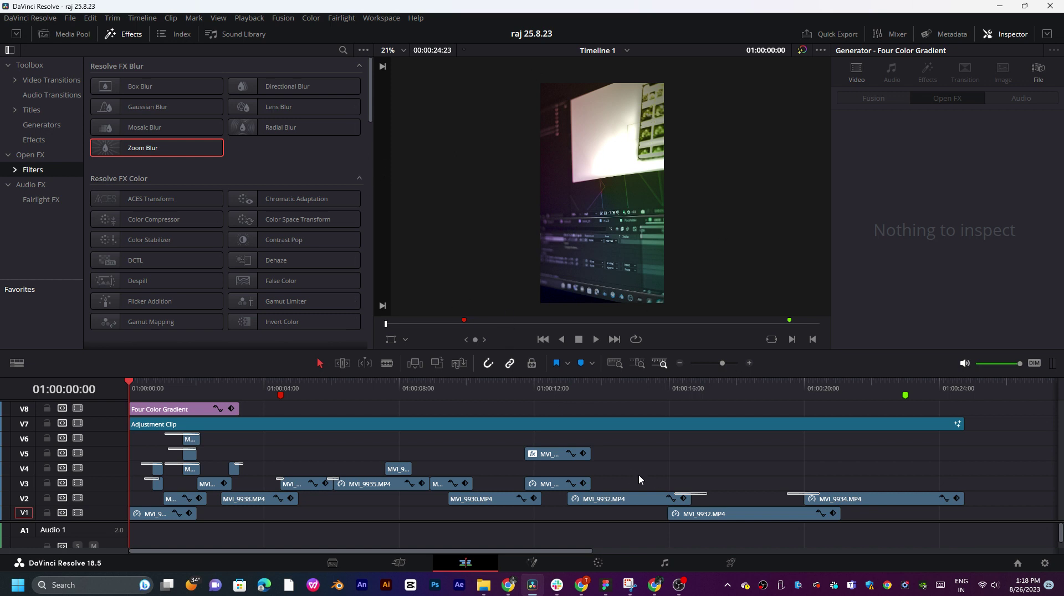
- Open the Deliver page and set the render location to the 023 video folder on New Volume (D:)
click(734, 571)
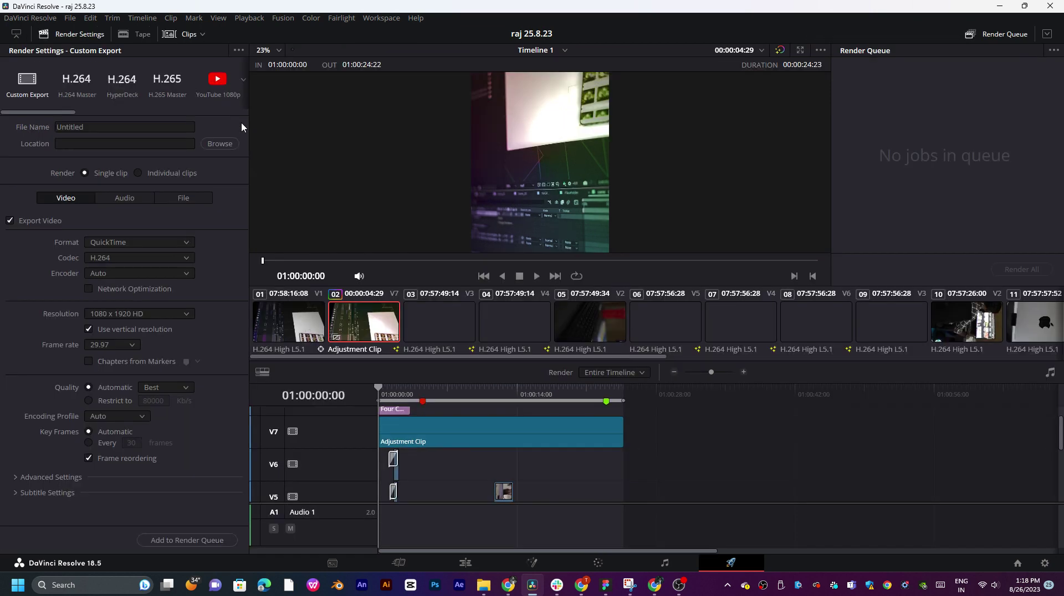
click(226, 141)
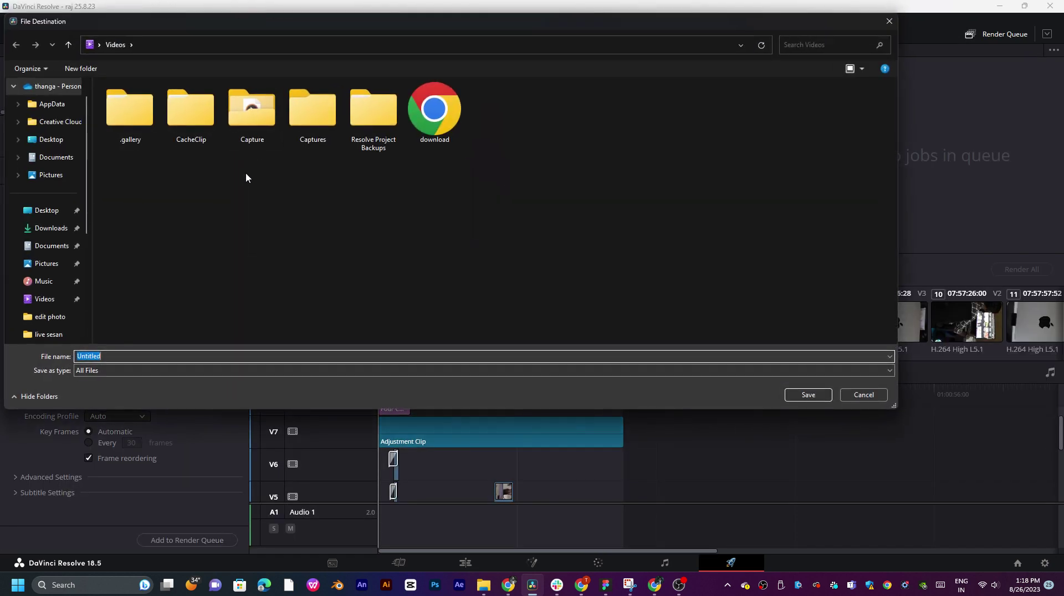
scroll(56, 249, down, 3)
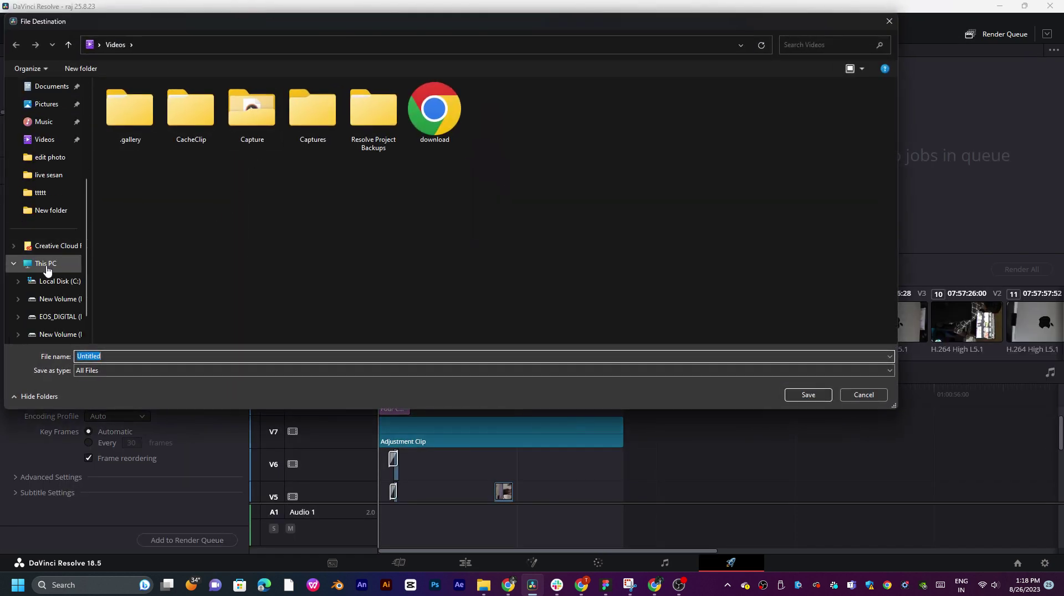
click(47, 263)
double_click(332, 114)
double_click(147, 124)
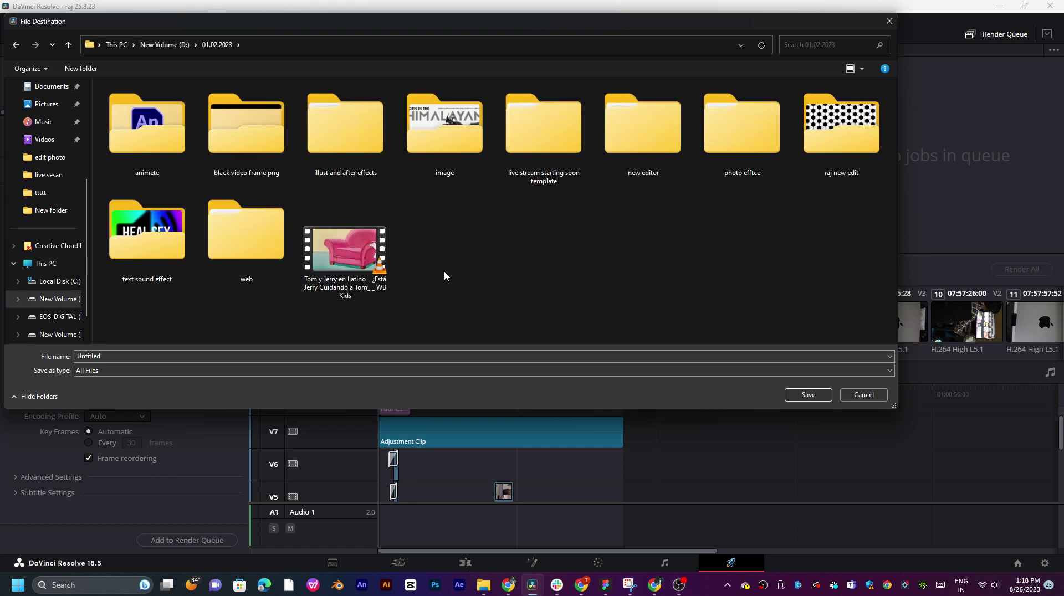
key(BackSpace)
click(322, 211)
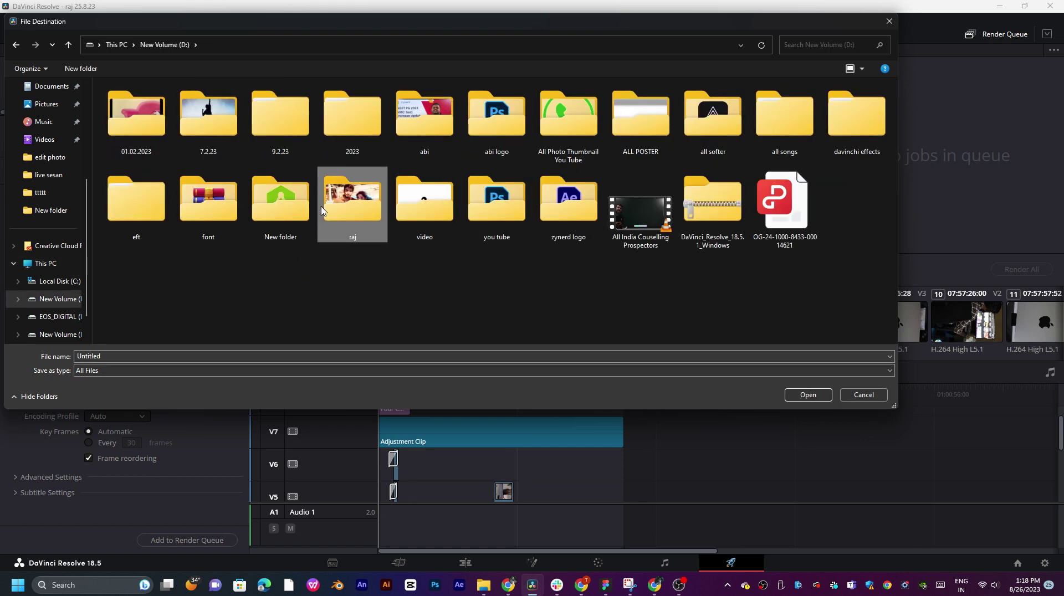
double_click(322, 210)
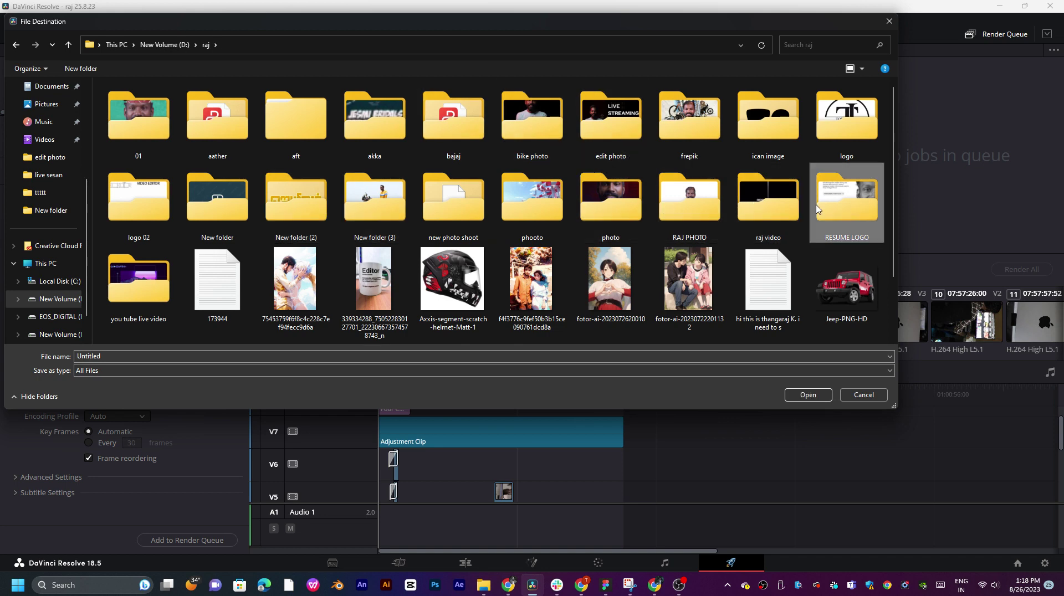
double_click(768, 202)
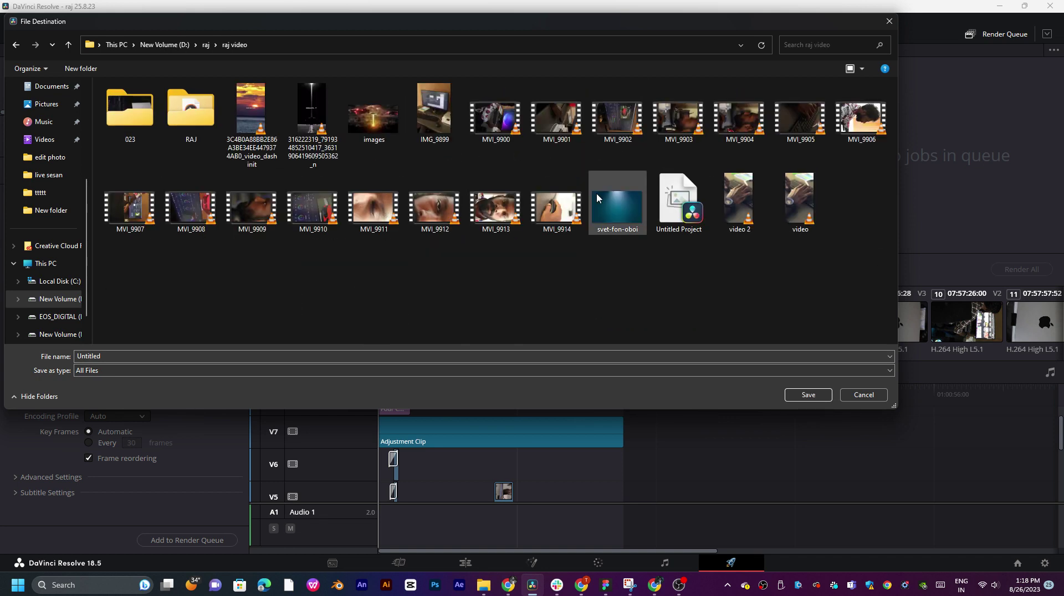
double_click(138, 115)
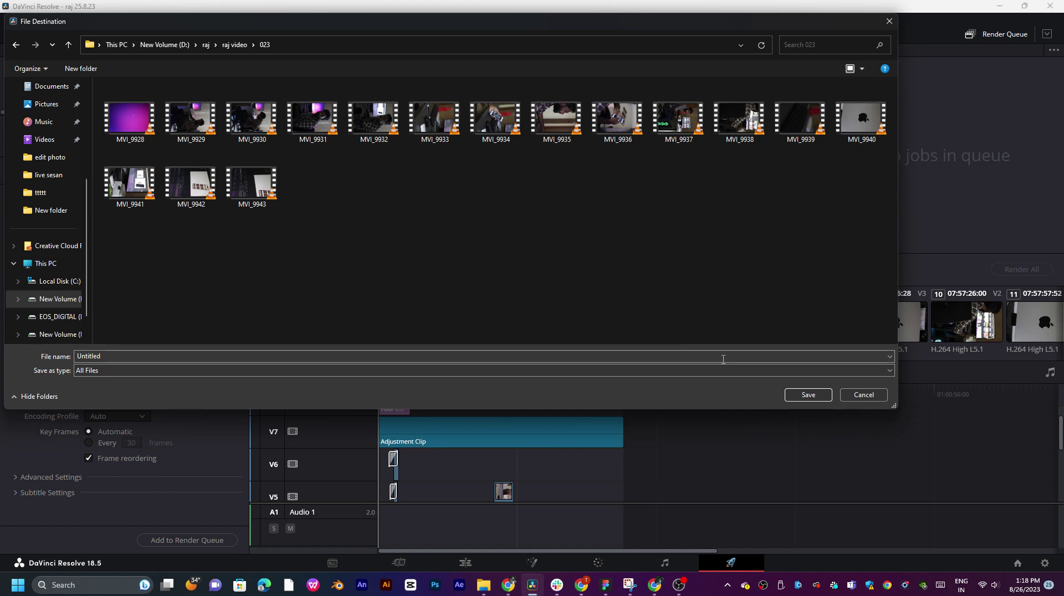
click(807, 394)
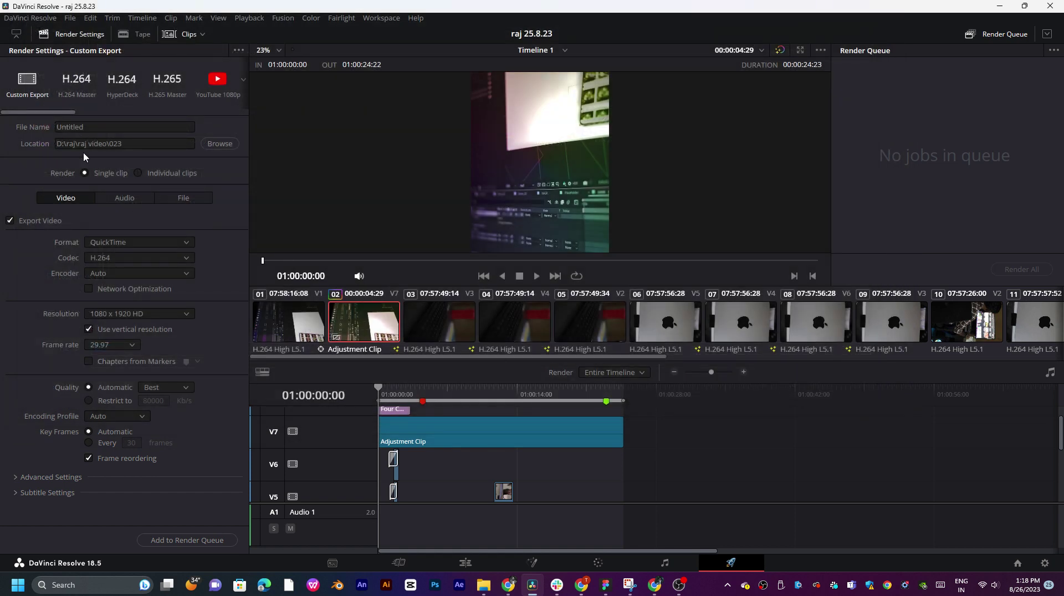
- Set the render format to MP4 and add the timeline to the render queue
click(133, 242)
click(125, 333)
click(217, 542)
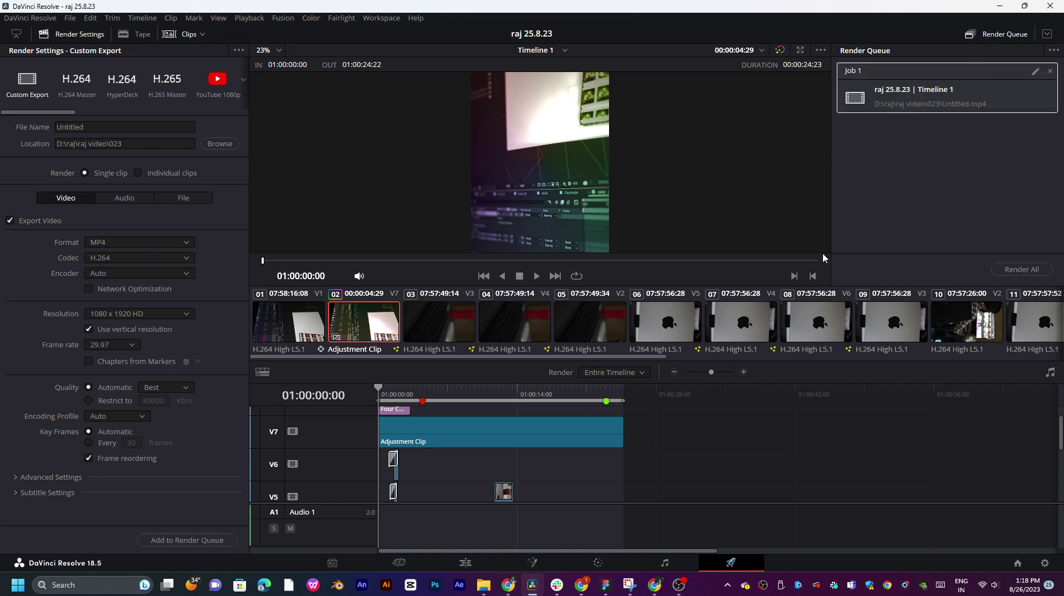
- Start rendering all jobs in the render queue
click(1011, 271)
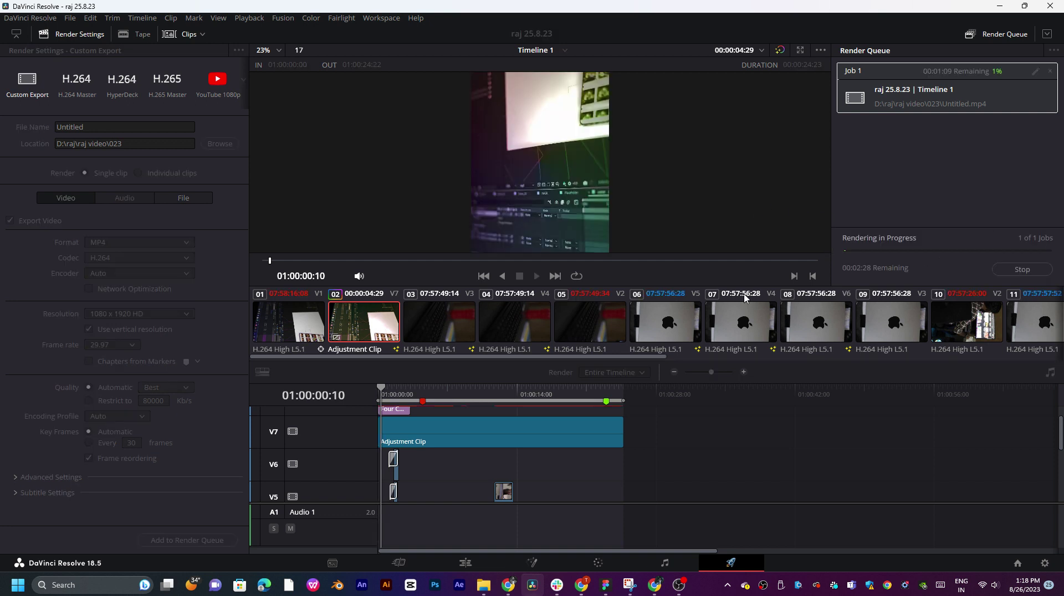
- Switch to Chrome, resume playback of the YouTube live stream and check its analytics in YouTube Studio
click(659, 586)
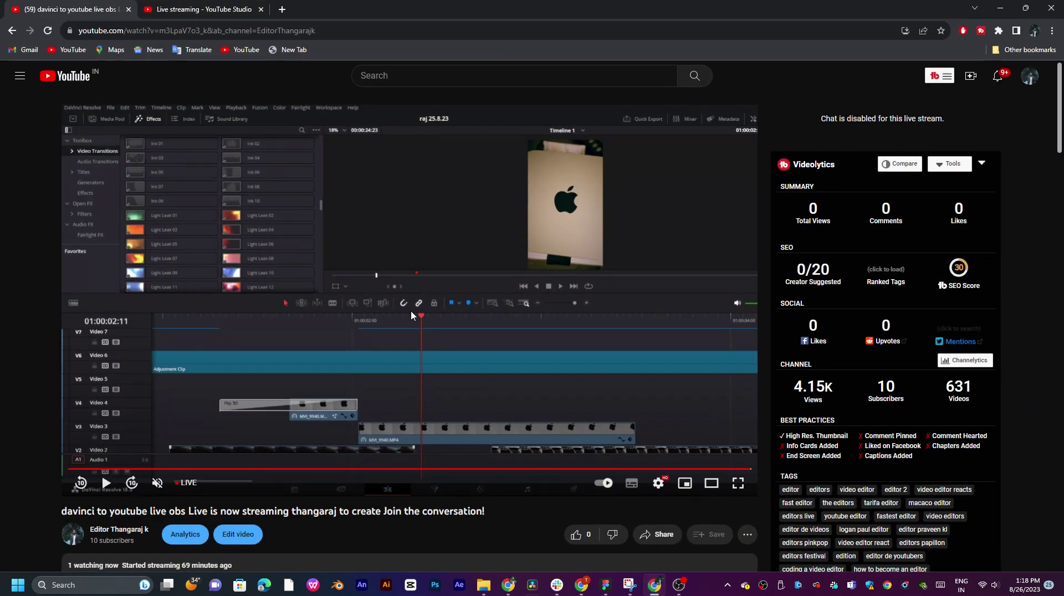
click(474, 310)
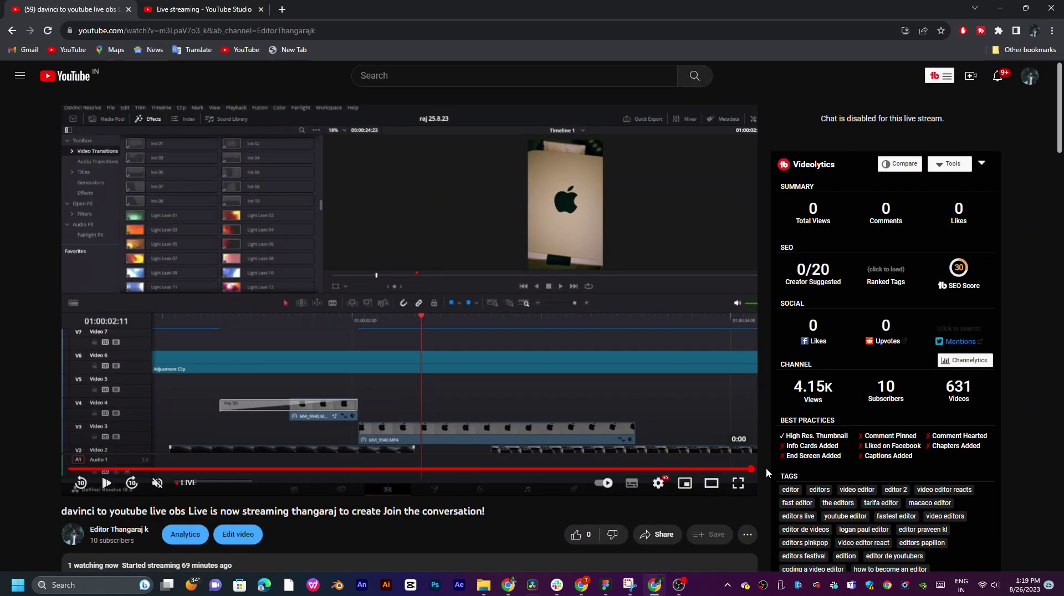
scroll(716, 384, down, 2)
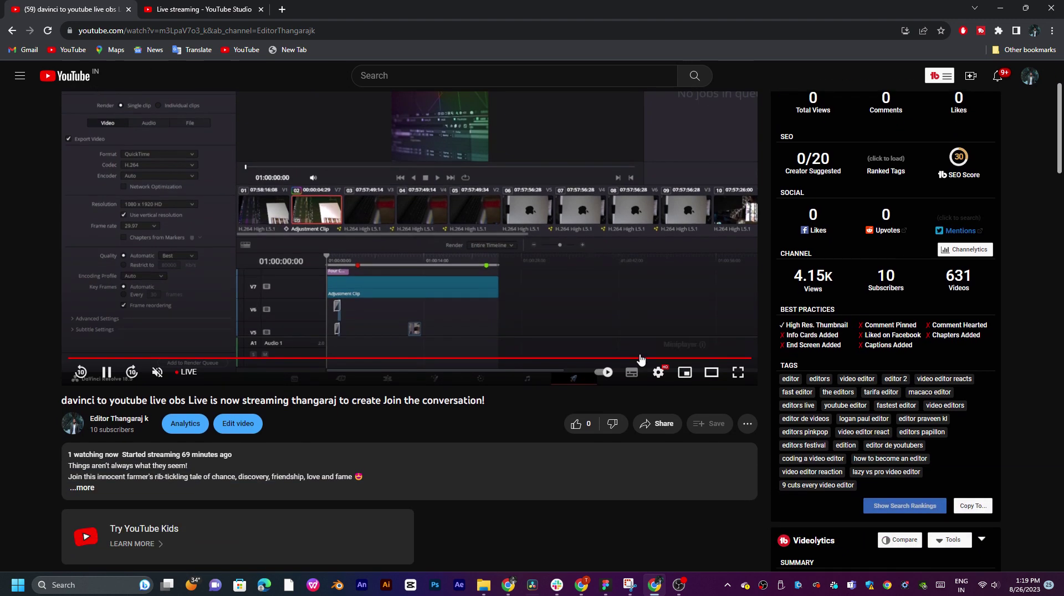
scroll(646, 361, up, 2)
key(ctrl+Tab)
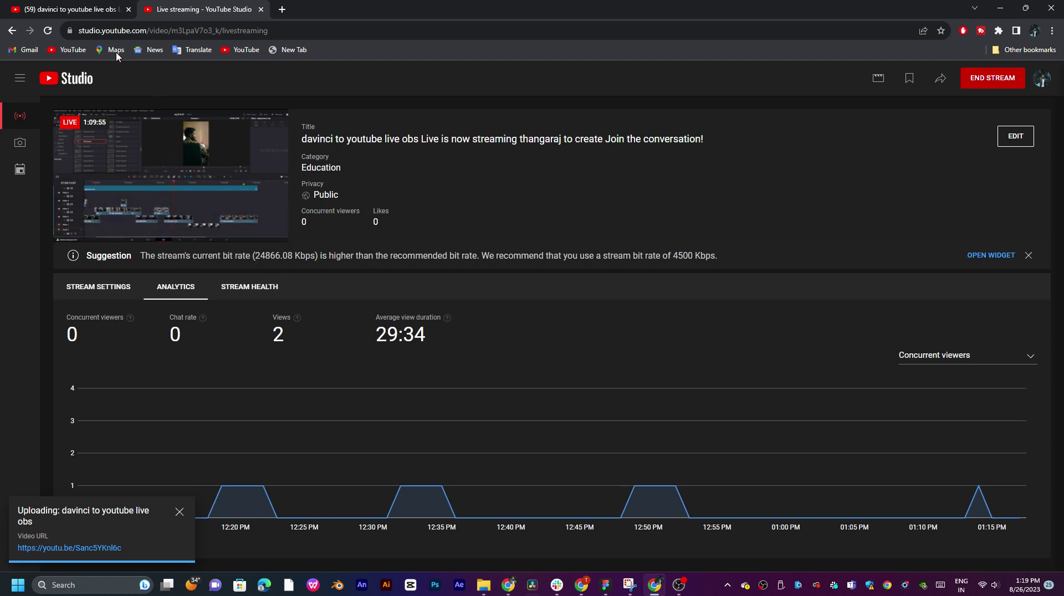
- Review the live stream's YouTube watch page and return to DaVinci Resolve to check the render progress
click(66, 11)
click(680, 390)
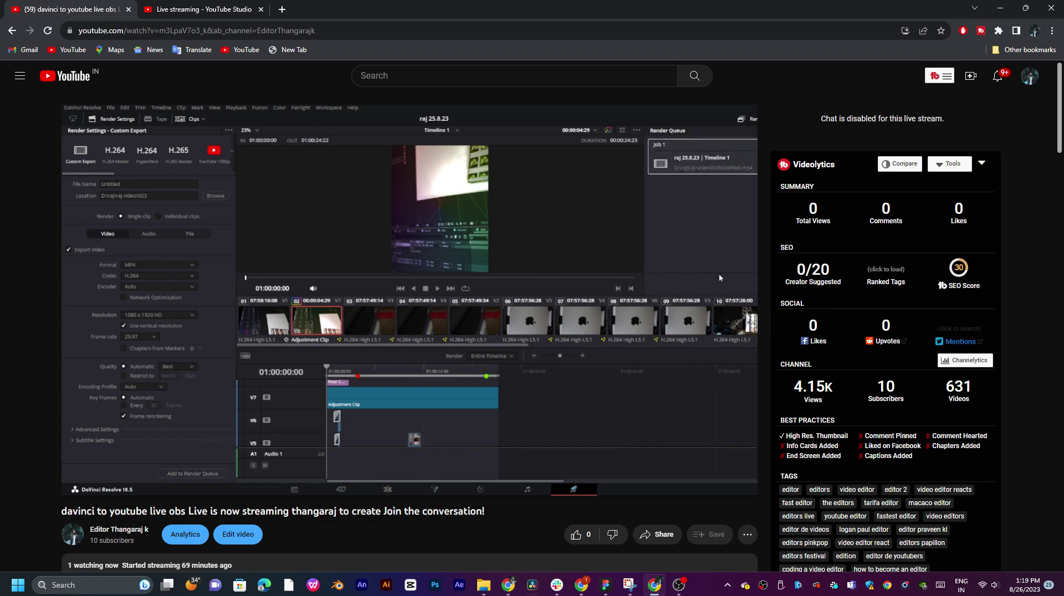
scroll(683, 398, down, 6)
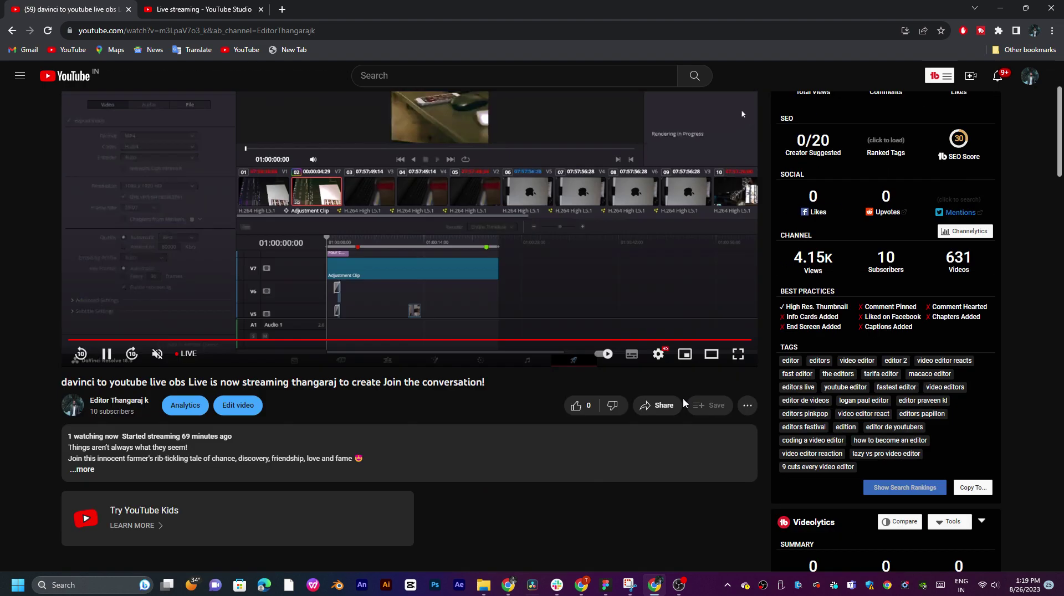
scroll(683, 400, up, 6)
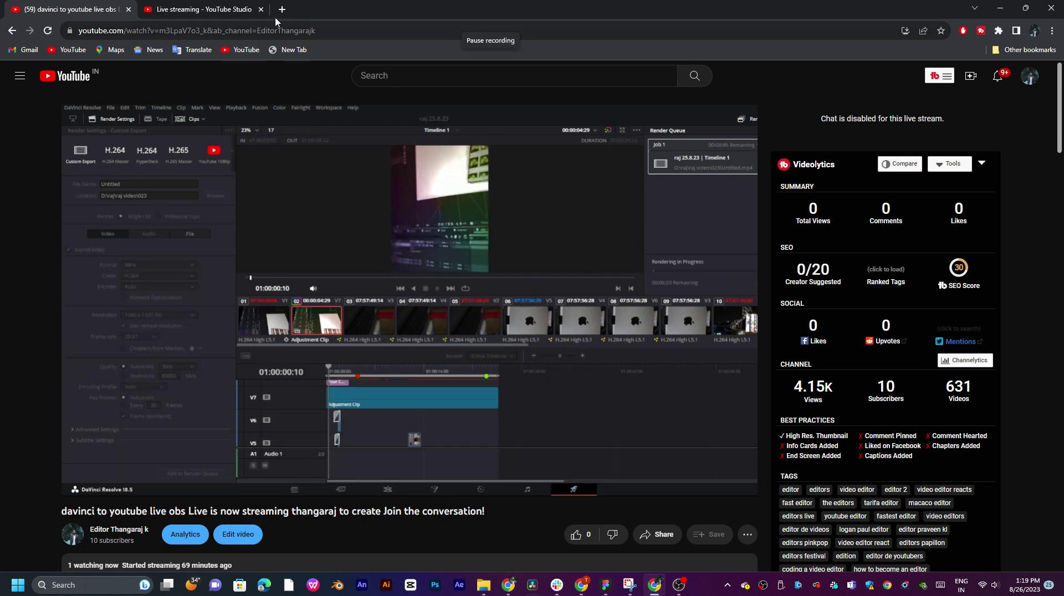
click(1000, 7)
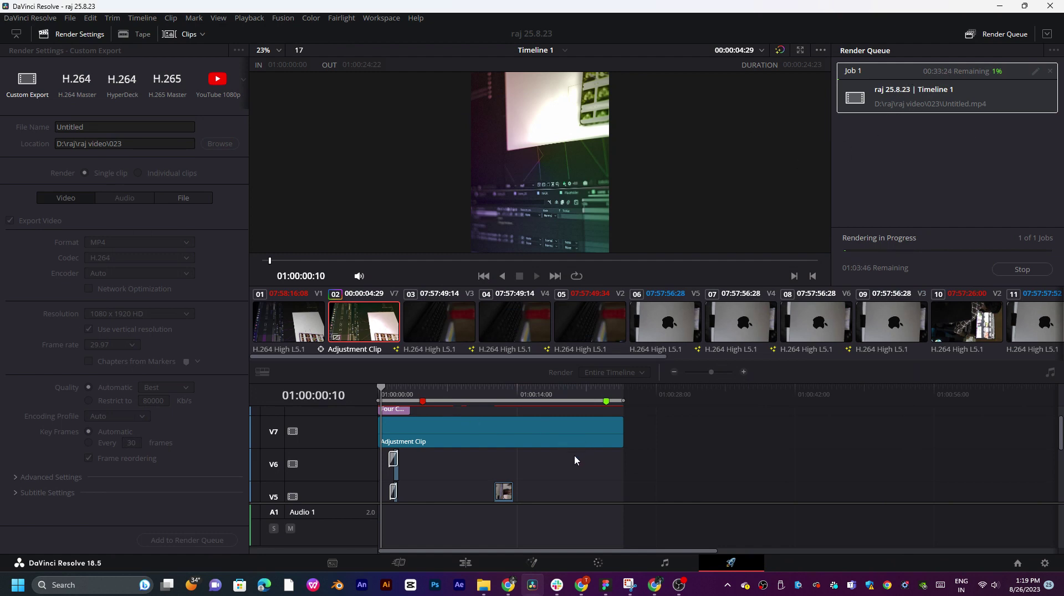
scroll(559, 454, down, 4)
scroll(559, 453, up, 3)
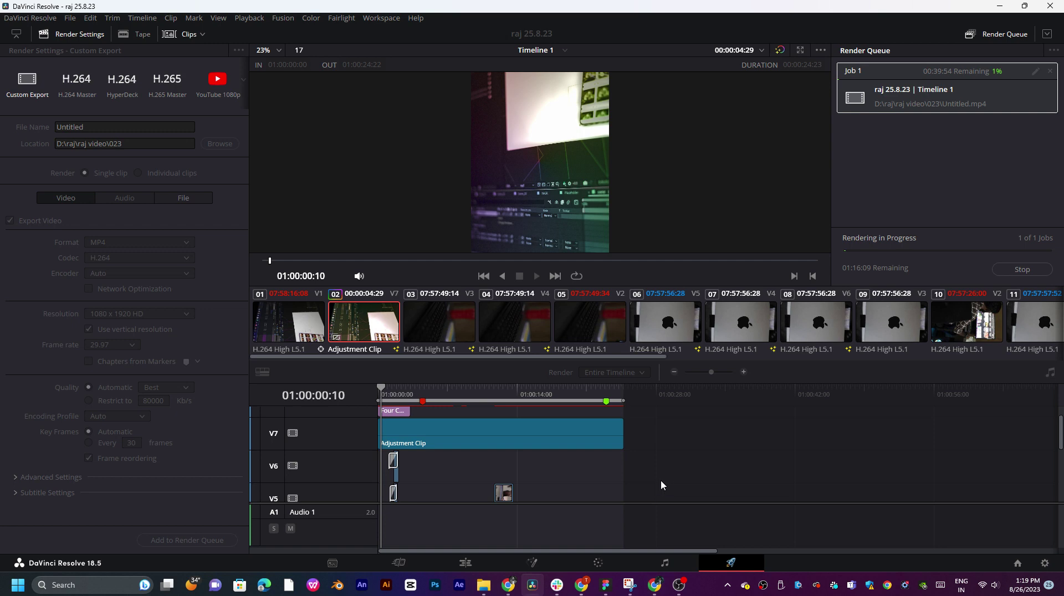
- Check the live stream in Chrome and in the OBS Studio main window, and return to DaVinci Resolve
mouse_move(654, 587)
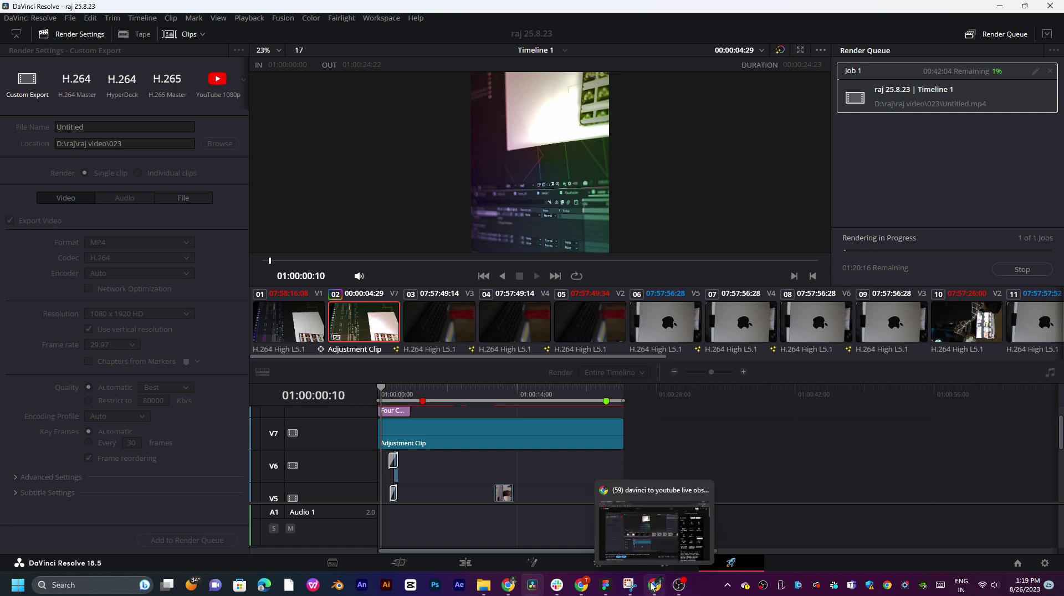
click(641, 550)
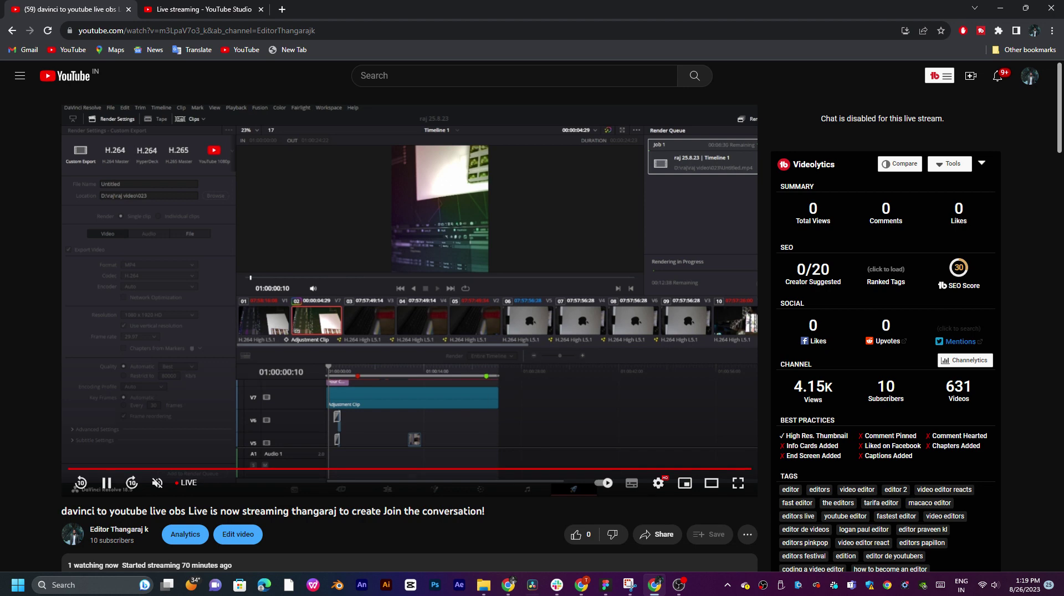
mouse_move(682, 588)
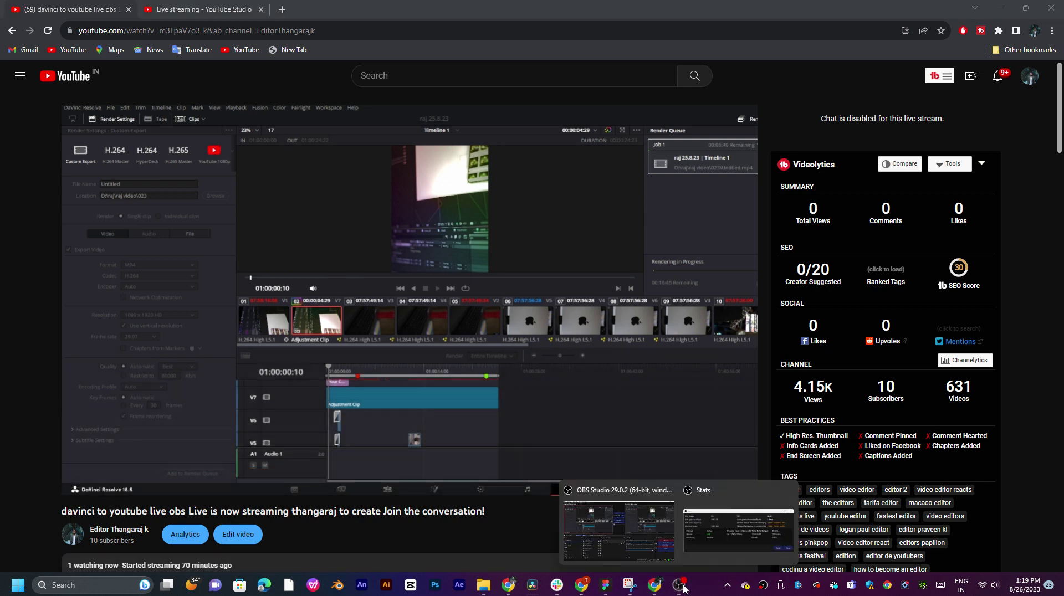
click(649, 493)
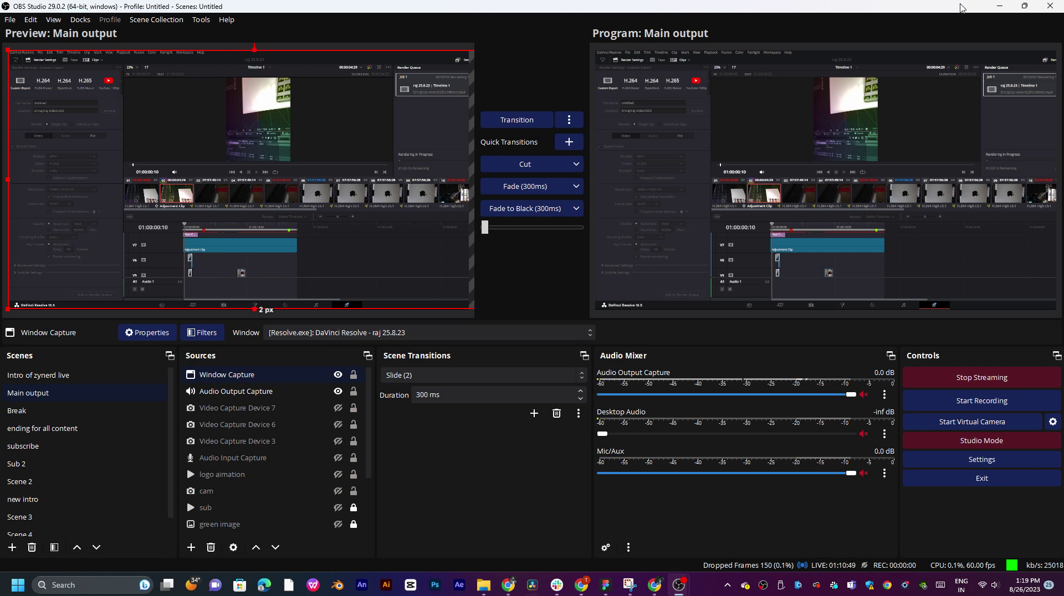
click(999, 6)
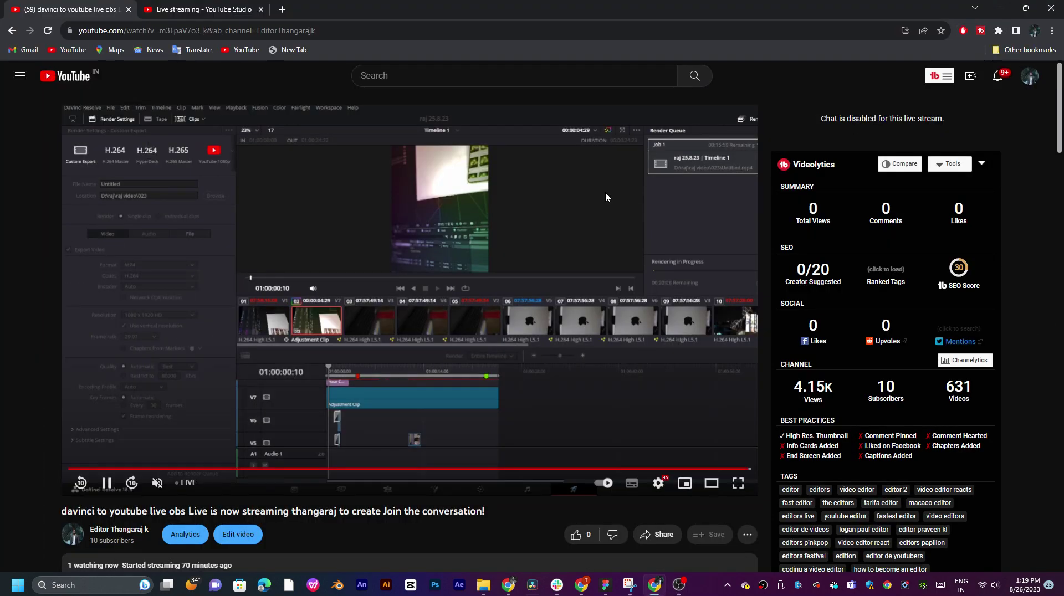
click(1000, 8)
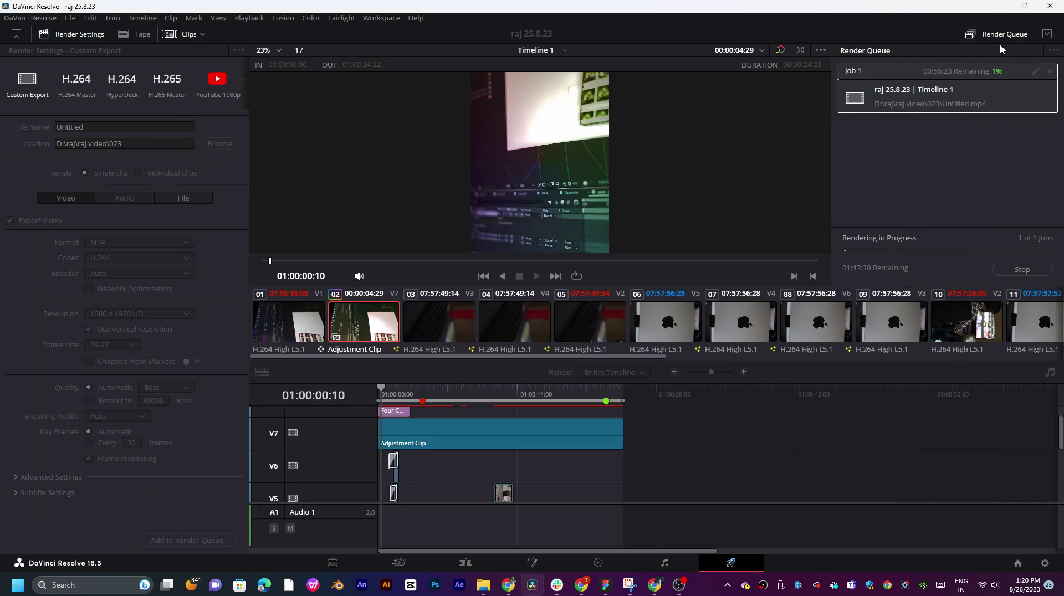
- Minimize DaVinci Resolve and close the OBS Stats window on the desktop
click(1000, 7)
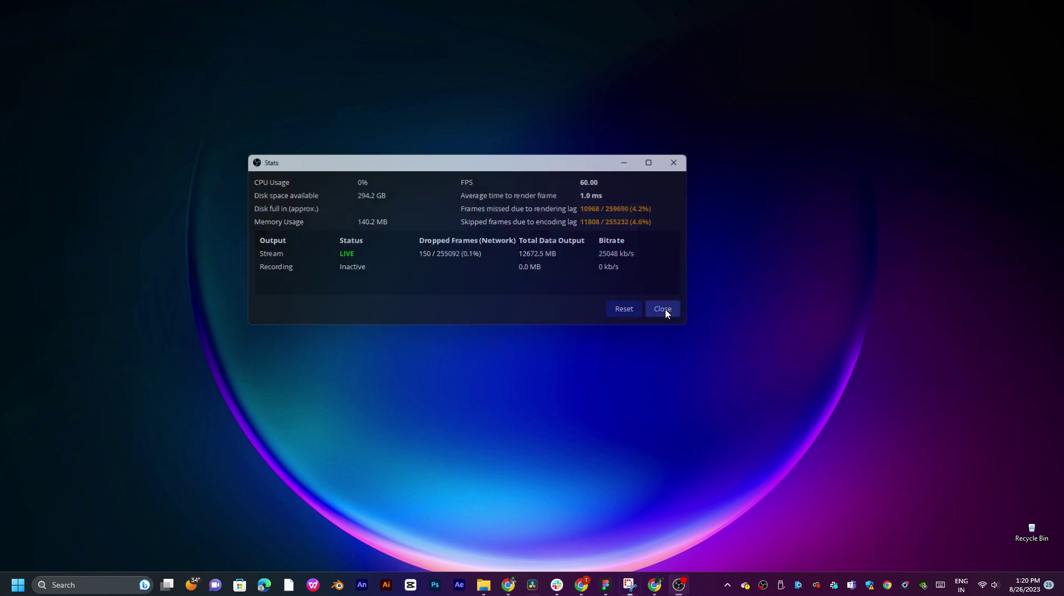
click(665, 309)
- Refresh the desktop and switch back to DaVinci Resolve to check the running render job
right_click(529, 203)
right_click(442, 194)
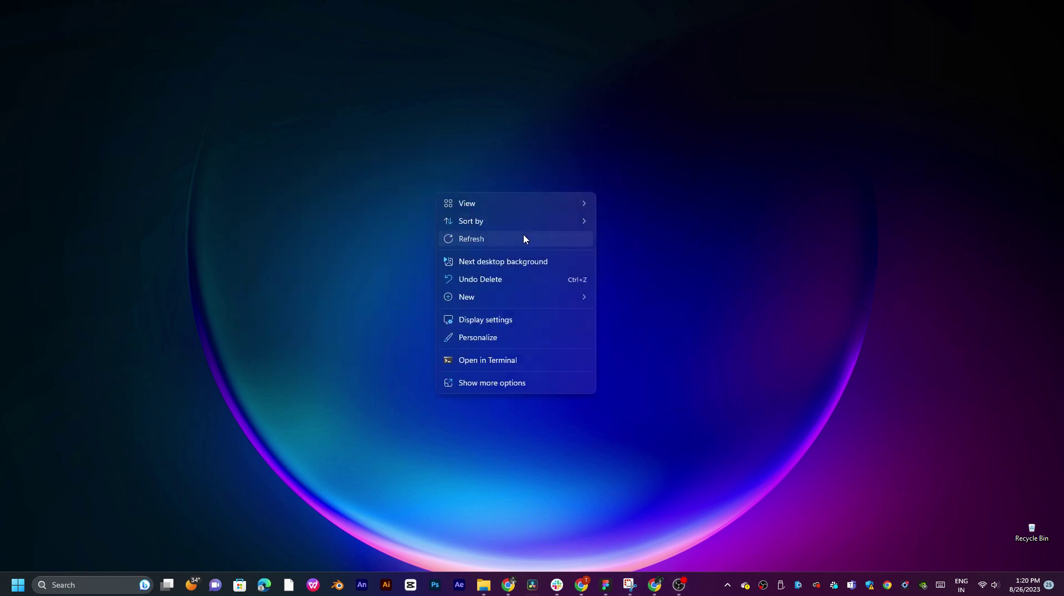
click(523, 235)
right_click(522, 229)
click(584, 277)
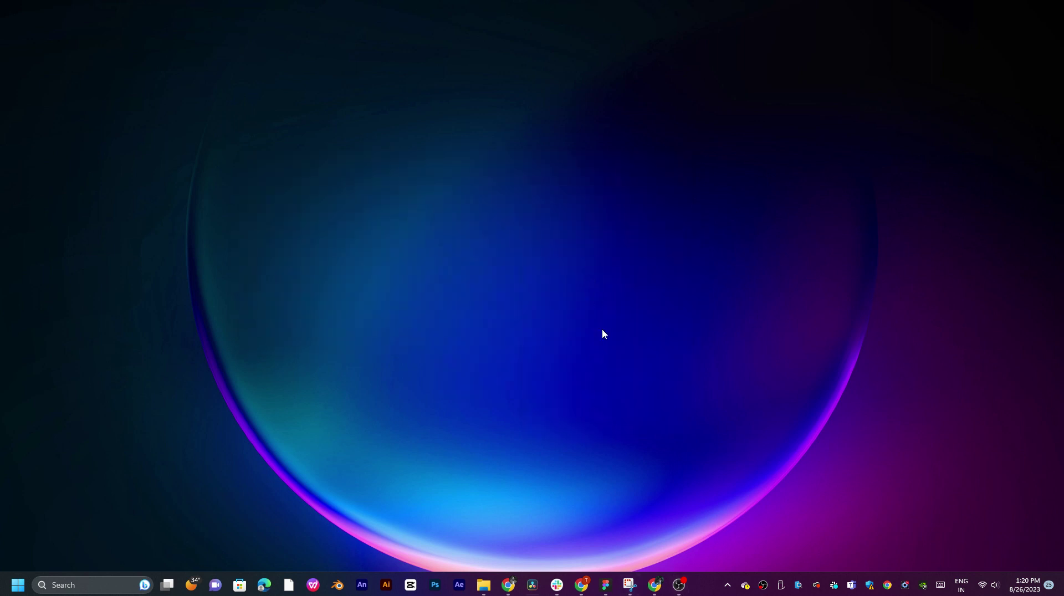
click(533, 585)
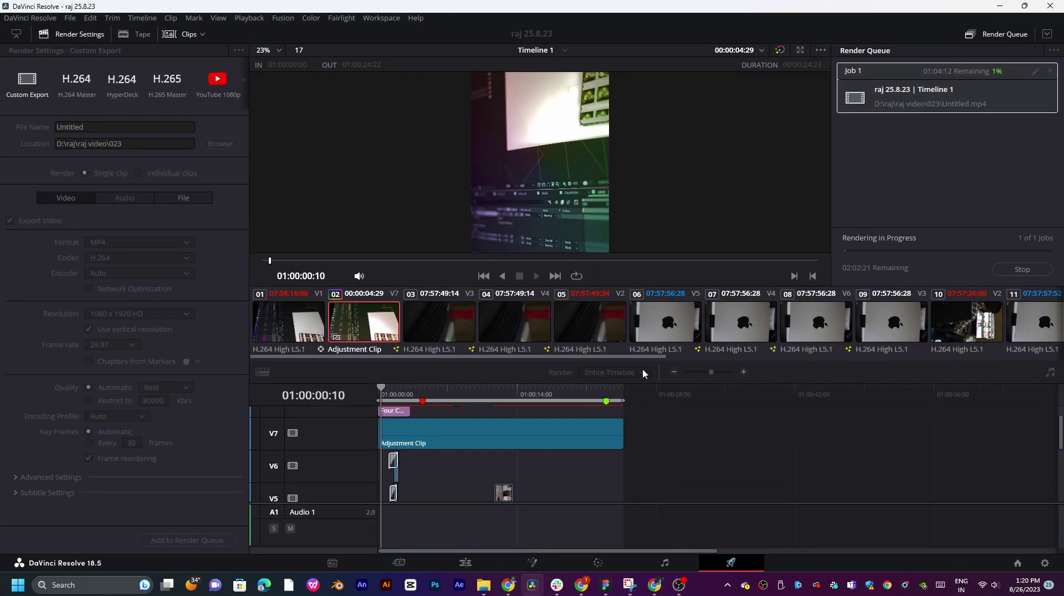